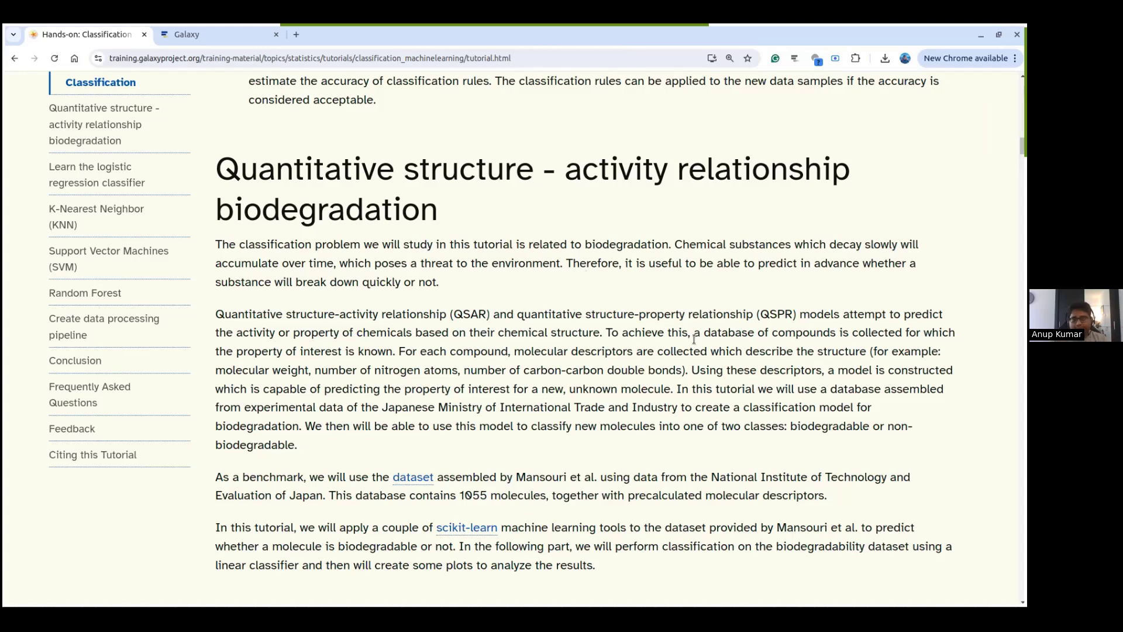
- Read the tutorial's biodegradation background, the train and test dataset description, and the data upload instructions
scroll(729, 311, down, 1)
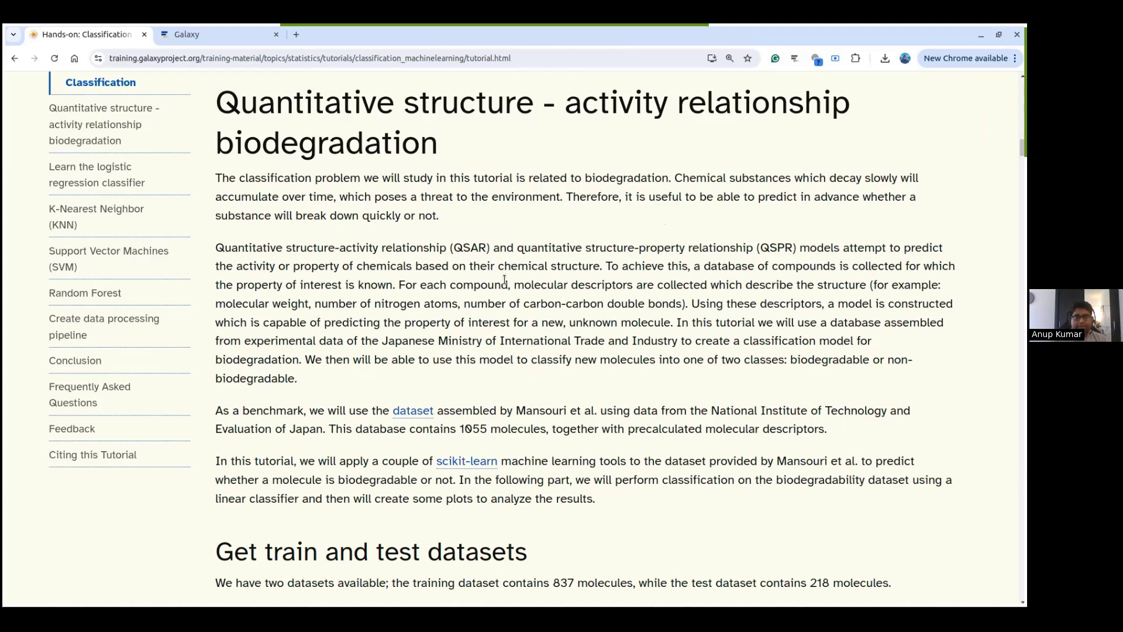
drag(524, 287, 637, 285)
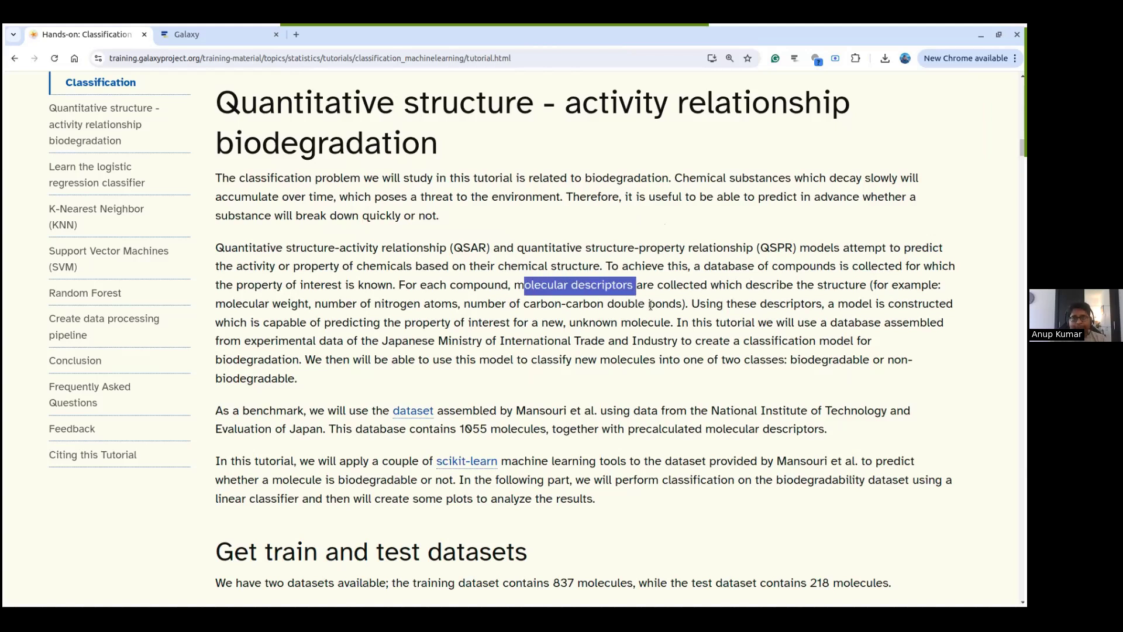
click(751, 305)
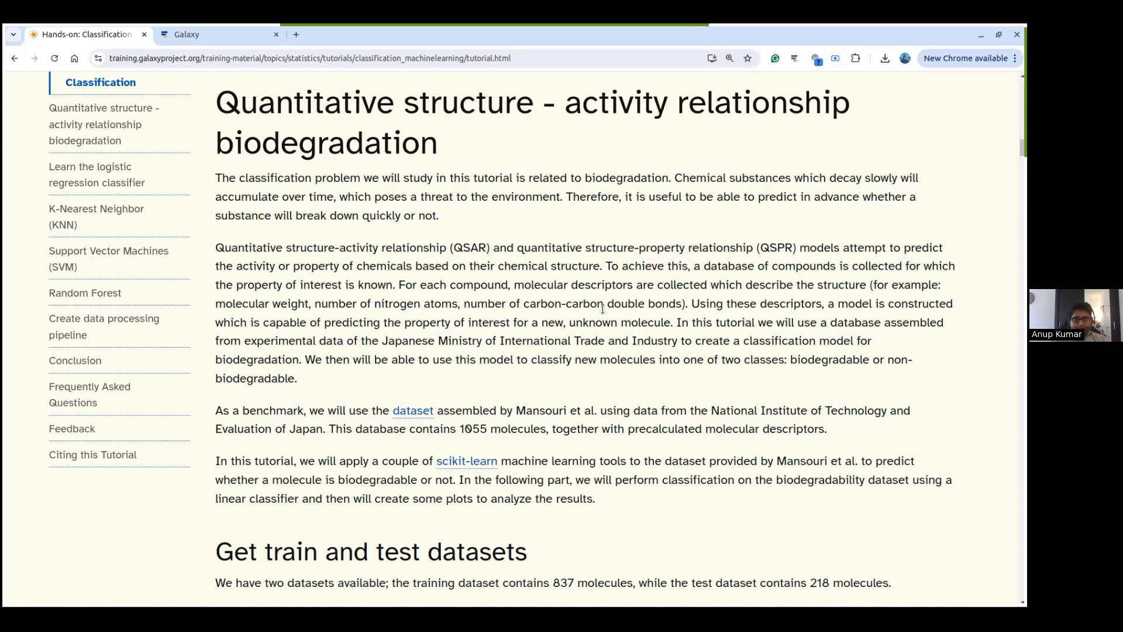
scroll(641, 351, down, 2)
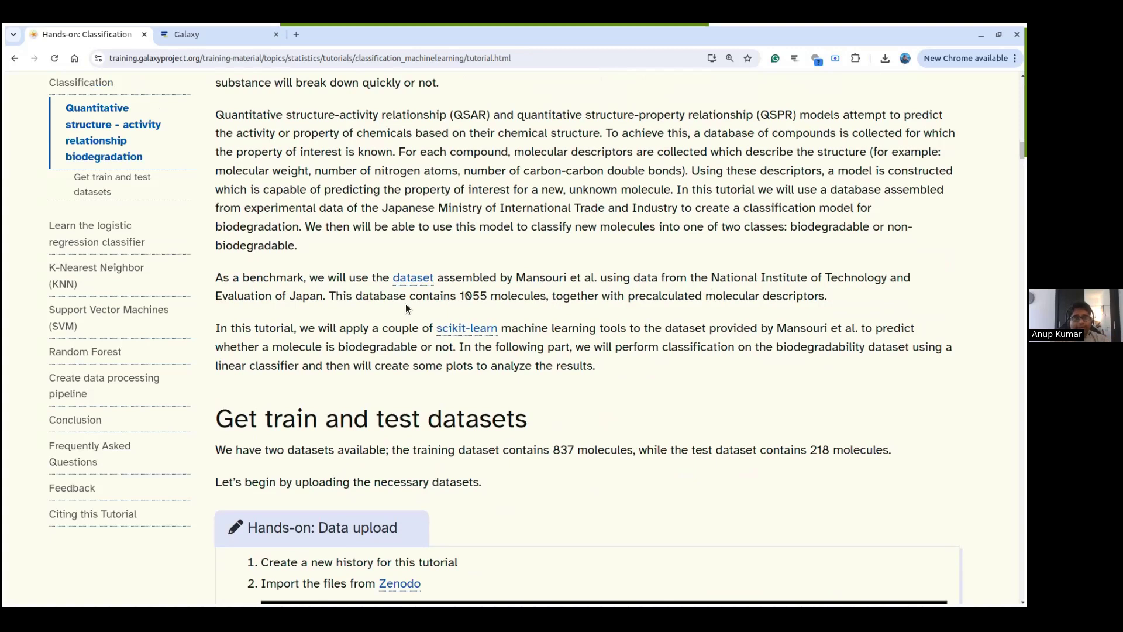
drag(414, 298, 543, 298)
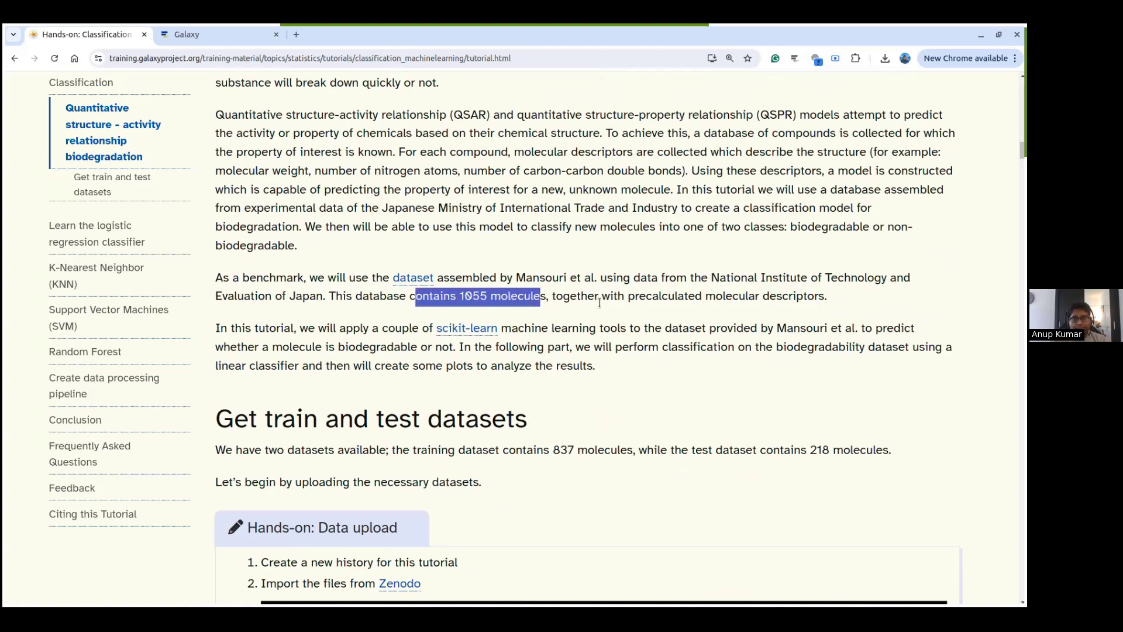
click(689, 308)
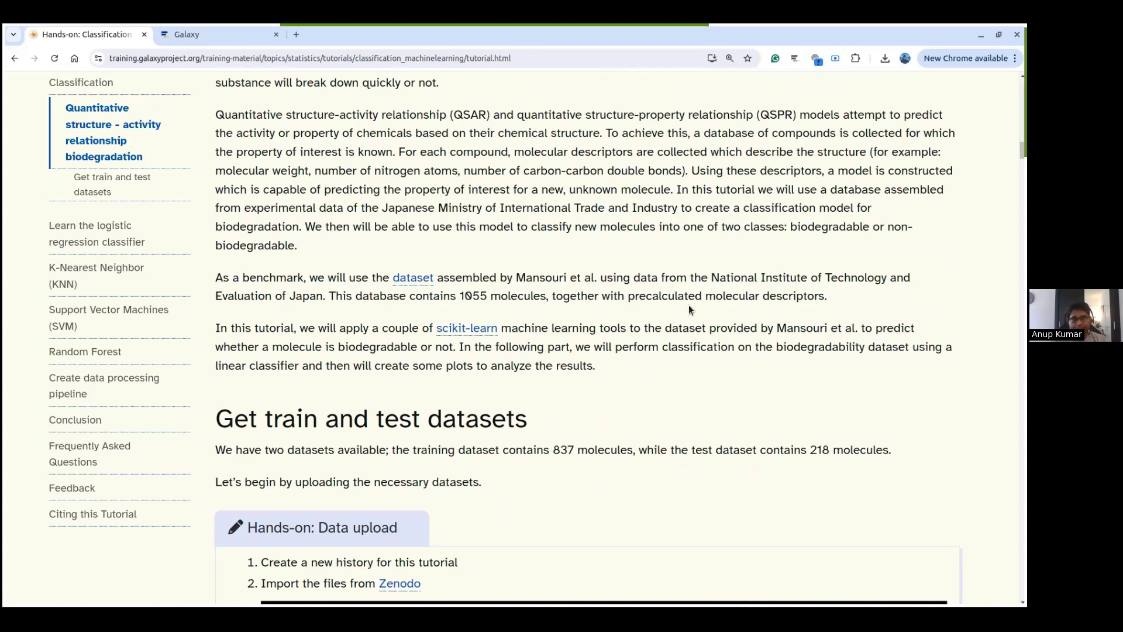
scroll(728, 372, down, 2)
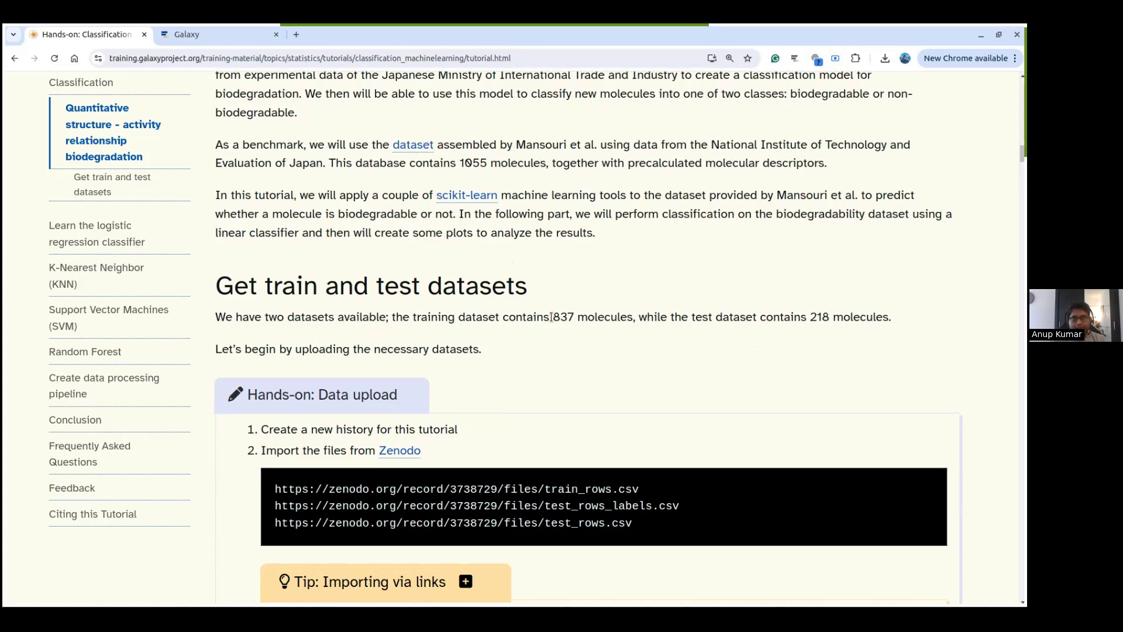
drag(551, 316, 614, 316)
drag(791, 317, 879, 318)
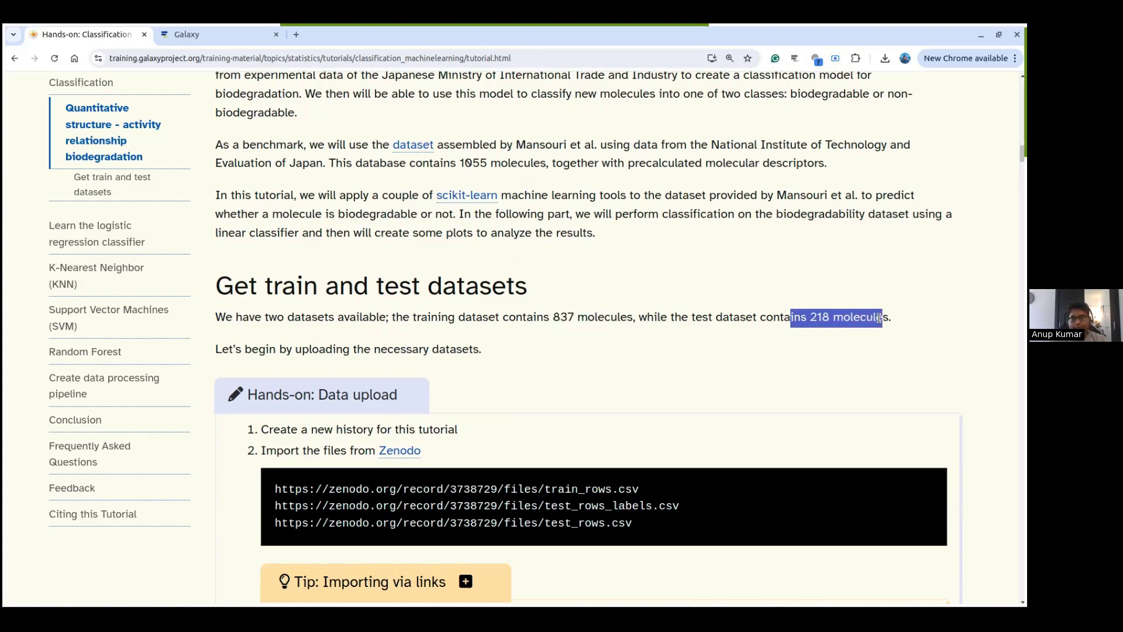
click(682, 363)
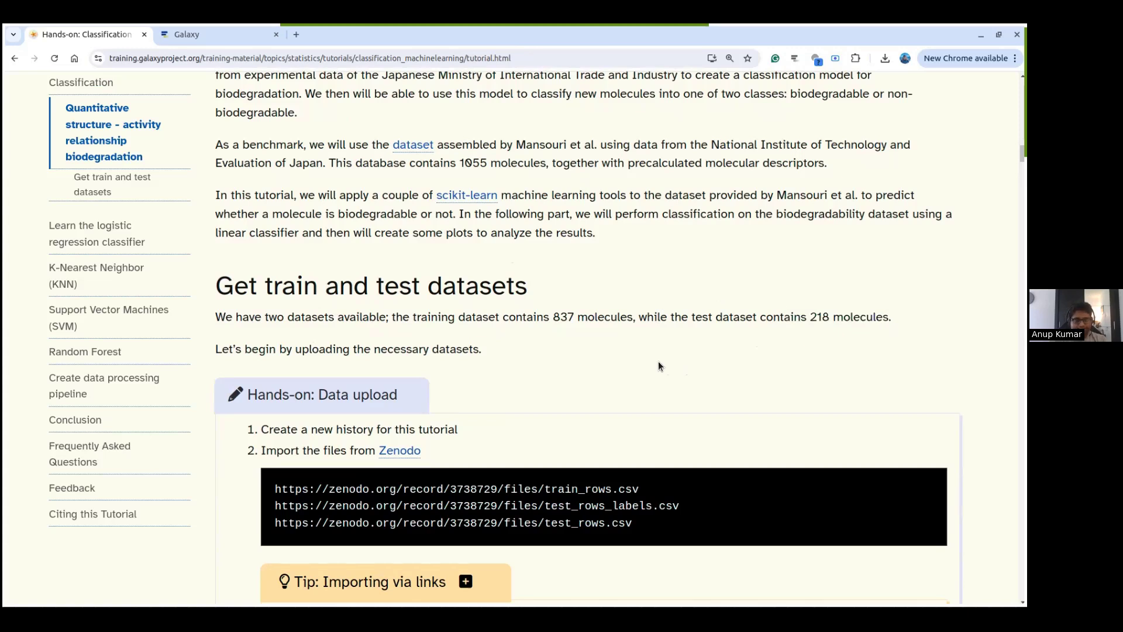
scroll(658, 366, down, 1)
scroll(693, 296, down, 1)
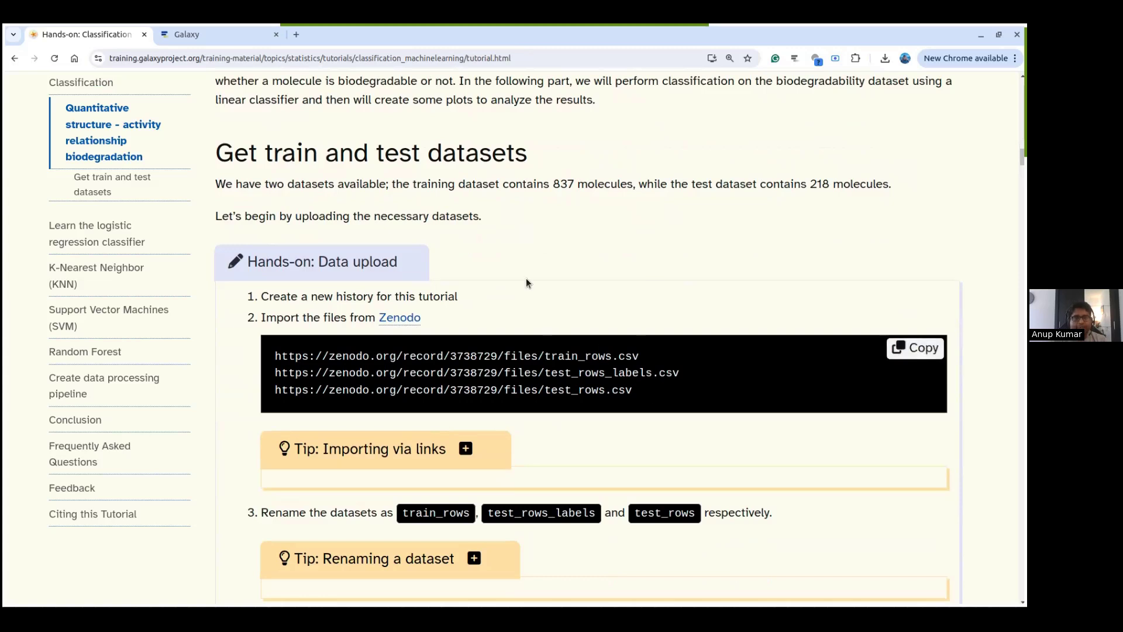
scroll(646, 256, down, 2)
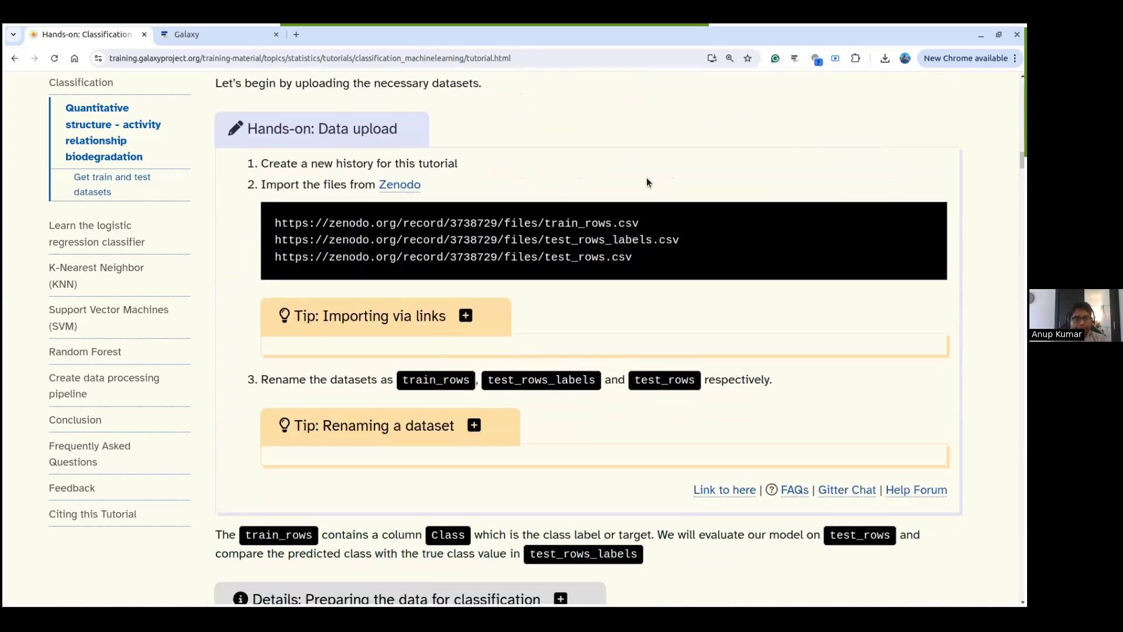
scroll(644, 179, up, 2)
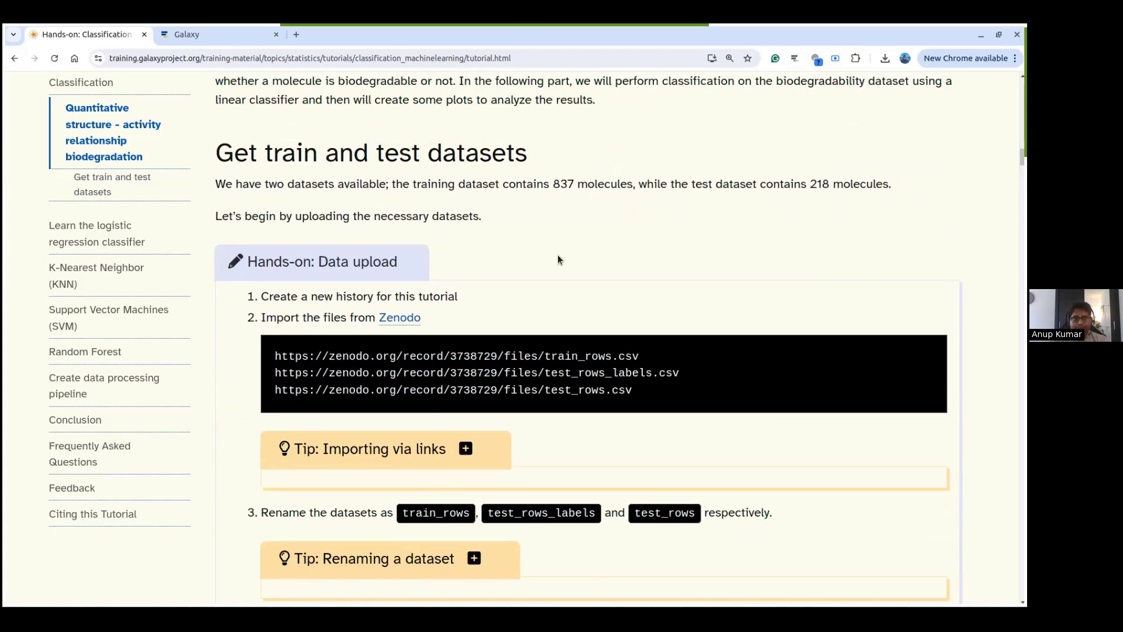
- Copy the three Zenodo file links from the tutorial and open Galaxy's upload dialog for the Classification_GTA_2024 history
mouse_move(685, 378)
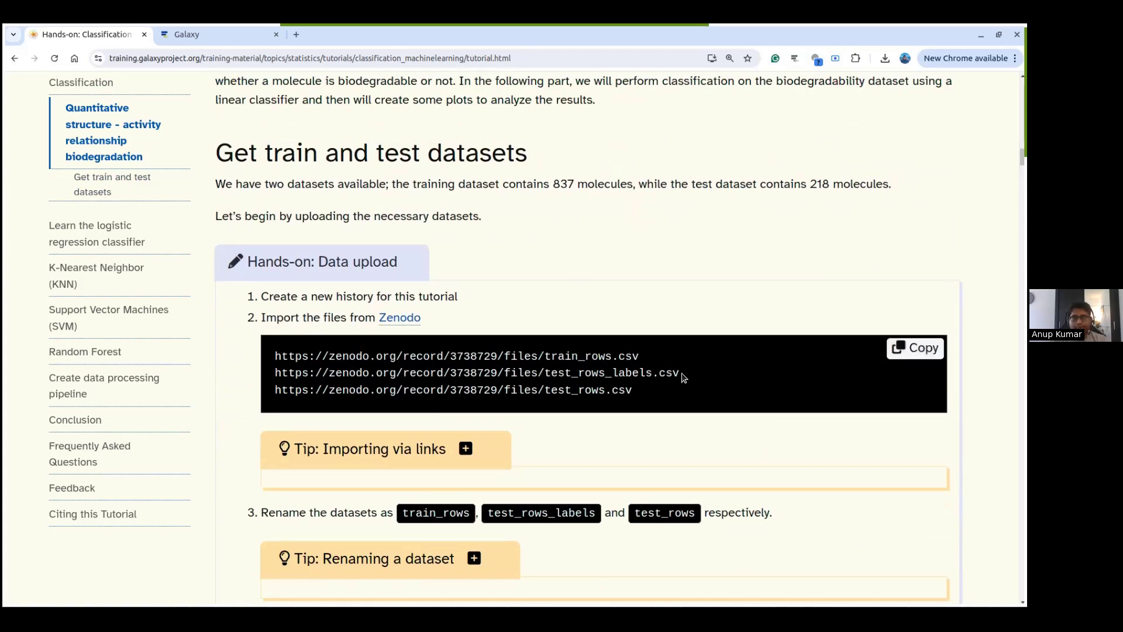
click(910, 351)
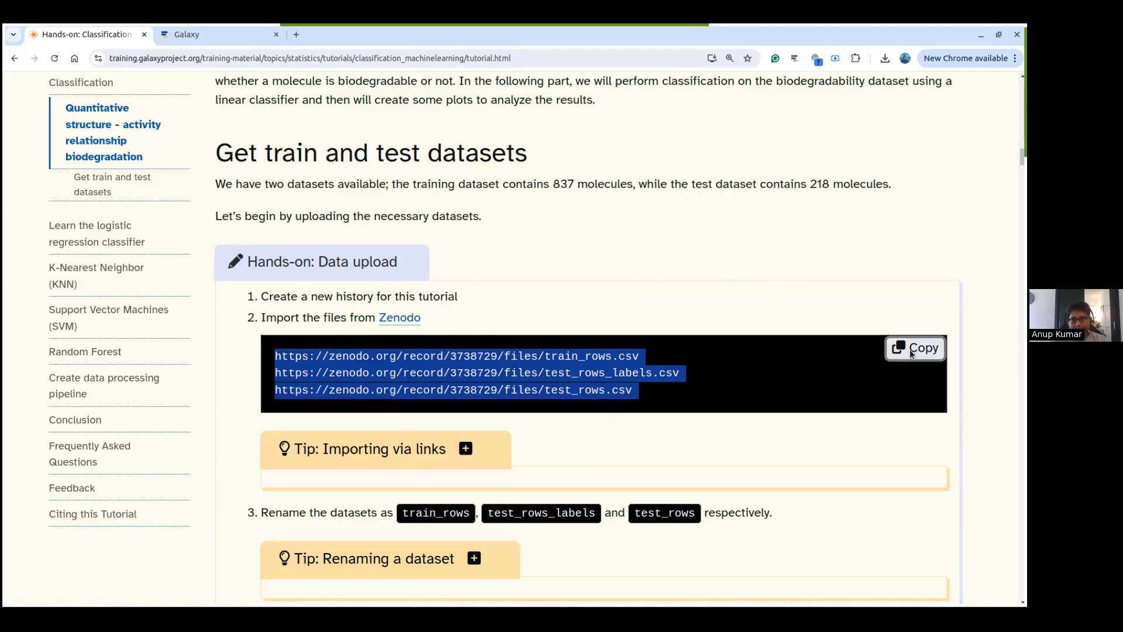
click(231, 39)
click(311, 219)
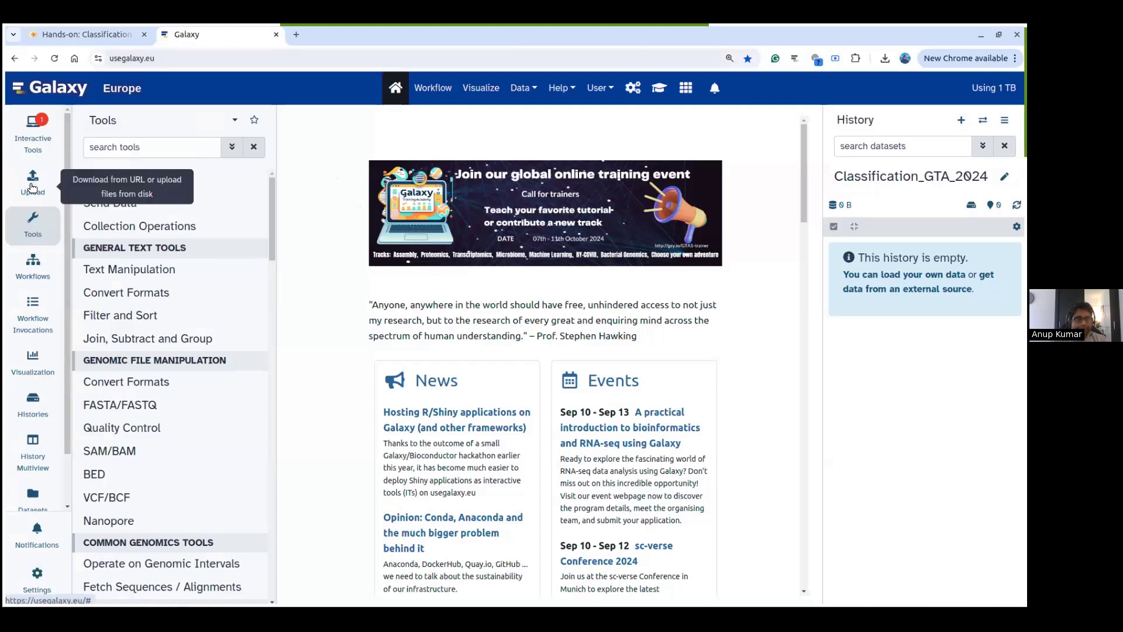
click(32, 179)
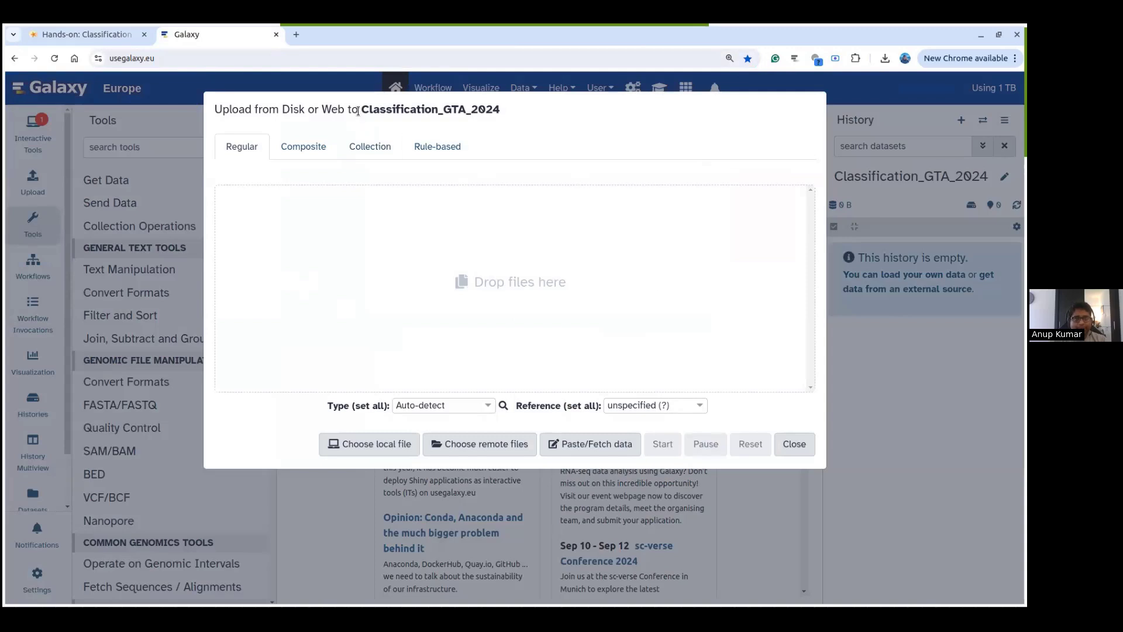
drag(359, 109, 508, 116)
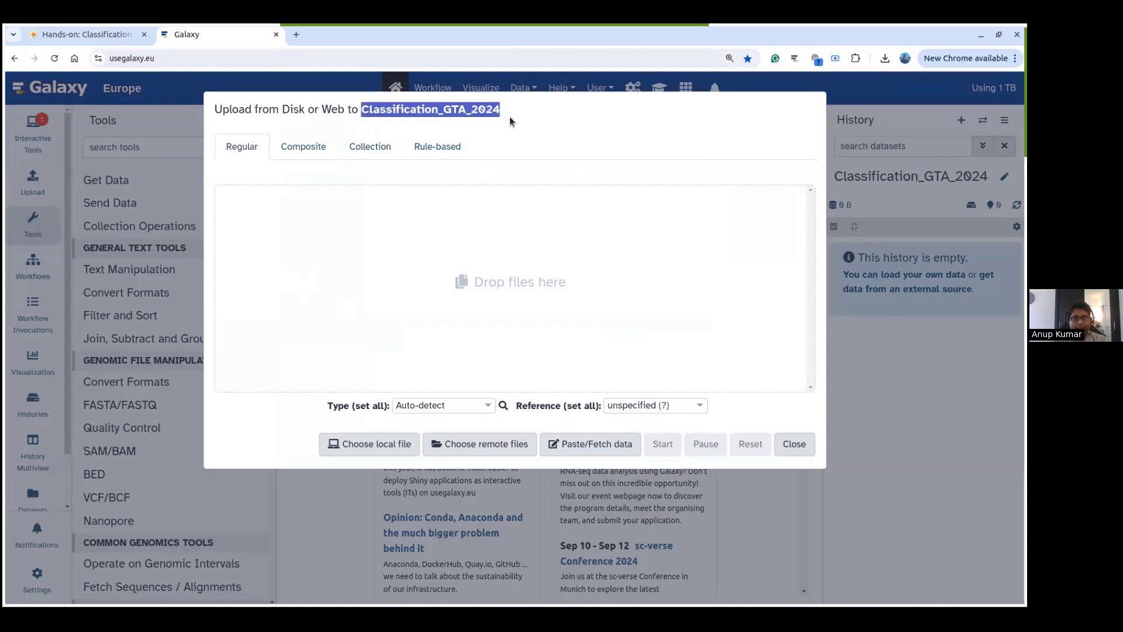
click(503, 114)
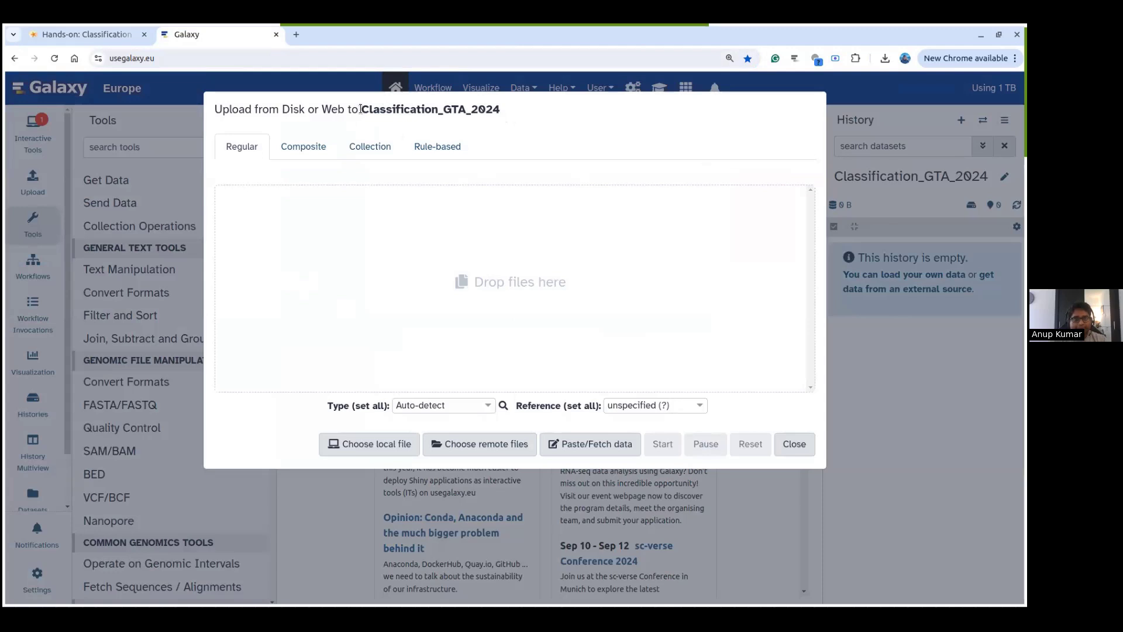
double_click(376, 109)
click(528, 118)
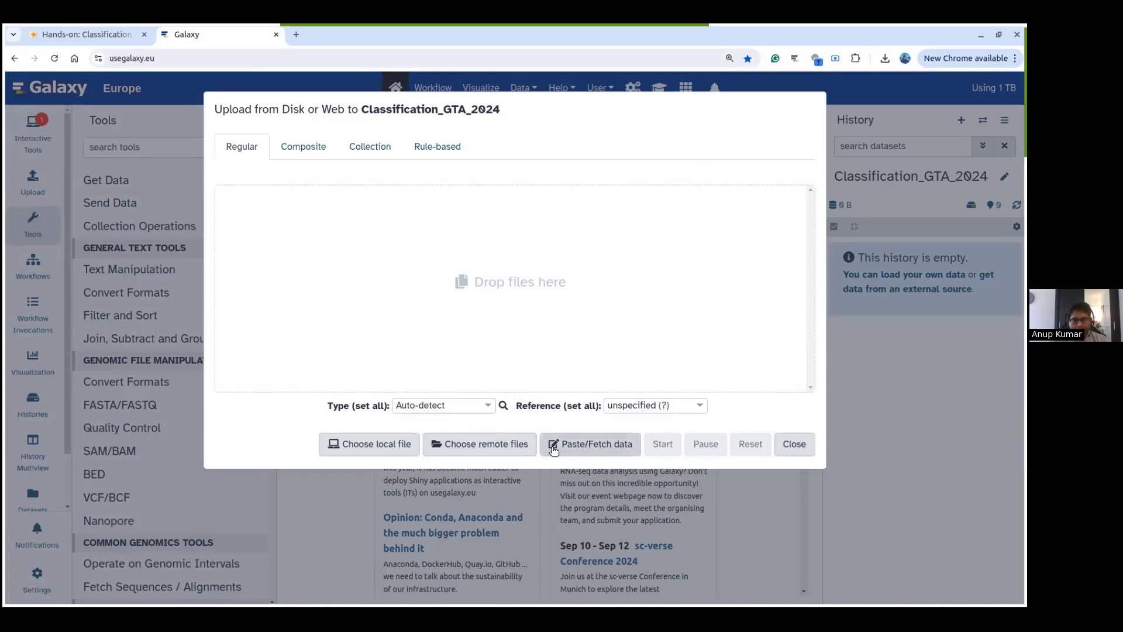
- Upload train_rows.csv, test_rows_labels.csv and test_rows.csv by fetching the copied Zenodo links, and close the upload dialog
click(607, 446)
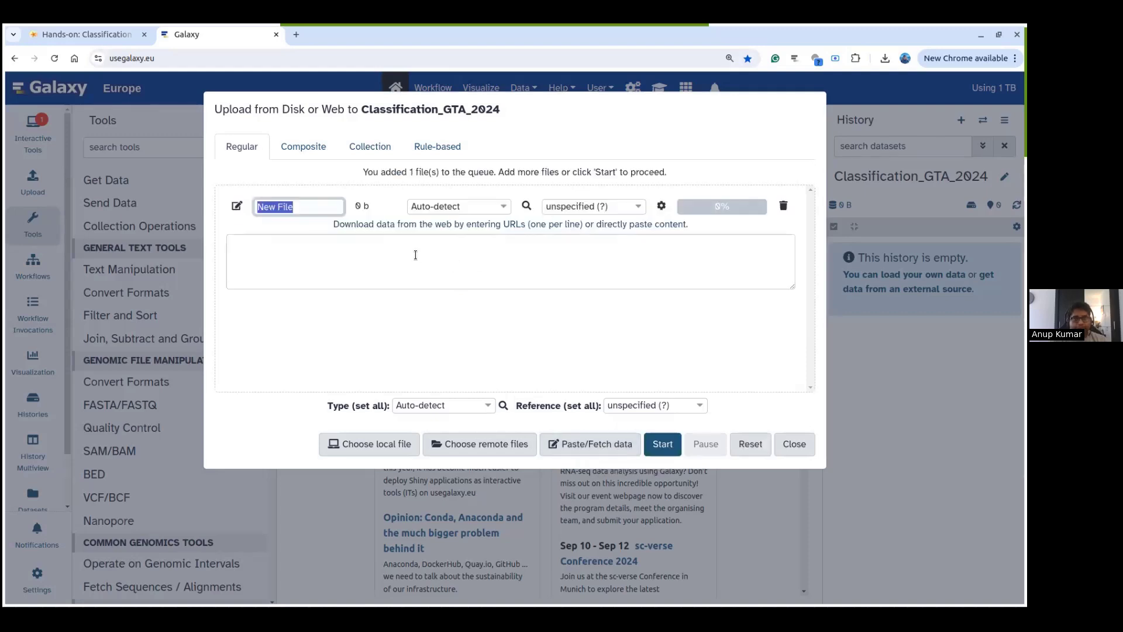
click(416, 255)
key(ctrl+v)
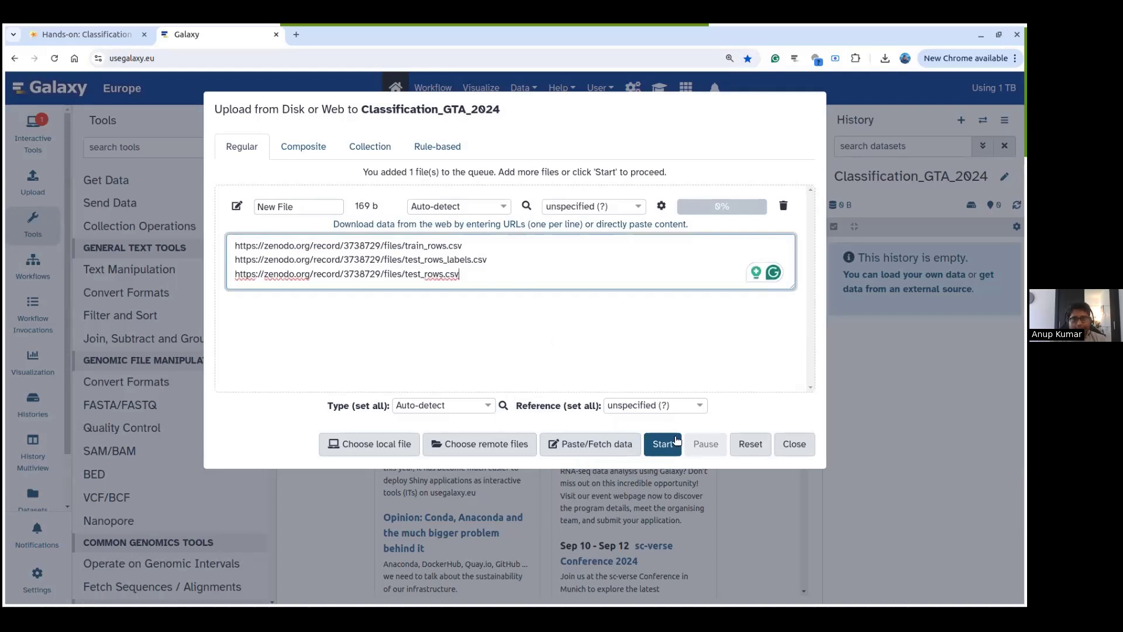
click(667, 443)
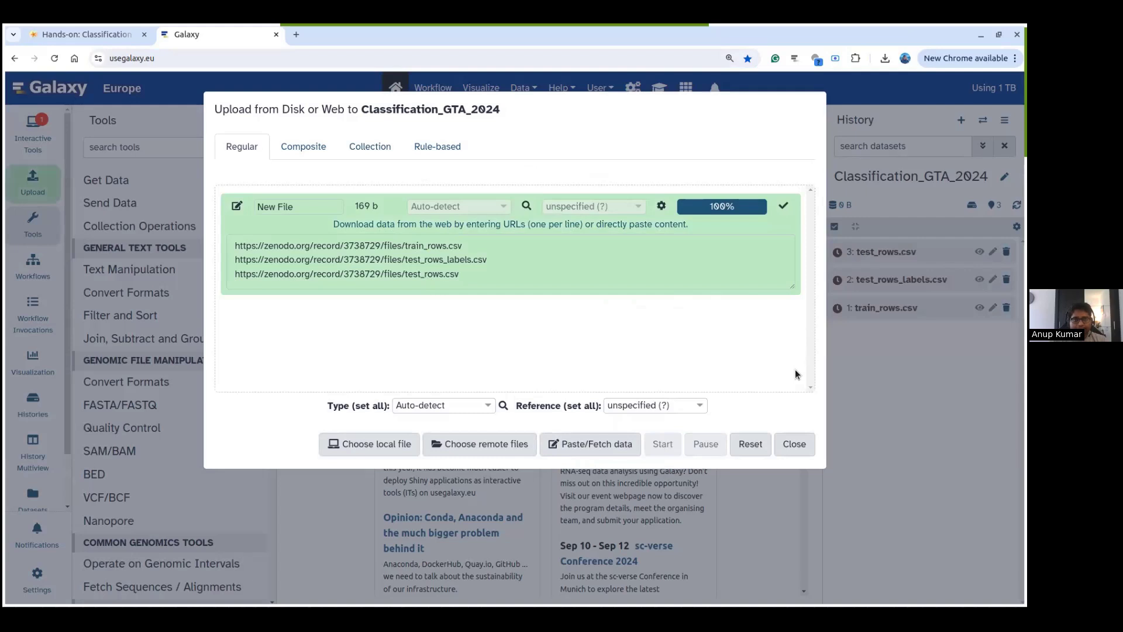
click(793, 445)
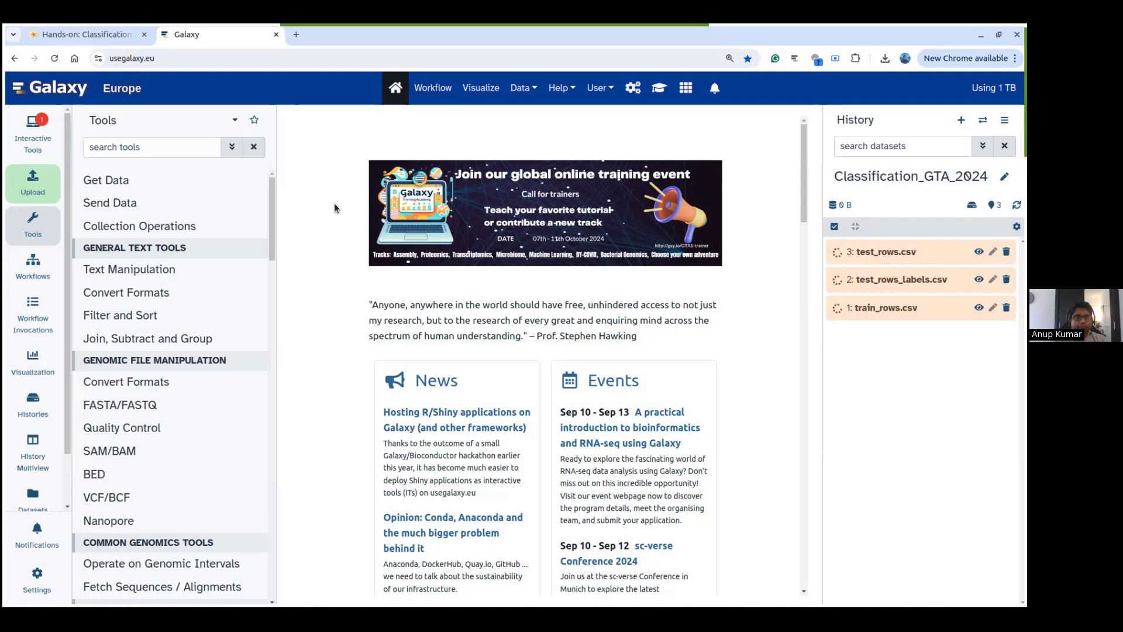
- Switch back to the tutorial and read the expanded tip on renaming a dataset
click(122, 38)
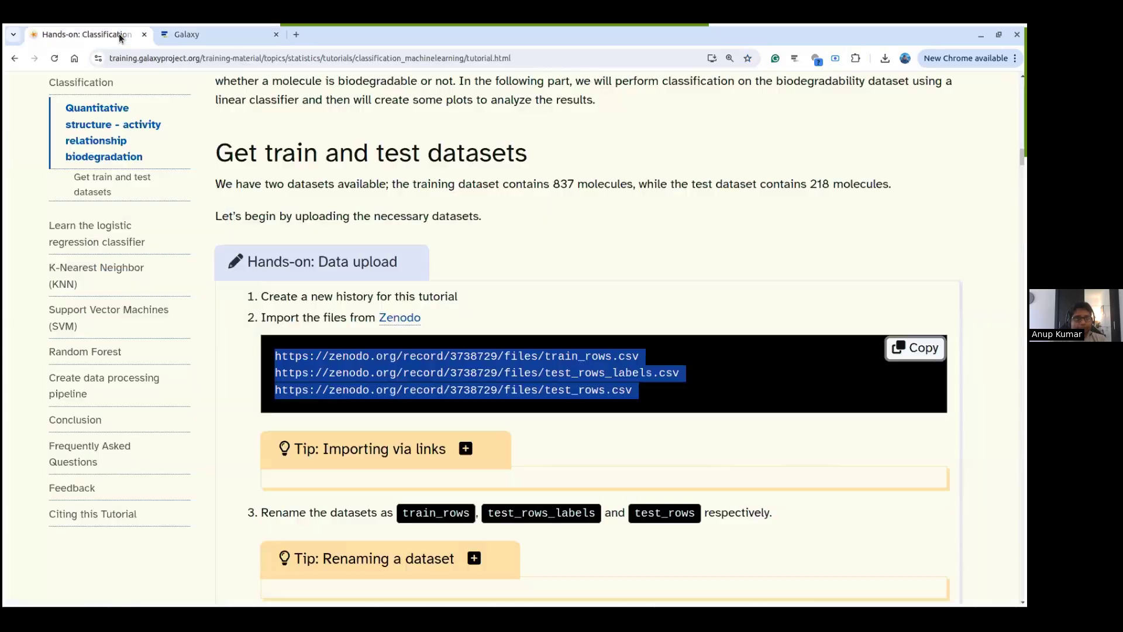
click(622, 266)
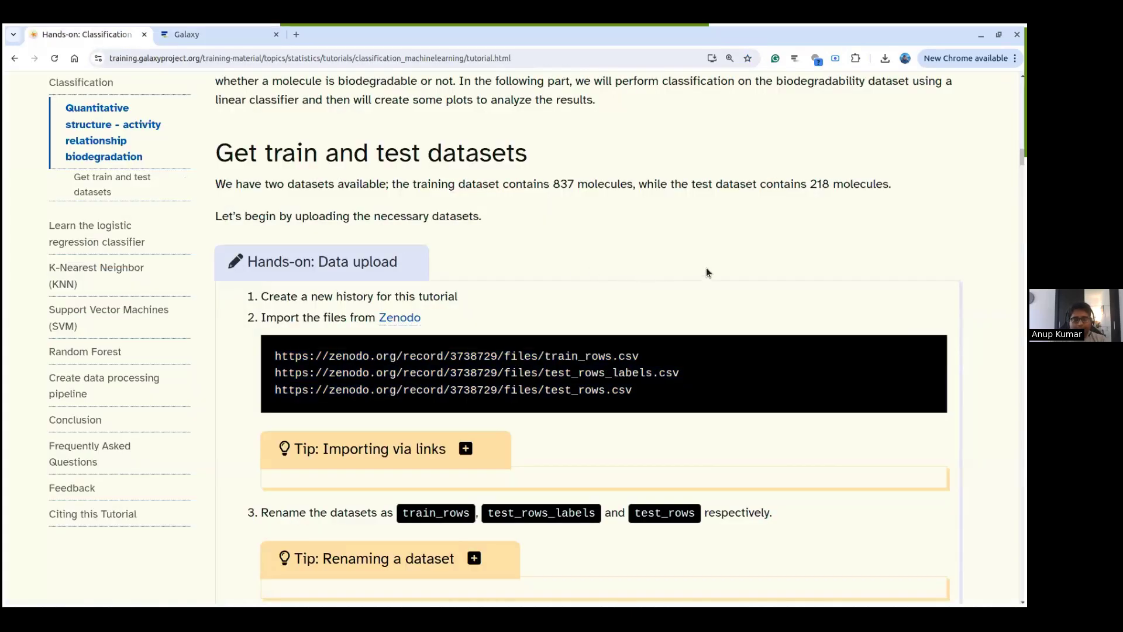
scroll(706, 272, down, 2)
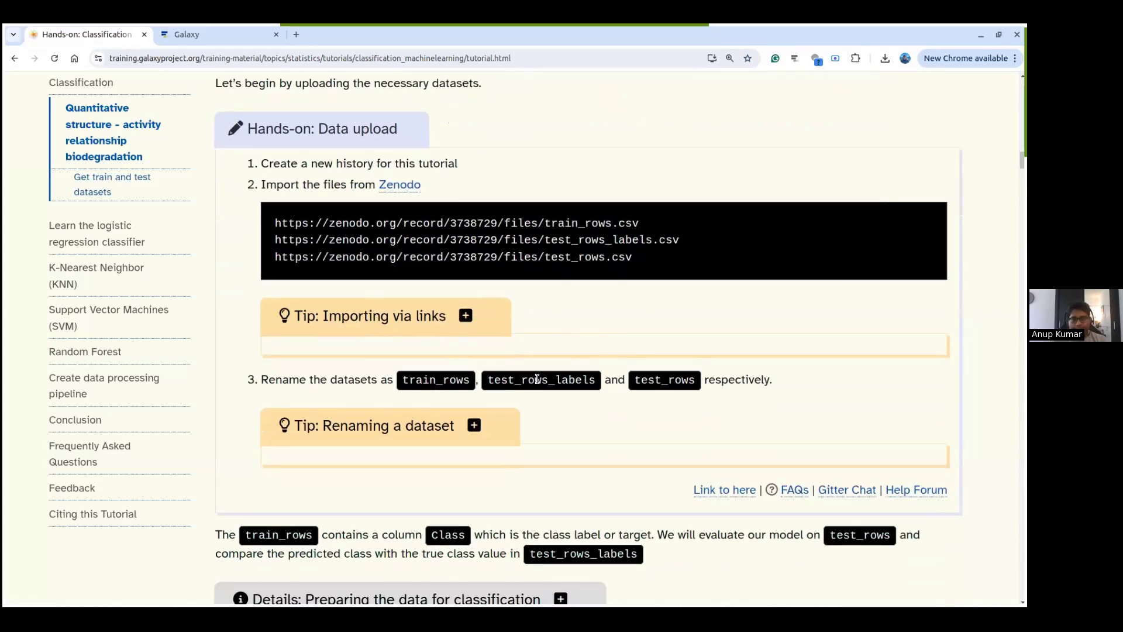
click(478, 427)
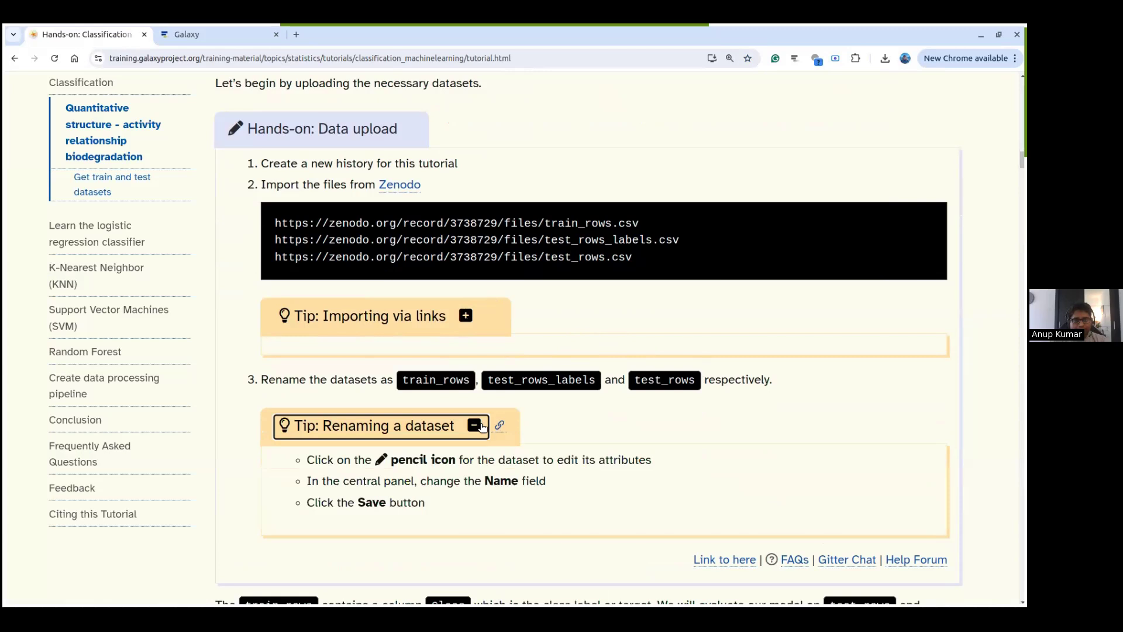
scroll(701, 399, down, 1)
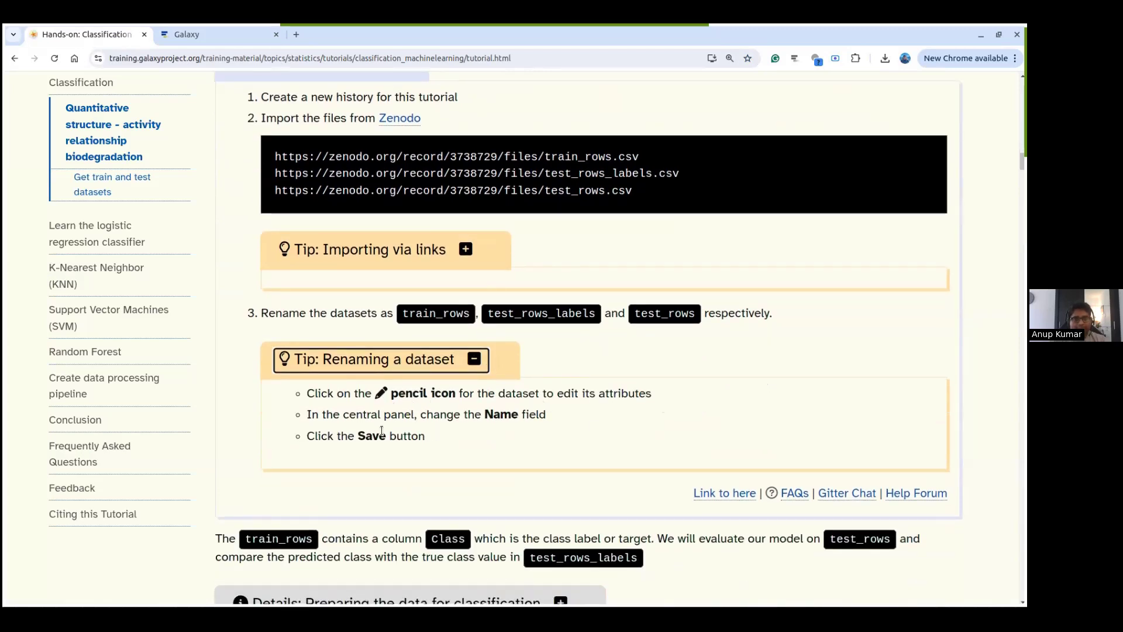
click(550, 430)
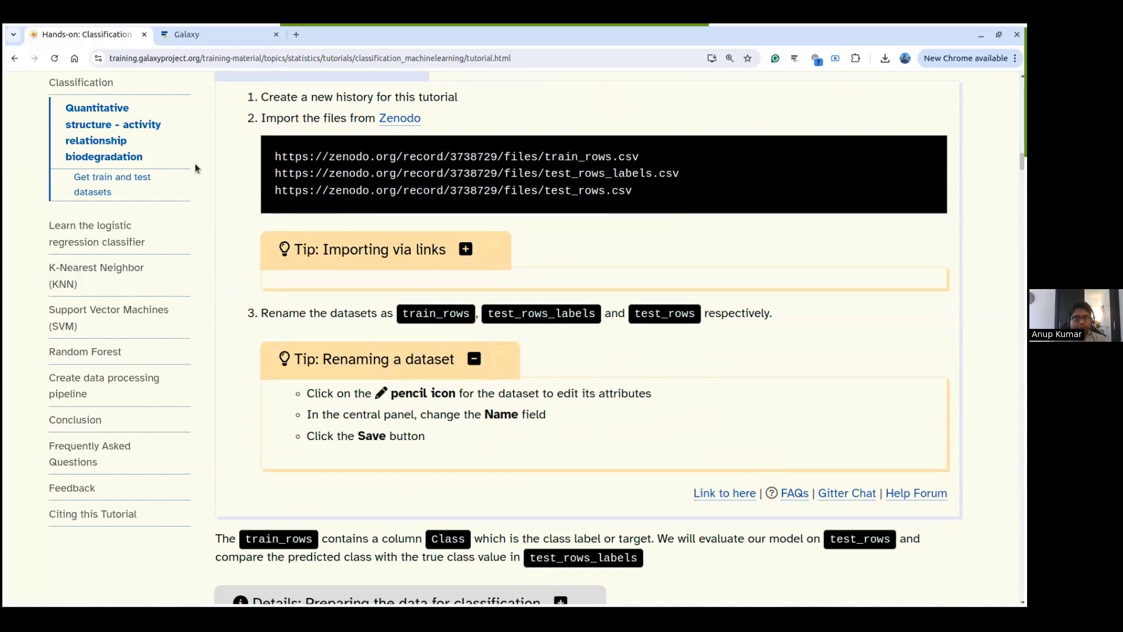
- Return to Galaxy and check the test_rows.csv entry in the history
click(208, 33)
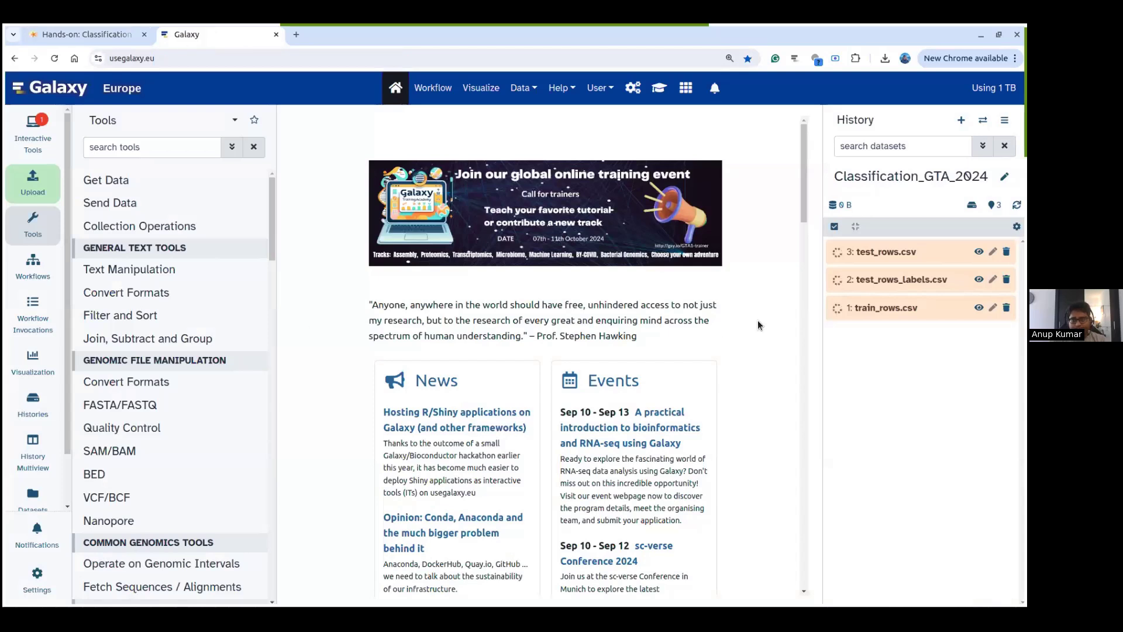
click(883, 253)
click(882, 253)
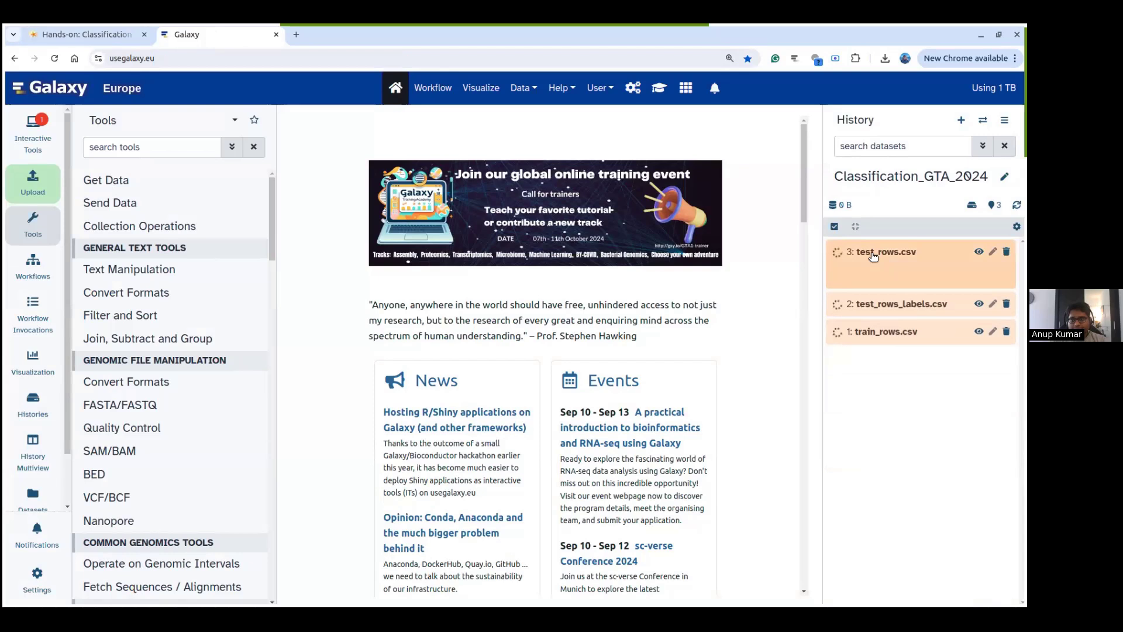
- Go back to the tutorial and examine the Zenodo file links, in particular the address part before the file names
click(117, 37)
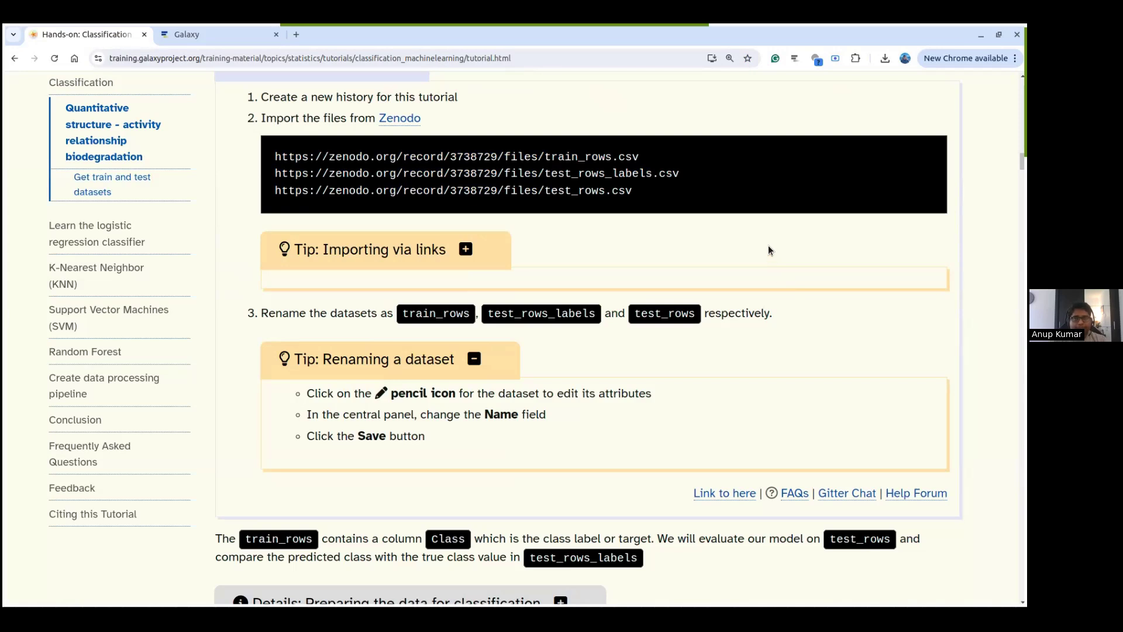
scroll(768, 251, up, 1)
drag(635, 259, 275, 221)
click(323, 270)
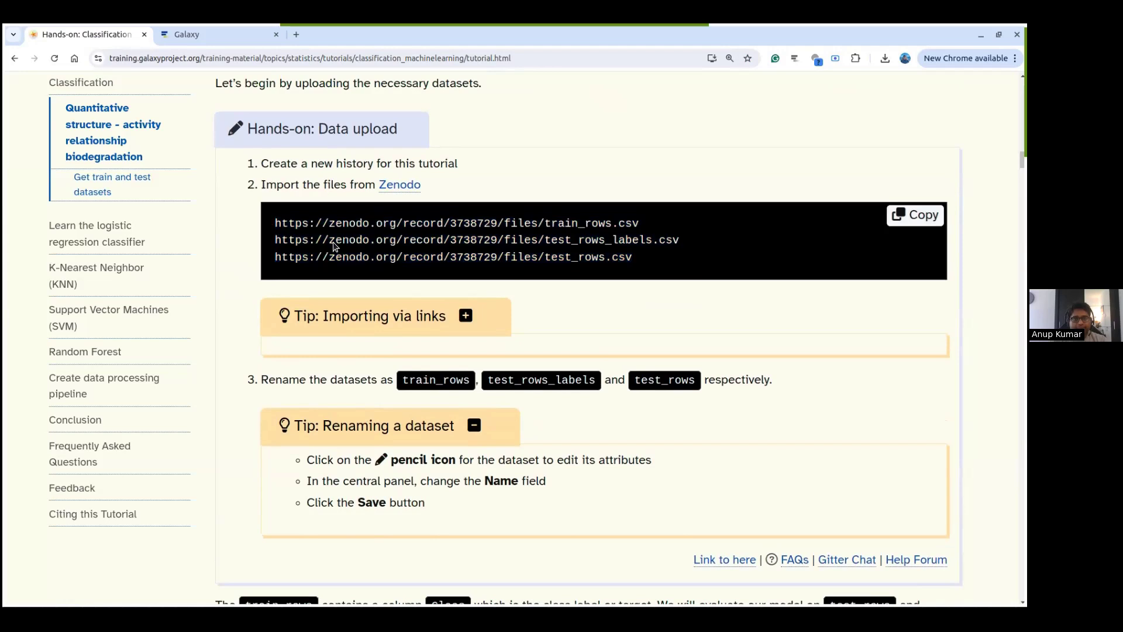
drag(275, 223, 528, 223)
click(670, 266)
- Switch to Galaxy and expand the test_rows.csv dataset in the history to view its details and data preview
click(234, 34)
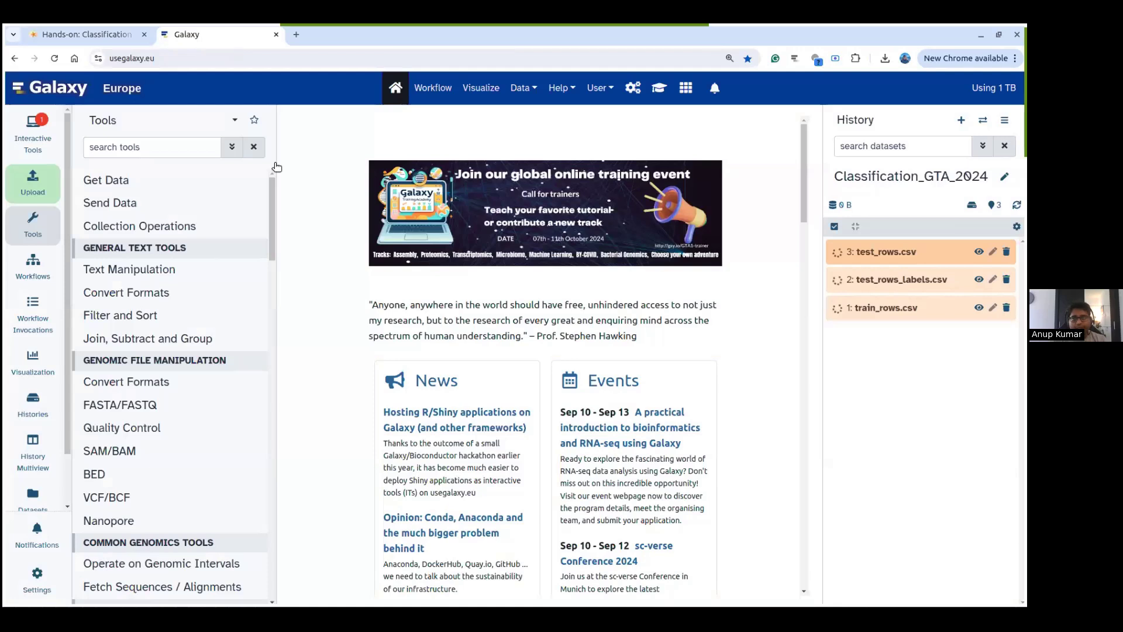
click(849, 257)
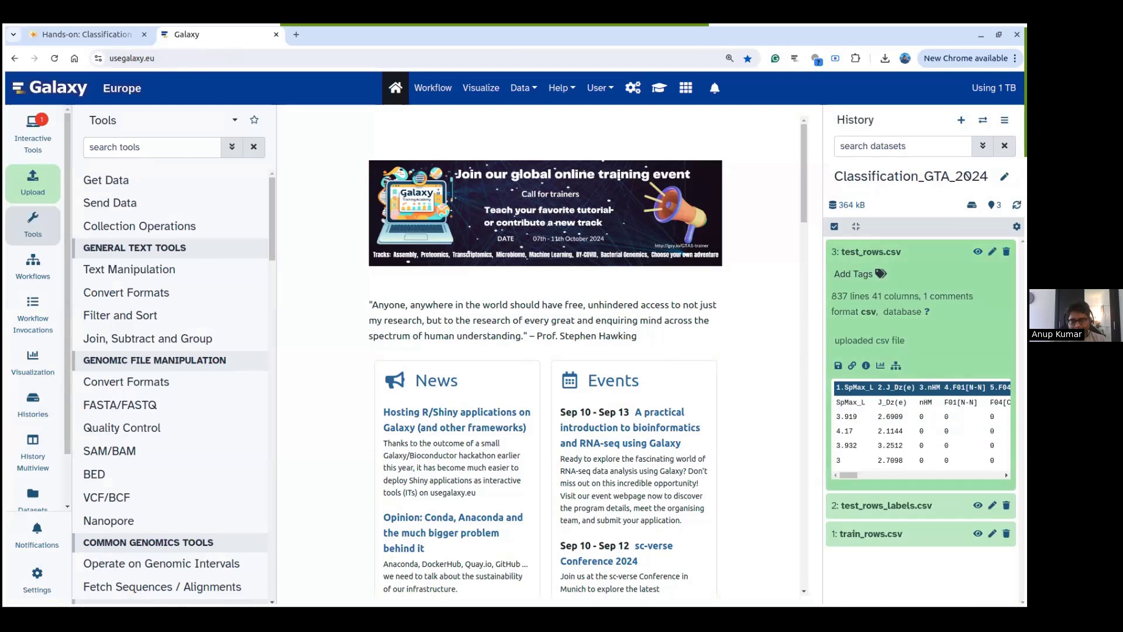
- Expand the train_rows.csv, test_rows.csv and test_rows_labels.csv history entries one after another to compare their details
click(886, 258)
click(894, 310)
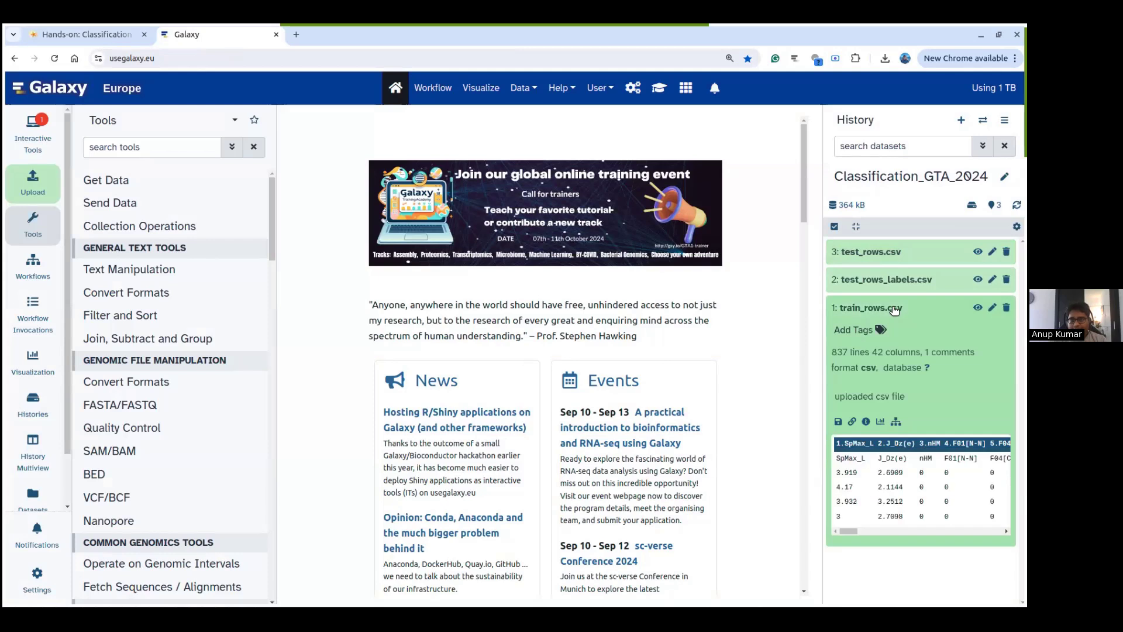
click(855, 310)
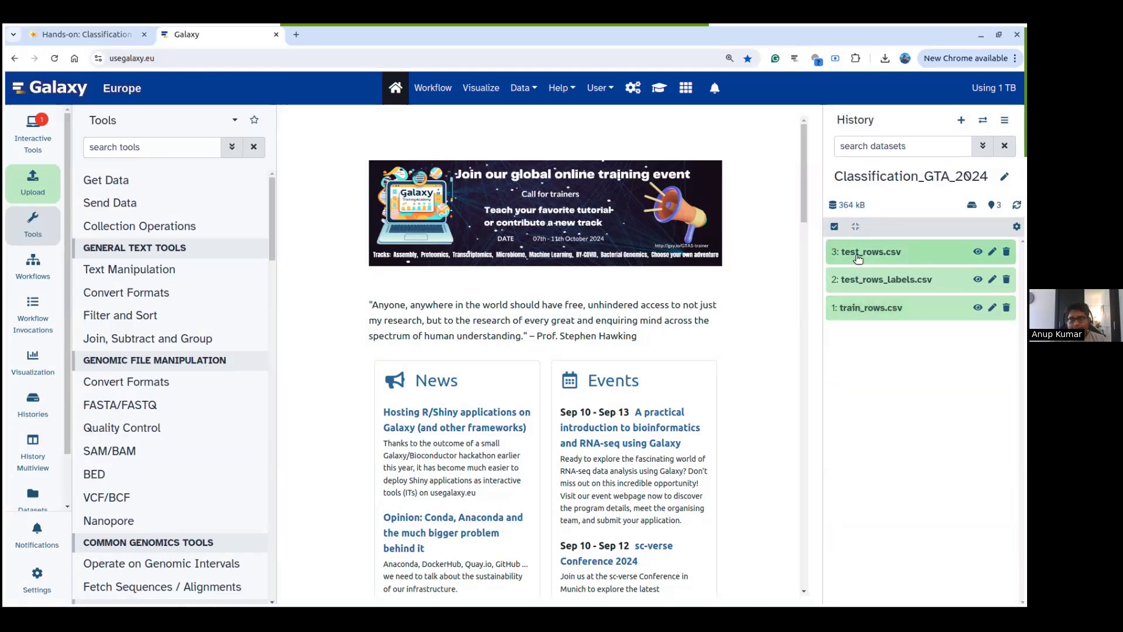
click(859, 257)
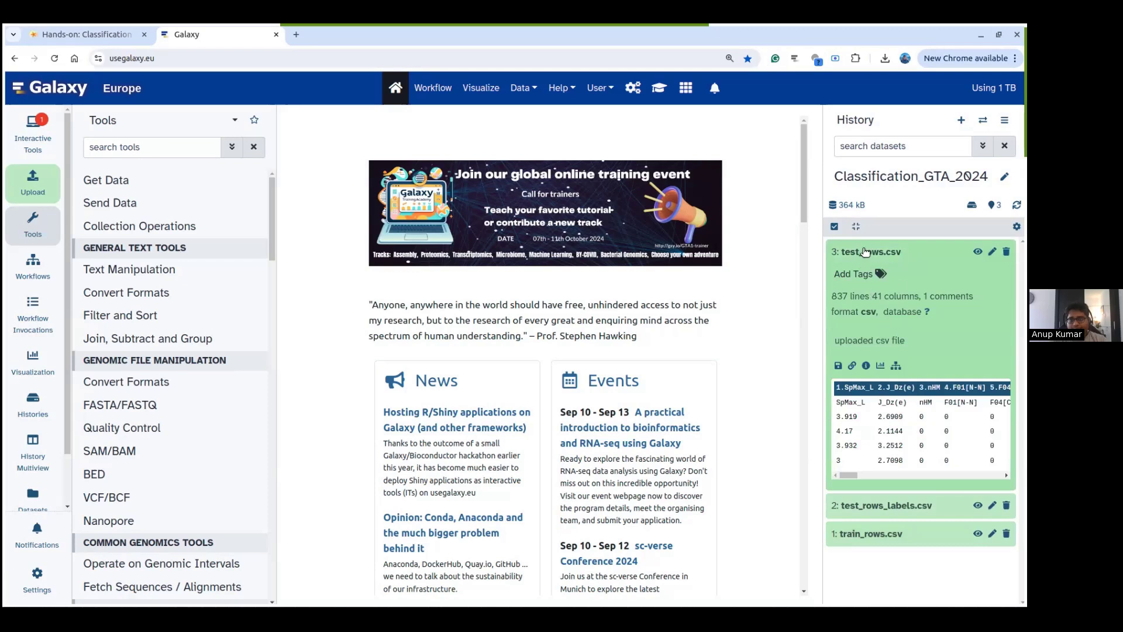
click(865, 252)
click(875, 281)
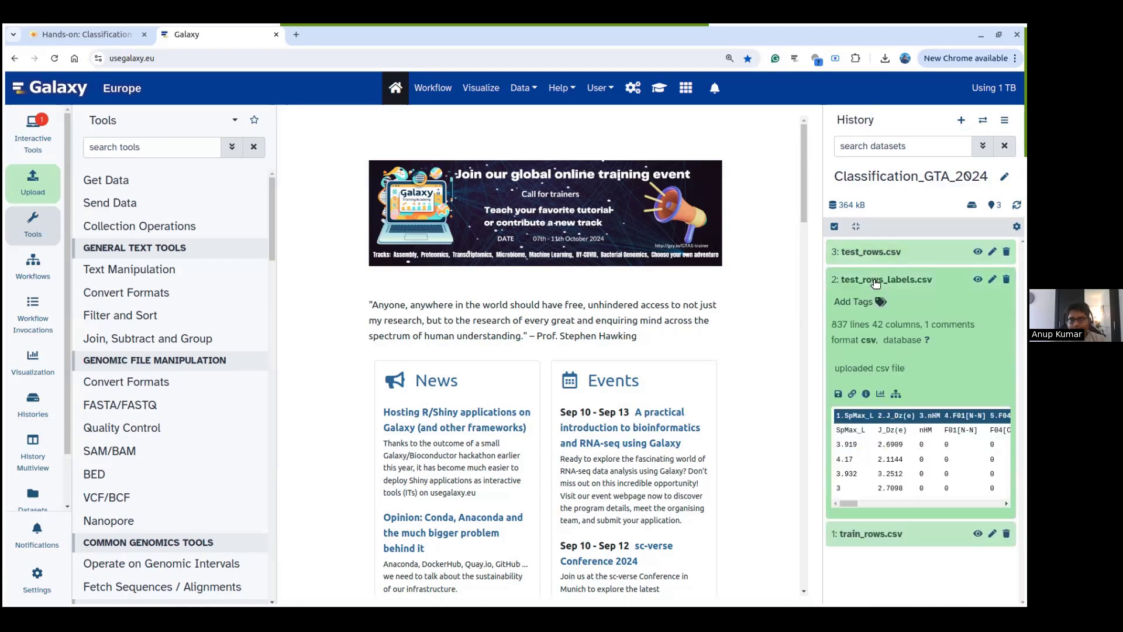
click(876, 281)
- Expand train_rows.csv in the history and examine its data preview up to the last column, Class
click(892, 319)
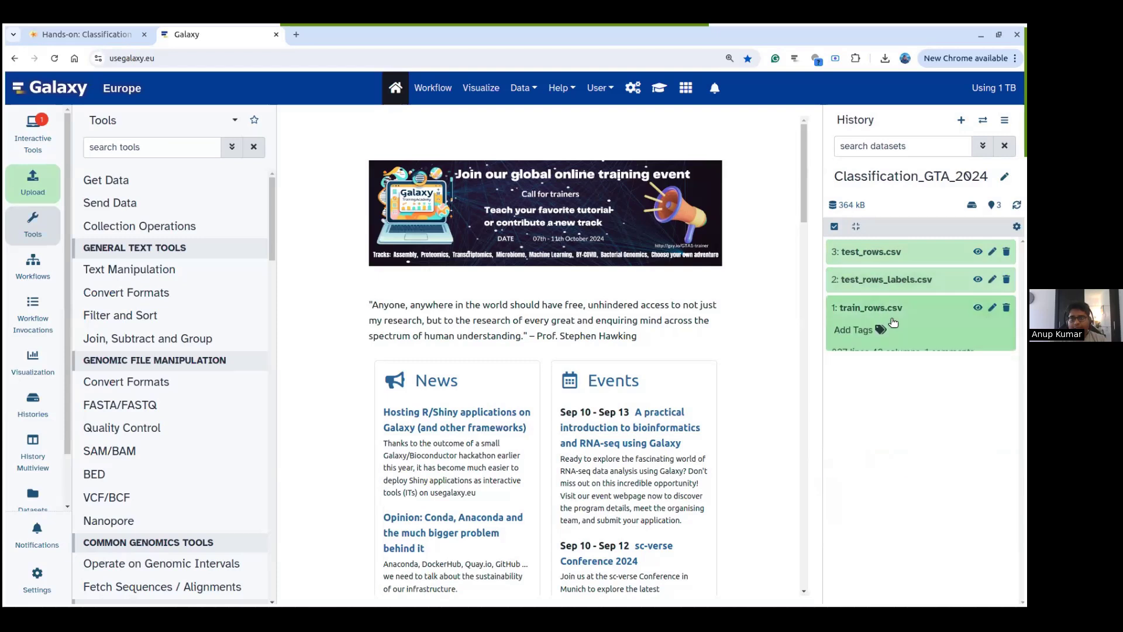
drag(843, 528, 994, 531)
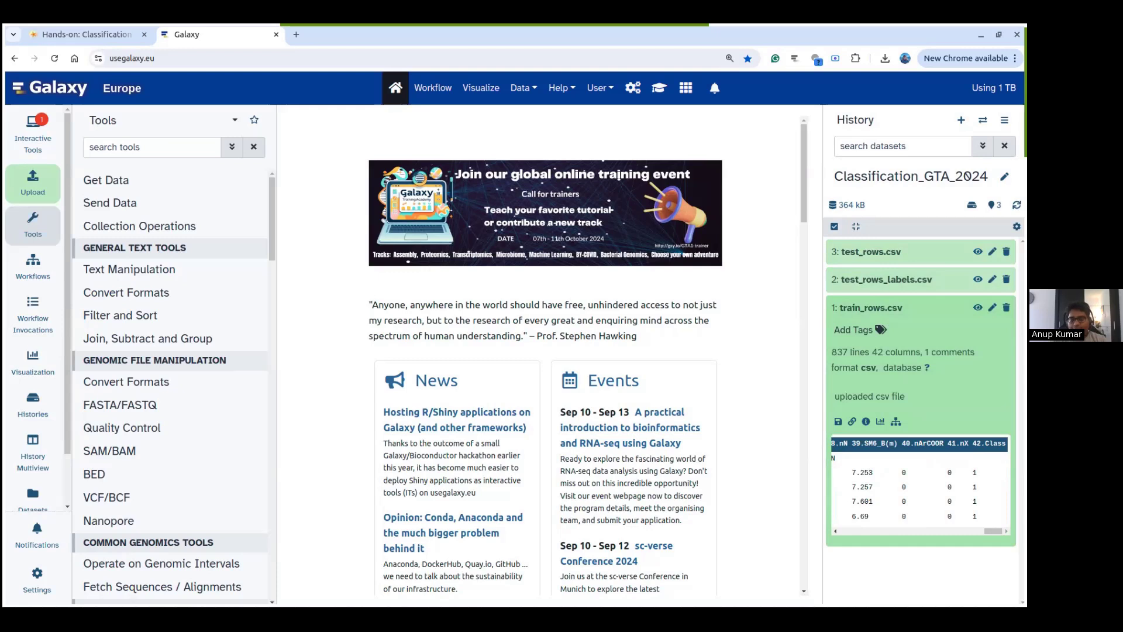
click(852, 312)
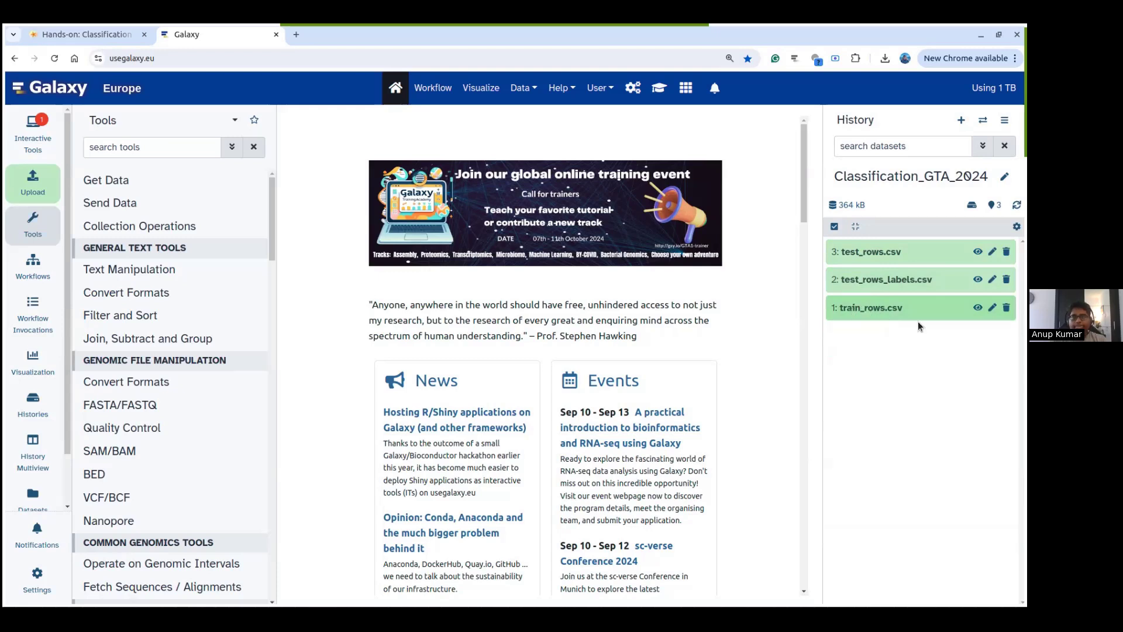
- Display the full contents of train_rows.csv and examine its columns from SpMax_L through to Class
click(847, 310)
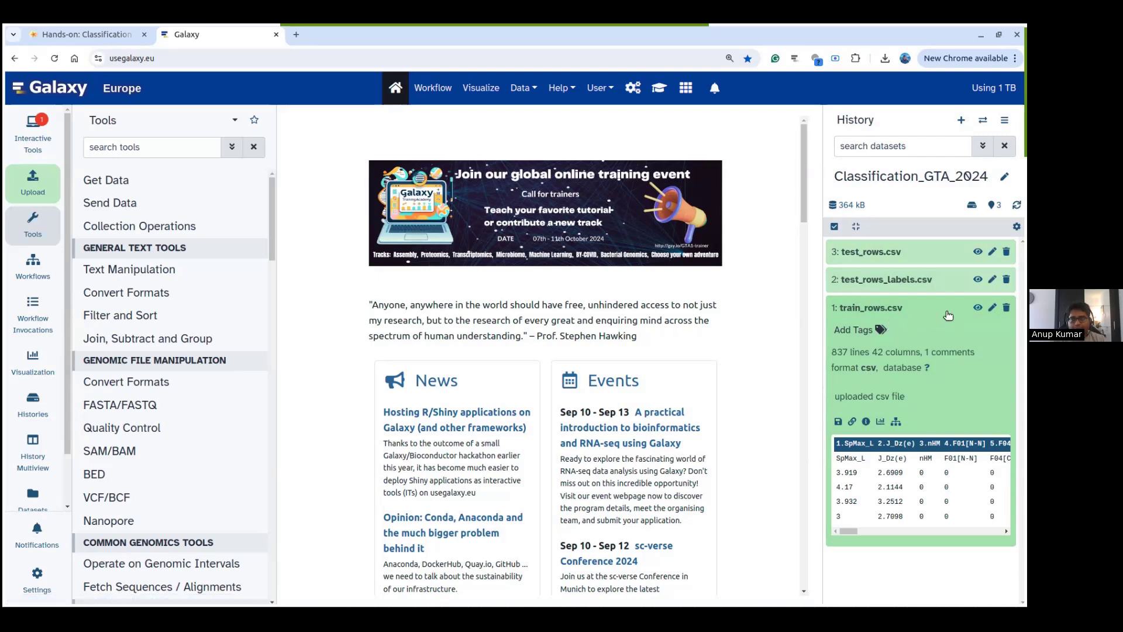
click(977, 307)
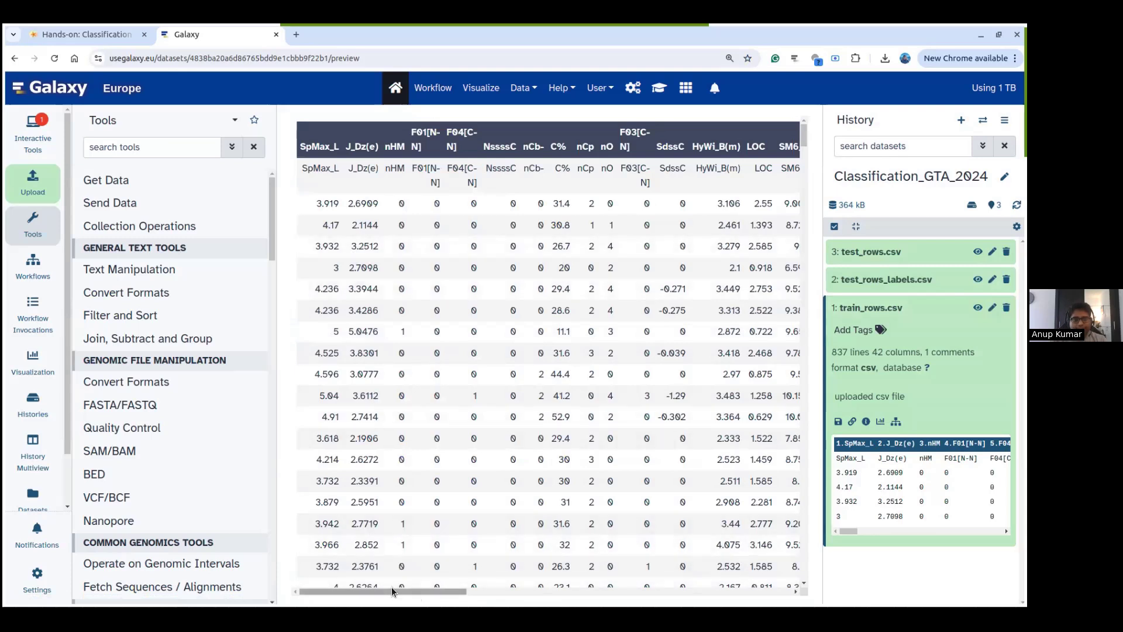
drag(391, 588, 542, 585)
drag(703, 586, 365, 584)
drag(378, 591, 700, 591)
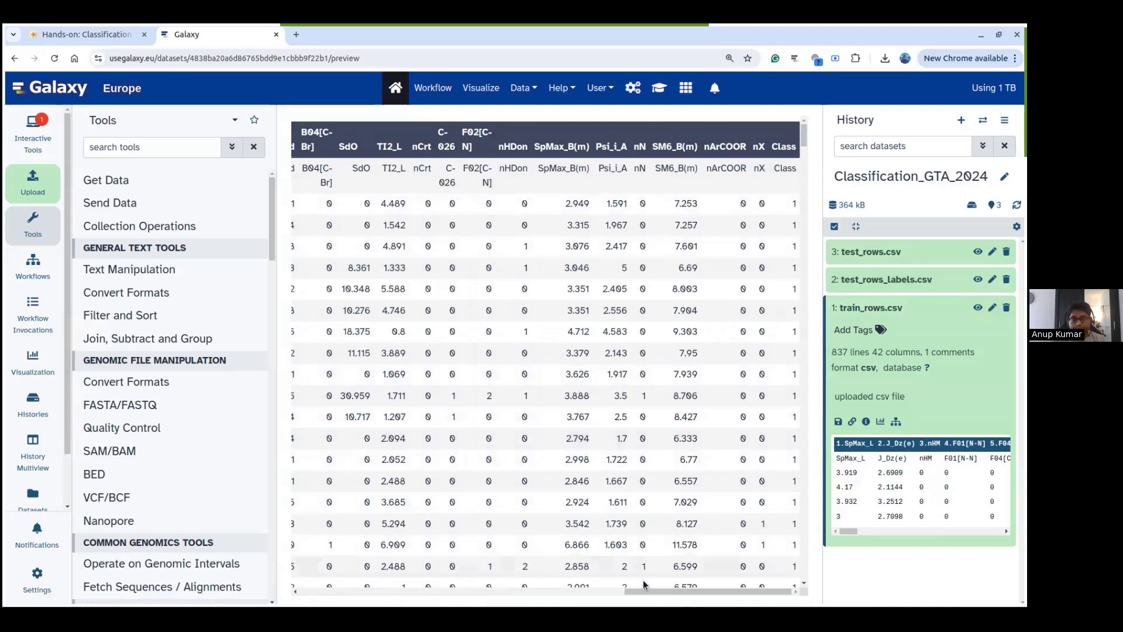
drag(641, 592, 283, 586)
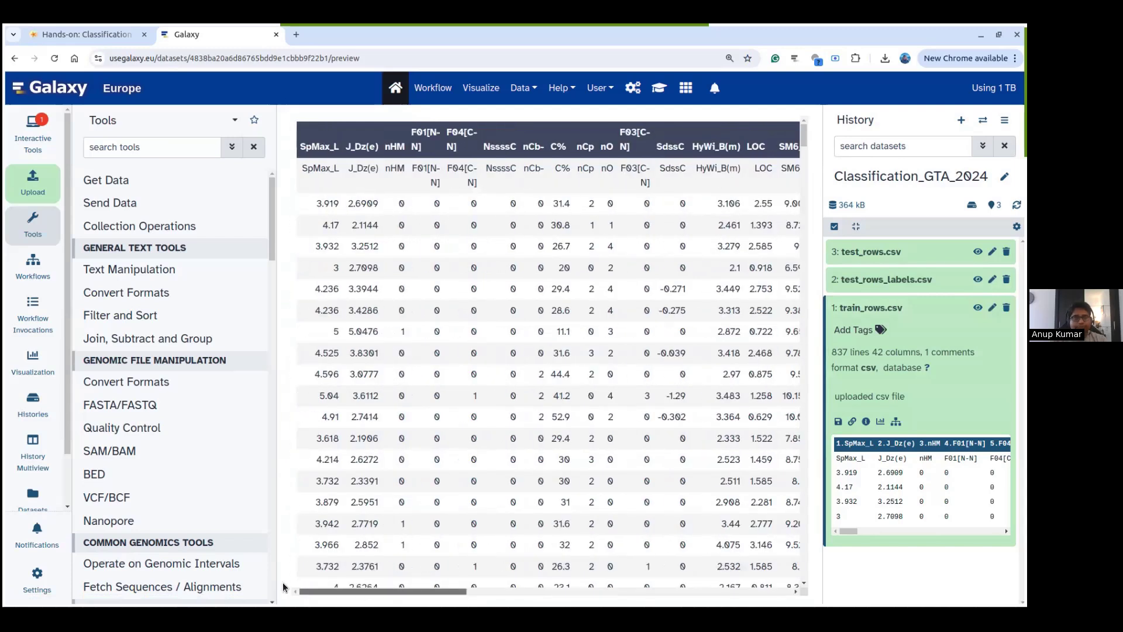
- Switch to the tutorial and read on from the data upload to the section "Learn the logistic regression classifier"
click(81, 34)
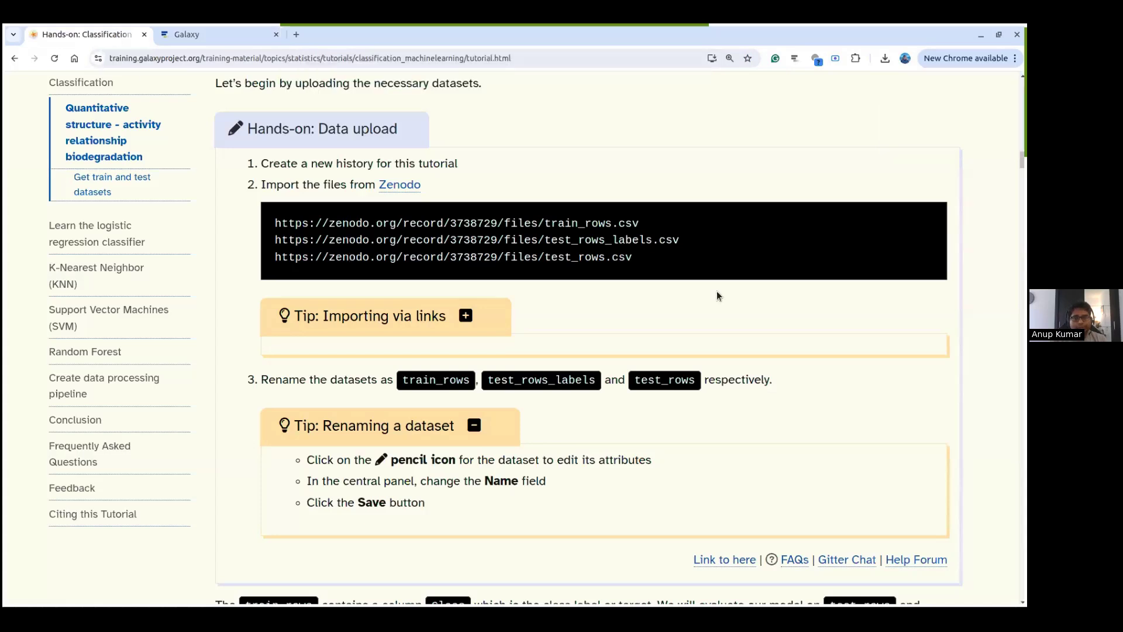
scroll(788, 345, down, 2)
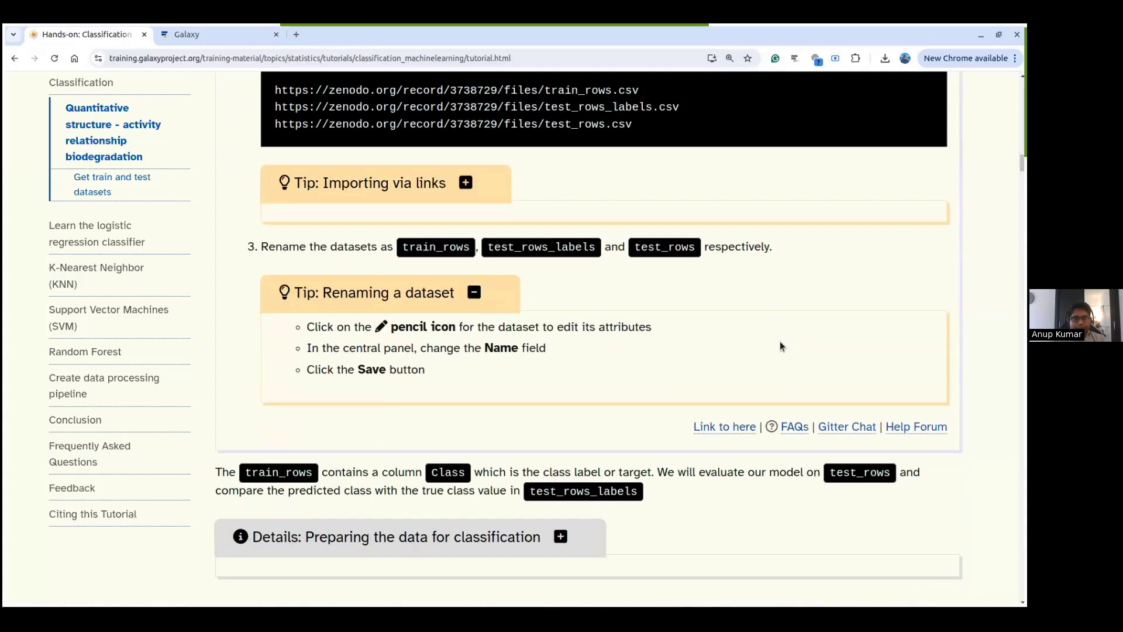
scroll(771, 334, down, 4)
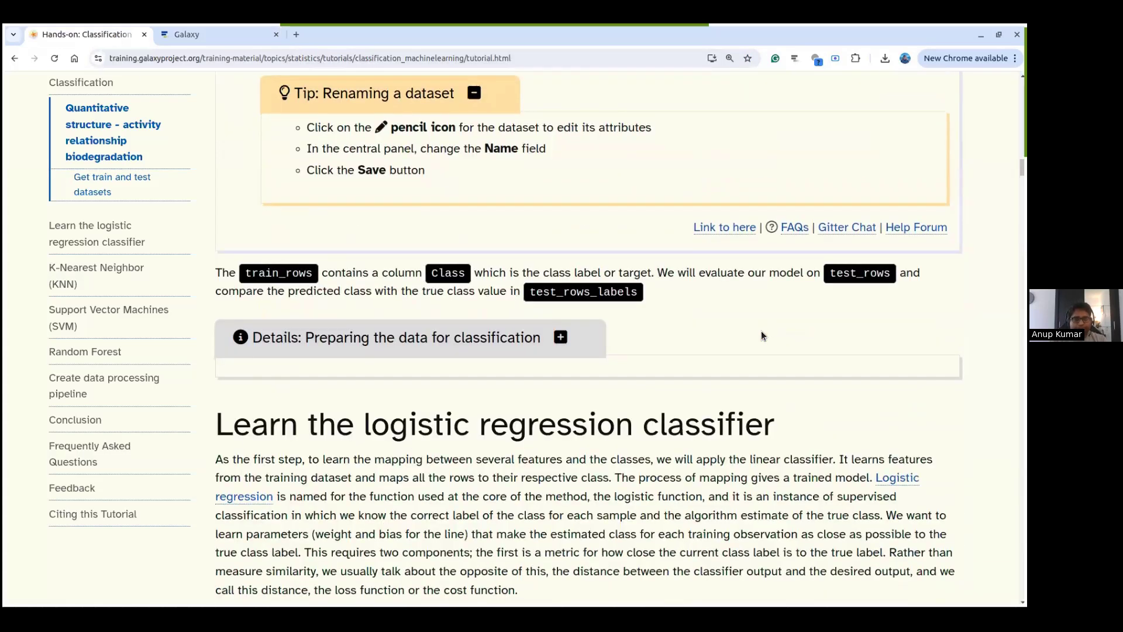
scroll(673, 342, down, 4)
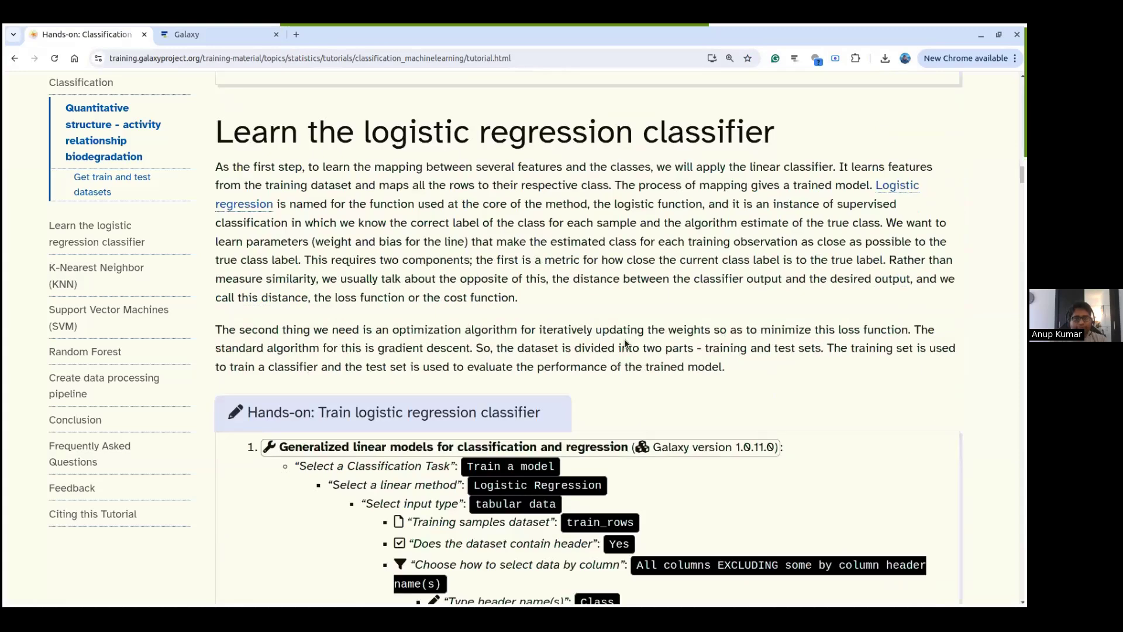
scroll(628, 337, up, 1)
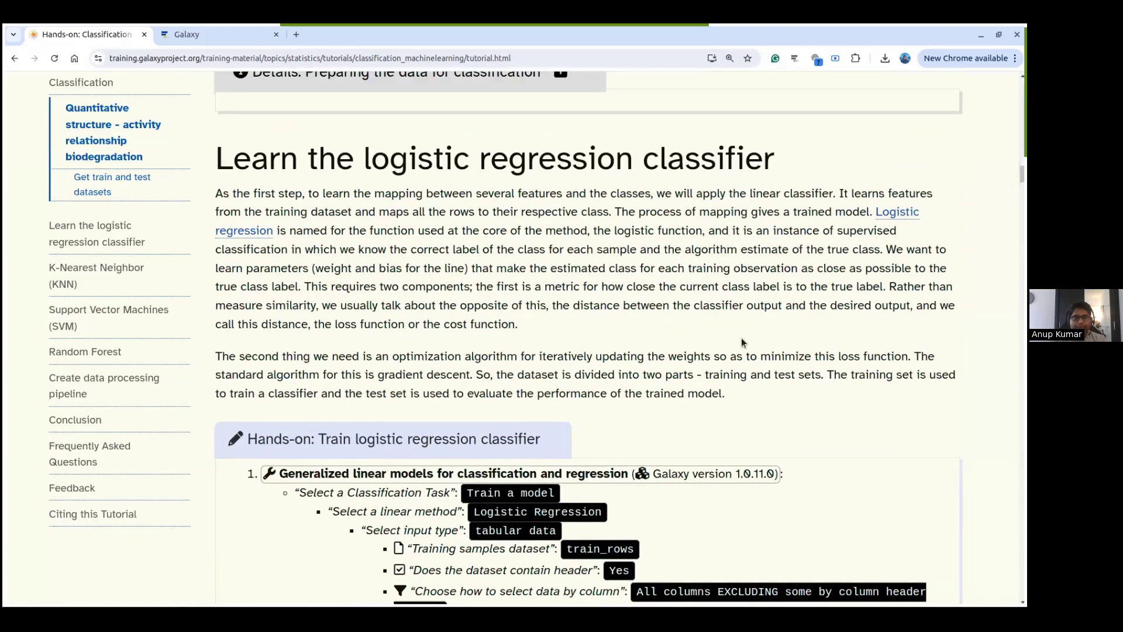
scroll(750, 305, down, 1)
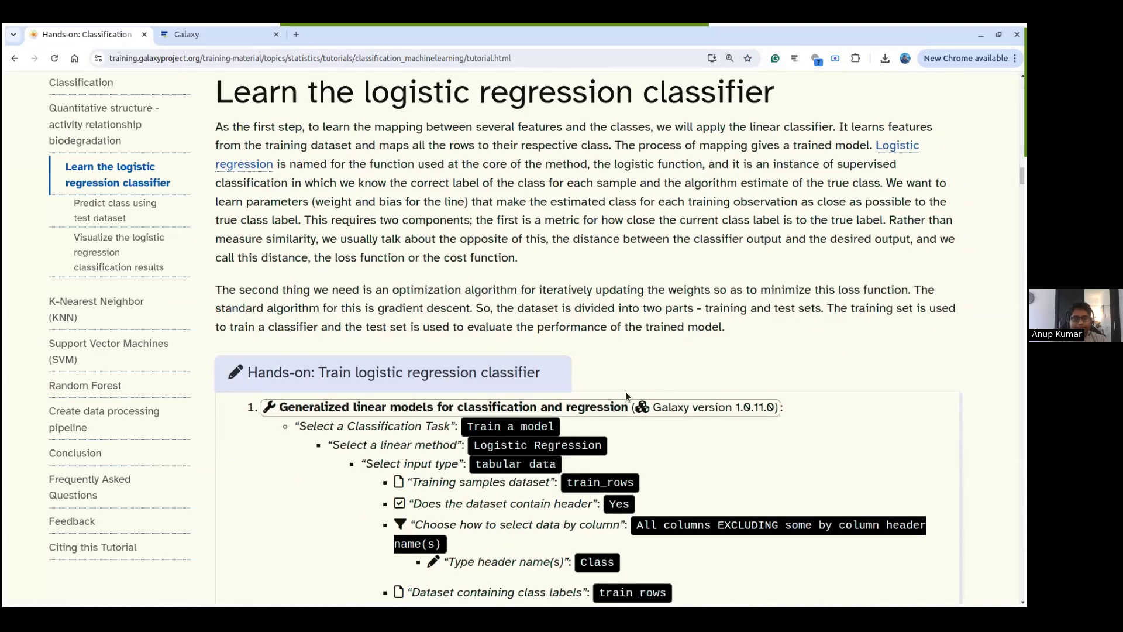
- Copy the tool name "Generalized linear models for classification and regression" from the tutorial, search for it in Galaxy and open that tool
drag(276, 404, 627, 405)
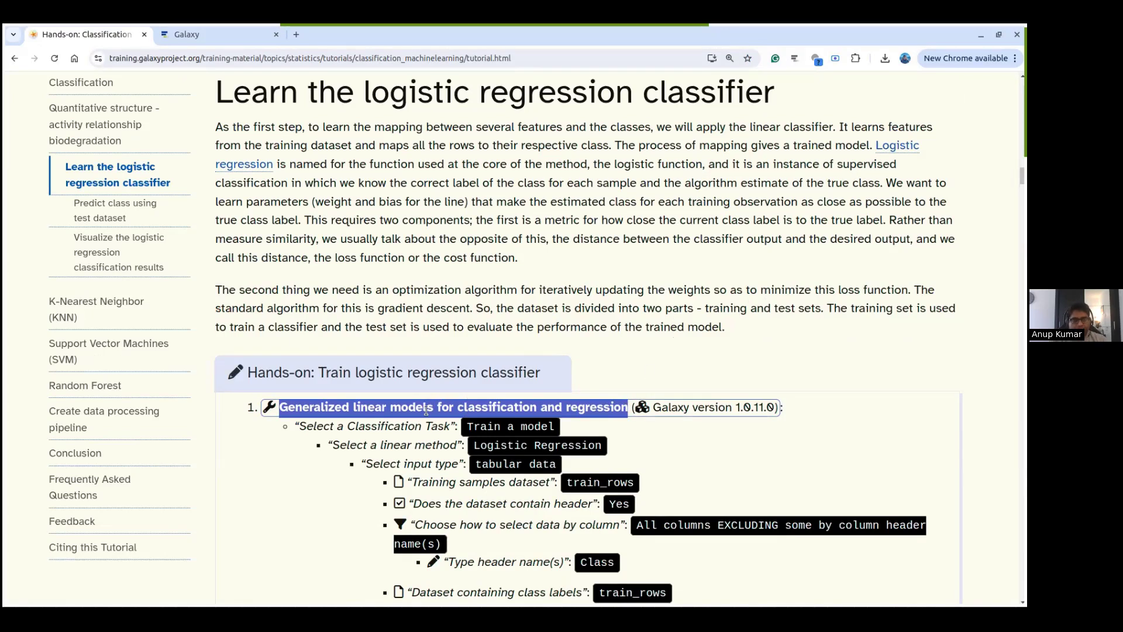
click(223, 36)
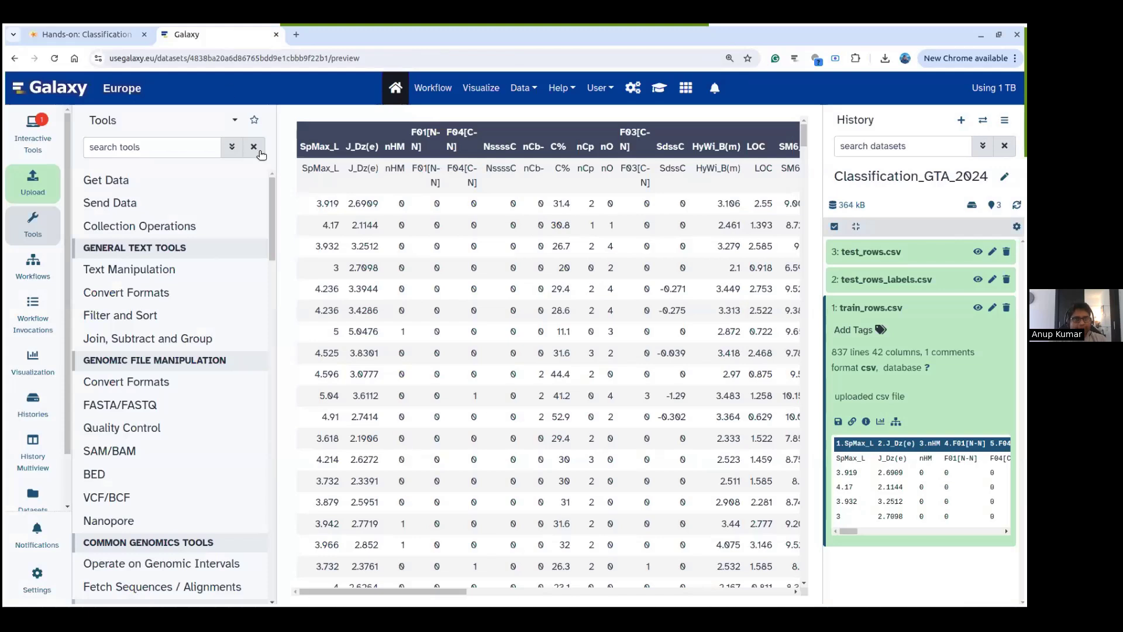
click(164, 153)
key(ctrl+v)
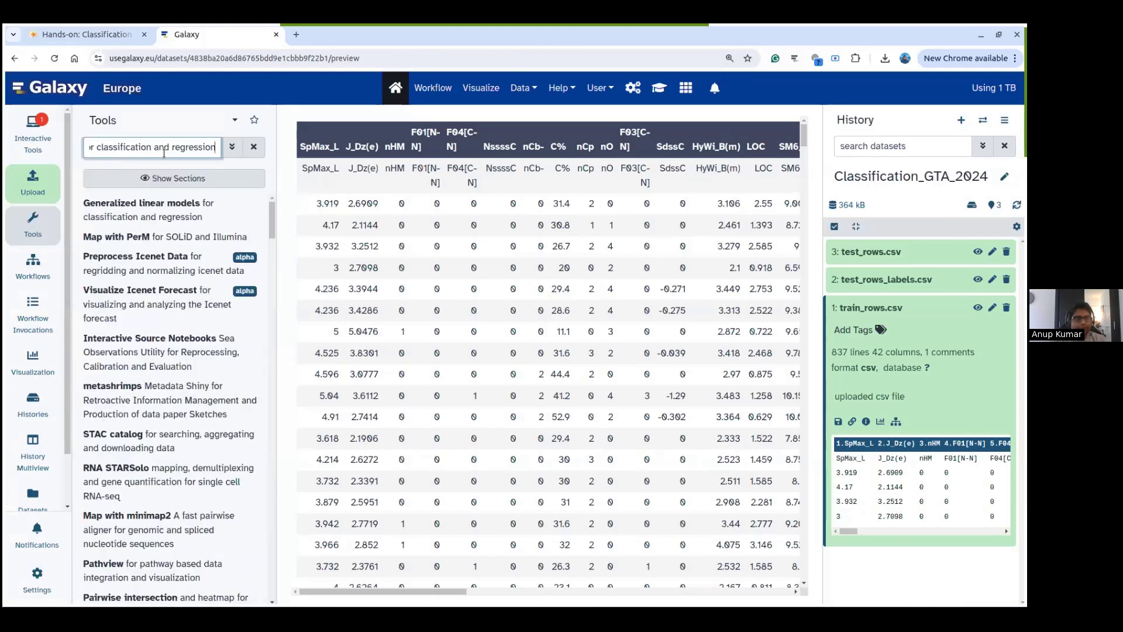
click(125, 211)
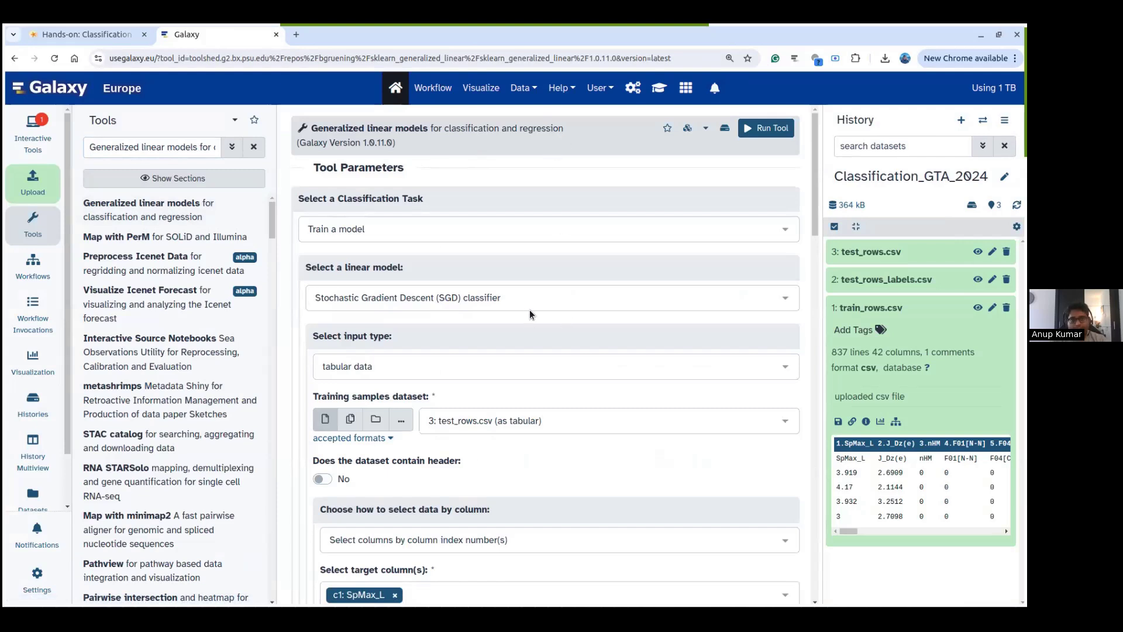
- View the linear models offered by the tool and close the list without choosing one
click(493, 304)
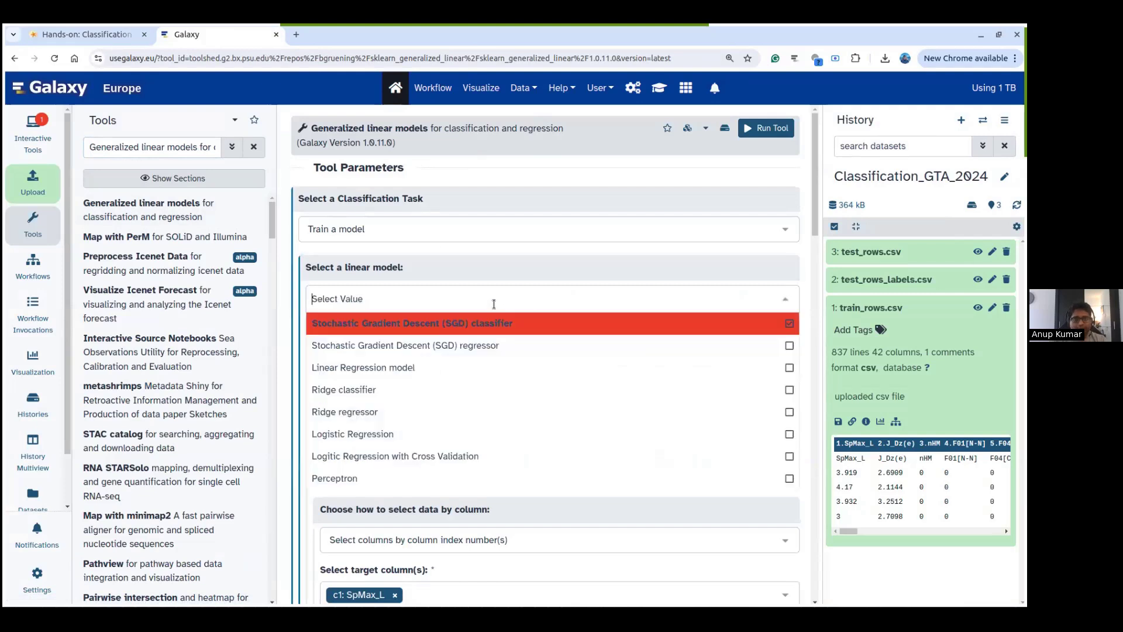
click(524, 174)
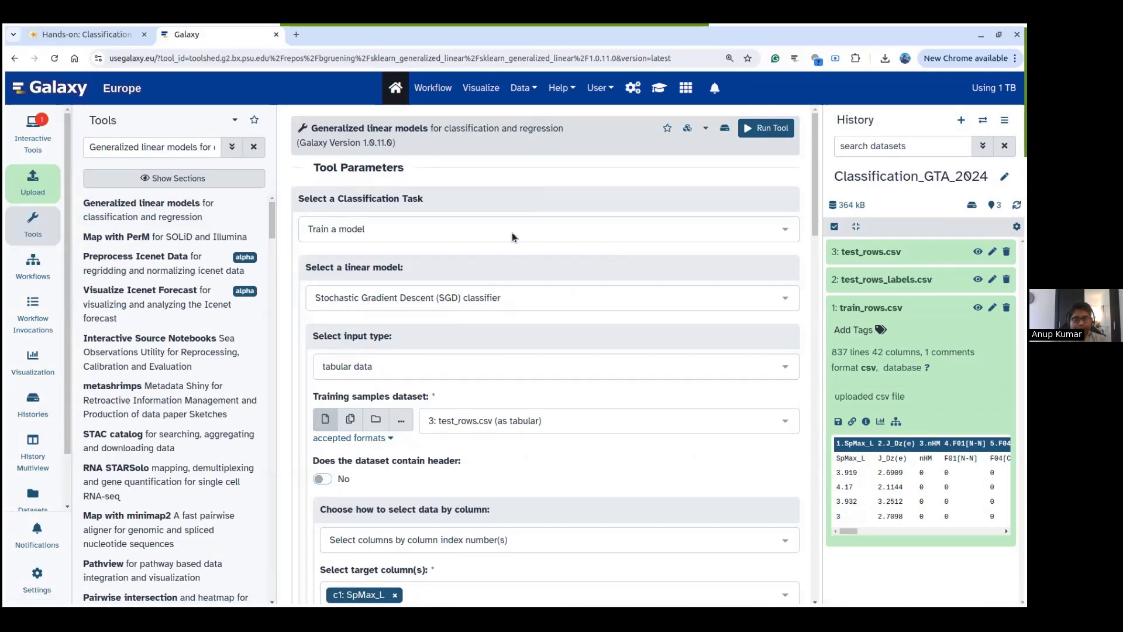
- Switch to the tutorial and examine the logistic regression training parameters and the Galaxy version required for the tool
click(88, 34)
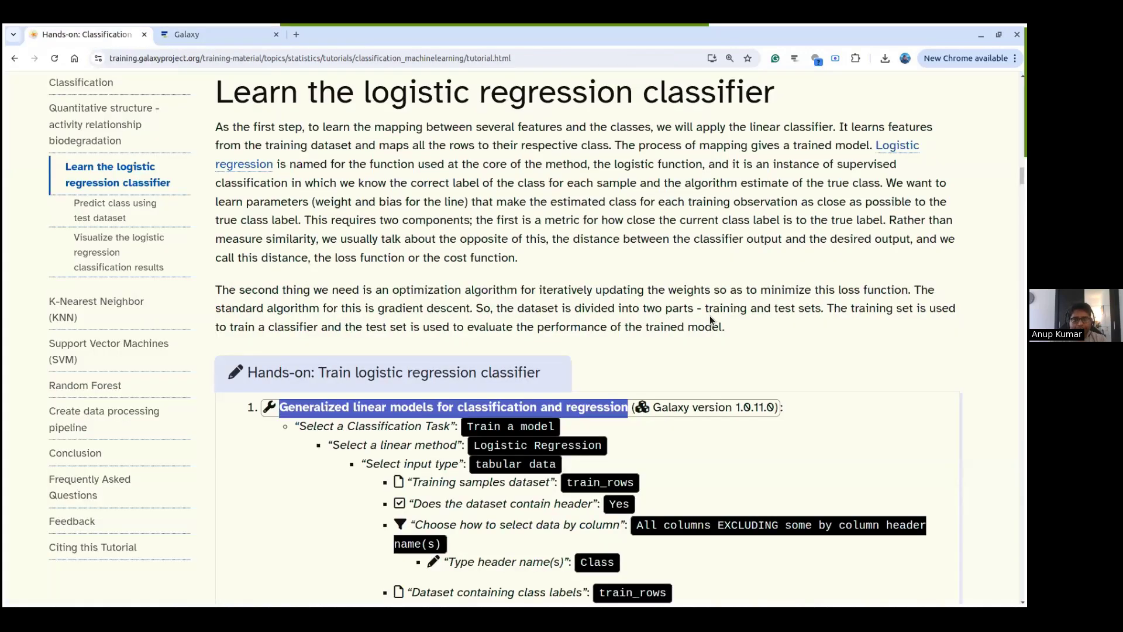
scroll(710, 319, down, 2)
scroll(755, 297, down, 1)
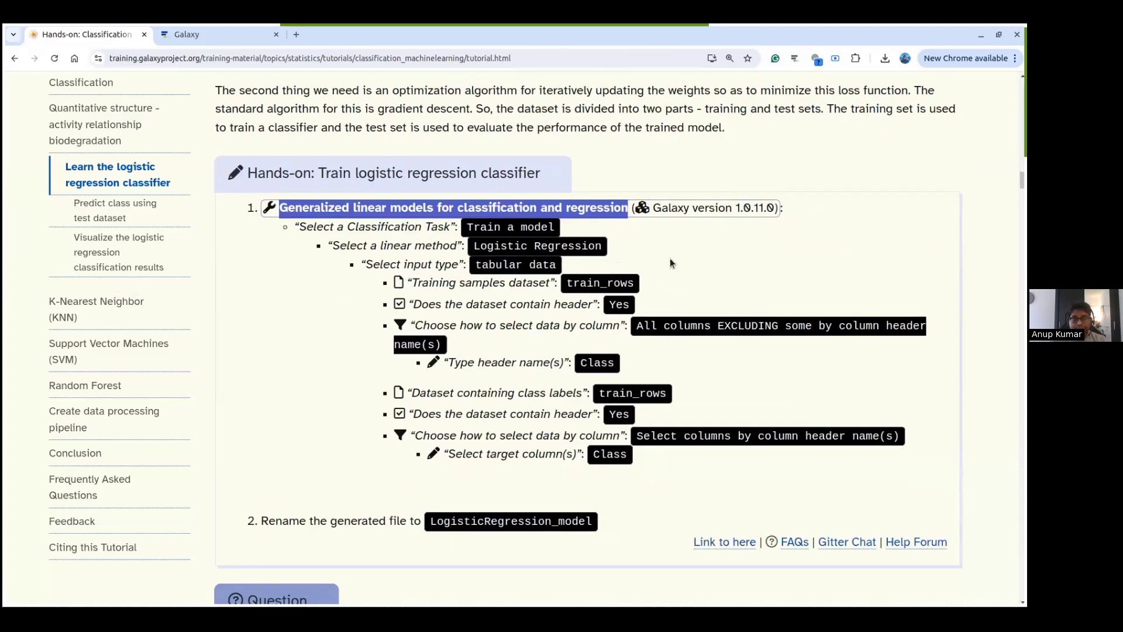
drag(653, 208, 775, 207)
click(809, 236)
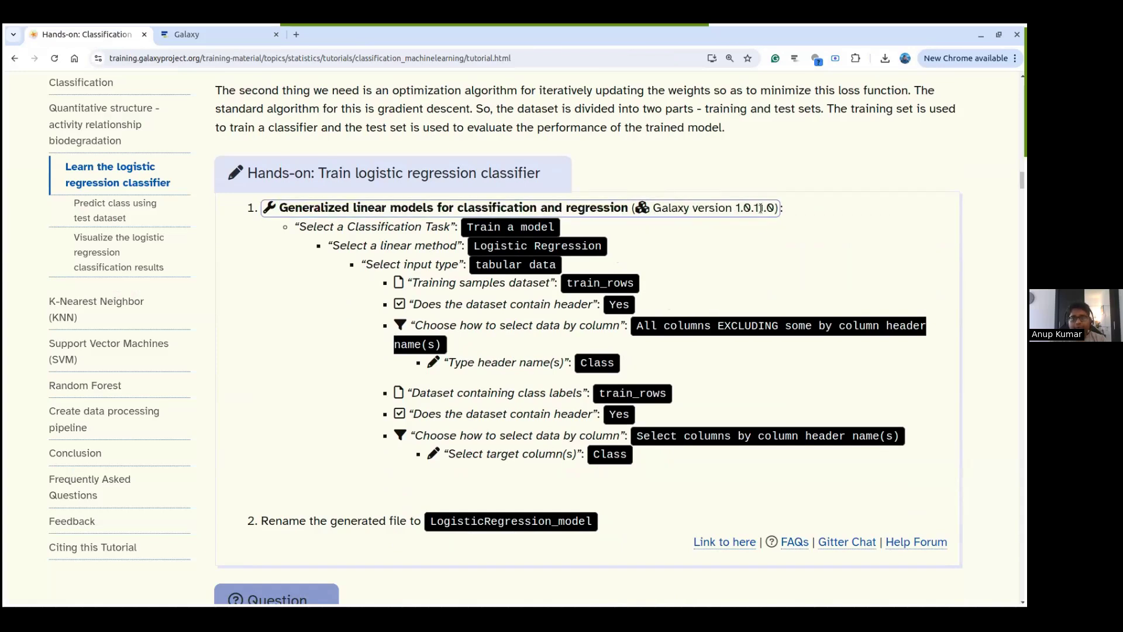
- Return to Galaxy and check the opened tool's version and the other versions it can be switched to
click(223, 36)
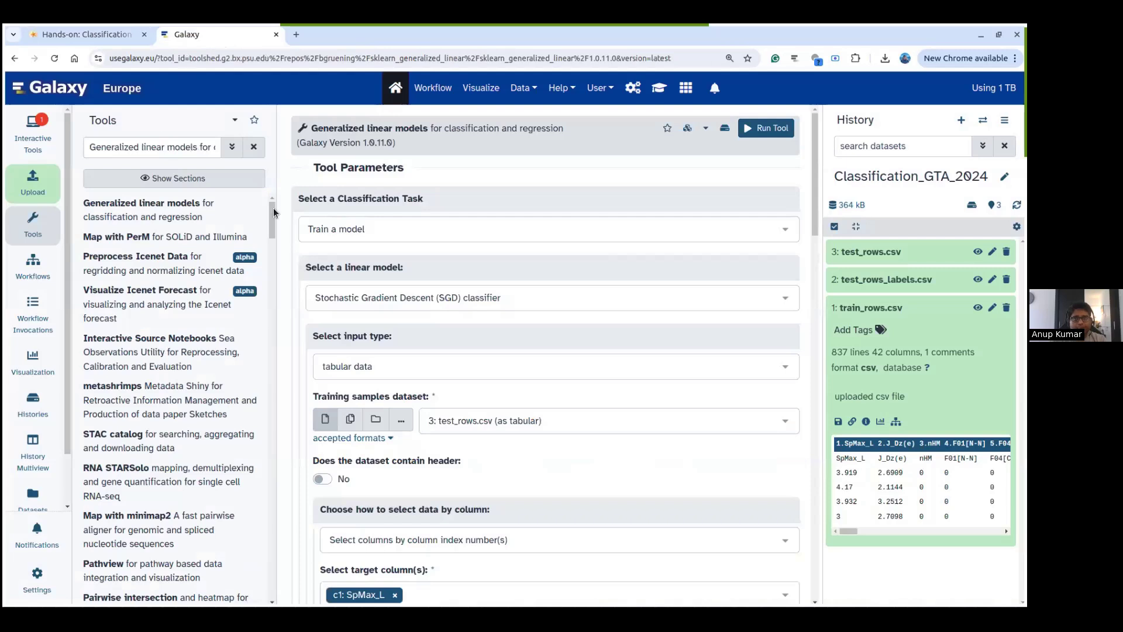
drag(307, 142, 387, 145)
click(408, 149)
click(687, 128)
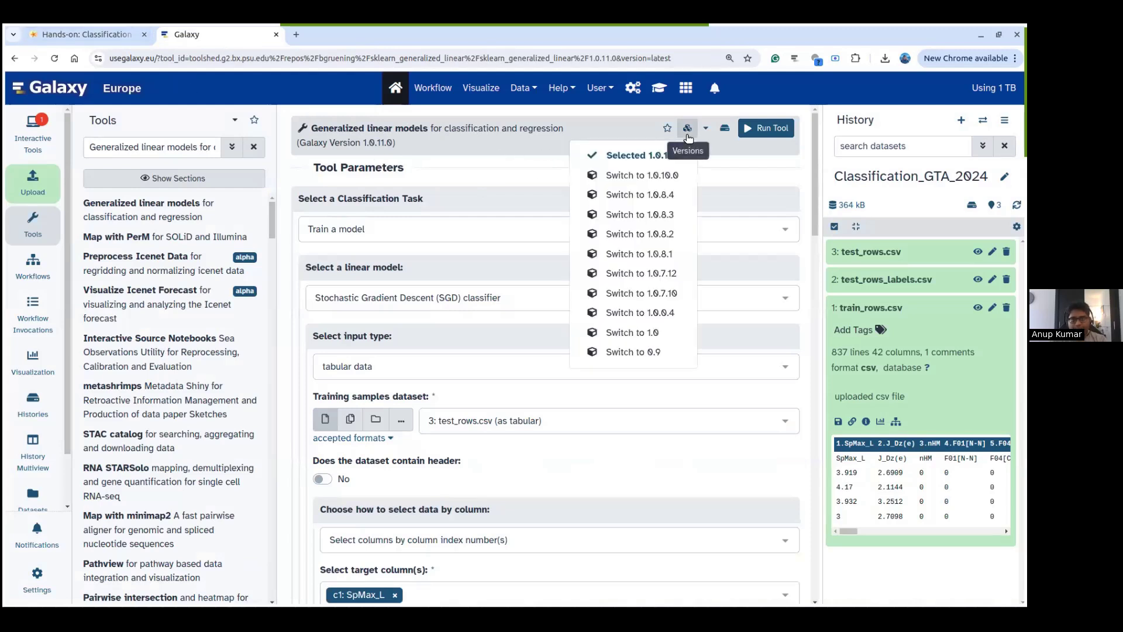
click(517, 156)
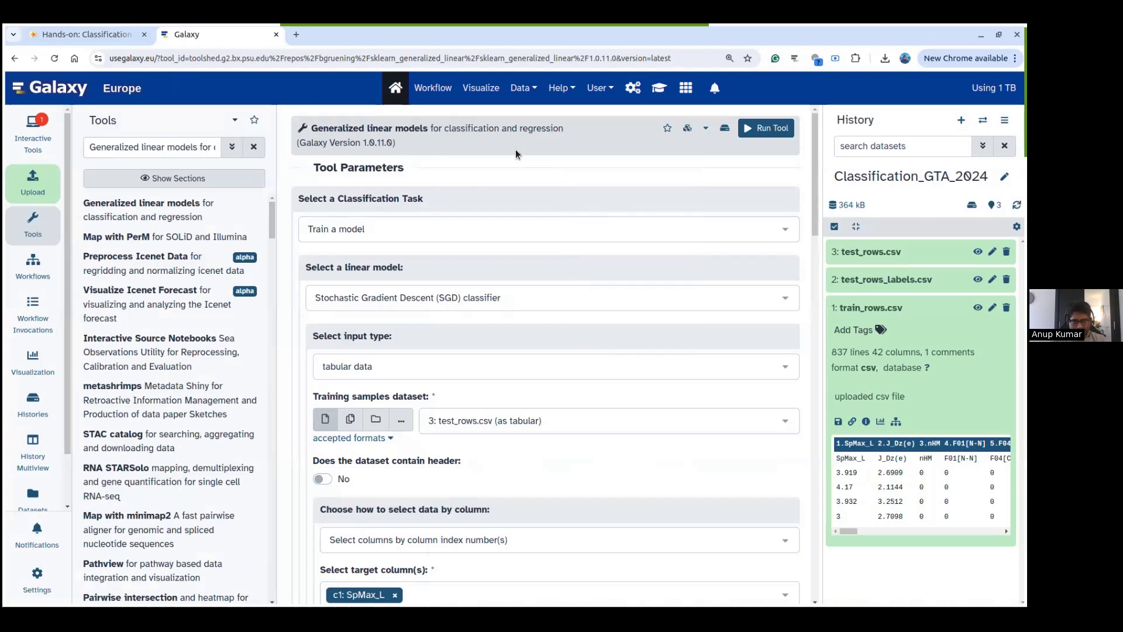
- Look up the linear method in the tutorial, and set the linear model to Logistic Regression in the Galaxy tool form
click(110, 37)
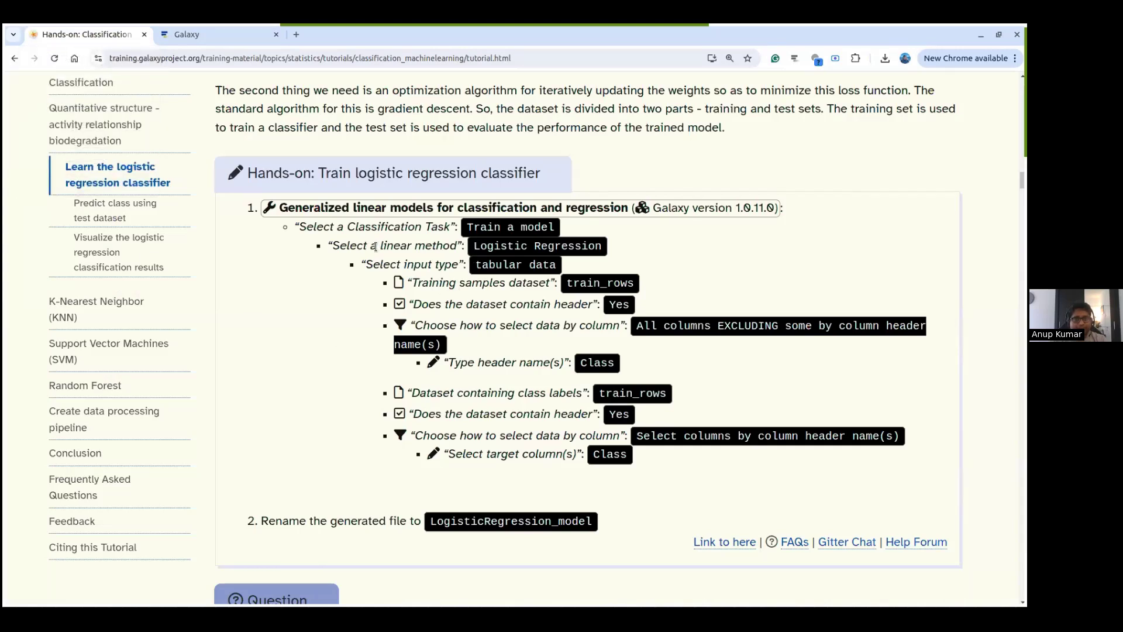
drag(472, 246, 608, 247)
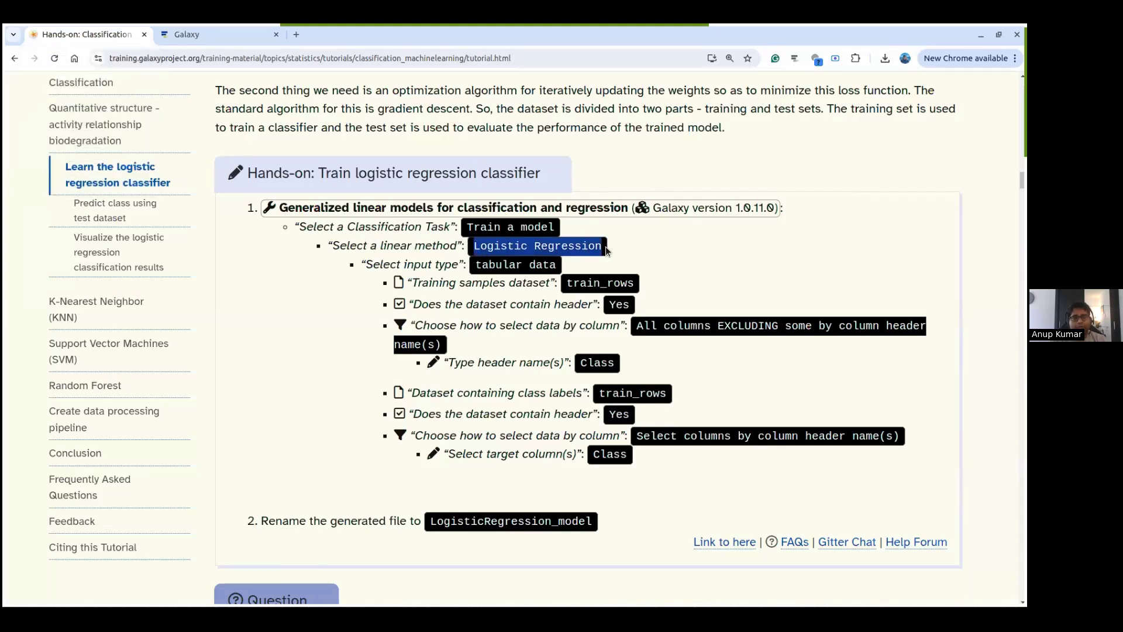
click(421, 276)
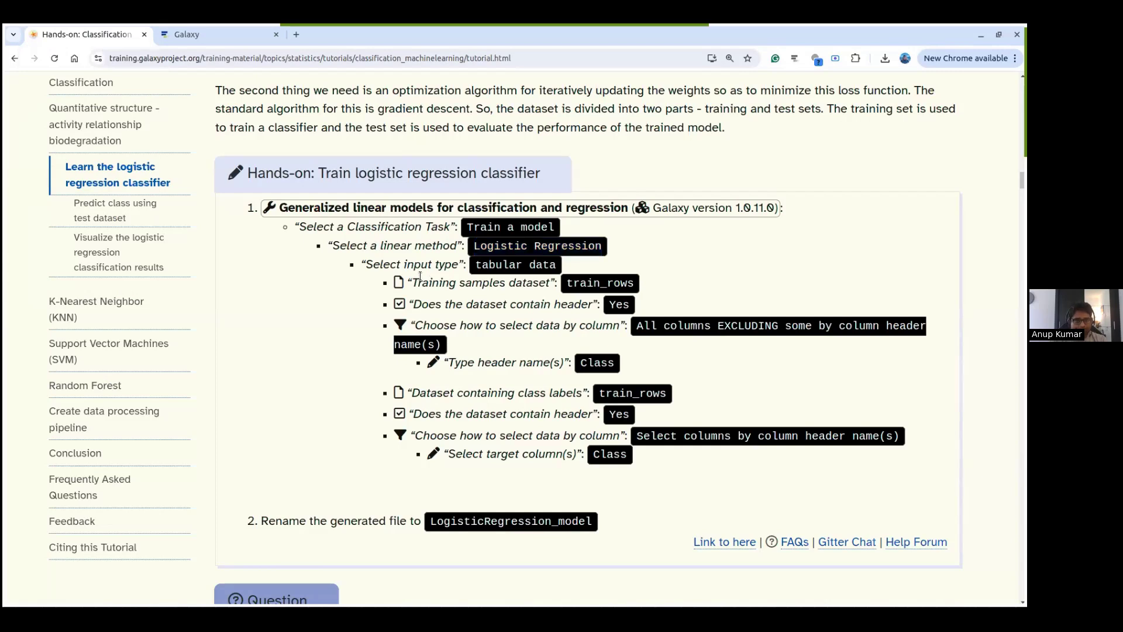
click(221, 34)
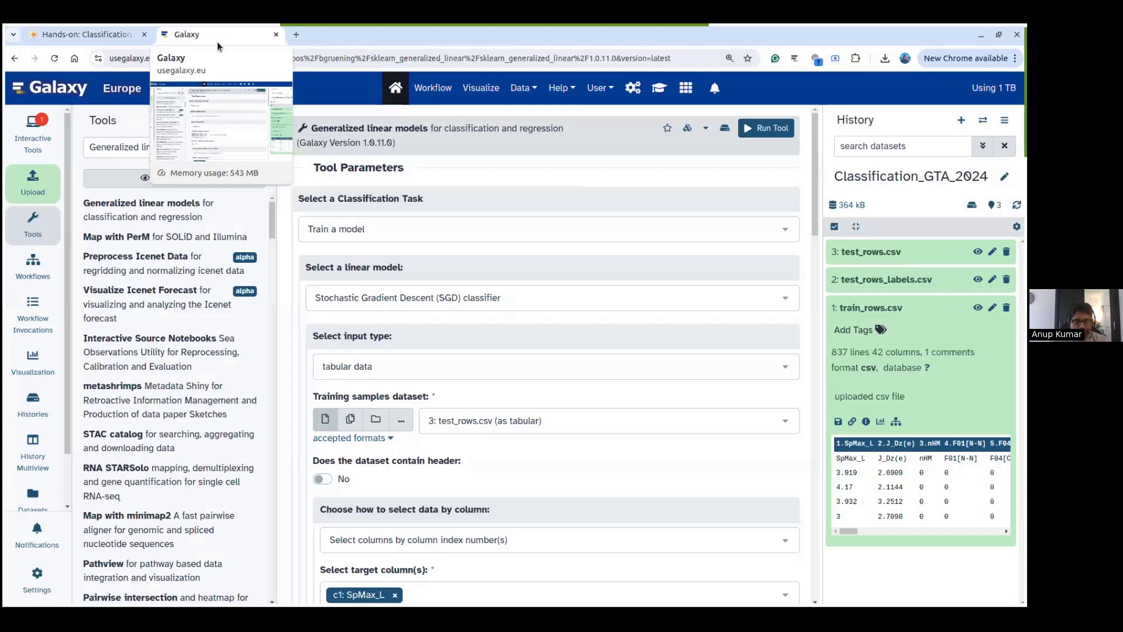
click(378, 296)
text(log)
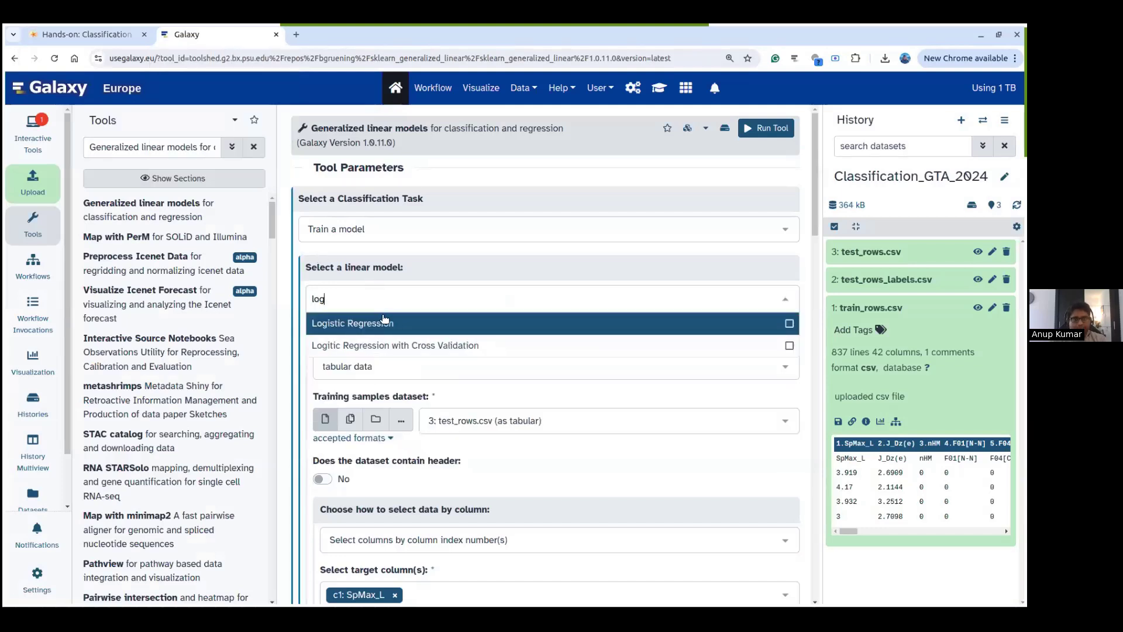
click(388, 321)
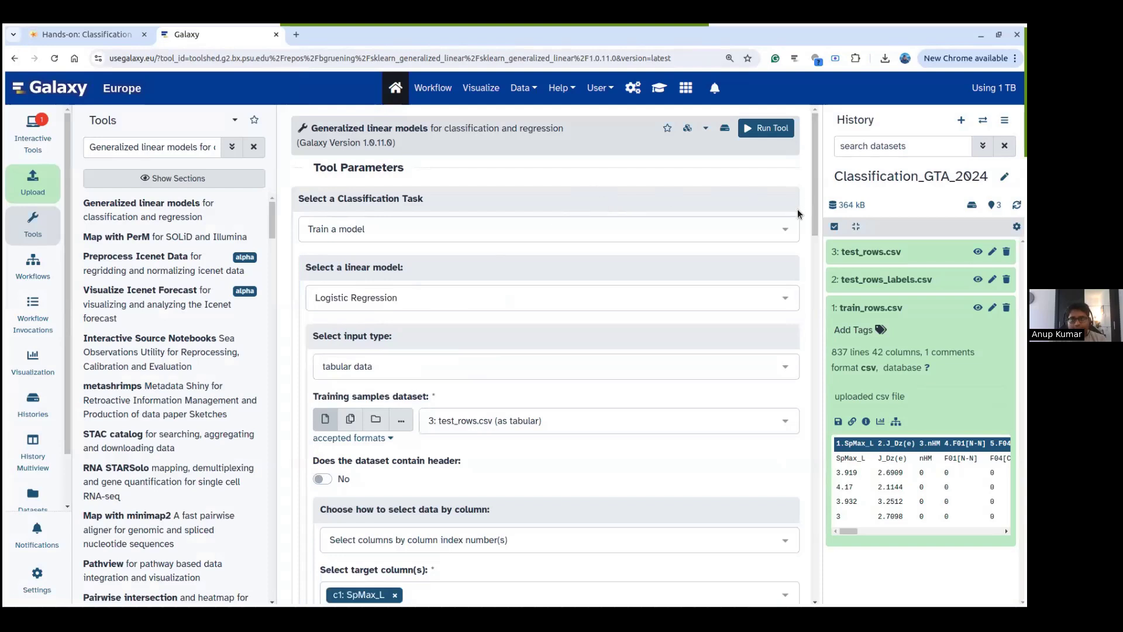
- Set the page zoom to 150% and narrow the history and tool list areas to widen the tool form
click(728, 58)
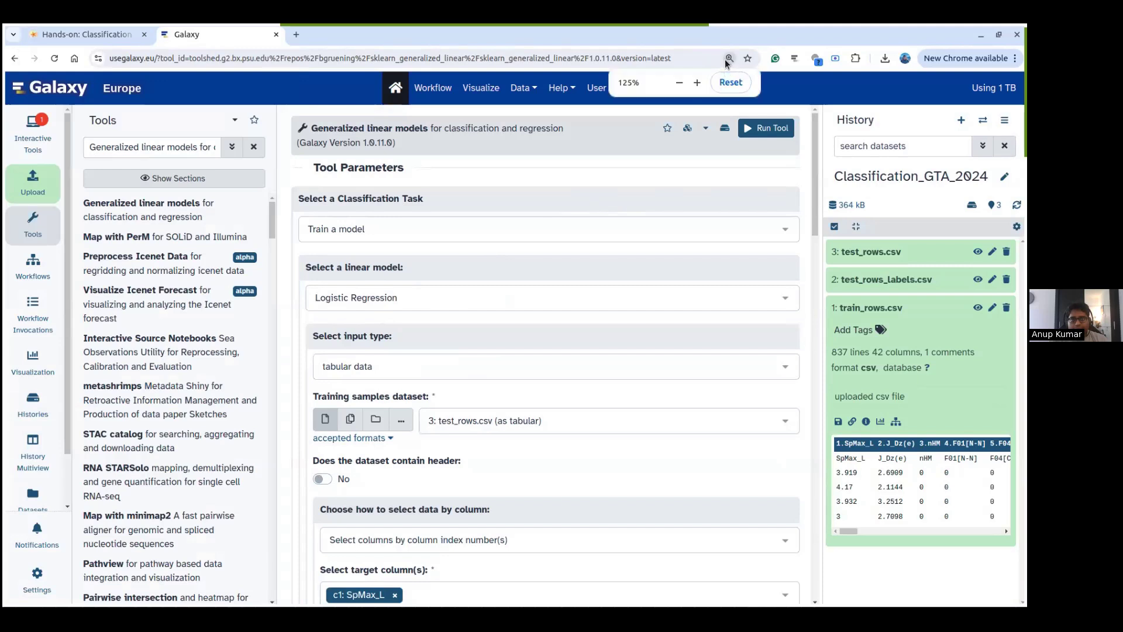
click(697, 83)
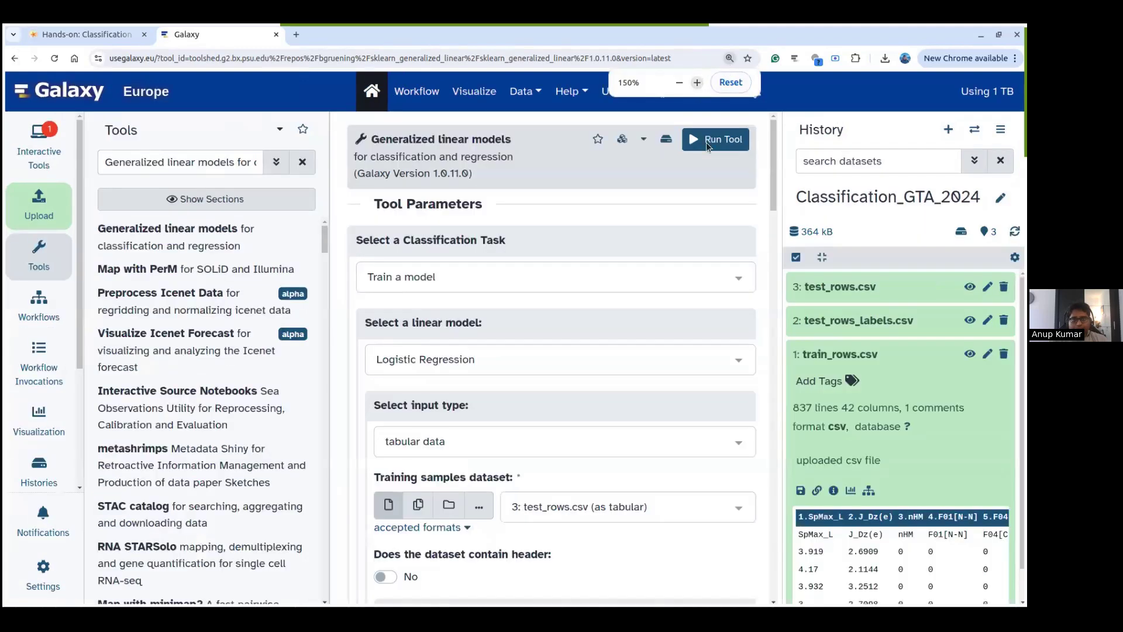
drag(781, 417, 834, 414)
drag(330, 400, 231, 402)
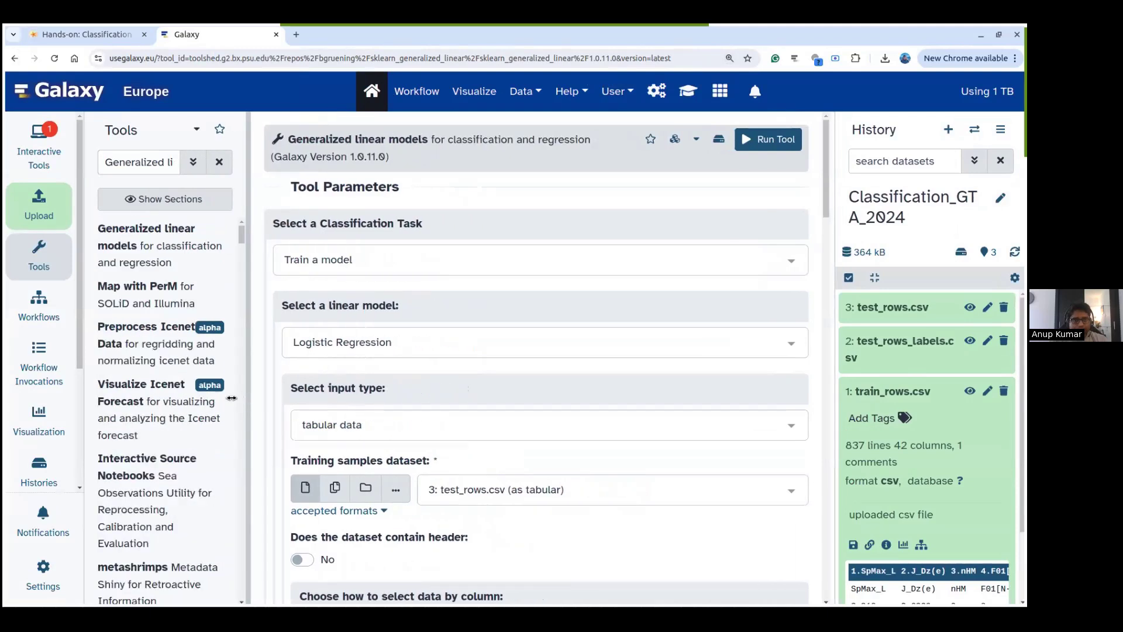
drag(825, 169, 826, 180)
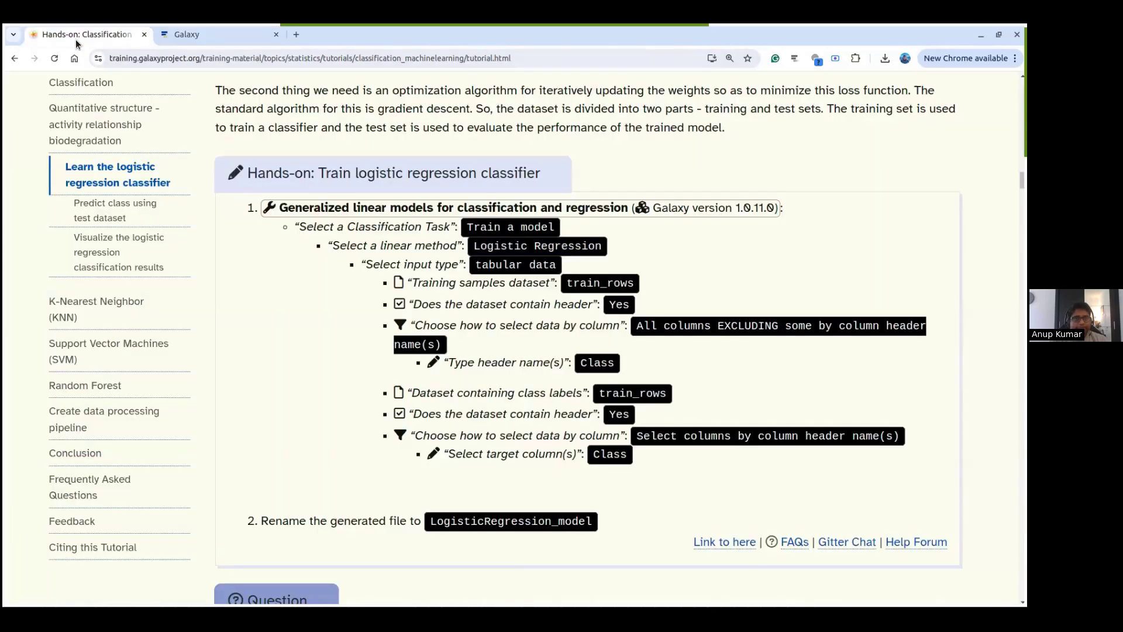
- Look up the training data settings in the tutorial, then set the training samples dataset to train_rows.csv with a header in Galaxy
click(75, 36)
click(213, 36)
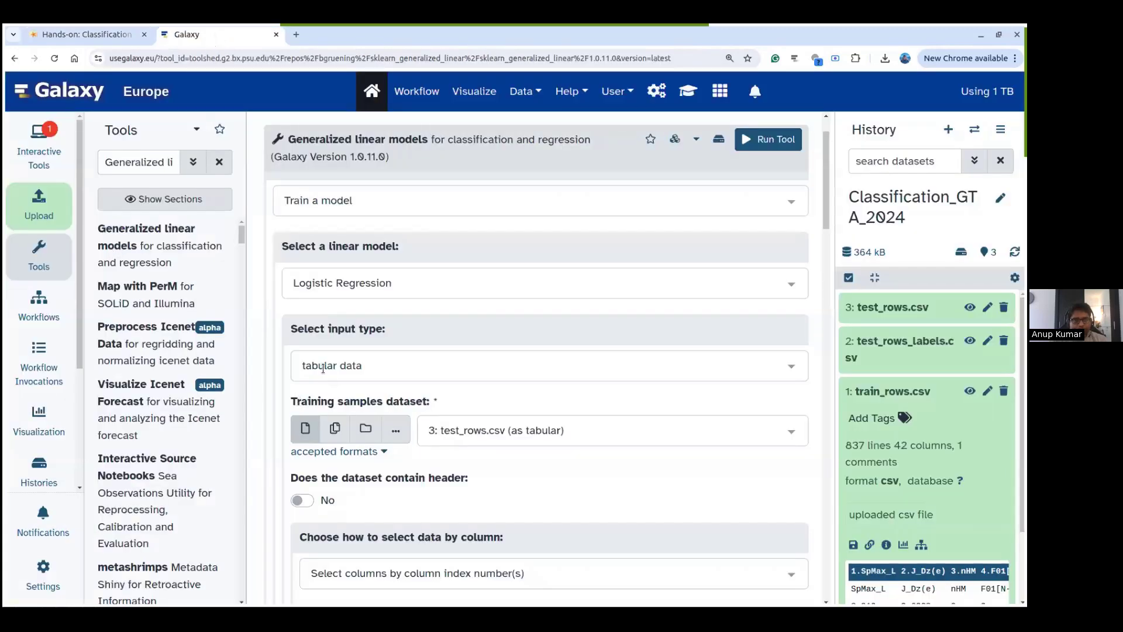
click(111, 35)
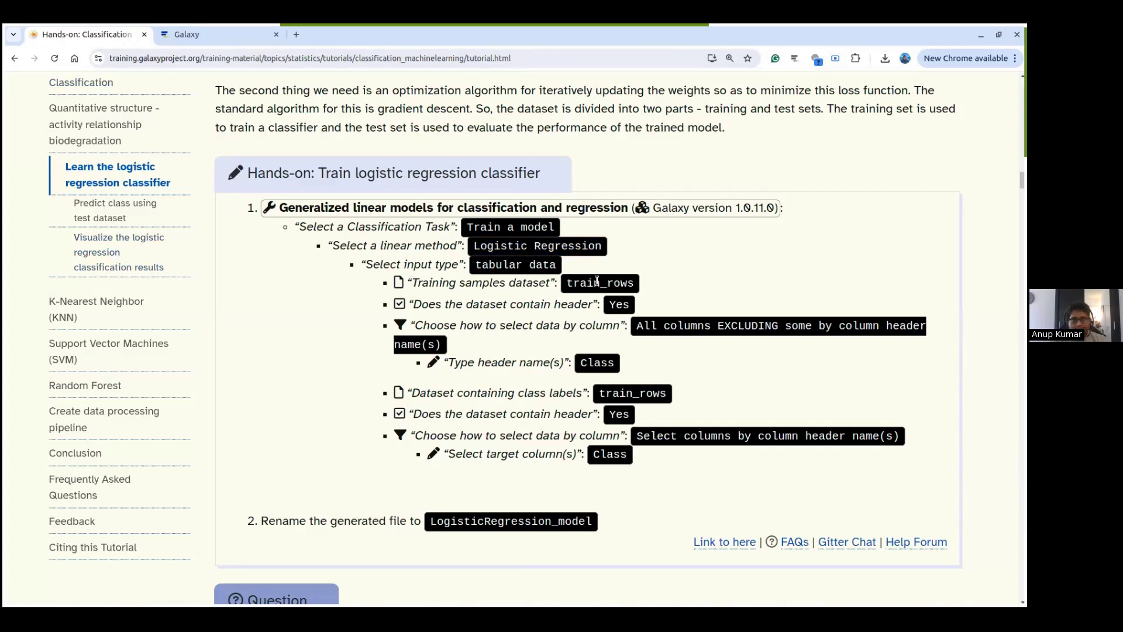
drag(430, 282, 523, 284)
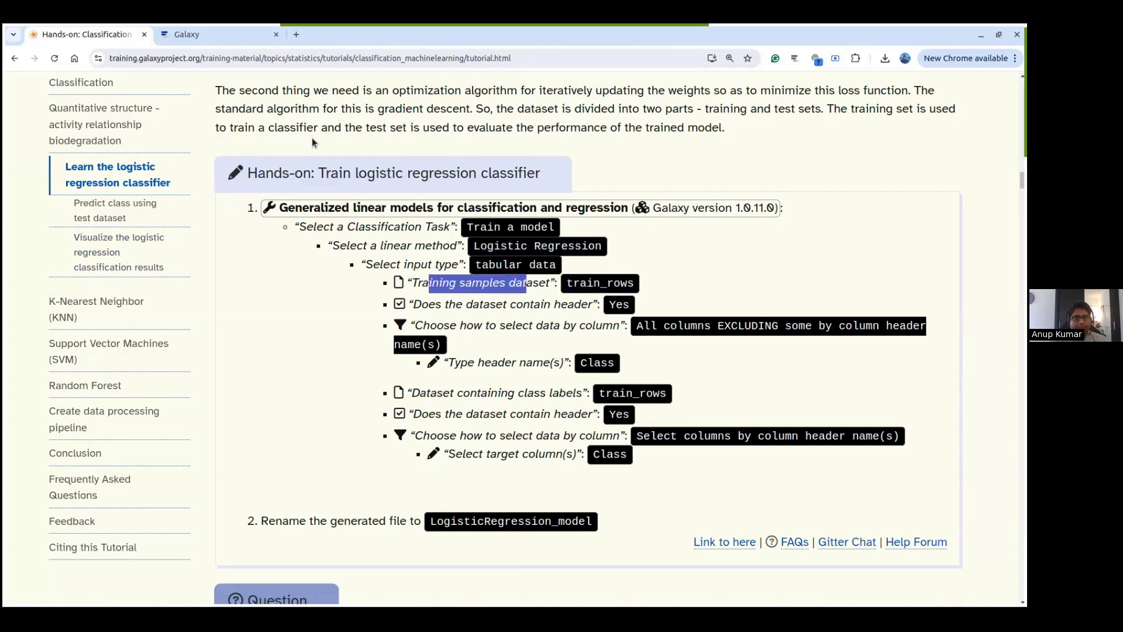
click(227, 34)
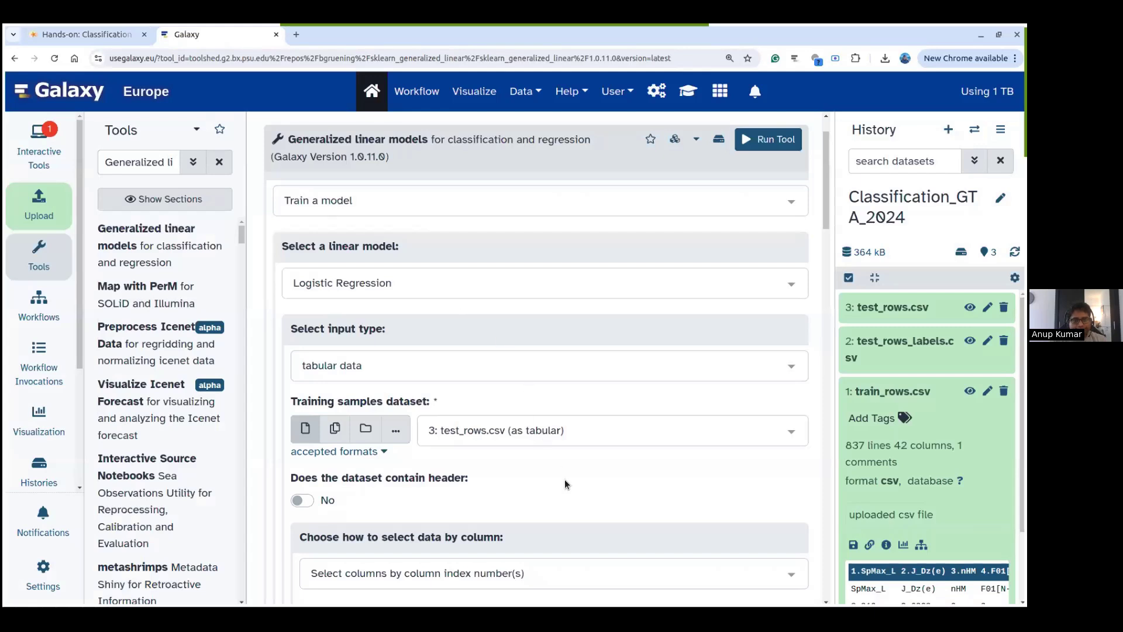
scroll(558, 463, down, 2)
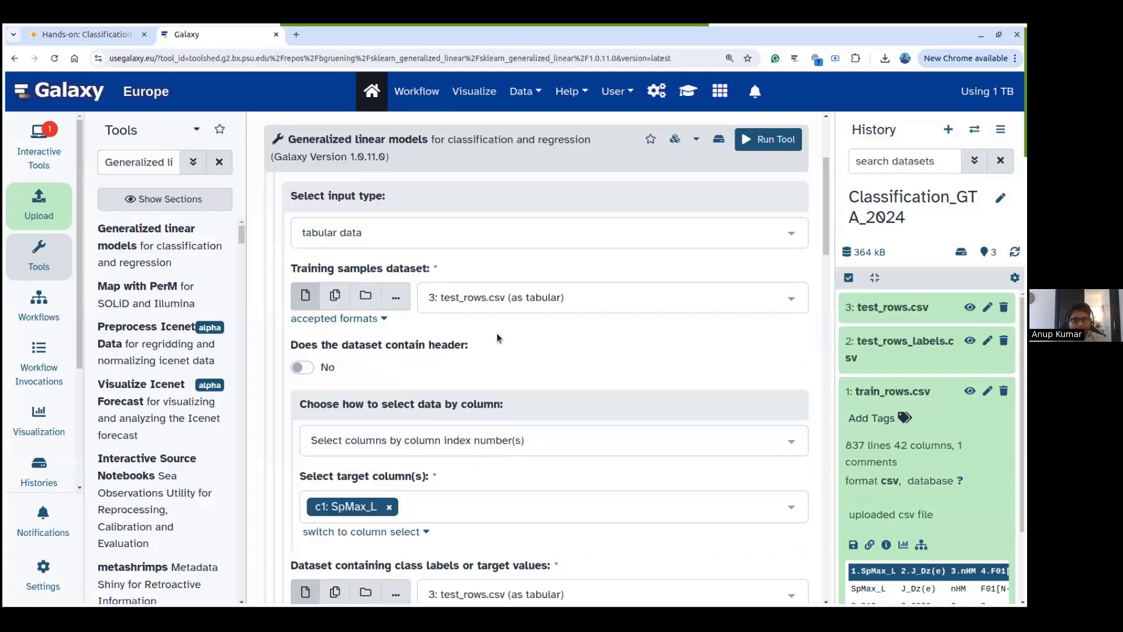
click(495, 304)
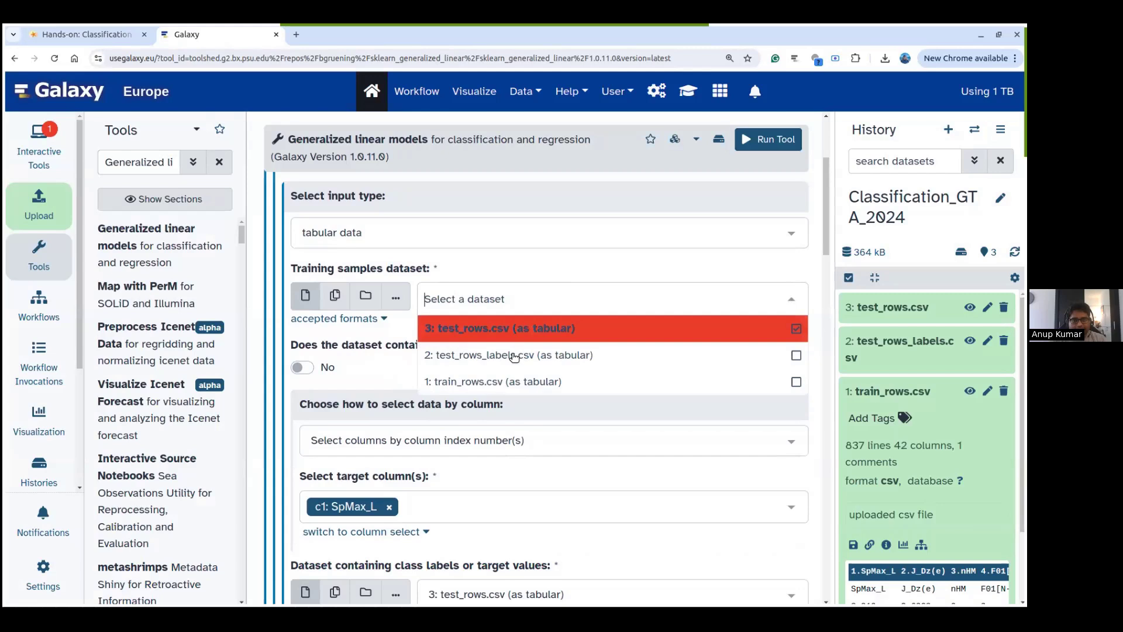
click(515, 381)
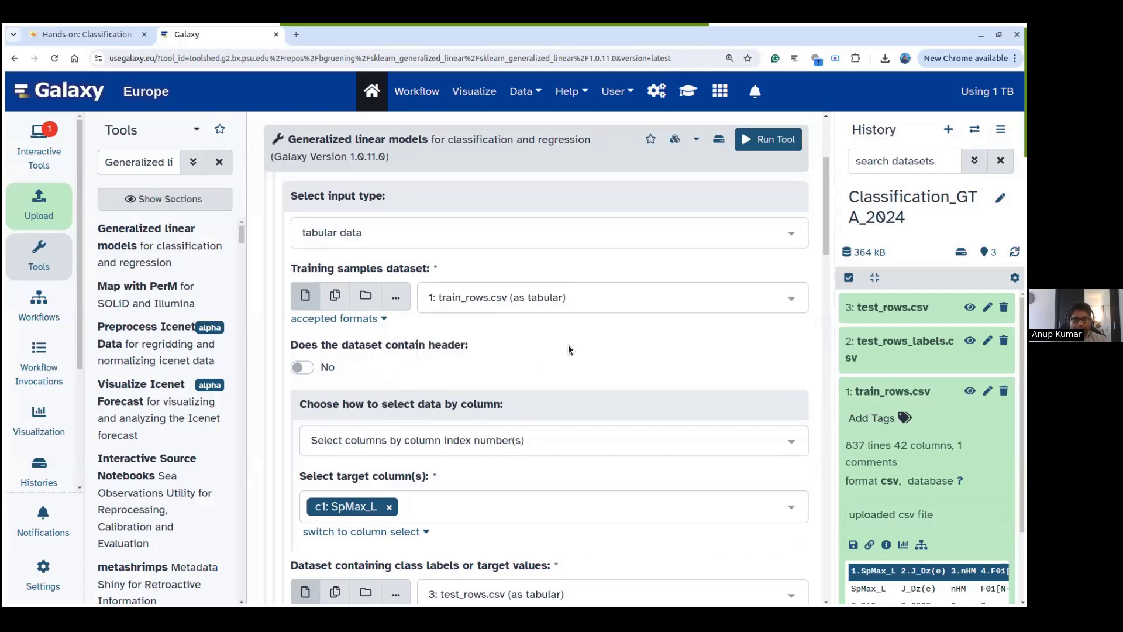
click(310, 367)
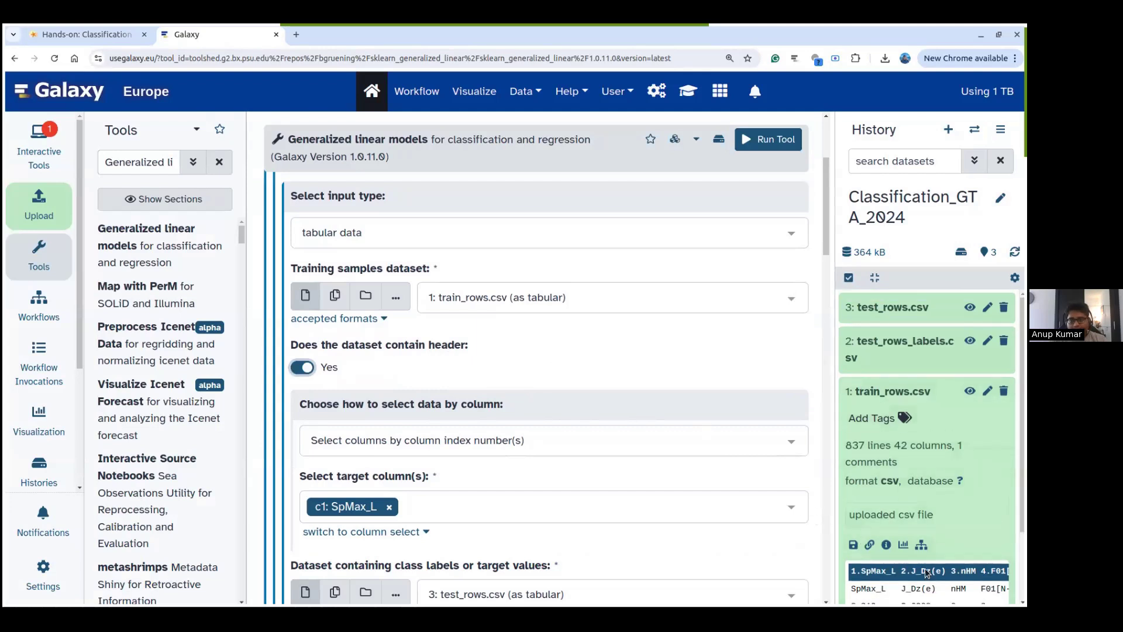
scroll(890, 553, down, 1)
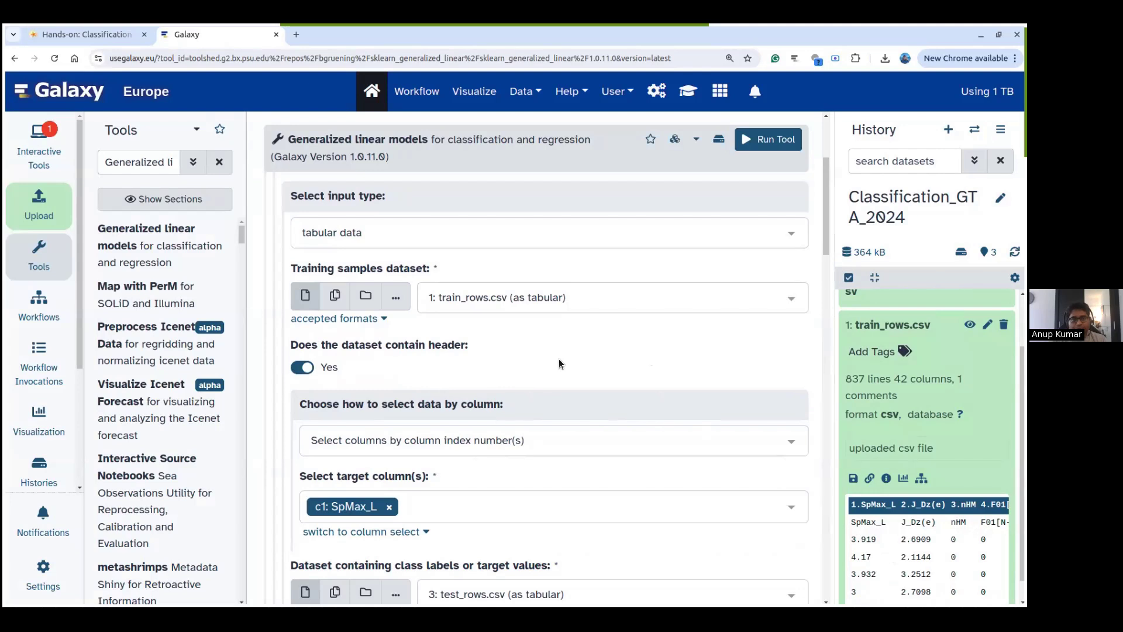
- Check the tutorial's column selection and set the training samples in Galaxy to "All columns EXCLUDING some by column header name(s)"
click(76, 33)
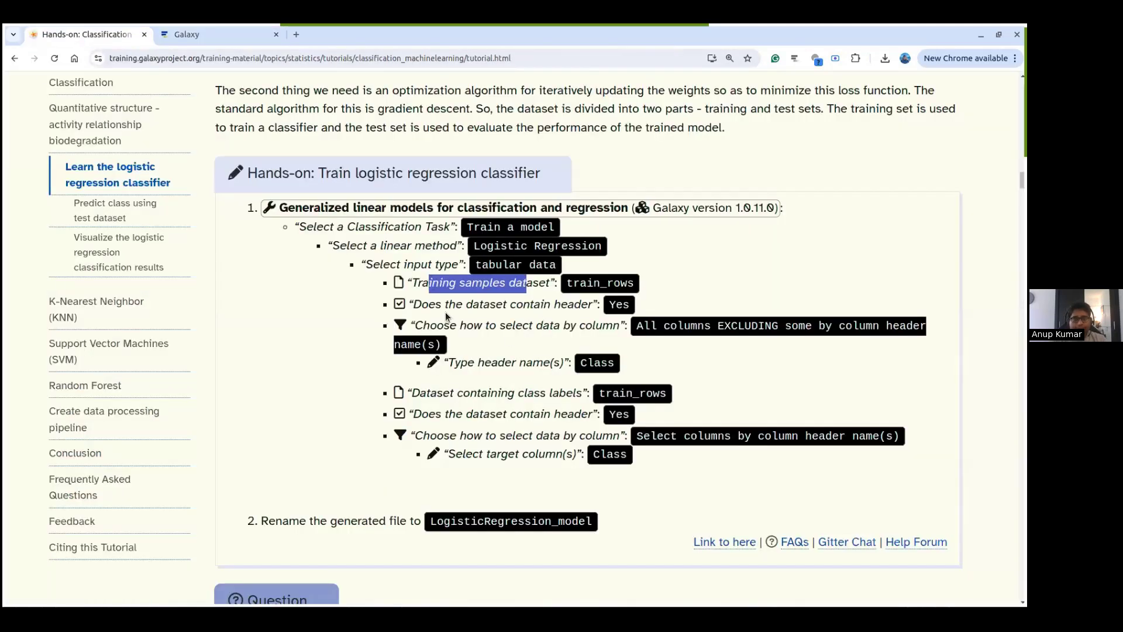
drag(435, 304, 530, 304)
double_click(619, 304)
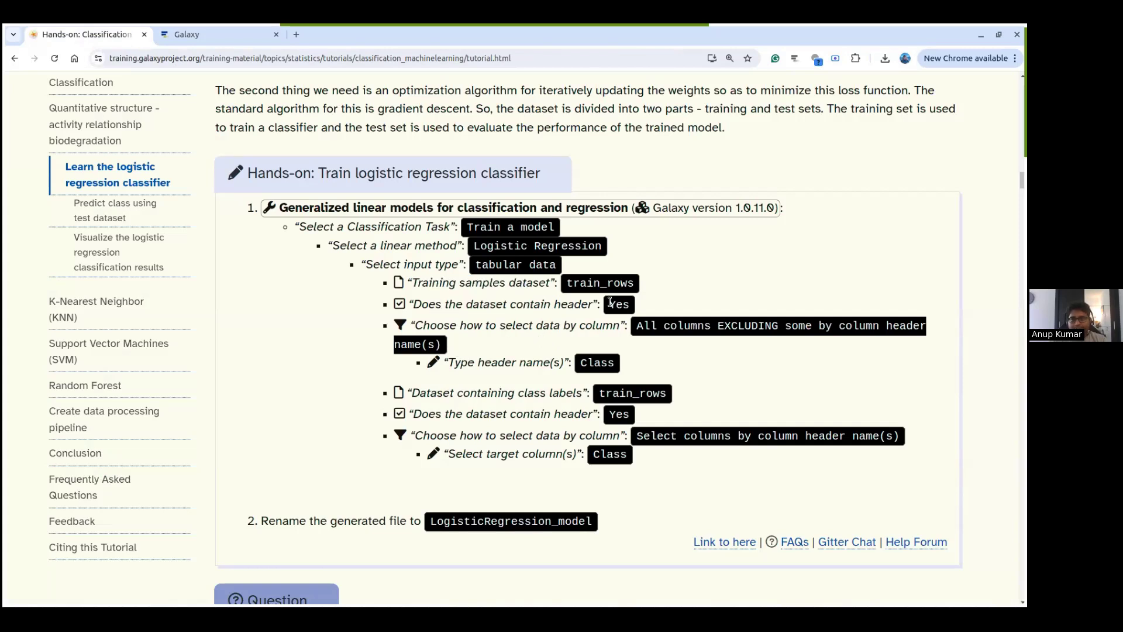
scroll(487, 340, down, 1)
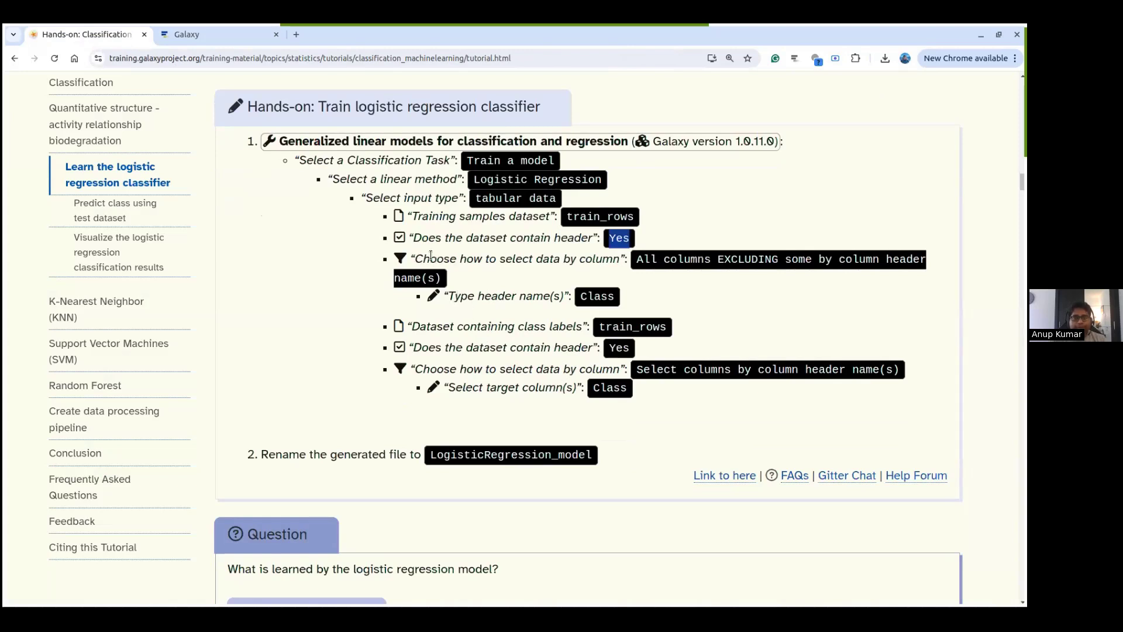
drag(438, 258, 589, 257)
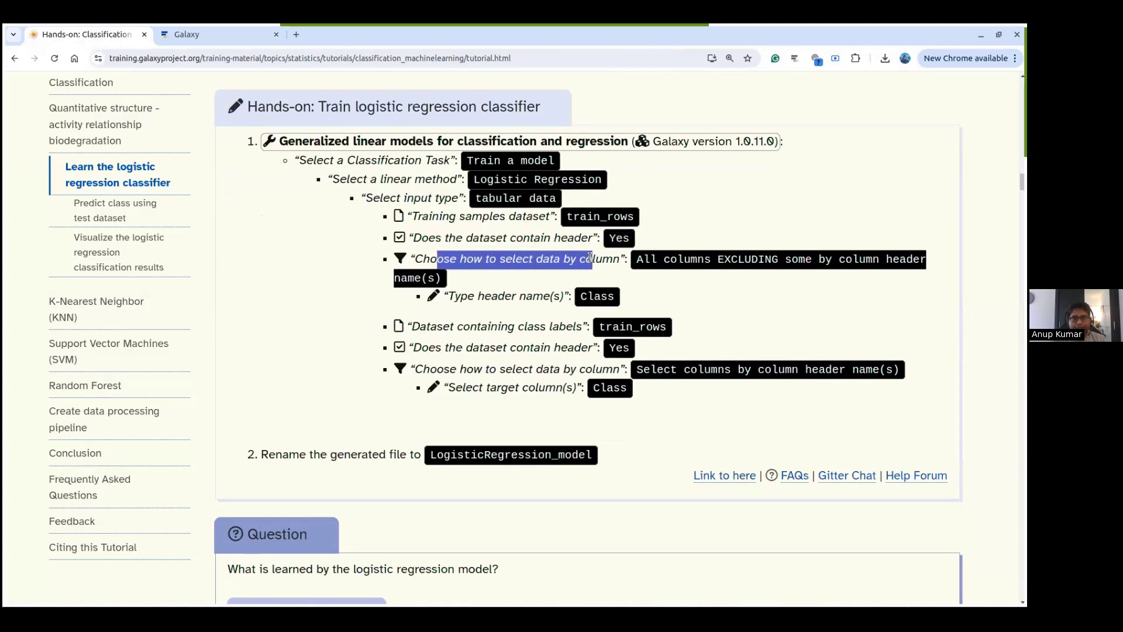
click(556, 274)
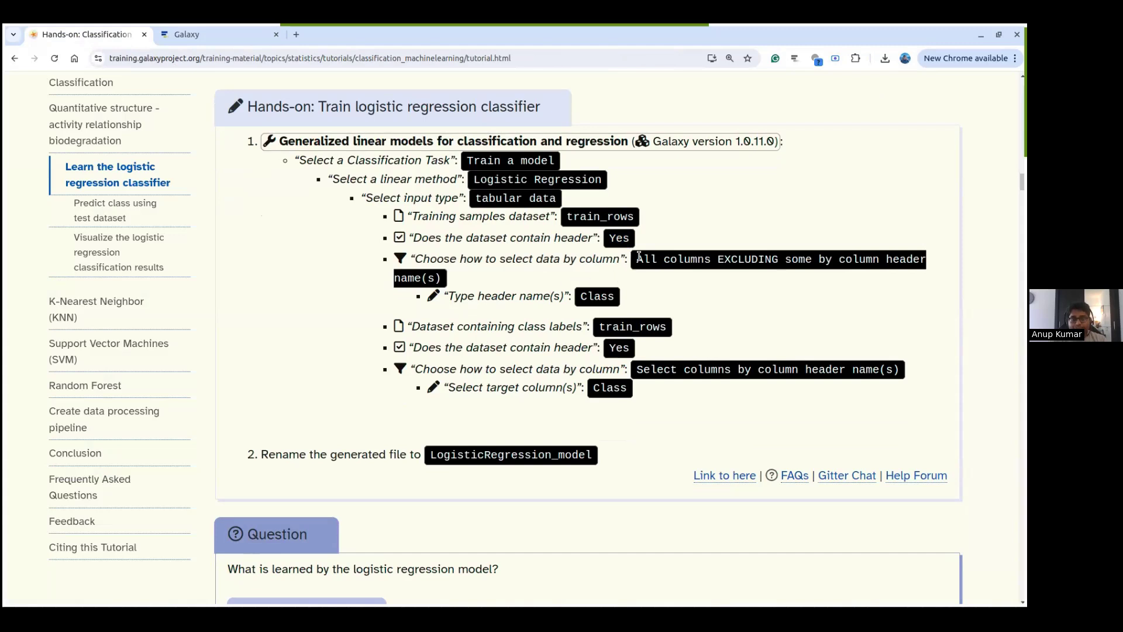
drag(636, 261, 916, 259)
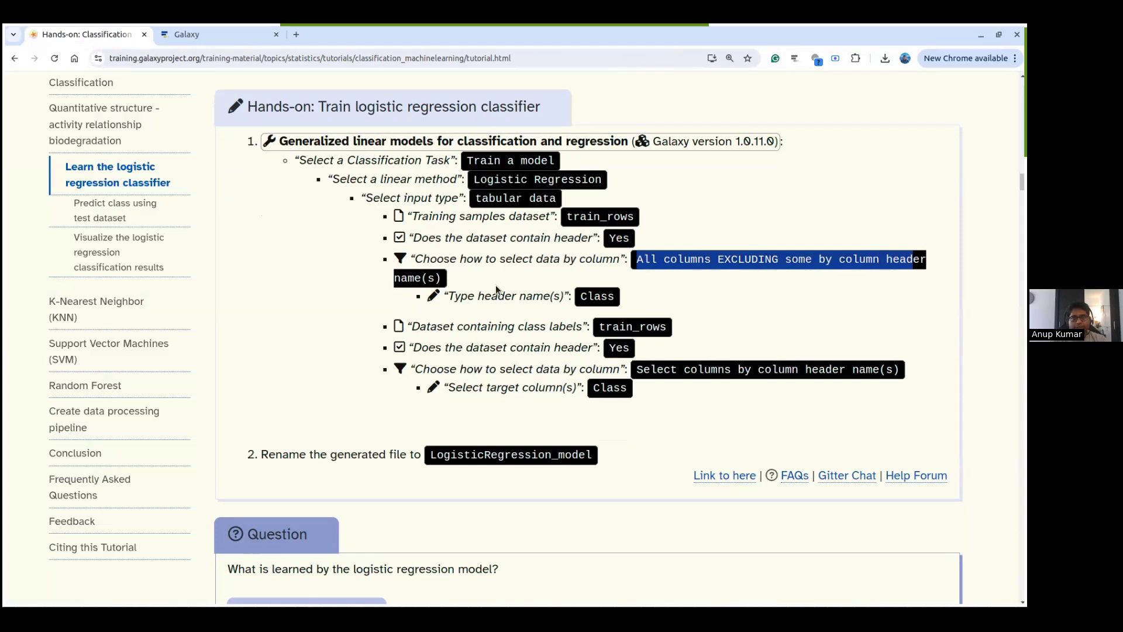
click(226, 33)
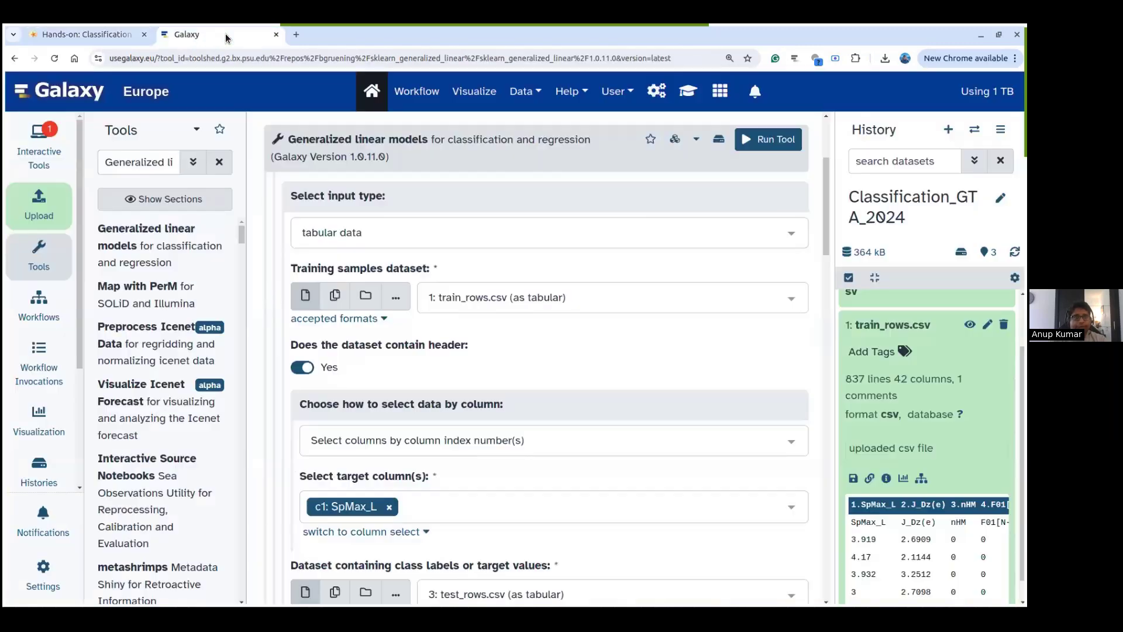
scroll(539, 397, down, 1)
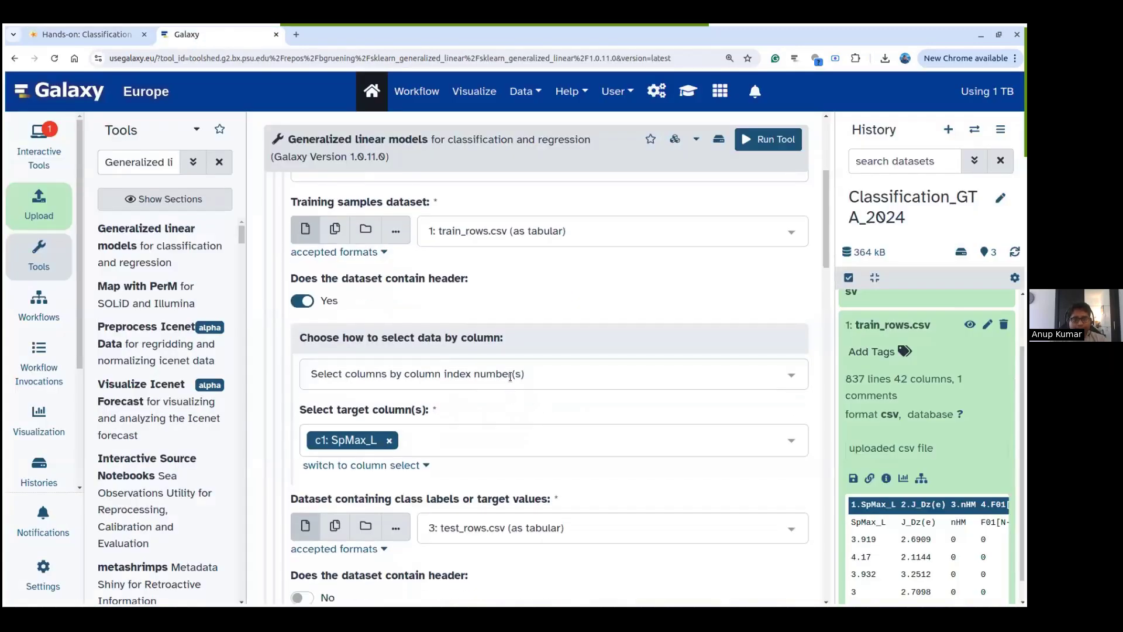
click(510, 376)
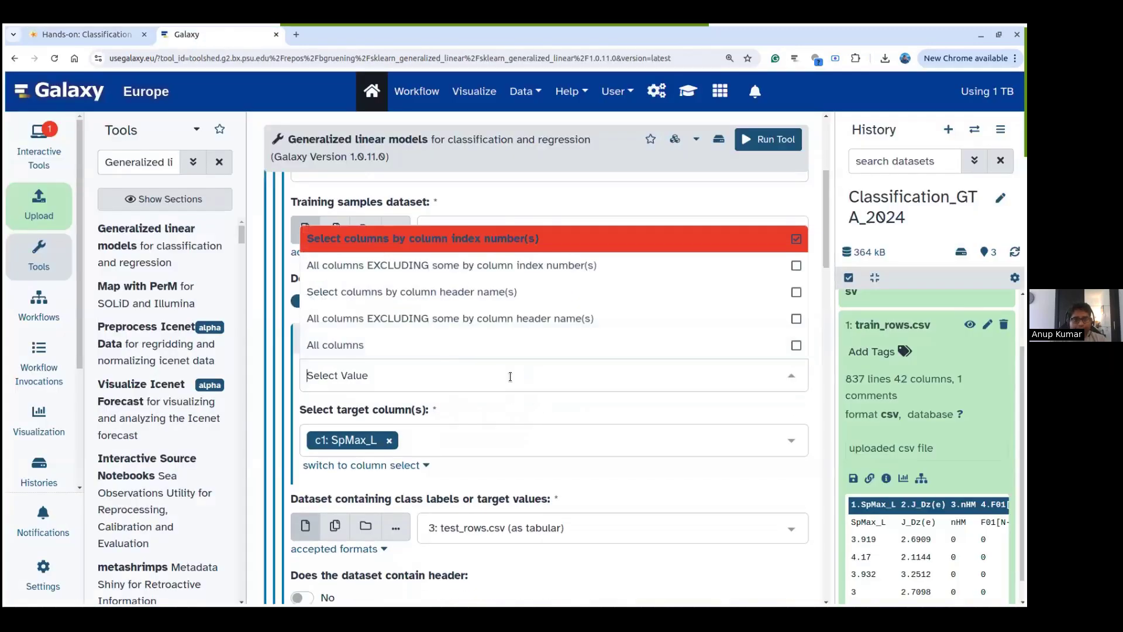
click(514, 318)
- Copy the header name Class from the tutorial and enter it in Galaxy as the column to exclude from the training samples
click(108, 35)
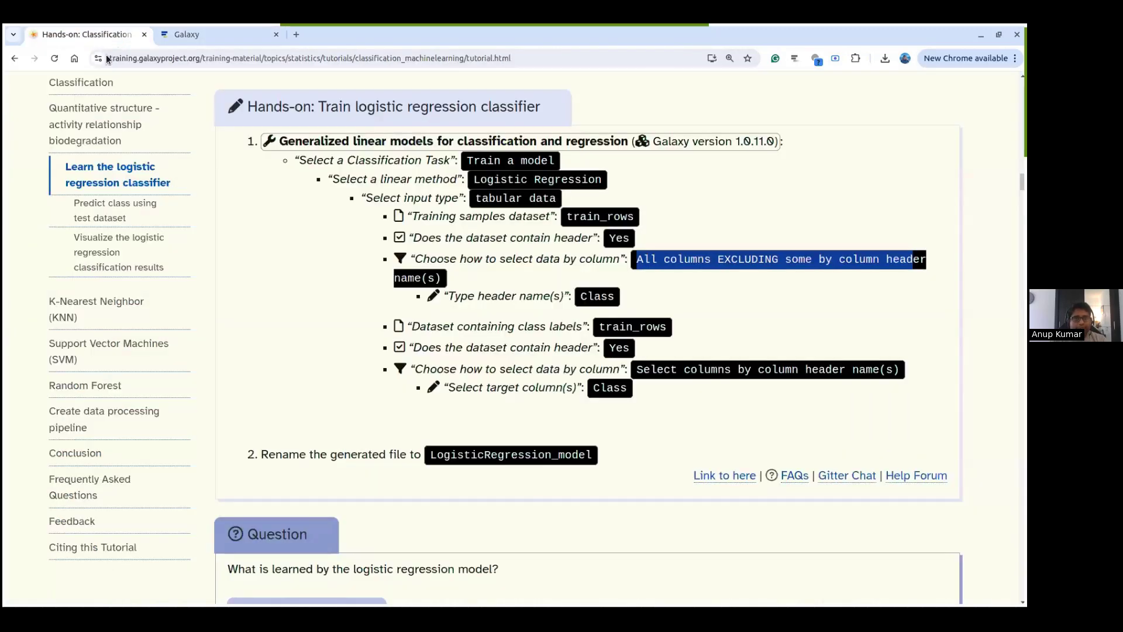
double_click(590, 296)
key(ctrl+c)
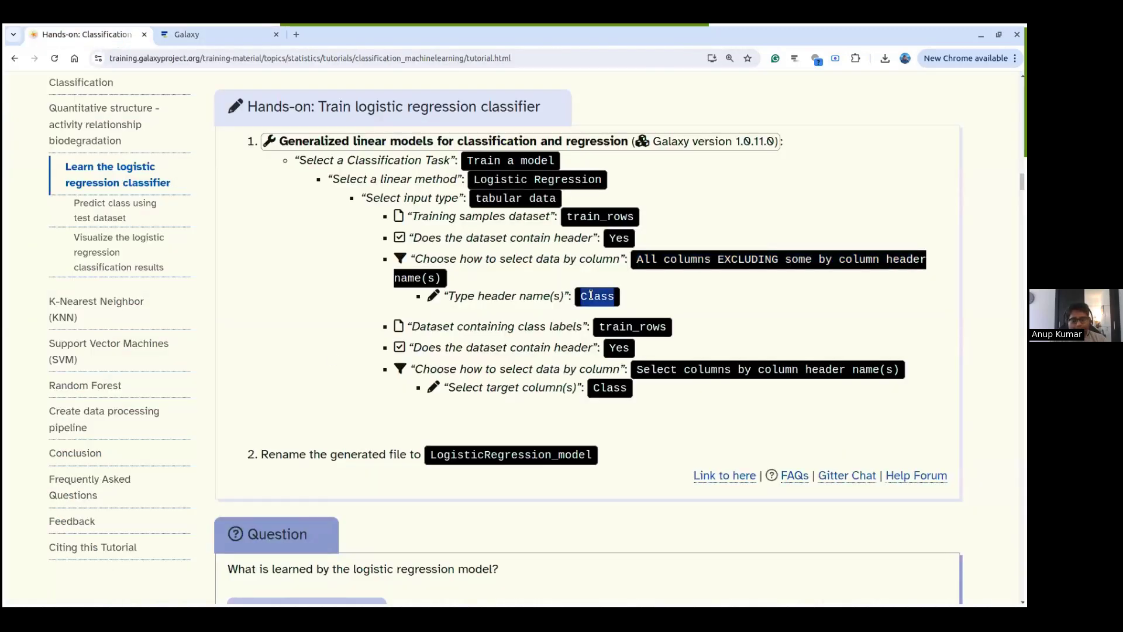
click(223, 37)
click(347, 433)
key(ctrl+v)
click(643, 287)
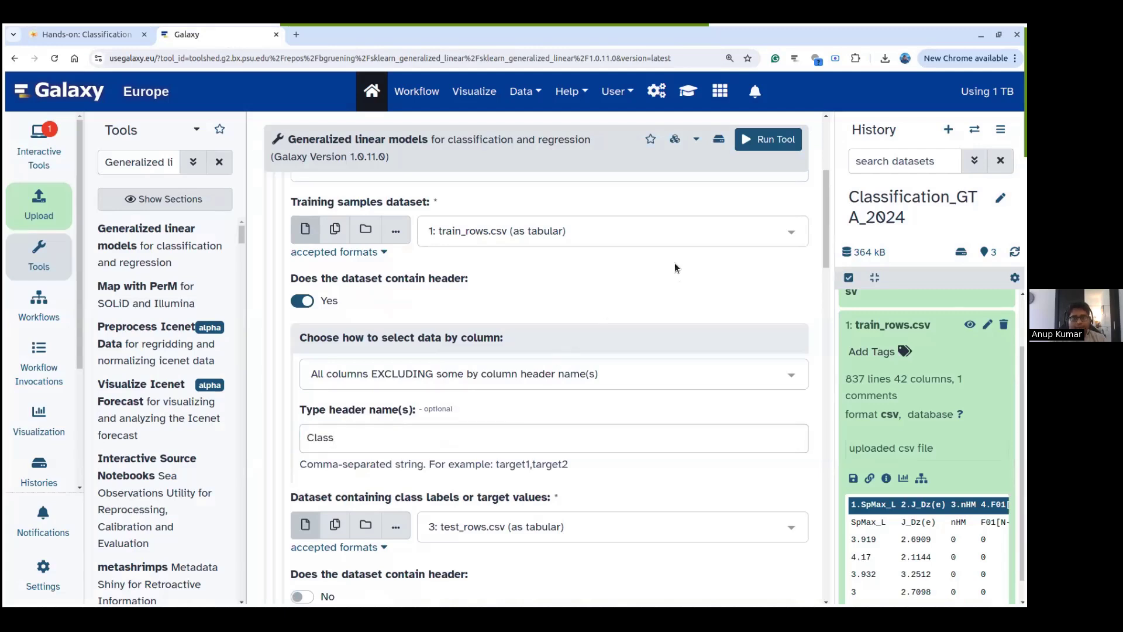
click(345, 441)
click(591, 283)
click(366, 443)
click(621, 253)
click(377, 437)
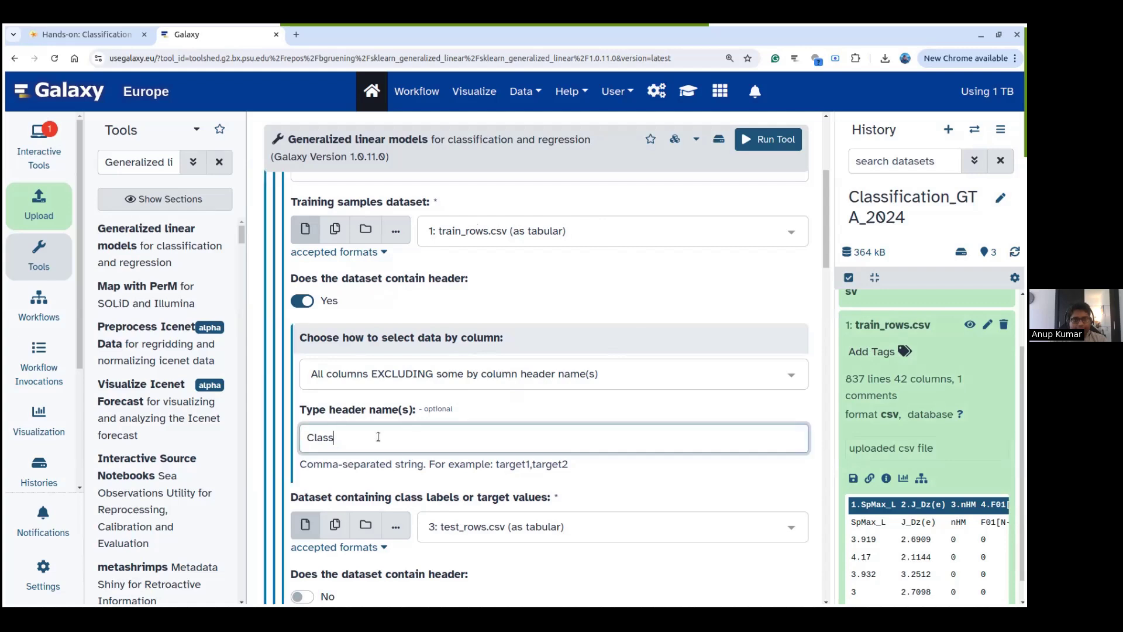
click(549, 298)
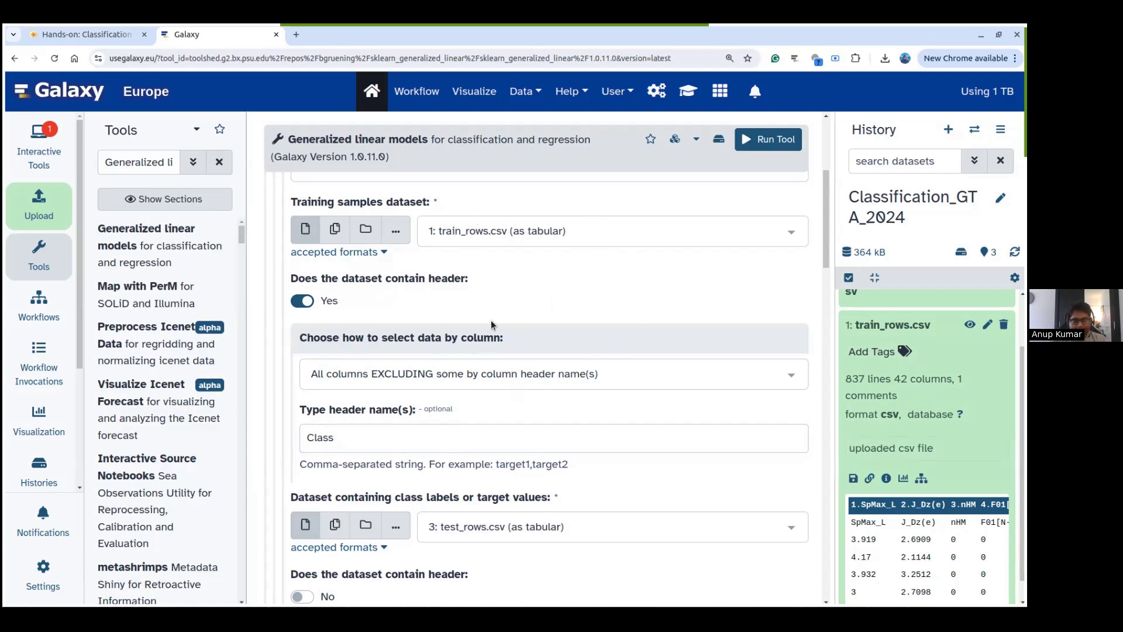
scroll(581, 307, down, 1)
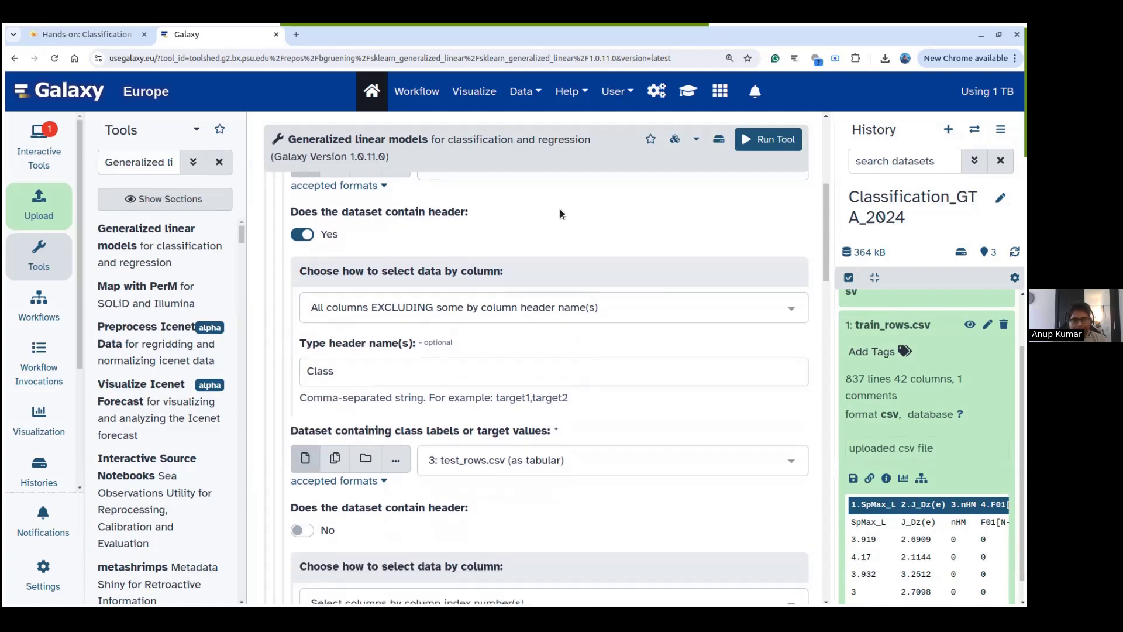
scroll(528, 325, up, 1)
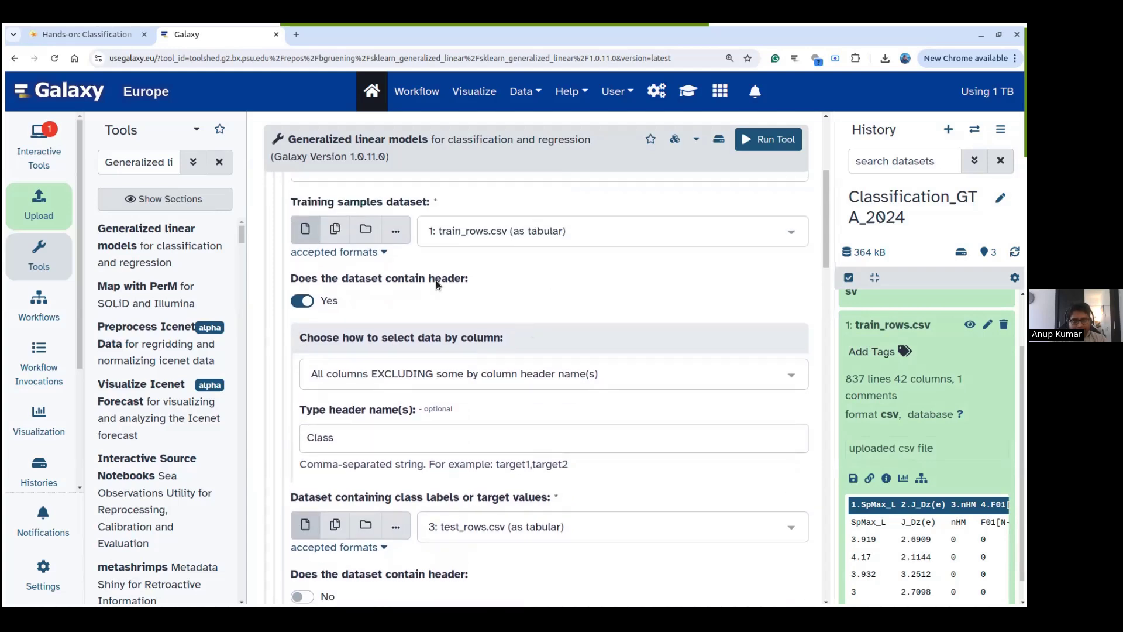
- Look up the class labels dataset in the tutorial and set it to train_rows.csv in the Galaxy tool form
scroll(637, 387, down, 1)
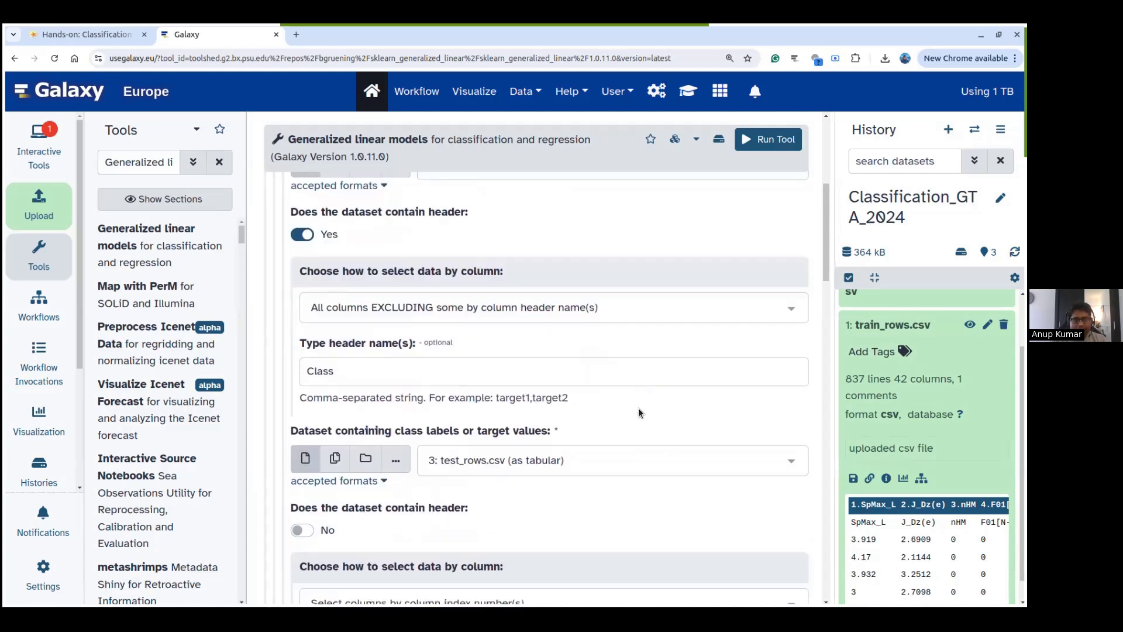
scroll(612, 461, down, 1)
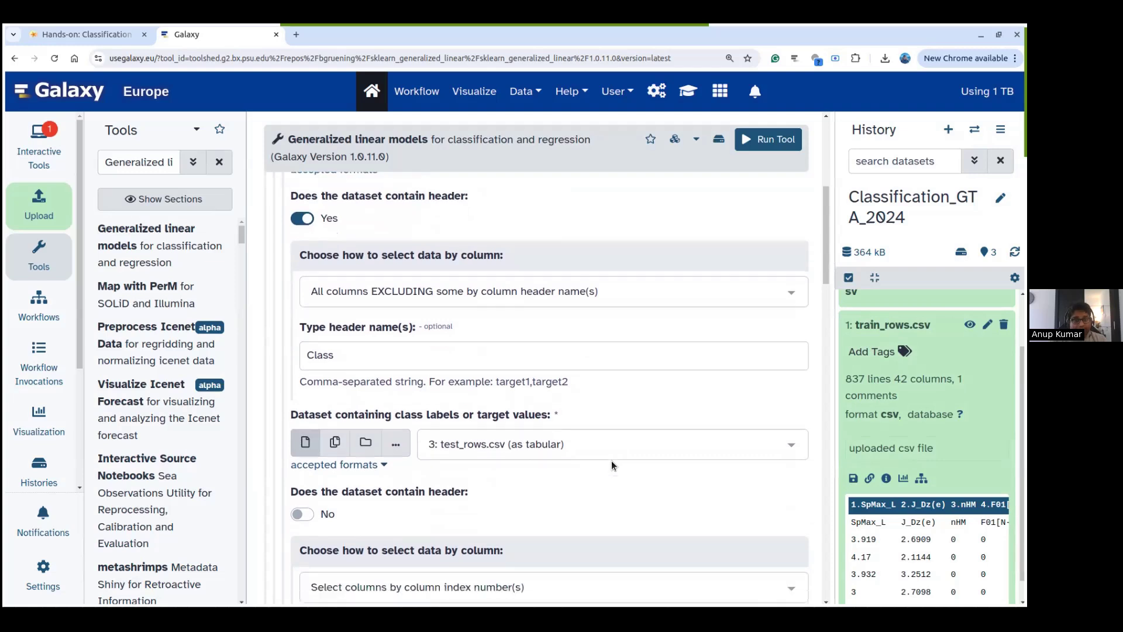
click(92, 35)
drag(427, 327, 560, 326)
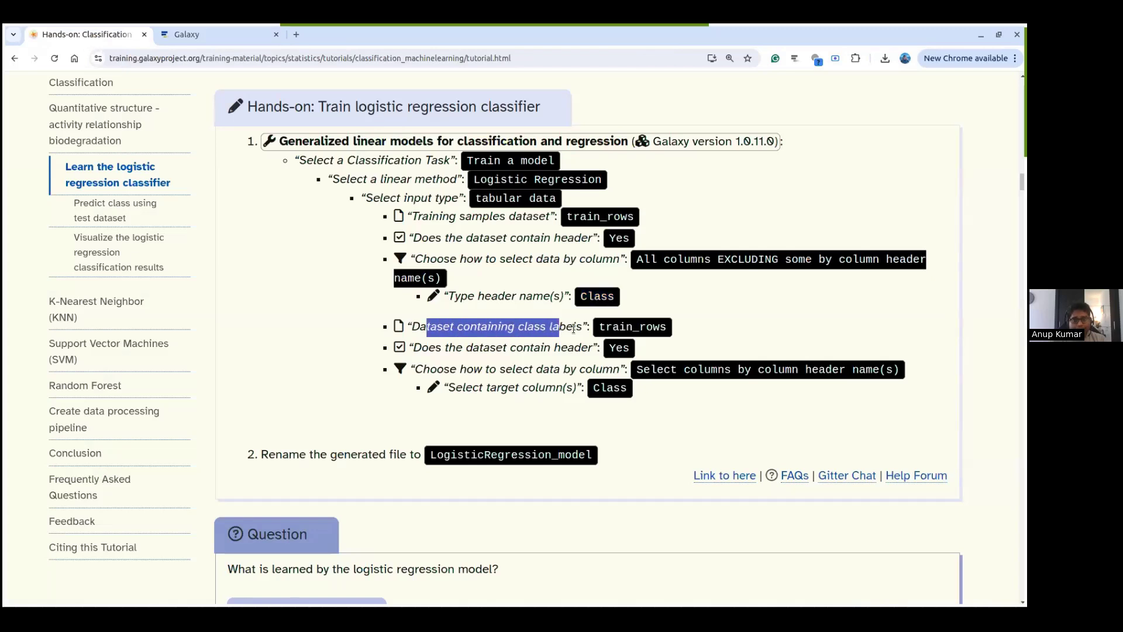
click(216, 34)
scroll(564, 396, down, 1)
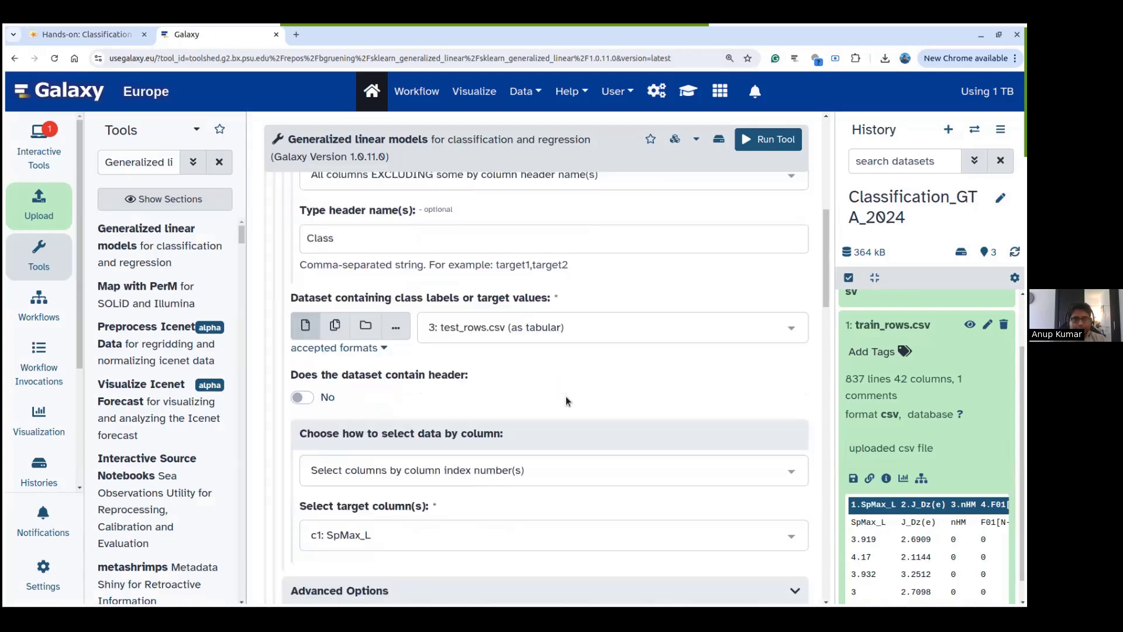
click(514, 329)
click(497, 410)
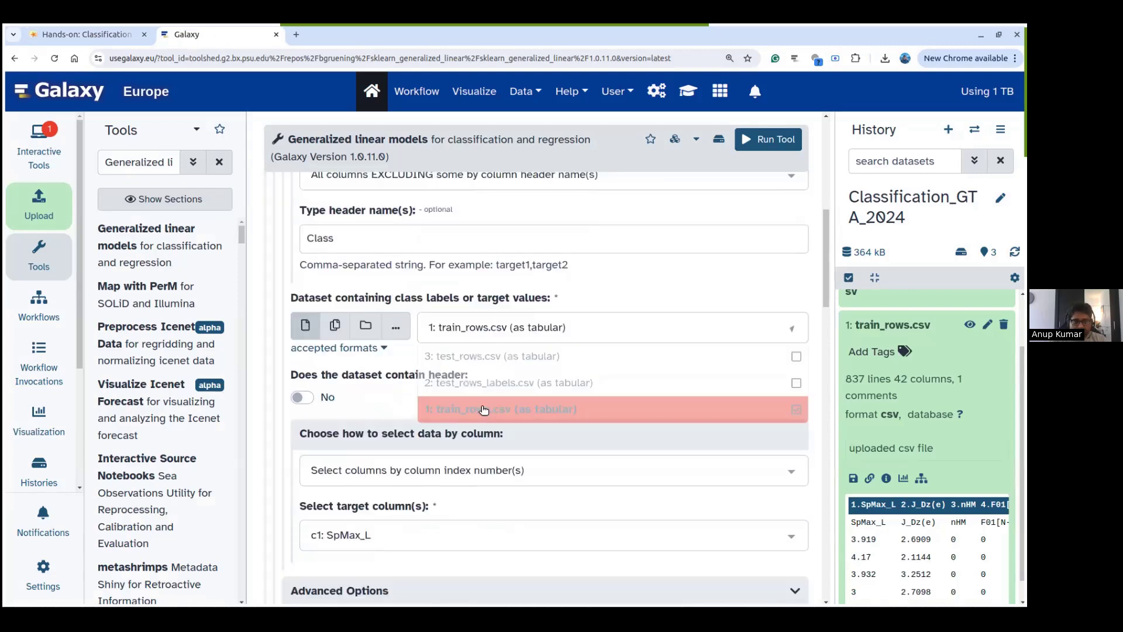
scroll(548, 351, down, 1)
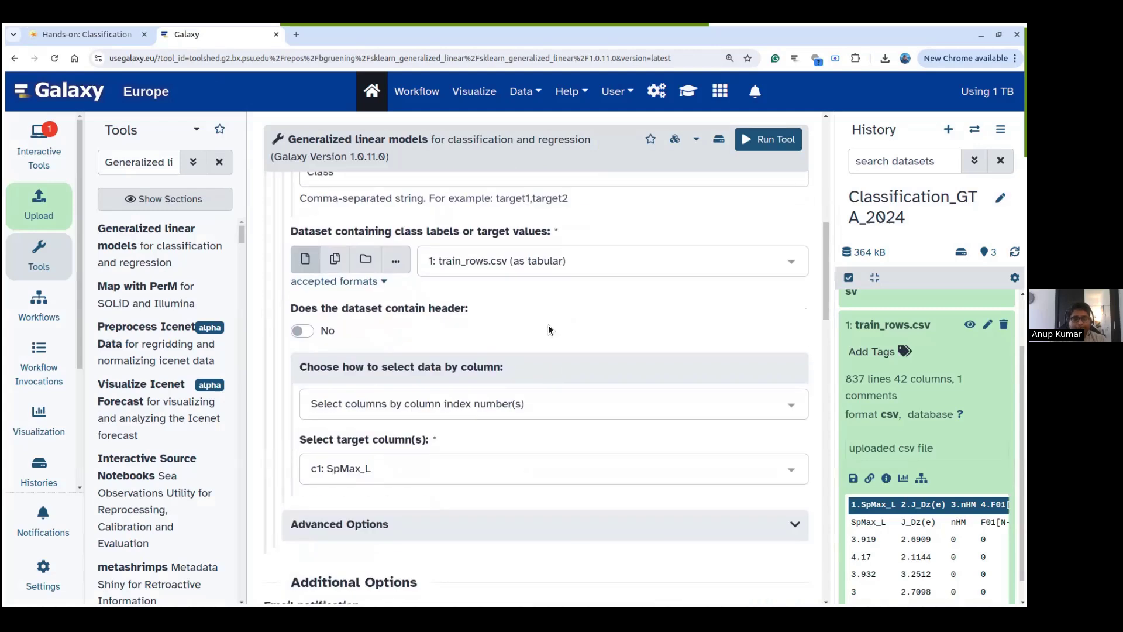
- Mark the class labels dataset as containing a header and set its column selection to "Select columns by column header name(s)"
click(303, 330)
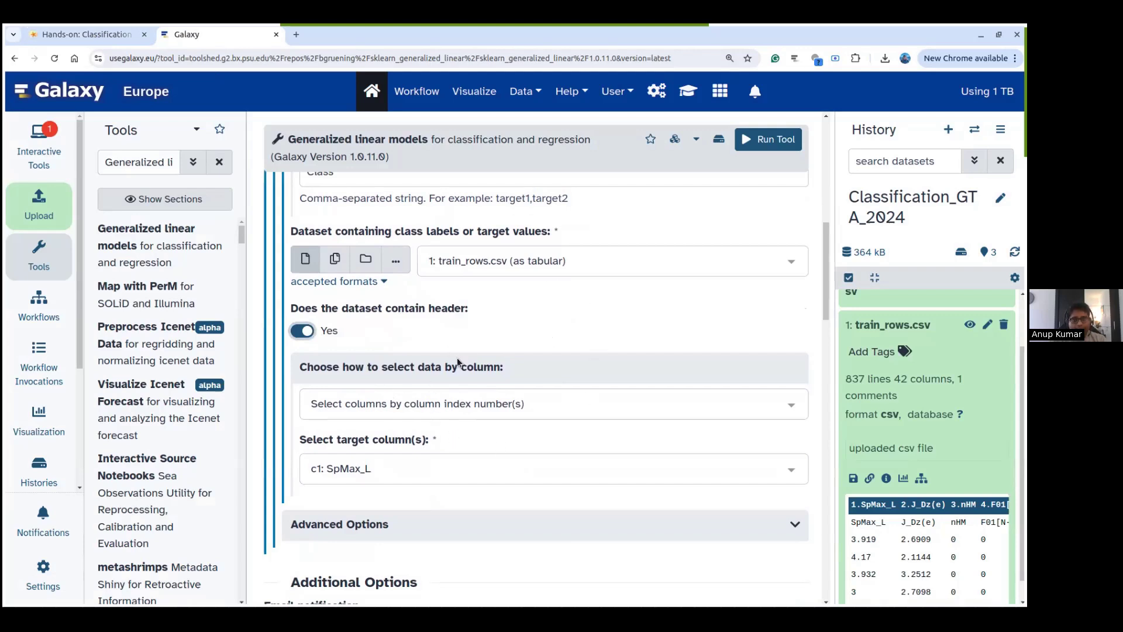
click(508, 404)
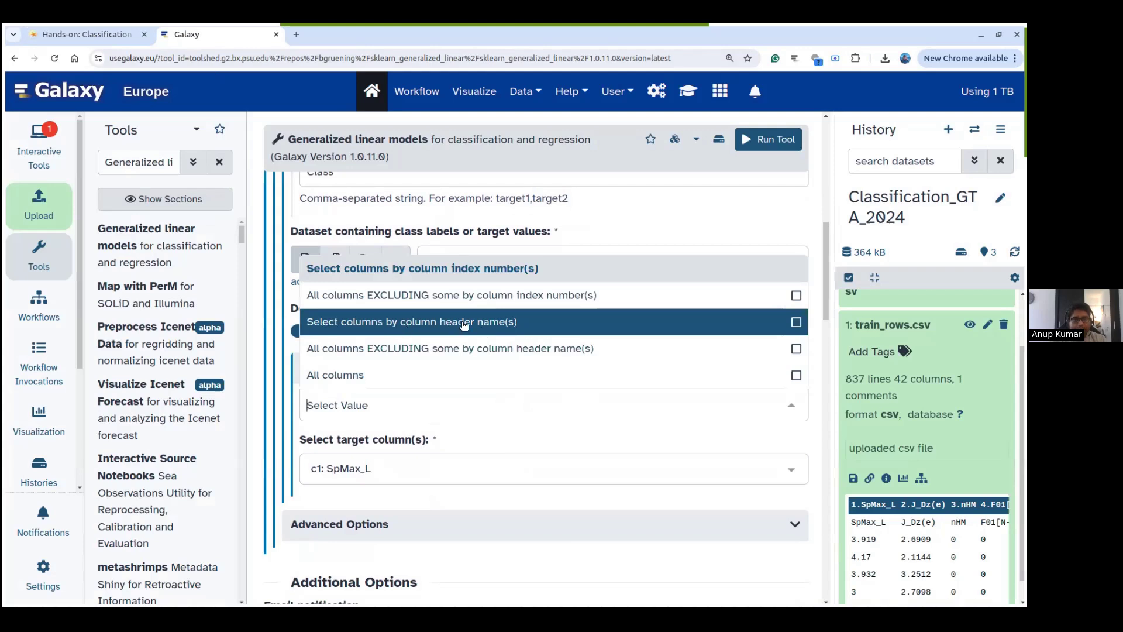
click(434, 326)
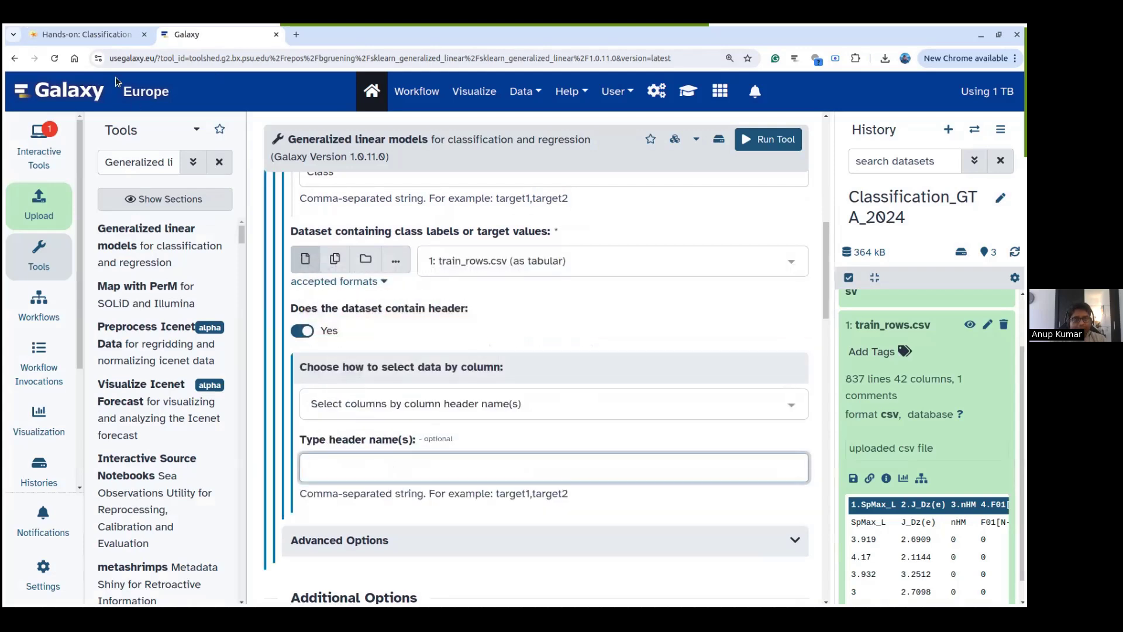
- Copy the target column name Class from the tutorial and enter it in Galaxy as the class labels header name
click(84, 34)
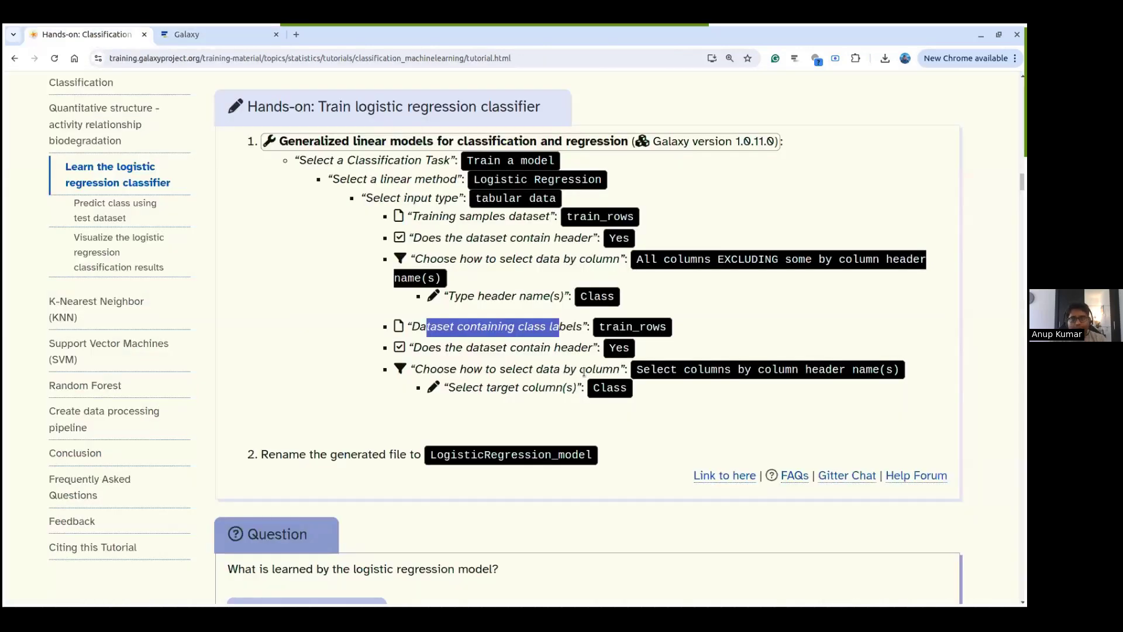
double_click(608, 390)
key(ctrl+c)
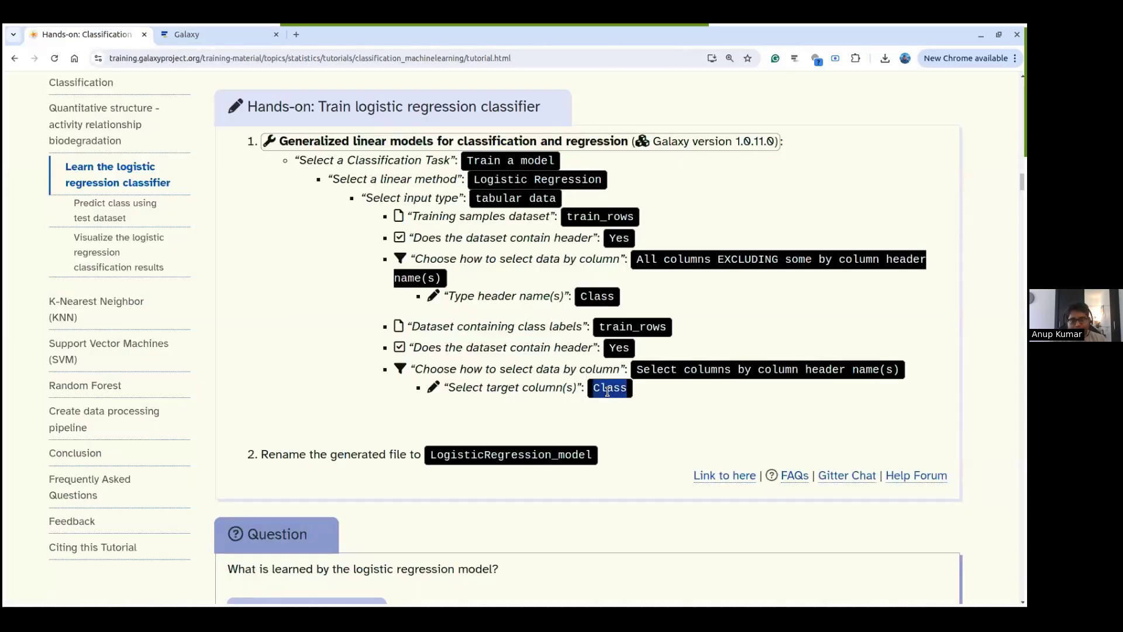
click(193, 33)
key(ctrl+v)
click(535, 324)
- Review the Generalized linear models form in Galaxy against the tutorial, from the classification task through the class labels settings
click(110, 34)
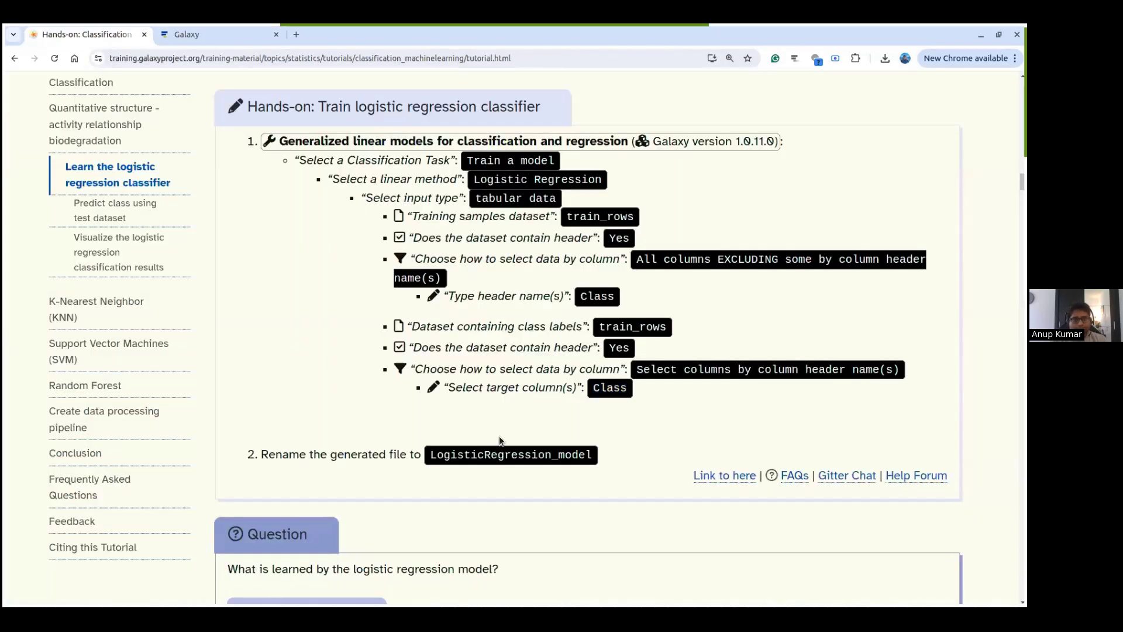
click(190, 35)
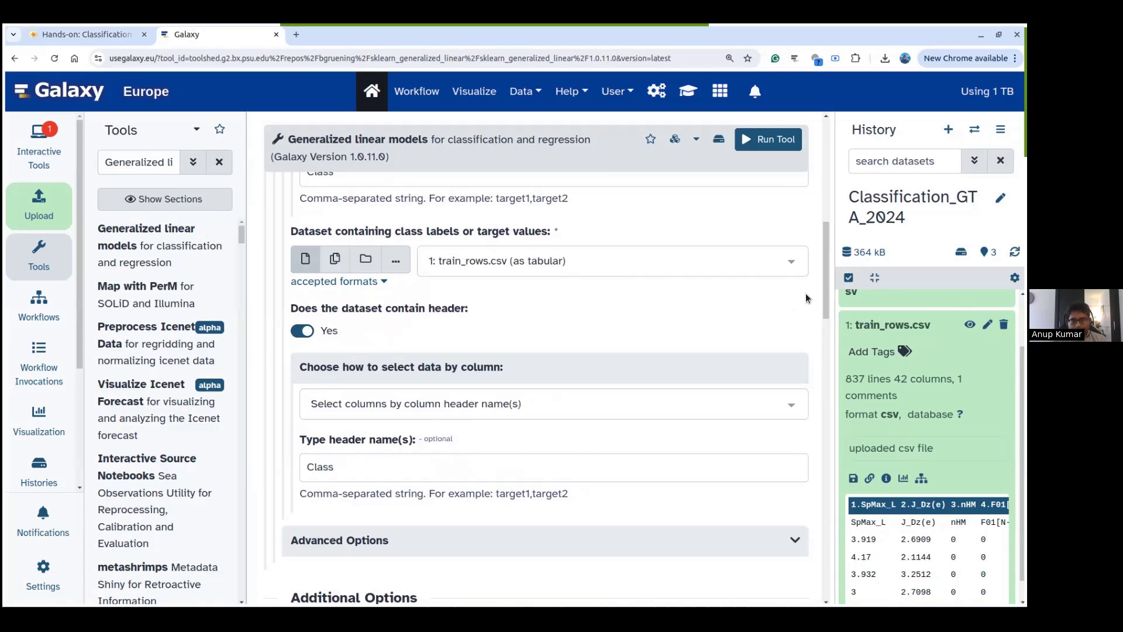
drag(823, 268, 820, 161)
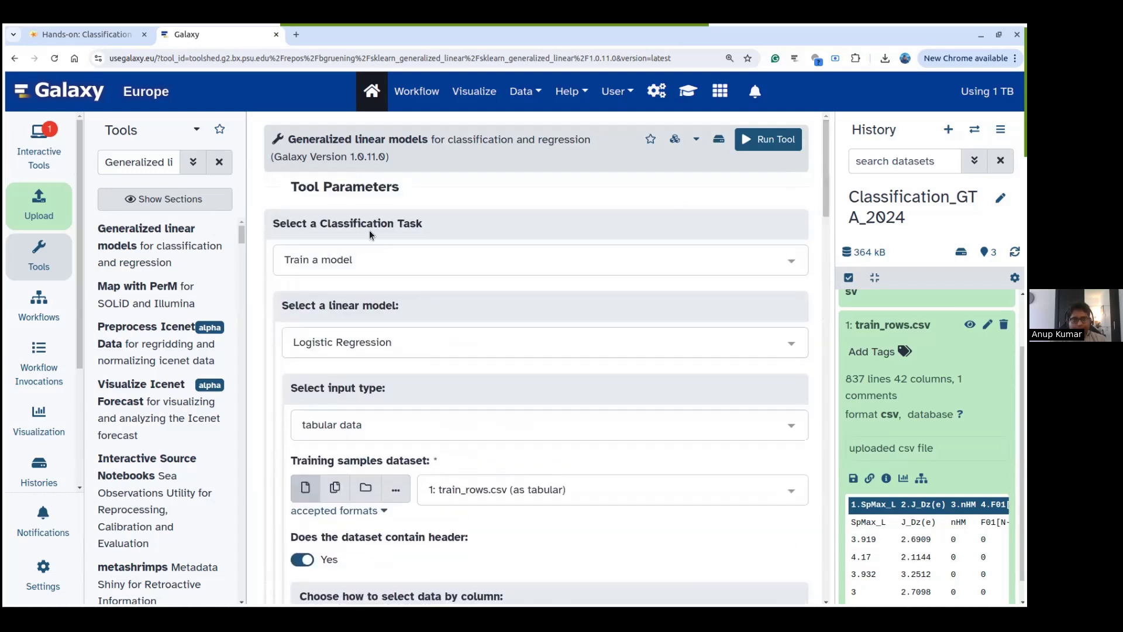
scroll(554, 260, down, 2)
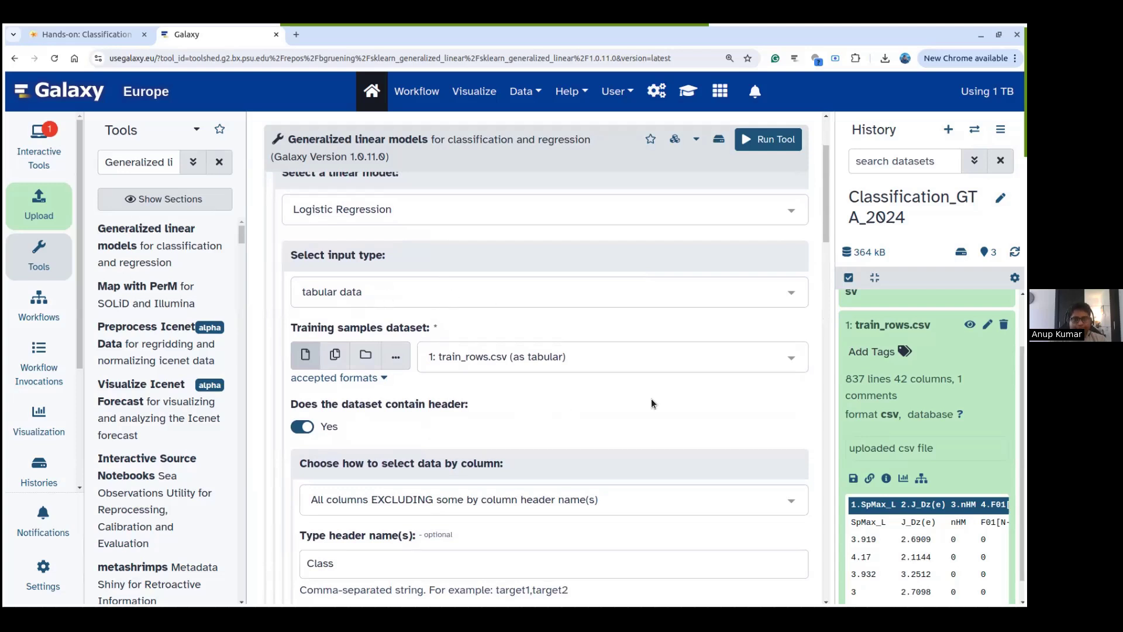
scroll(651, 399, down, 1)
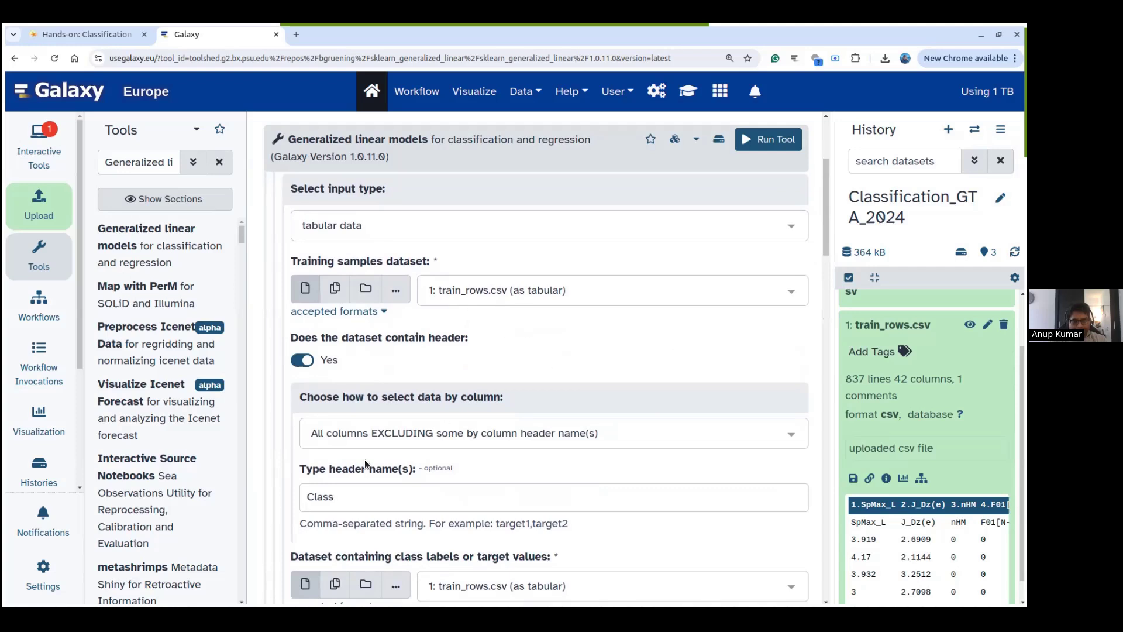
scroll(556, 443, down, 1)
scroll(556, 443, down, 1)
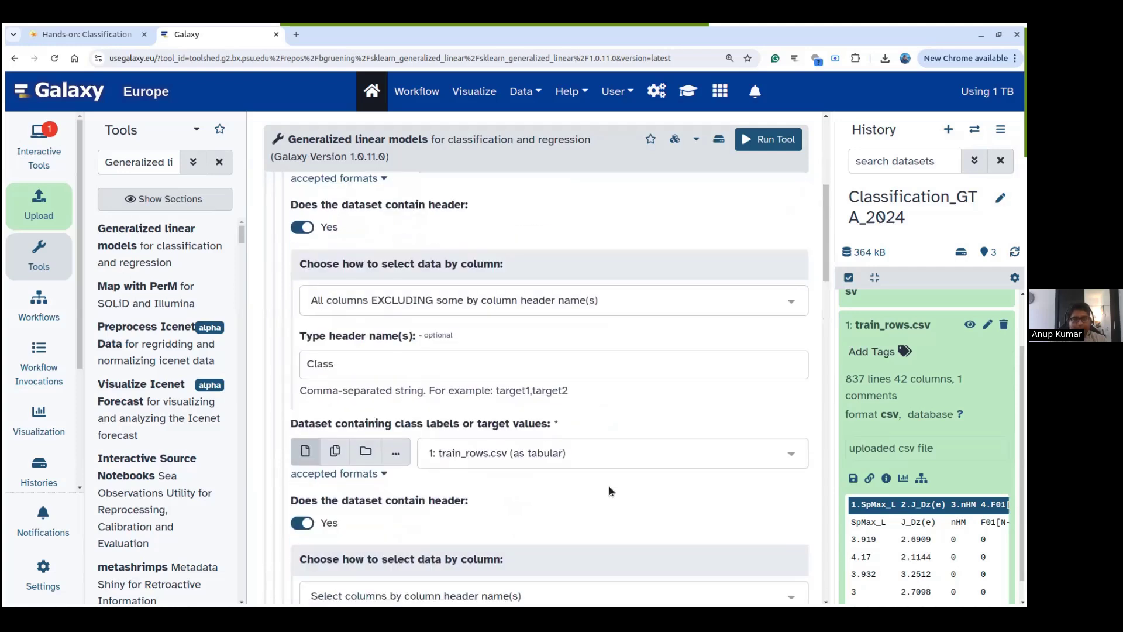
scroll(655, 472, down, 1)
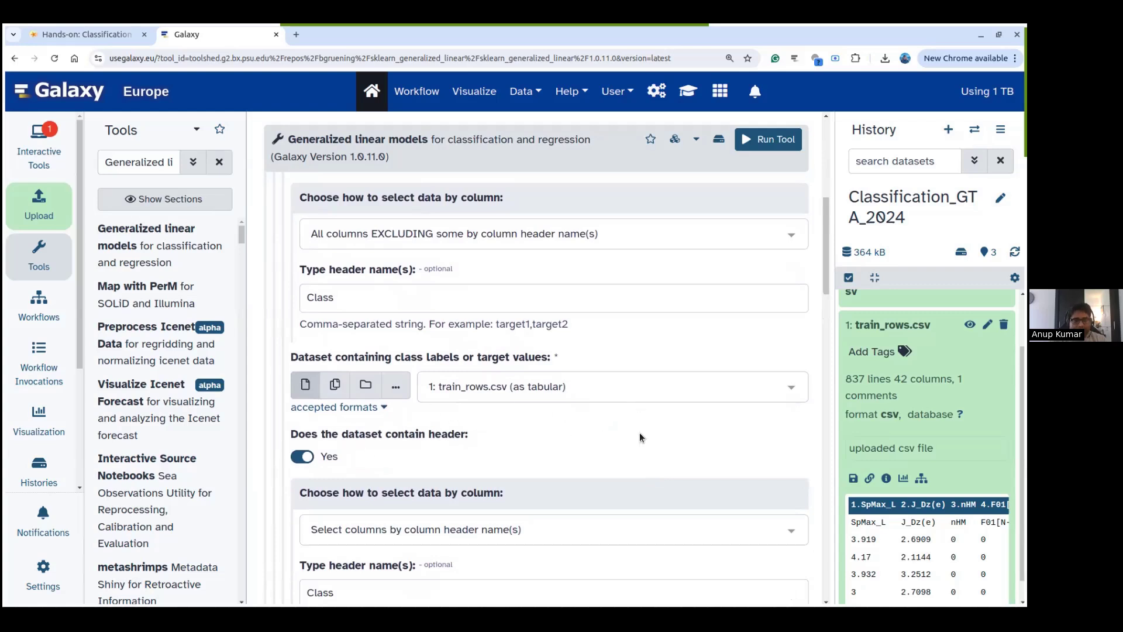
scroll(640, 437, down, 2)
click(352, 459)
click(480, 505)
scroll(480, 505, down, 1)
scroll(477, 503, down, 3)
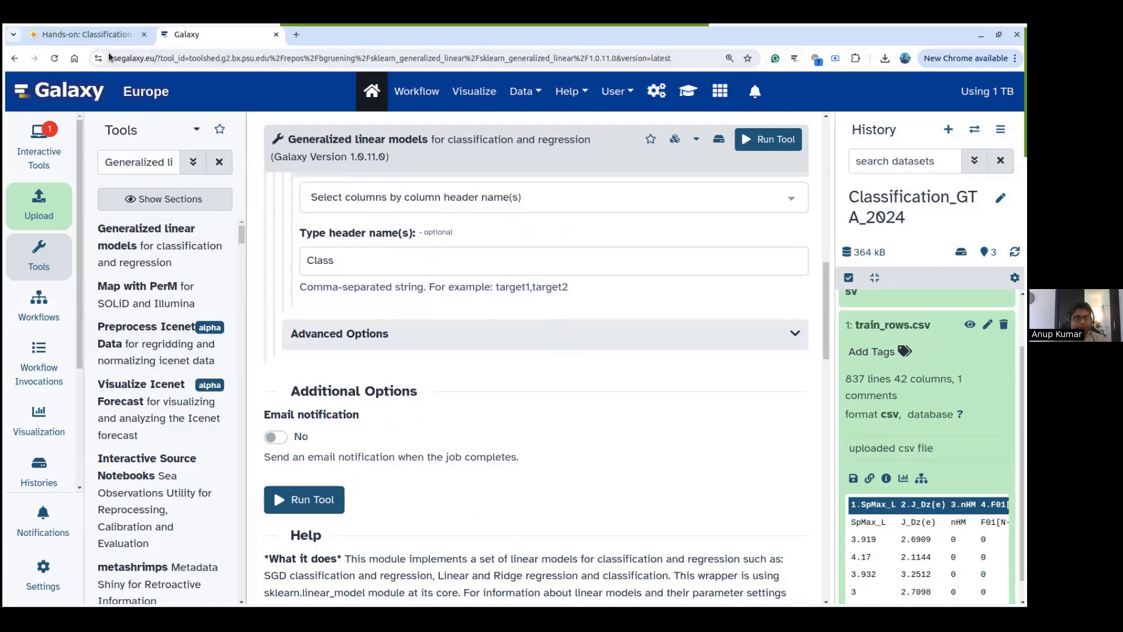
- Glance at the tutorial once more, then run the Generalized linear models tool in Galaxy to train the logistic regression classifier
click(107, 34)
click(184, 34)
click(304, 499)
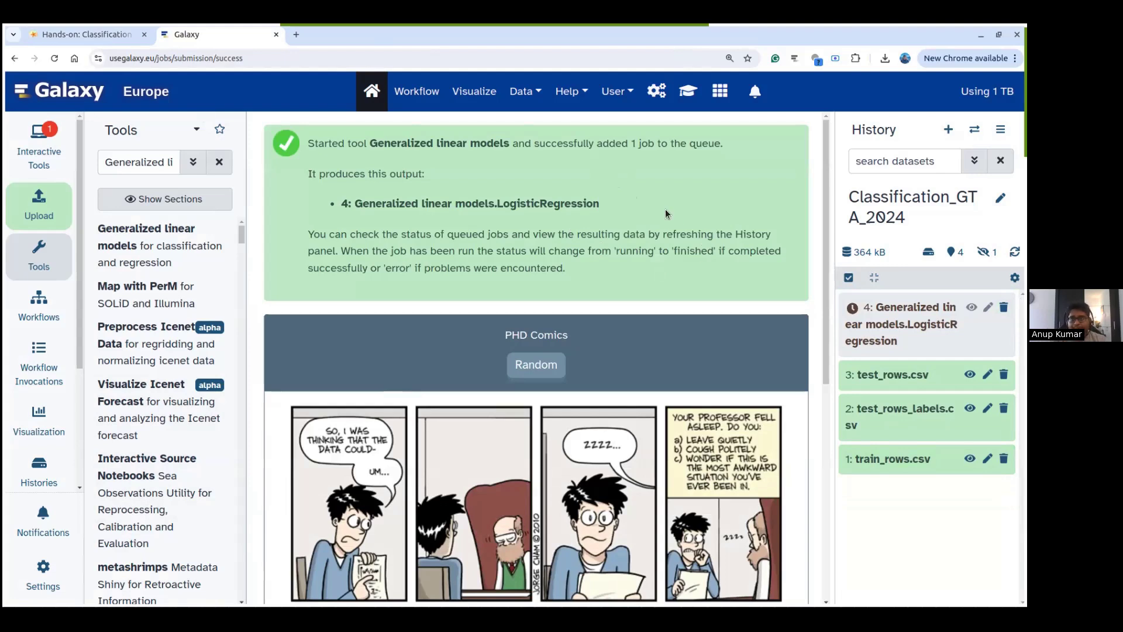
- Examine the submitted job's output name in Galaxy and the tutorial's instruction to rename the file to LogisticRegression_model
double_click(563, 200)
click(552, 198)
double_click(553, 197)
click(587, 197)
click(106, 33)
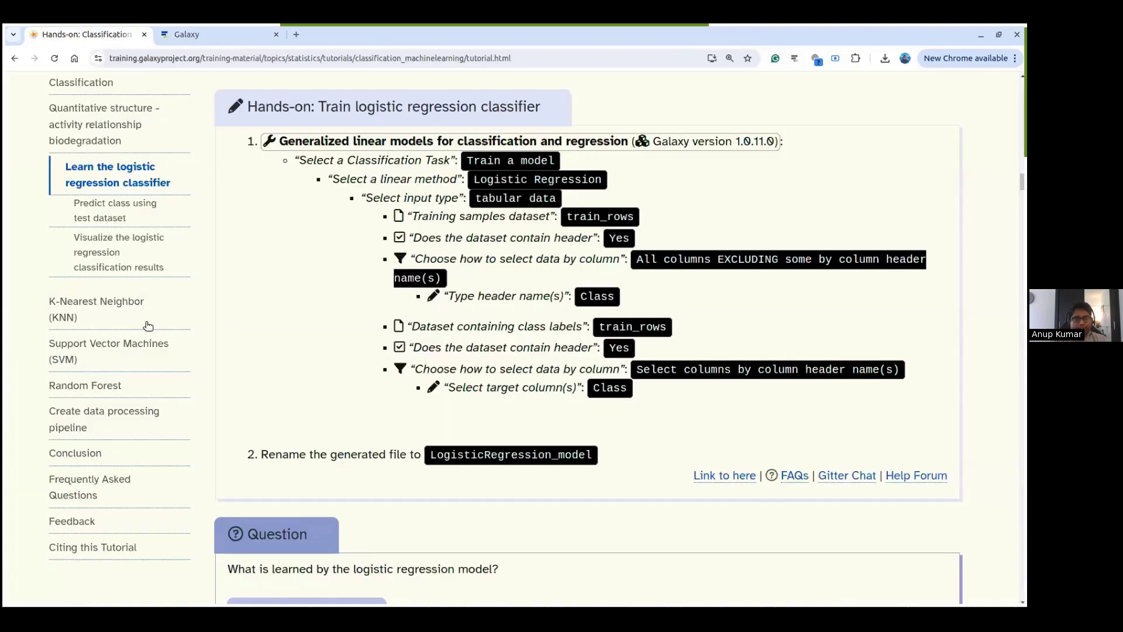
double_click(481, 452)
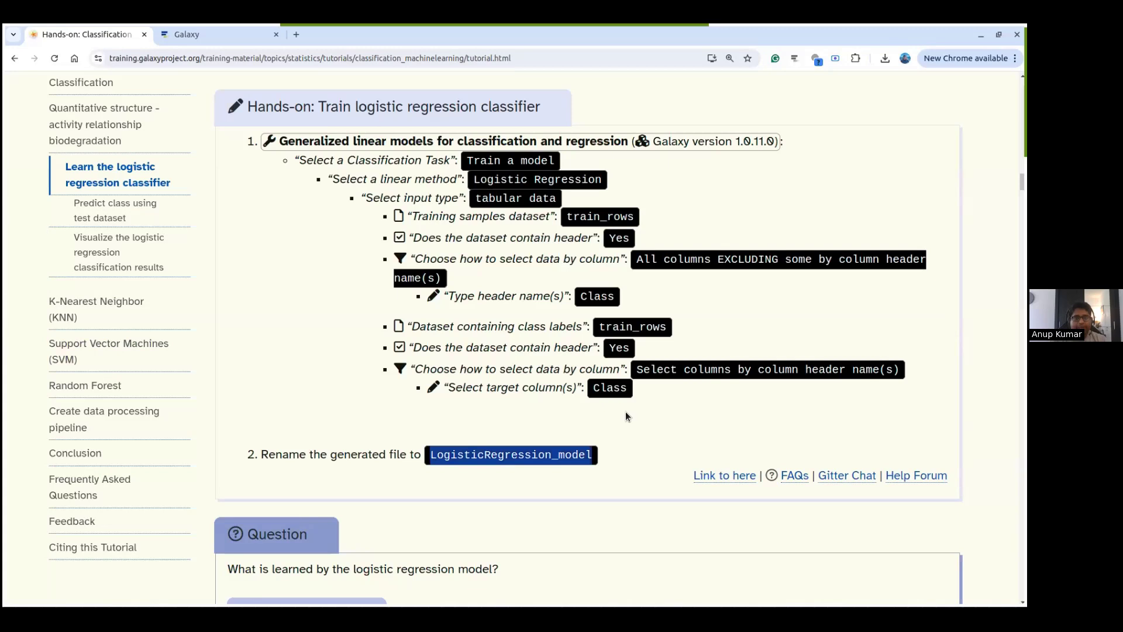
scroll(625, 411, down, 1)
click(504, 415)
double_click(498, 393)
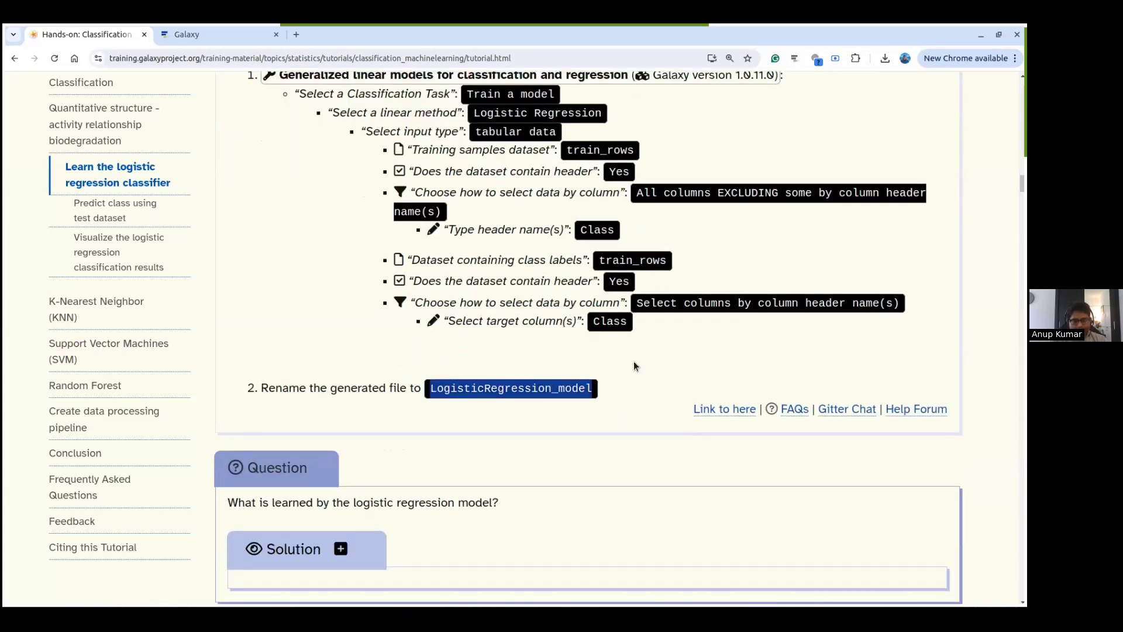
scroll(364, 318, down, 2)
click(469, 324)
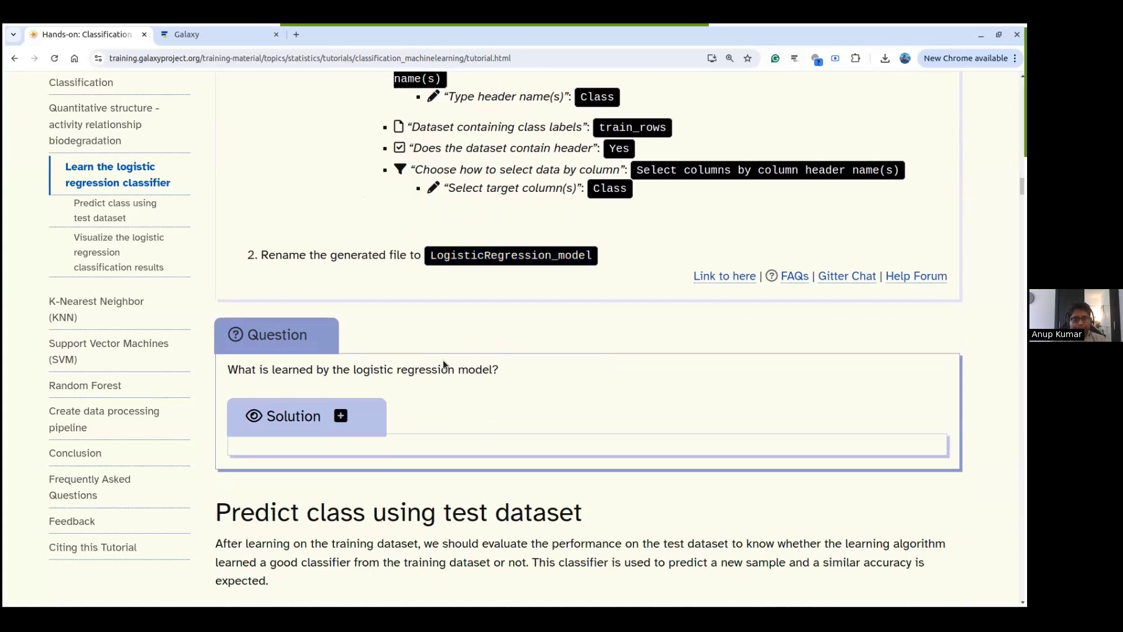
click(193, 34)
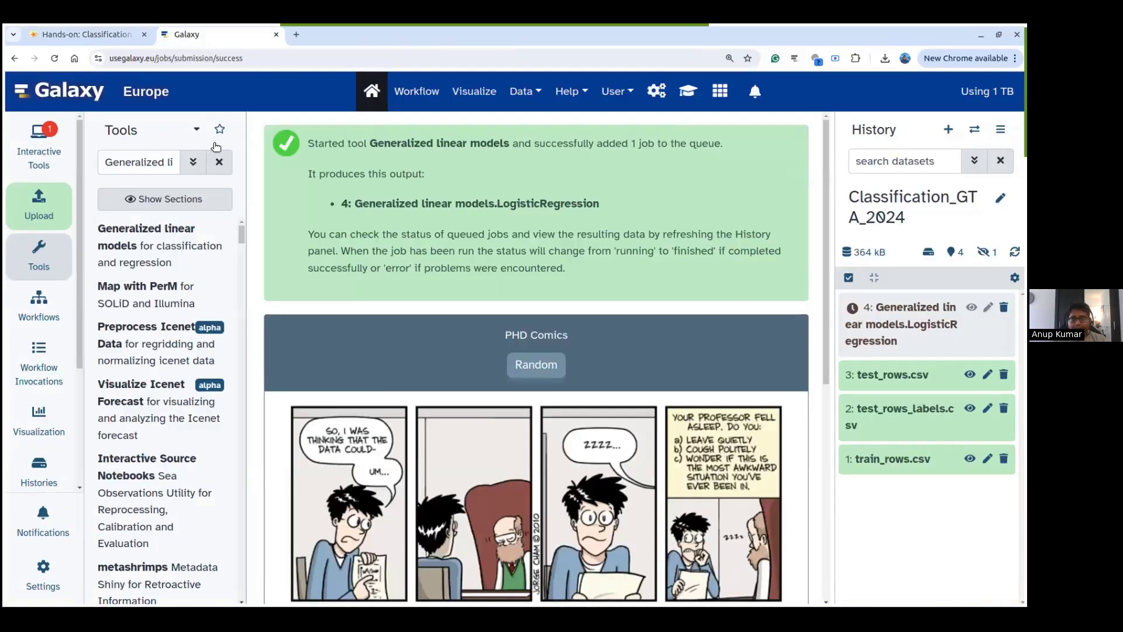
- Reveal and read the tutorial's solution to the question about what the logistic regression model learns
click(107, 32)
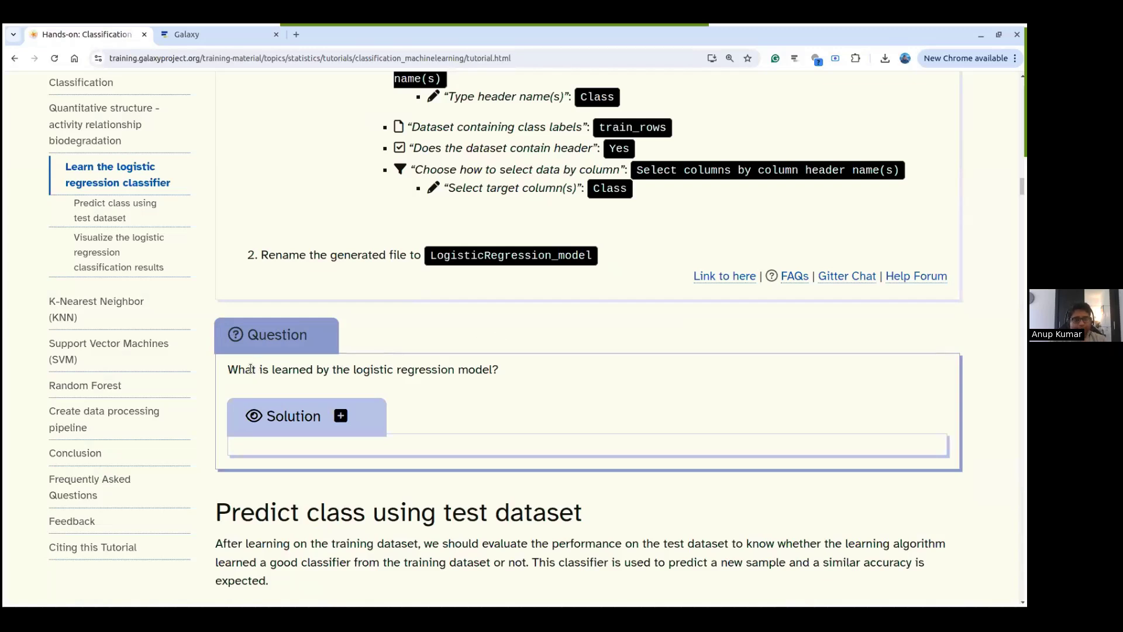
drag(247, 369, 448, 370)
click(517, 321)
click(356, 406)
scroll(643, 385, down, 1)
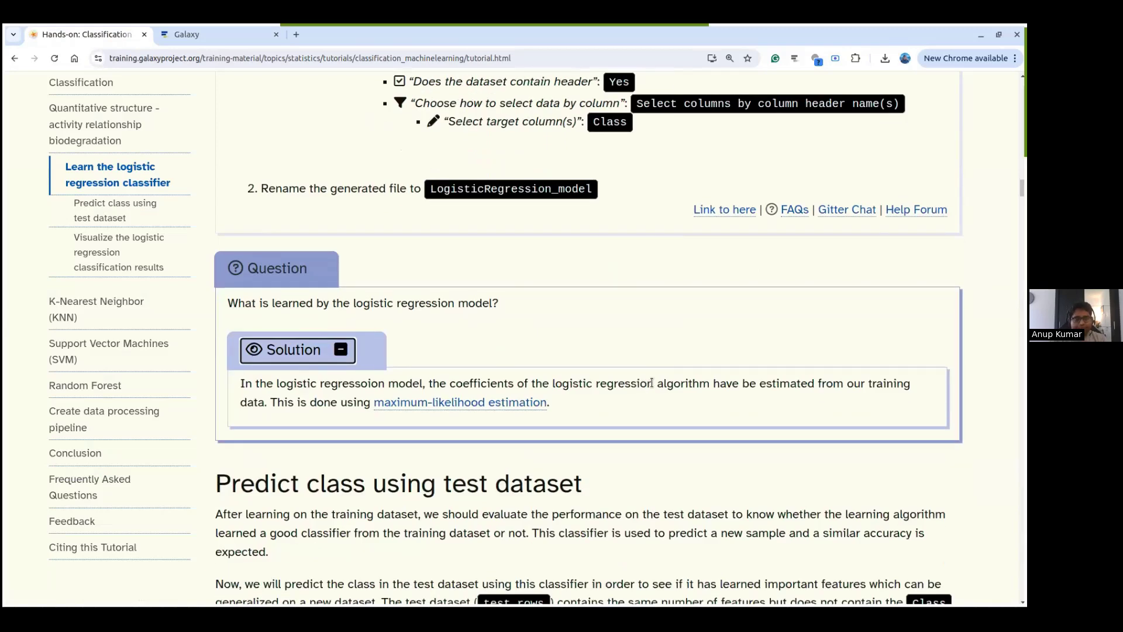
click(641, 342)
drag(471, 384, 684, 381)
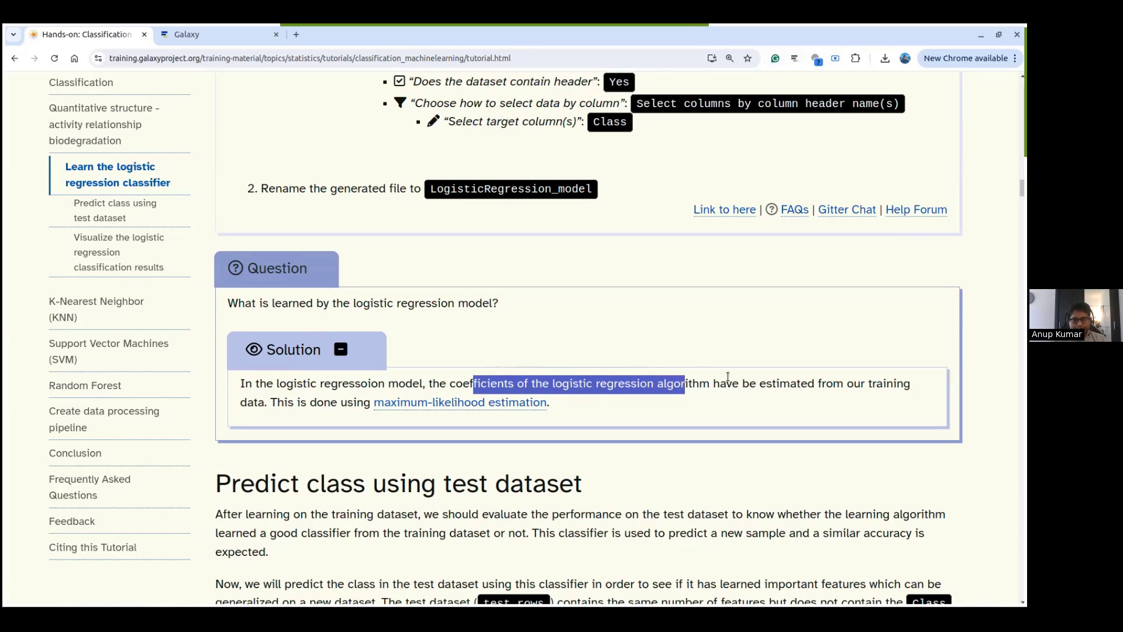
click(728, 377)
drag(596, 382, 738, 380)
click(770, 380)
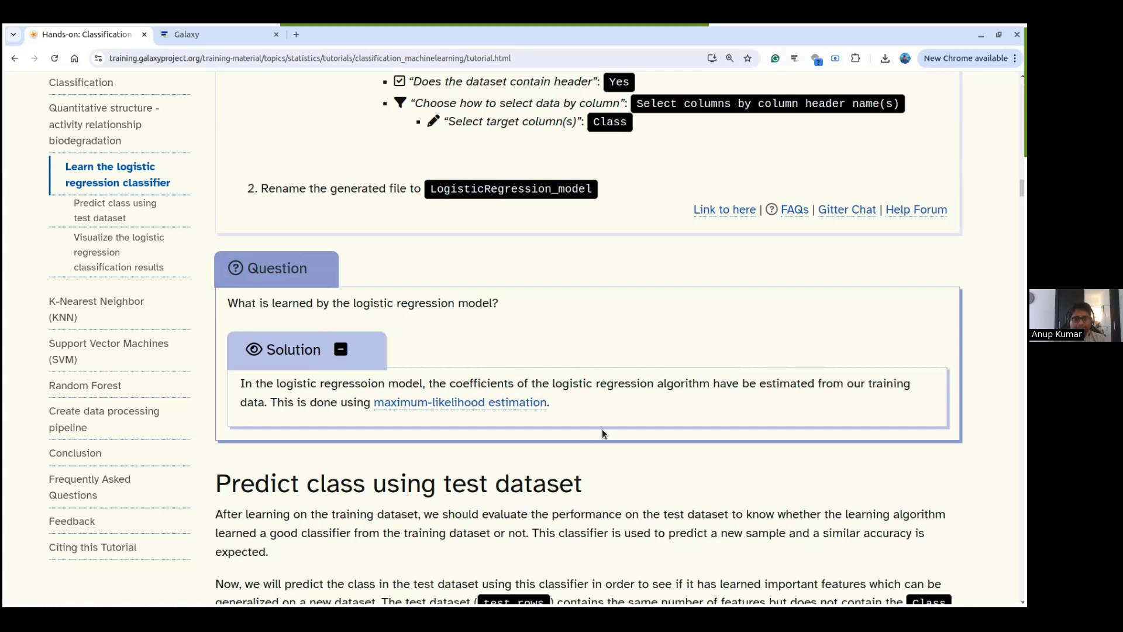
scroll(608, 430, down, 1)
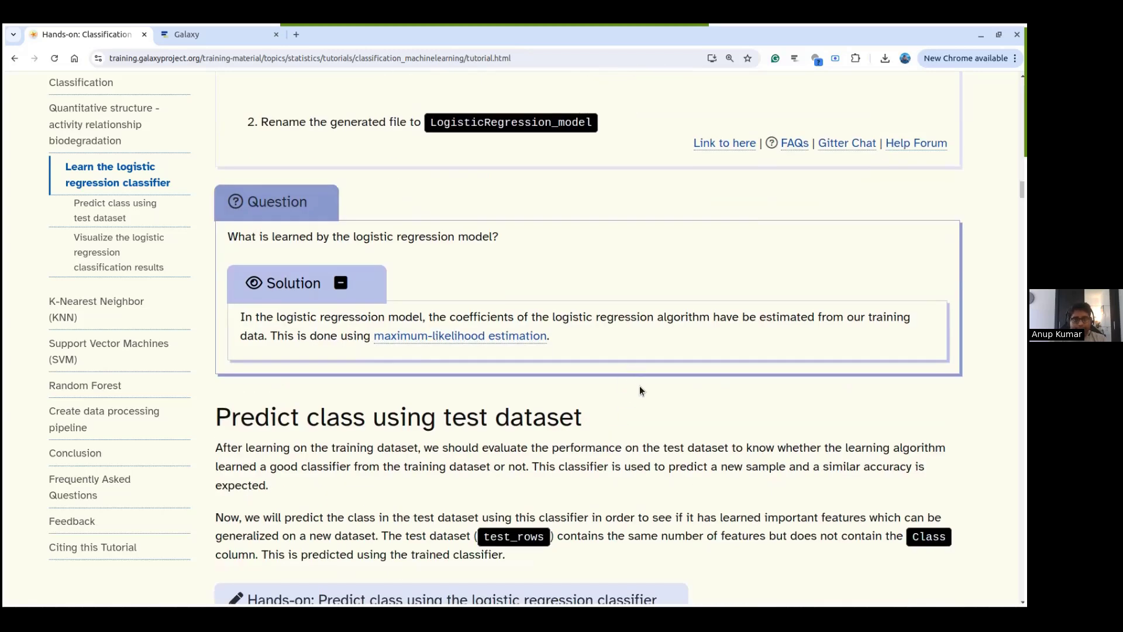
- Check the training job's status in Galaxy, then read the tutorial's "Predict class using test dataset" section and its hands-on settings
click(243, 33)
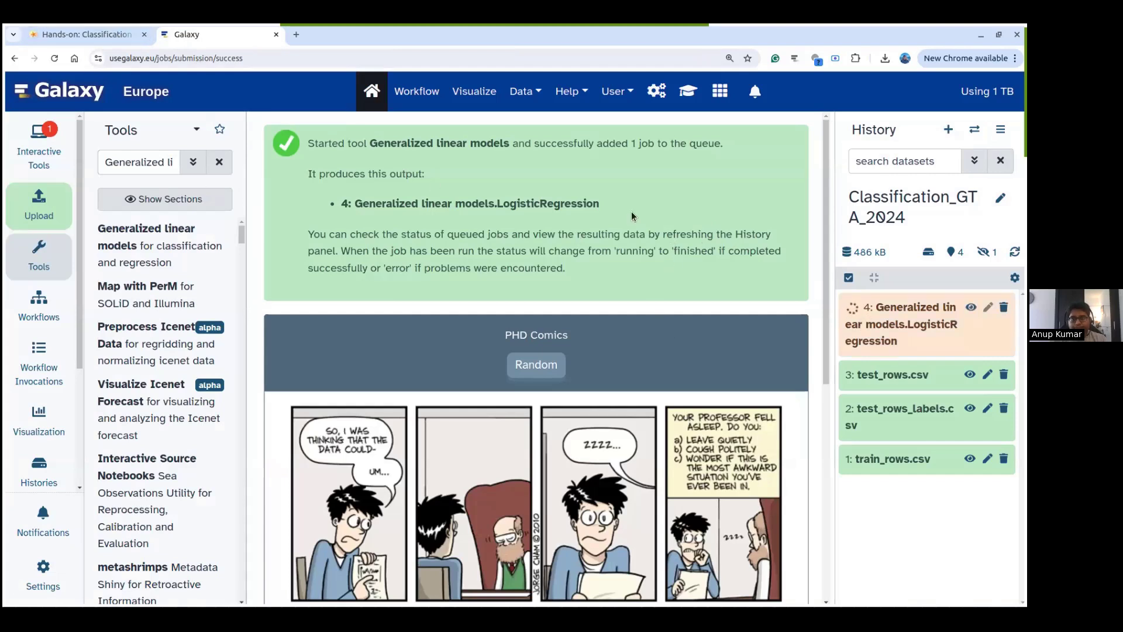
click(50, 32)
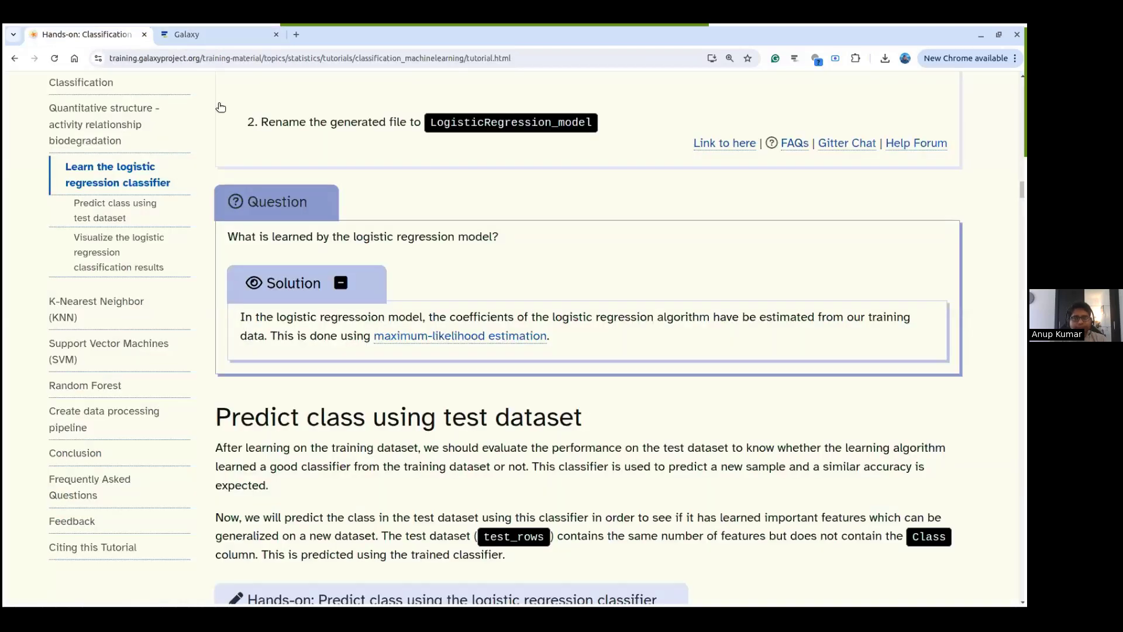
scroll(727, 320, down, 2)
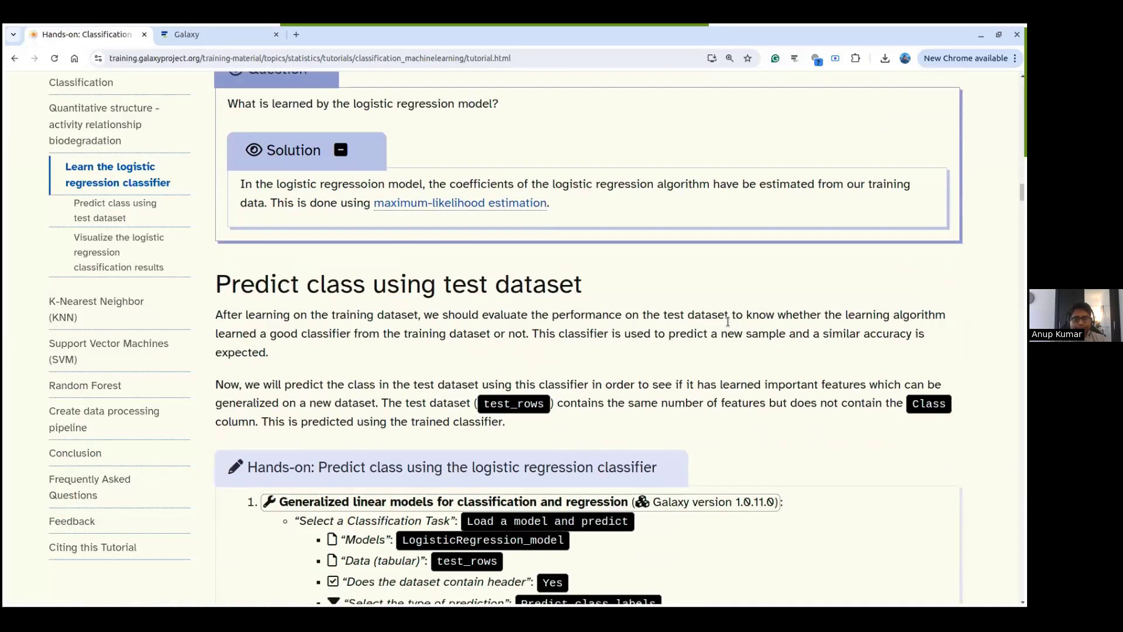
scroll(719, 312, down, 1)
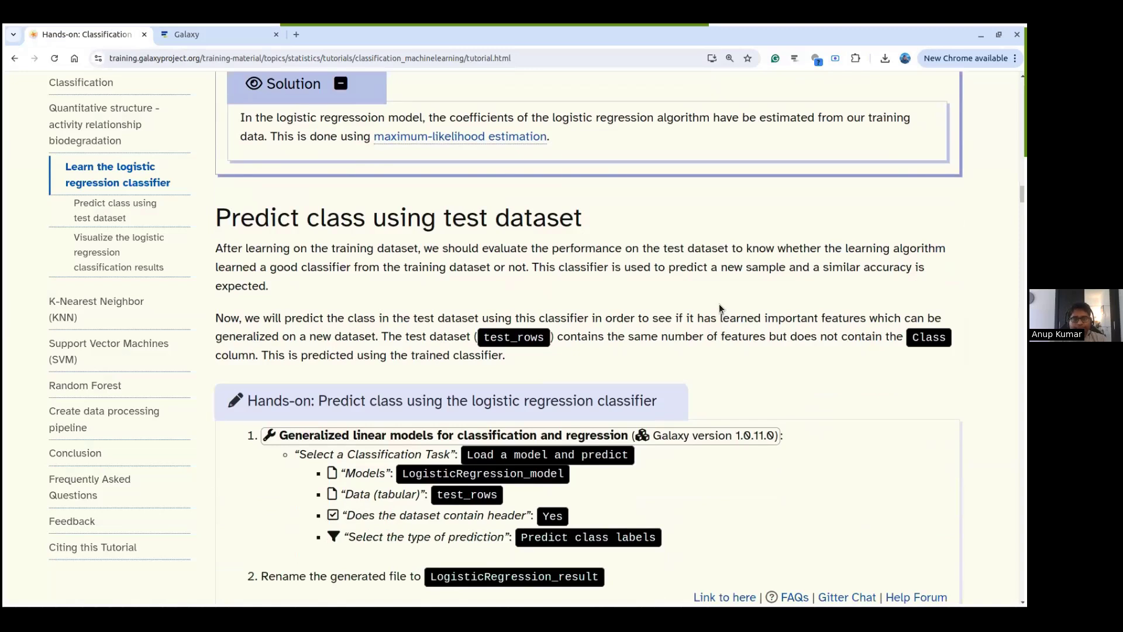
scroll(719, 305, down, 1)
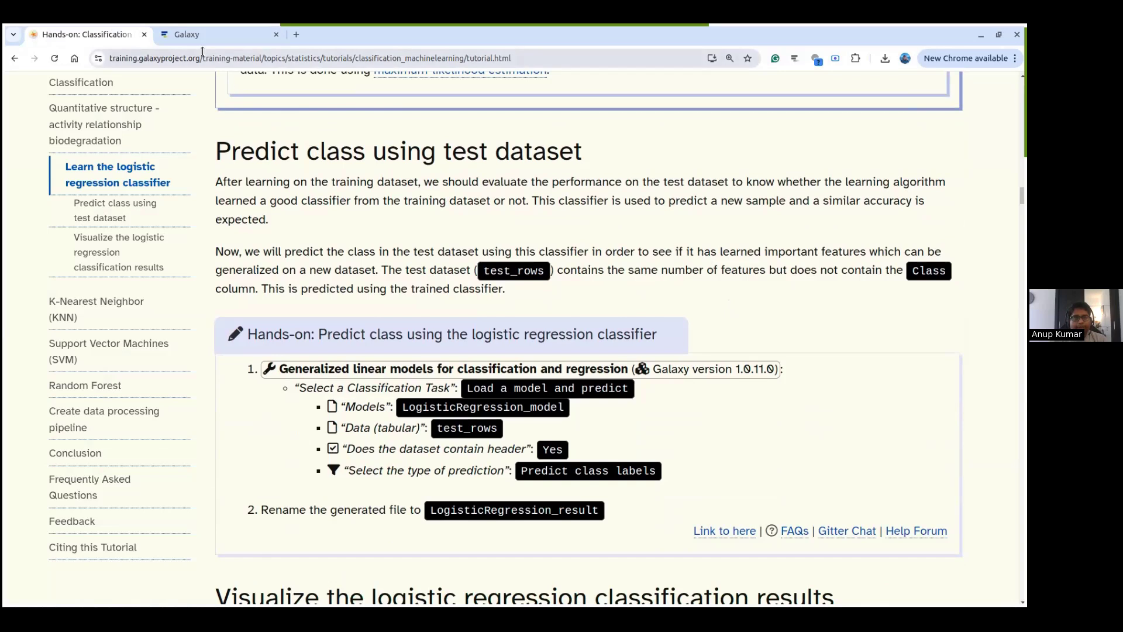
scroll(360, 278, up, 1)
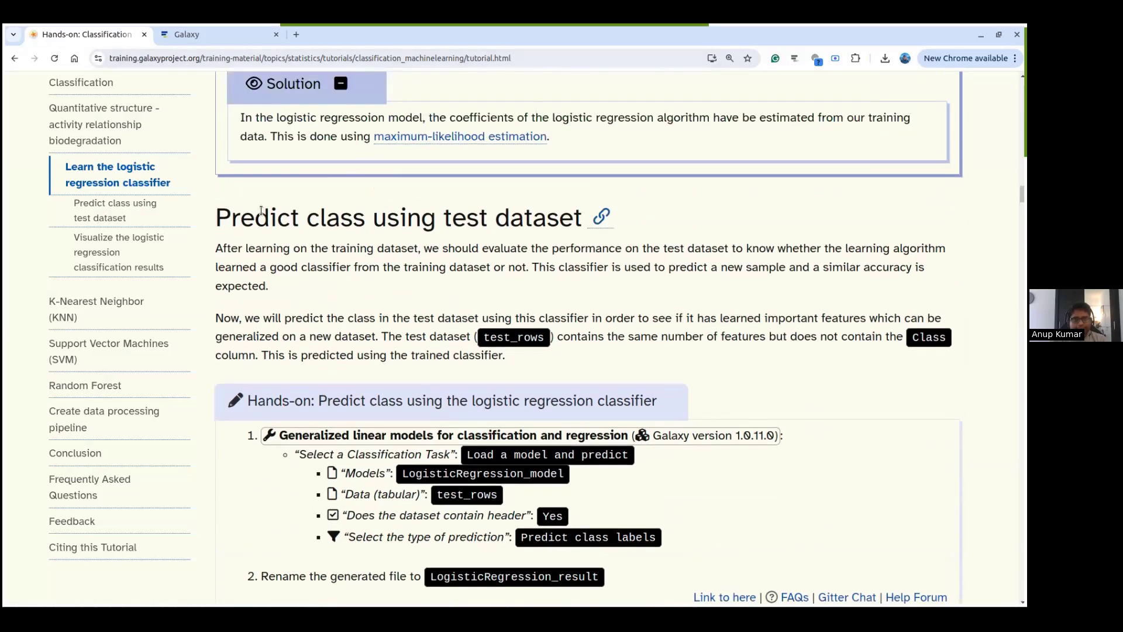
drag(233, 213, 535, 220)
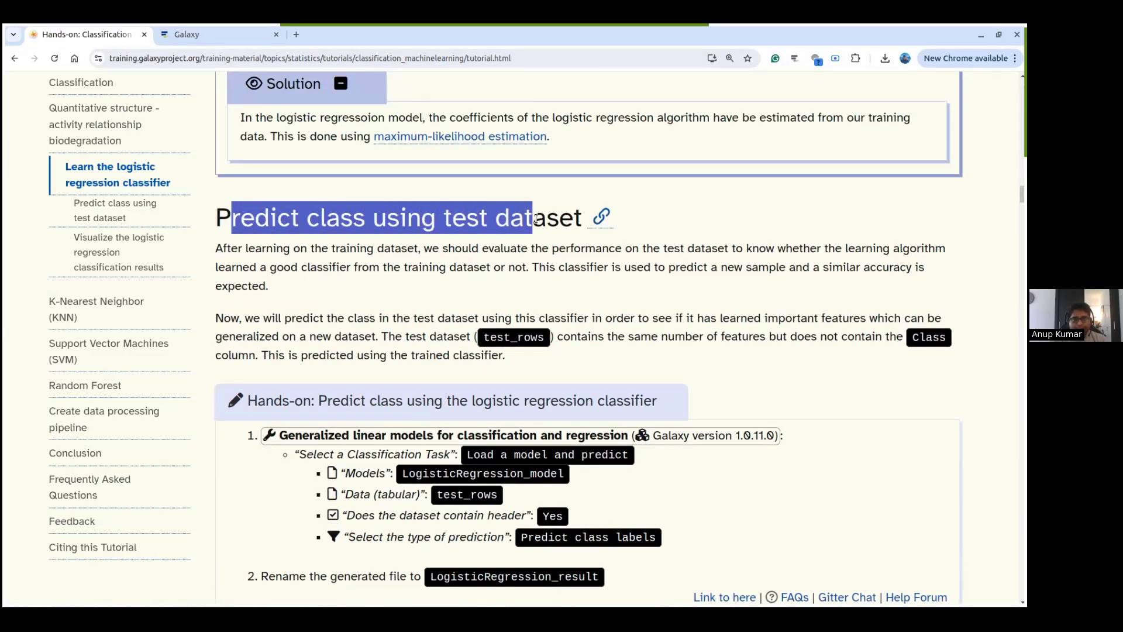
click(507, 266)
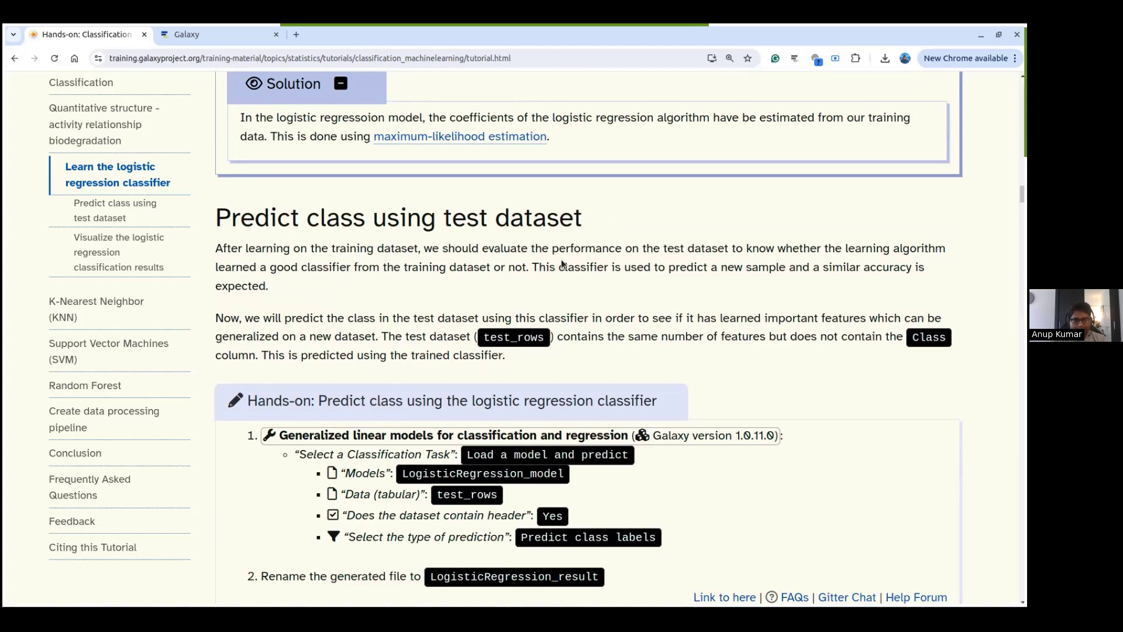
scroll(560, 259, down, 1)
- Copy the Generalized linear models tool name from the tutorial, open that tool in Galaxy and set its classification task to Load a model and predict
click(234, 36)
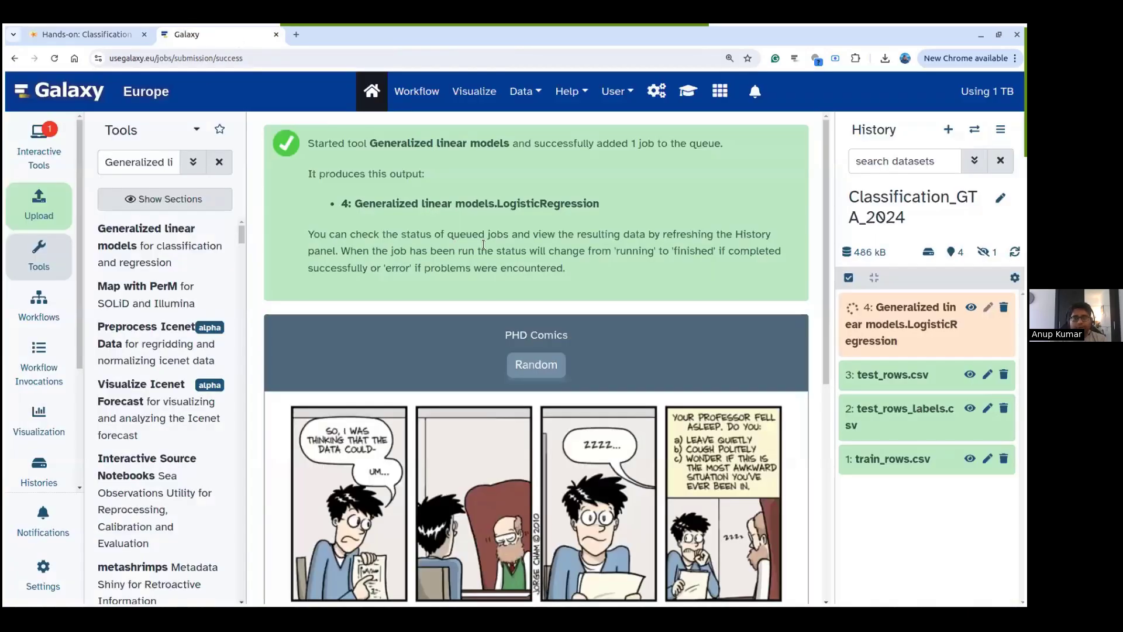
click(78, 34)
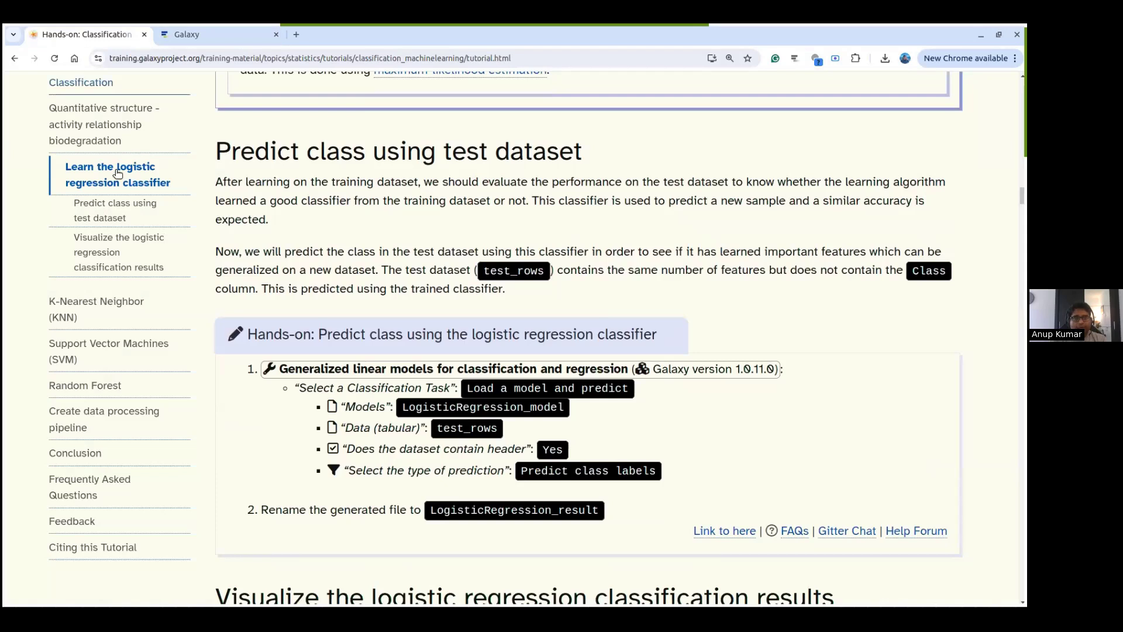
drag(276, 370, 630, 371)
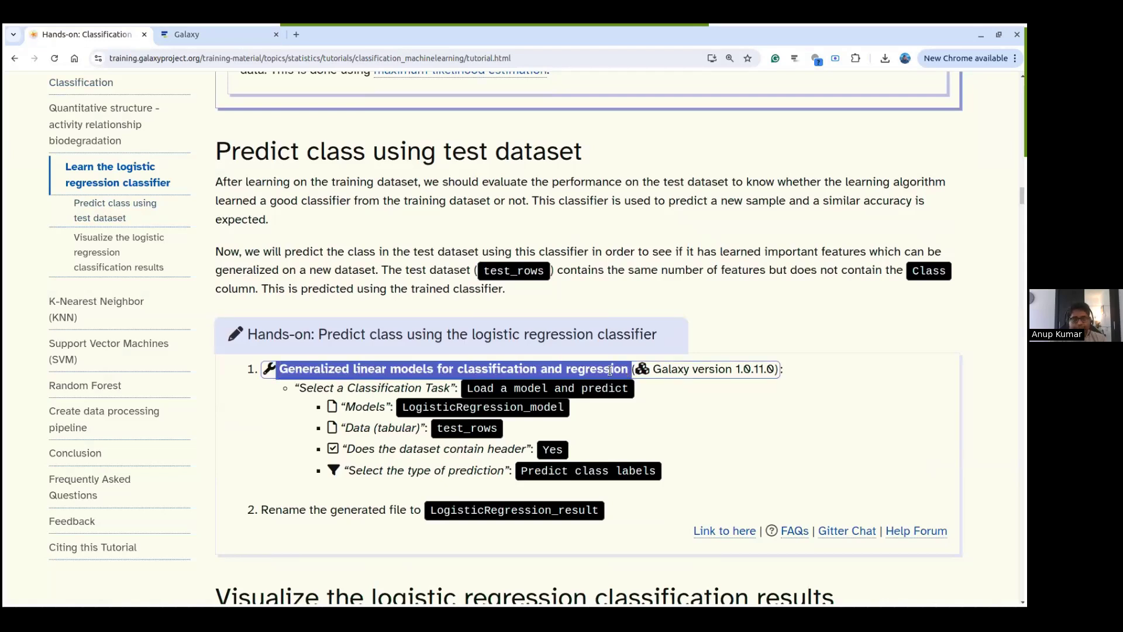
click(390, 258)
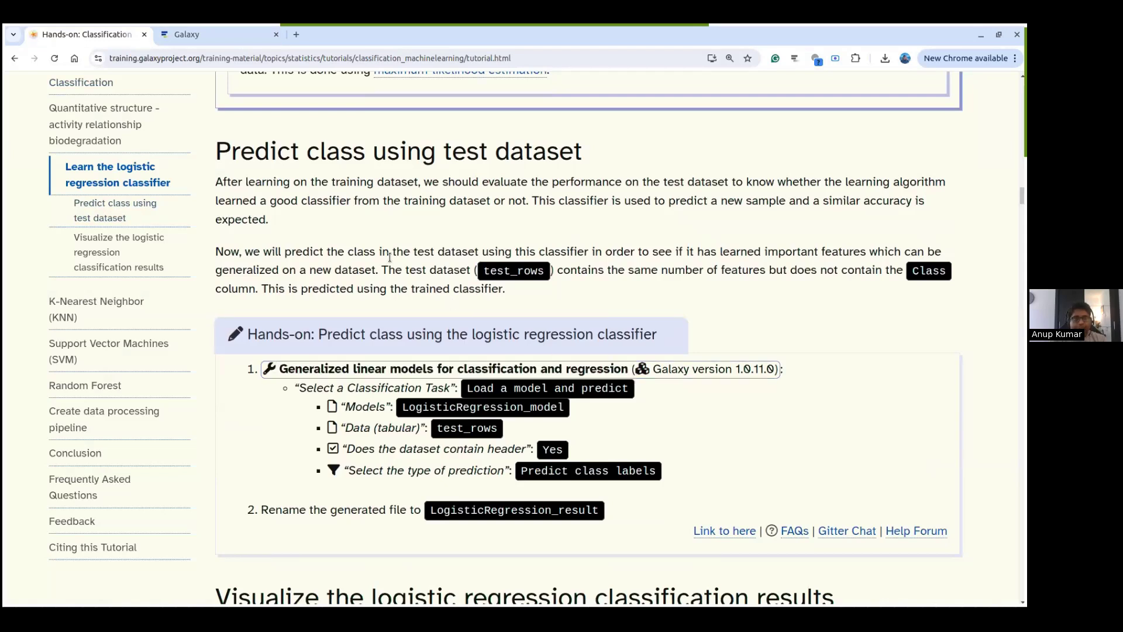
click(178, 33)
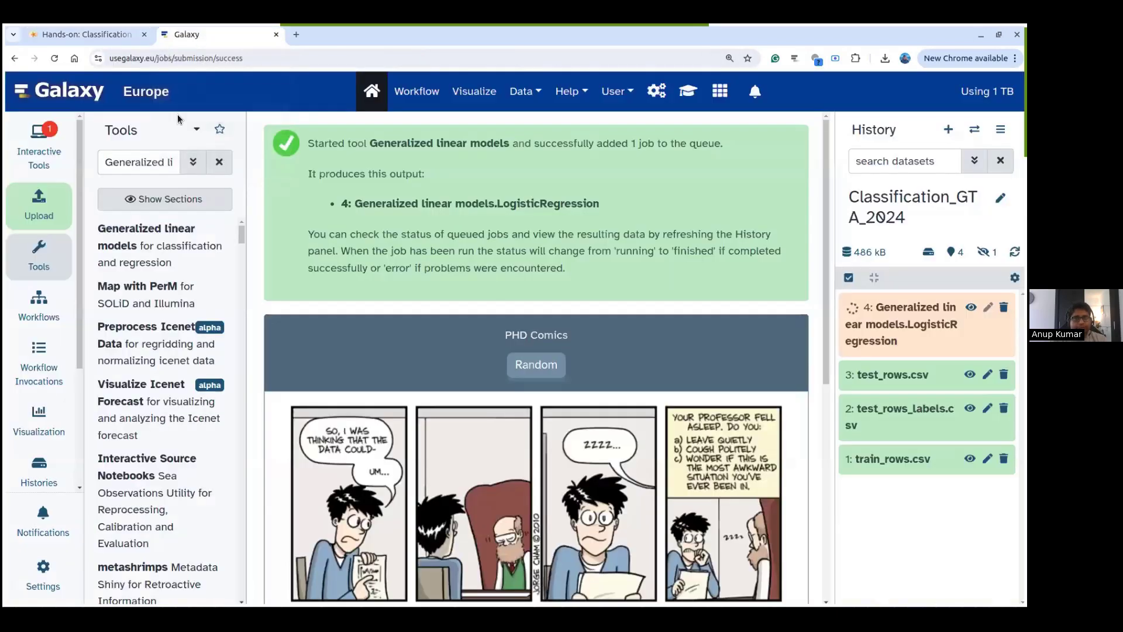
click(219, 161)
key(ctrl+v)
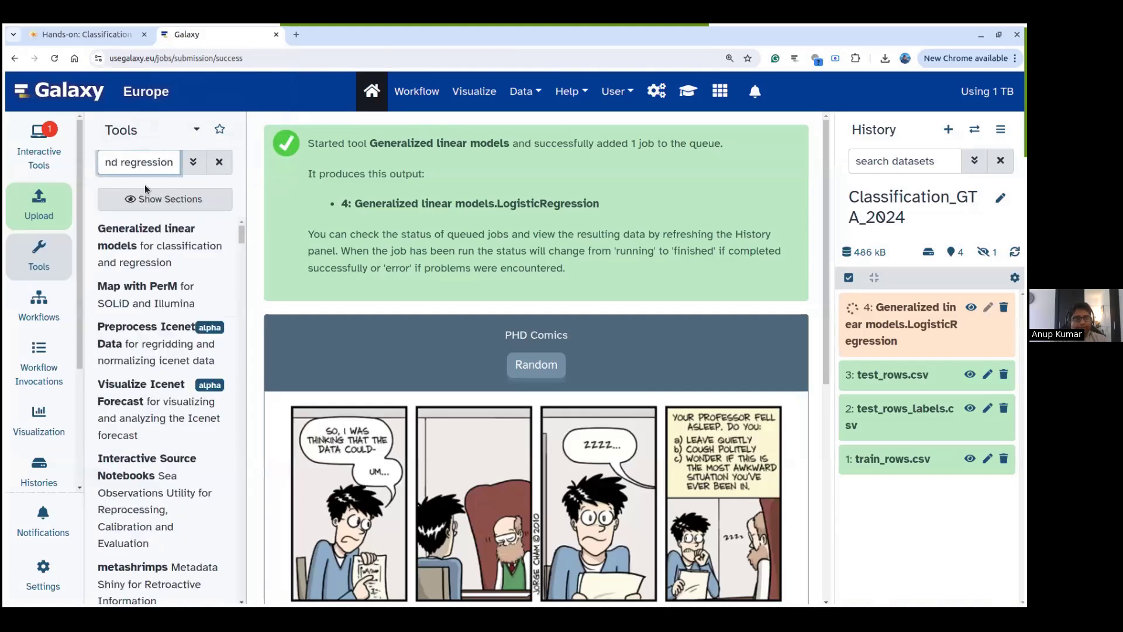
click(150, 237)
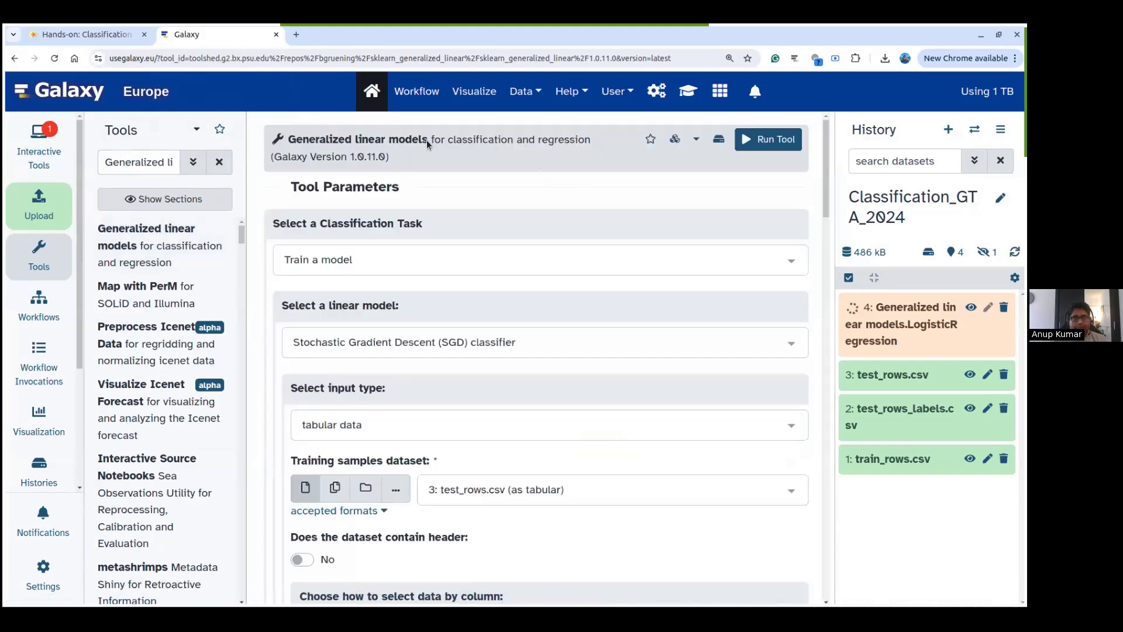
click(482, 257)
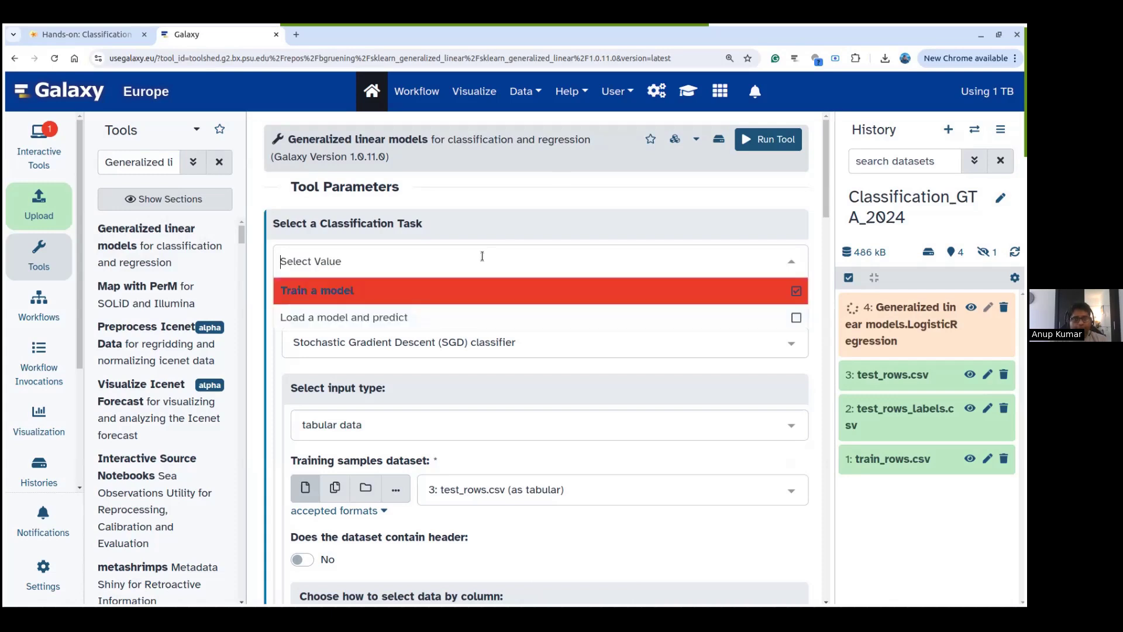
click(407, 318)
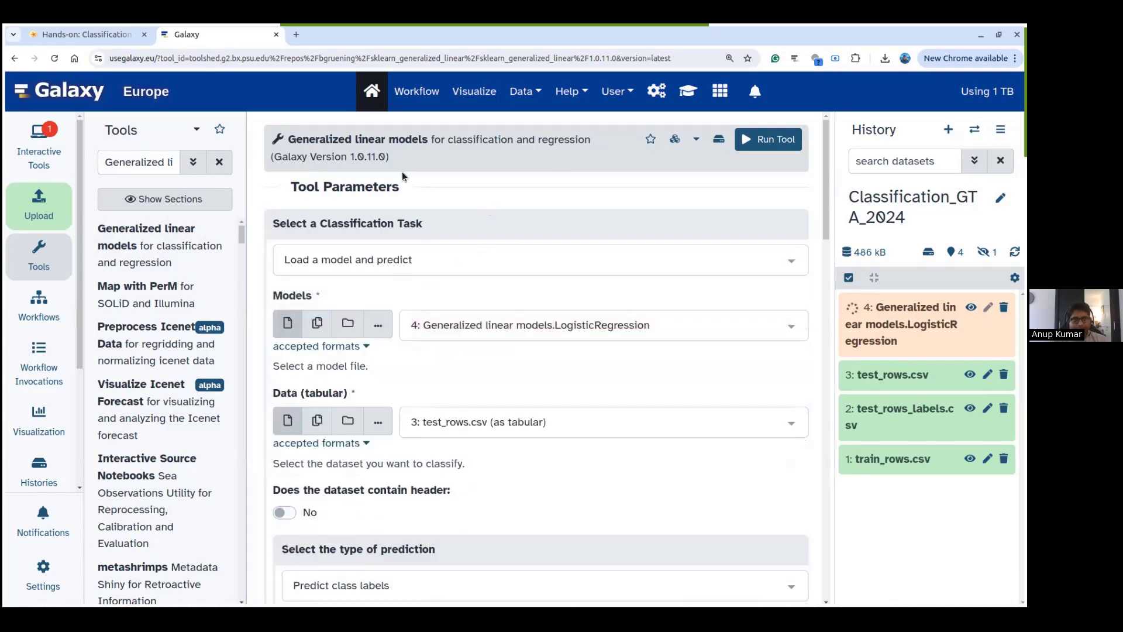
- Compare the Generalized linear models version shown in Galaxy with the version listed in the tutorial's prediction hands-on
click(80, 32)
scroll(525, 395, down, 1)
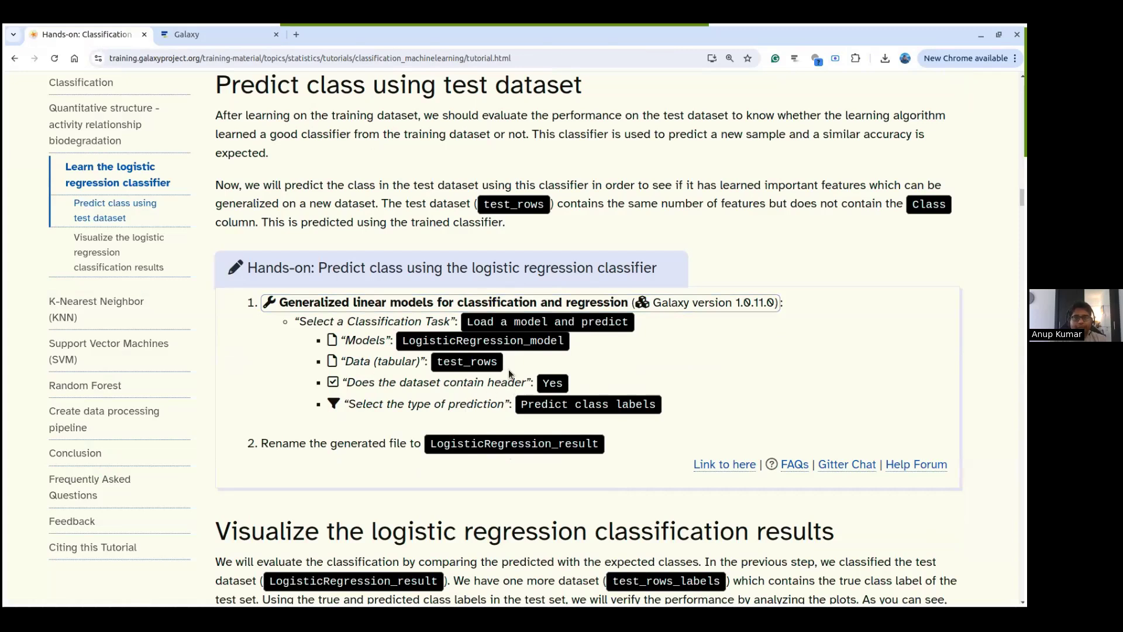
click(209, 36)
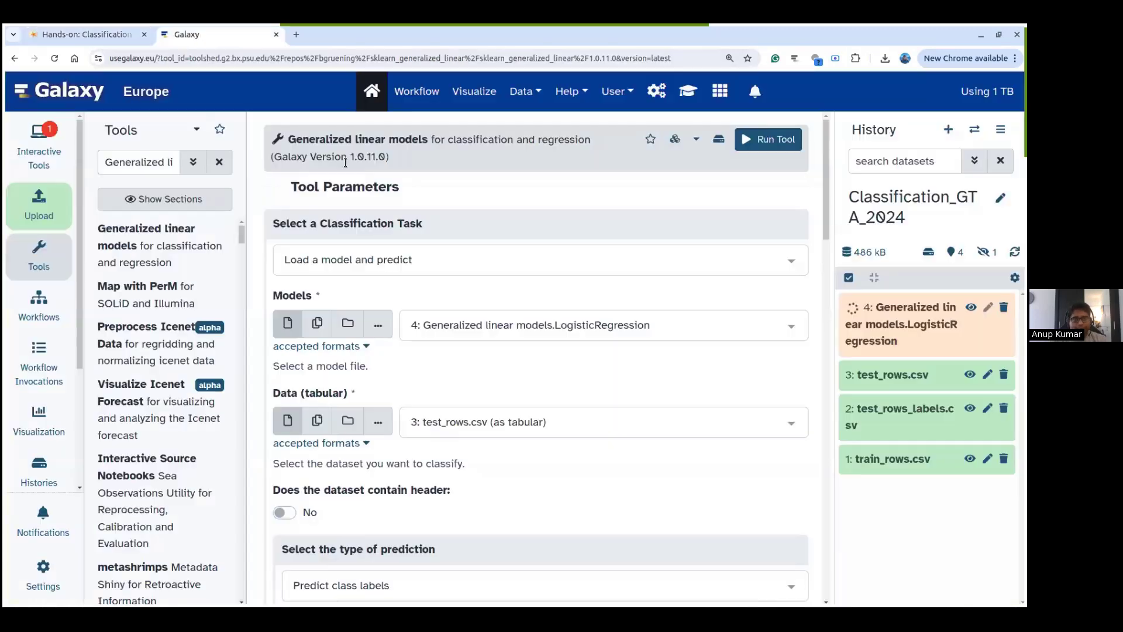
drag(300, 155, 387, 156)
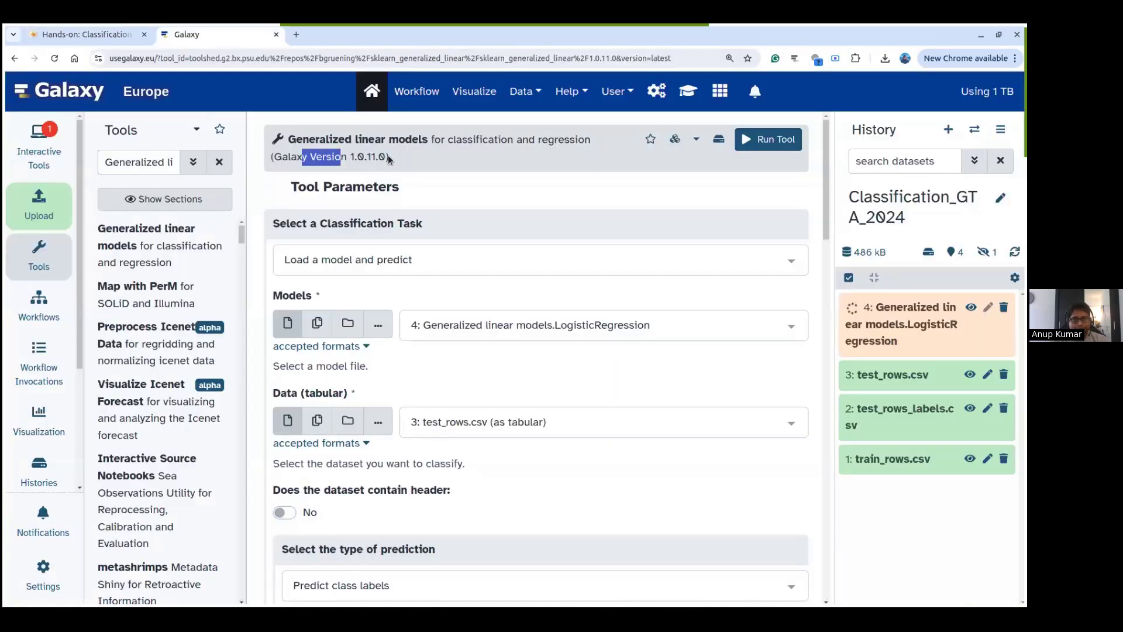
click(93, 34)
drag(681, 305, 770, 303)
click(717, 329)
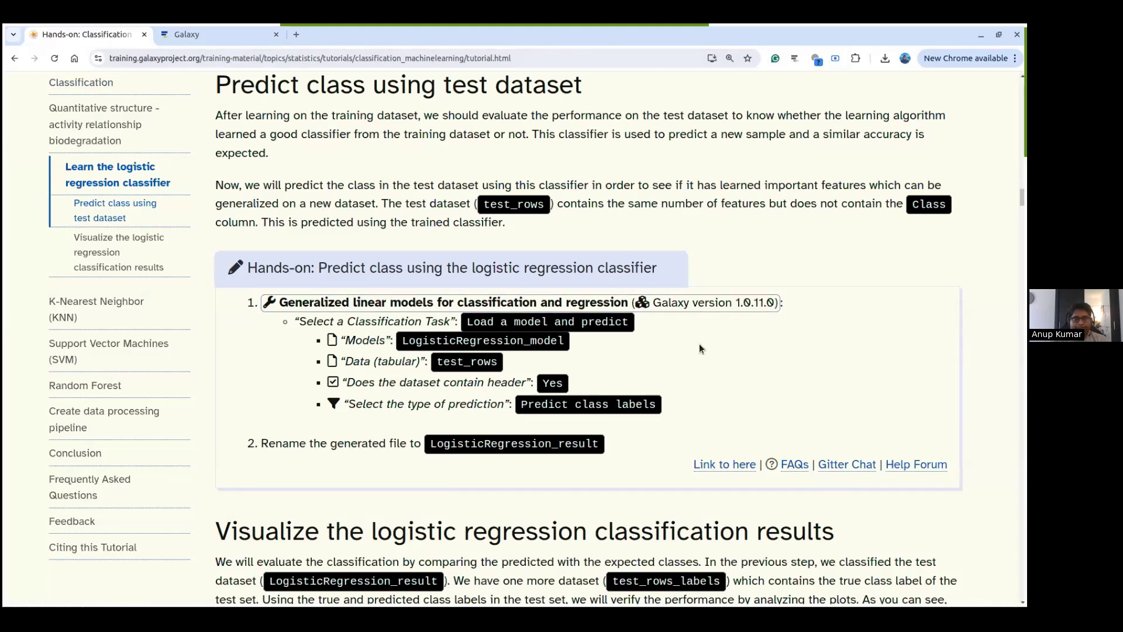
scroll(700, 349, down, 1)
click(228, 35)
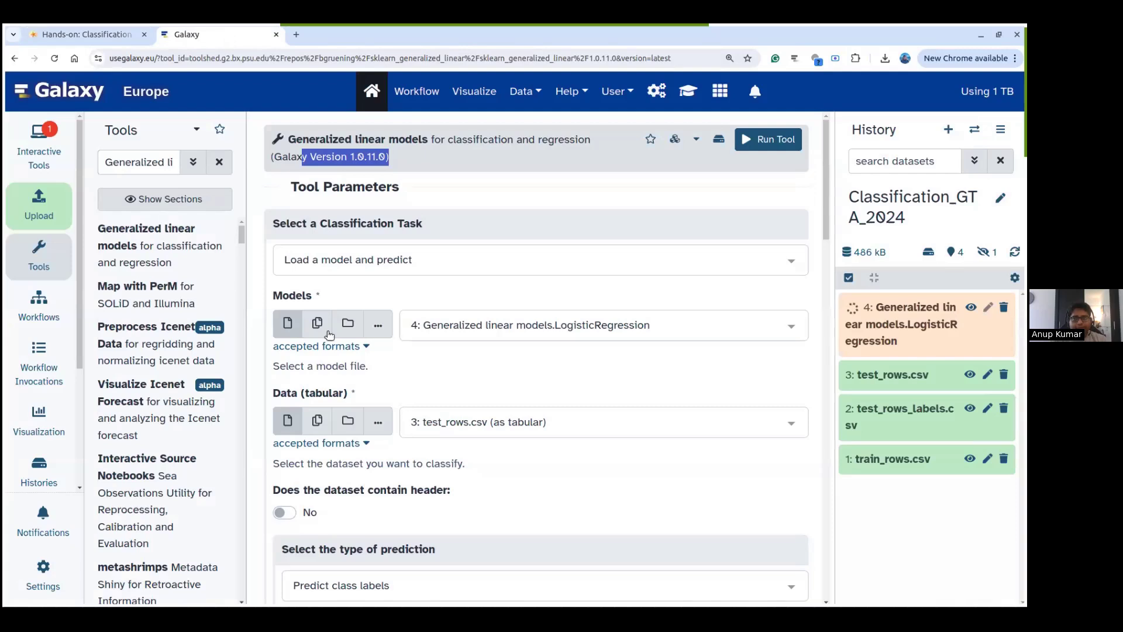
click(514, 292)
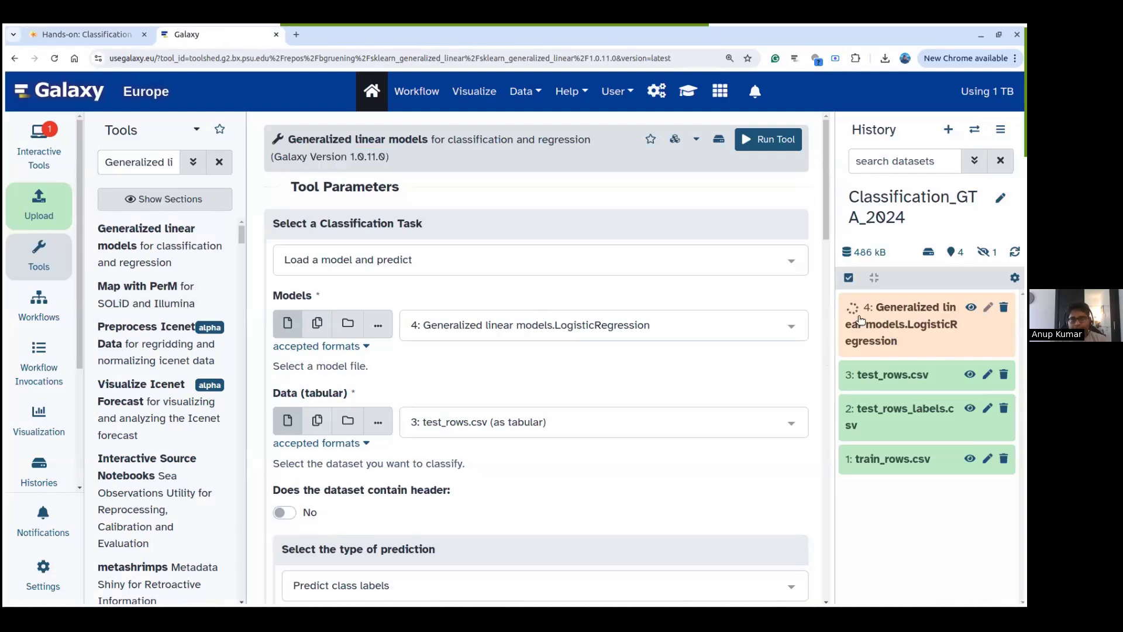
- Check the tutorial's model and test_rows data settings, then set the Galaxy tool's dataset header option to Yes
click(100, 35)
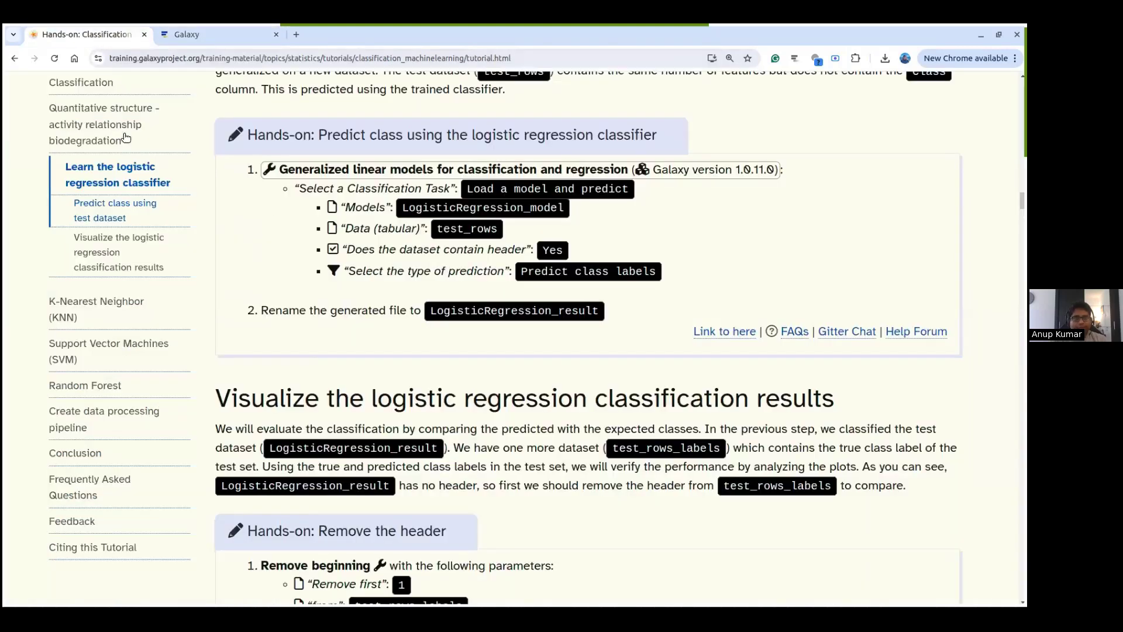
click(193, 35)
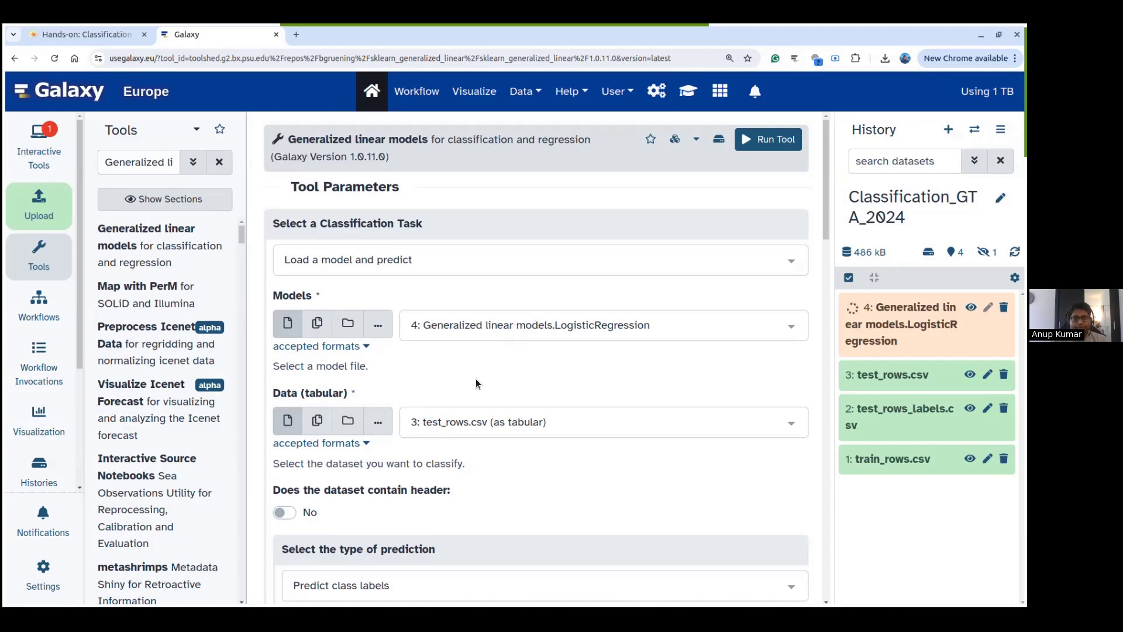
click(99, 35)
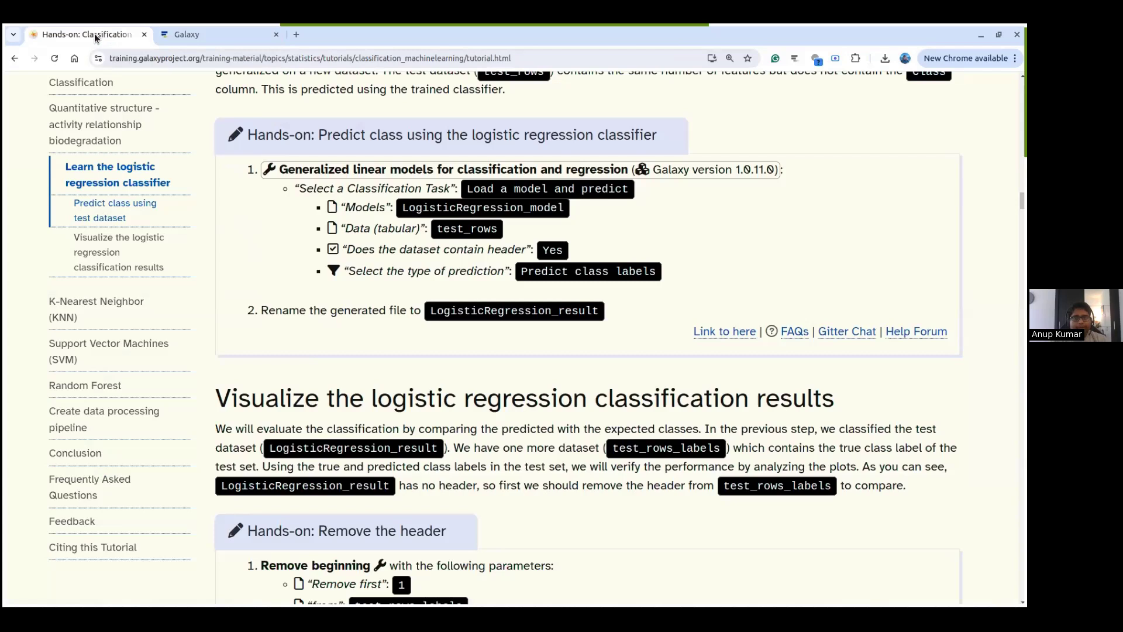
double_click(462, 233)
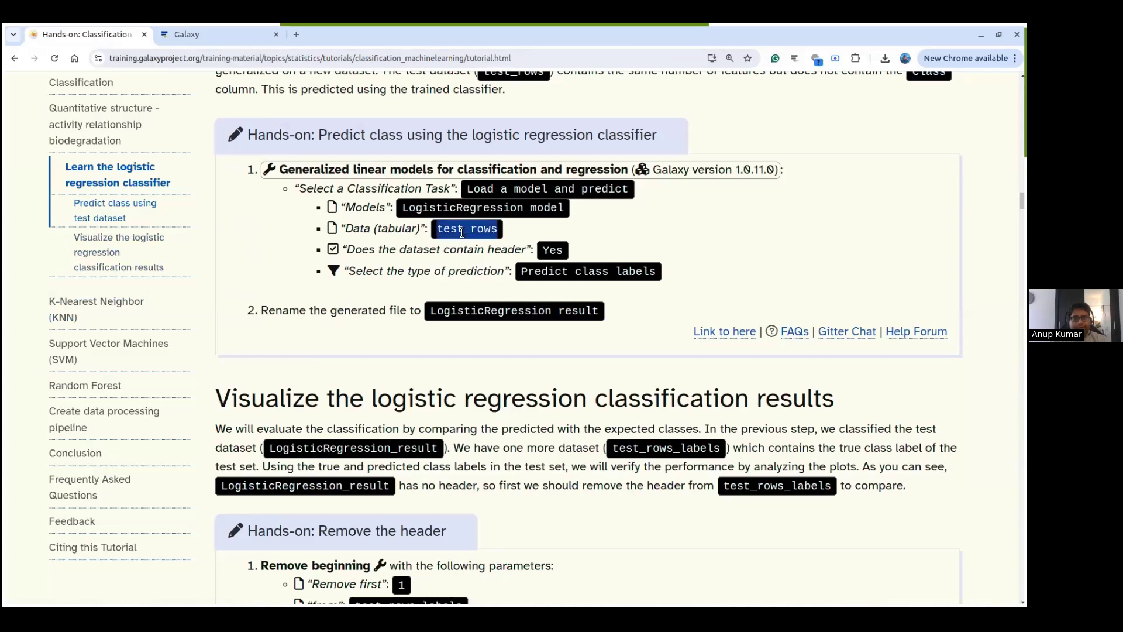
click(198, 37)
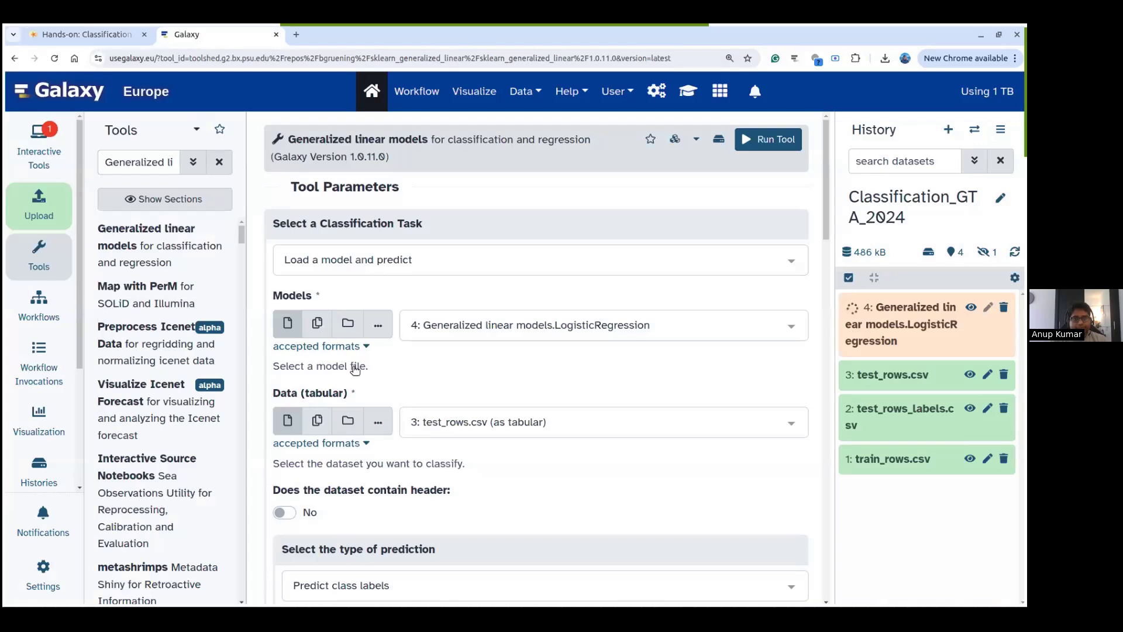
scroll(466, 433, down, 1)
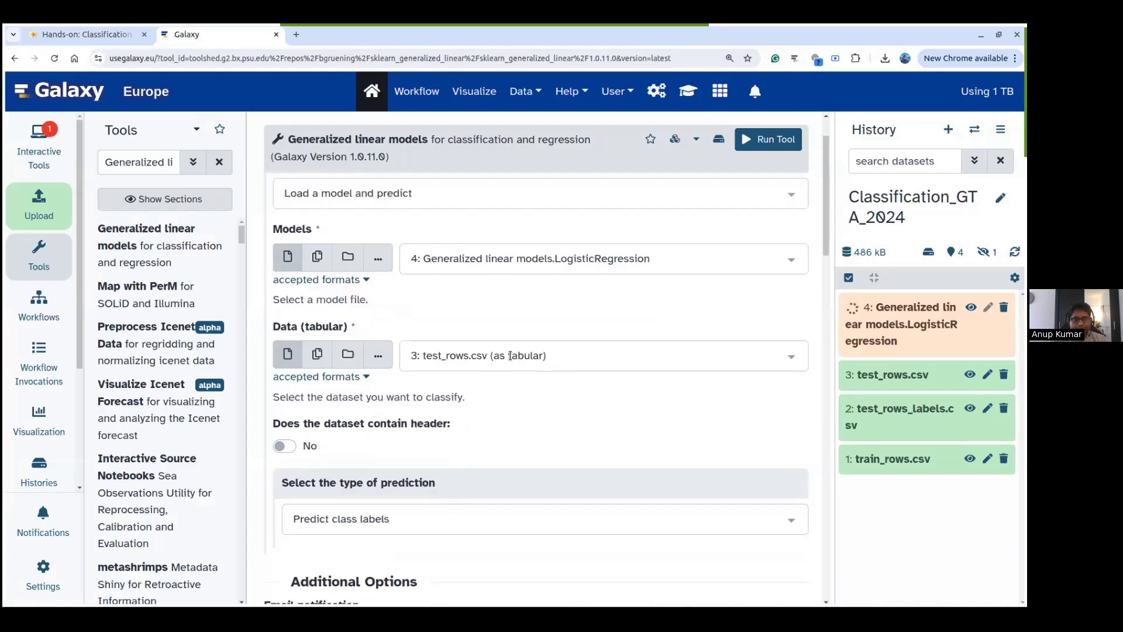
click(285, 445)
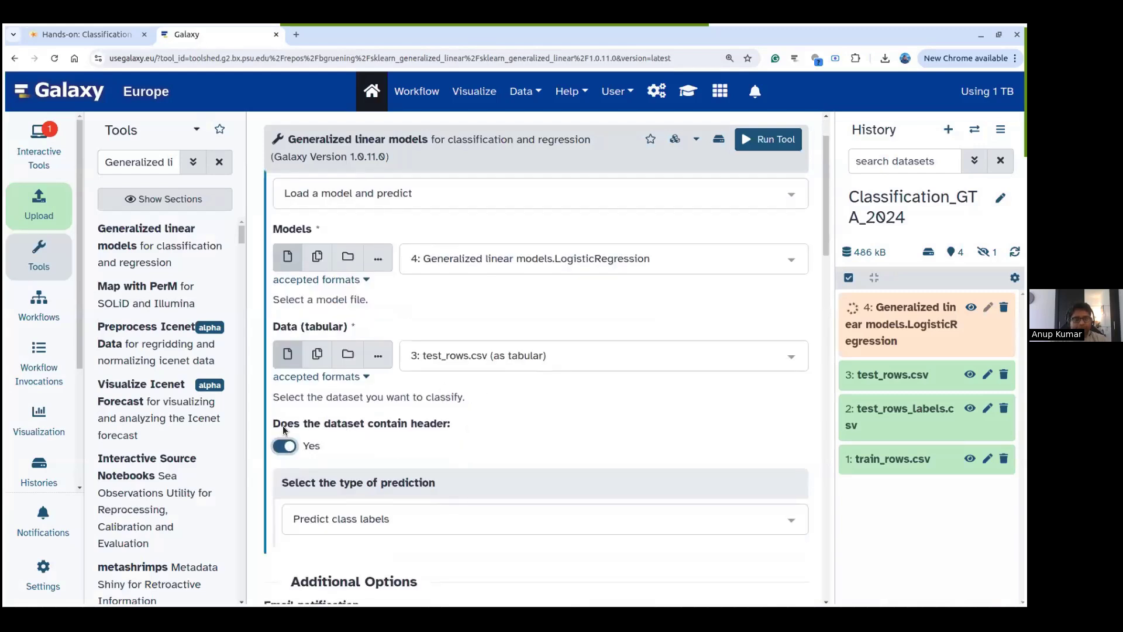
- Check the tutorial's prediction type, Predict class labels, against the Galaxy form and run the tool on test_rows.csv with the logistic regression model
click(93, 35)
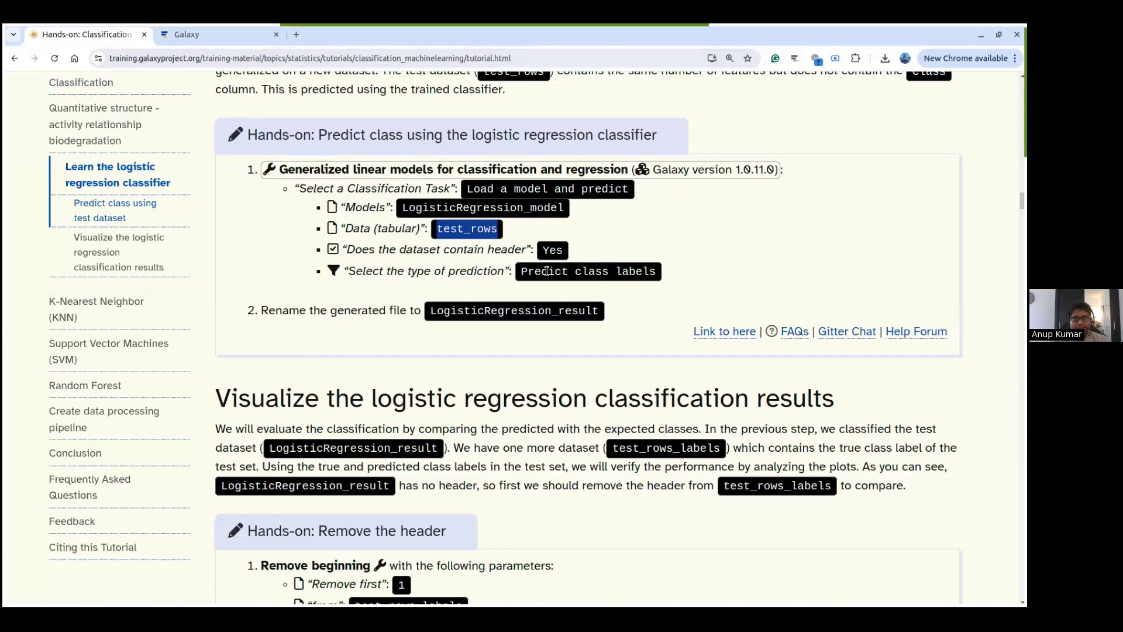
click(174, 36)
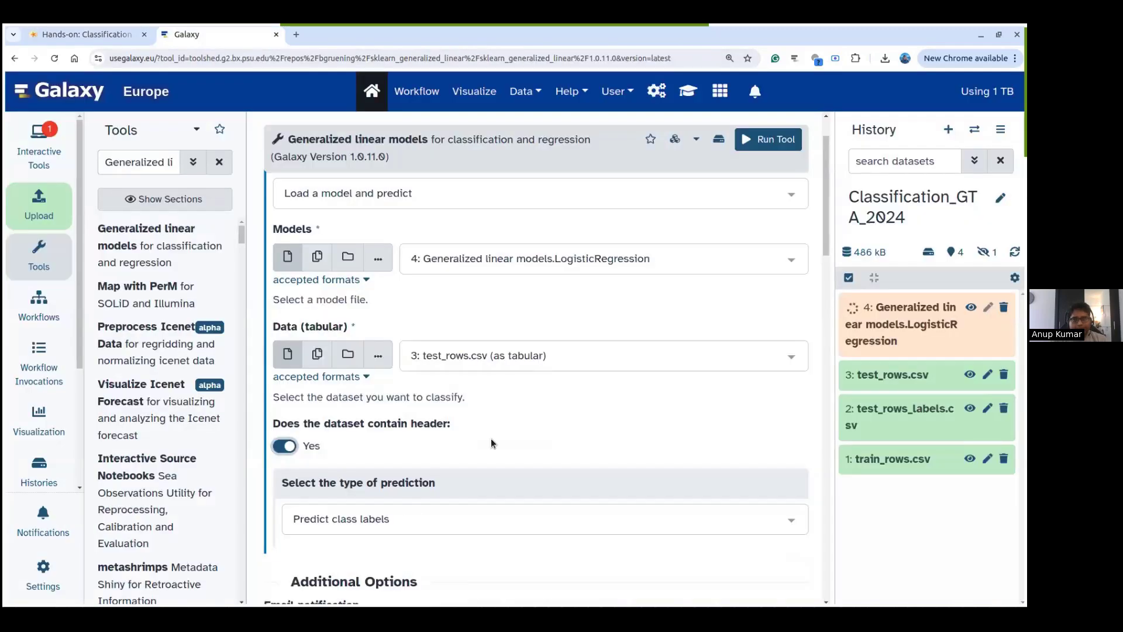
scroll(568, 420, down, 1)
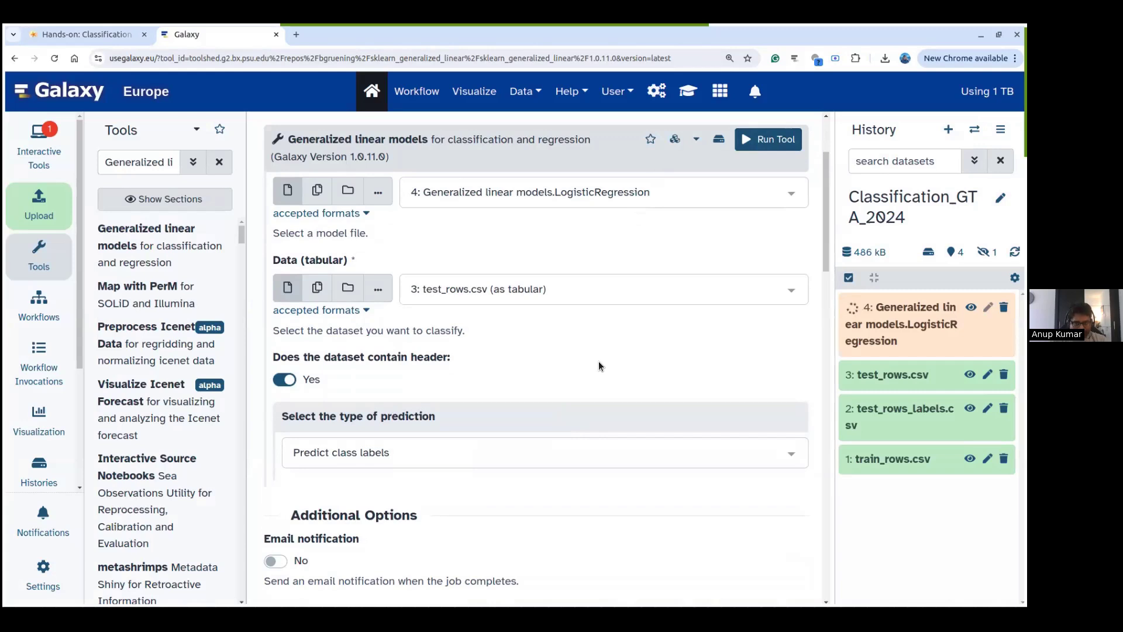
scroll(598, 360, up, 2)
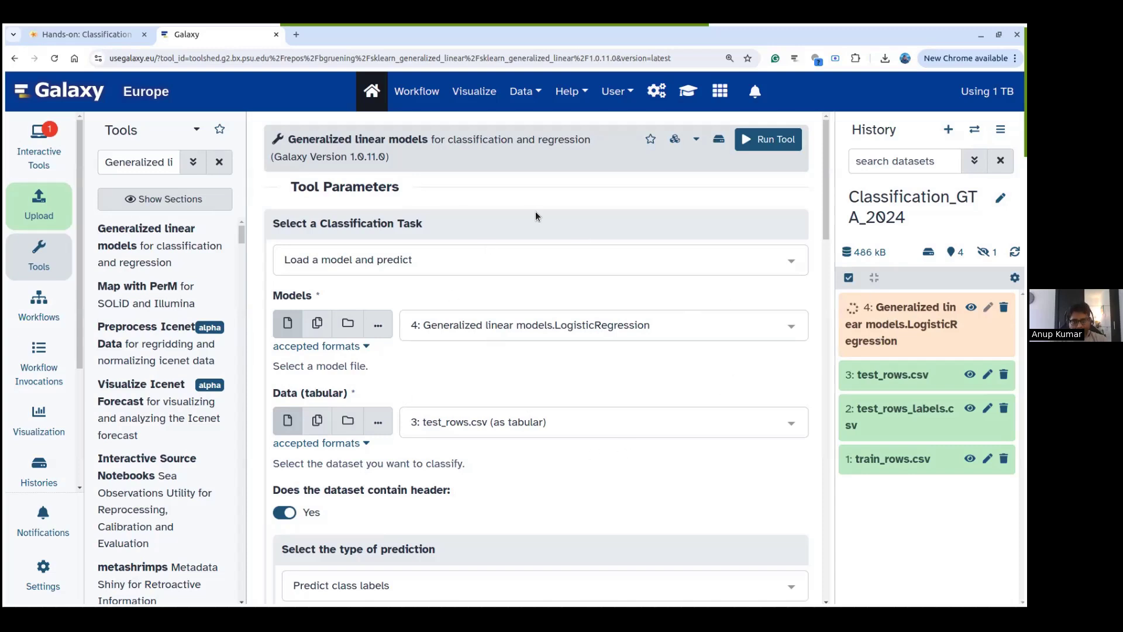
click(765, 138)
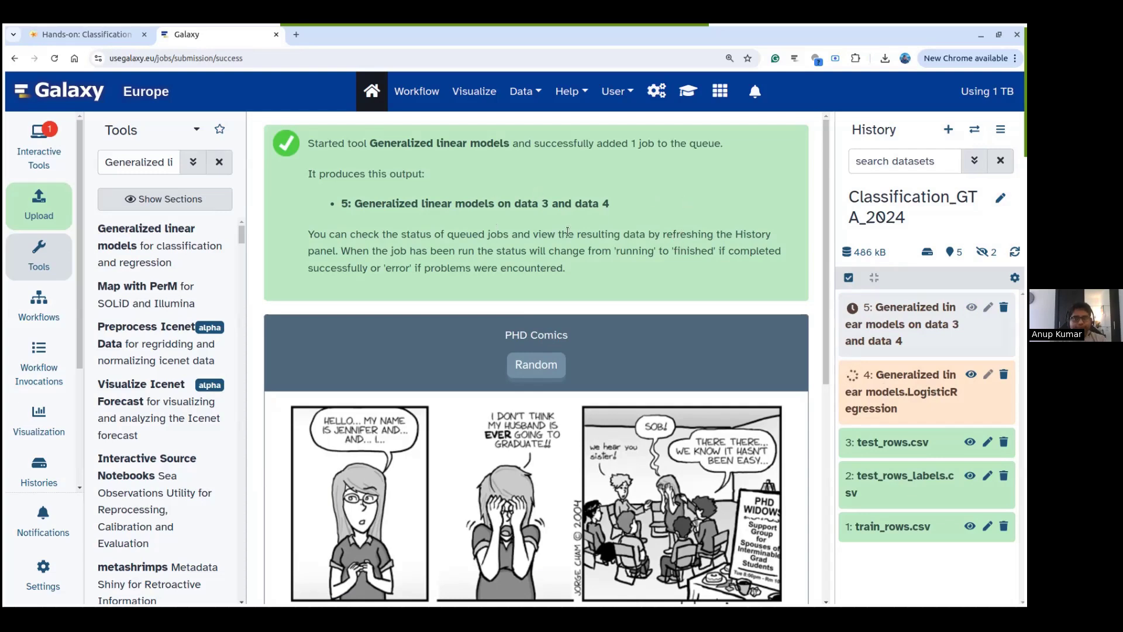
- Review the tutorial's training and prediction sections, then examine the "Visualize the logistic regression classification results" section
click(107, 37)
scroll(707, 265, down, 3)
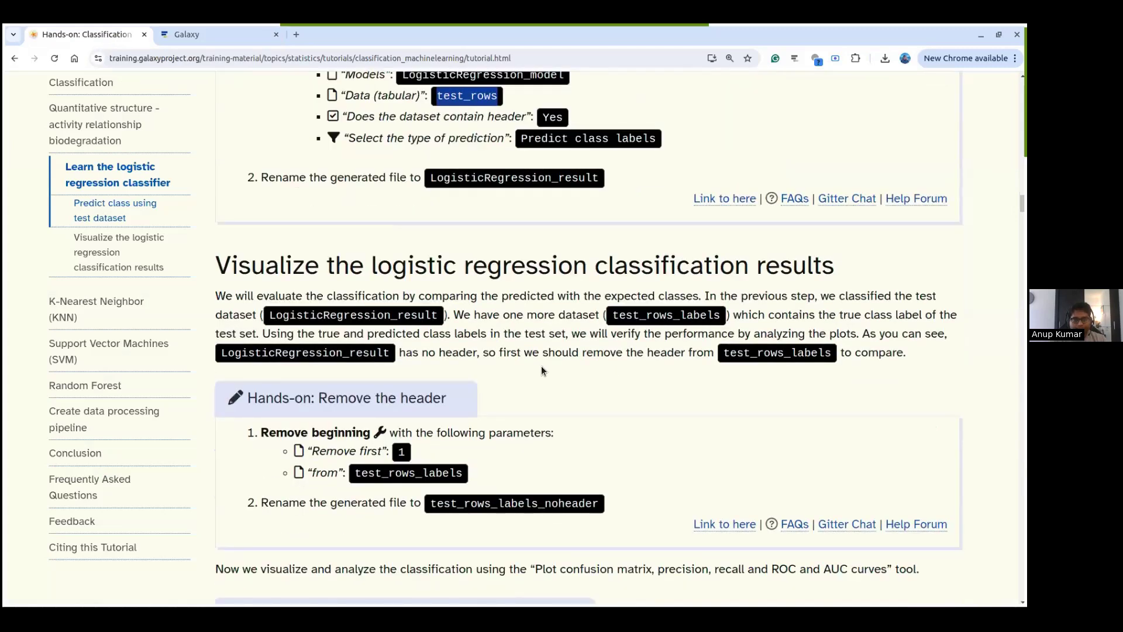
click(541, 366)
scroll(543, 367, up, 4)
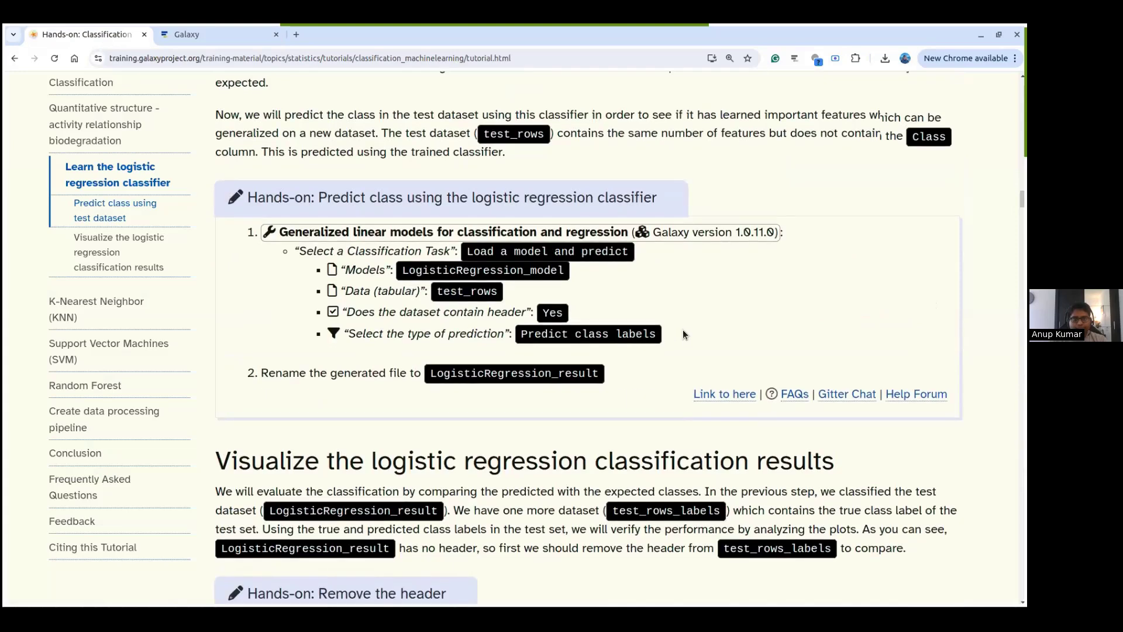
scroll(720, 287, up, 3)
scroll(702, 293, up, 5)
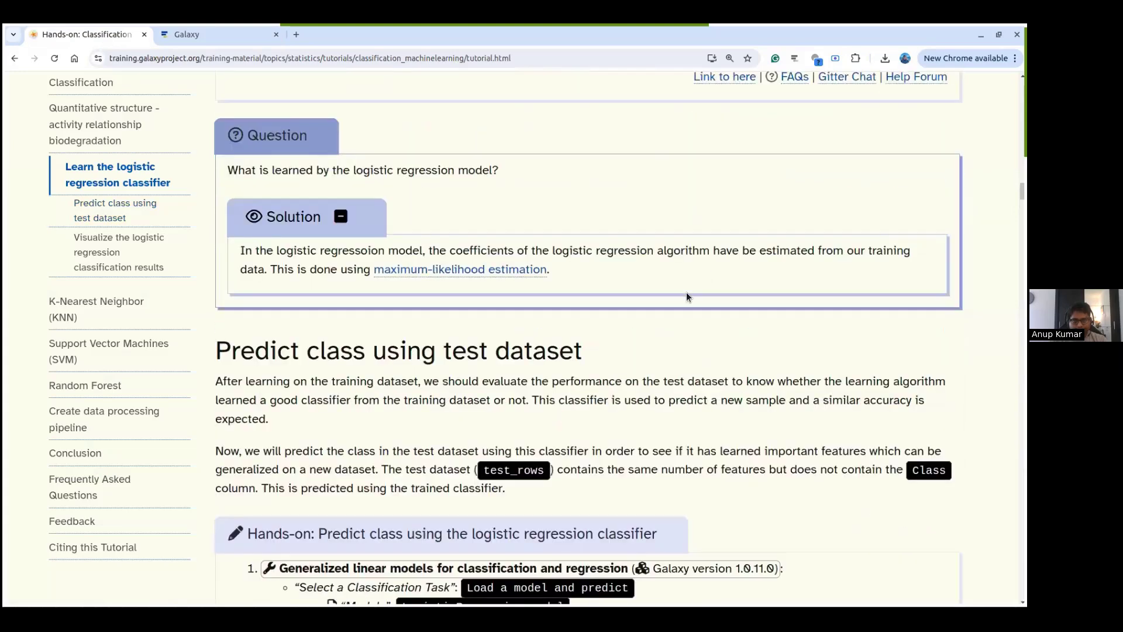
scroll(665, 333, up, 7)
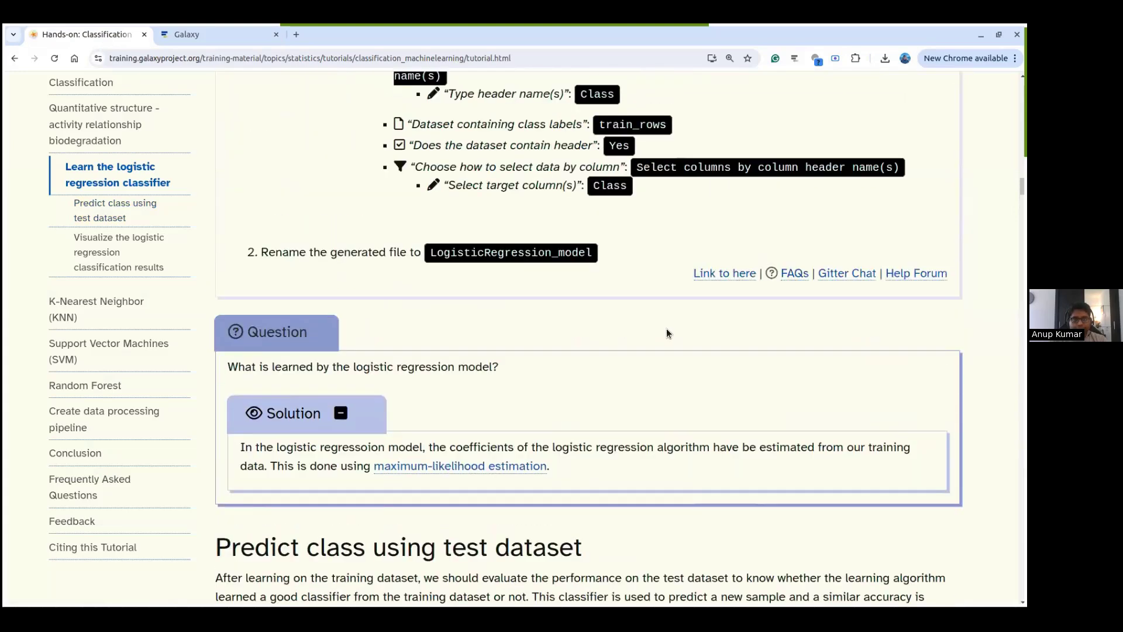
scroll(634, 346, up, 8)
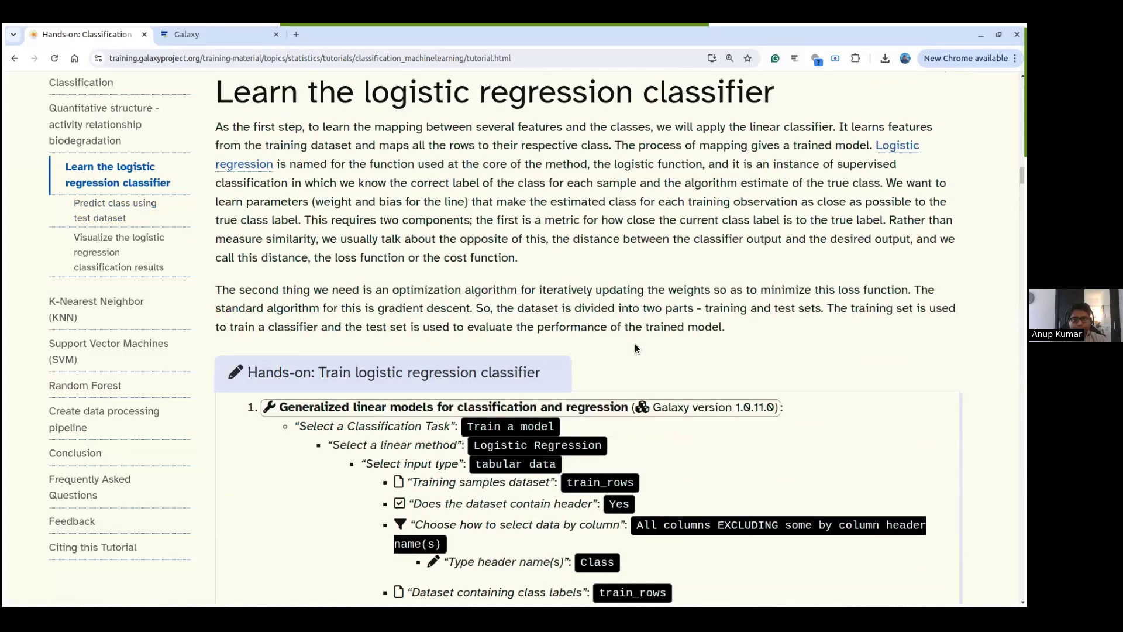
scroll(629, 347, down, 10)
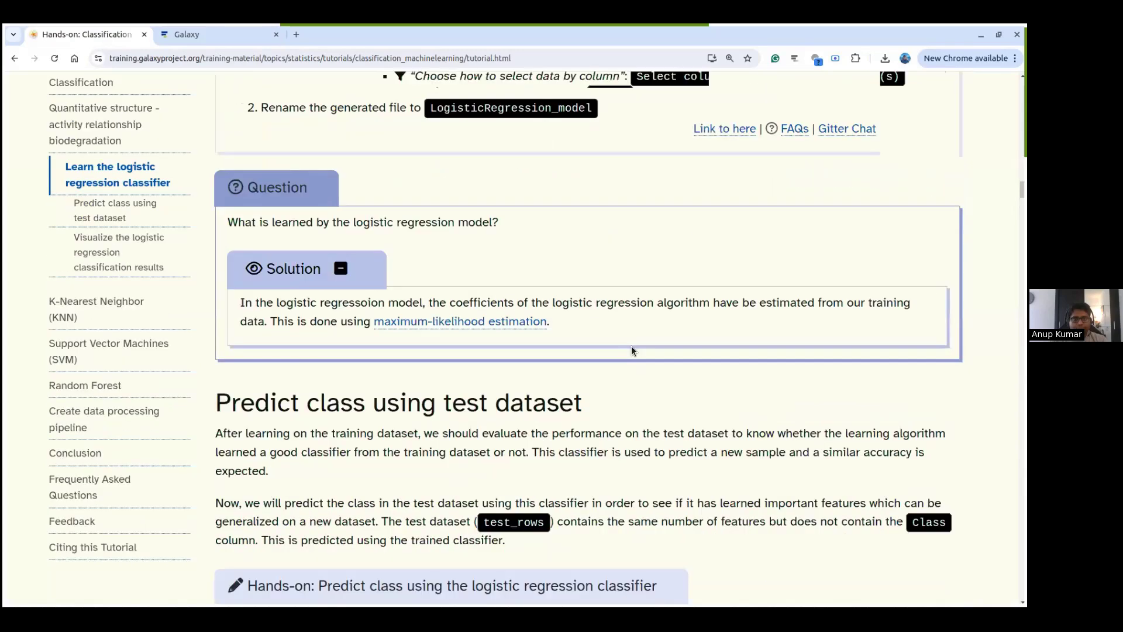
scroll(630, 346, down, 8)
scroll(579, 375, down, 2)
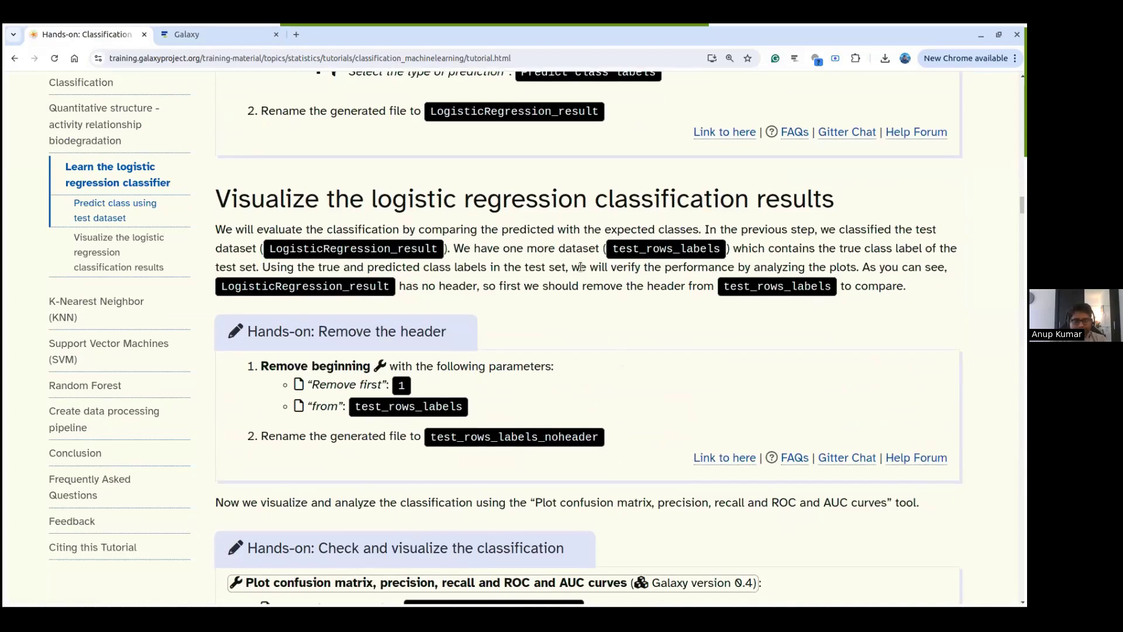
drag(250, 206, 718, 201)
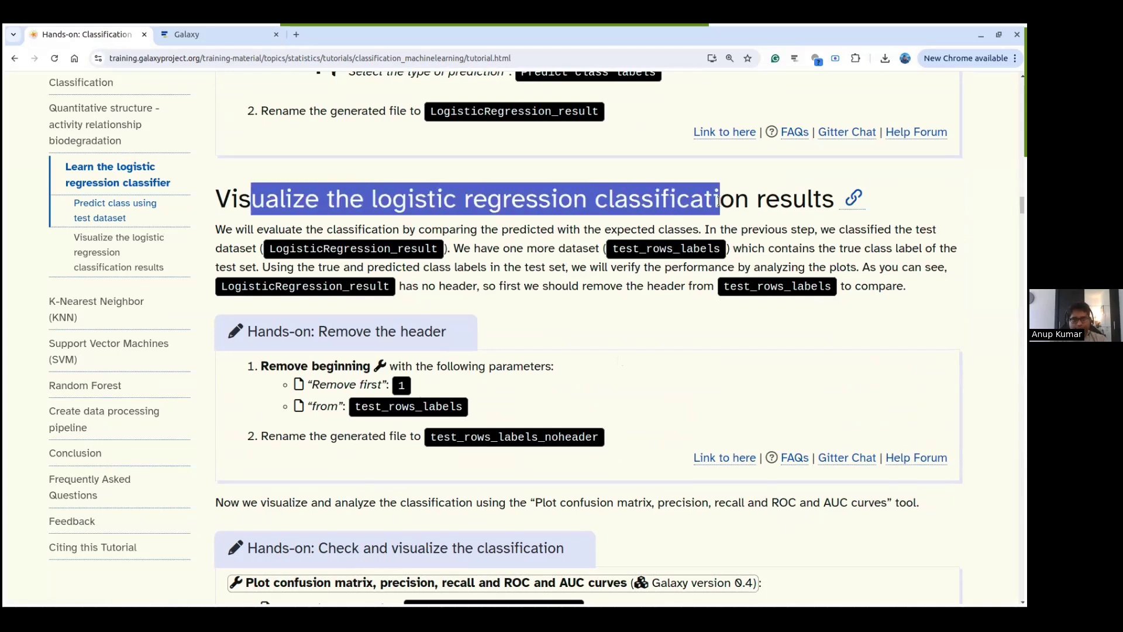
- Review the tutorial's note on the true class labels, then inspect the details of test_rows_labels.csv in the Galaxy history
double_click(797, 201)
click(556, 250)
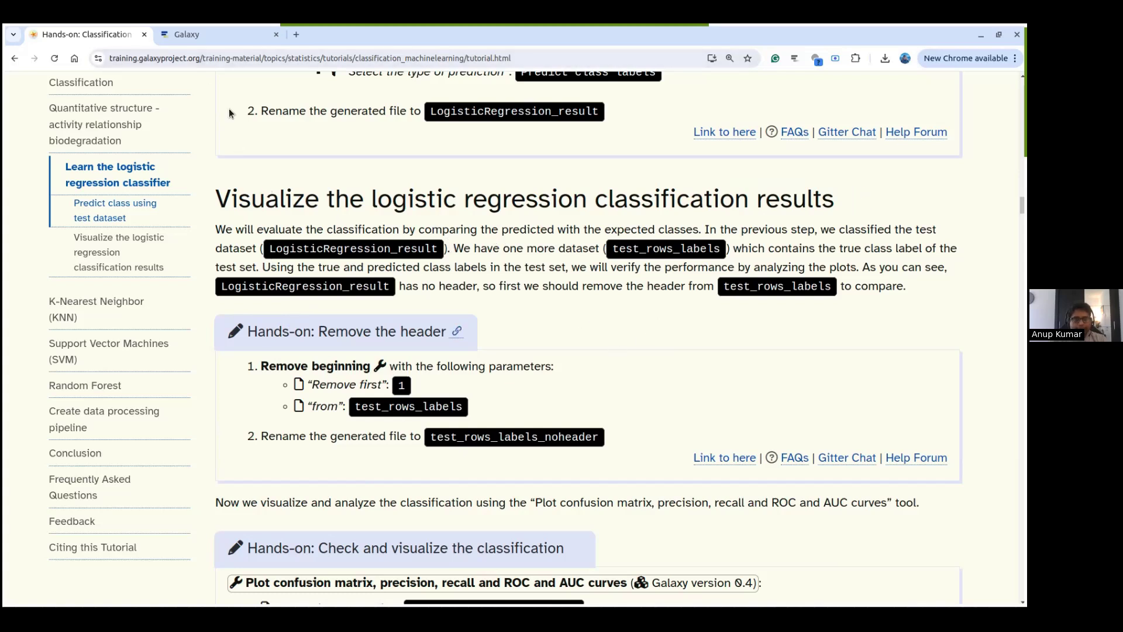
click(199, 36)
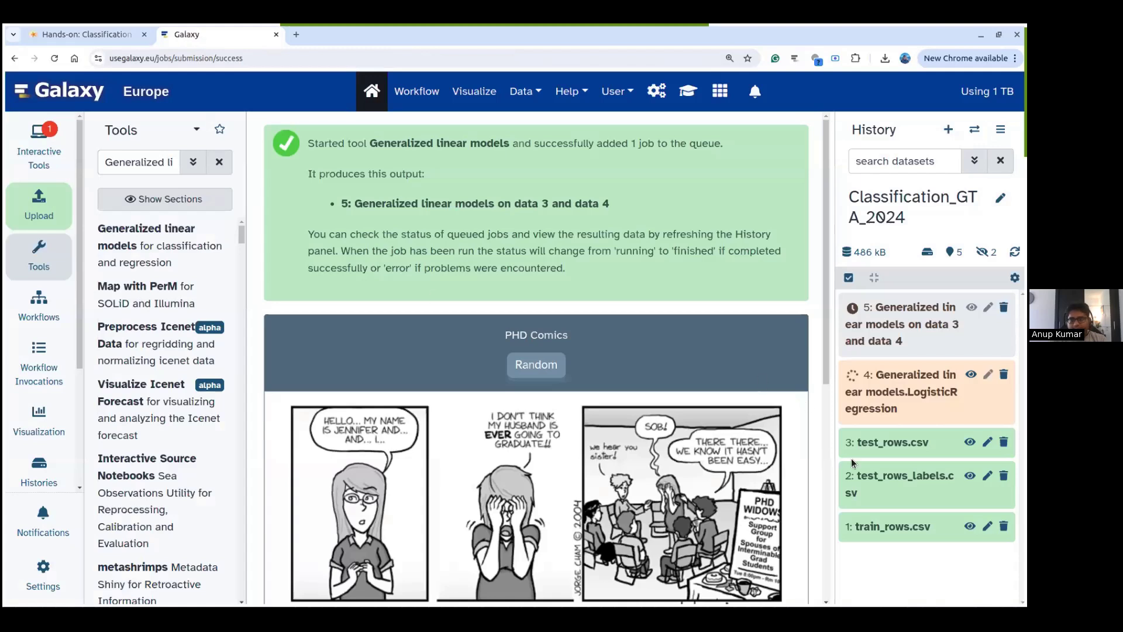
click(890, 471)
scroll(890, 469, down, 2)
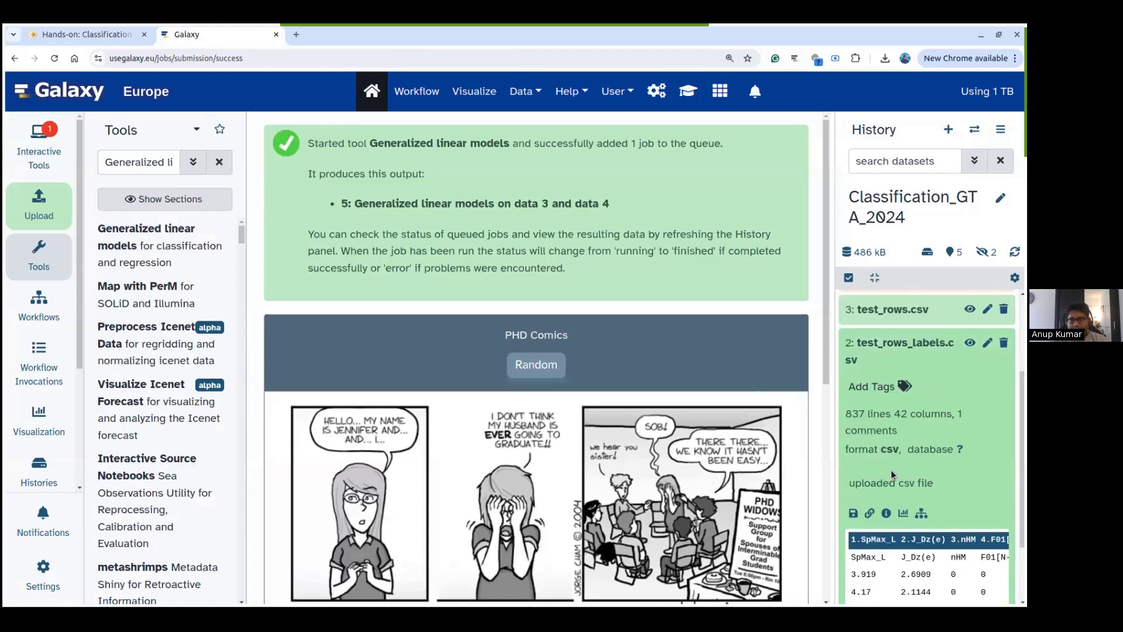
scroll(890, 470, down, 1)
scroll(915, 467, up, 3)
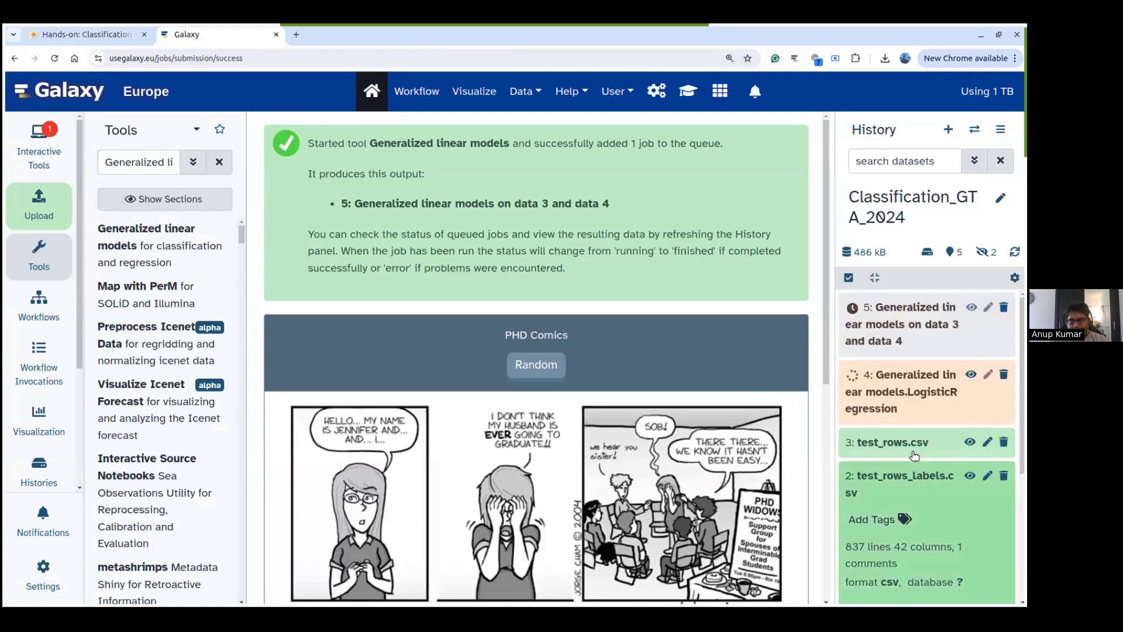
- Copy the tool name Remove beginning from the tutorial, search for it in Galaxy and open the tool
click(91, 39)
drag(262, 366, 368, 366)
key(ctrl+c)
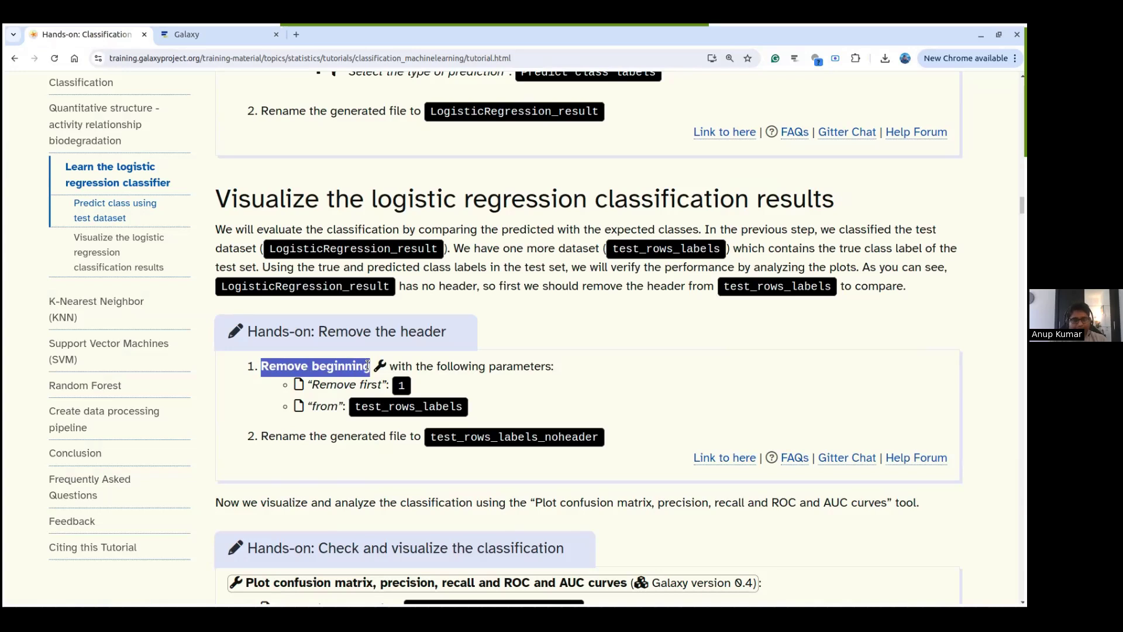
click(216, 31)
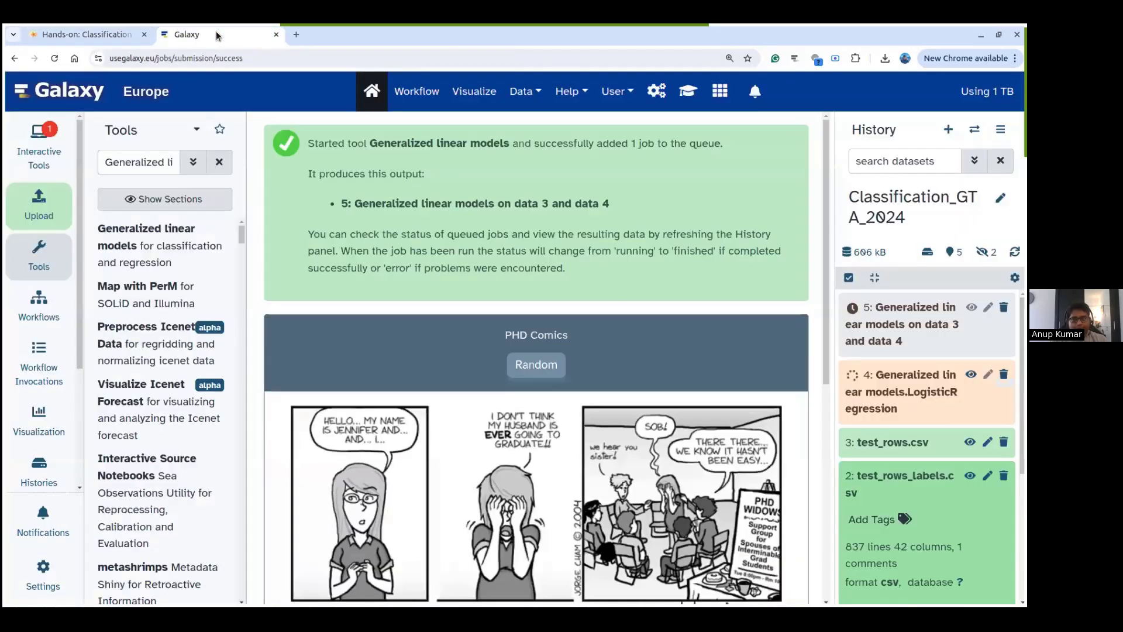
click(219, 162)
key(ctrl+v)
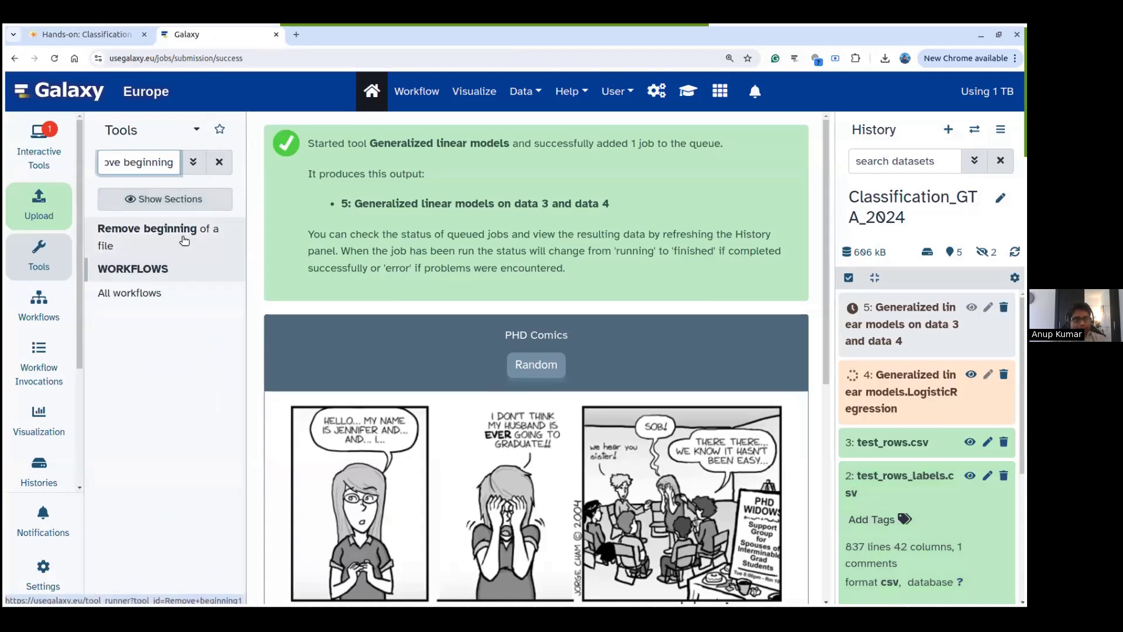
click(184, 239)
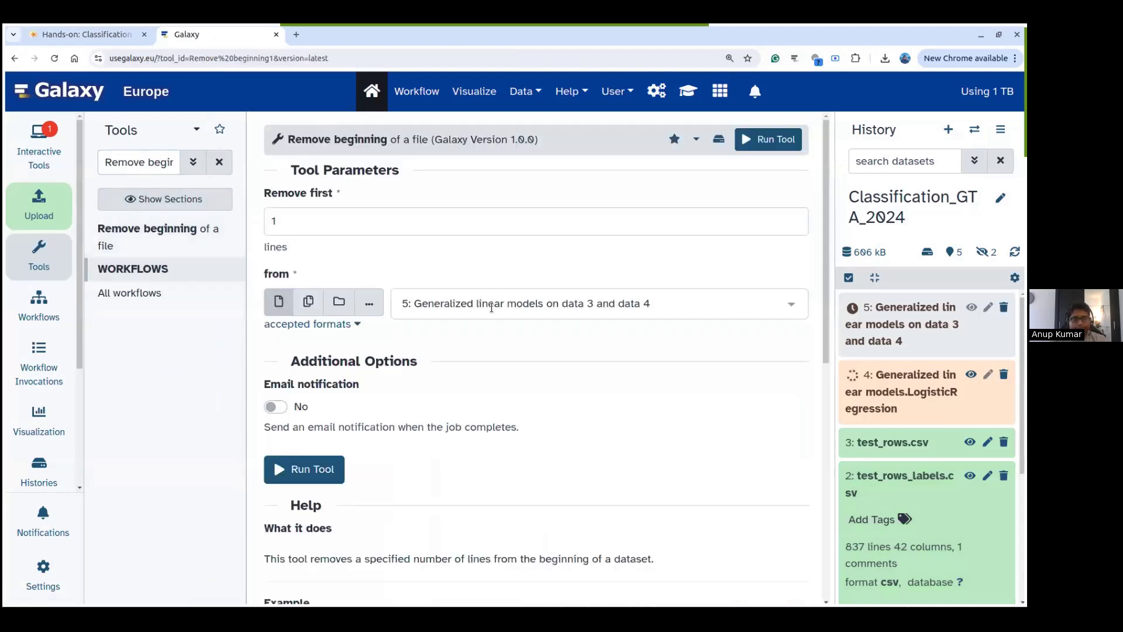
- Run Remove beginning on test_rows_labels.csv to remove the first 1 line, checking the parameters against the tutorial
click(491, 304)
click(473, 388)
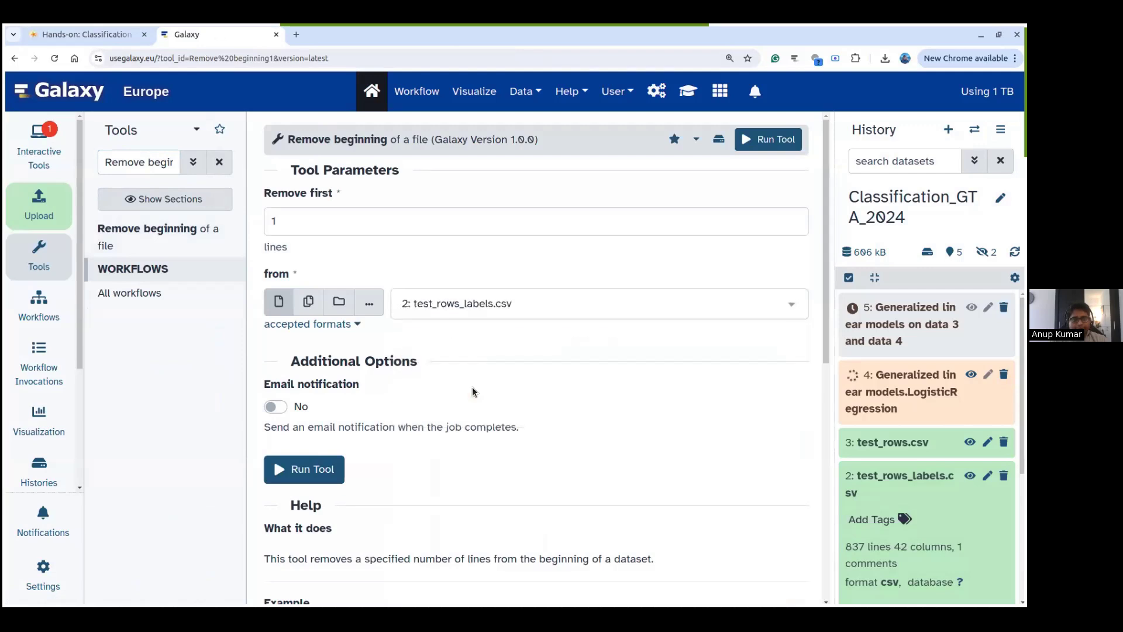
click(110, 35)
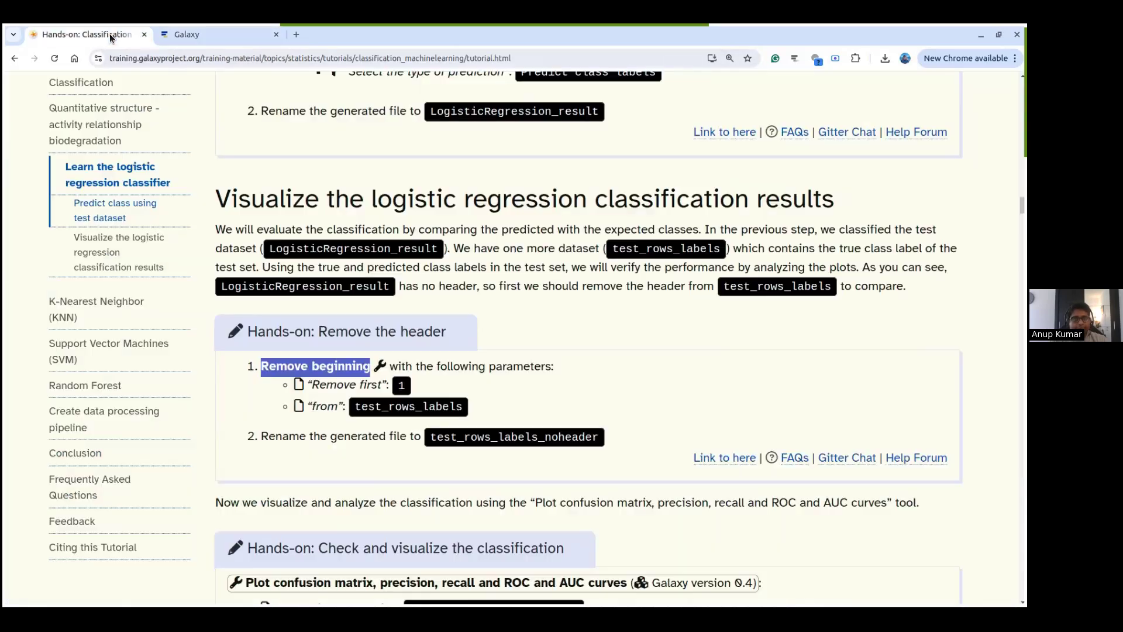
double_click(444, 406)
click(193, 33)
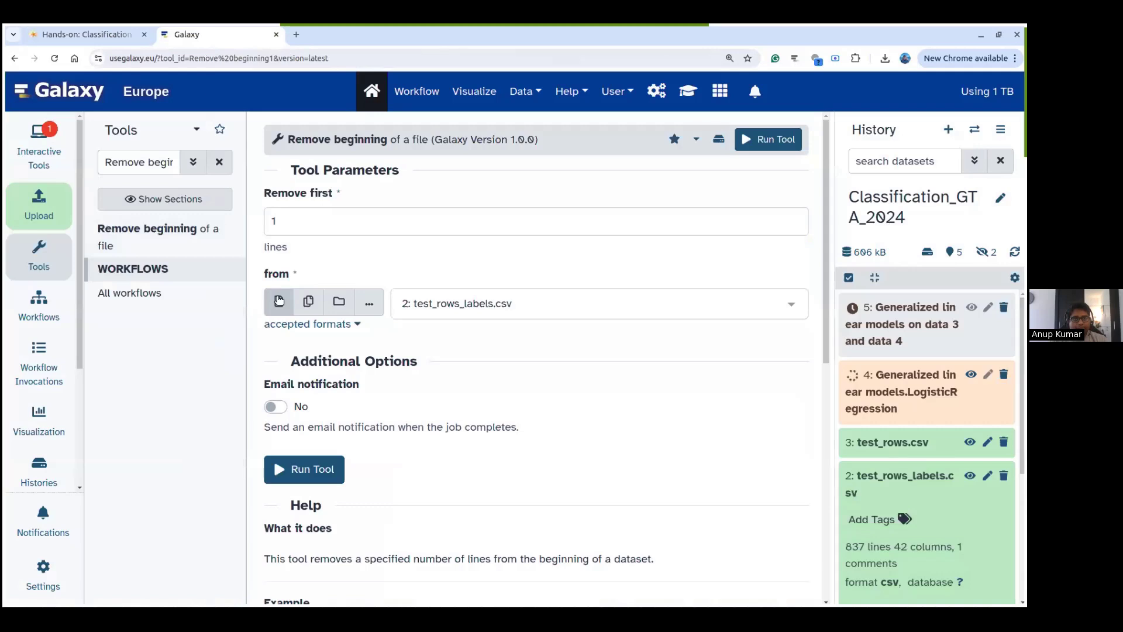
click(386, 221)
click(389, 257)
click(301, 467)
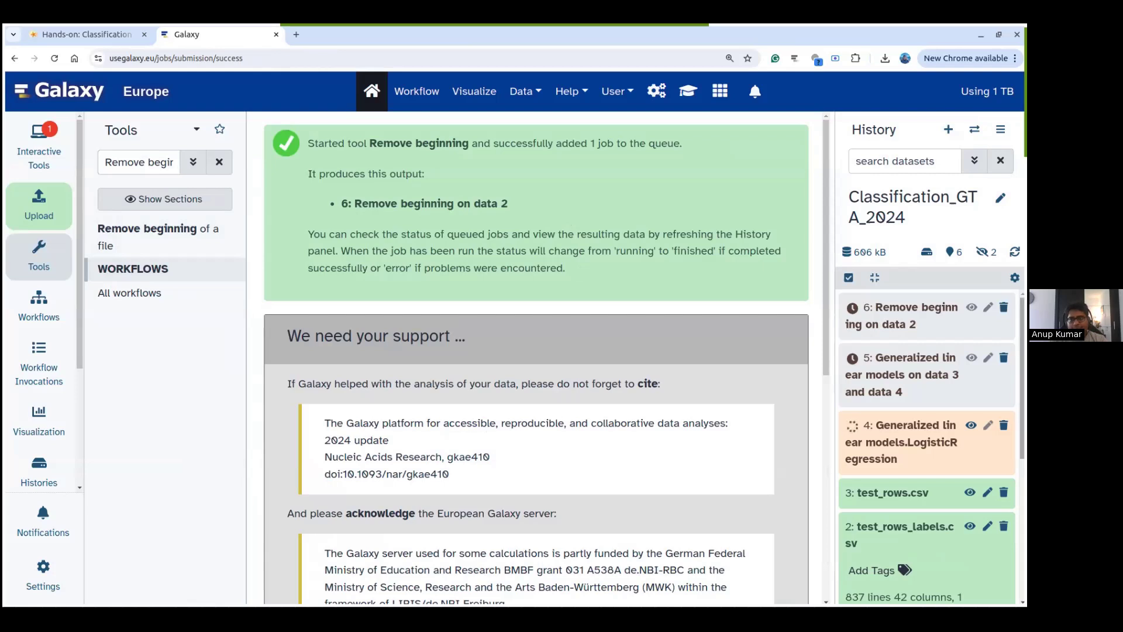
- Check the Remove beginning job in the history and collapse the details of test_rows_labels.csv
scroll(927, 444, down, 1)
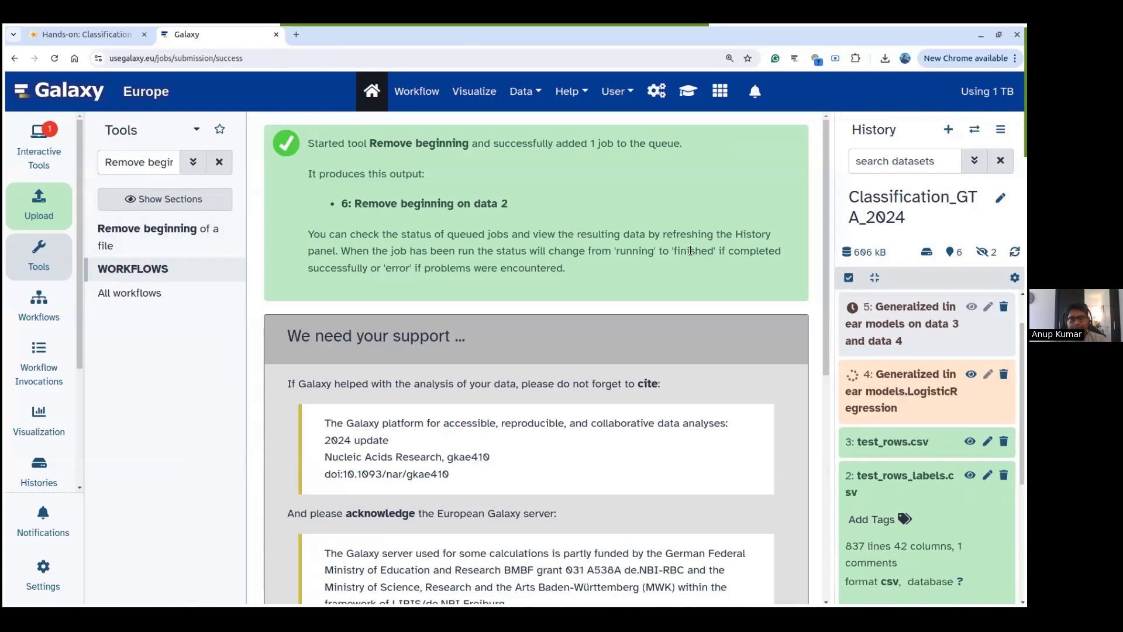
scroll(672, 258, down, 1)
scroll(672, 258, up, 1)
drag(1023, 380, 1023, 351)
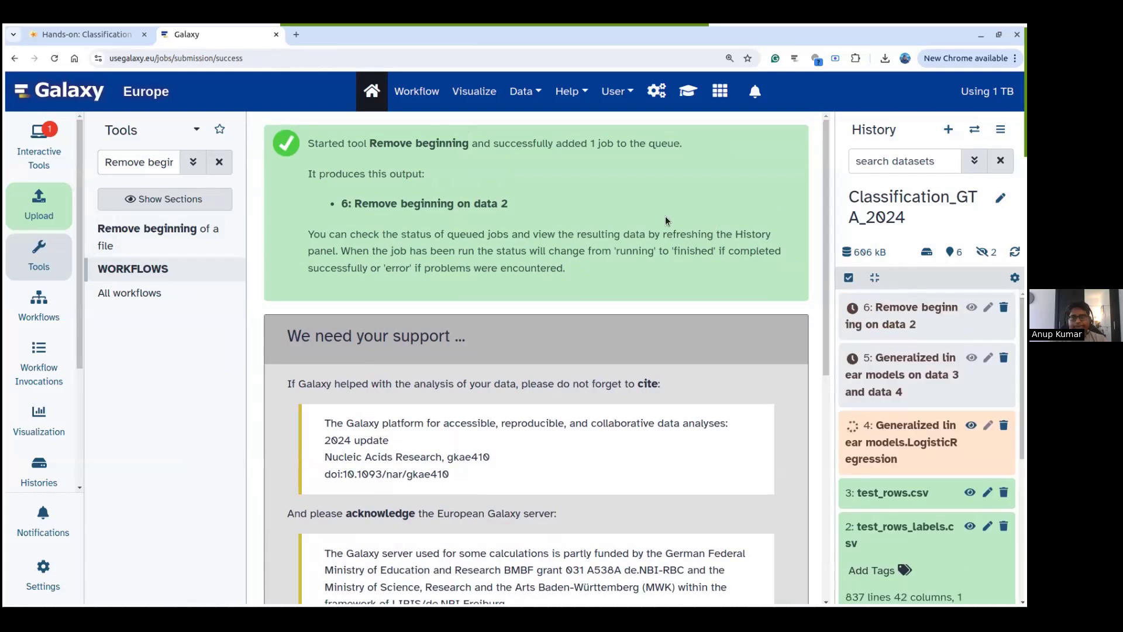
click(865, 526)
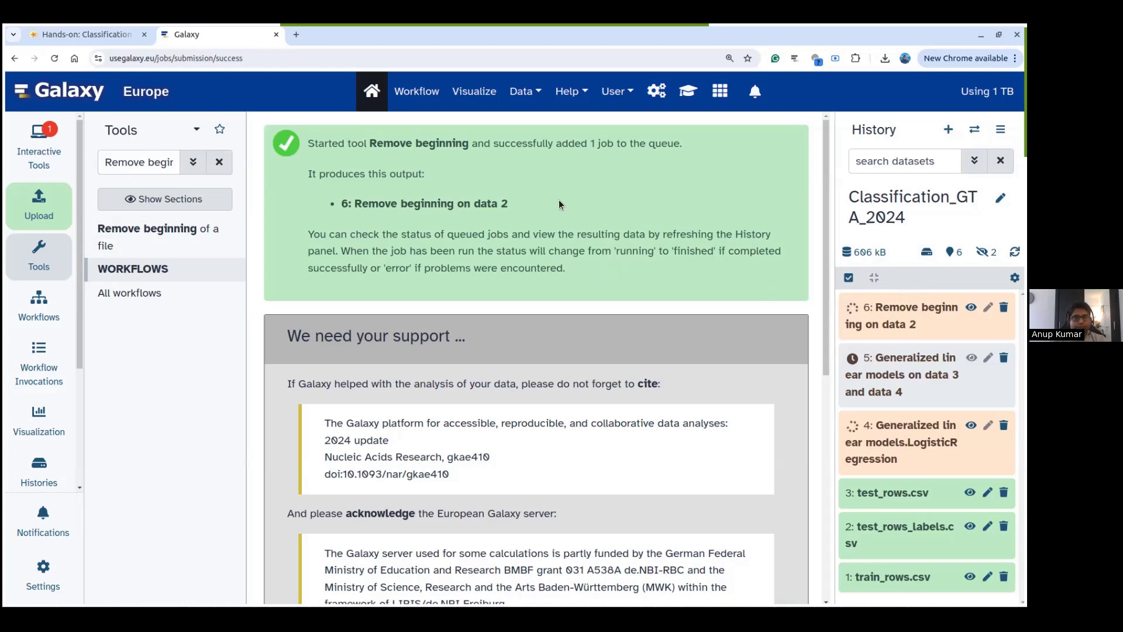
- Rename the Remove beginning output to test_rows_labels_noheader, copying the name from the tutorial, and save the attributes
click(93, 35)
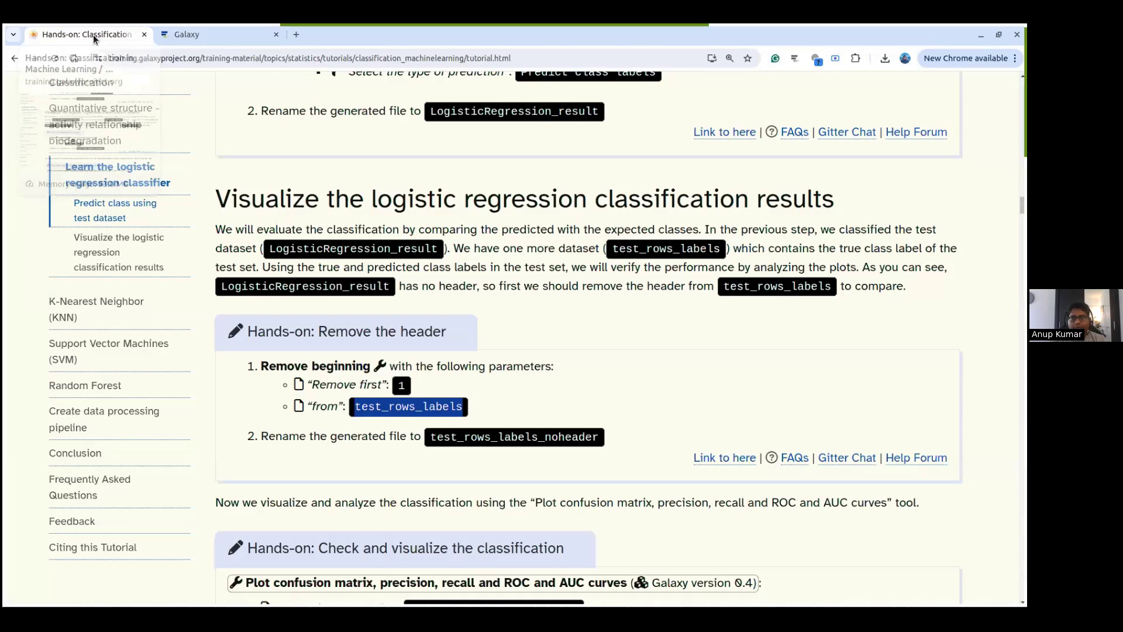
double_click(504, 436)
key(ctrl+c)
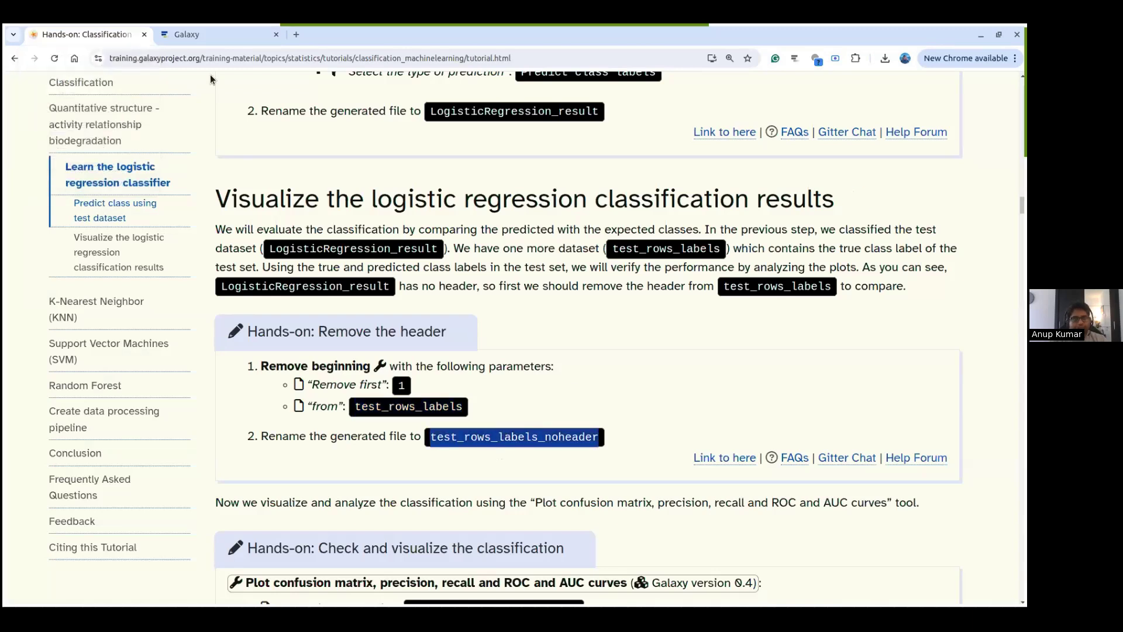
click(209, 33)
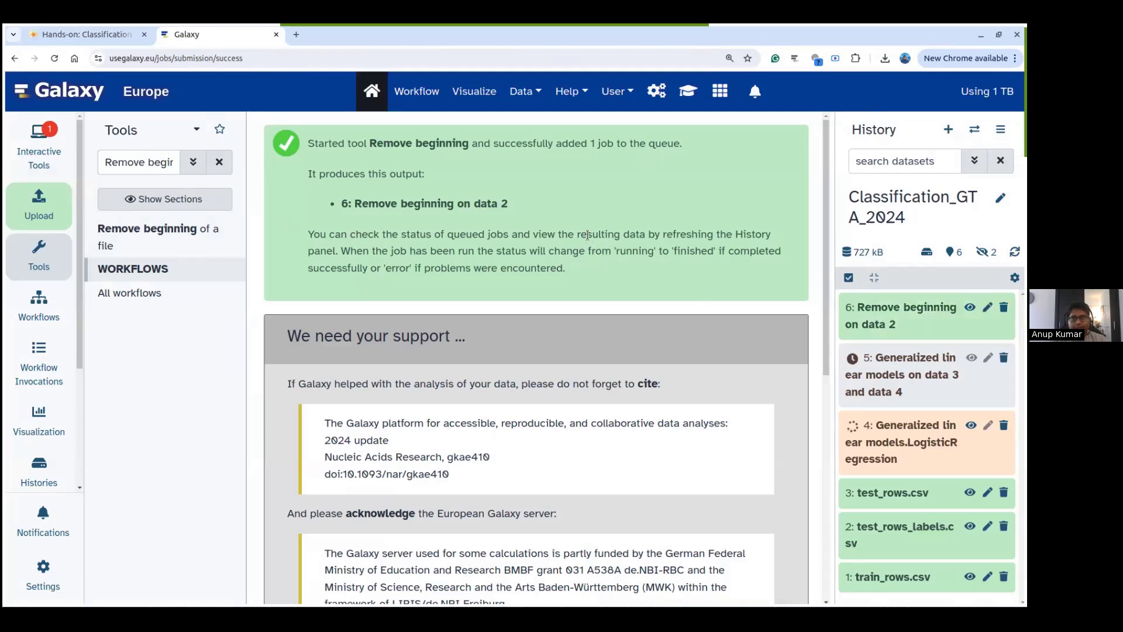
click(884, 315)
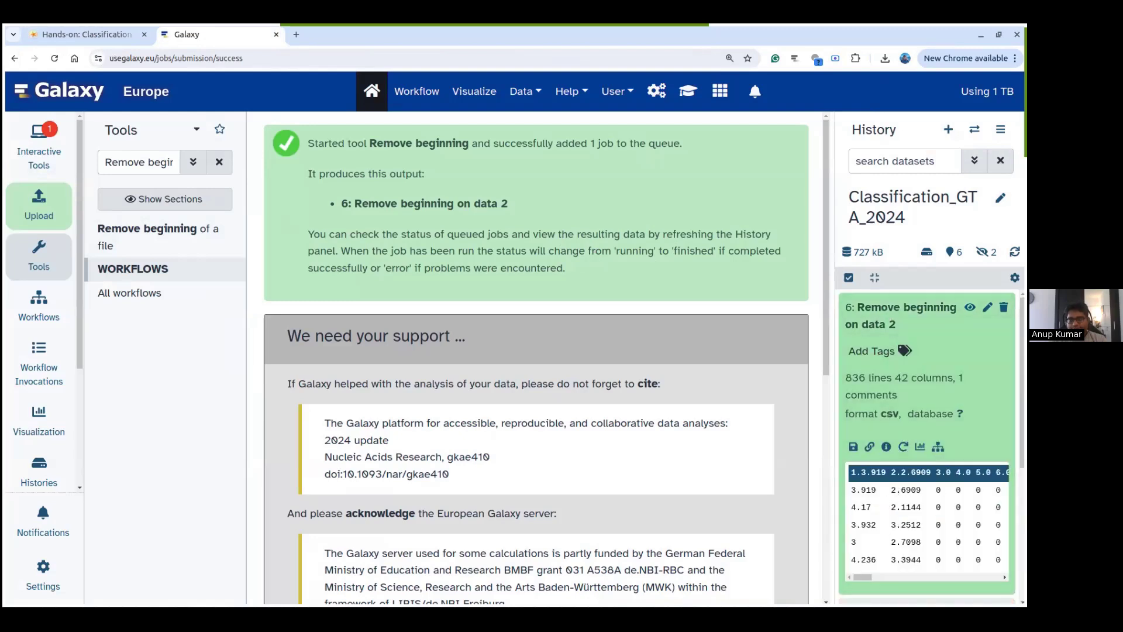
click(987, 307)
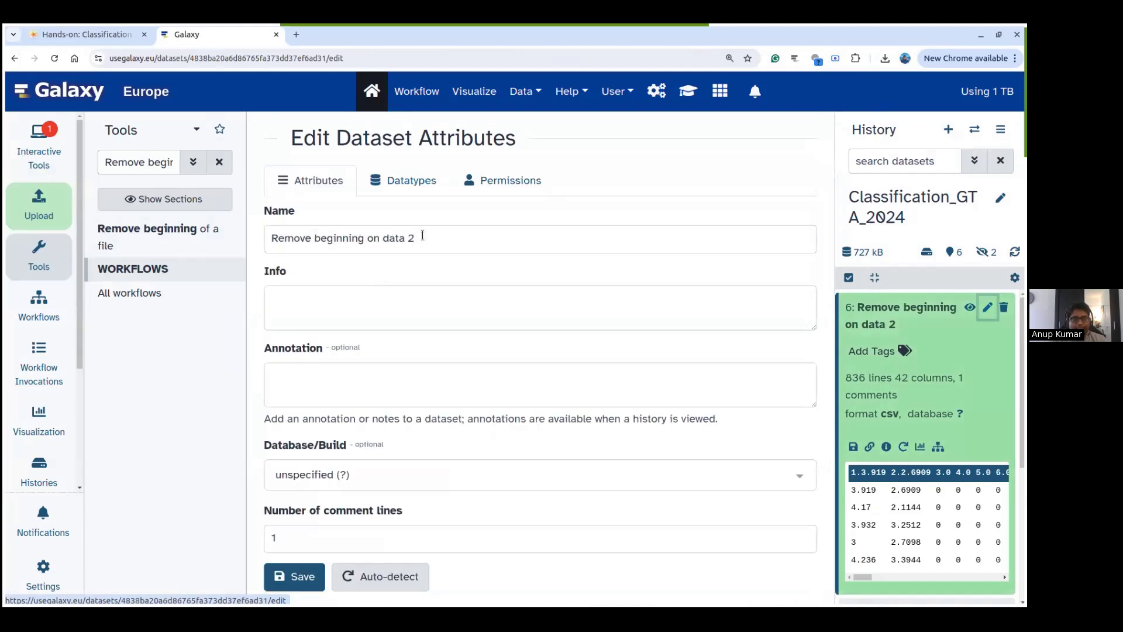
drag(422, 235, 229, 225)
key(ctrl+v)
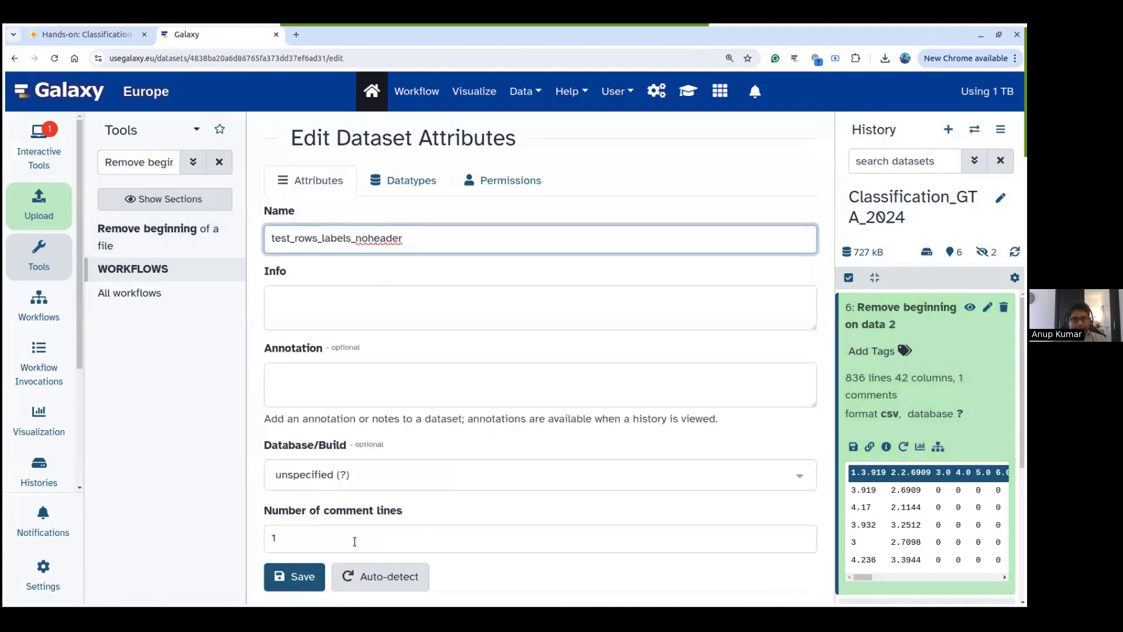
click(296, 576)
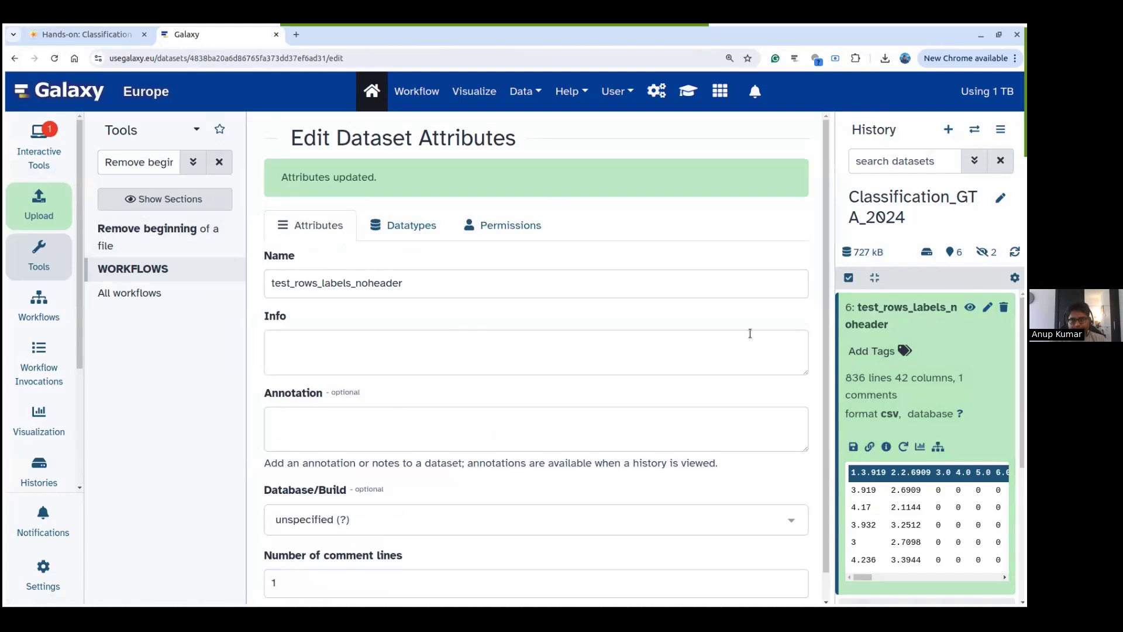
- Collapse the renamed dataset and widen the history panel, then review the attributes of test_rows_labels_noheader
click(883, 318)
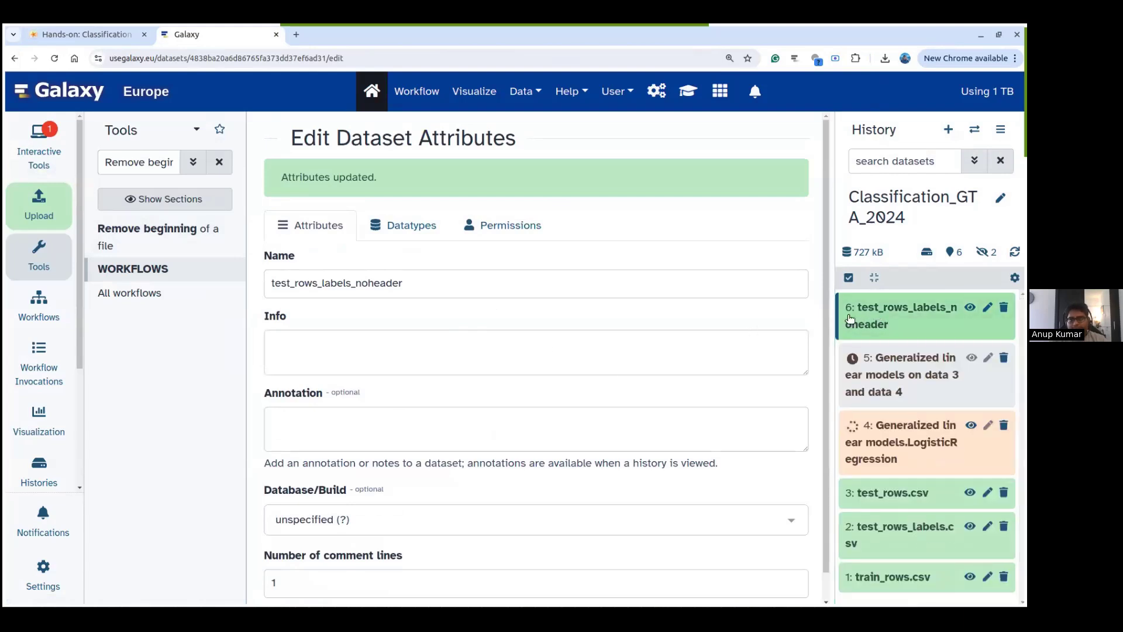
drag(831, 335, 779, 312)
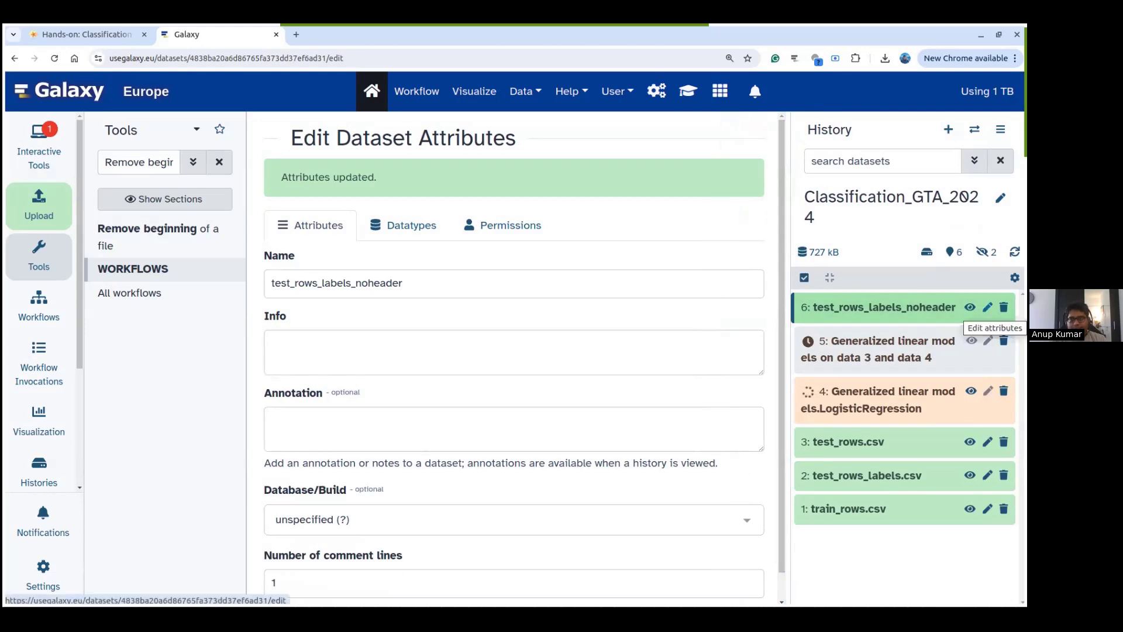
click(987, 307)
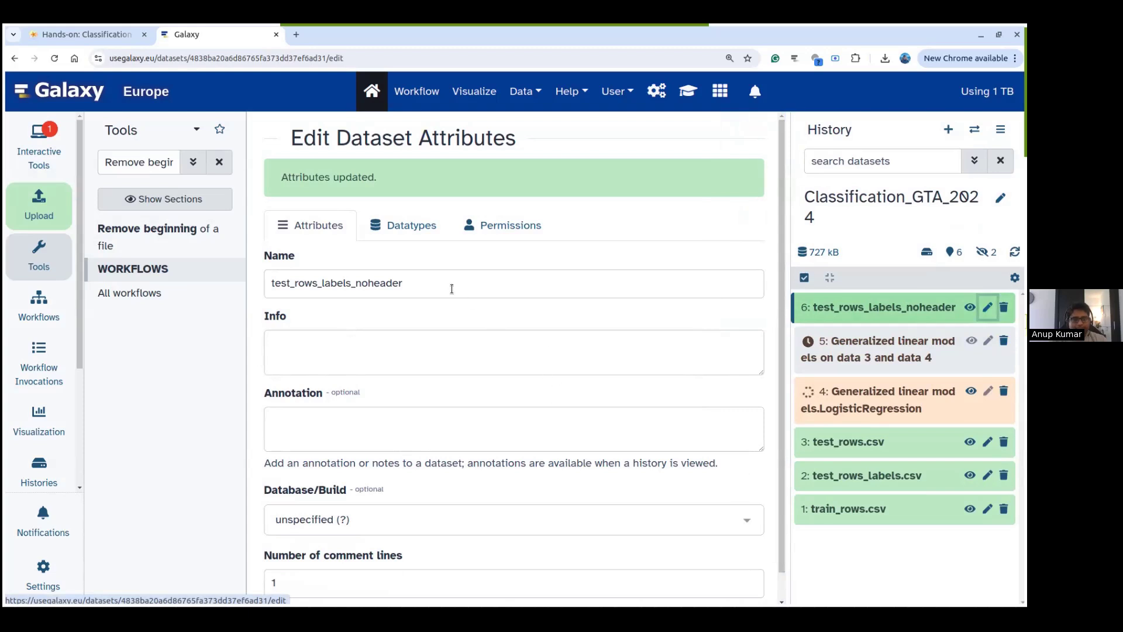
scroll(475, 339, down, 1)
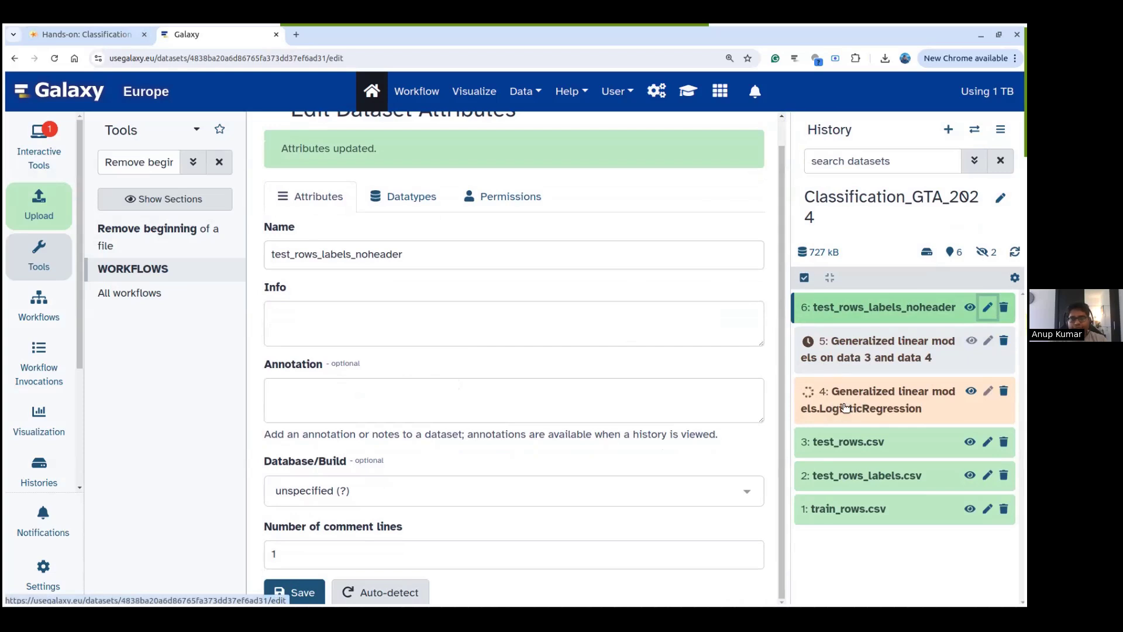
- Copy the tool name Plot confusion matrix, precision, recall and ROC and AUC curves from the tutorial, find it in Galaxy and open it
click(79, 34)
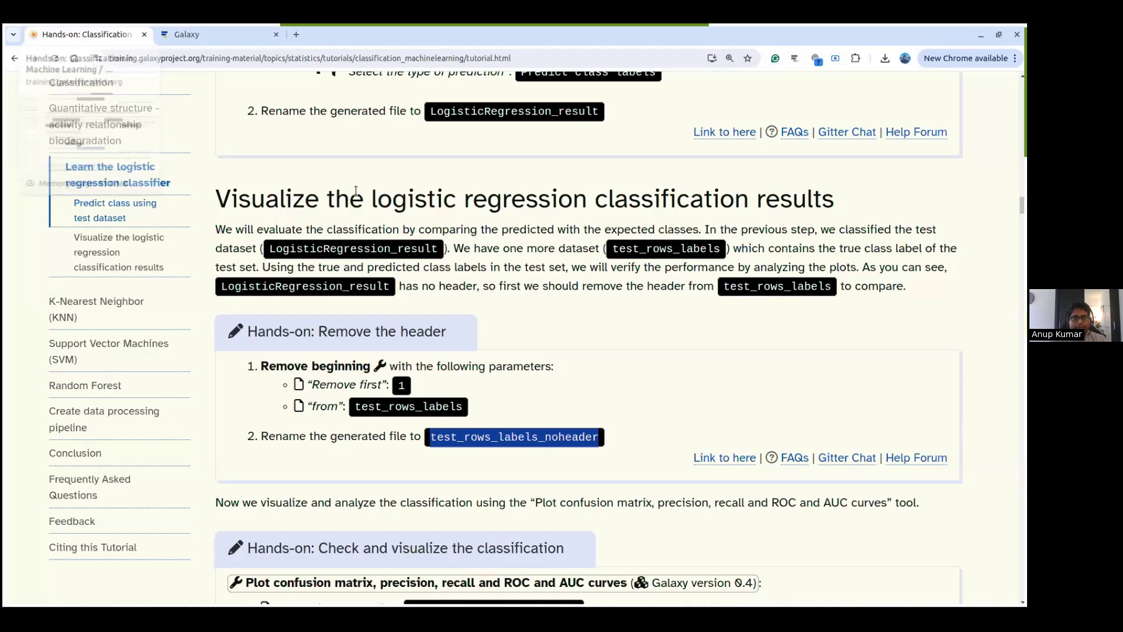
click(650, 302)
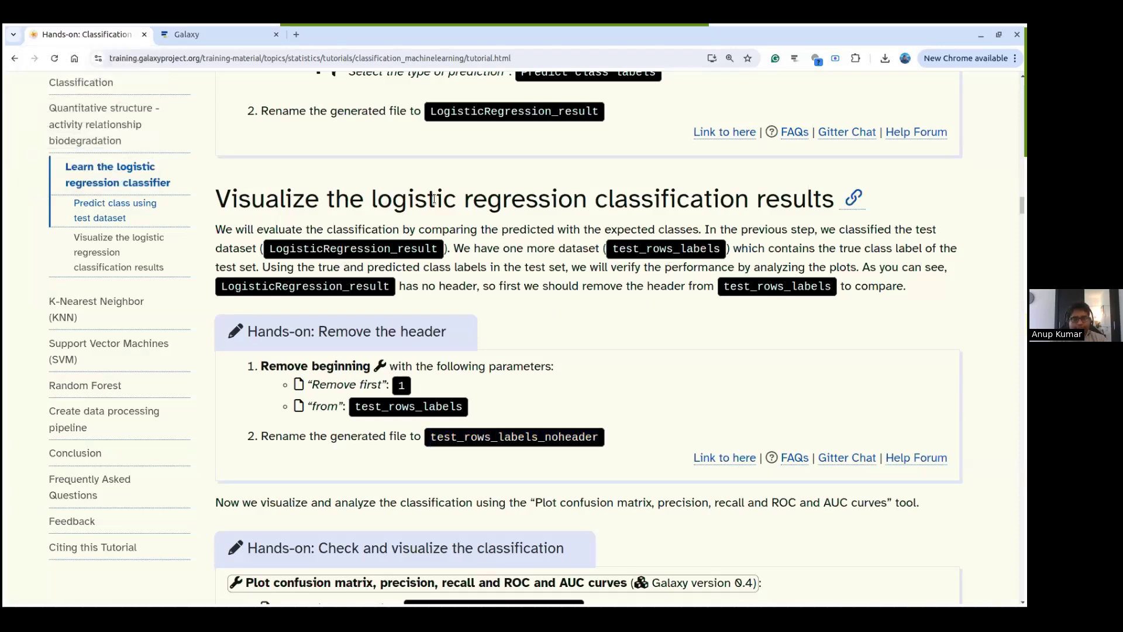
scroll(592, 360, down, 2)
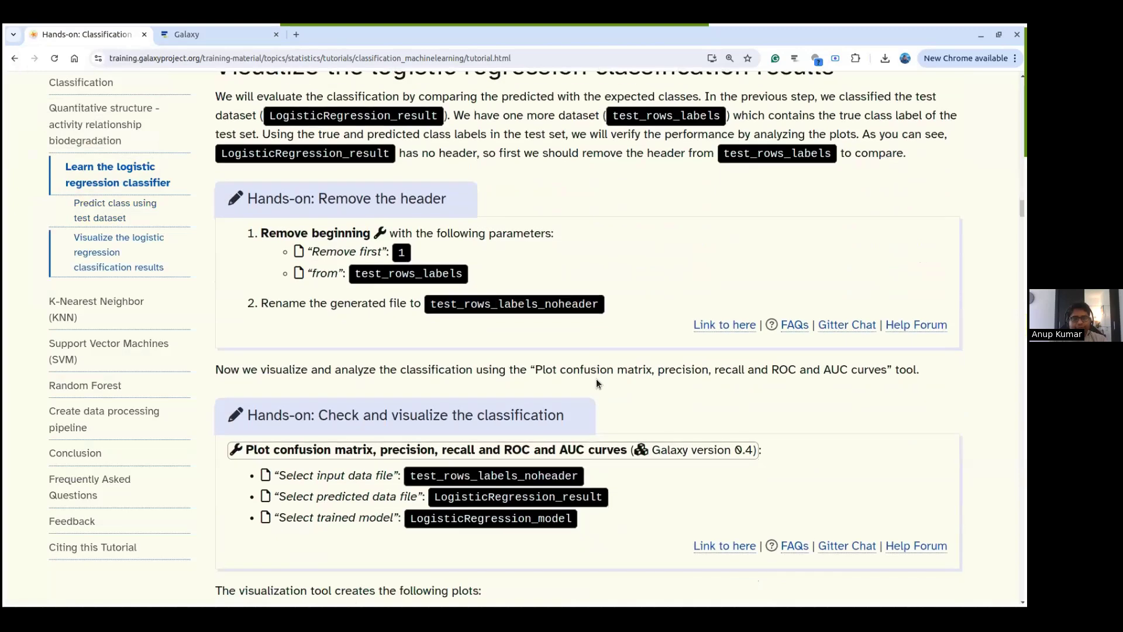
scroll(595, 378, down, 1)
drag(628, 383, 247, 383)
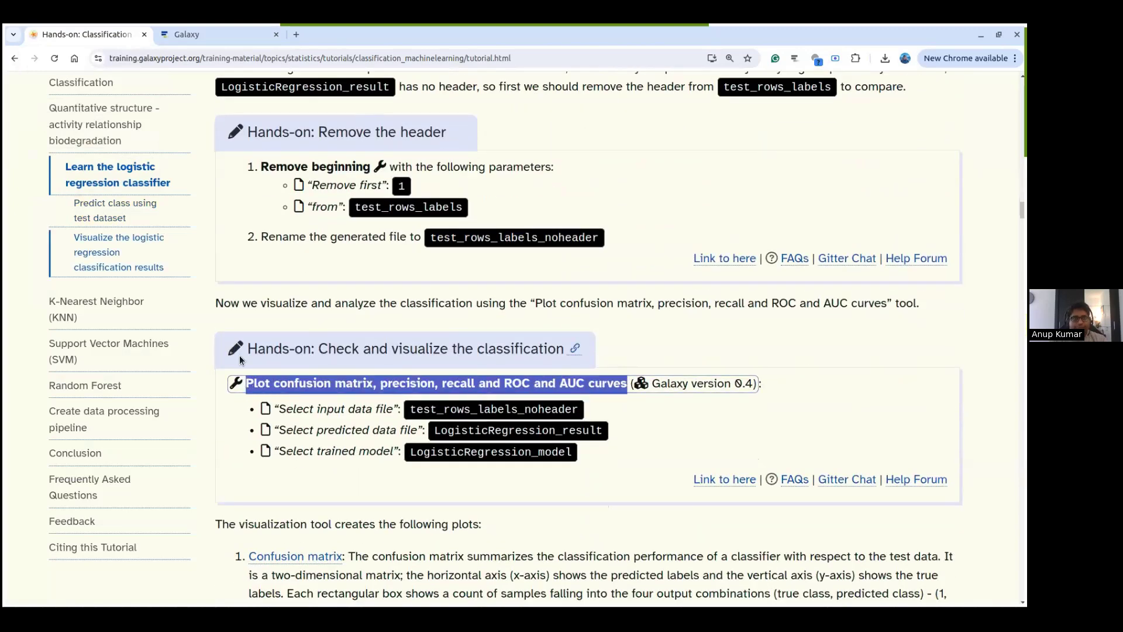
click(211, 34)
click(217, 165)
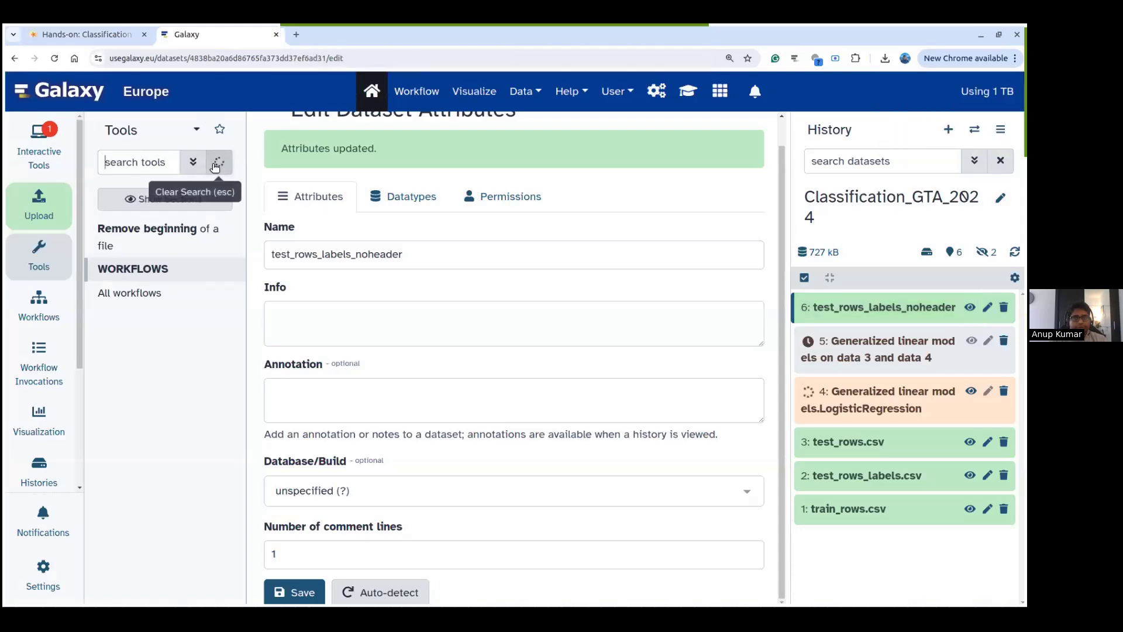
key(ctrl+v)
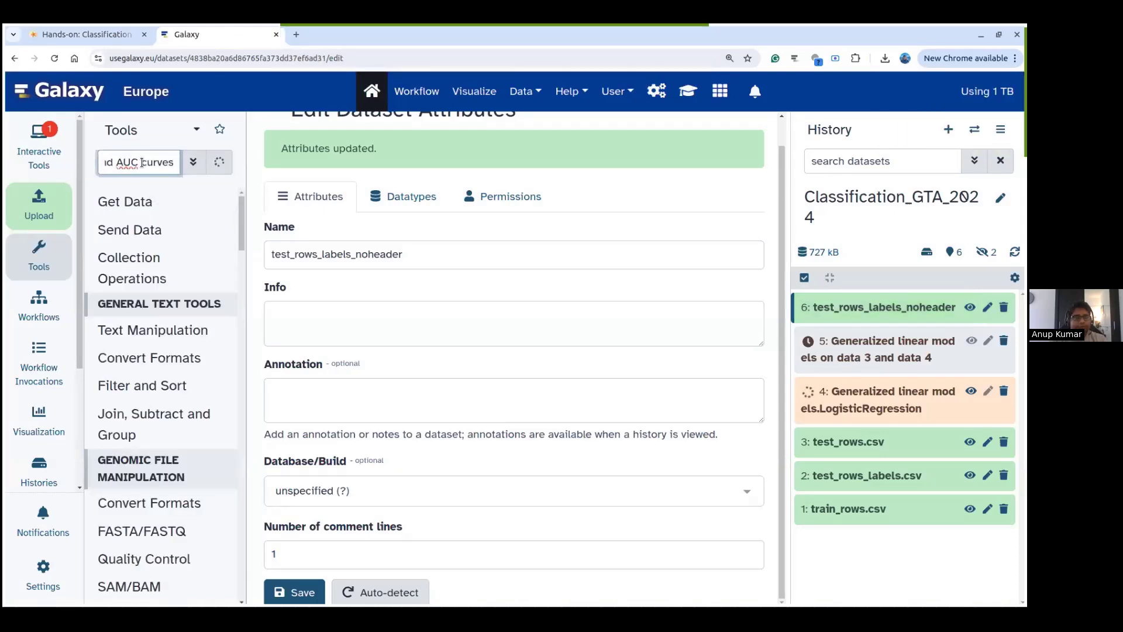
click(146, 237)
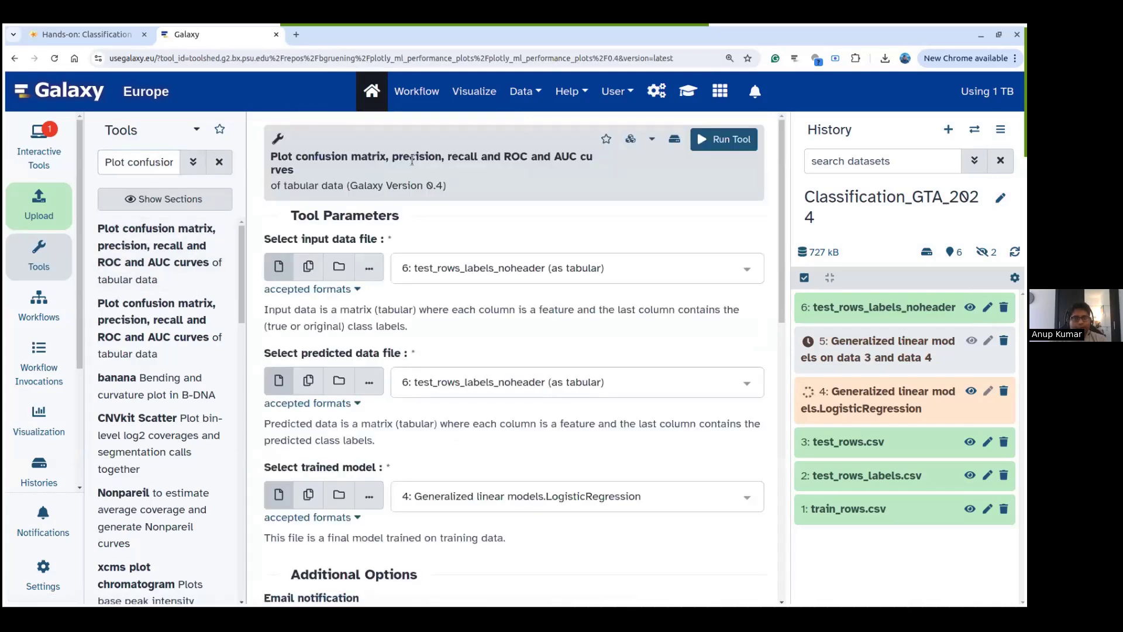
- Compare the plotting tool's Galaxy version with the tutorial's and review the input files and trained model the tutorial specifies
drag(360, 184, 435, 184)
click(451, 183)
click(108, 39)
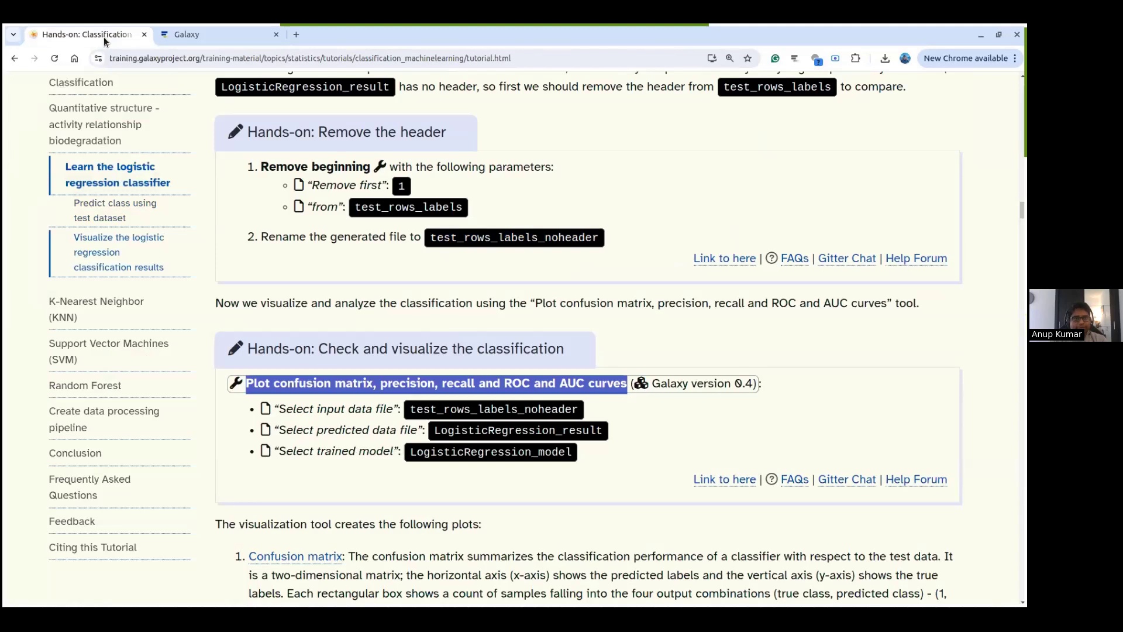
scroll(616, 401, down, 1)
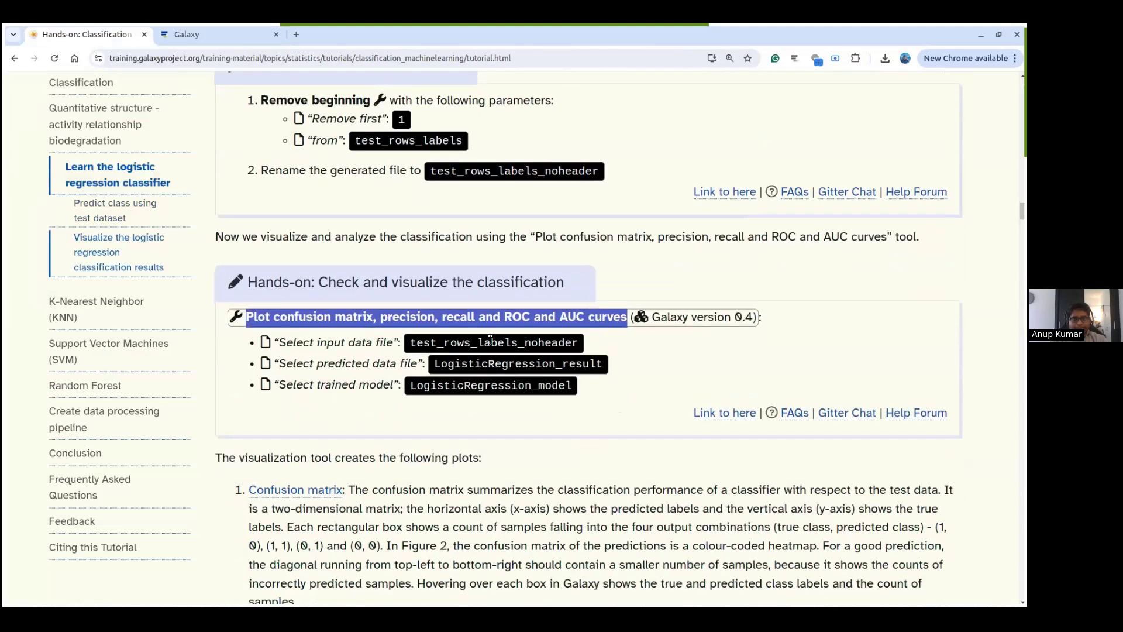
- Check the plotting tool's selected input file, predicted file and trained model against the parameters listed in the tutorial
double_click(448, 343)
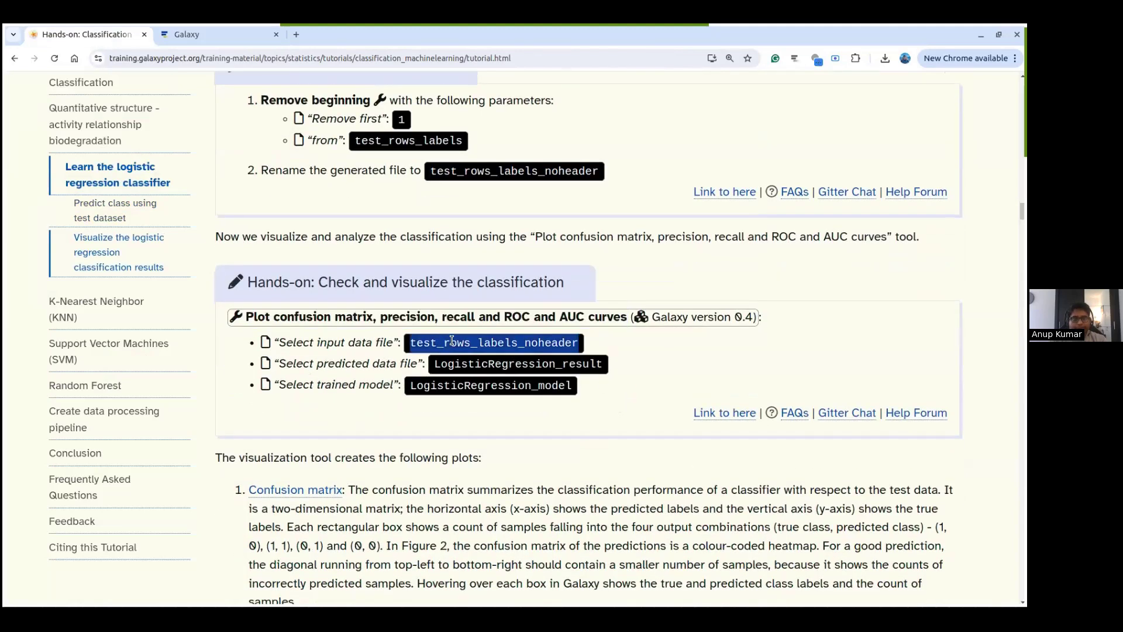
click(219, 33)
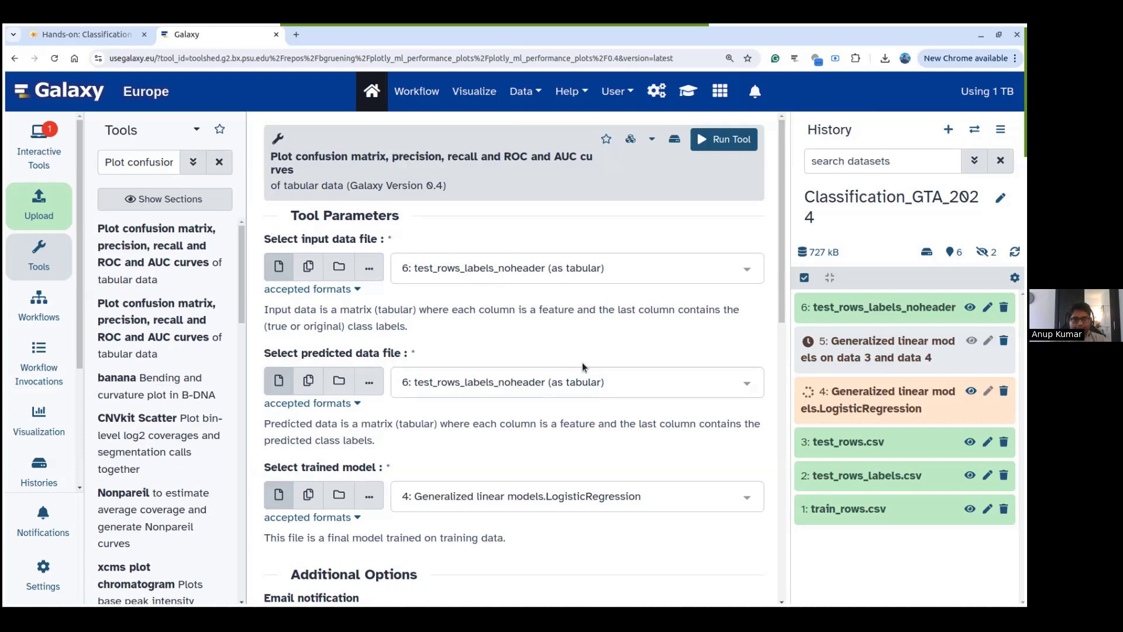
scroll(583, 367, down, 1)
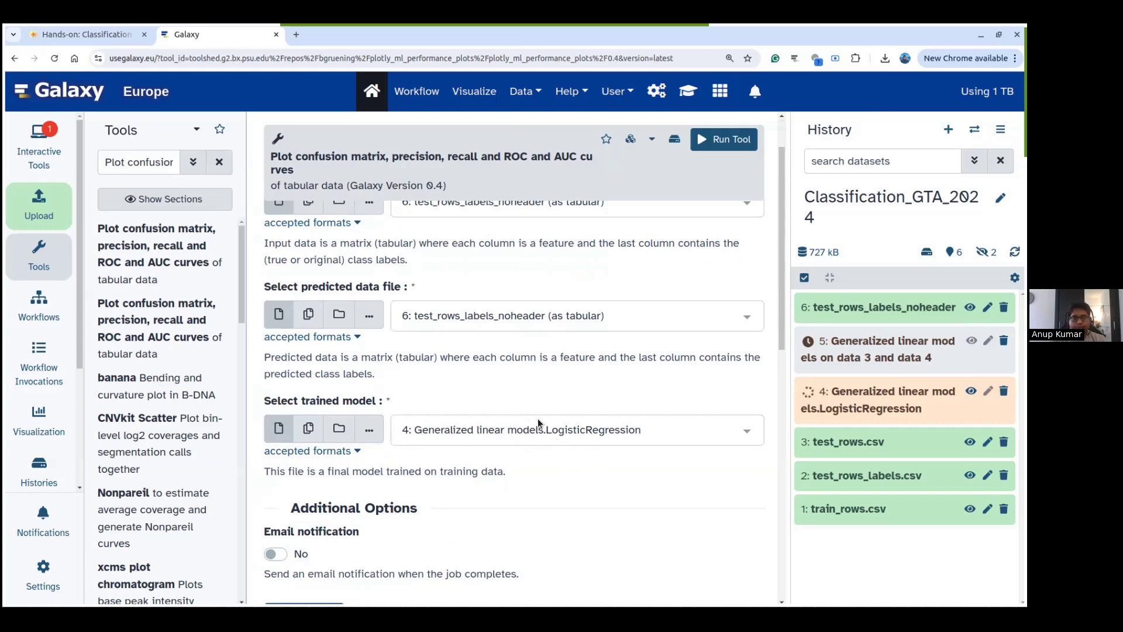
click(103, 36)
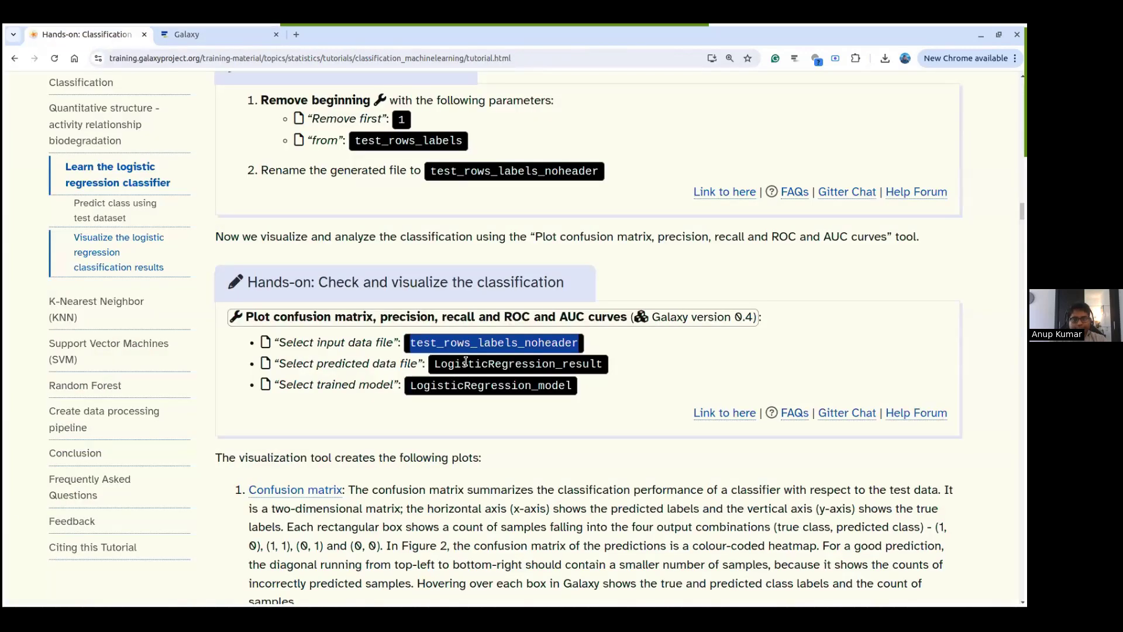
click(219, 36)
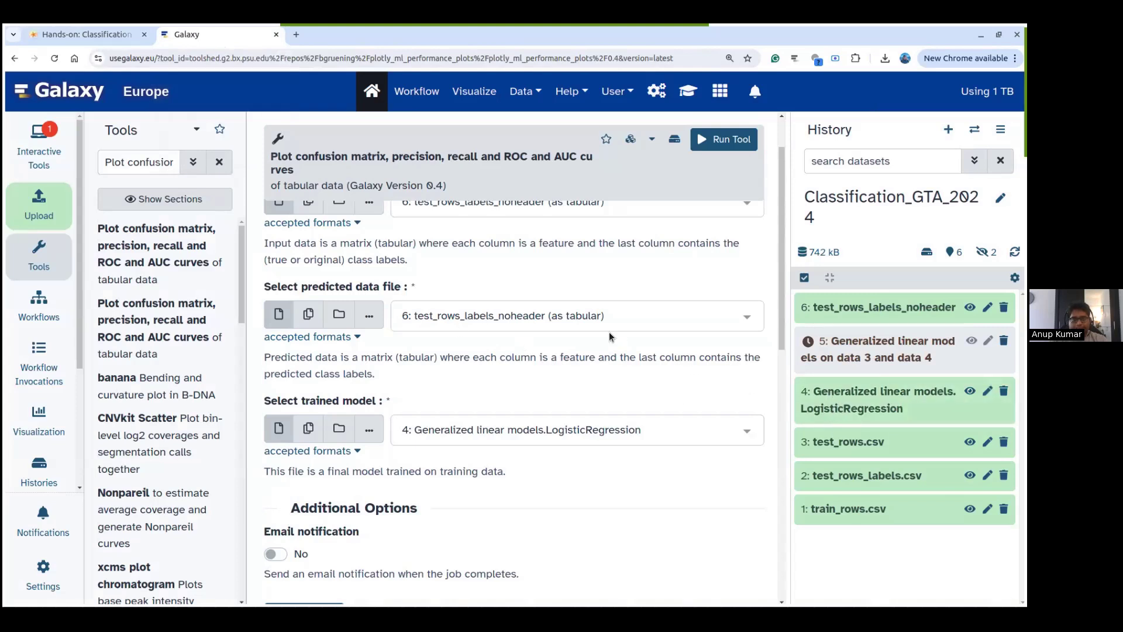
- Expand the Generalized linear models.LogisticRegression dataset in the history, review its details and collapse it
click(880, 408)
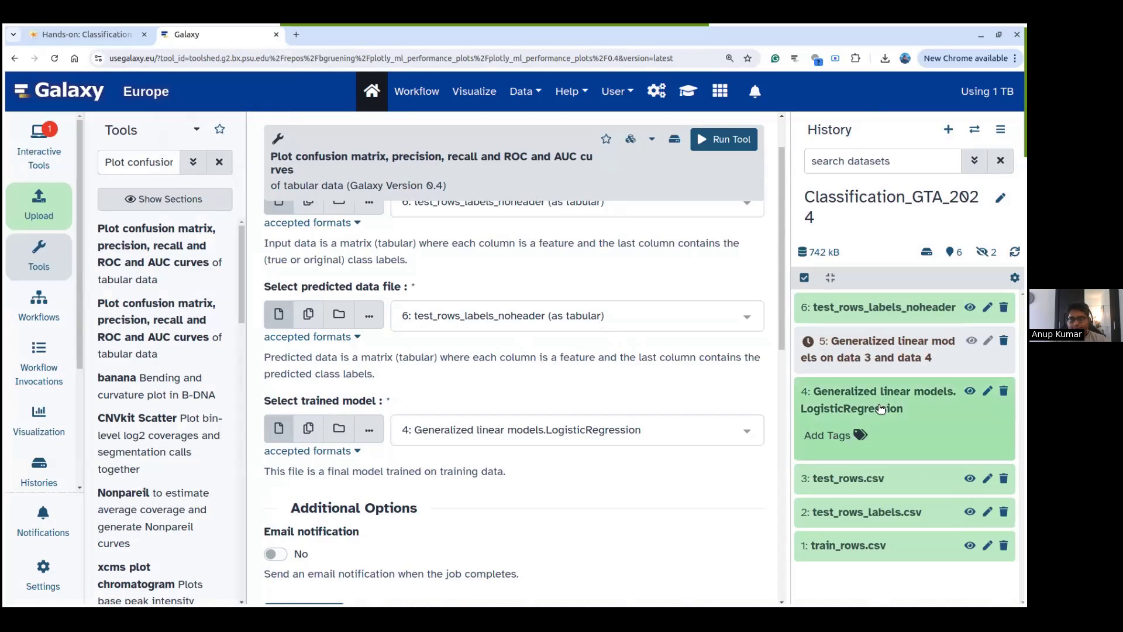
scroll(900, 408, down, 1)
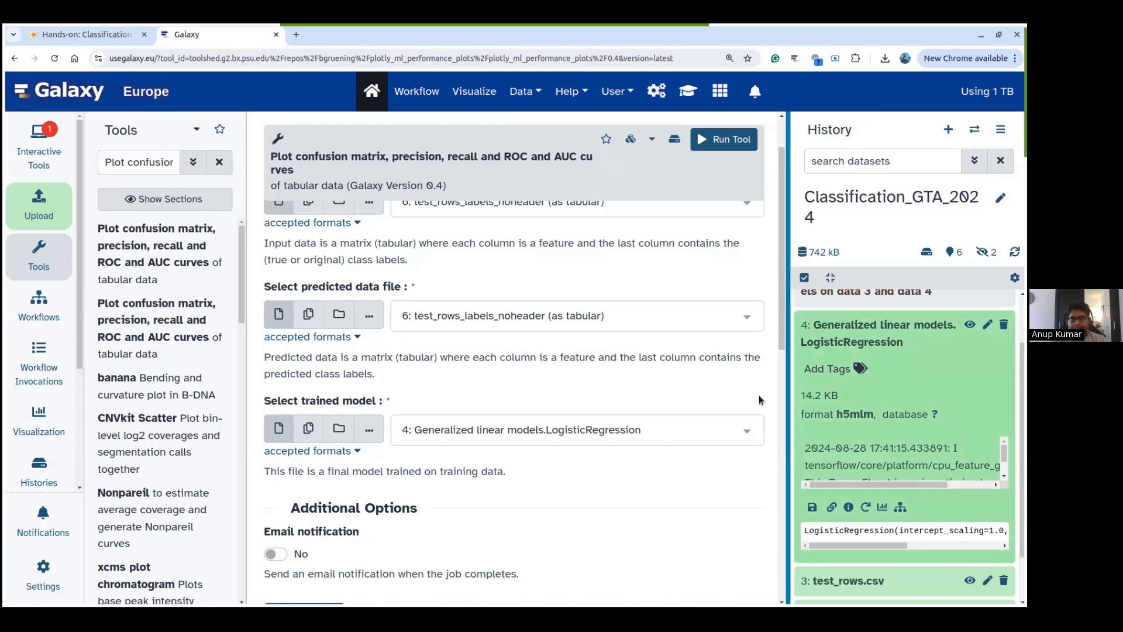
scroll(922, 403, up, 1)
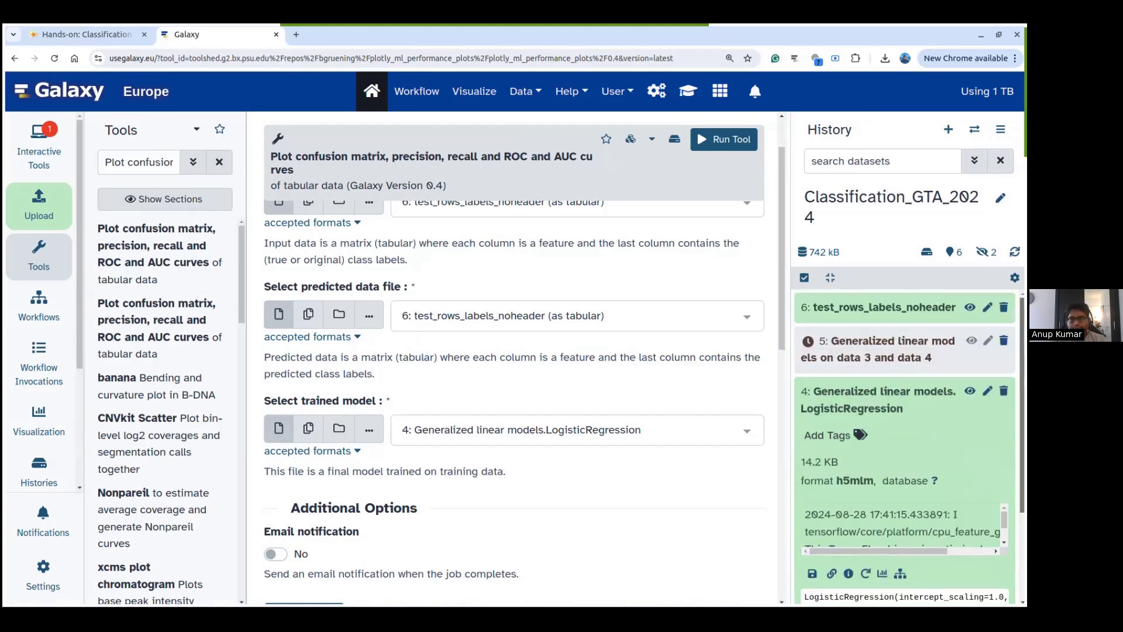
click(923, 402)
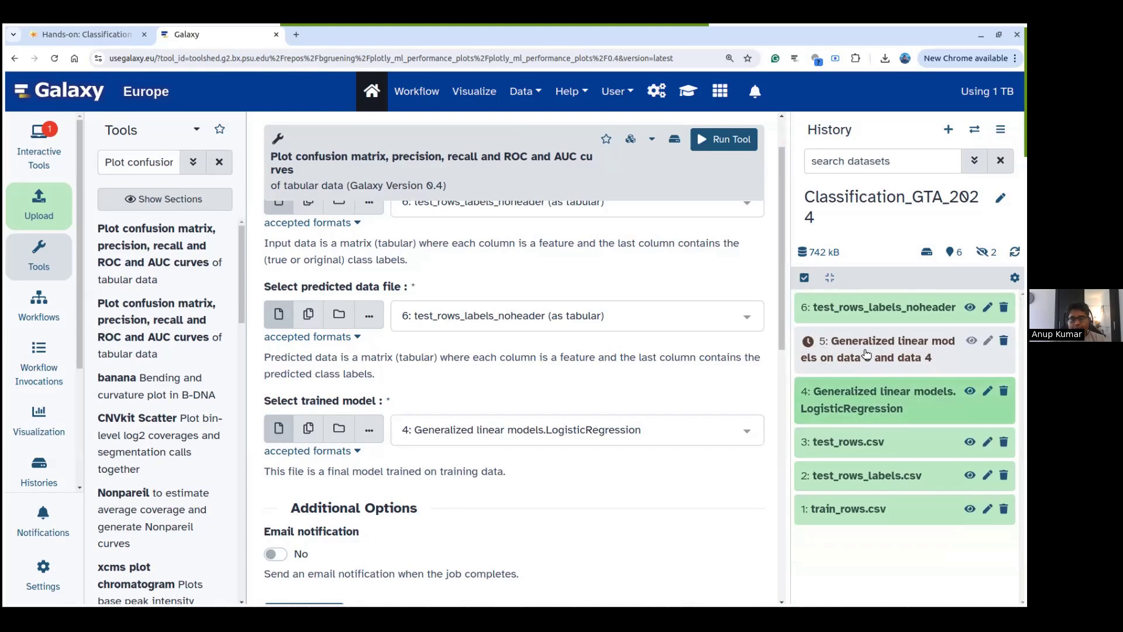
- Set the predicted data file to Generalized linear models on data 3 and data 4 and run the plotting tool
drag(780, 287, 782, 195)
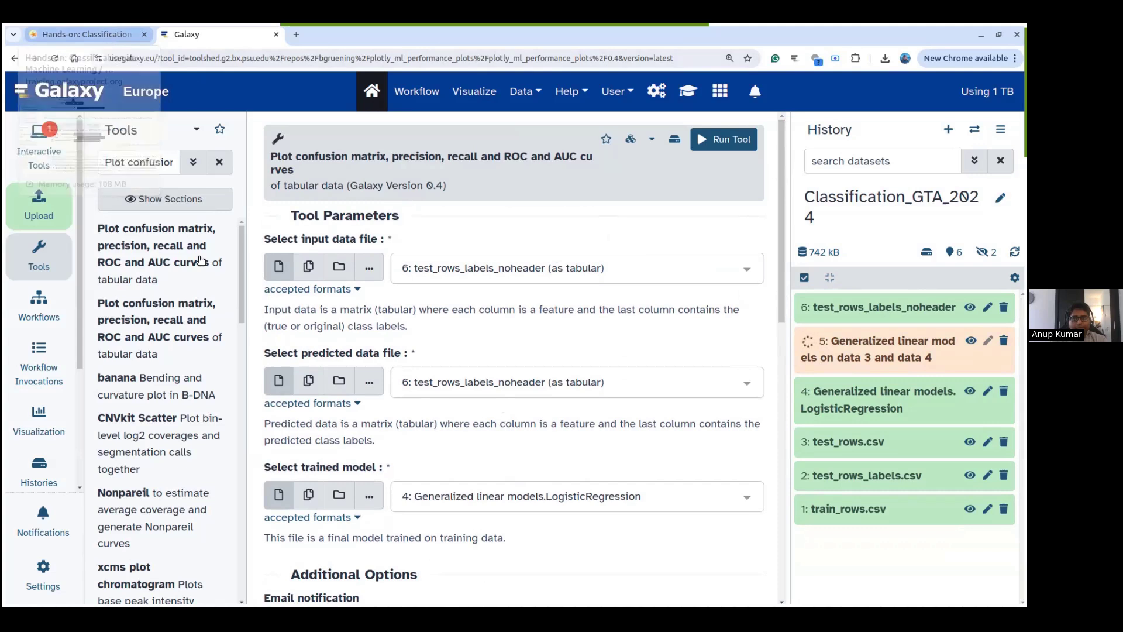
click(444, 380)
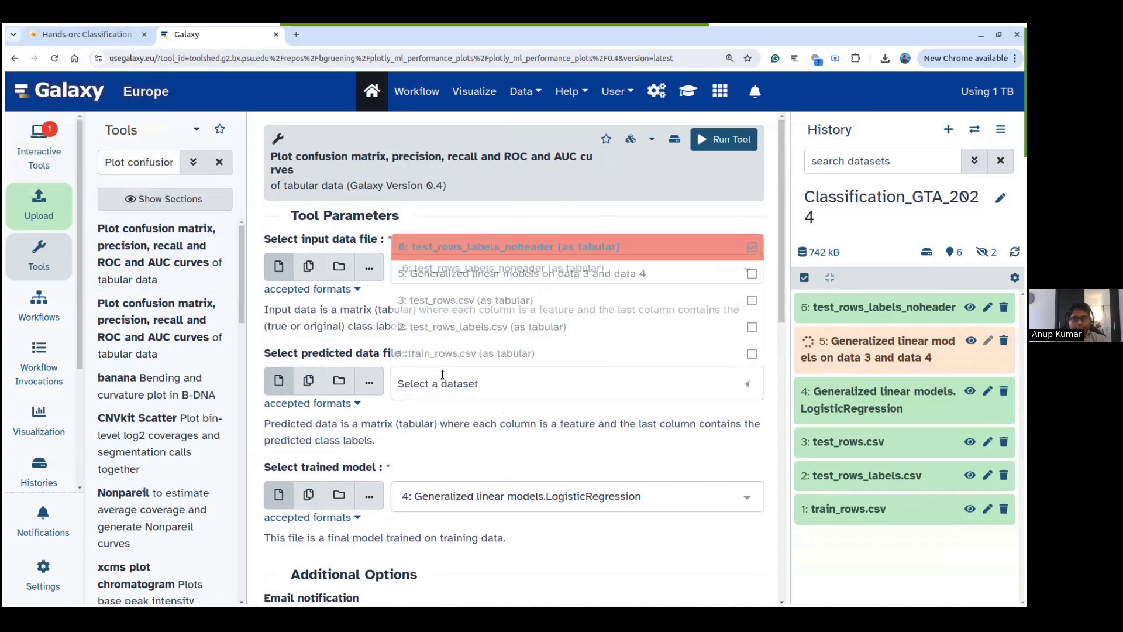
click(463, 283)
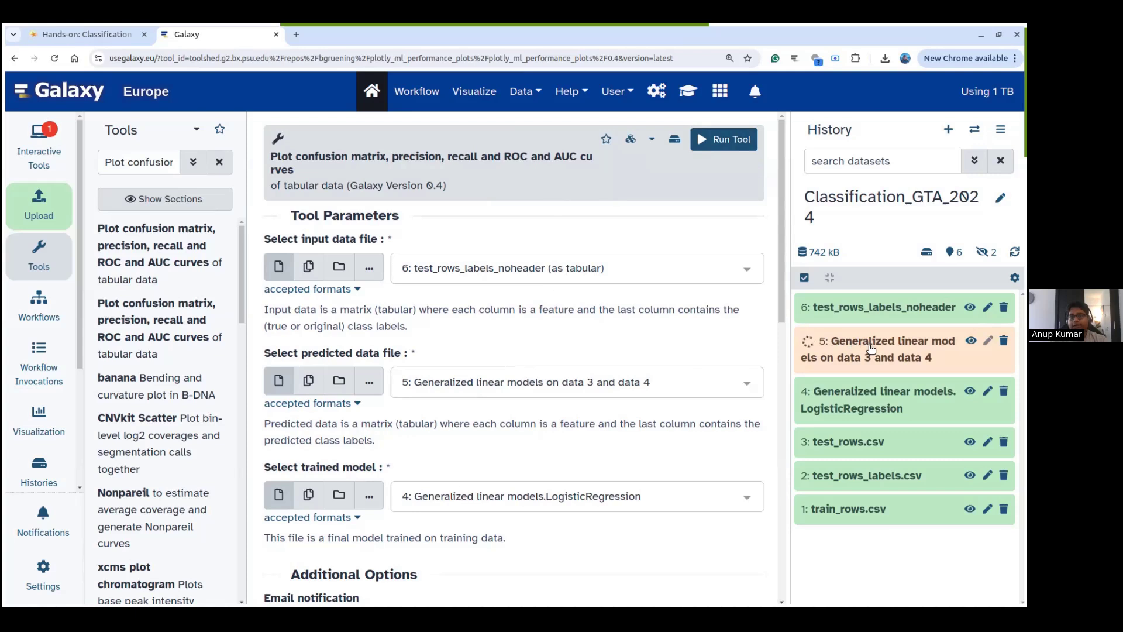
click(734, 136)
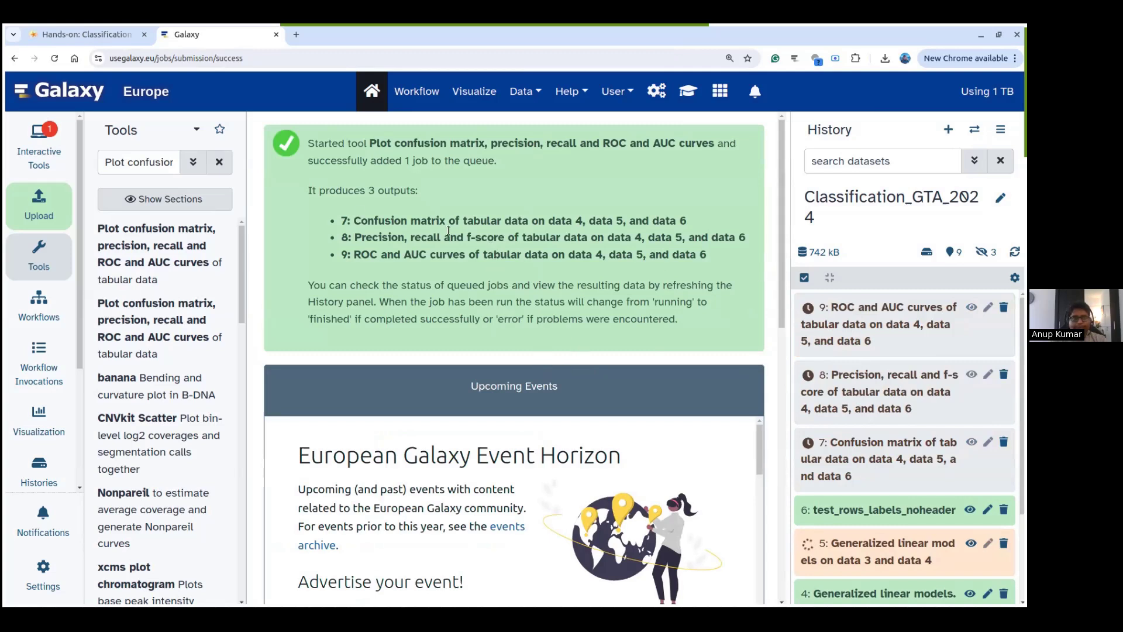
- Review the tutorial's visualization section, including the tool parameters and the confusion matrix explanation
click(99, 35)
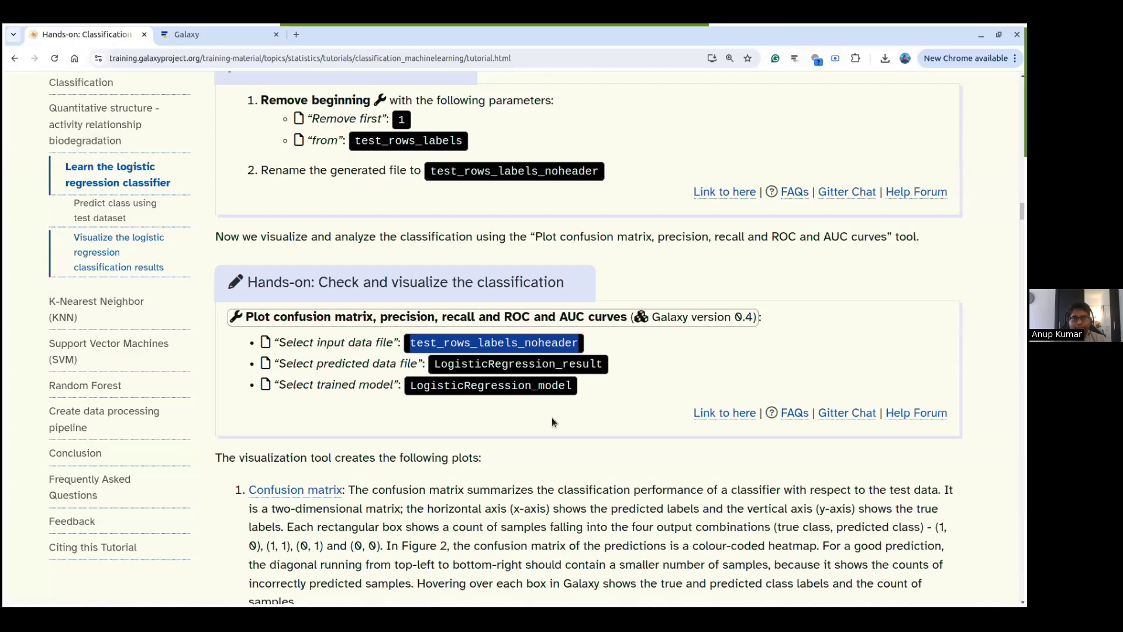
scroll(553, 411, down, 7)
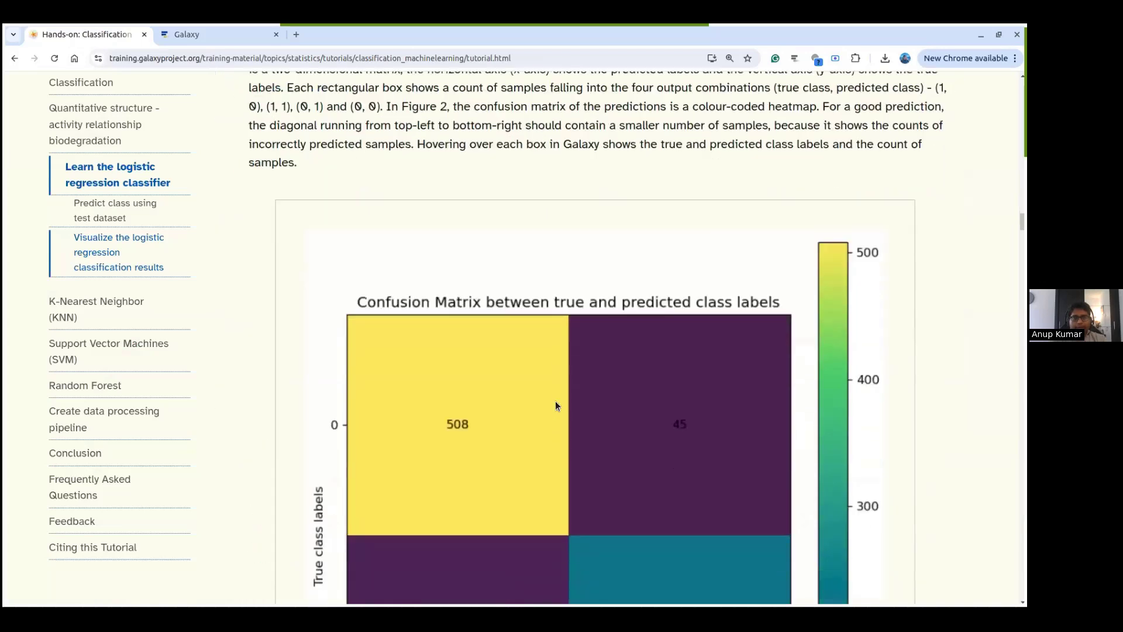
scroll(556, 401, up, 6)
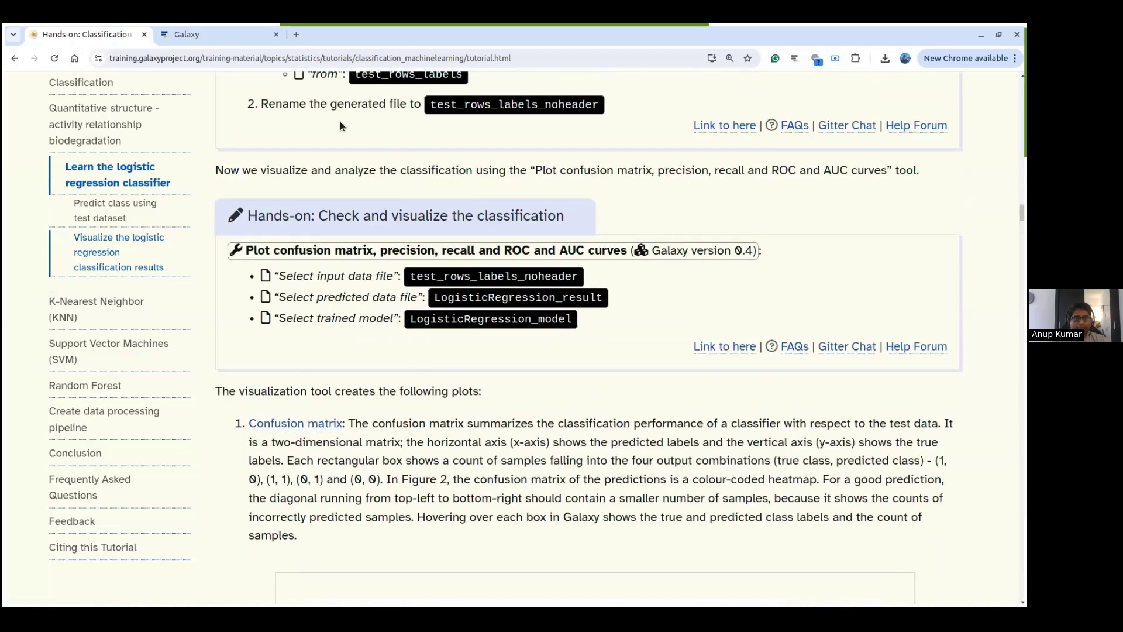
scroll(332, 260, up, 2)
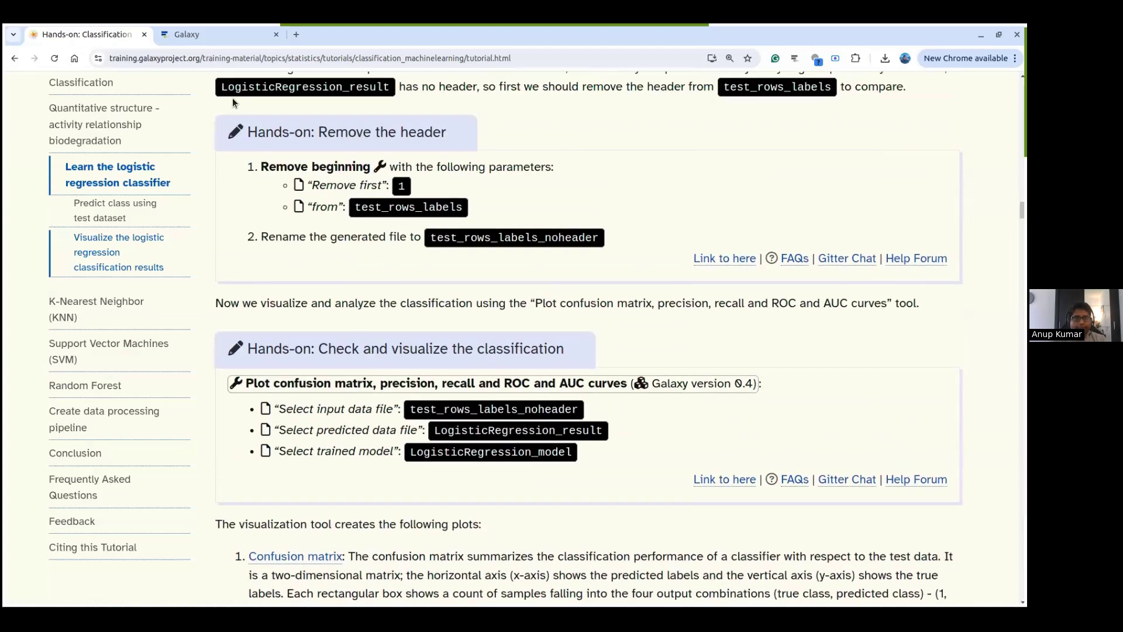
- Display the confusion matrix output in Galaxy with a wider viewing area and examine the counts for true and predicted classes
click(182, 36)
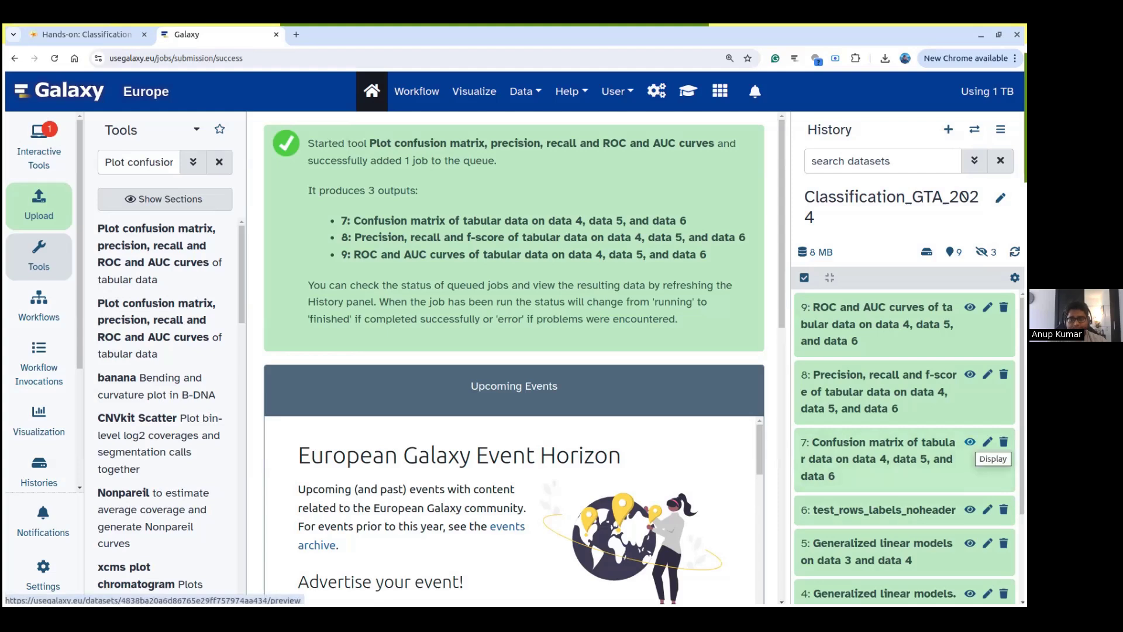
click(970, 442)
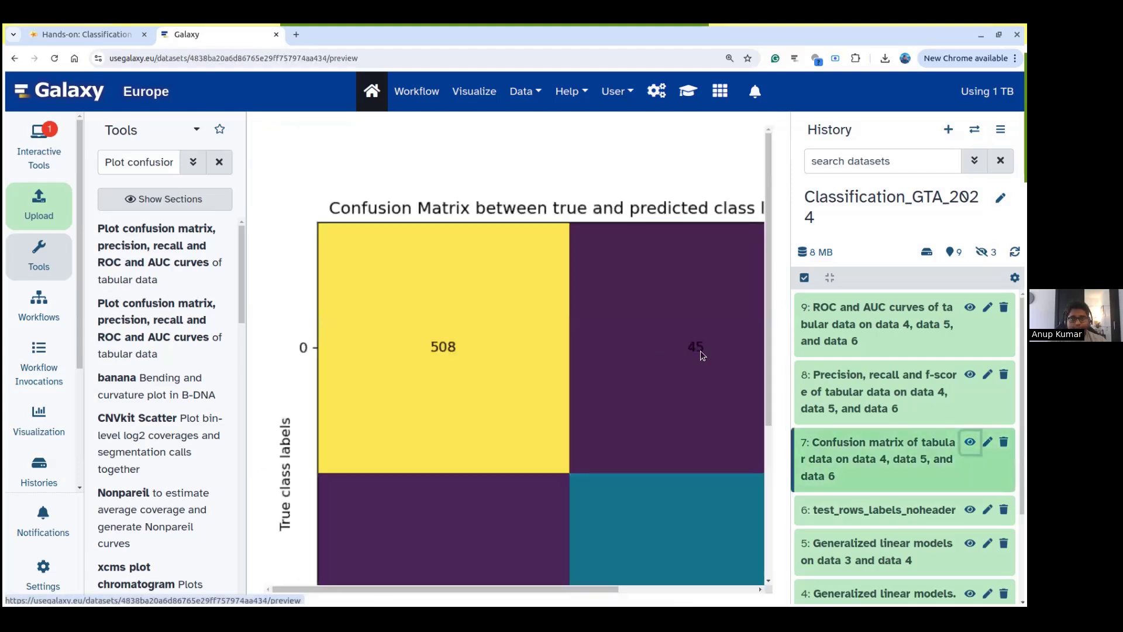
drag(785, 562, 905, 539)
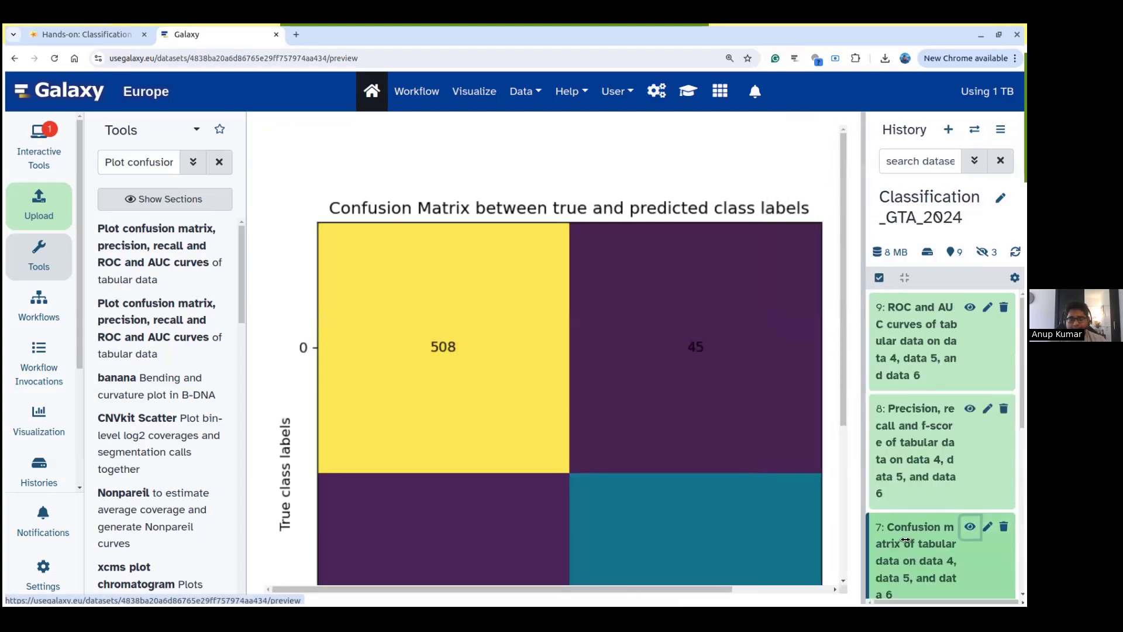
drag(838, 259, 848, 304)
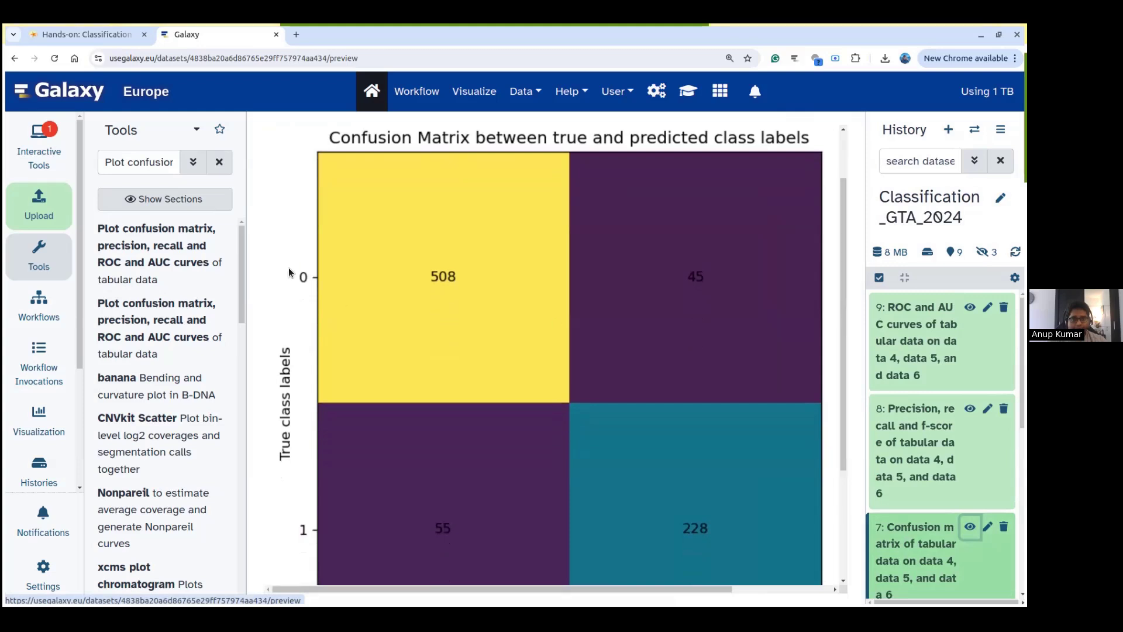
scroll(253, 463, down, 3)
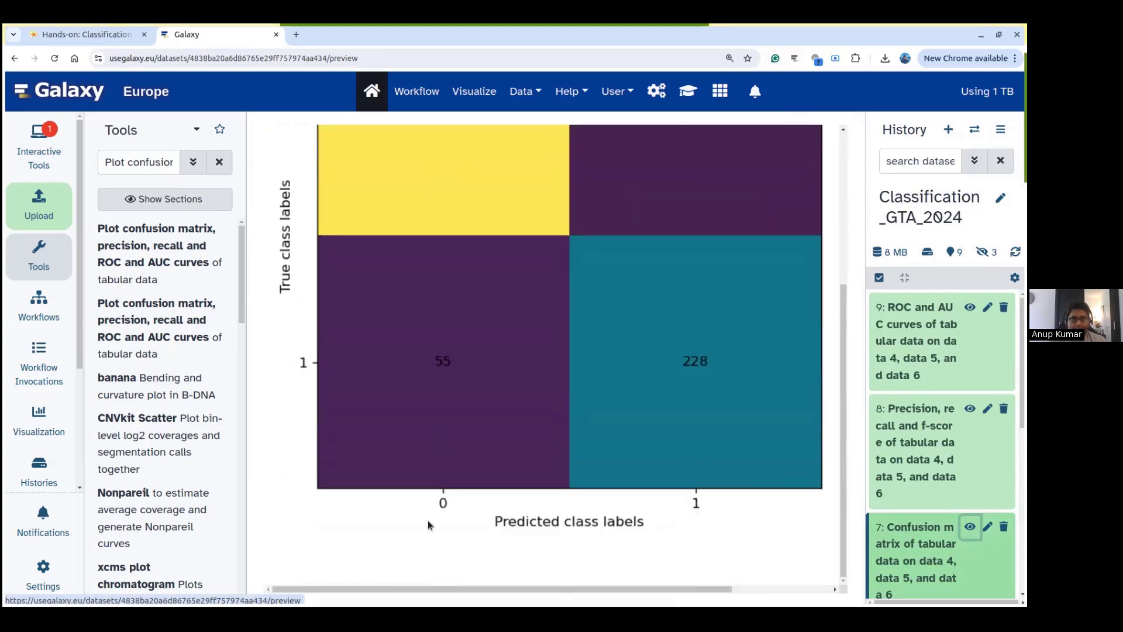
scroll(722, 500, up, 3)
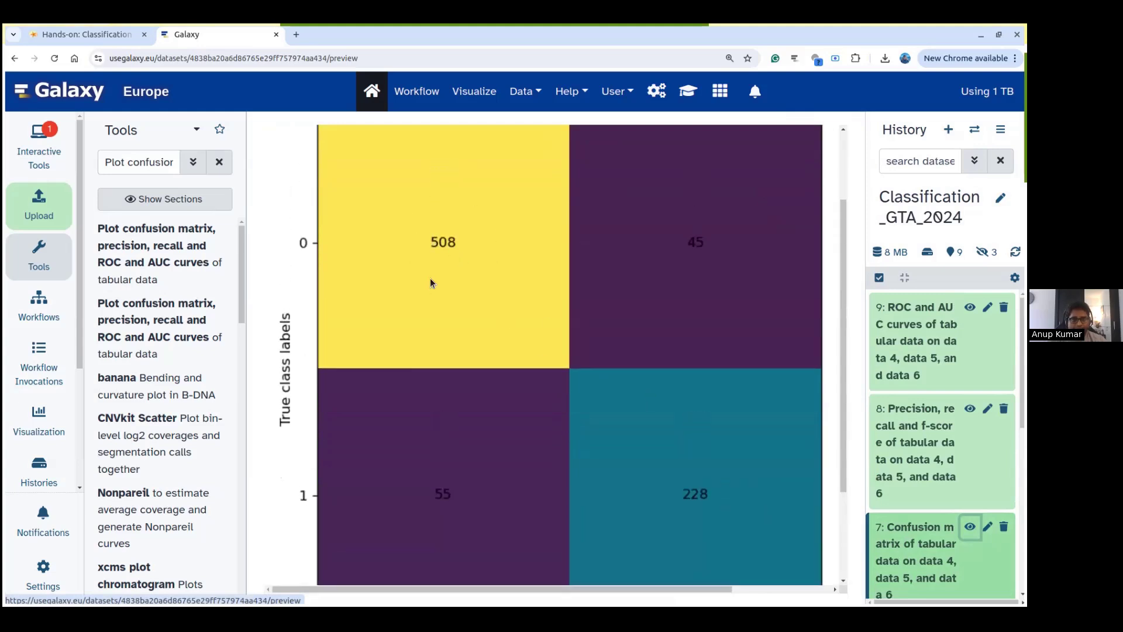
scroll(702, 439, down, 2)
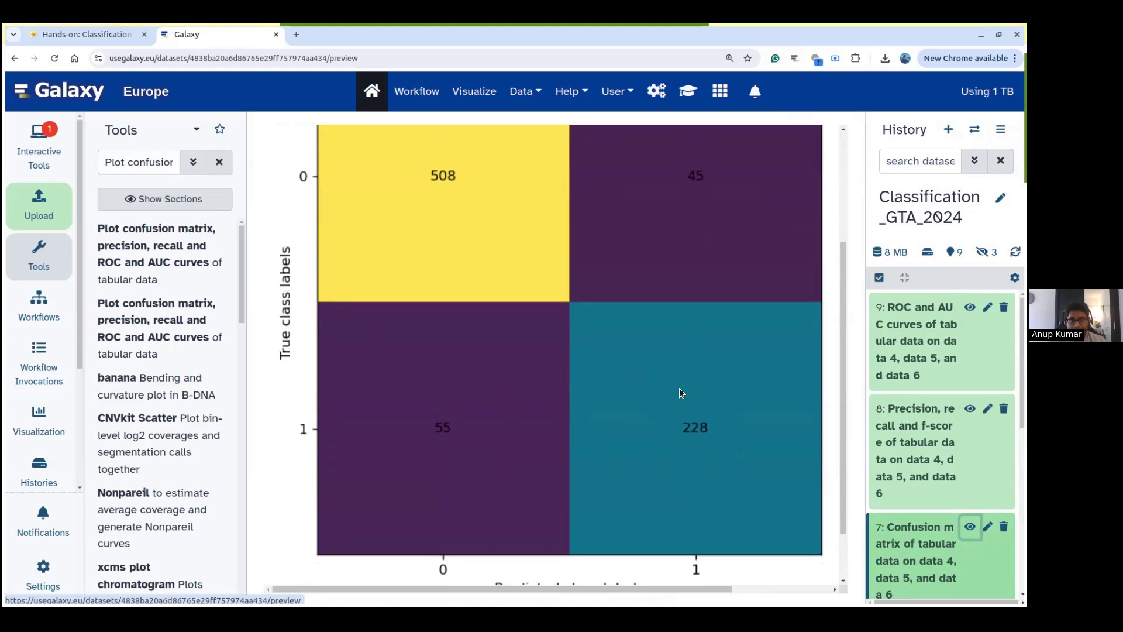
scroll(670, 337, up, 2)
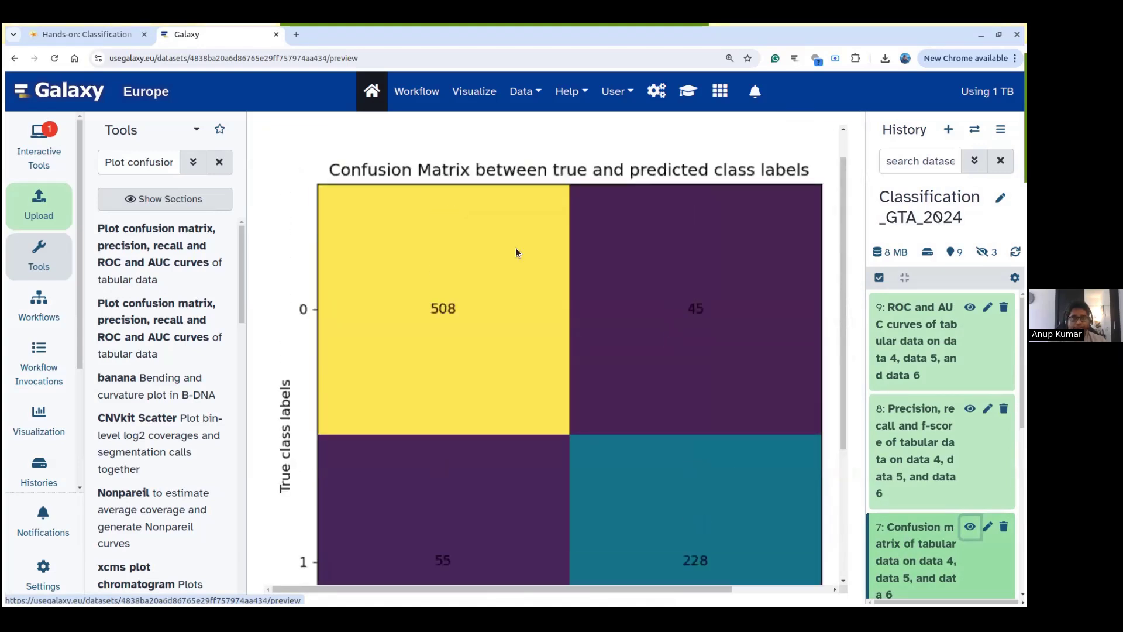
- Compare the Galaxy confusion matrix with the logistic regression confusion matrix figure in the tutorial
click(76, 34)
scroll(559, 308, up, 4)
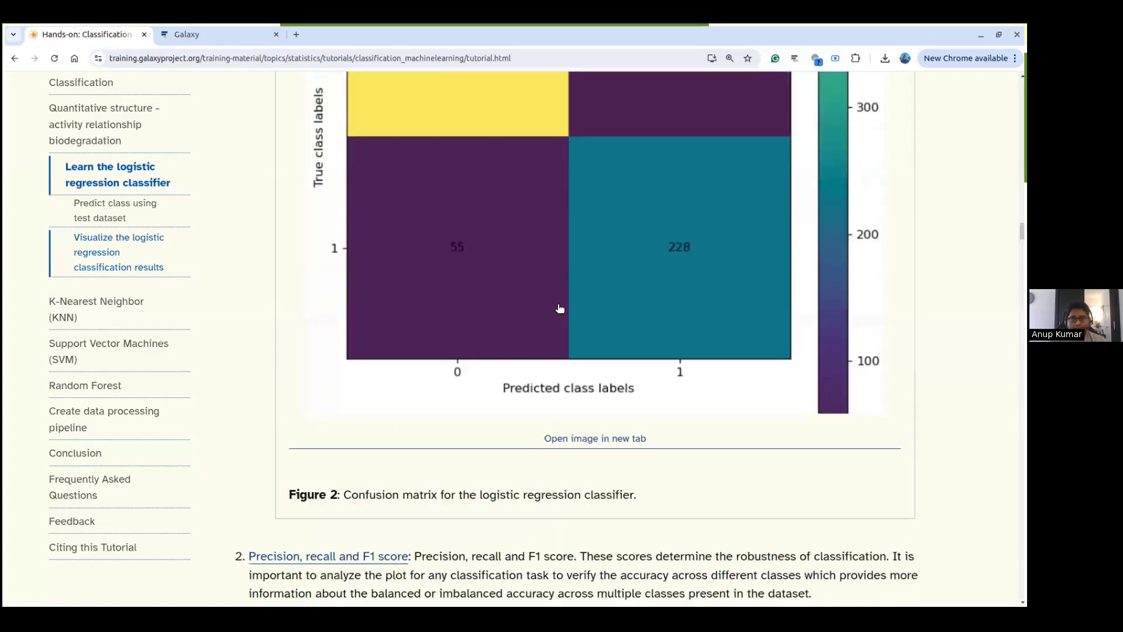
scroll(694, 259, up, 3)
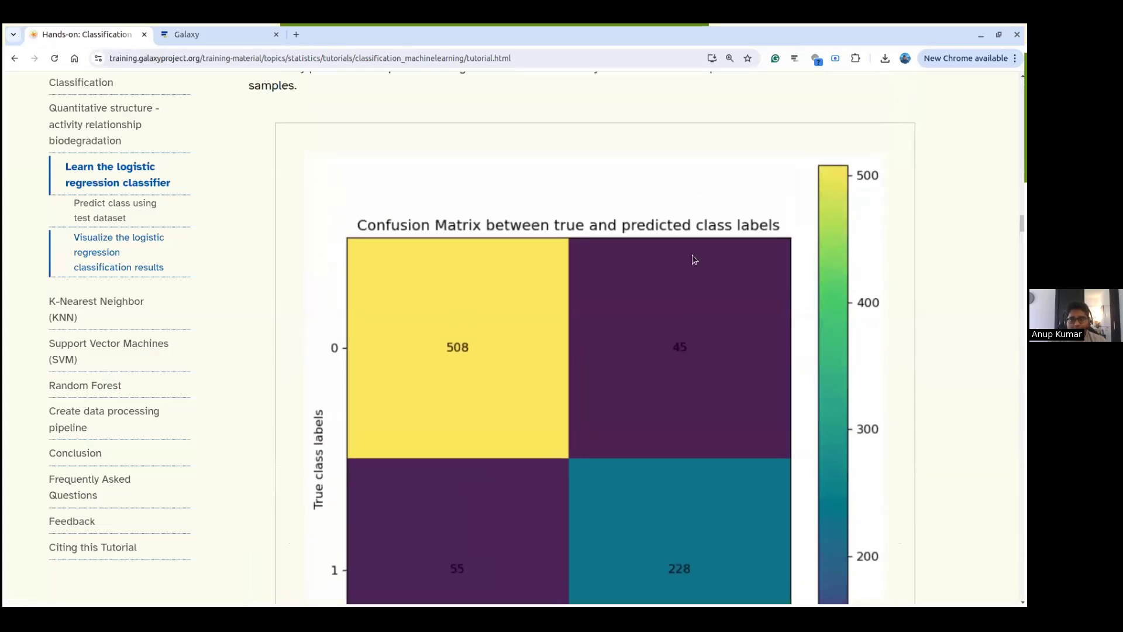
scroll(686, 259, down, 2)
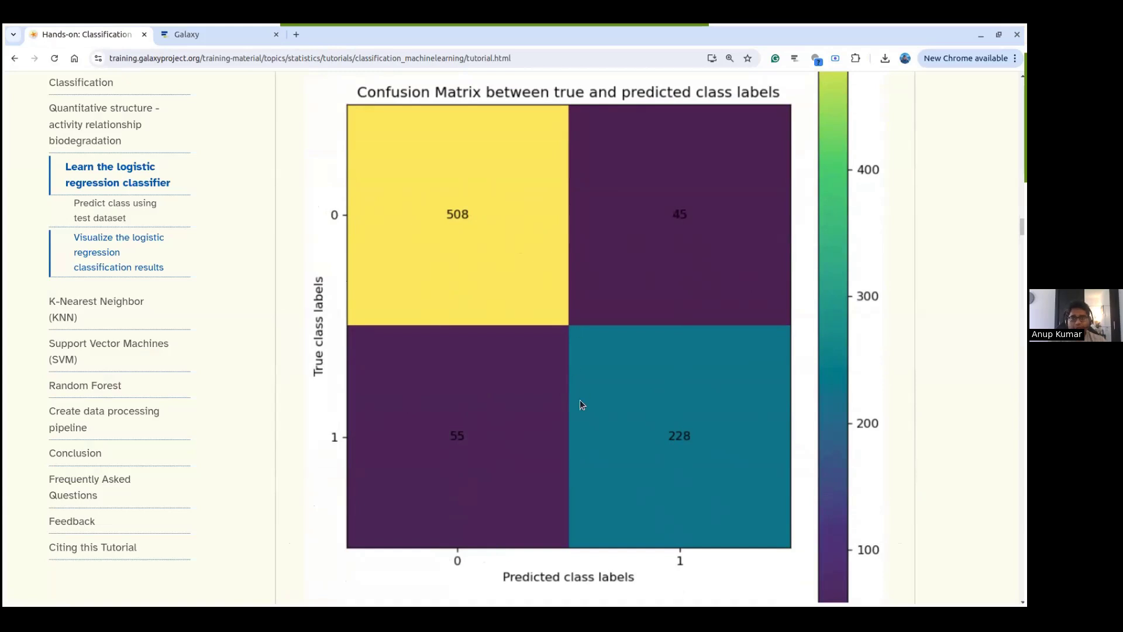
- Display the precision, recall and f-score plot in Galaxy, adjust the history panel width and examine the scores for both classes
click(196, 35)
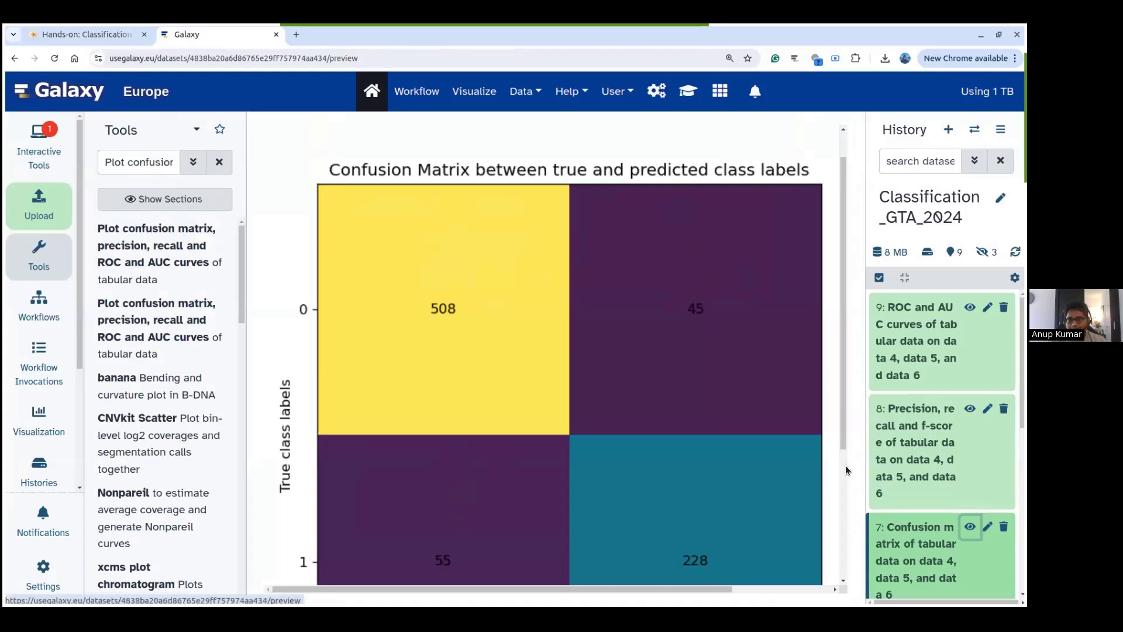
drag(863, 462, 778, 462)
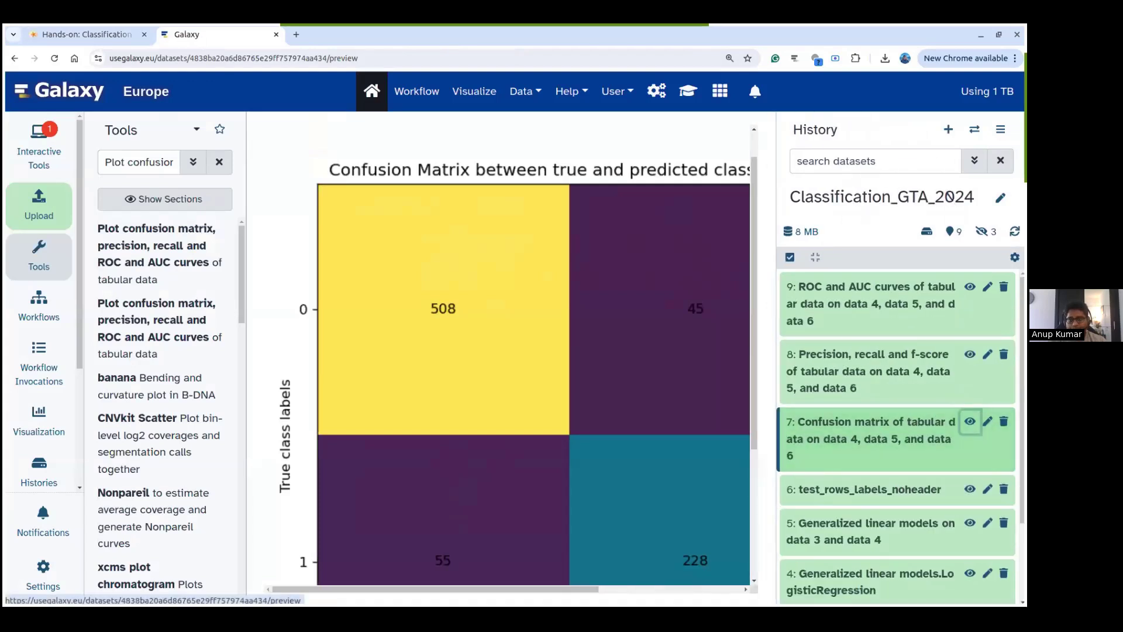
click(969, 354)
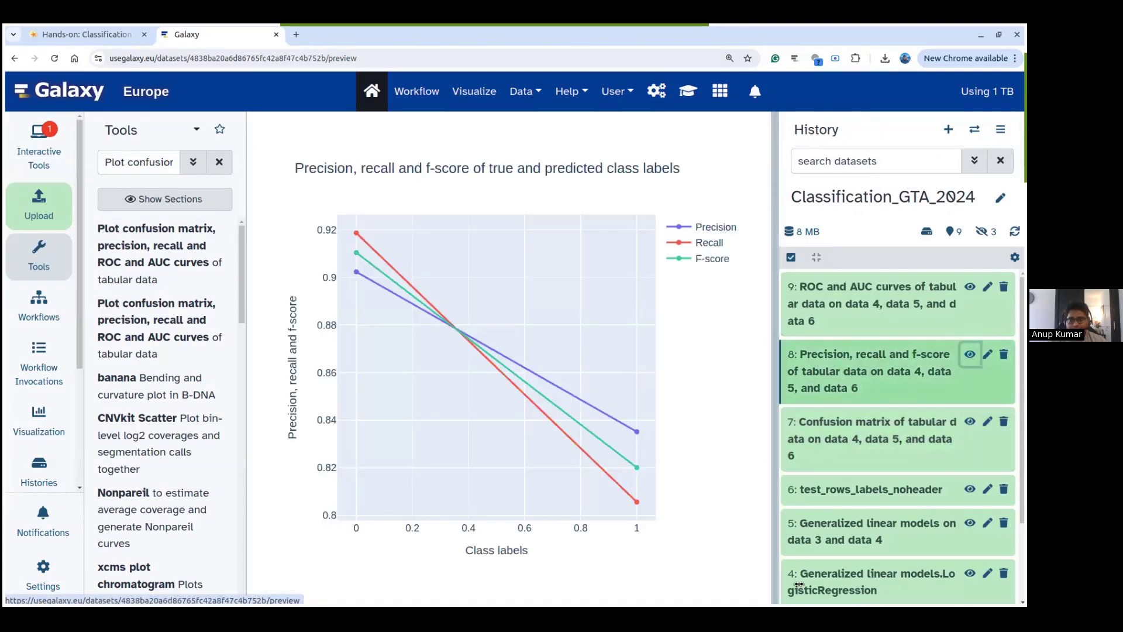
drag(772, 583, 822, 579)
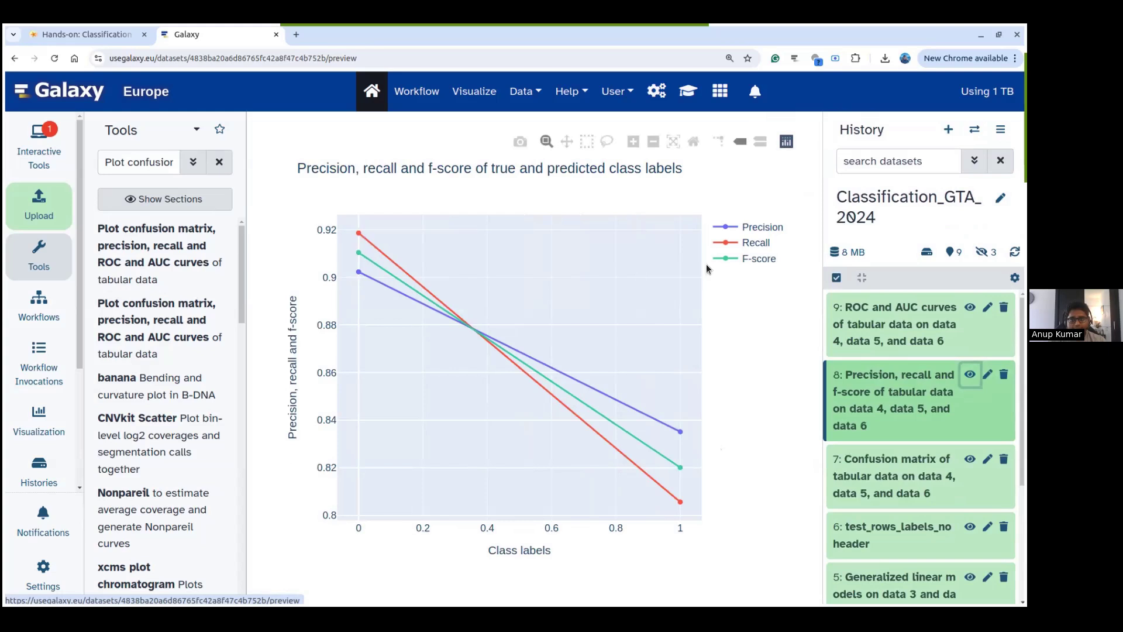
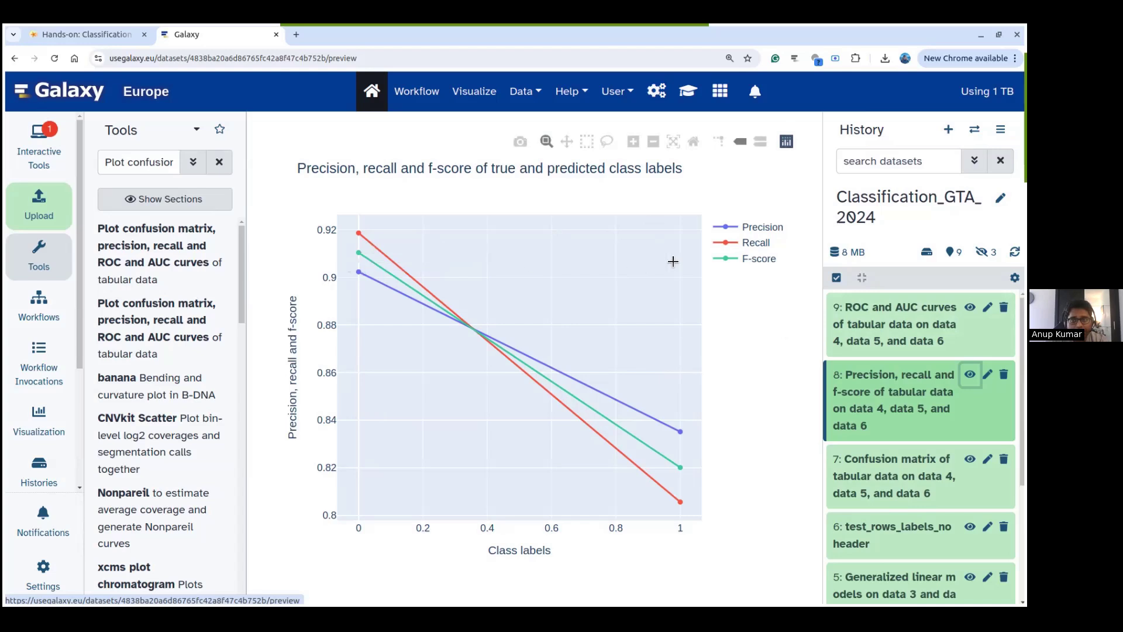
mouse_move(341, 263)
mouse_move(688, 517)
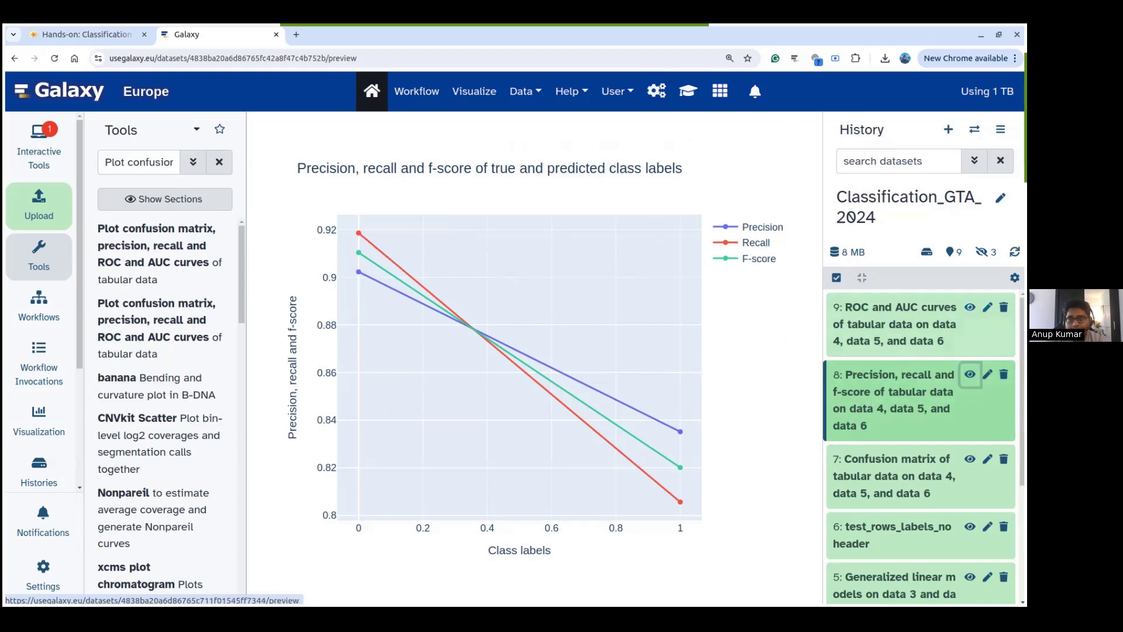
- Display the ROC and AUC curves output in Galaxy
click(970, 306)
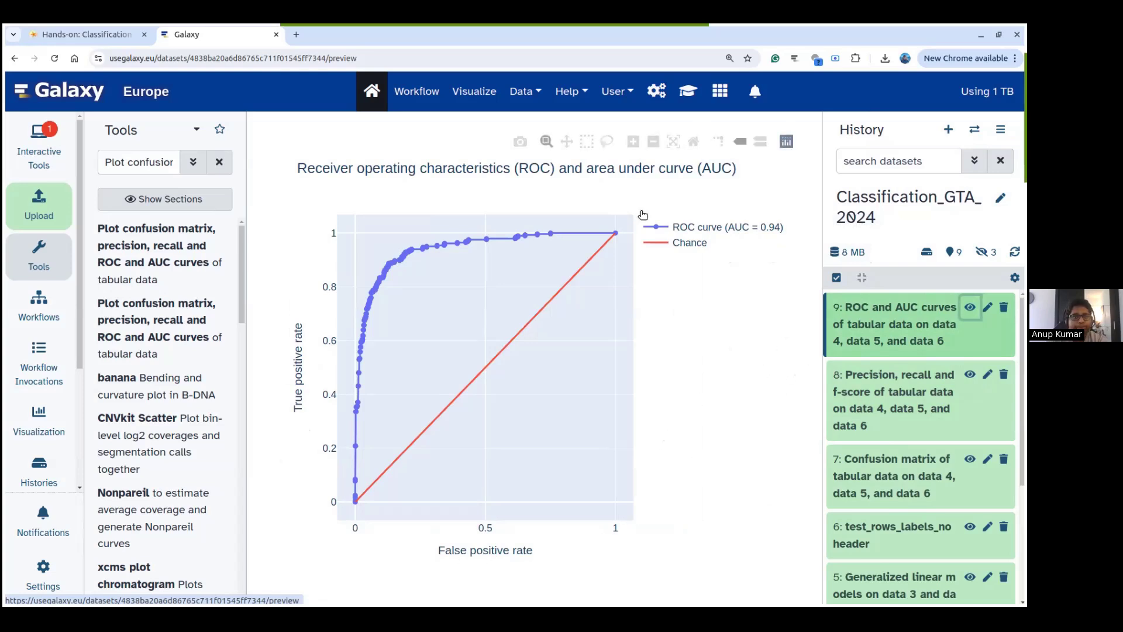
- Switch to the tutorial and review the precision, recall and F1 score and ROC/AUC figures for the logistic regression classifier
click(87, 36)
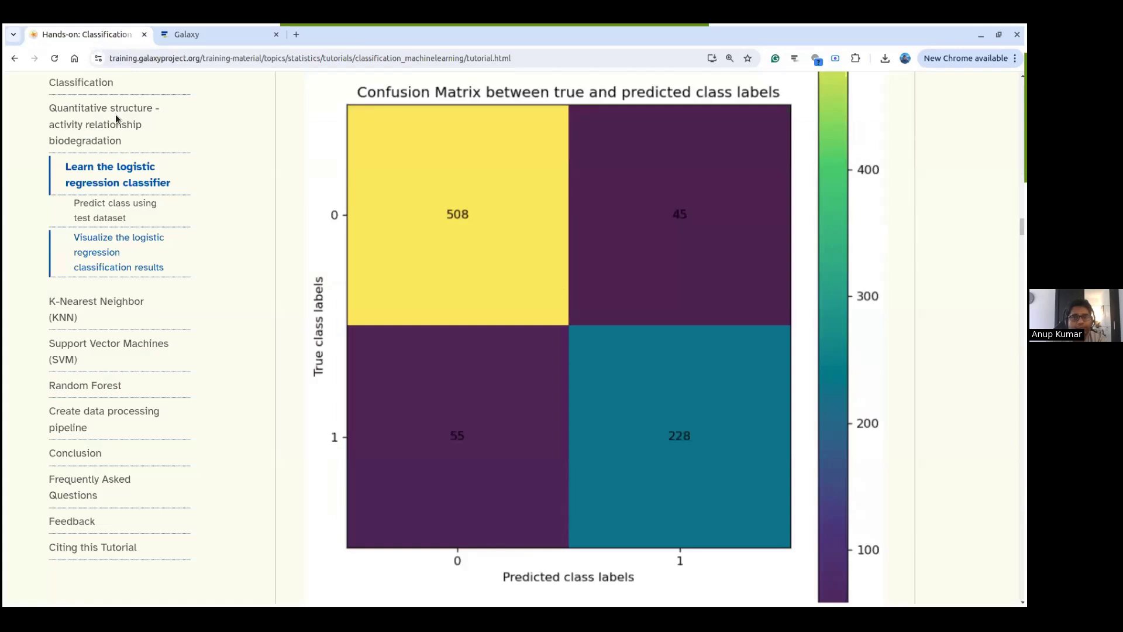
scroll(654, 351, down, 3)
scroll(864, 444, down, 2)
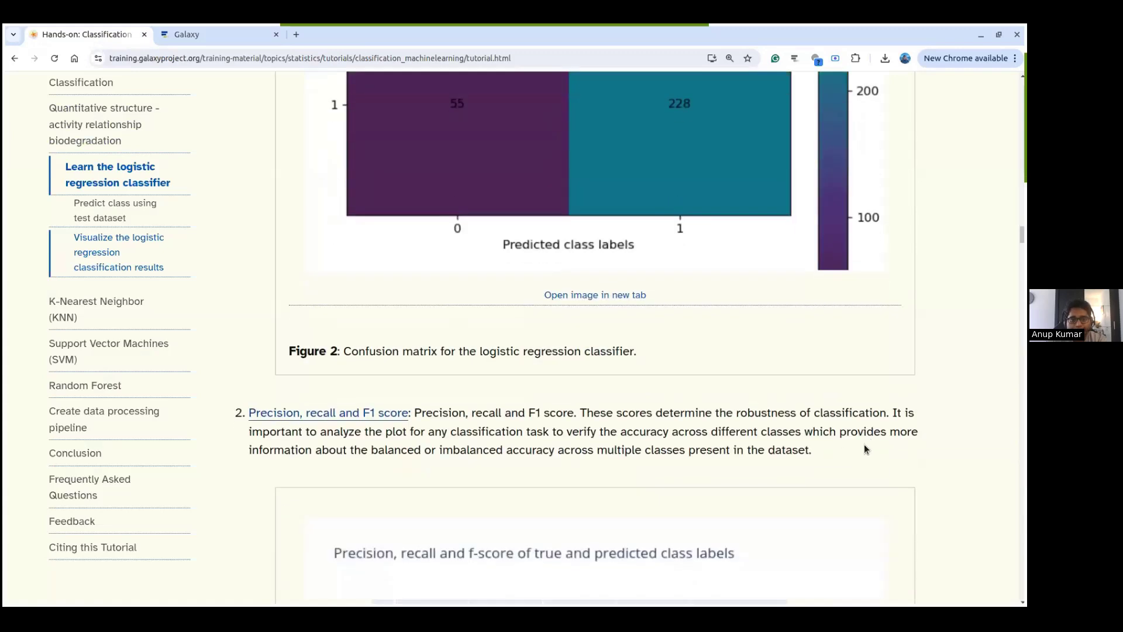
scroll(952, 430, down, 4)
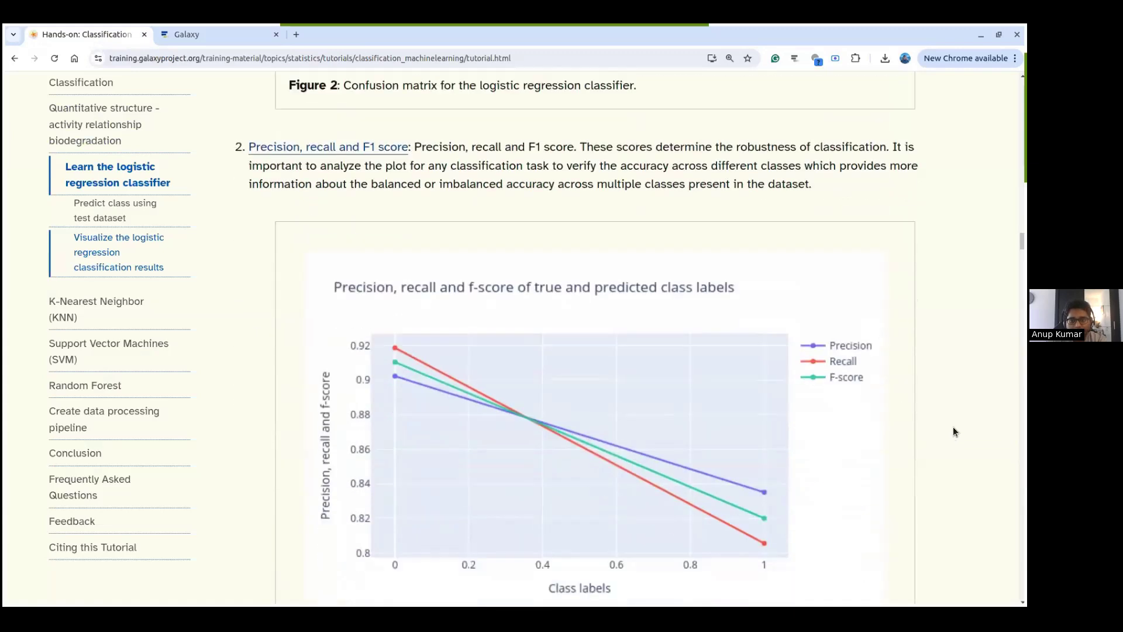
scroll(952, 432, down, 2)
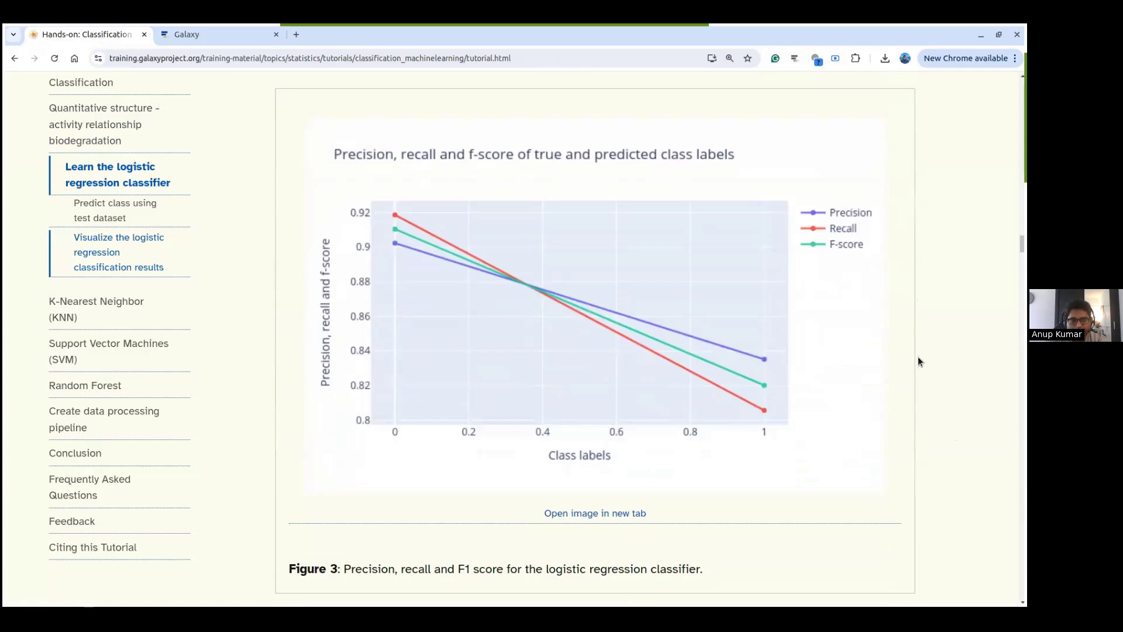
scroll(919, 362, down, 2)
scroll(919, 360, down, 7)
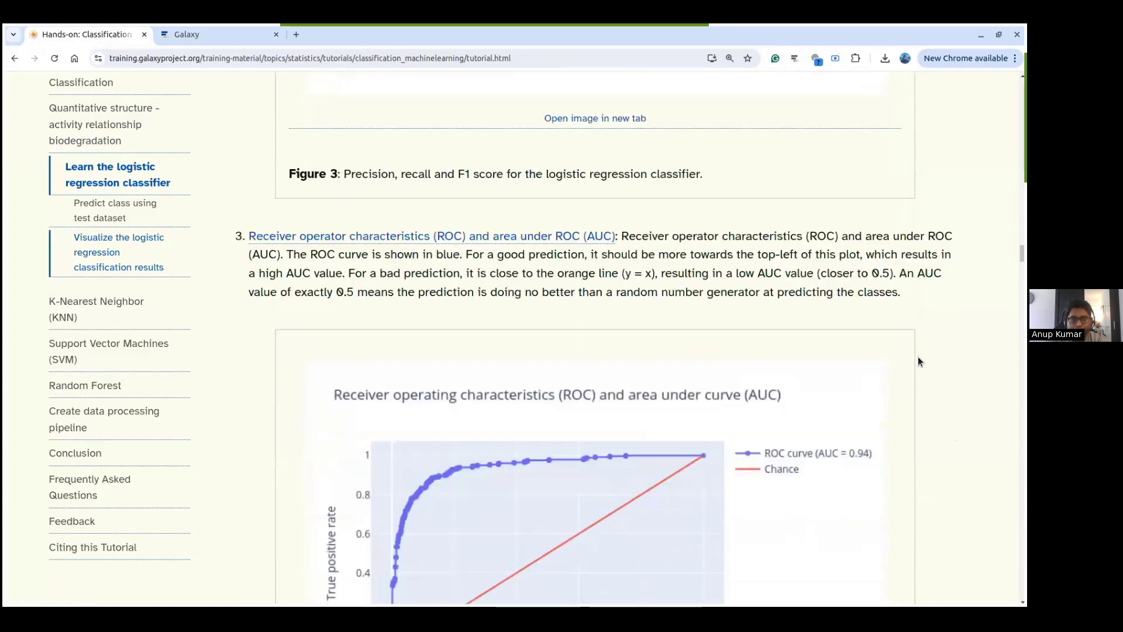
scroll(922, 357, down, 7)
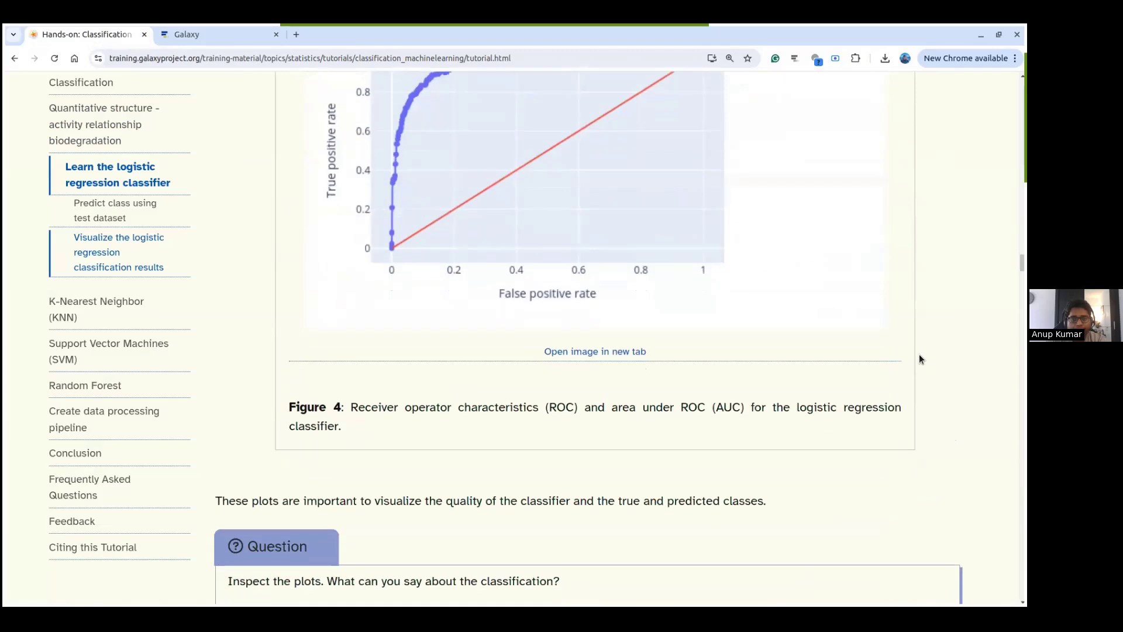
scroll(918, 352, down, 1)
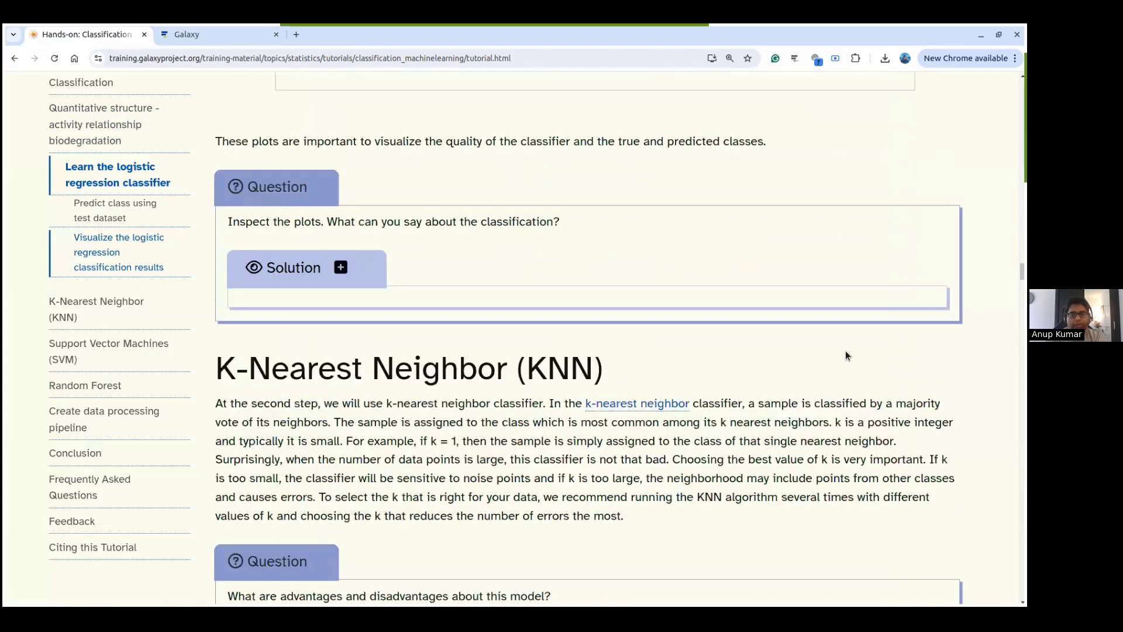
- Read the tutorial's K-Nearest Neighbor (KNN) introduction and locate the hands-on for training the k-nearest neighbor classifier
scroll(844, 350, down, 1)
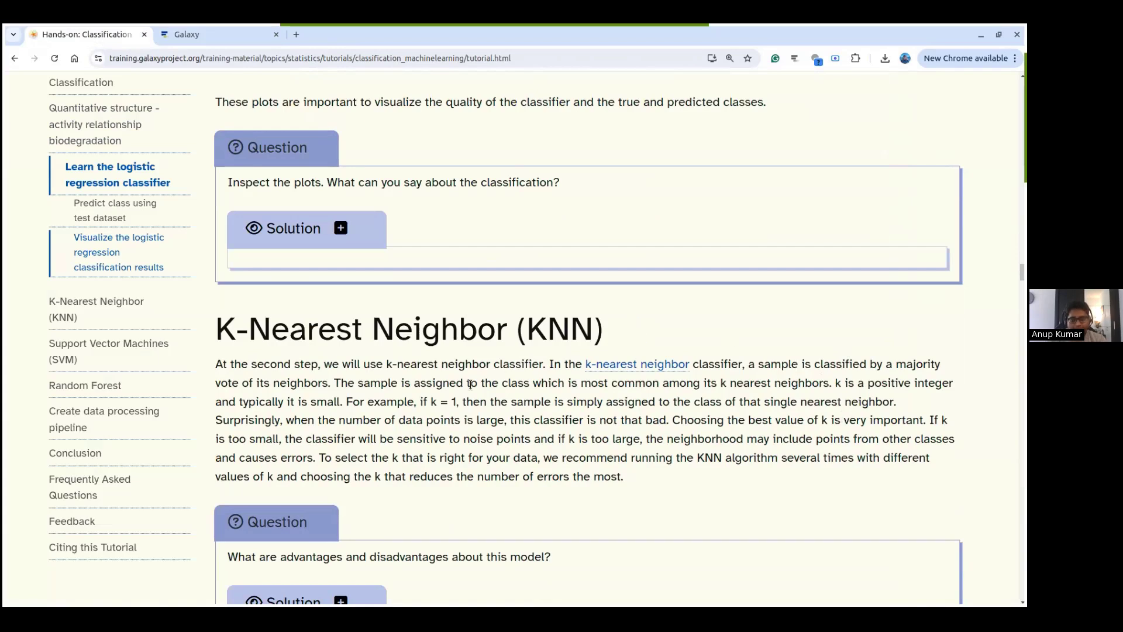
scroll(672, 372, down, 1)
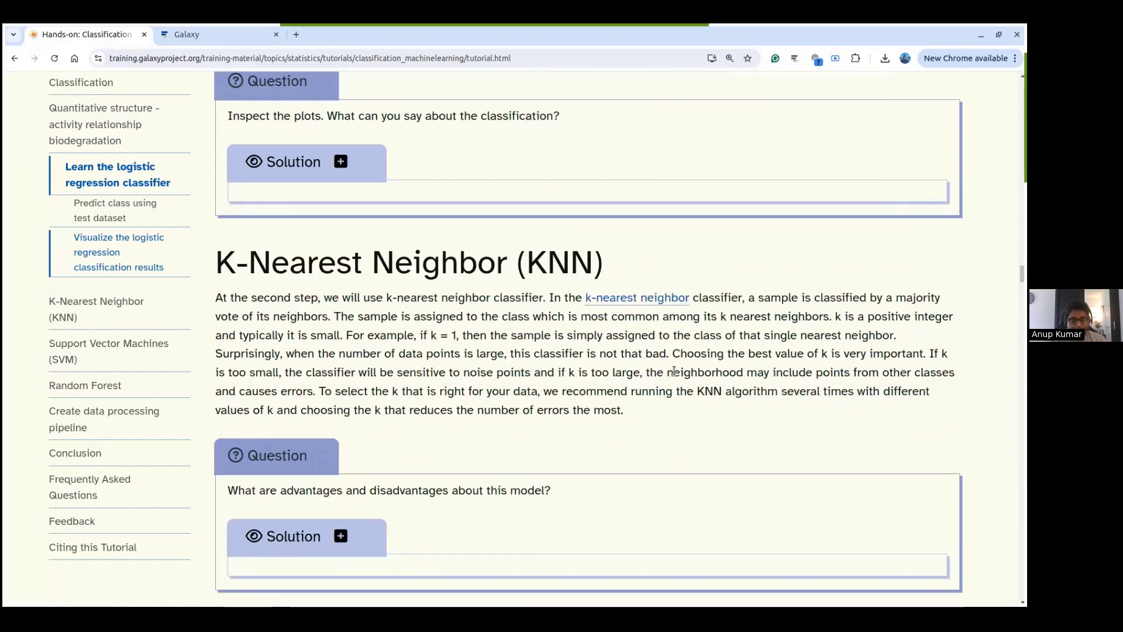
scroll(528, 366, down, 1)
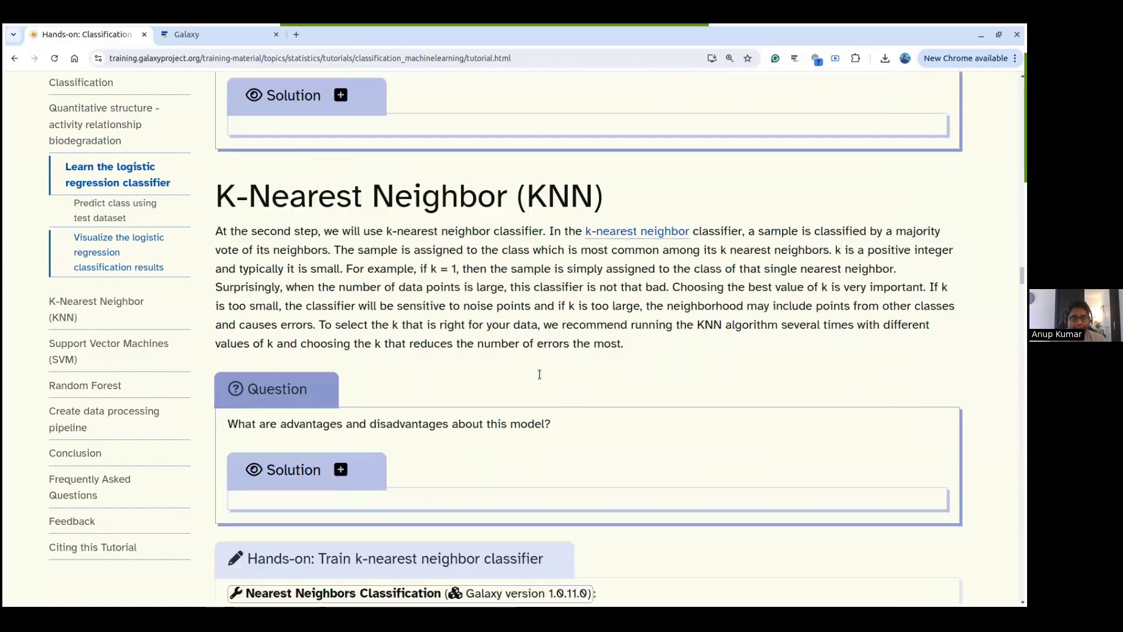
scroll(685, 378, down, 3)
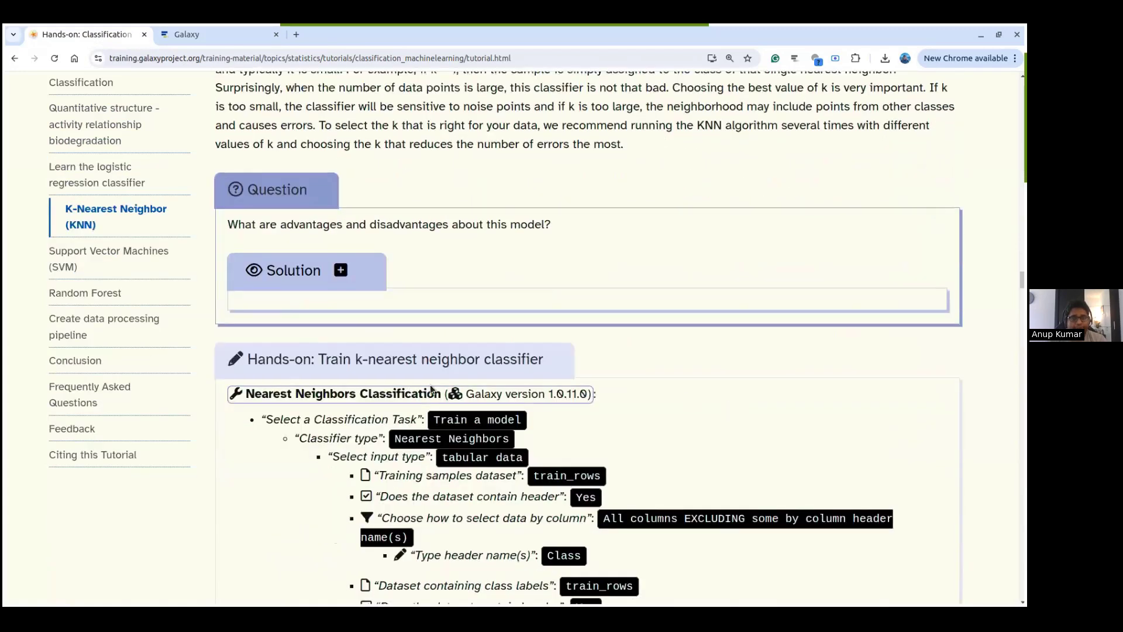
- Search the Galaxy tools for "Nearest Neighbors Classification" using the tutorial's tool name, open the tool and check its version
drag(437, 396, 337, 387)
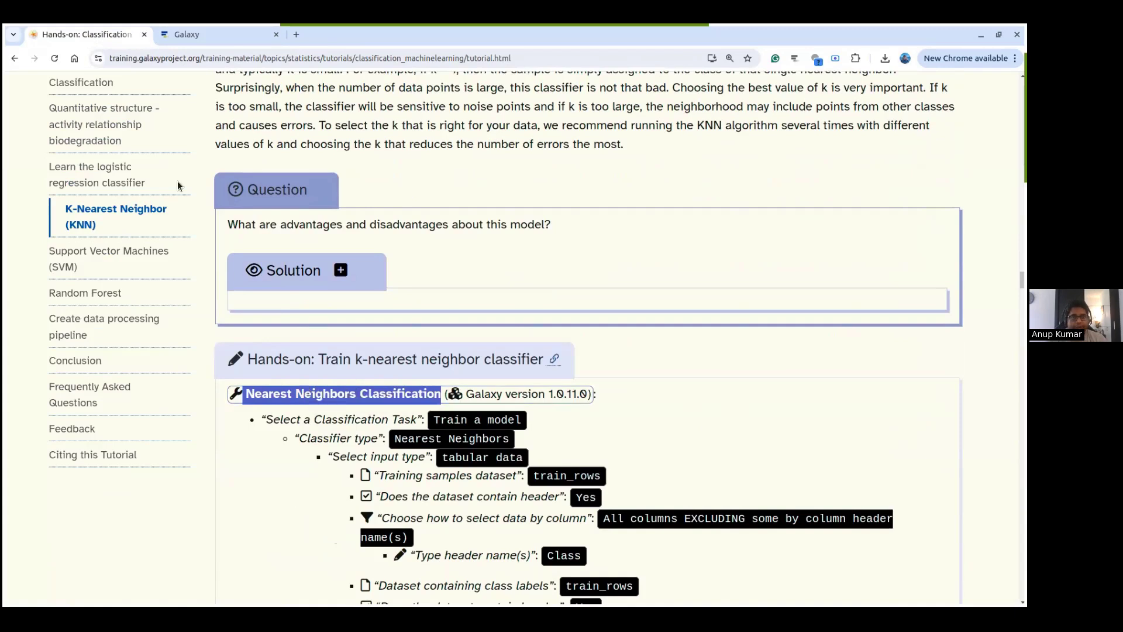
click(193, 34)
click(219, 162)
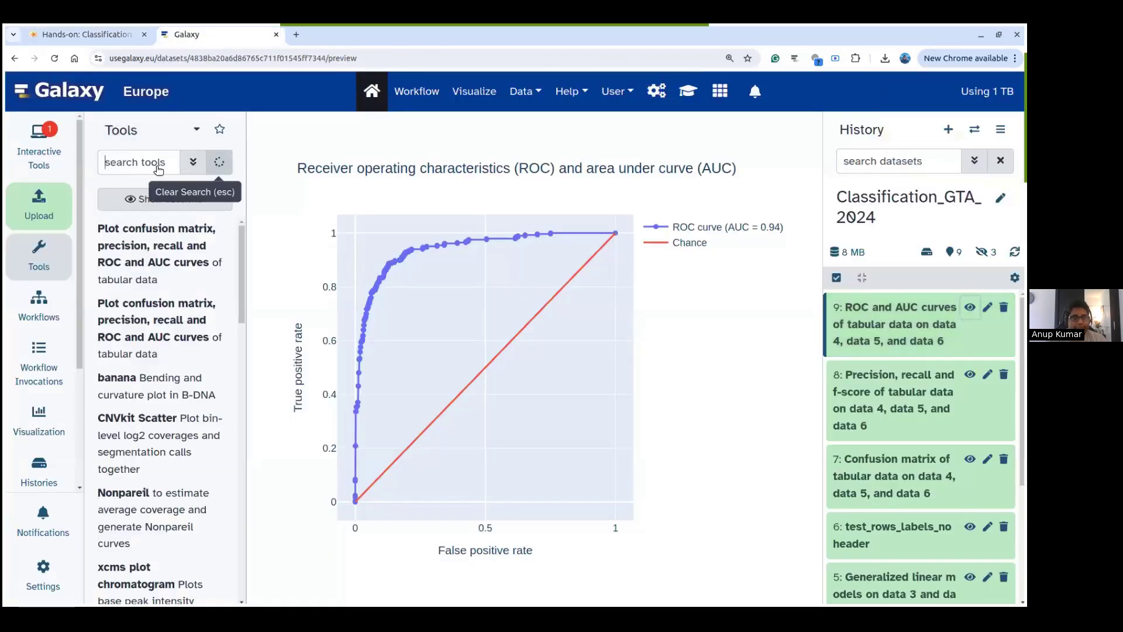
text(Classification)
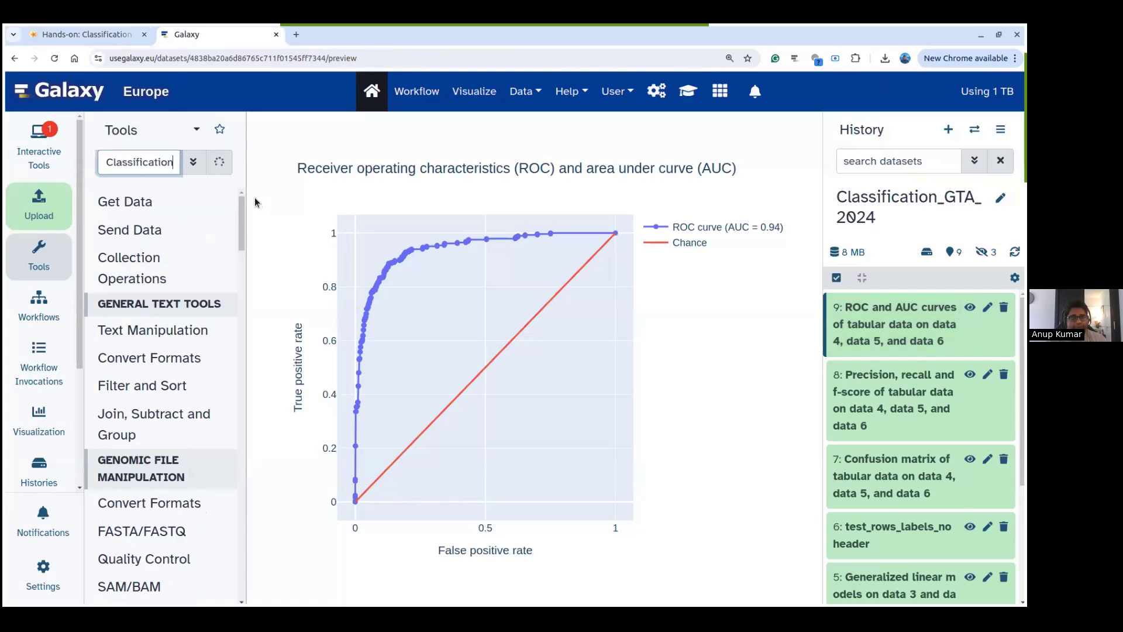
drag(247, 191, 322, 189)
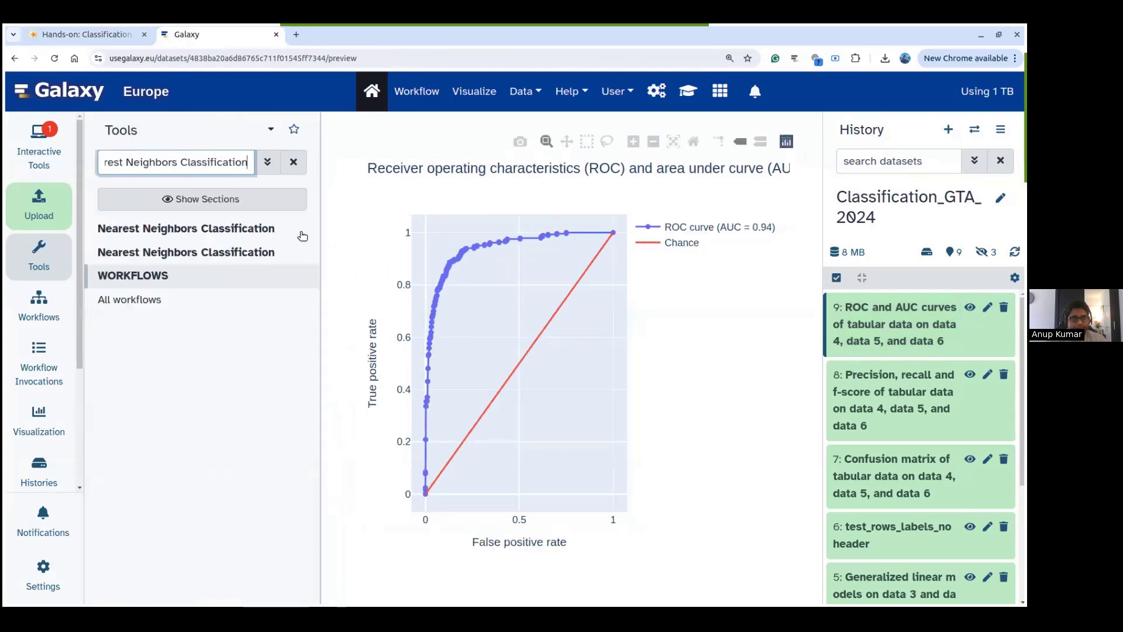
click(248, 230)
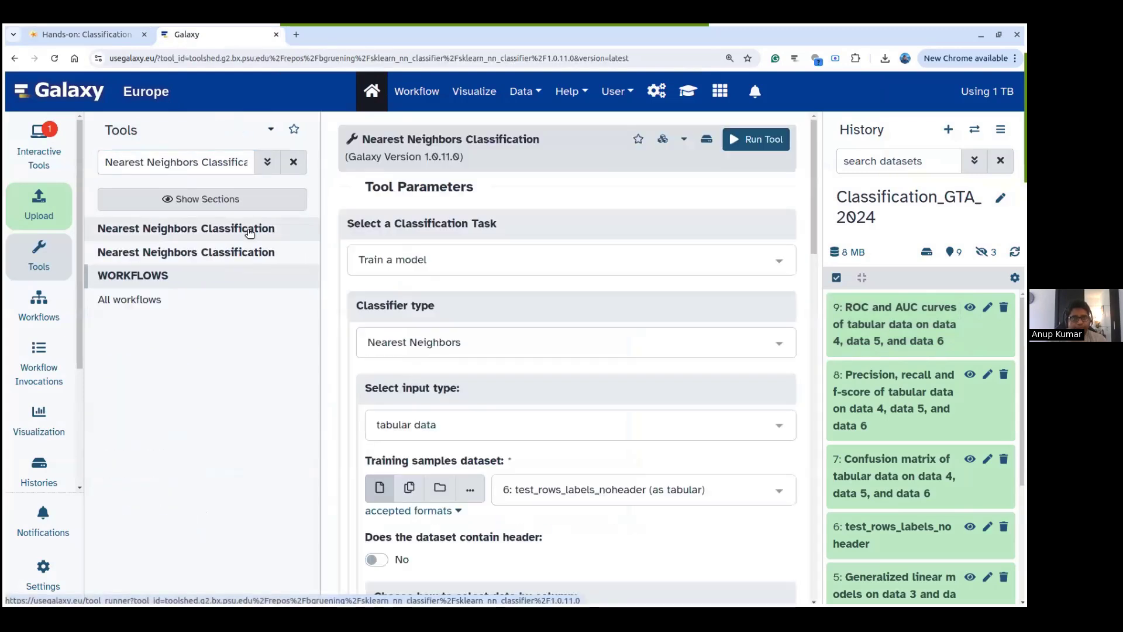
drag(371, 157, 438, 158)
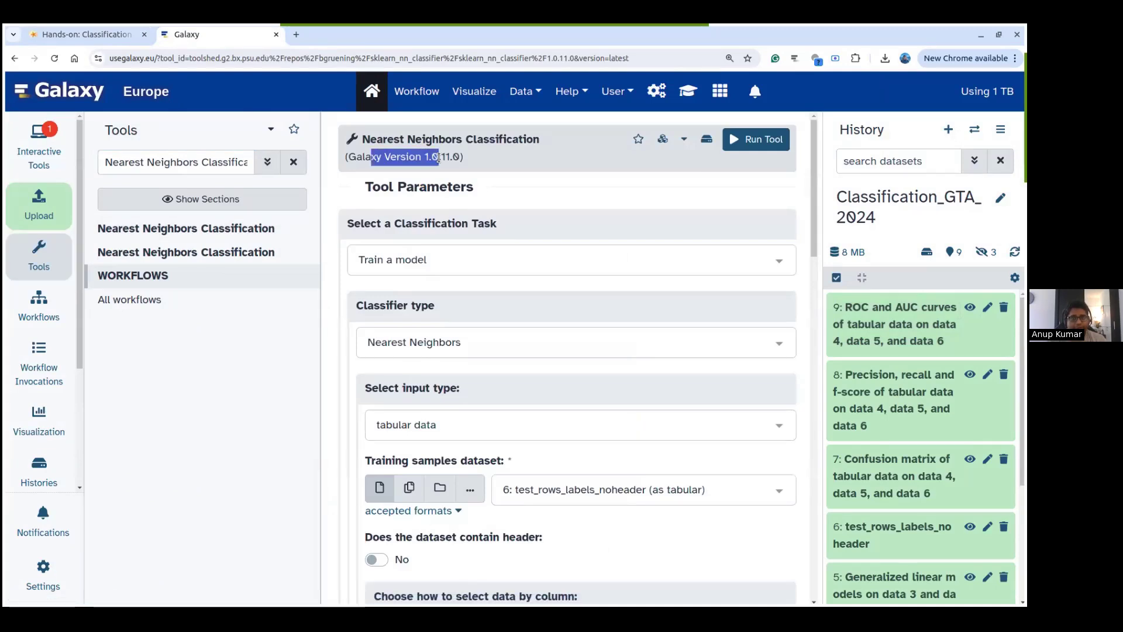
drag(325, 265, 289, 269)
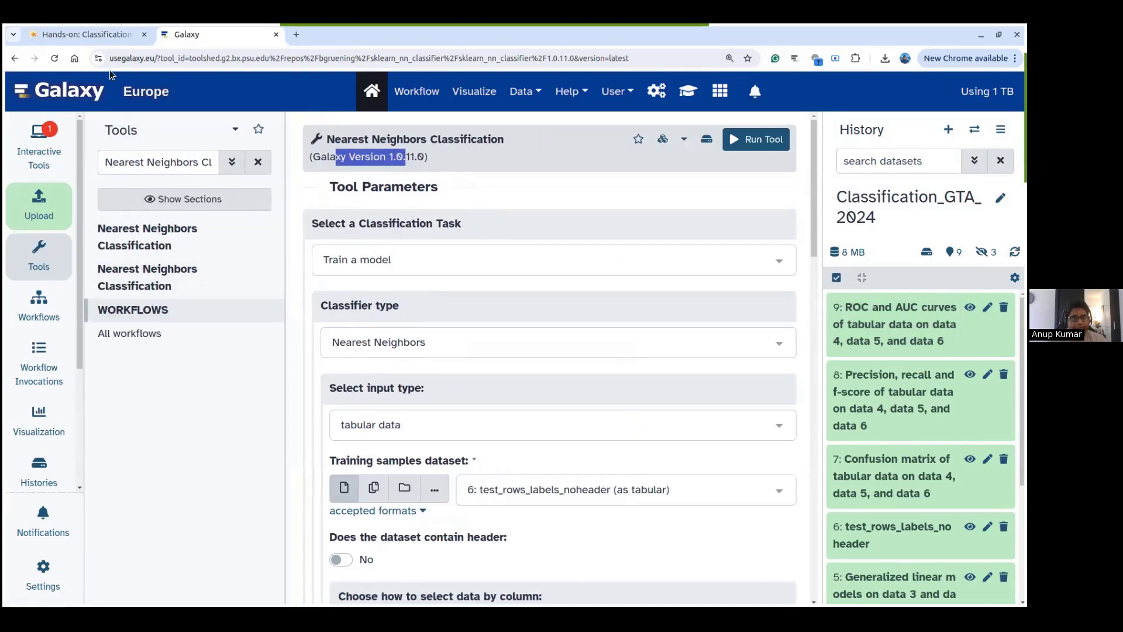
- Compare the task, classifier type and input type in the tutorial's k-nearest neighbor hands-on with the Galaxy tool form
click(107, 34)
scroll(469, 238, down, 3)
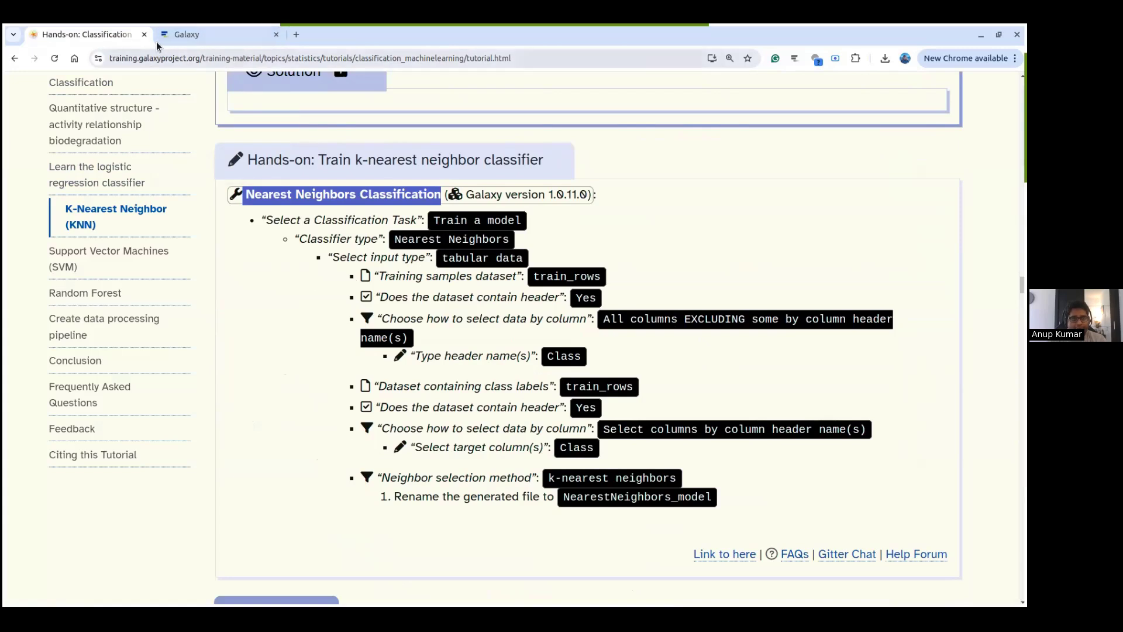
click(193, 36)
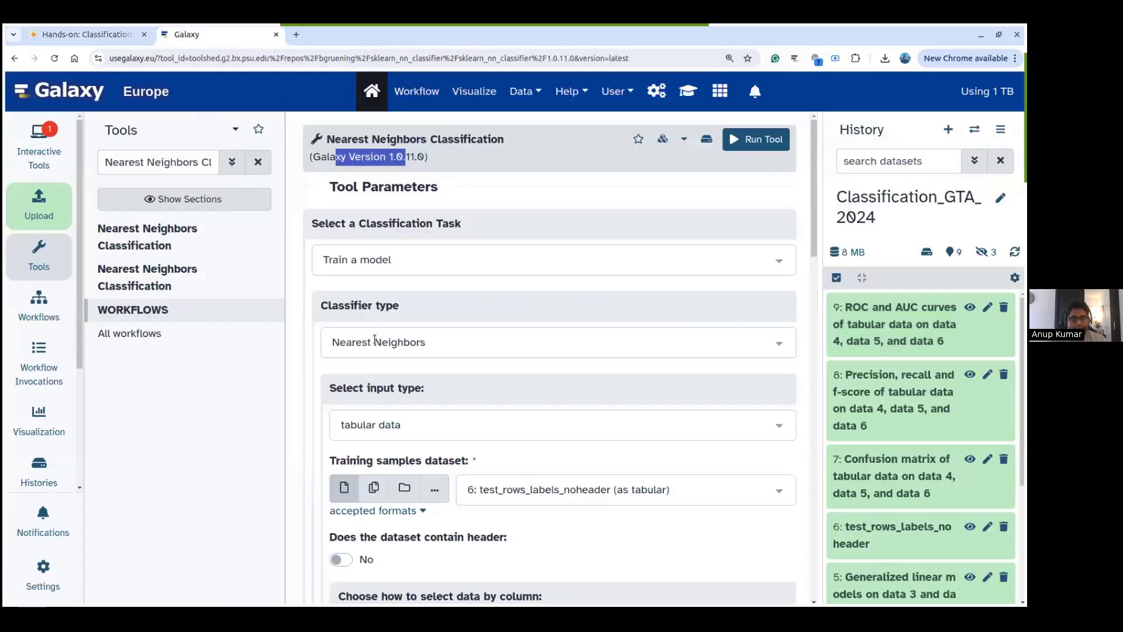
click(103, 36)
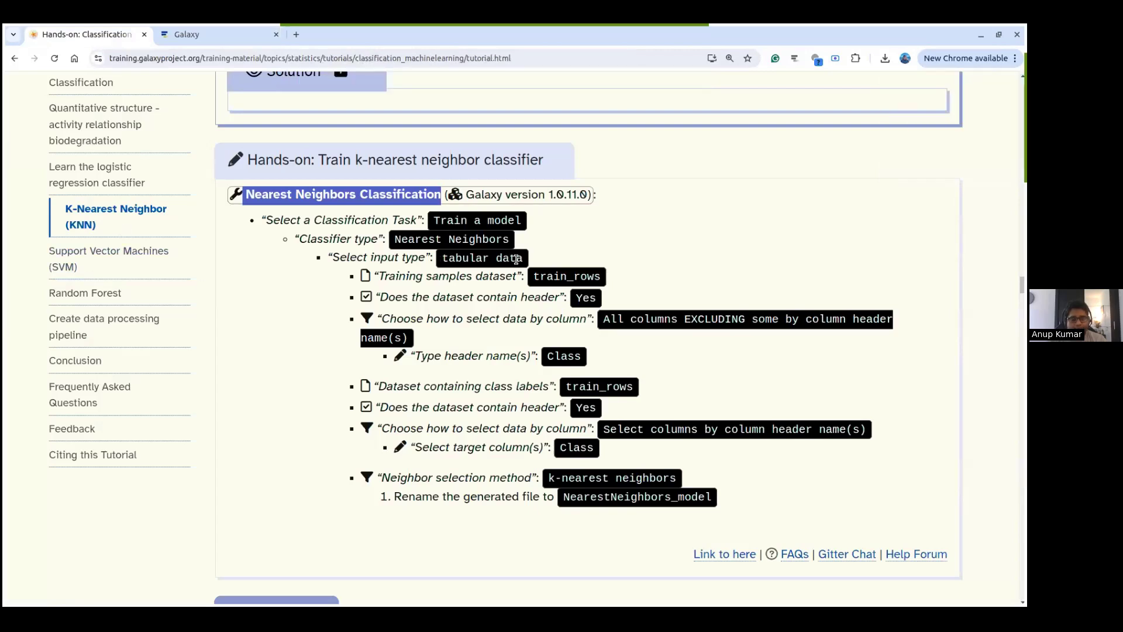
- In the Galaxy tool form, set the training samples dataset to train_rows.csv and mark it as containing a header
click(219, 33)
scroll(532, 388, down, 2)
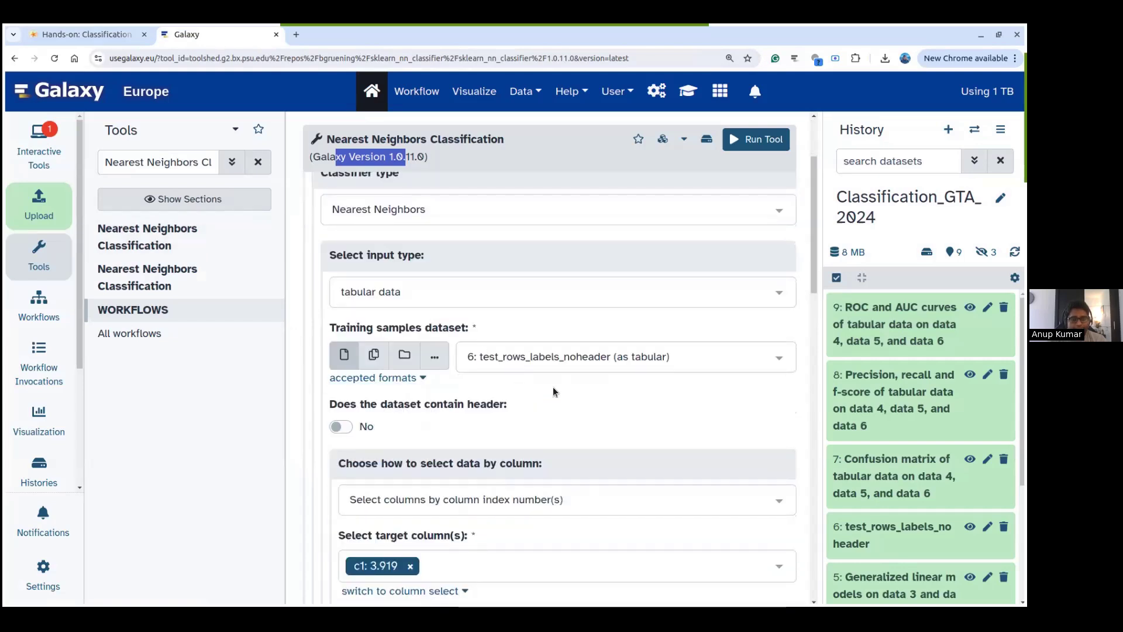
scroll(552, 387, down, 1)
click(534, 287)
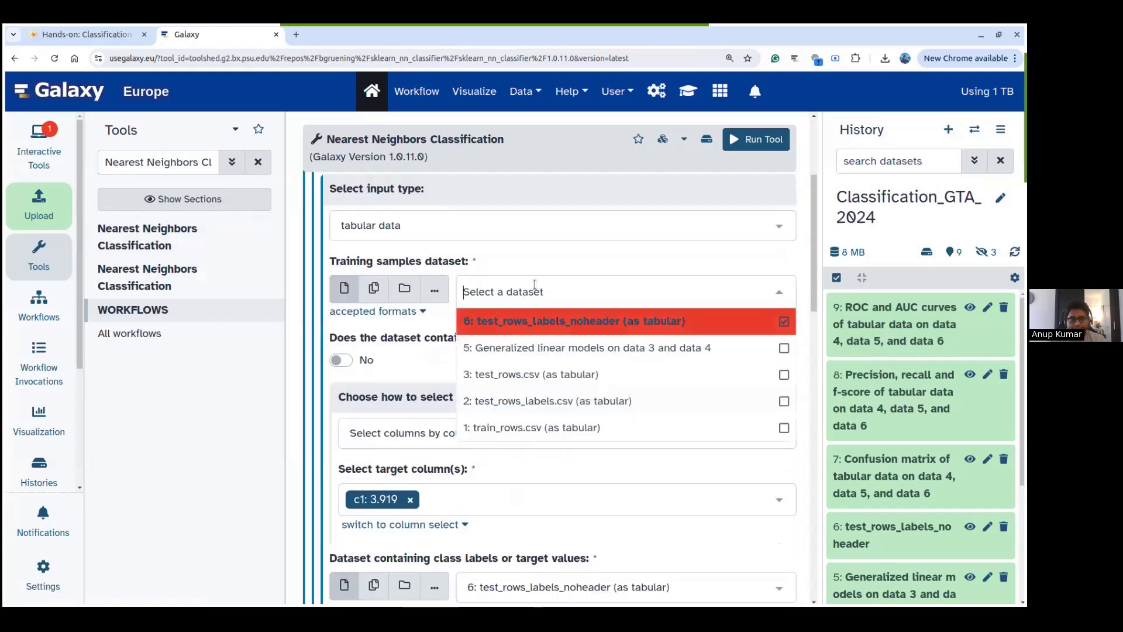
click(537, 427)
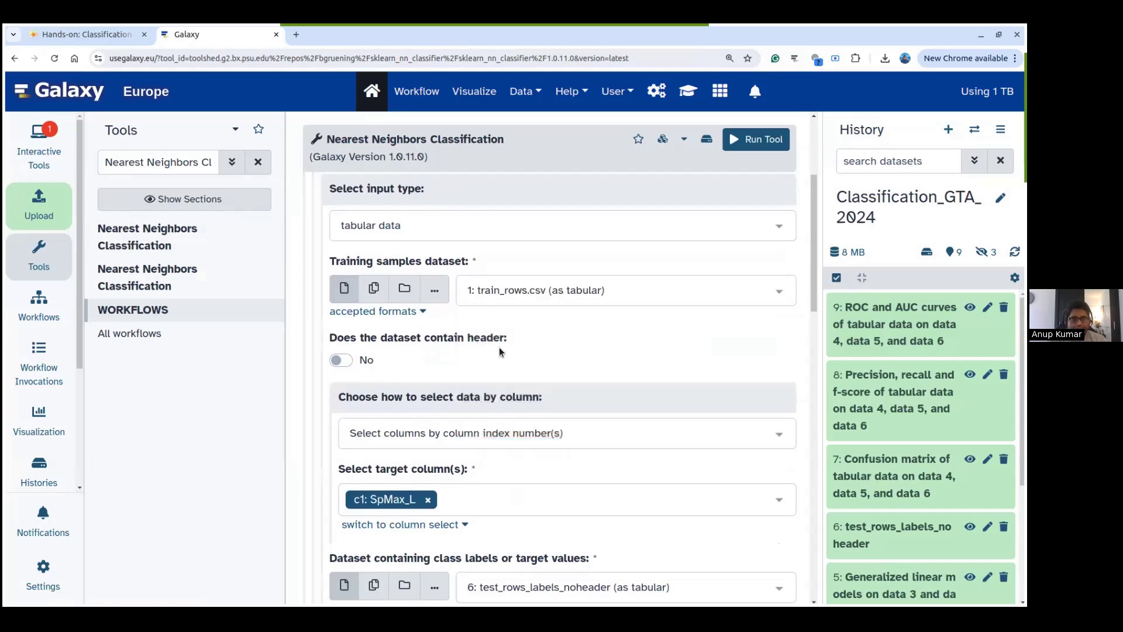
click(348, 357)
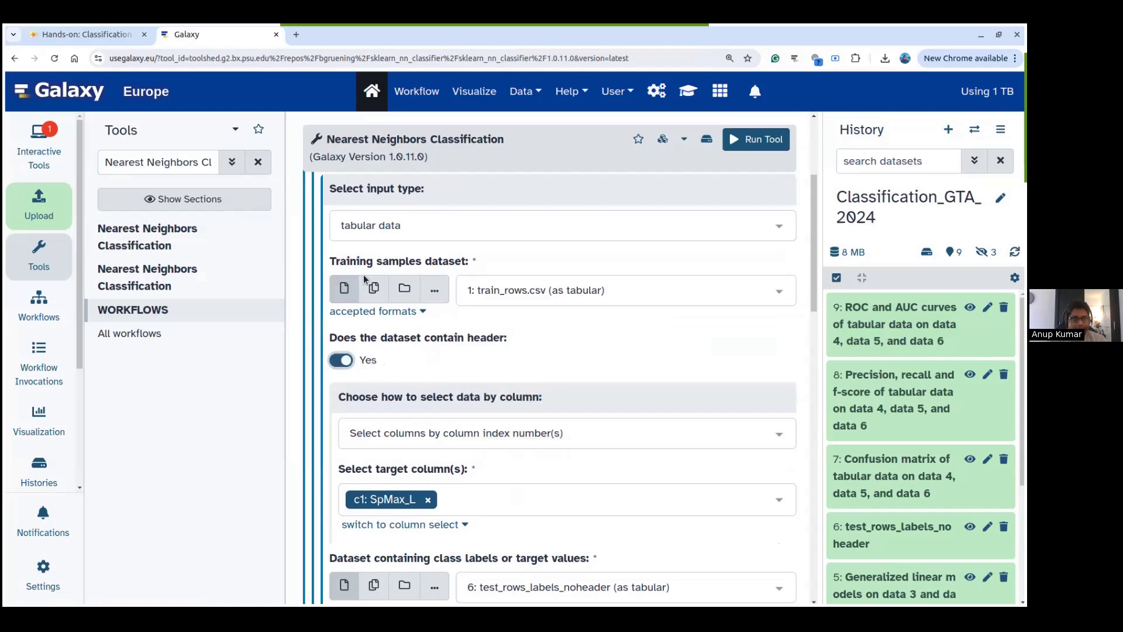
- Select the training data as all columns EXCLUDING some by column header name(s), with the tutorial's header name Class
scroll(602, 349, down, 1)
click(494, 366)
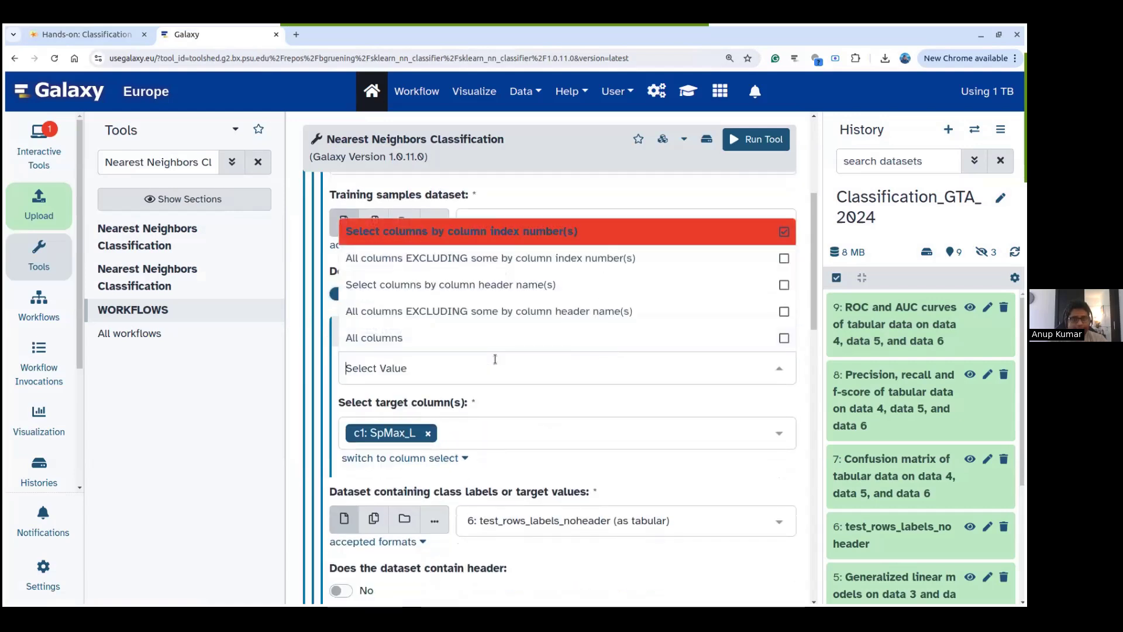
click(389, 312)
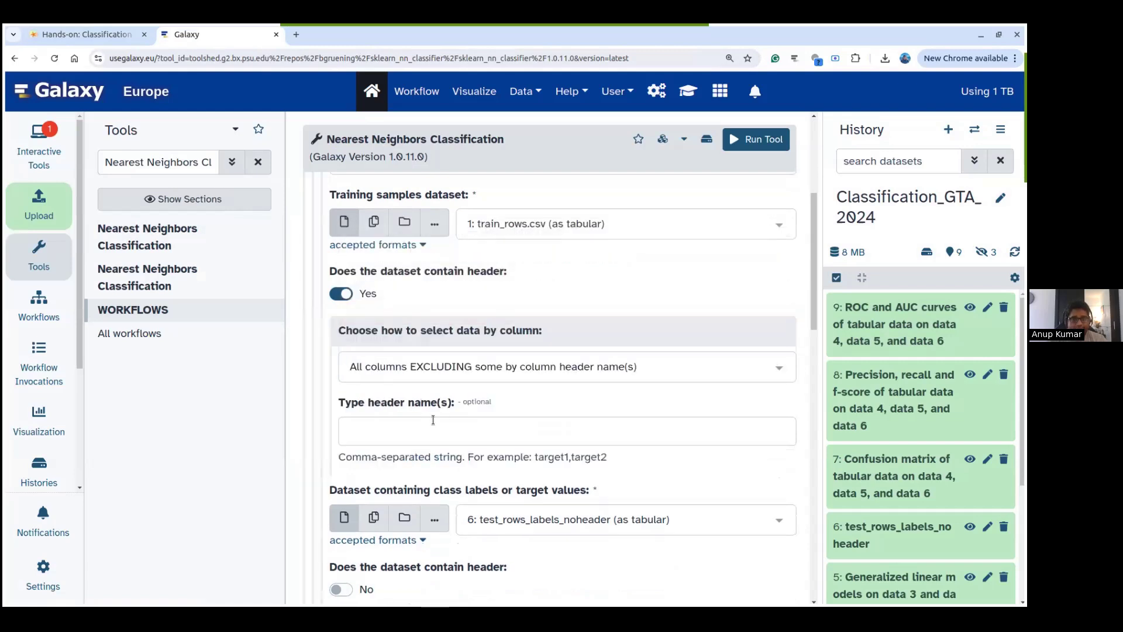
click(94, 35)
double_click(568, 353)
key(ctrl+c)
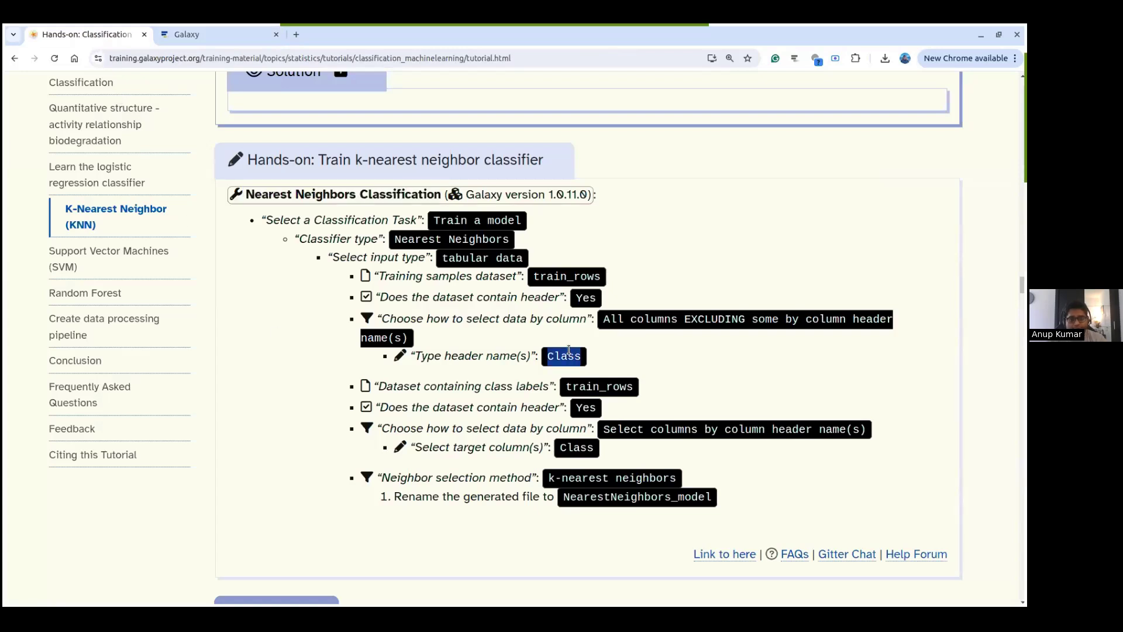
click(193, 34)
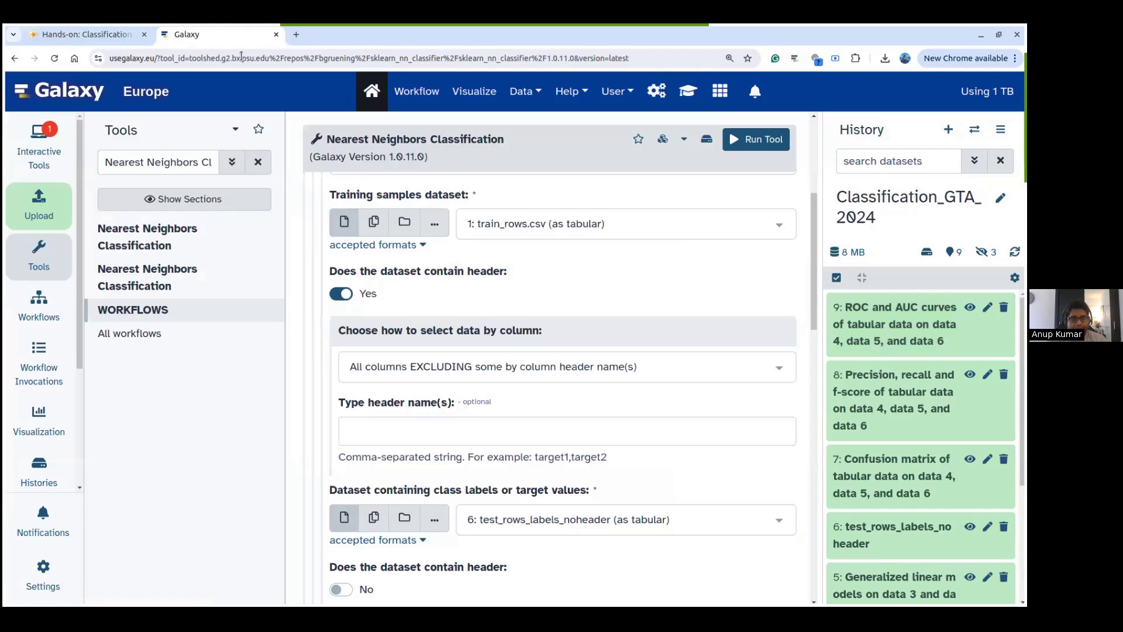
click(396, 419)
key(ctrl+v)
- Set the dataset containing class labels to train_rows.csv and mark it as containing a header
scroll(444, 428, down, 1)
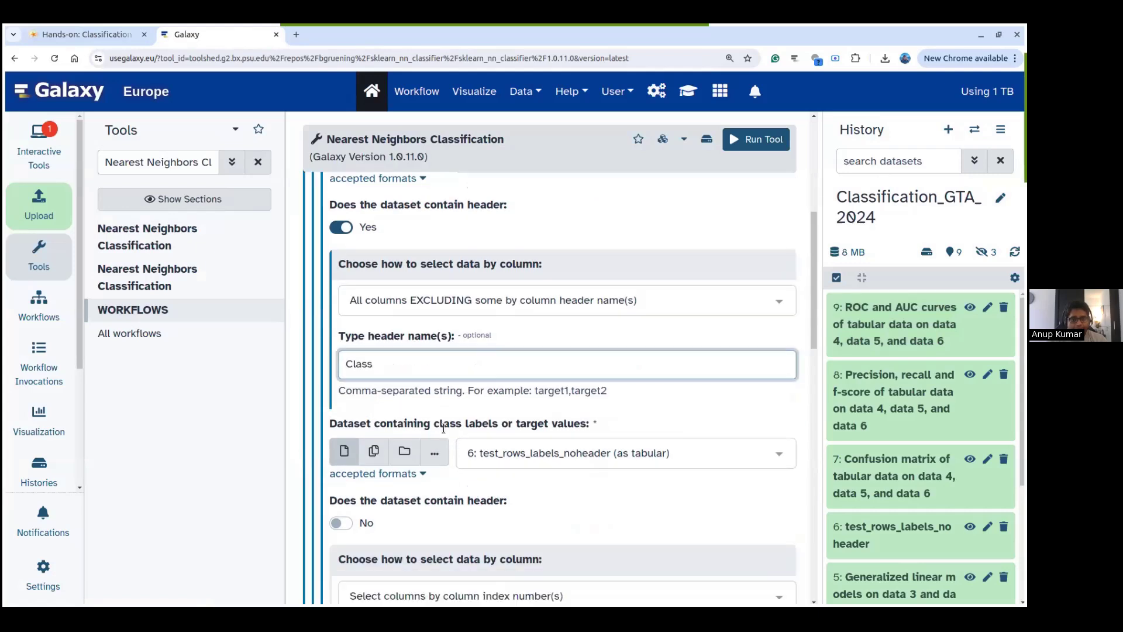
scroll(605, 409, down, 1)
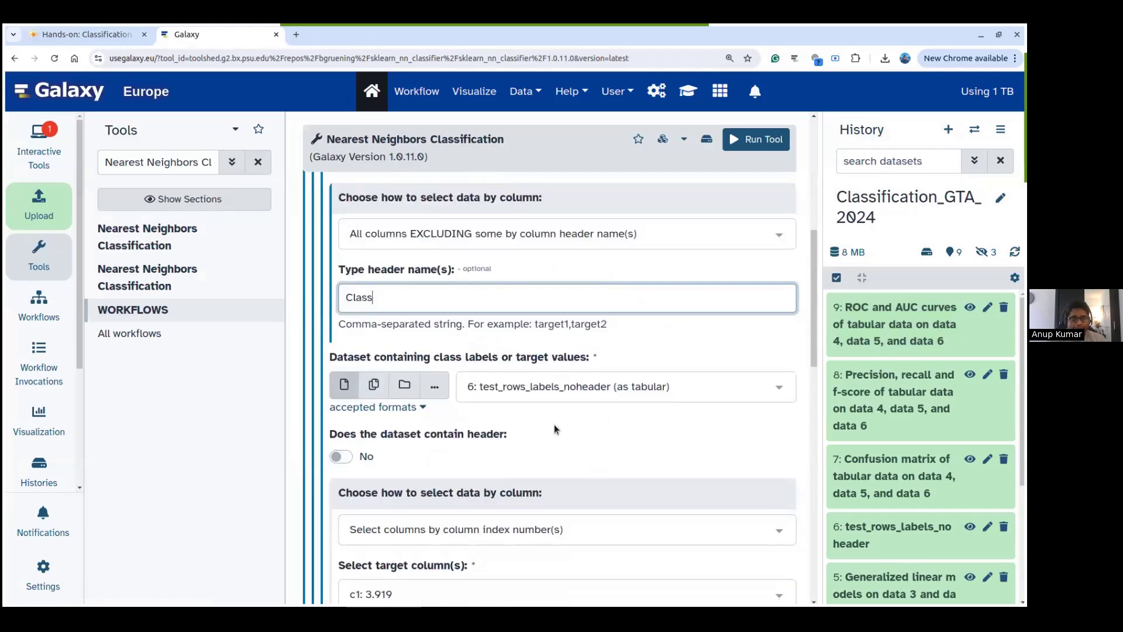
scroll(531, 359, down, 1)
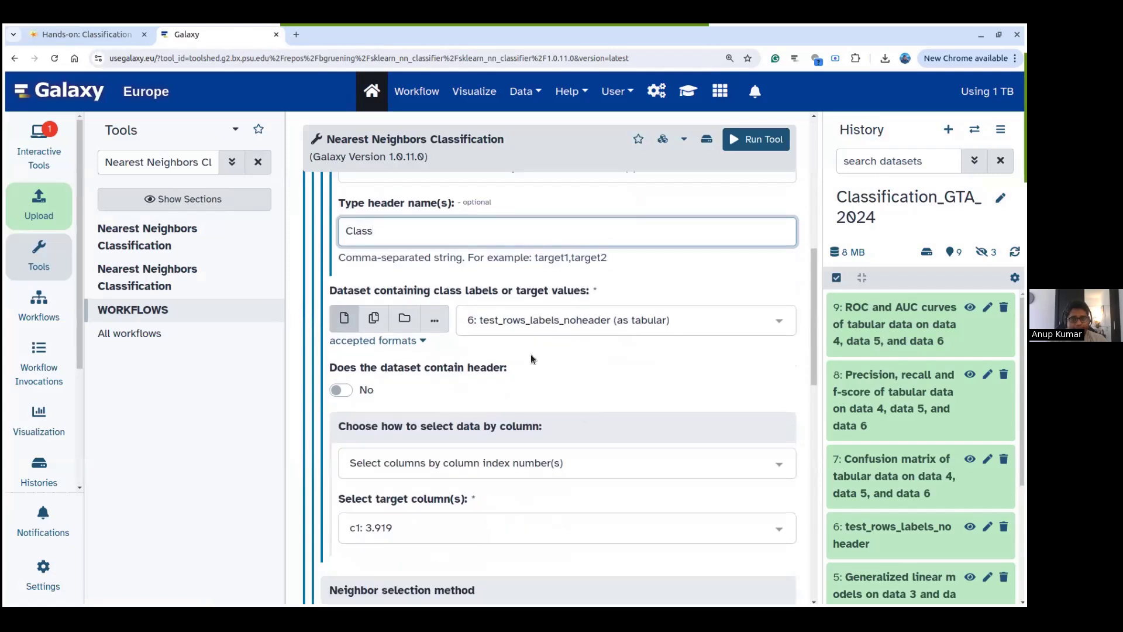
click(539, 320)
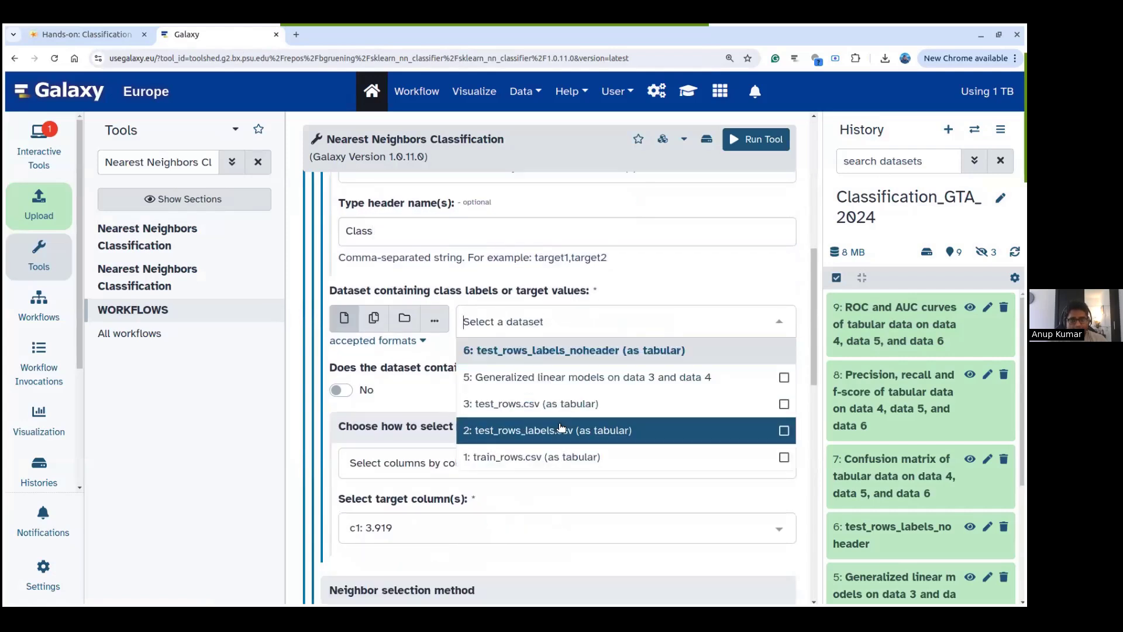
click(552, 456)
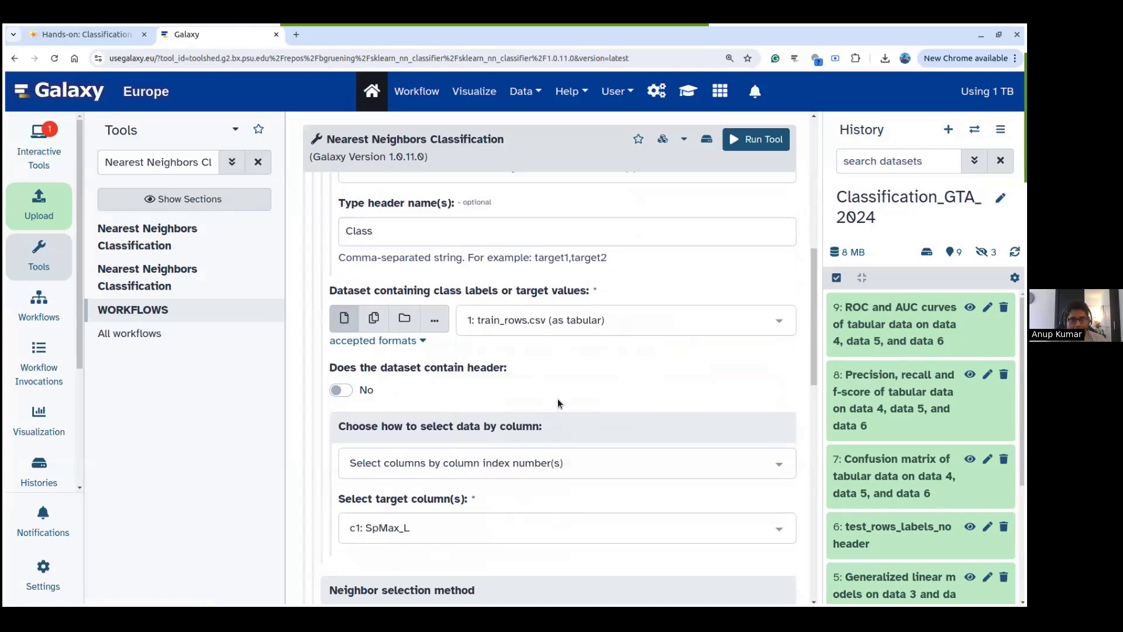
click(342, 390)
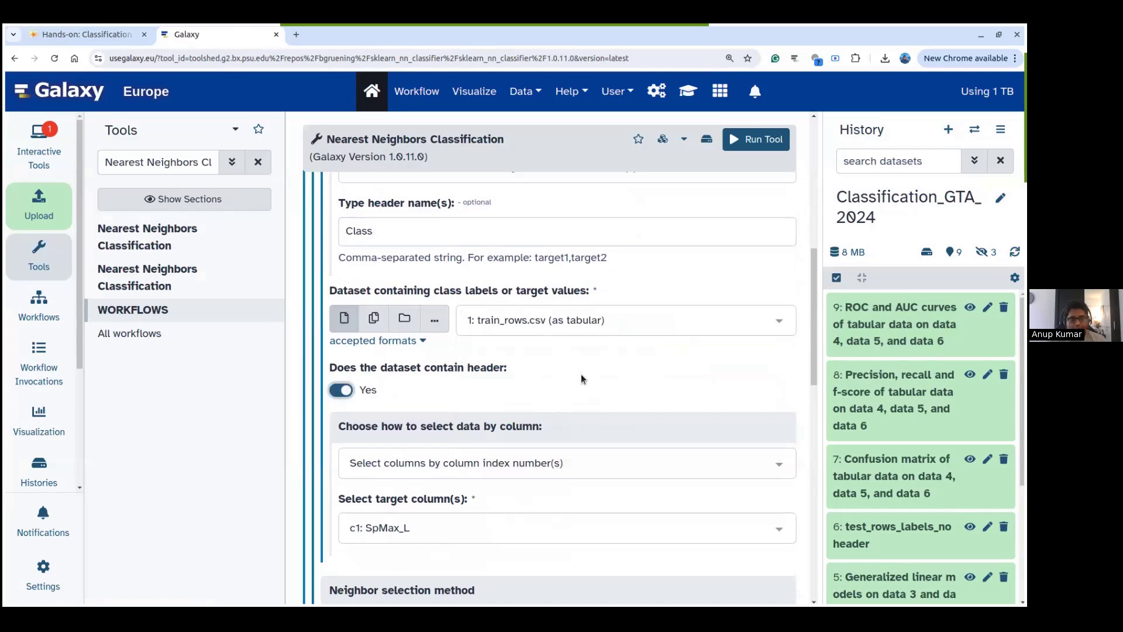
- Select the class label column by column header name(s), with the header name Class
scroll(580, 373, down, 1)
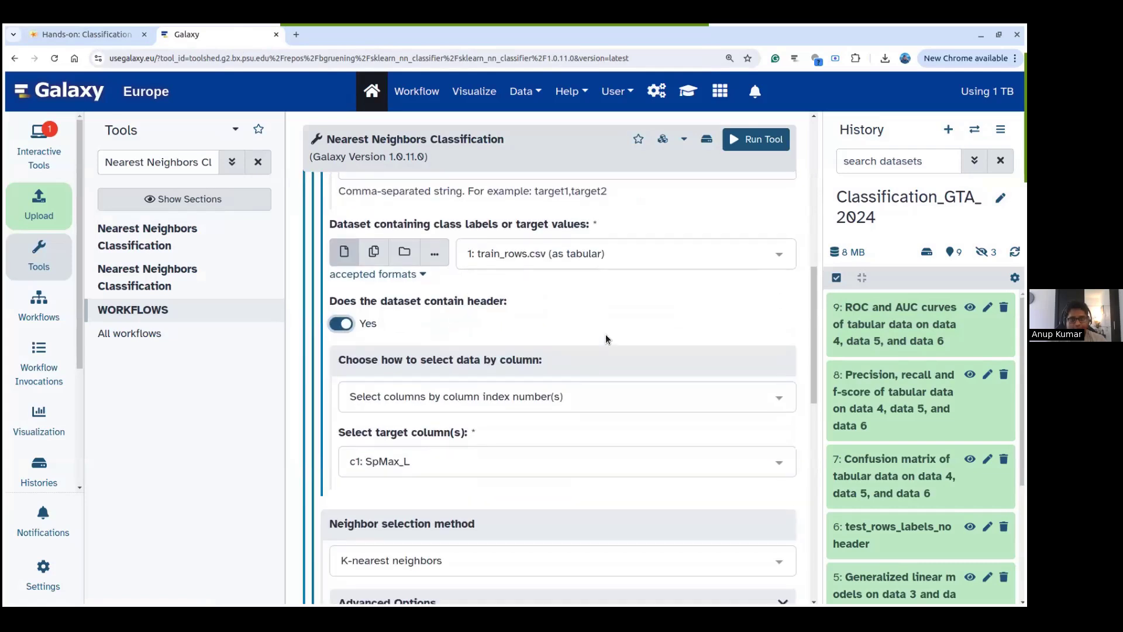
click(416, 397)
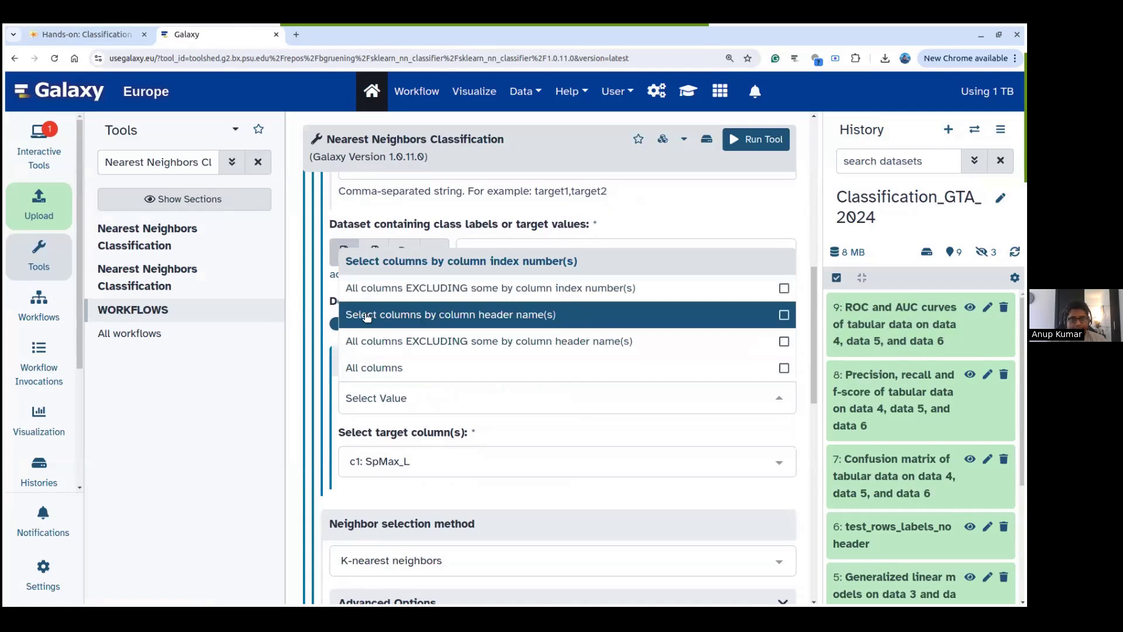
click(481, 318)
click(409, 459)
text(Class)
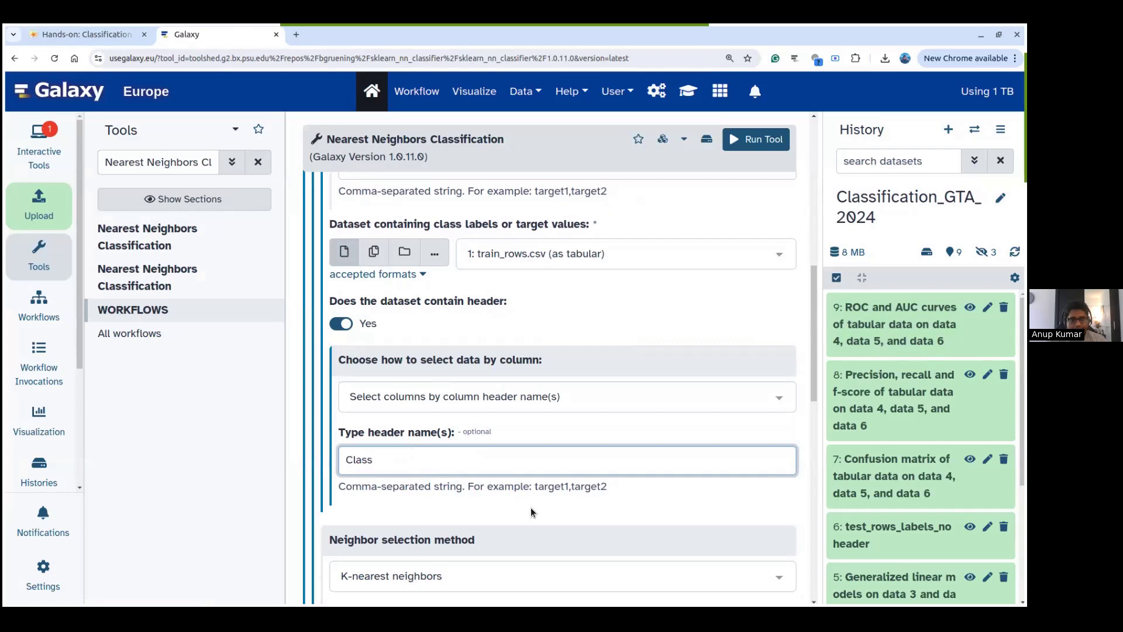
- Check the neighbor selection method against the tutorial's k-nearest neighbors setting, and run the Nearest Neighbors Classification tool
click(87, 40)
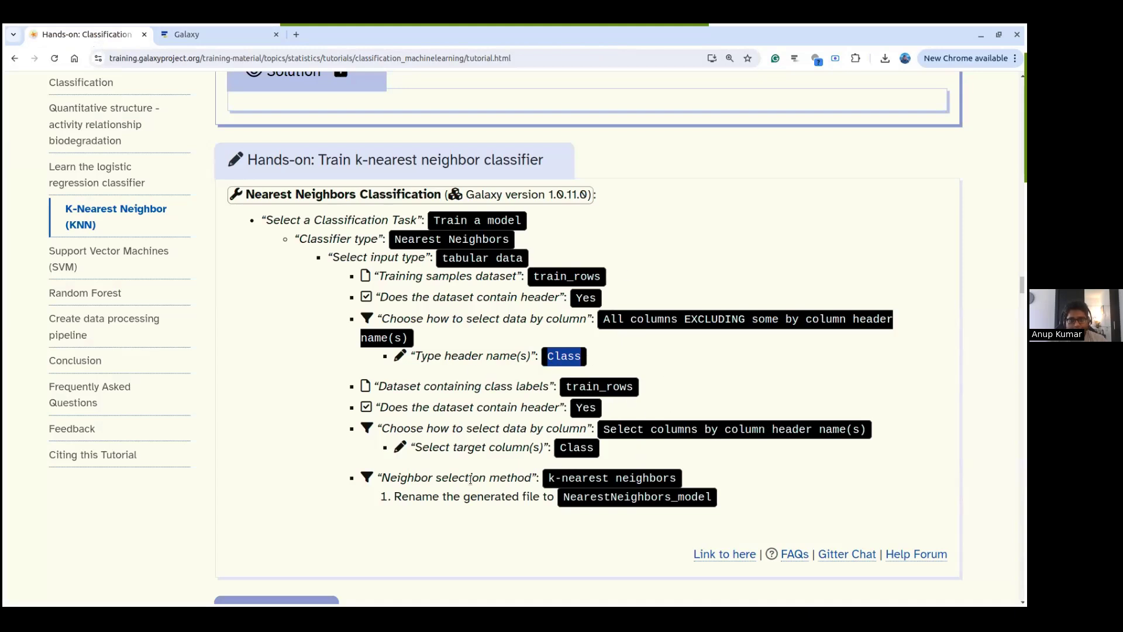
click(557, 477)
drag(549, 477, 661, 477)
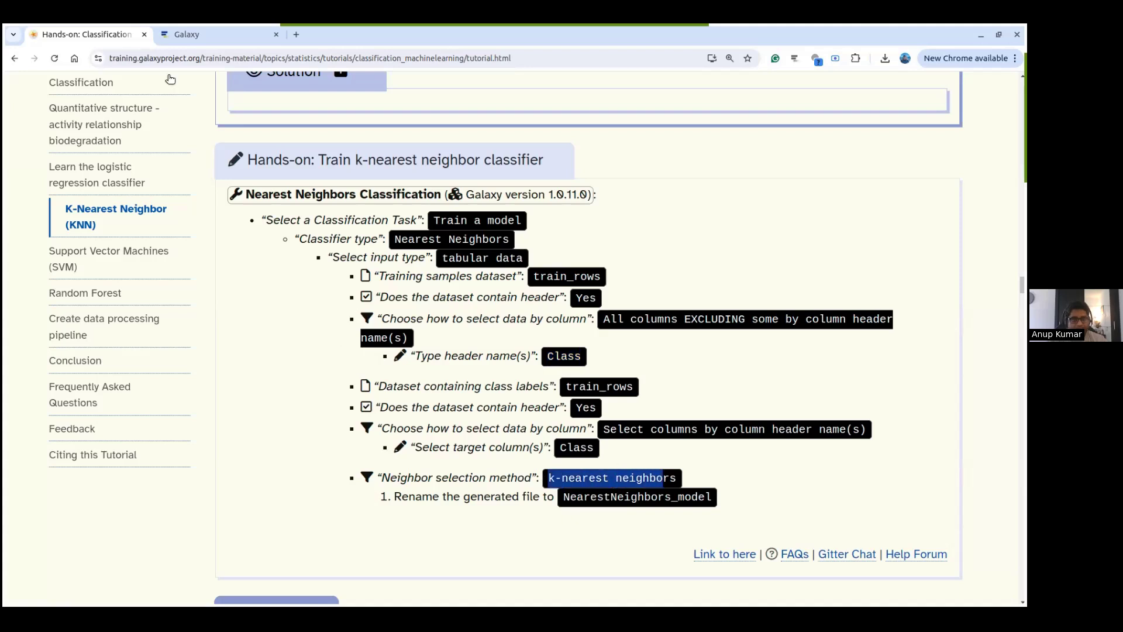
click(169, 34)
scroll(511, 498, down, 1)
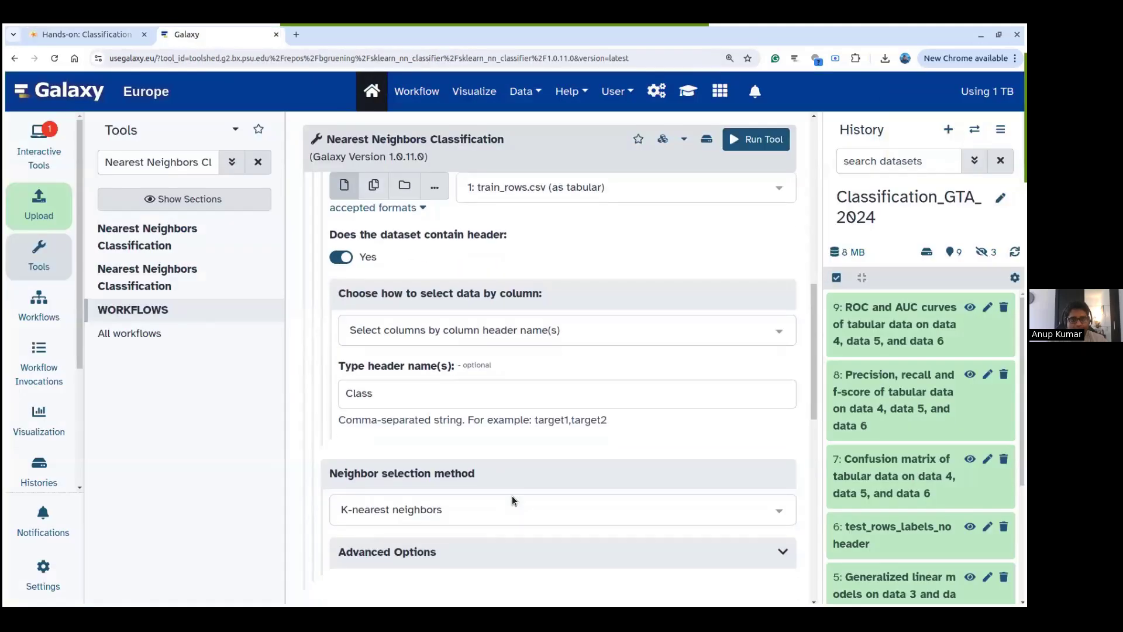
click(110, 38)
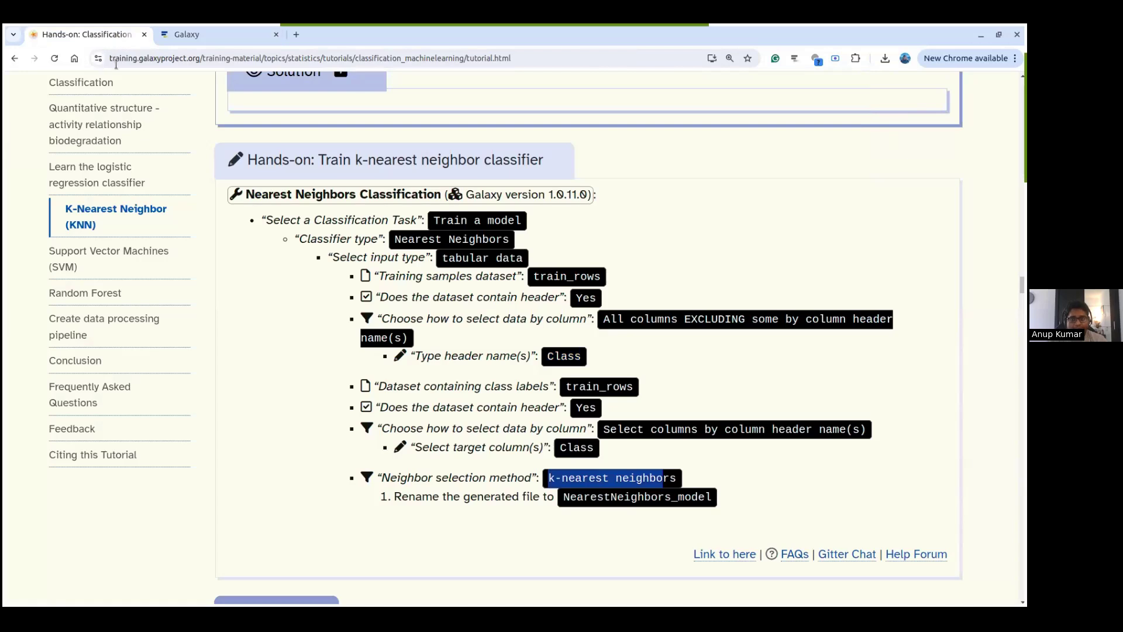
click(217, 30)
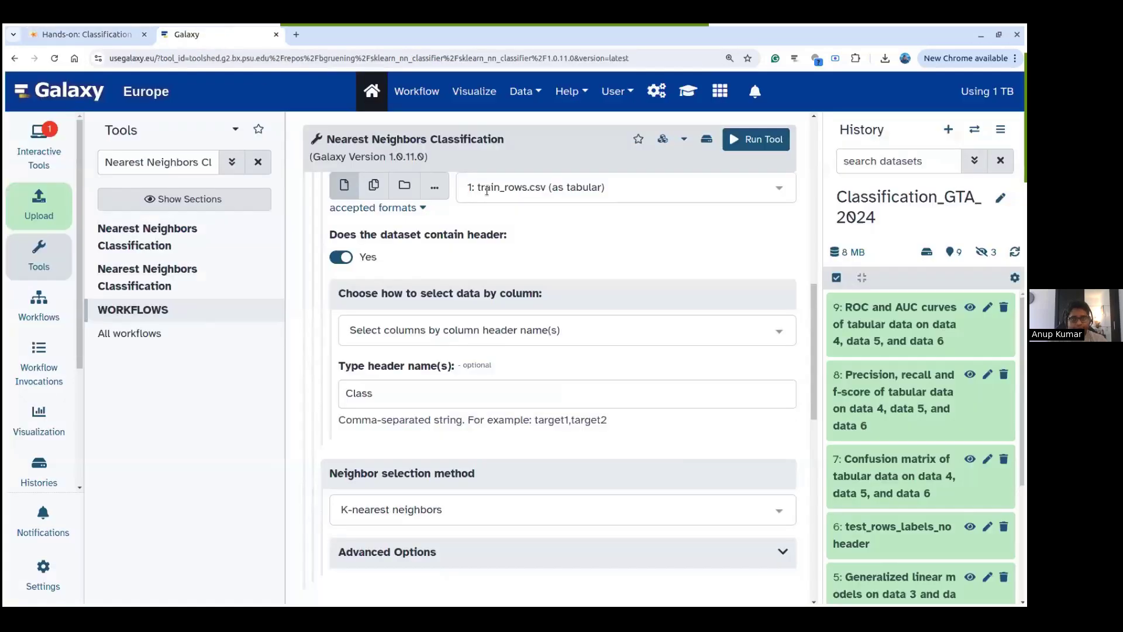
click(761, 141)
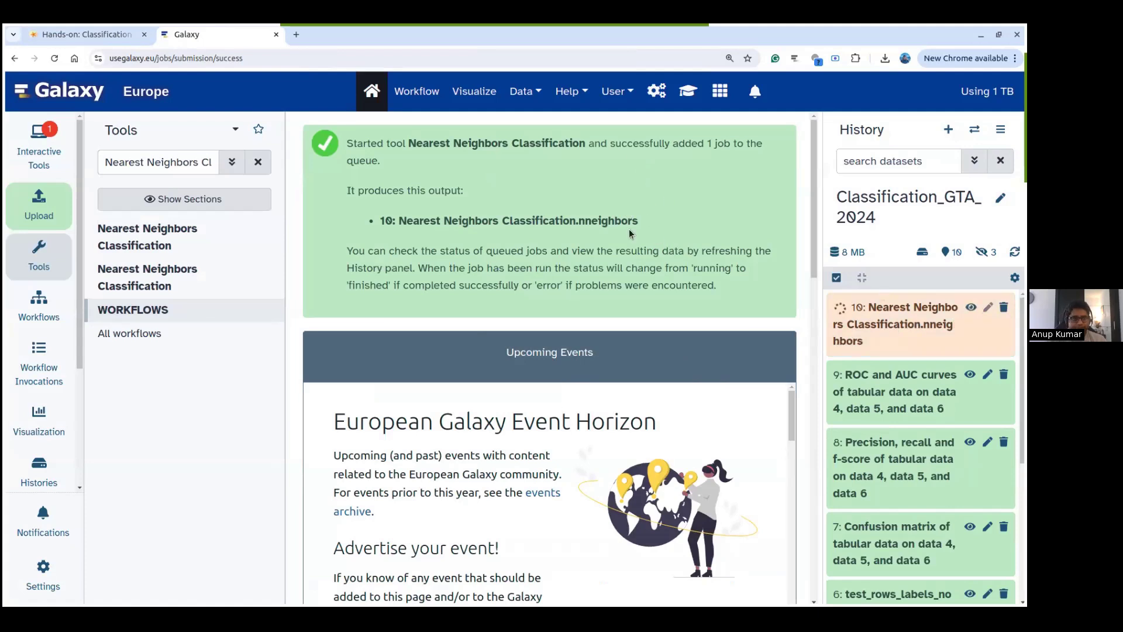
- Review the tutorial's question and solution about the value of k for the model, and collapse the solution again
click(85, 35)
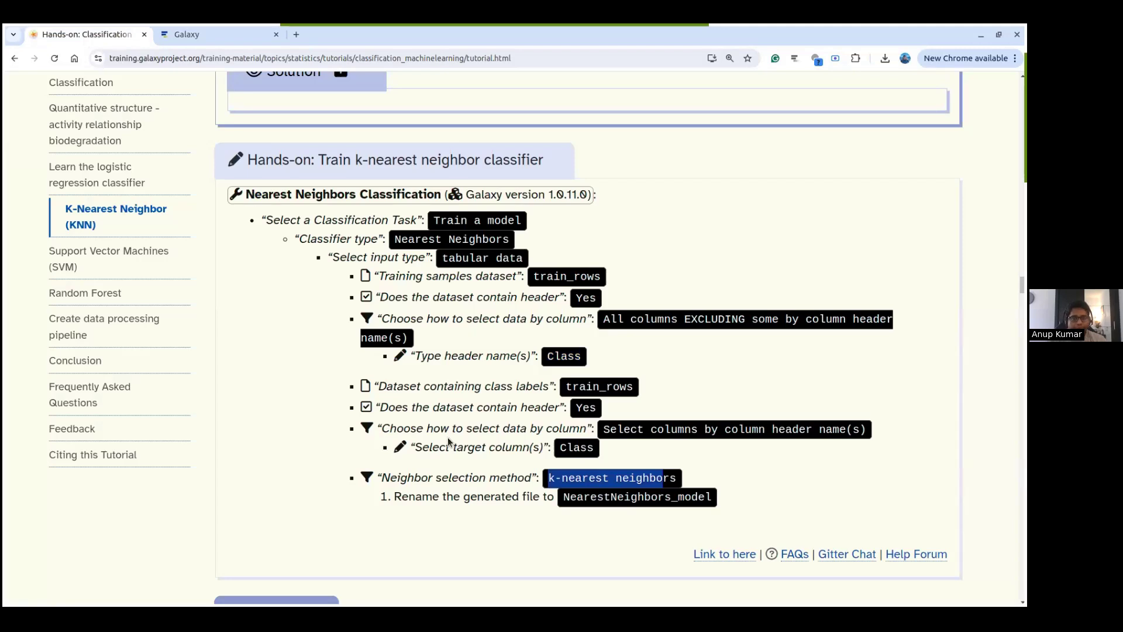
scroll(457, 432, down, 6)
scroll(513, 399, down, 1)
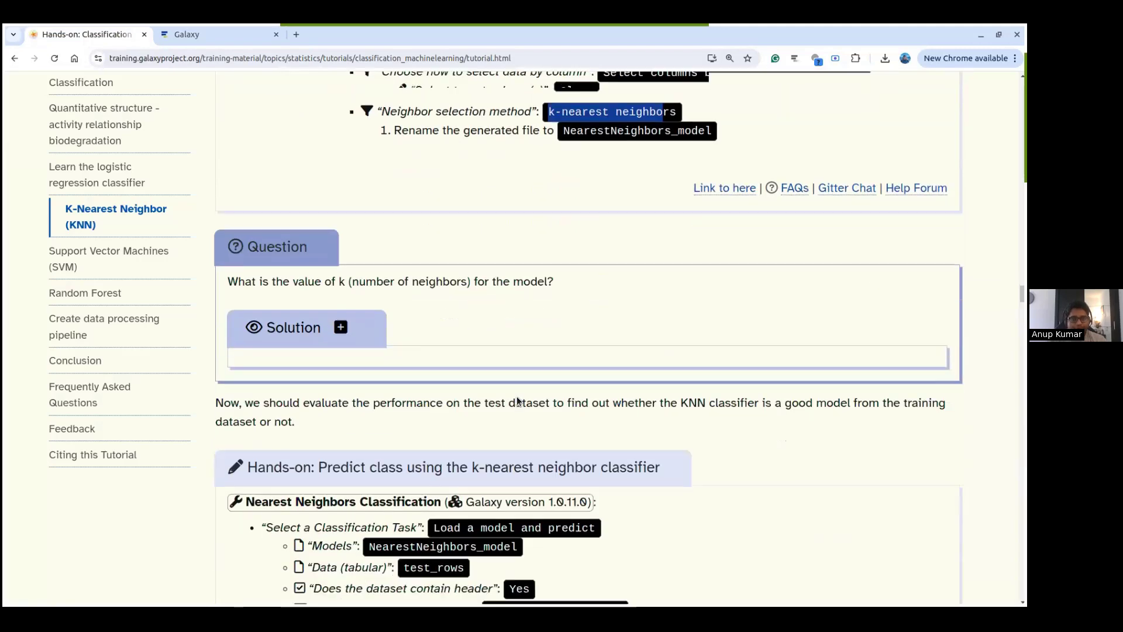
scroll(612, 382, down, 1)
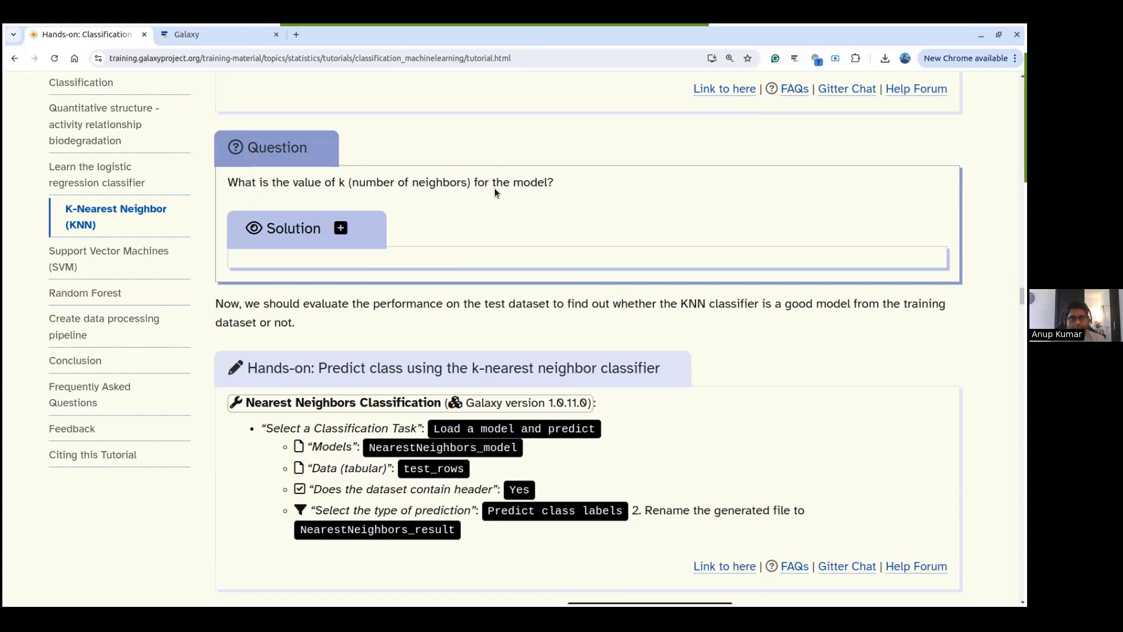
click(349, 228)
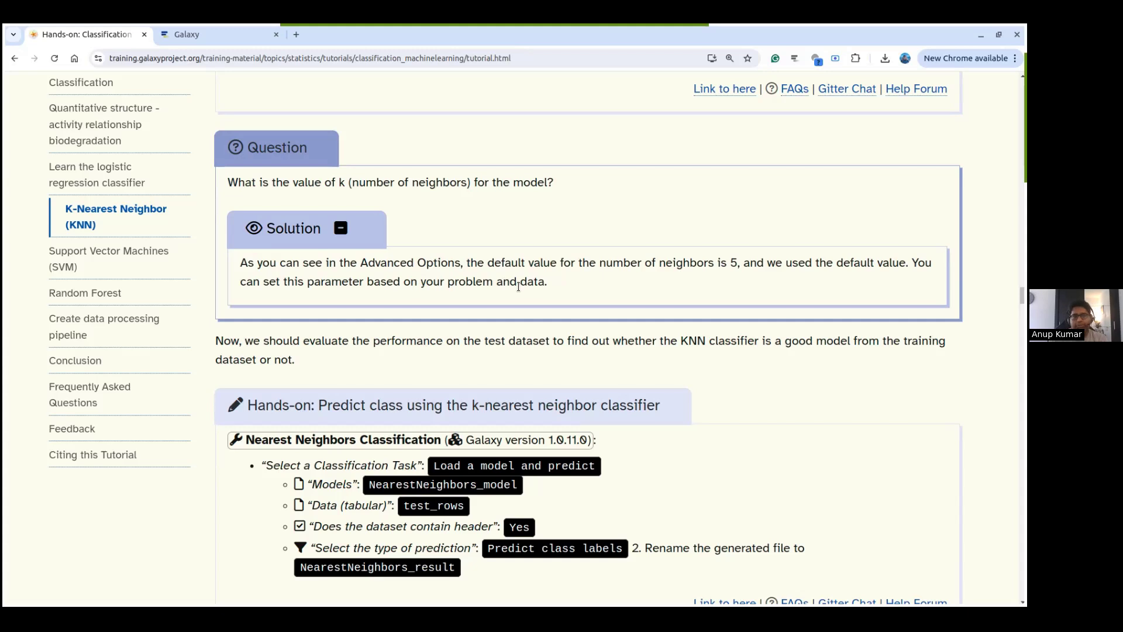
click(203, 37)
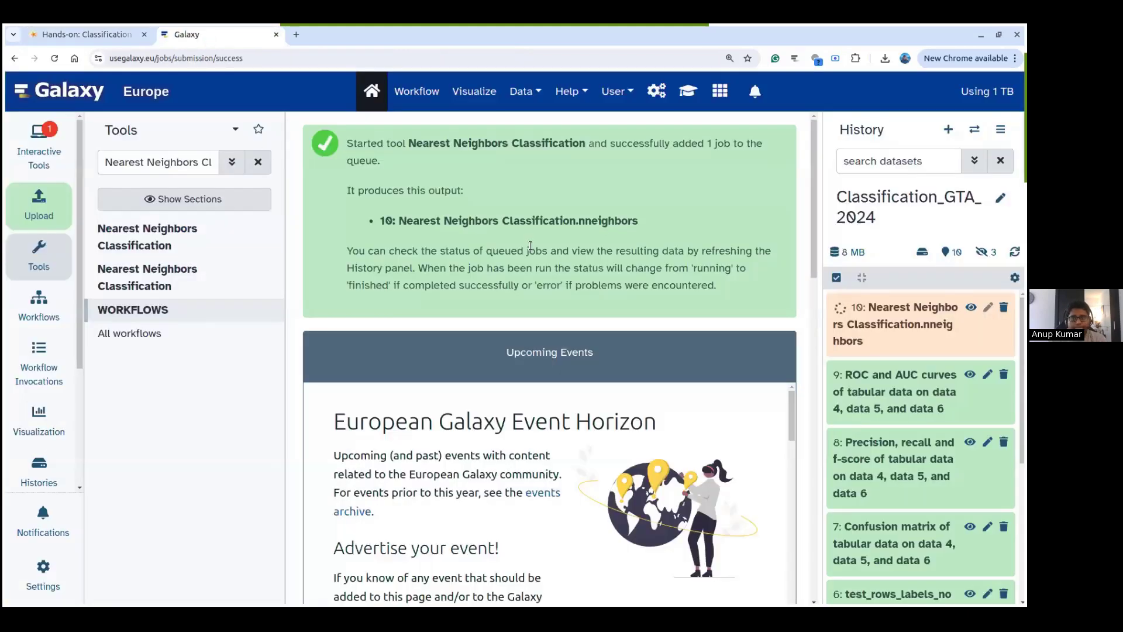
click(103, 35)
click(340, 229)
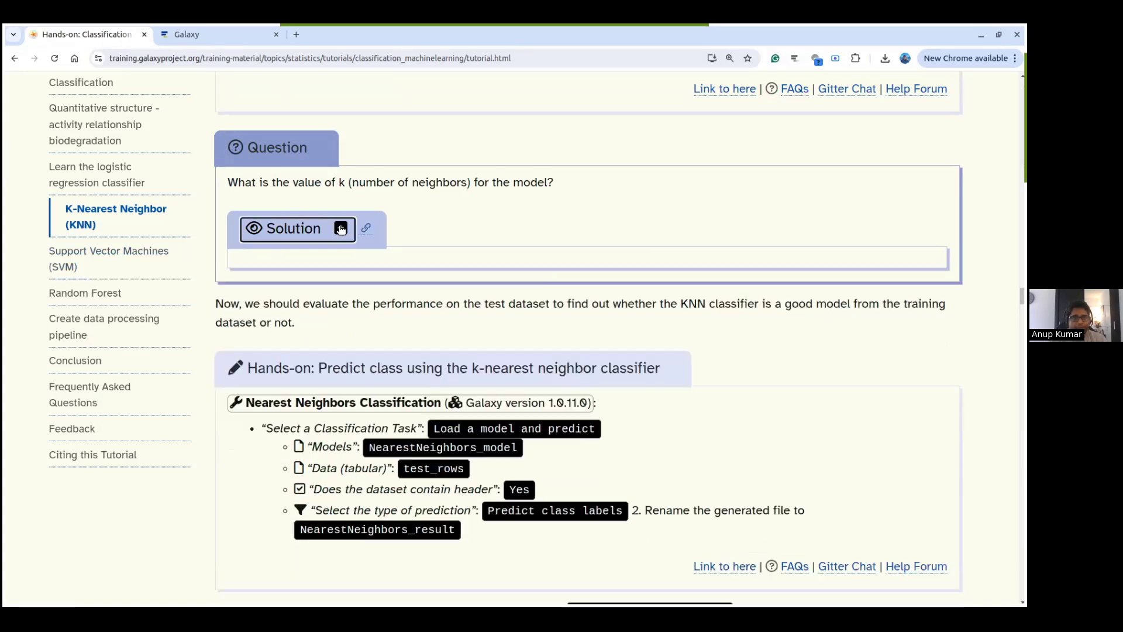
- Following the tutorial's prediction hands-on, open a new Nearest Neighbors Classification form in Galaxy and set its task to Load a model and predict
scroll(619, 237, down, 1)
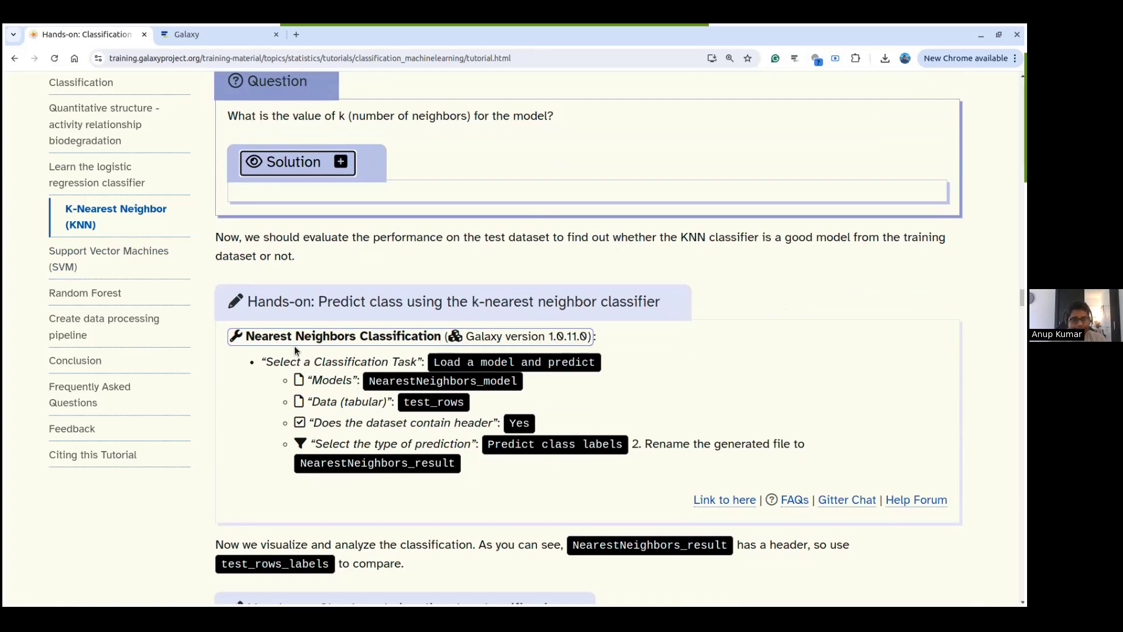
click(229, 37)
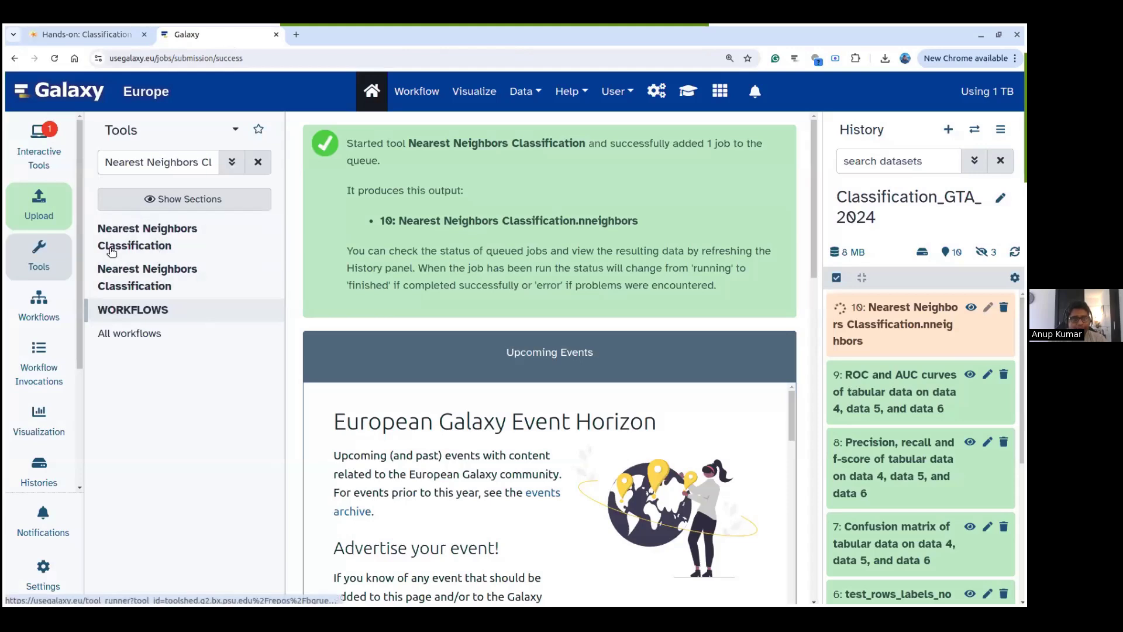
click(152, 241)
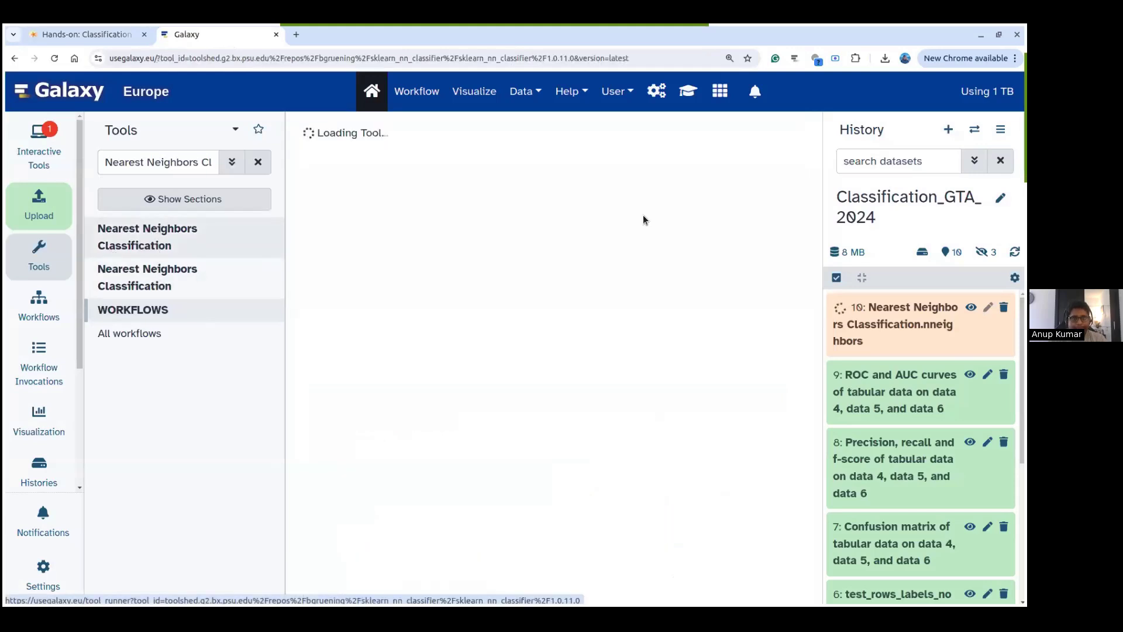
click(468, 267)
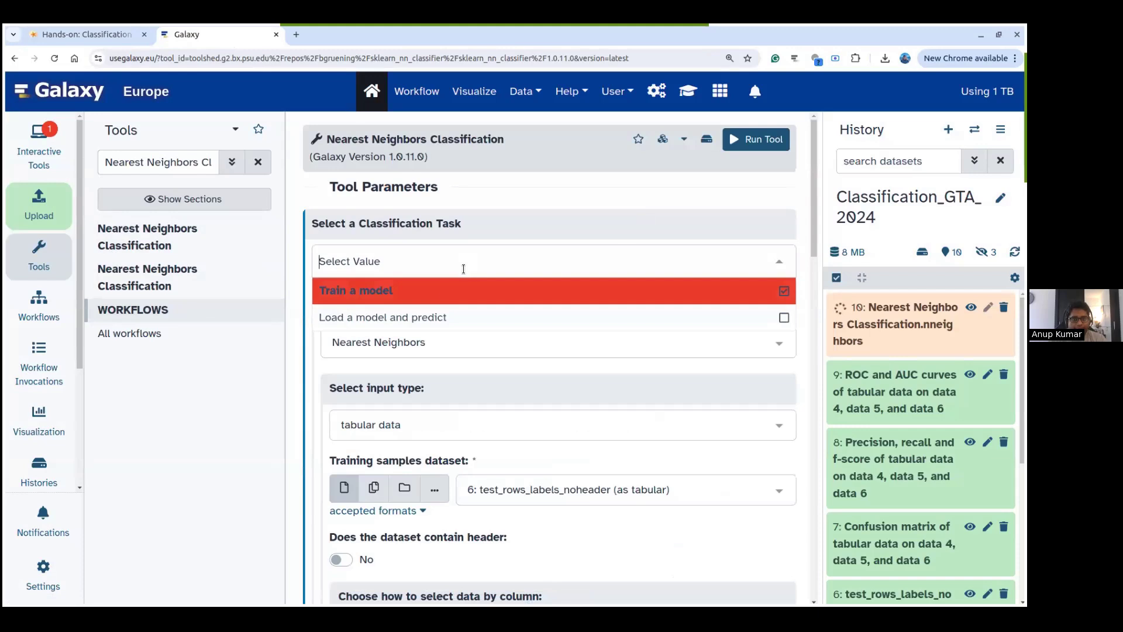
click(433, 316)
scroll(495, 225, down, 2)
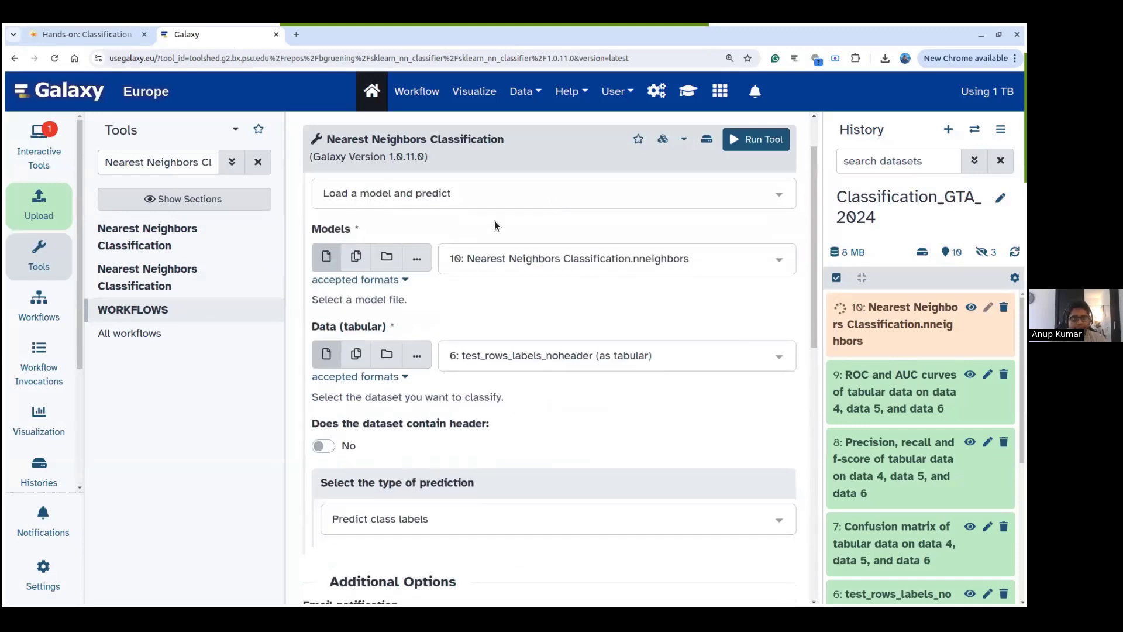
scroll(462, 241, up, 2)
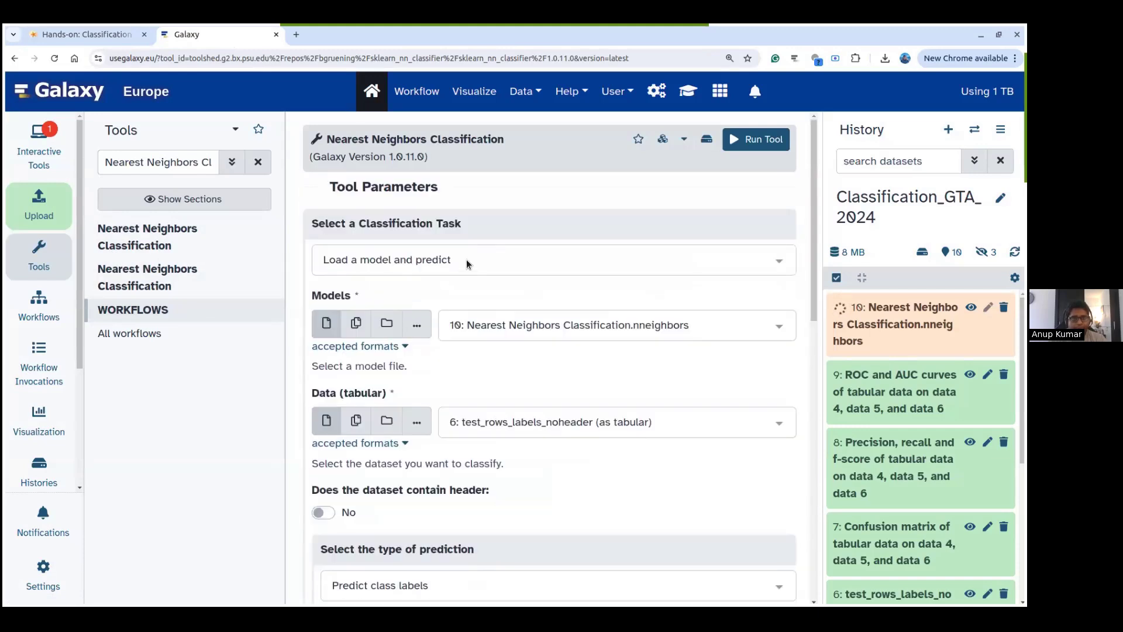
- Compare the tutorial's model and tabular data settings for the k-nearest neighbor prediction with the Galaxy tool form
click(99, 37)
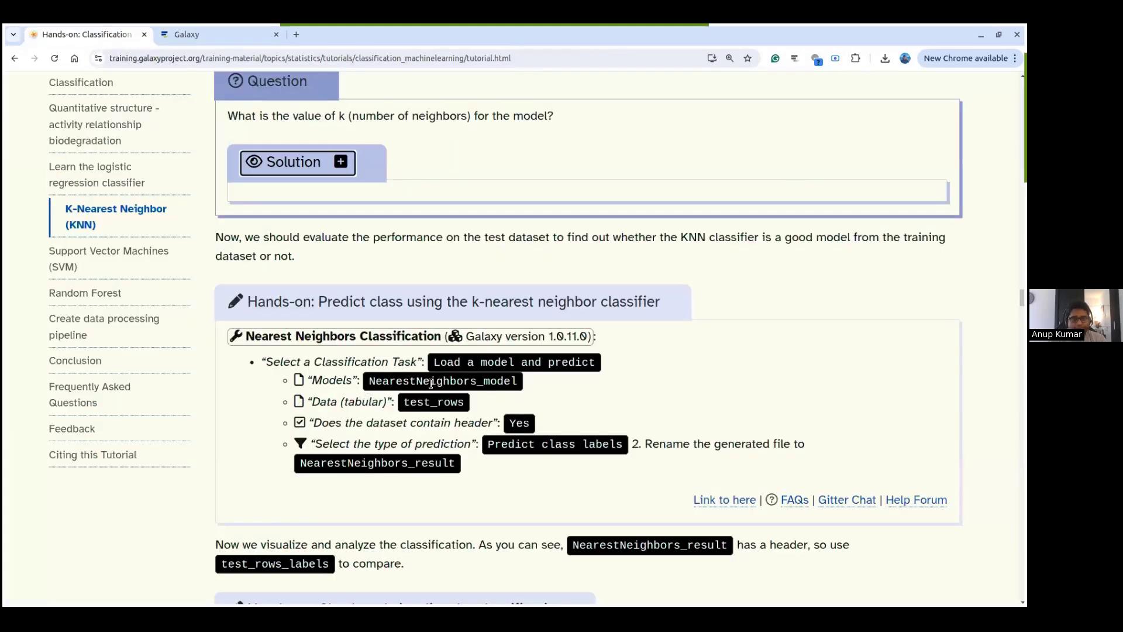
click(199, 34)
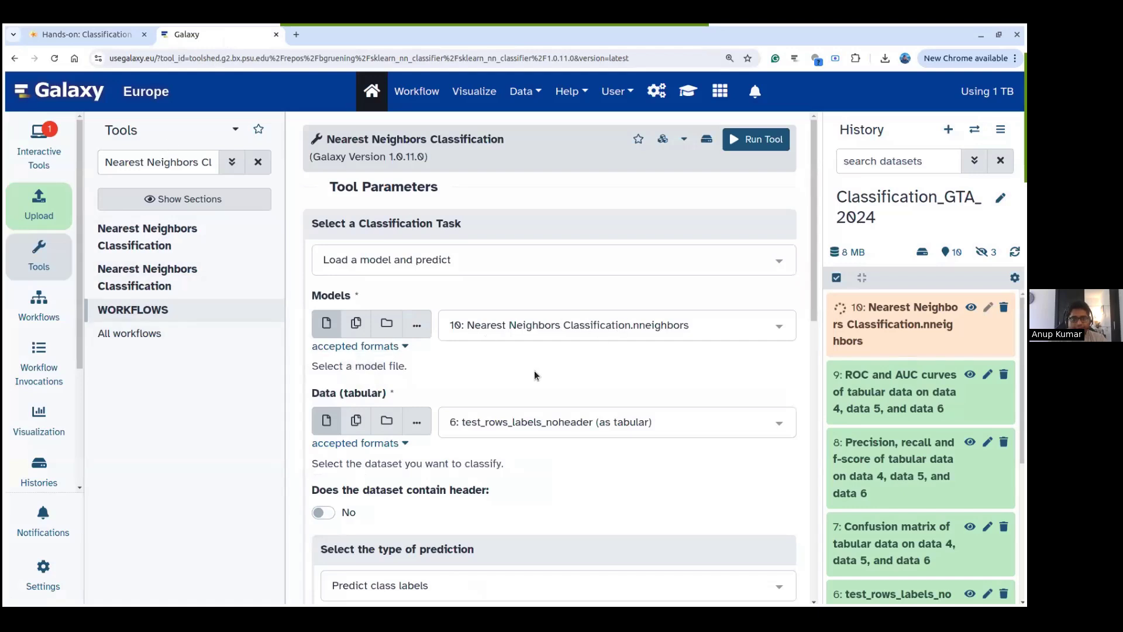
scroll(448, 353, down, 3)
click(108, 33)
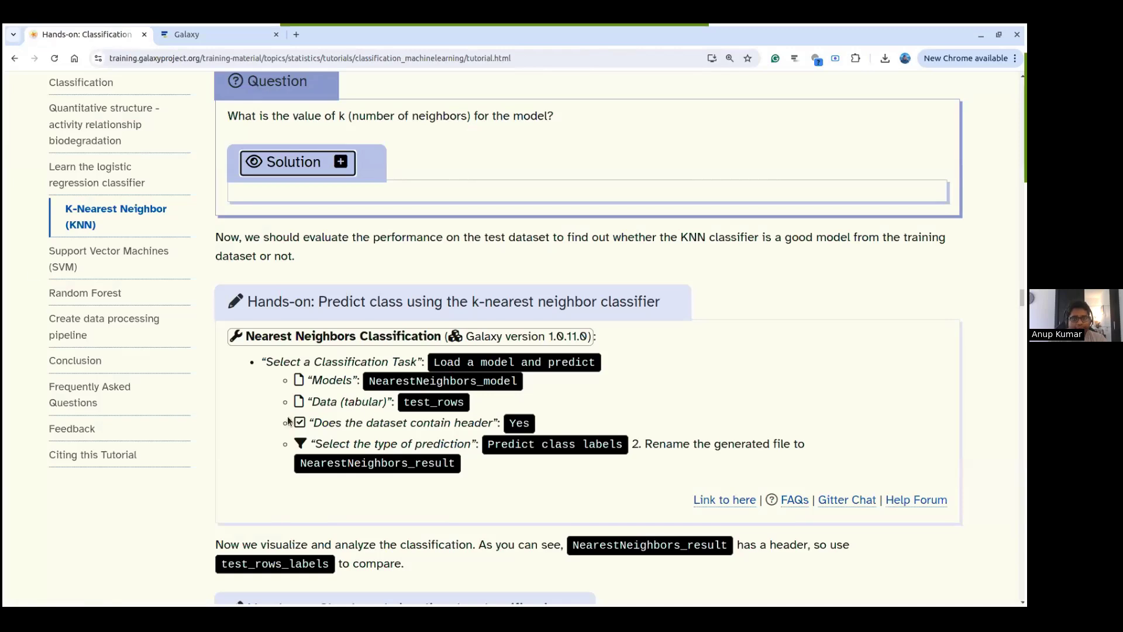
double_click(436, 402)
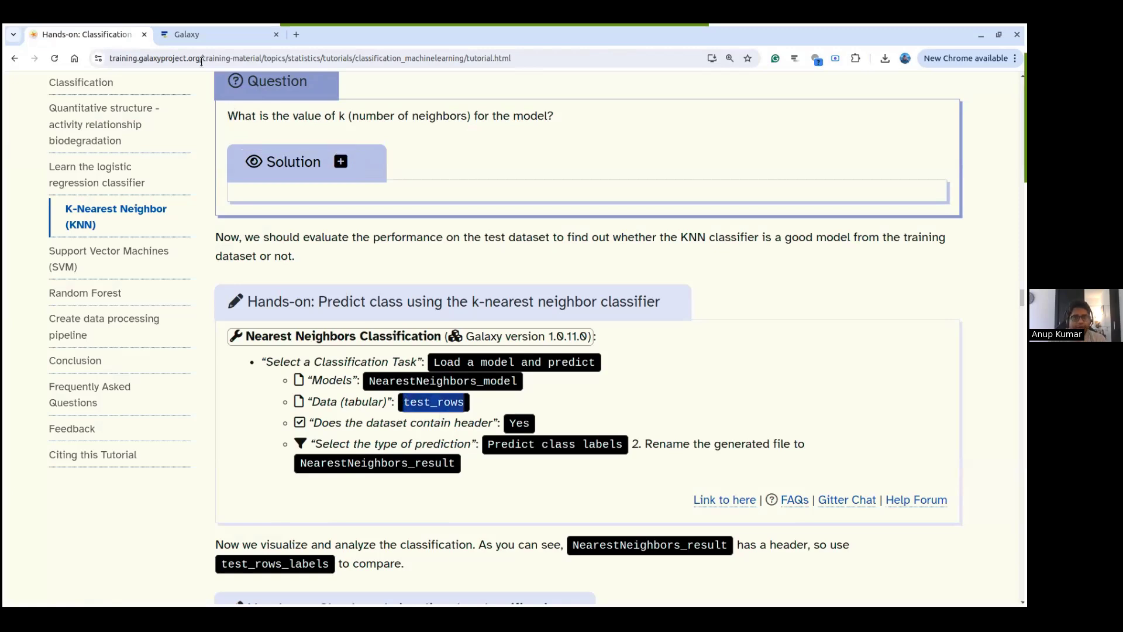
- Set the tabular data to 3: test_rows.csv, mark the dataset as containing a header, and run Nearest Neighbors Classification
click(212, 37)
click(506, 283)
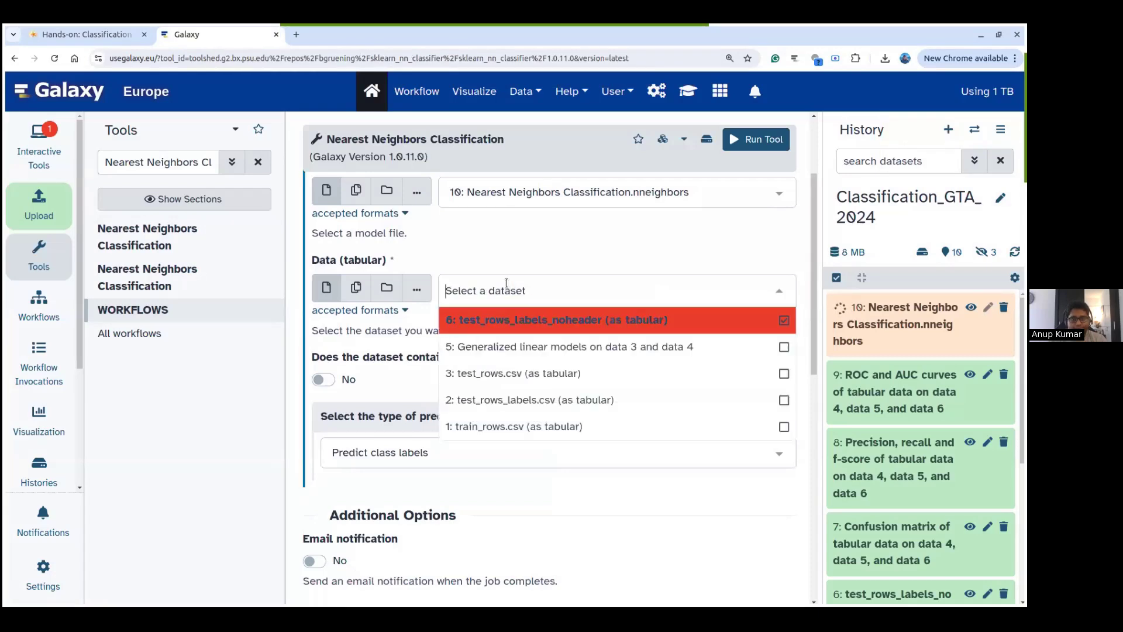
click(508, 373)
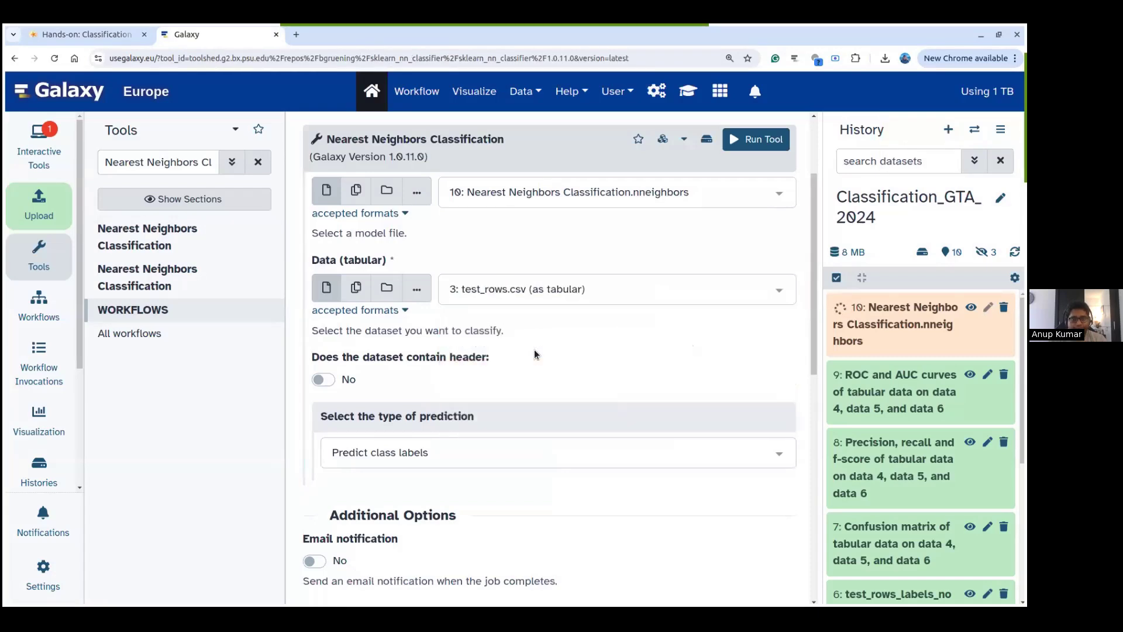
click(331, 380)
click(760, 141)
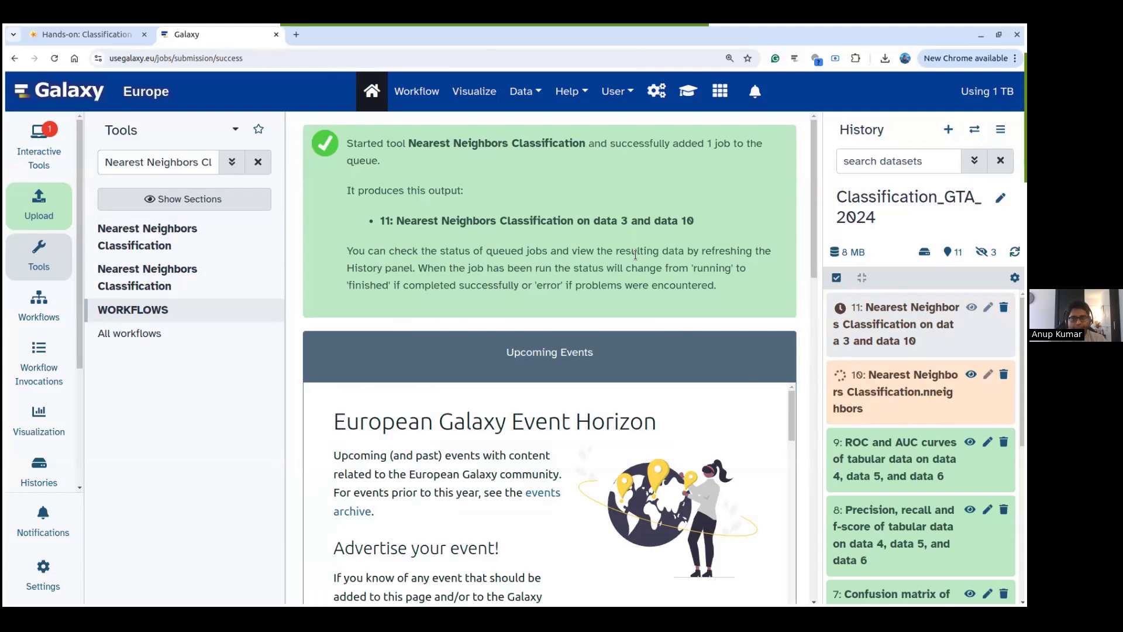
scroll(635, 254, down, 1)
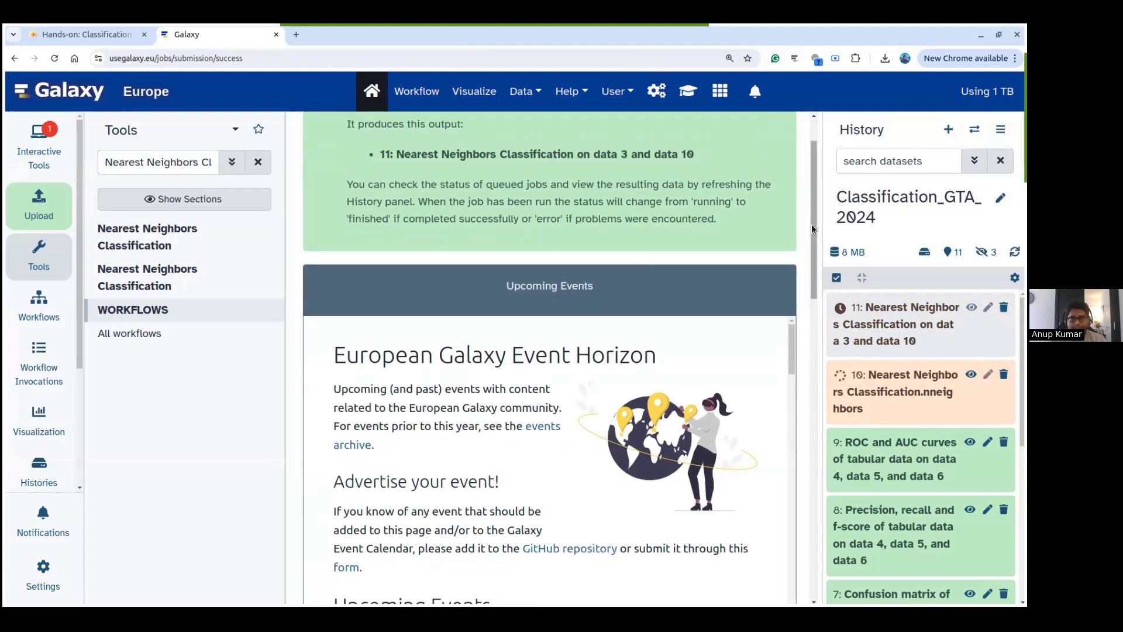
scroll(813, 263, down, 6)
scroll(761, 216, up, 7)
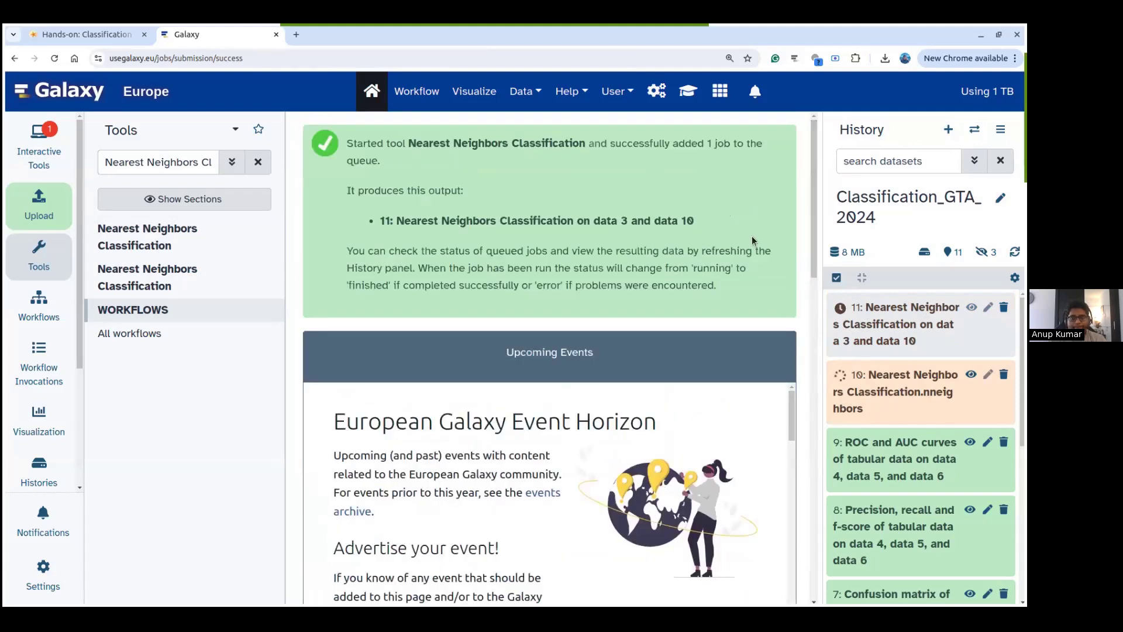
- Look up the visualization tool named in the tutorial and open Plot confusion matrix, precision, recall and ROC and AUC curves in Galaxy
click(93, 35)
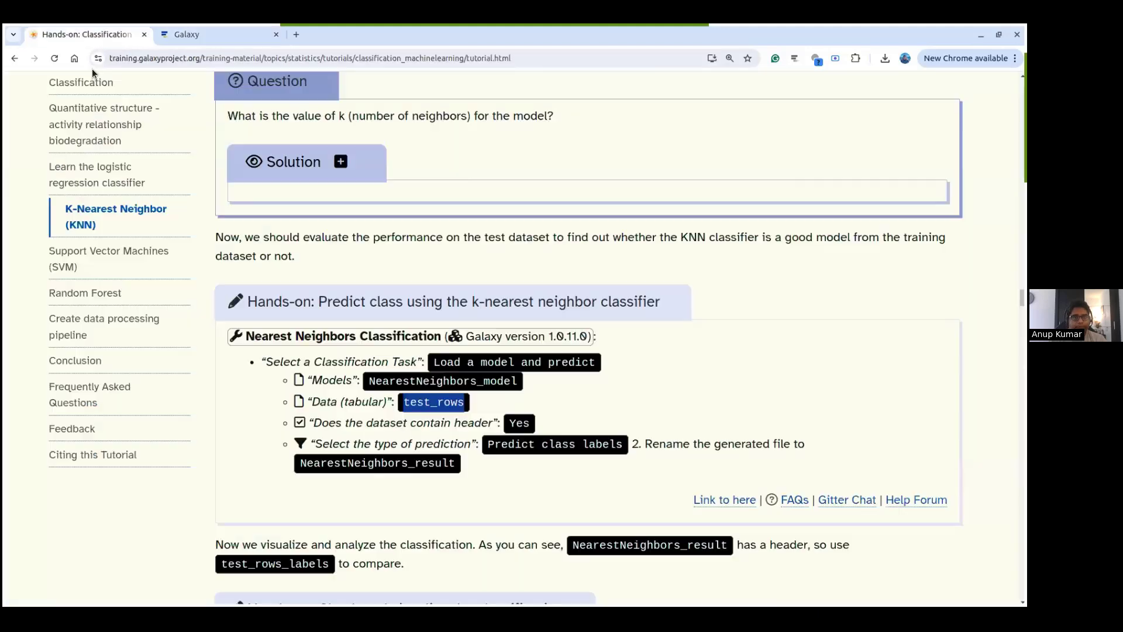
scroll(700, 358, down, 6)
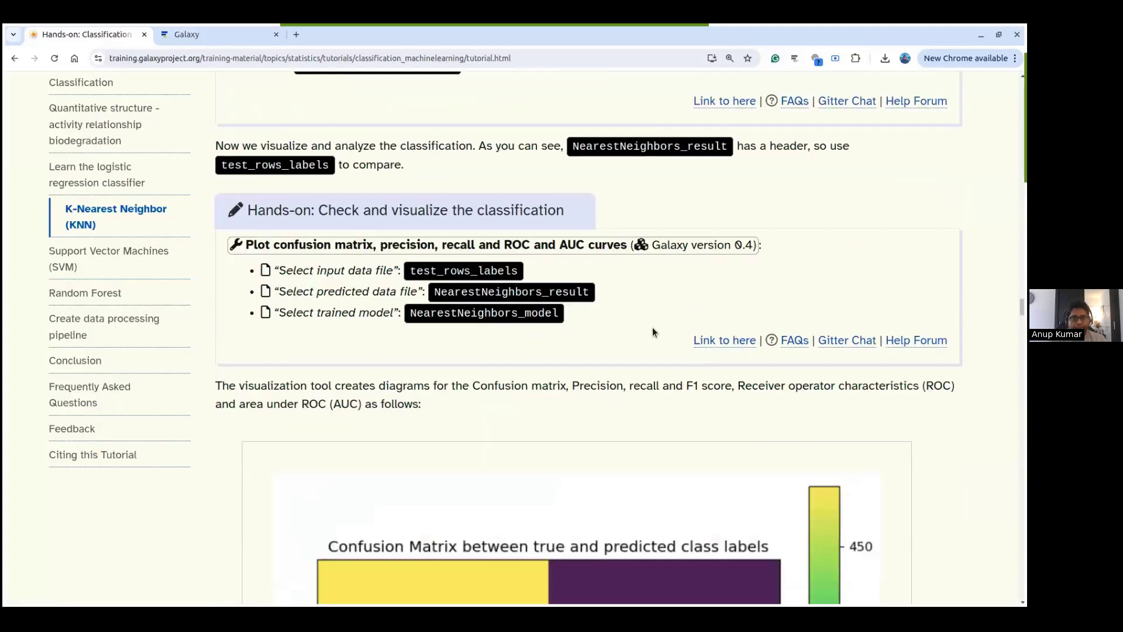
drag(246, 245, 623, 242)
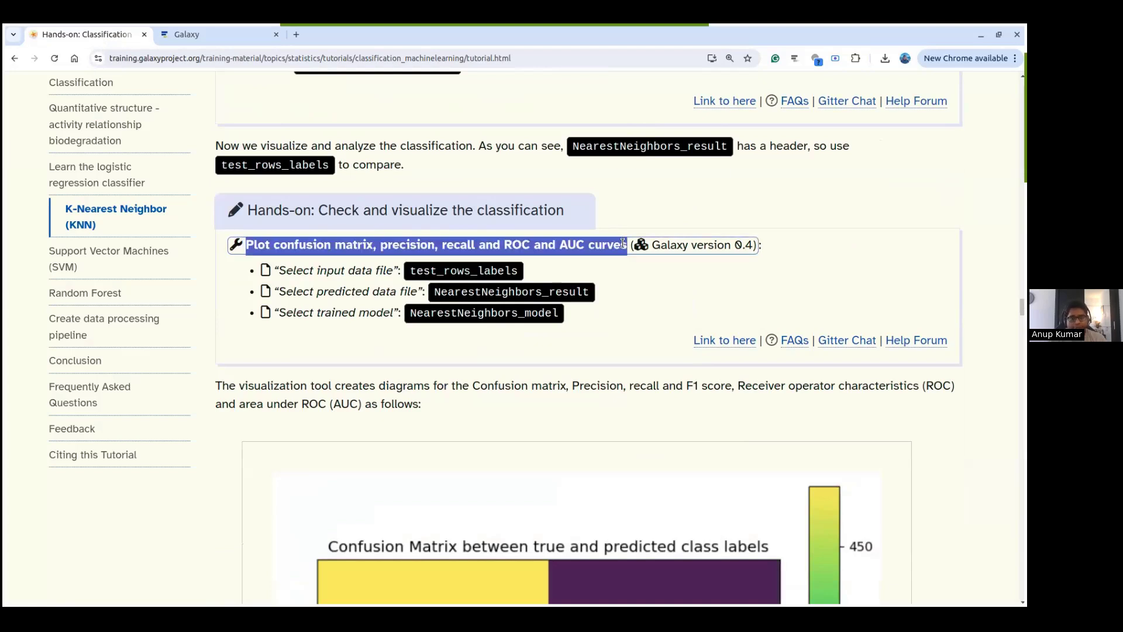
click(227, 39)
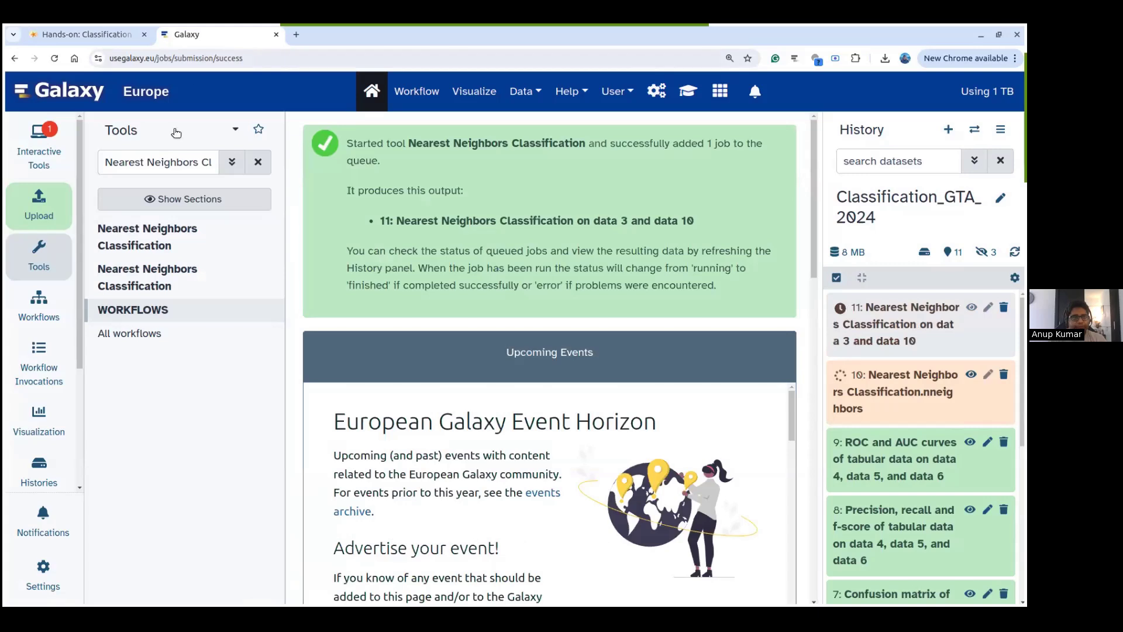
click(257, 162)
click(160, 166)
text(ROC and AUC curves)
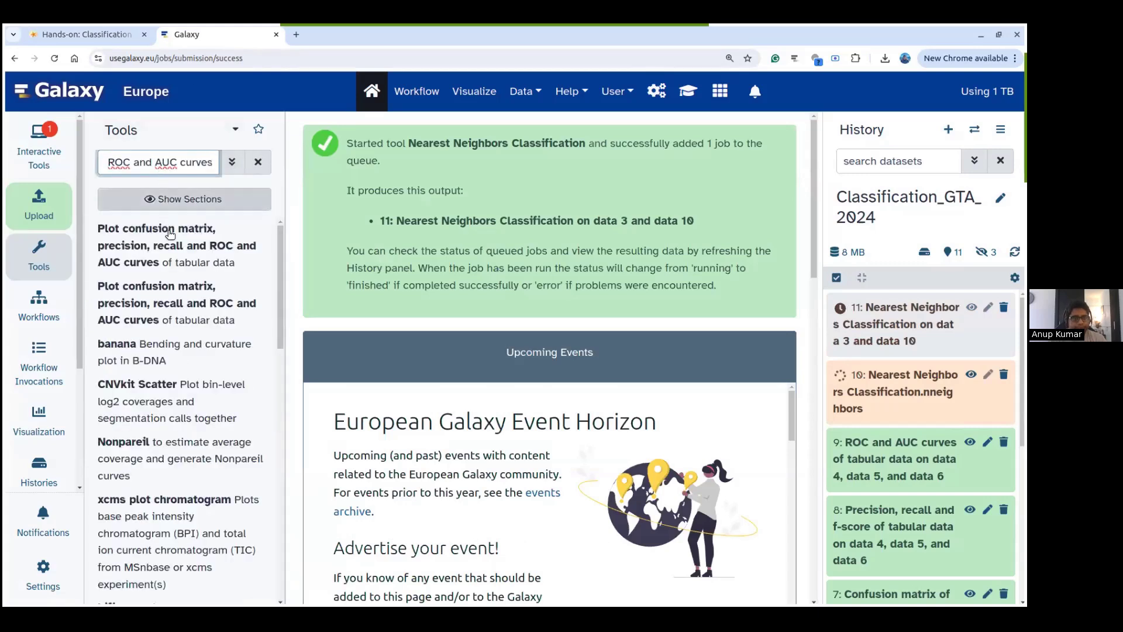
click(170, 234)
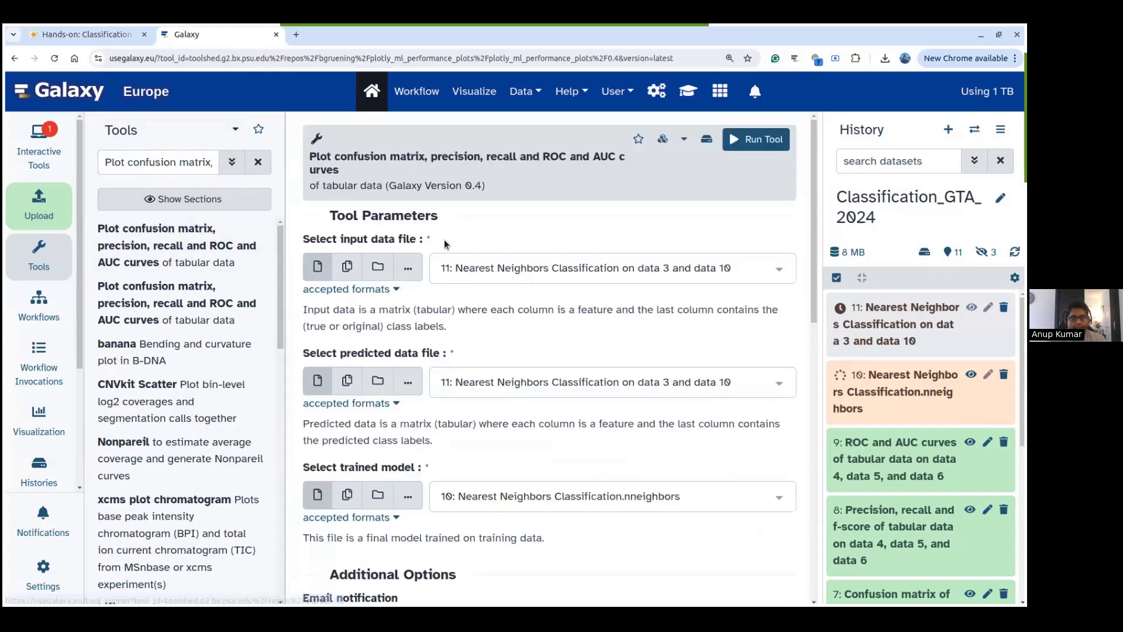
- Narrow the tool list slightly and set the plotting tool's input data file to 3: test_rows.csv
drag(286, 342, 268, 342)
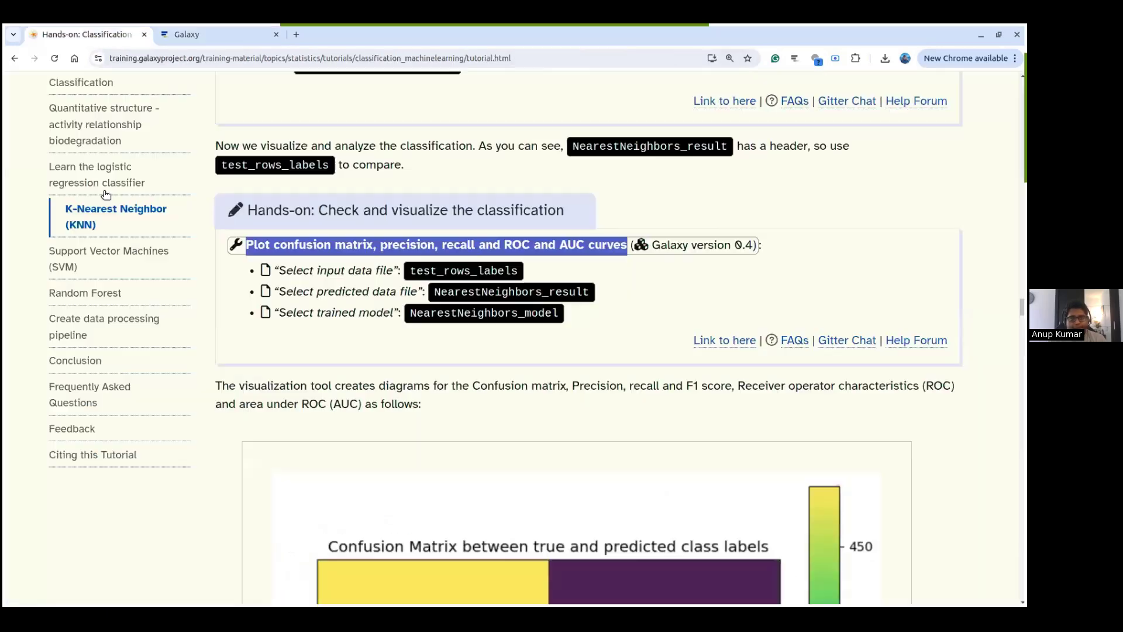
click(94, 35)
click(208, 36)
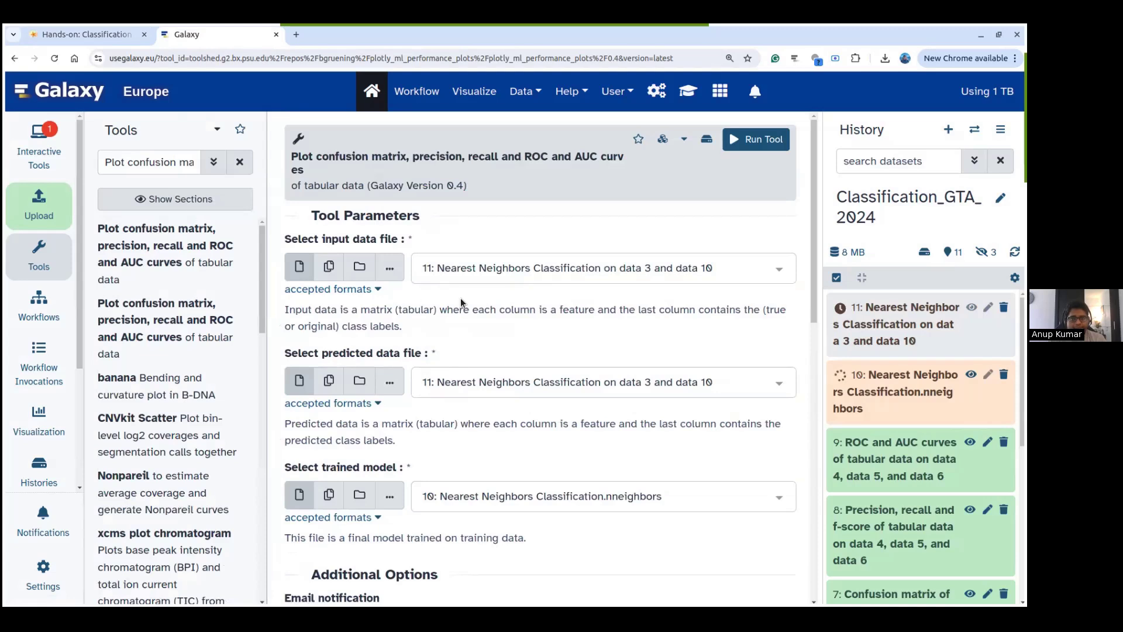
click(497, 278)
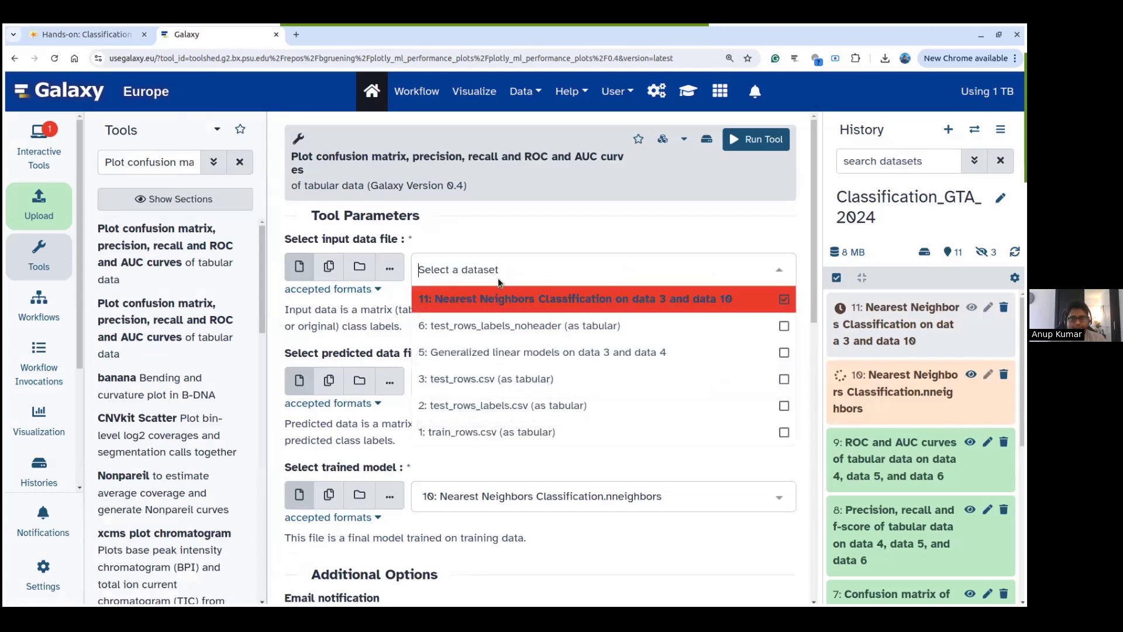
click(494, 377)
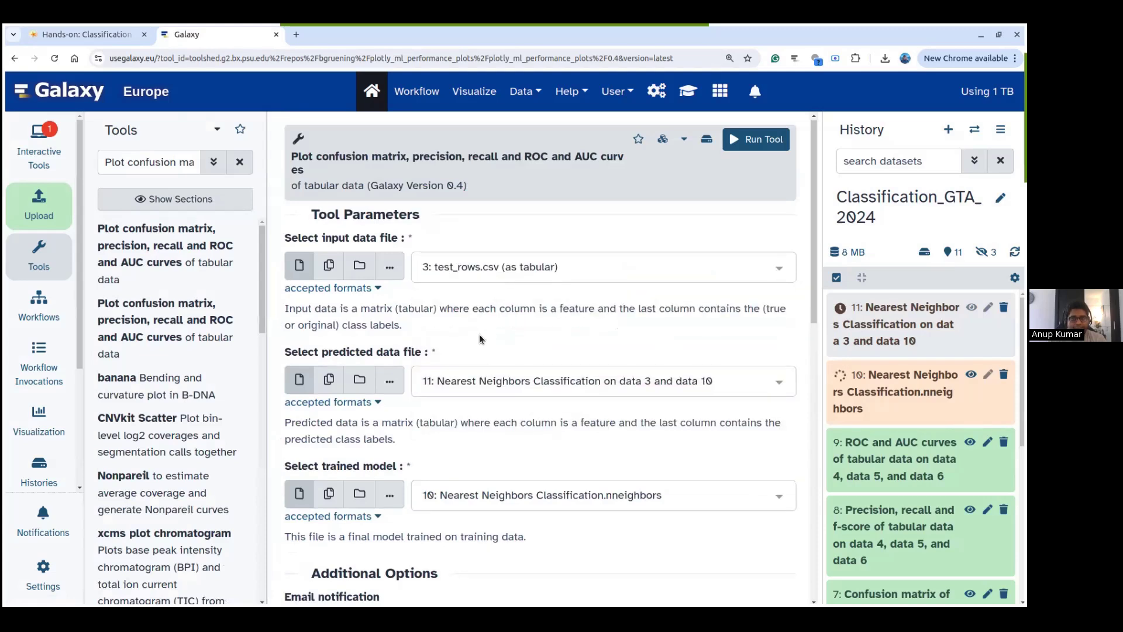
- Run the plotting tool with the Nearest Neighbors prediction and model, and widen the history area
scroll(433, 316, down, 2)
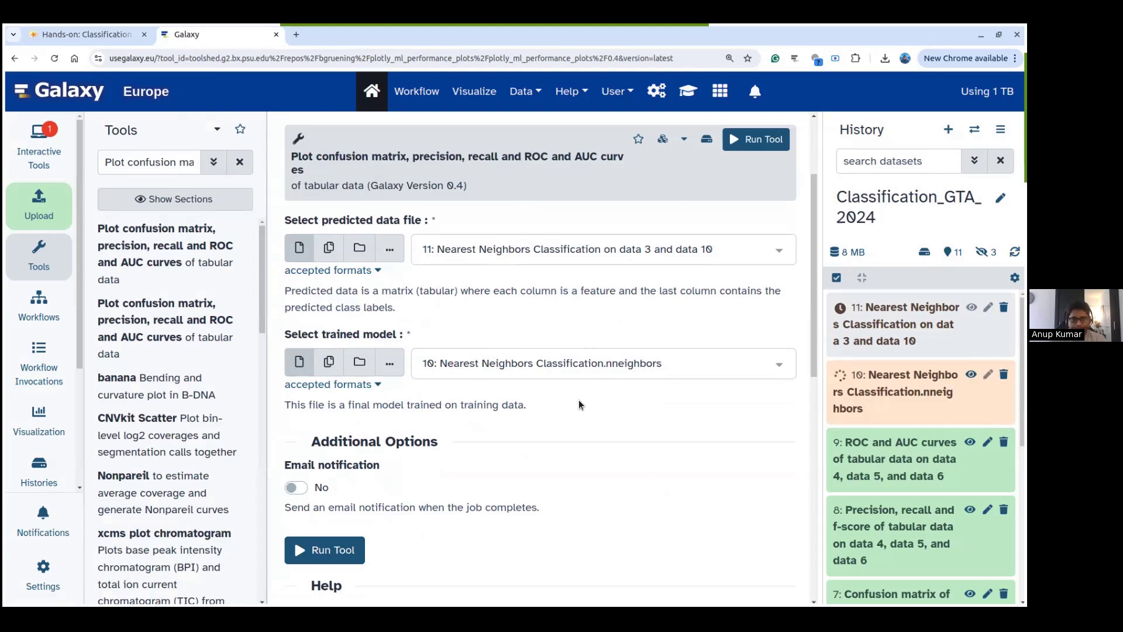
click(758, 139)
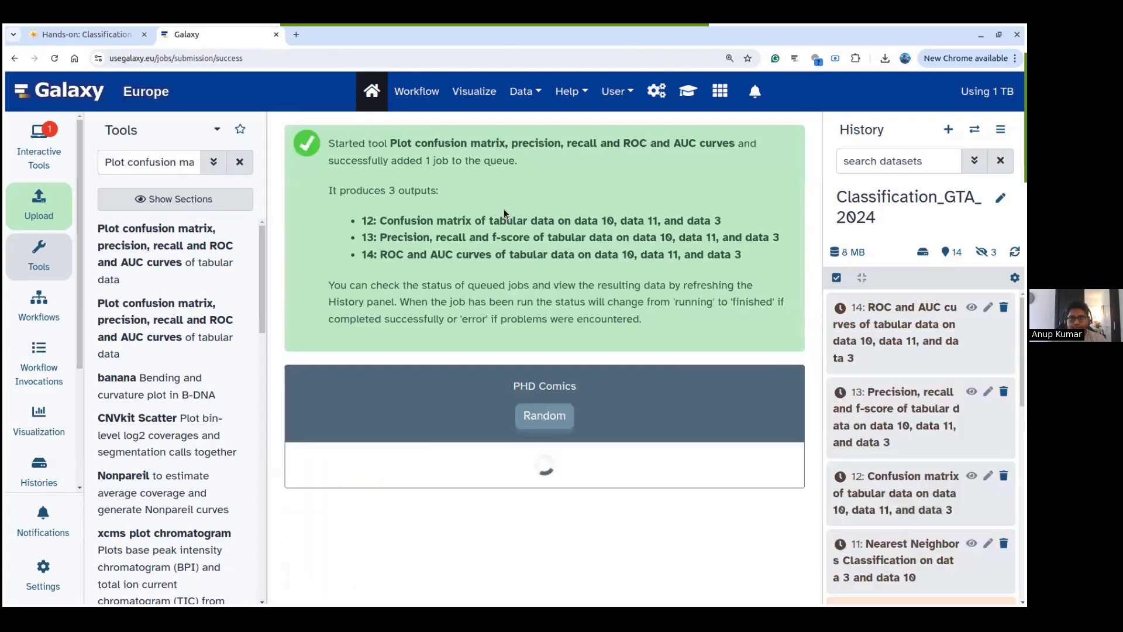
scroll(754, 295, down, 3)
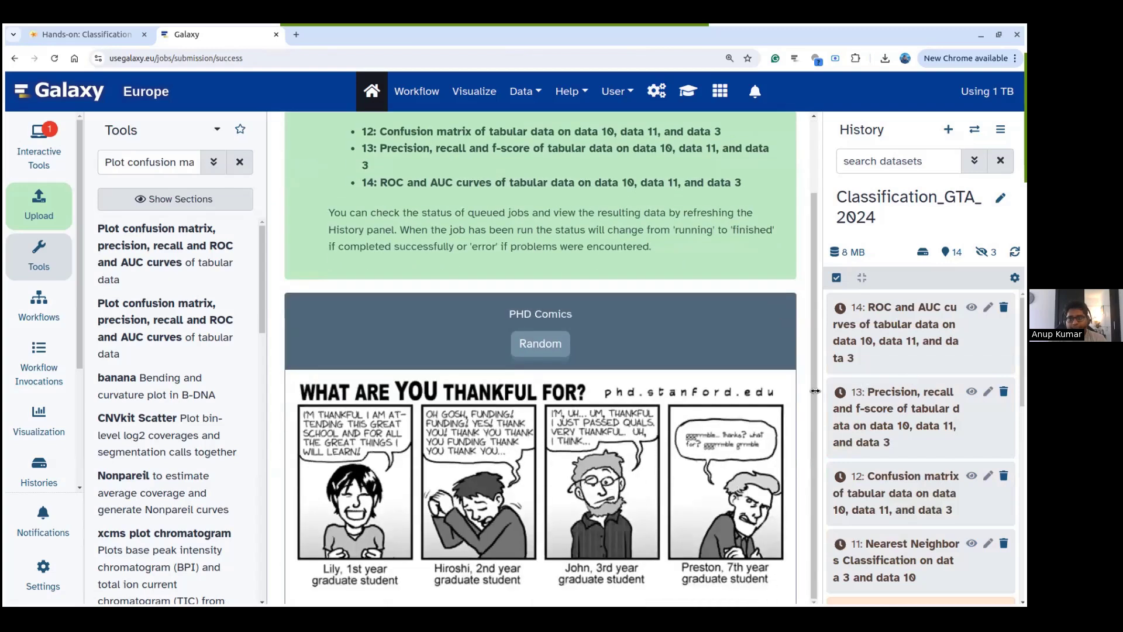
drag(818, 394, 700, 394)
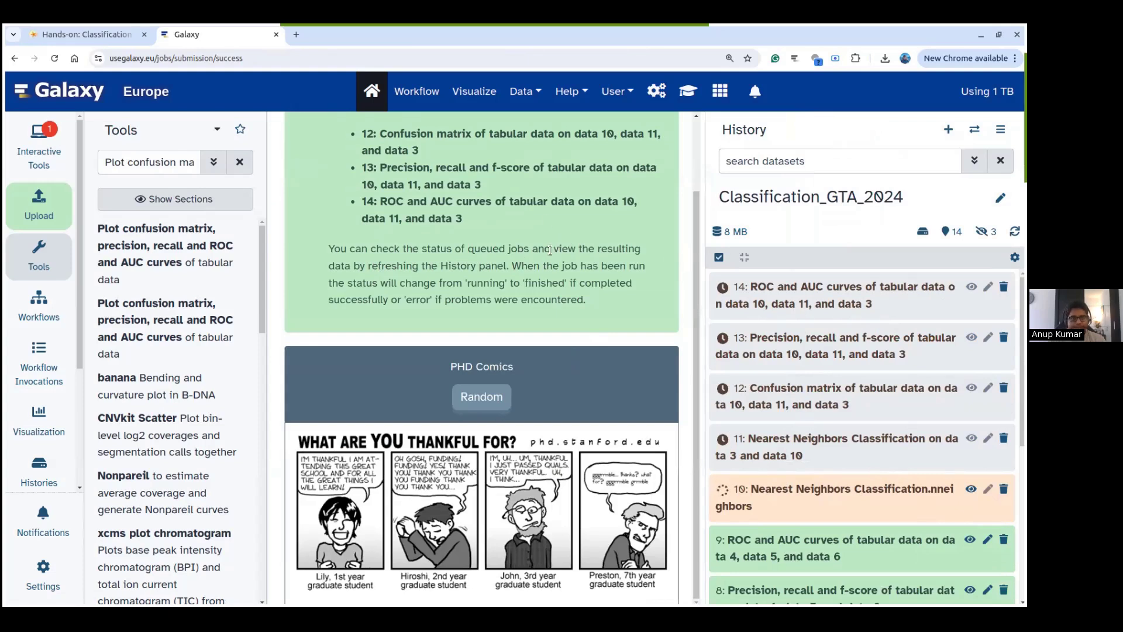
- Review the tutorial's k-nearest neighbor plotting inputs and its confusion matrix, precision/recall/F1 and ROC/AUC figures
key(ctrl+shift+Tab)
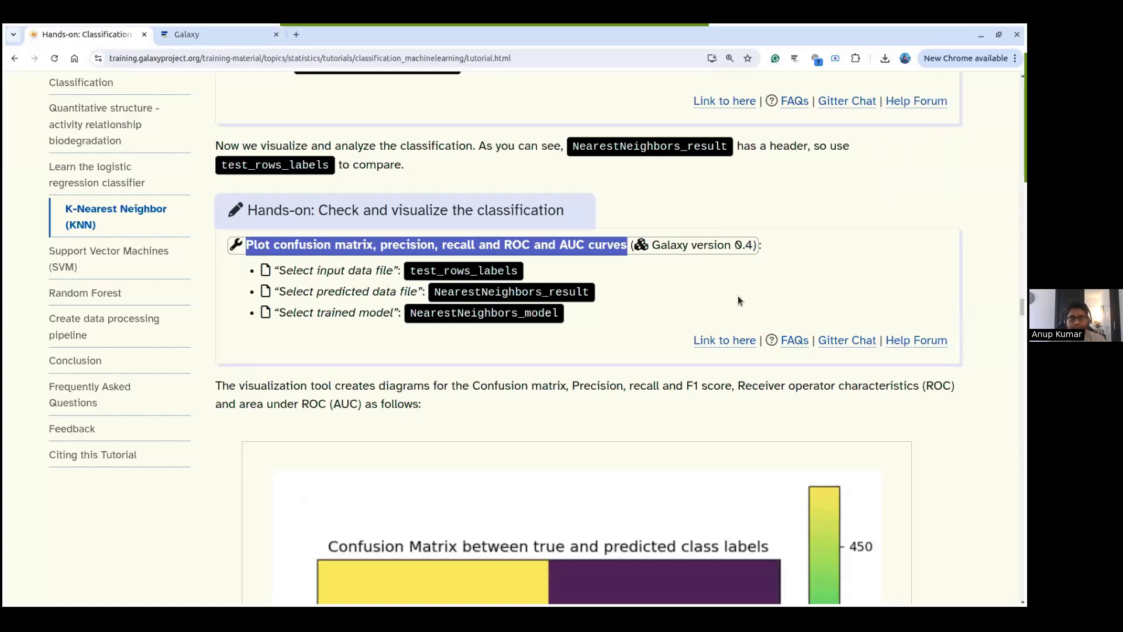
click(738, 296)
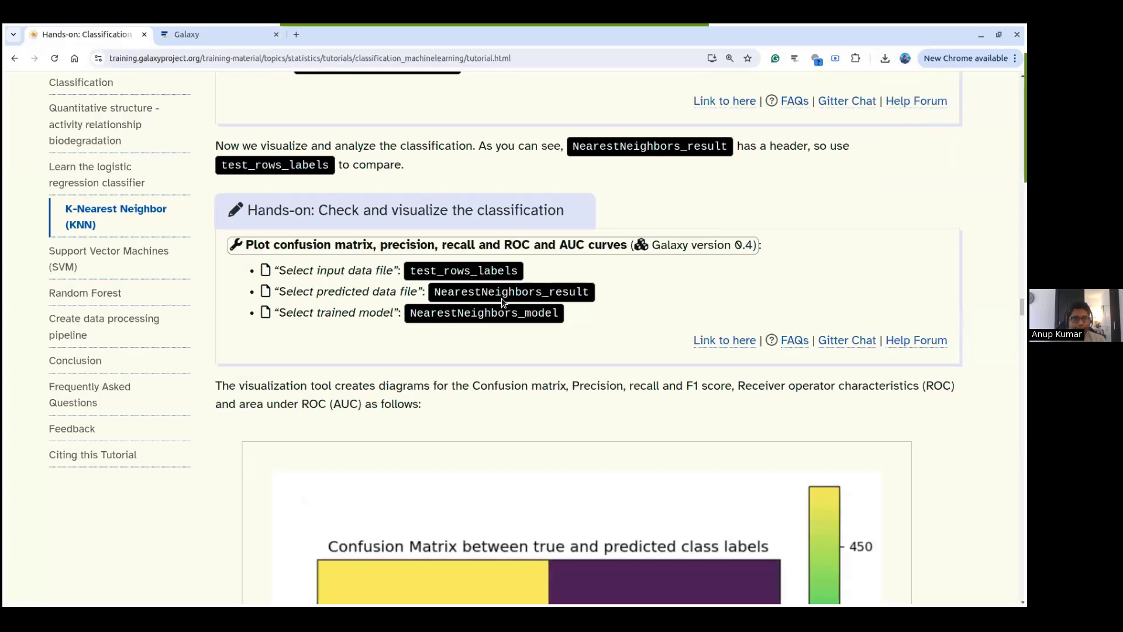
scroll(656, 317, down, 5)
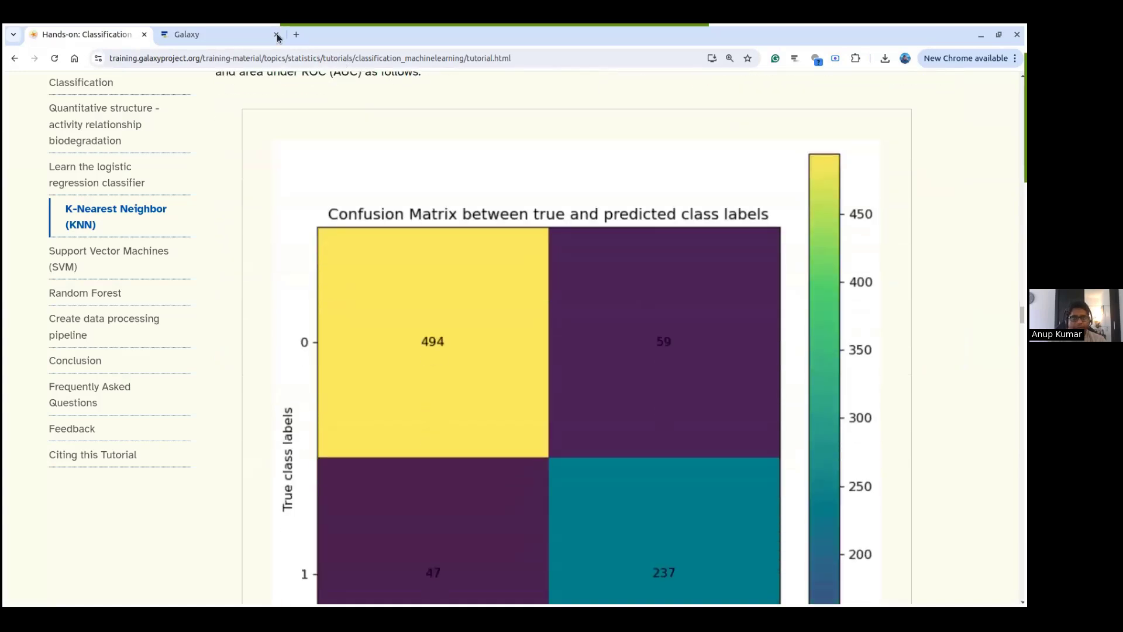
click(234, 37)
click(125, 37)
scroll(576, 339, down, 1)
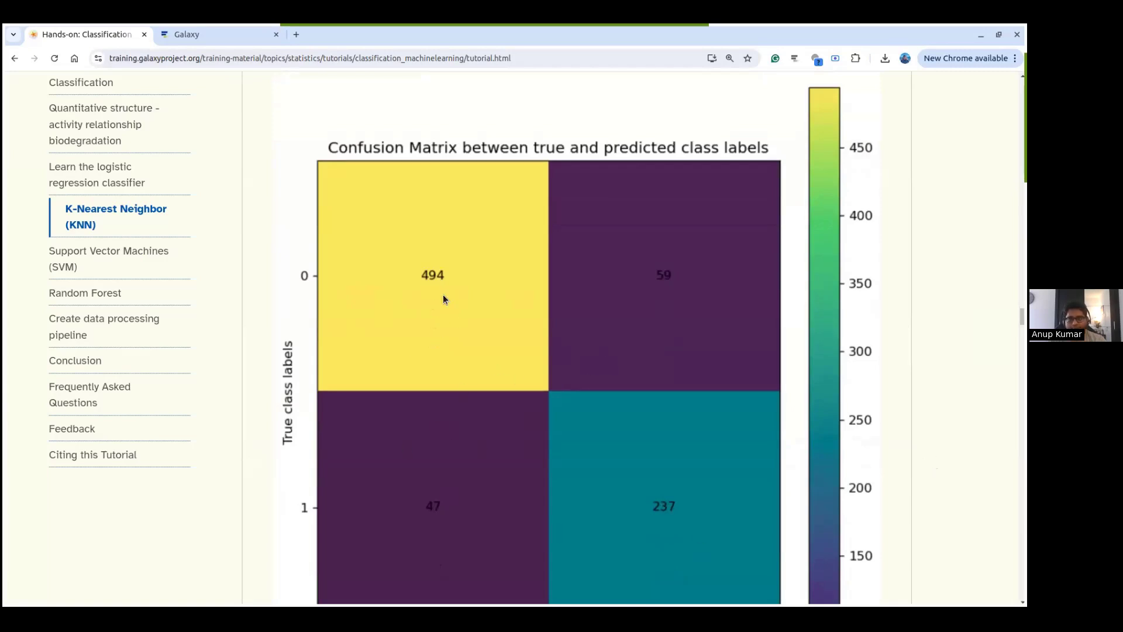
scroll(605, 458, down, 8)
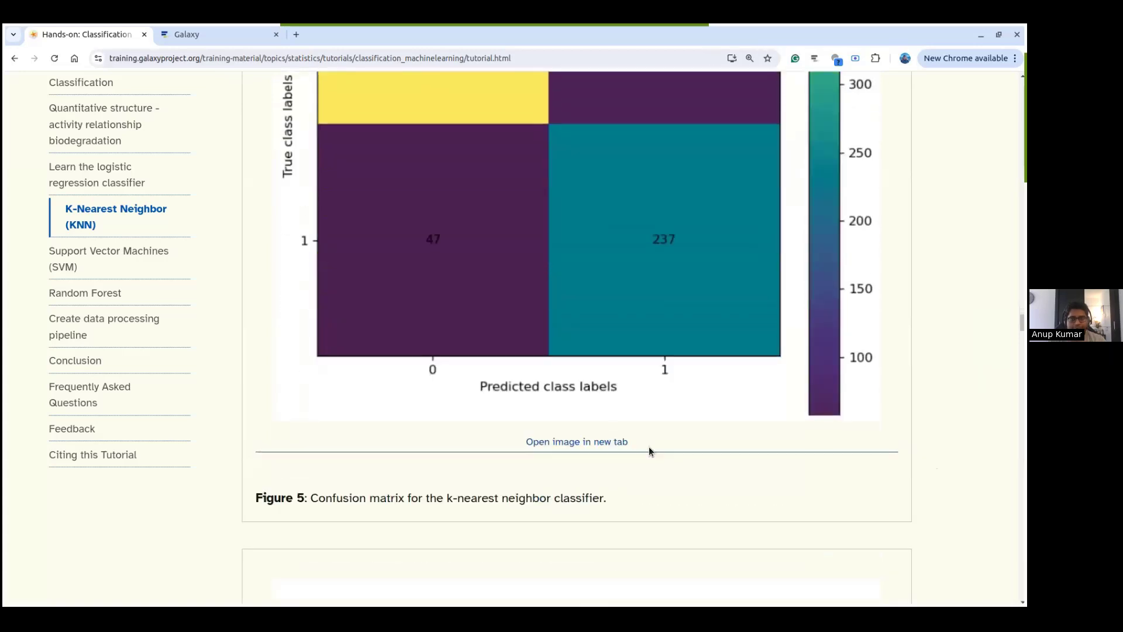
scroll(827, 440, down, 5)
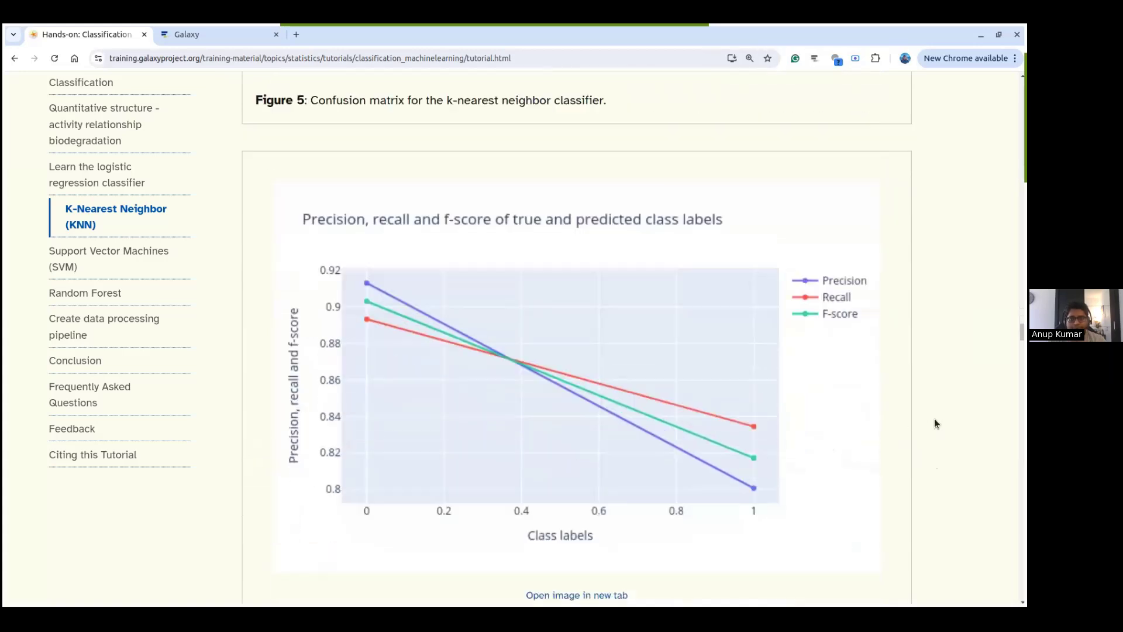
scroll(934, 421, down, 4)
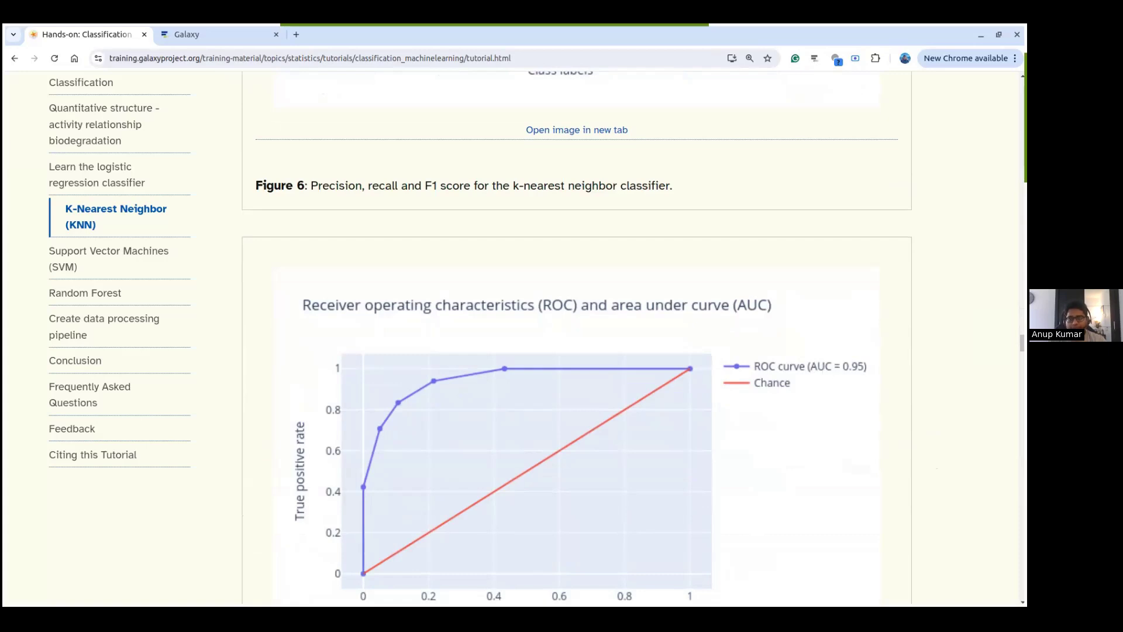
scroll(952, 376, down, 1)
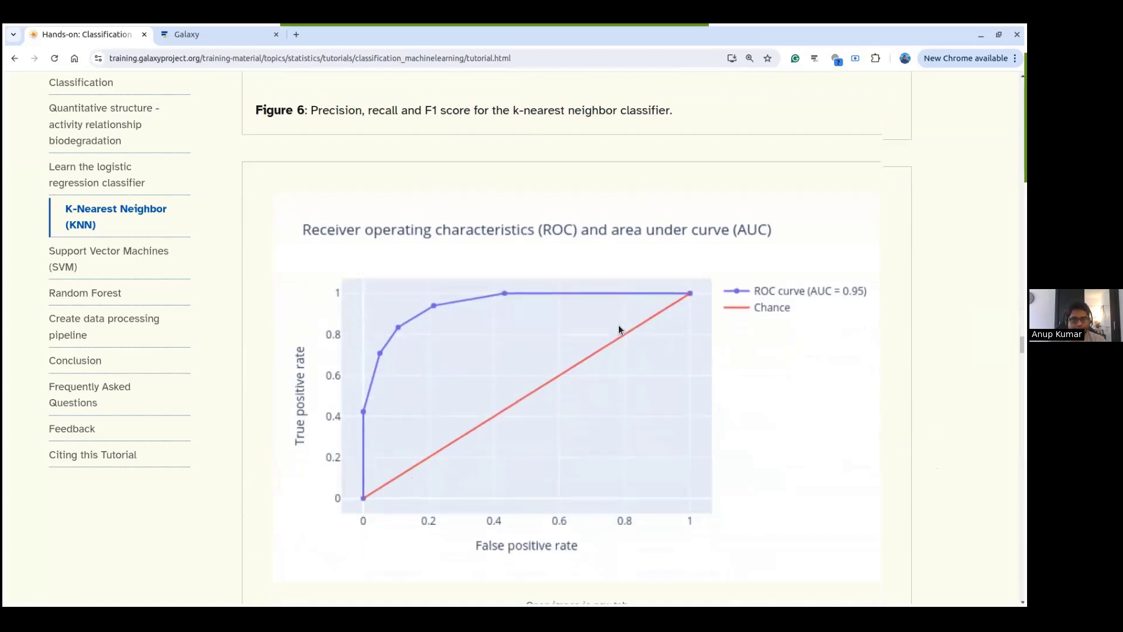
scroll(738, 320, down, 4)
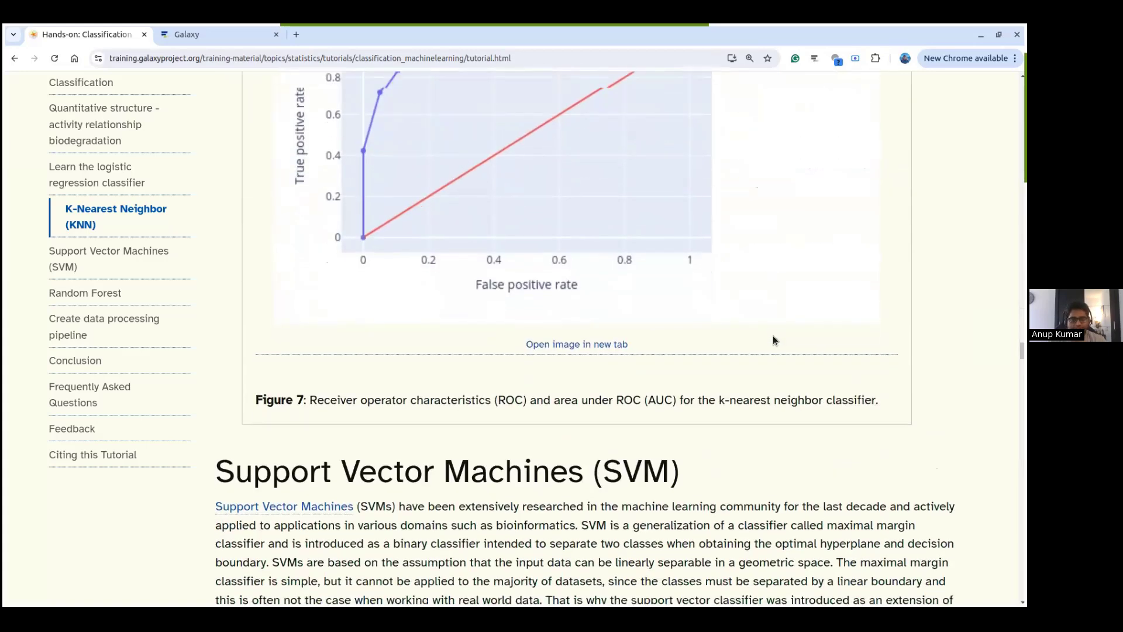
- Read the tutorial's Support Vector Machines section and examine the tool name and linear method for training an SVM classifier
scroll(773, 340, down, 3)
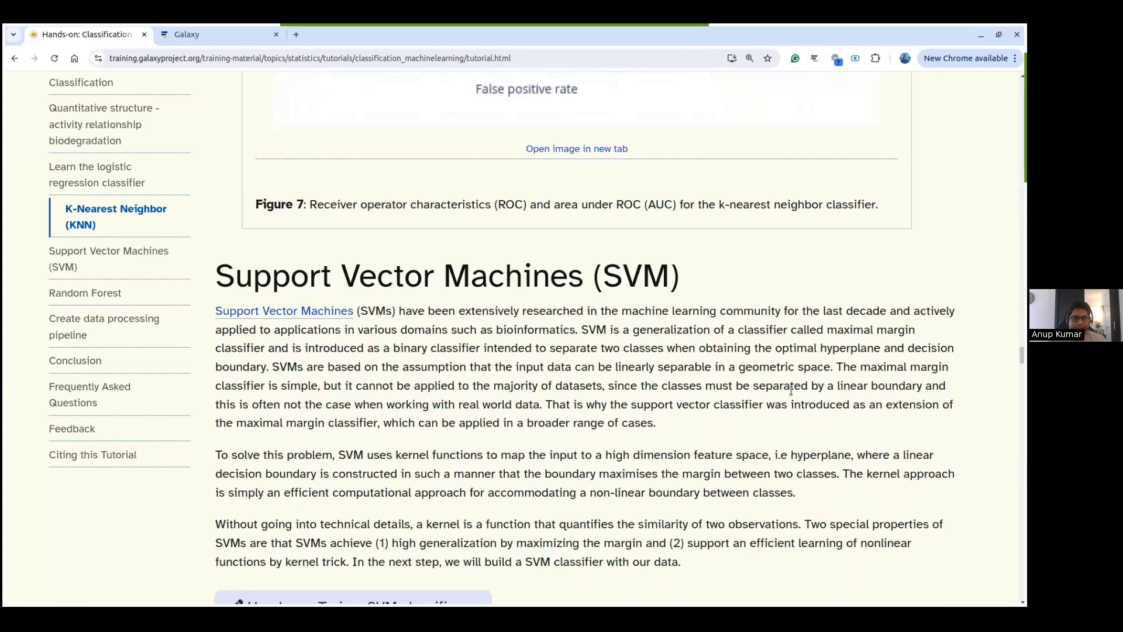
scroll(791, 390, down, 1)
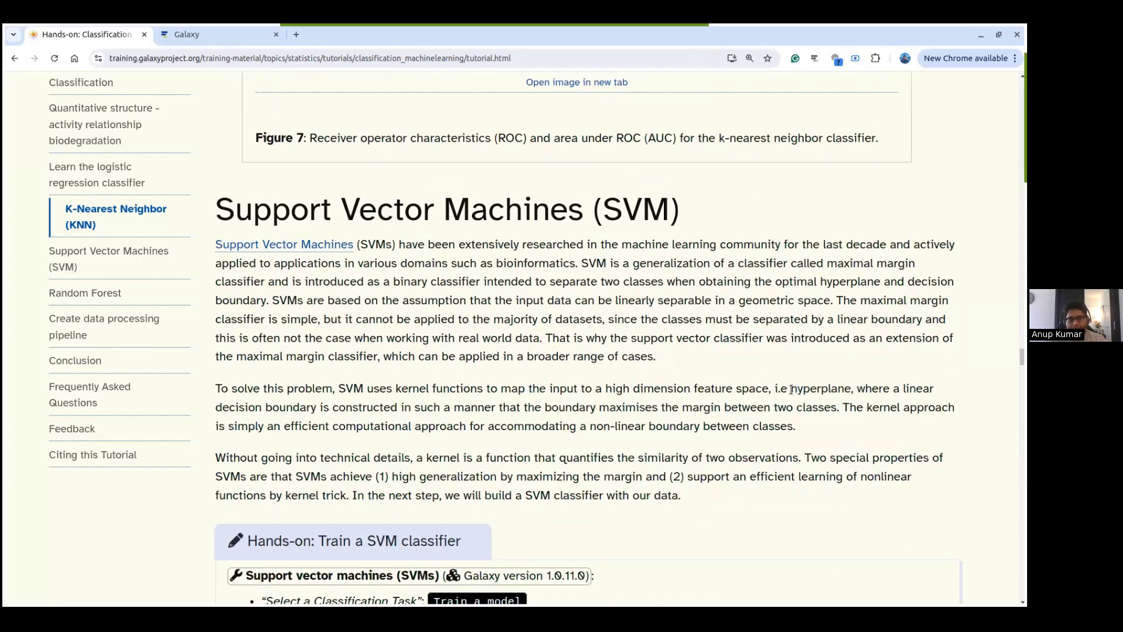
scroll(787, 389, down, 2)
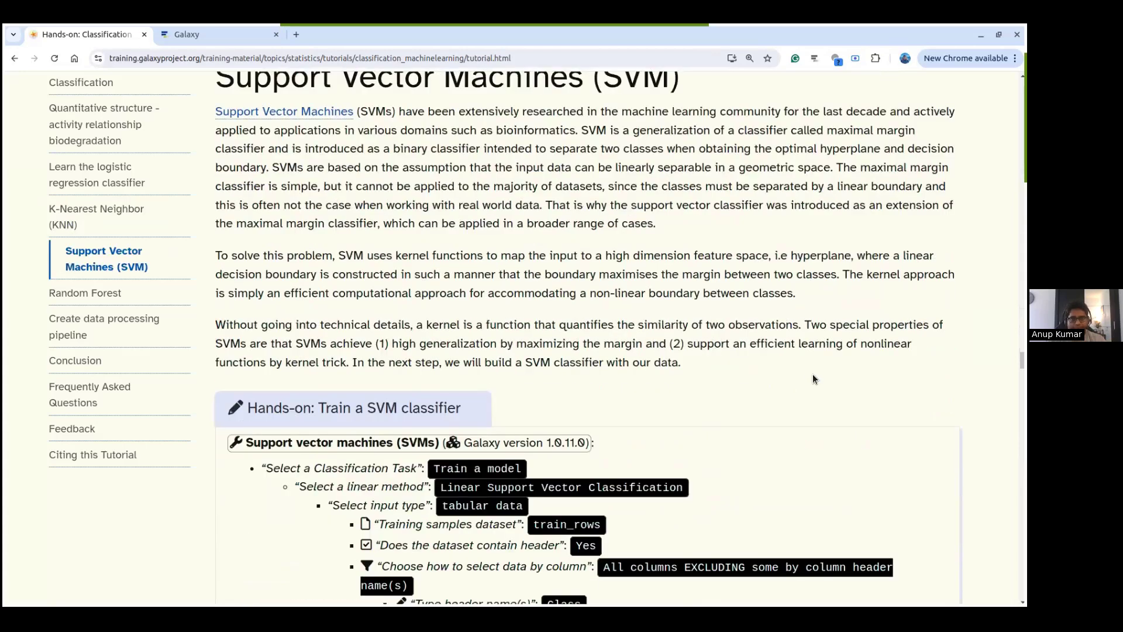
scroll(798, 371, down, 1)
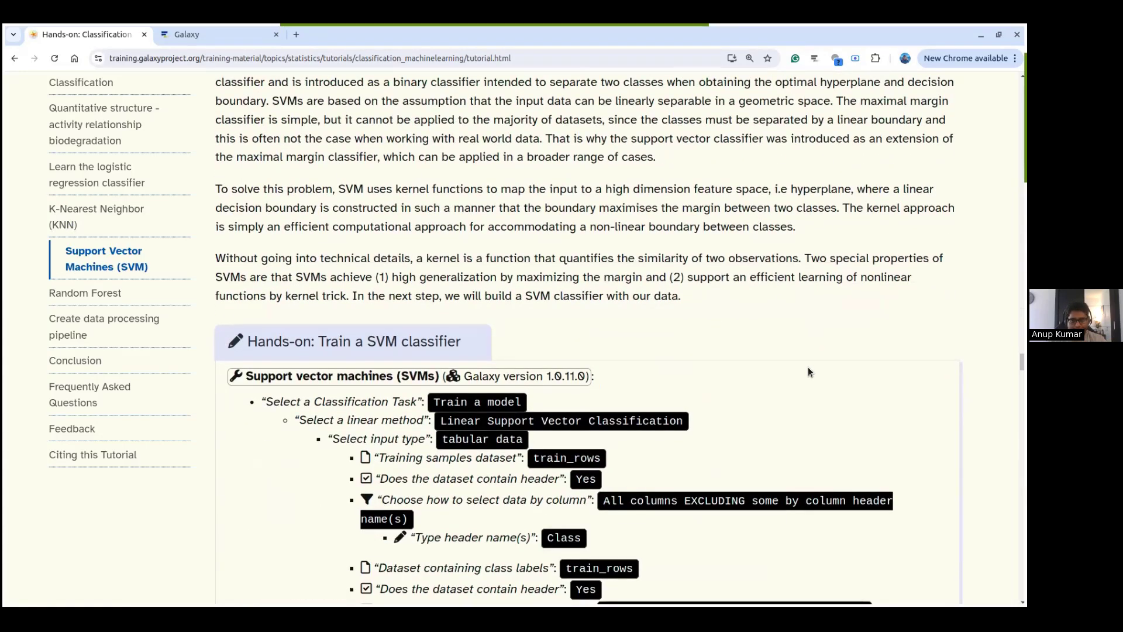
scroll(763, 349, down, 1)
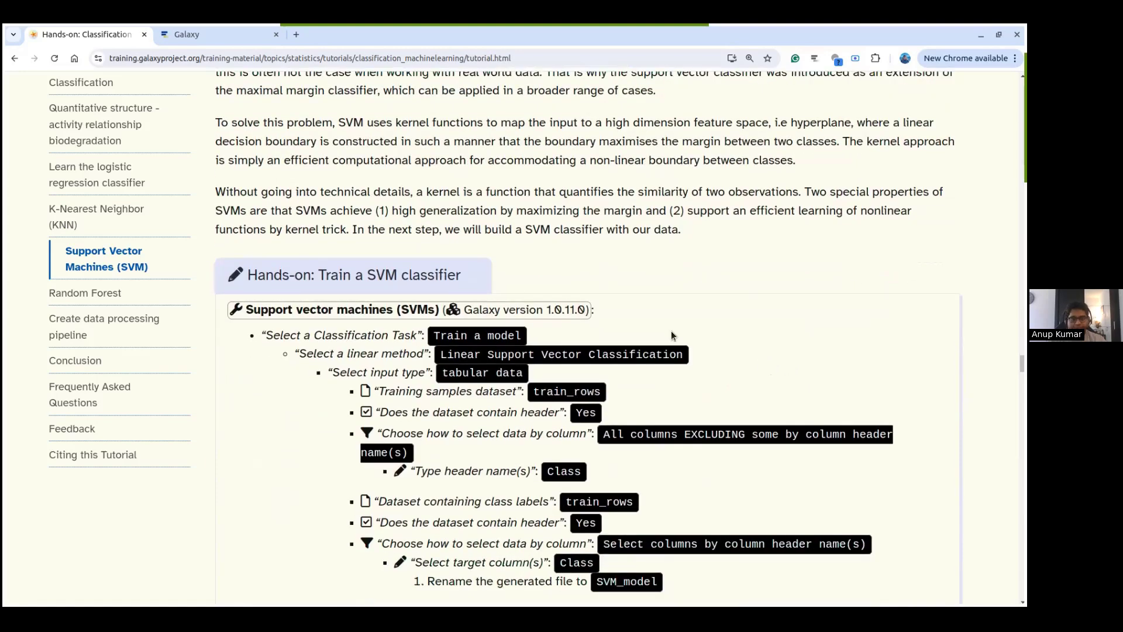
drag(245, 310, 443, 310)
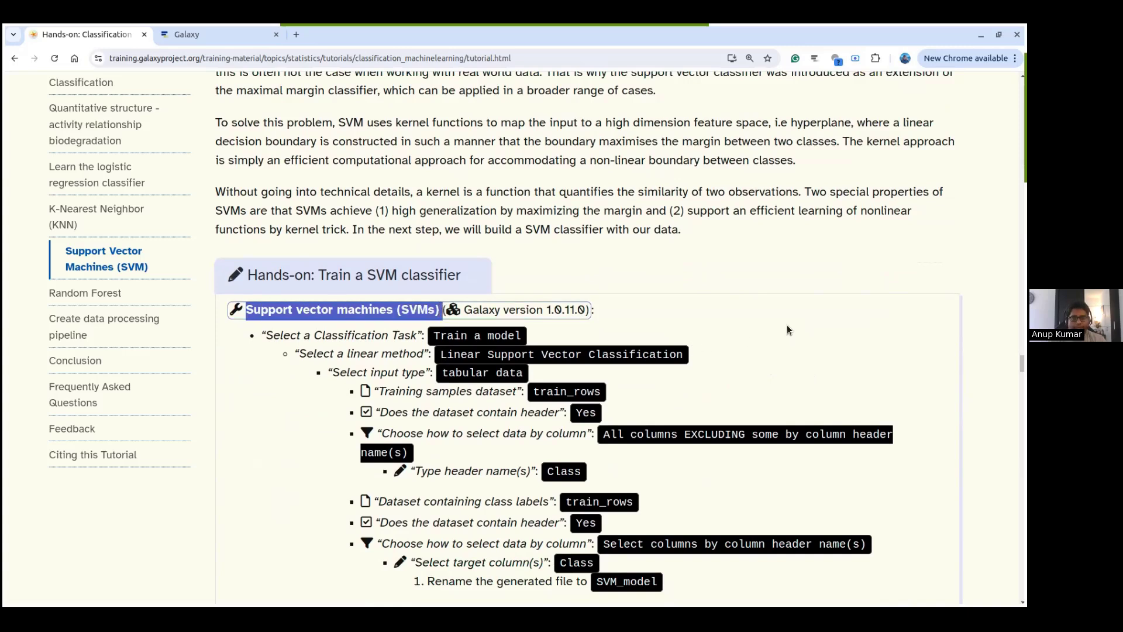
scroll(787, 327, down, 2)
drag(467, 220, 636, 225)
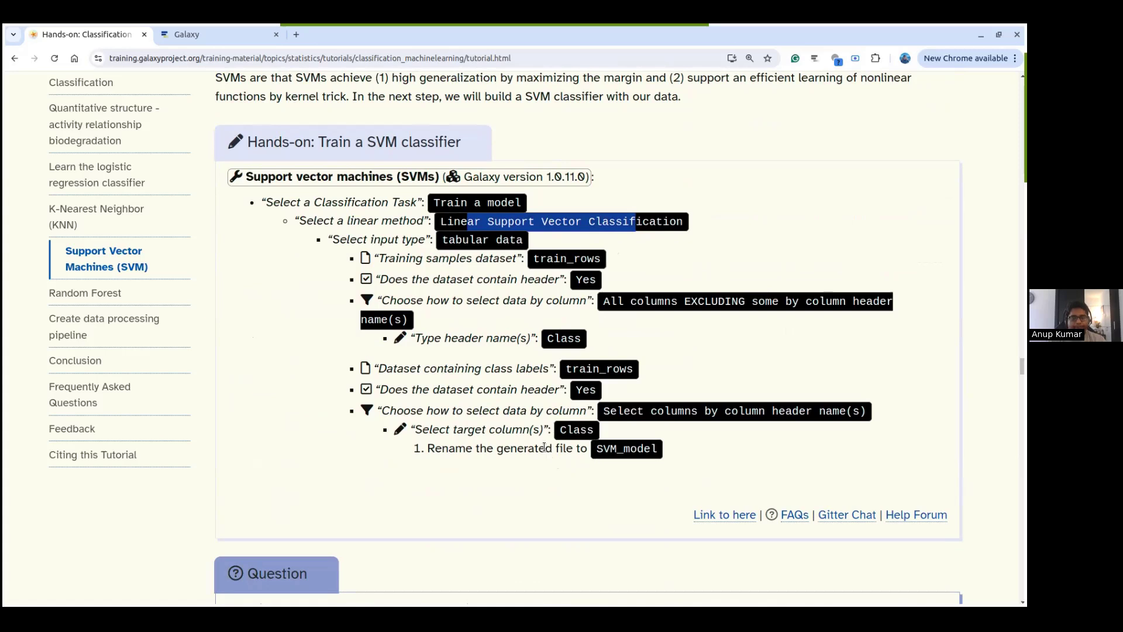
- Review the tutorial's SVM prediction task, plotting inputs and the ROC/AUC figure for the SVM classifier
scroll(510, 431, down, 5)
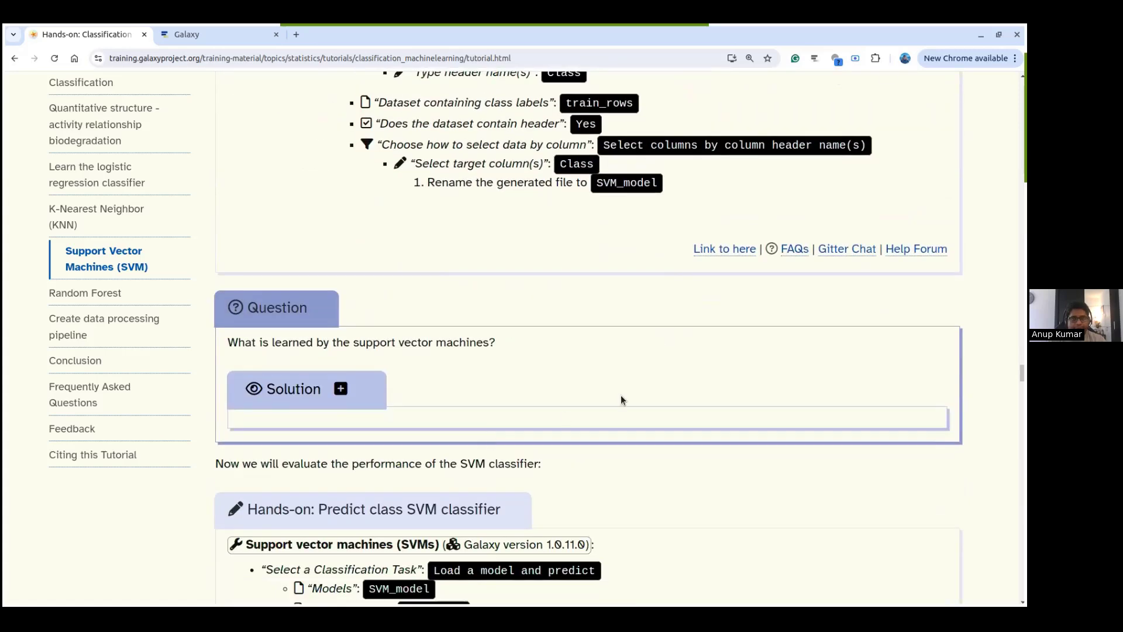
scroll(620, 395, down, 5)
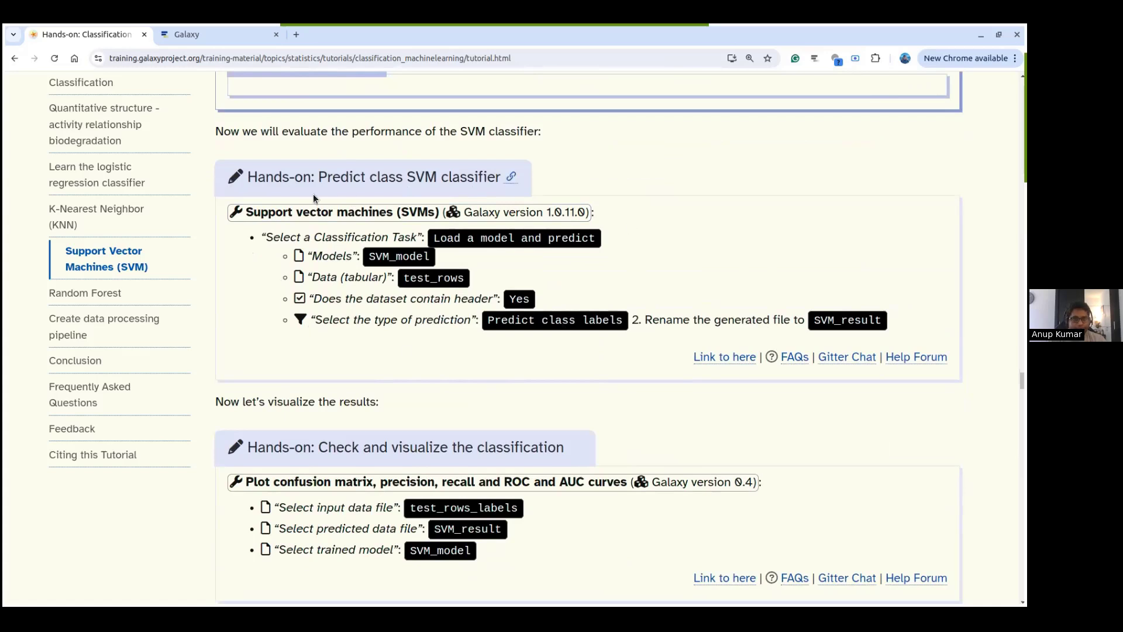
drag(254, 212, 369, 211)
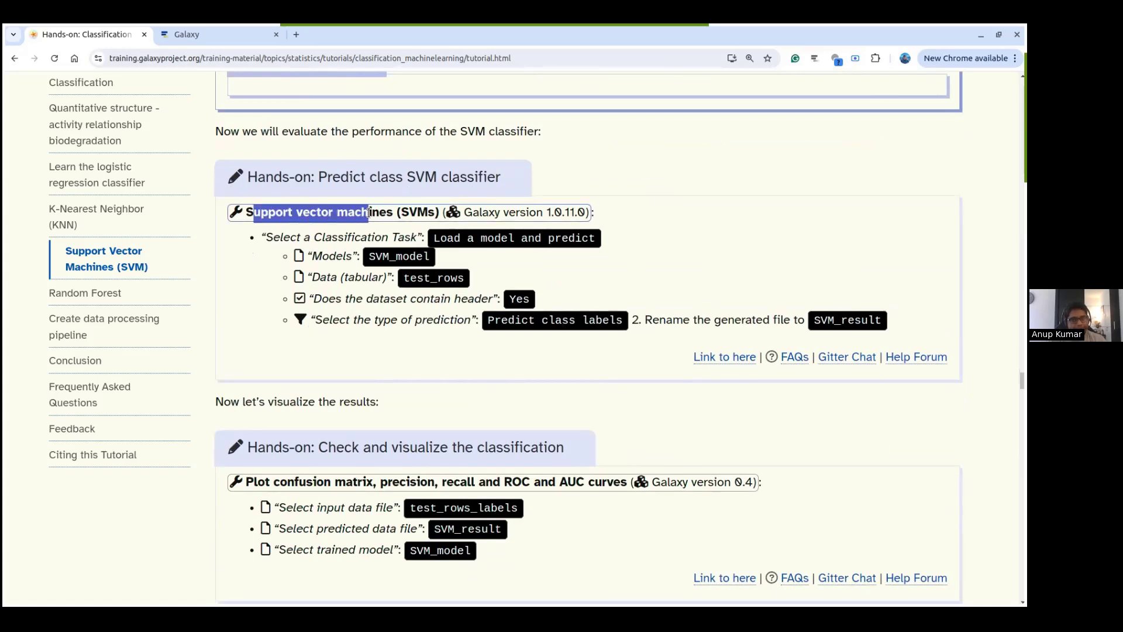
drag(453, 239, 557, 242)
click(649, 251)
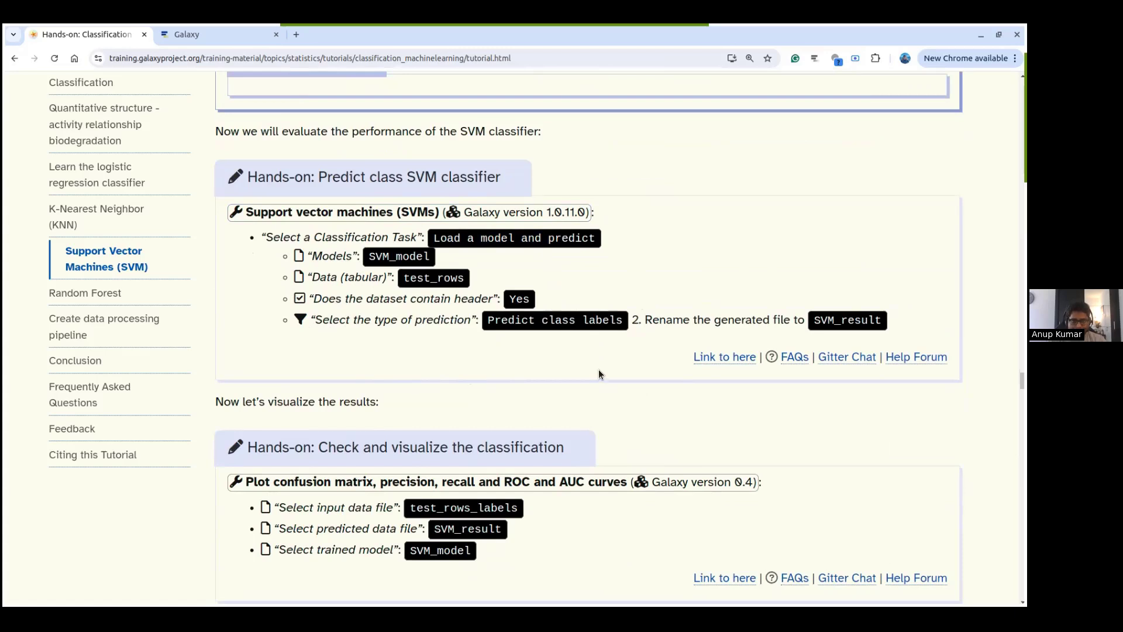
scroll(598, 370, down, 3)
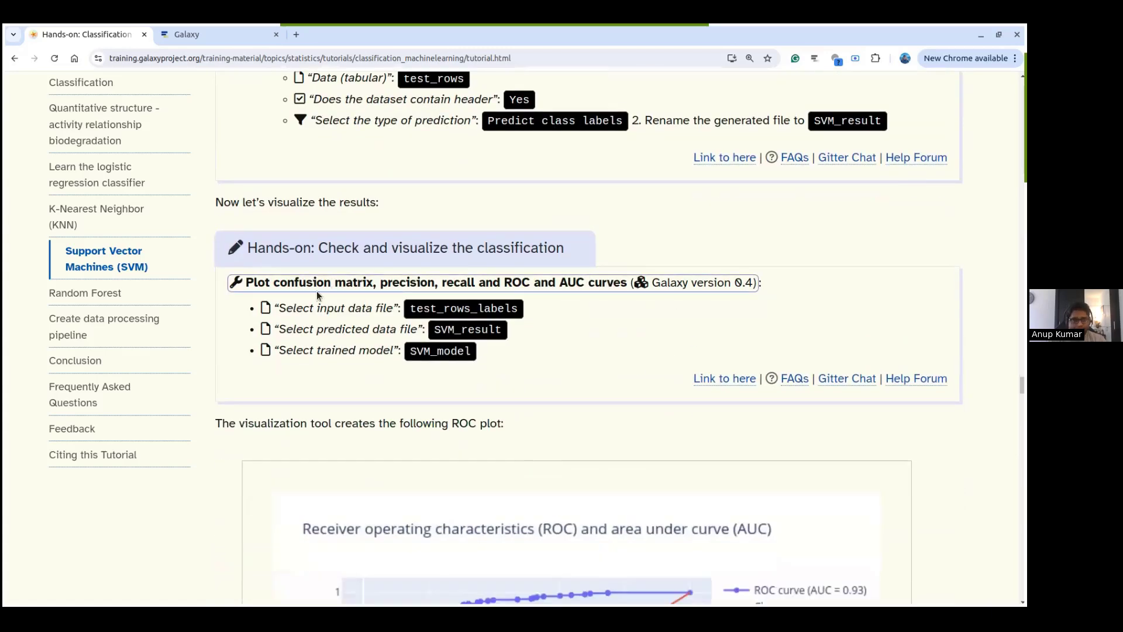
scroll(569, 362, down, 4)
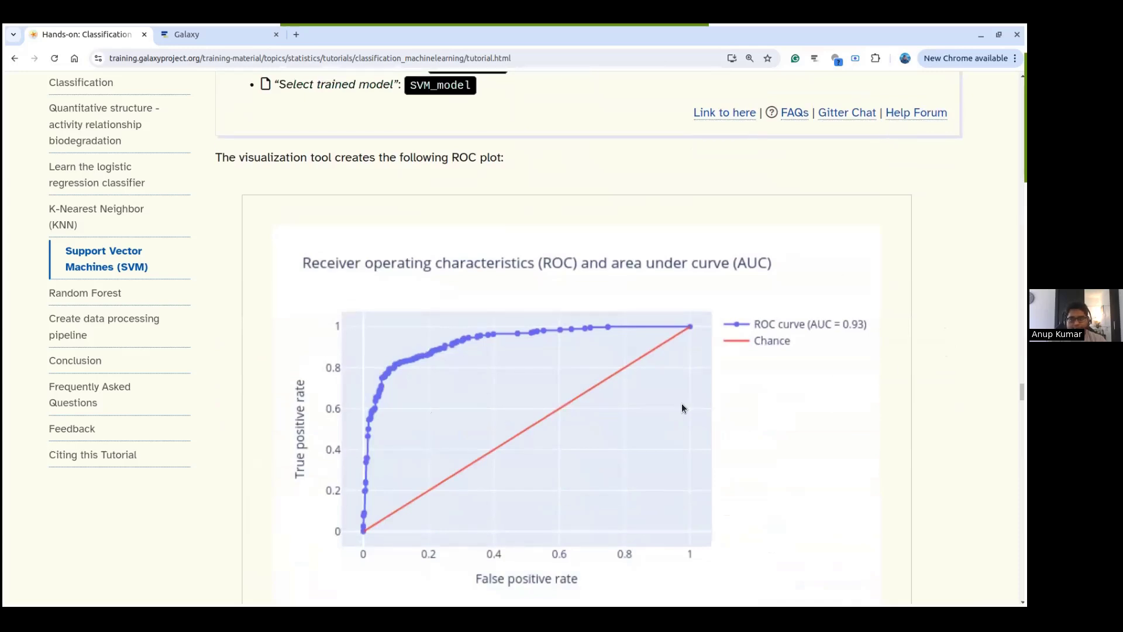
scroll(954, 353, down, 3)
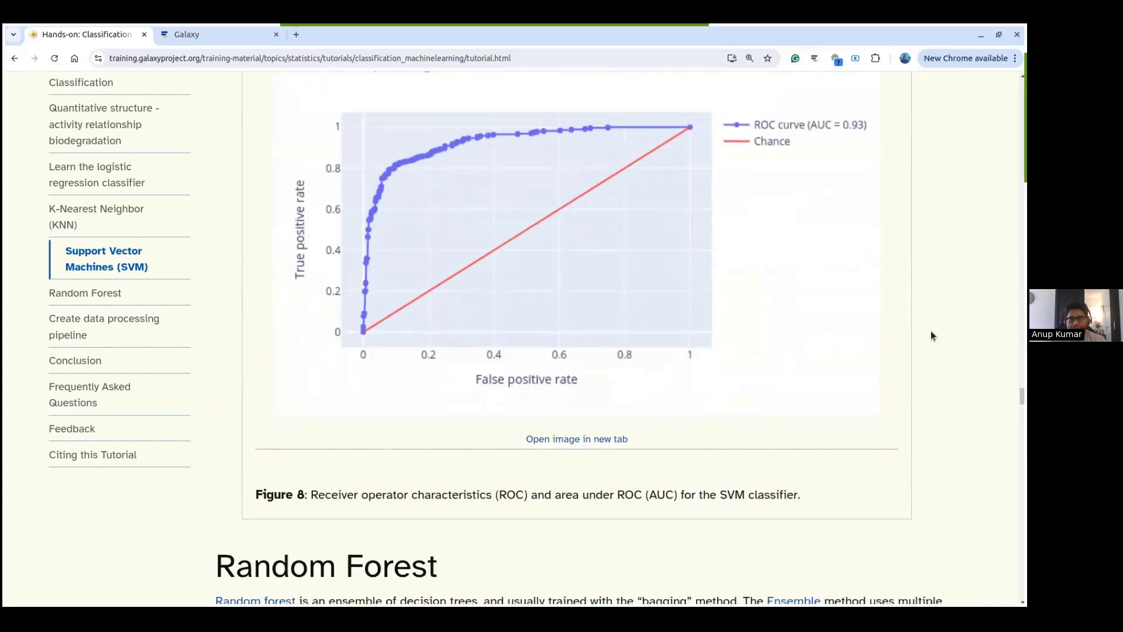
scroll(929, 335, down, 1)
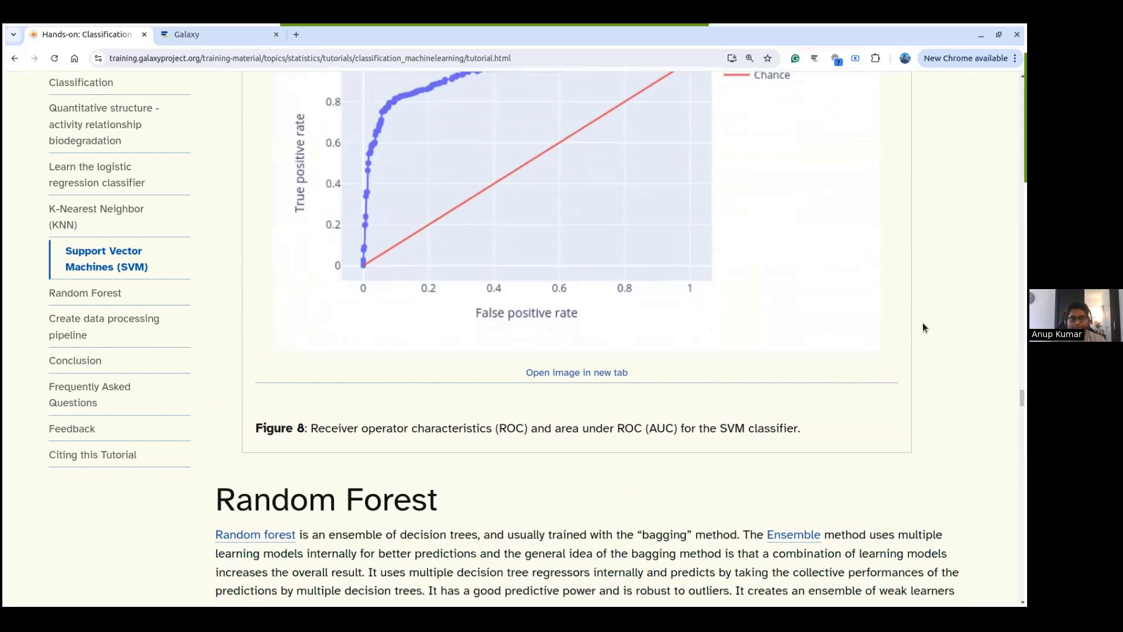
- Read the tutorial's Random Forest introduction and examine the tool name and ensemble method for training the random forest
scroll(921, 327, down, 3)
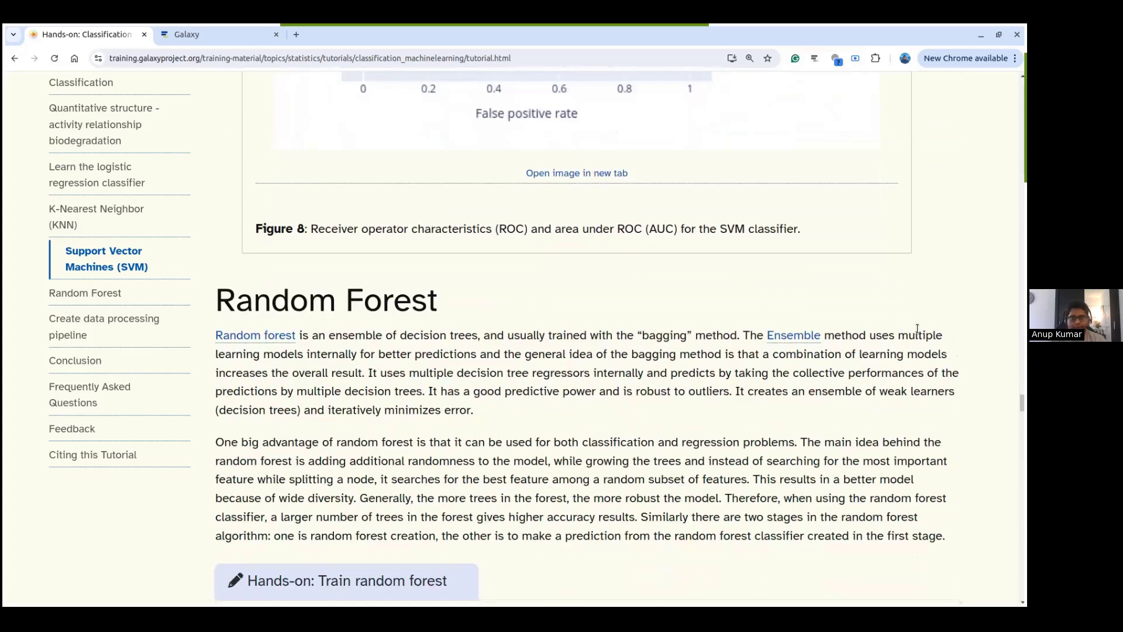
scroll(875, 348, down, 2)
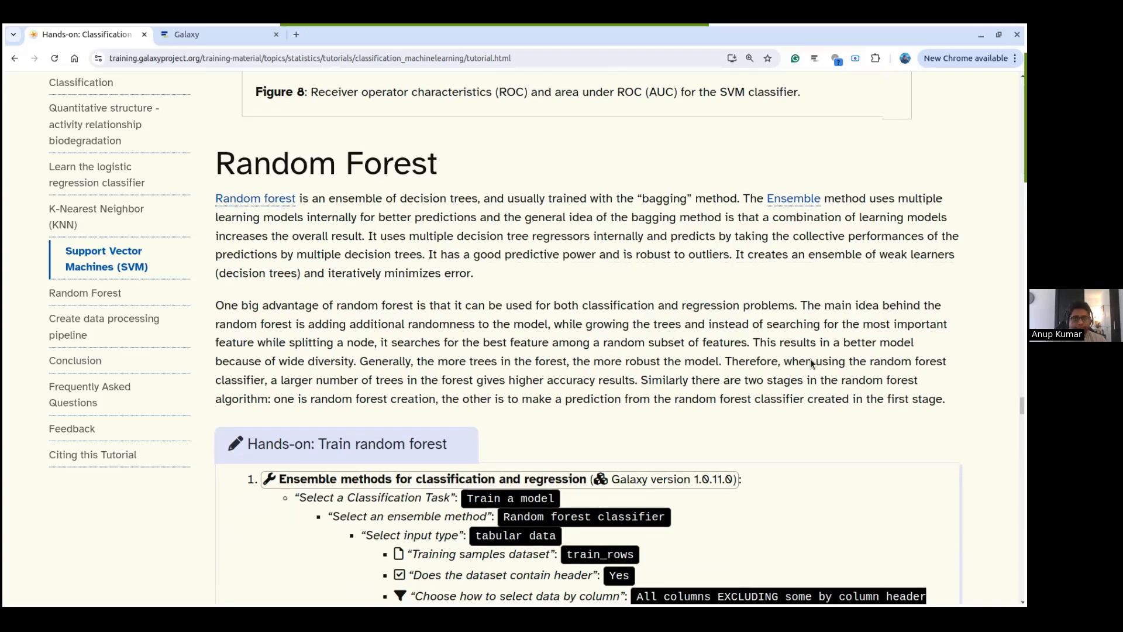
scroll(809, 359, down, 4)
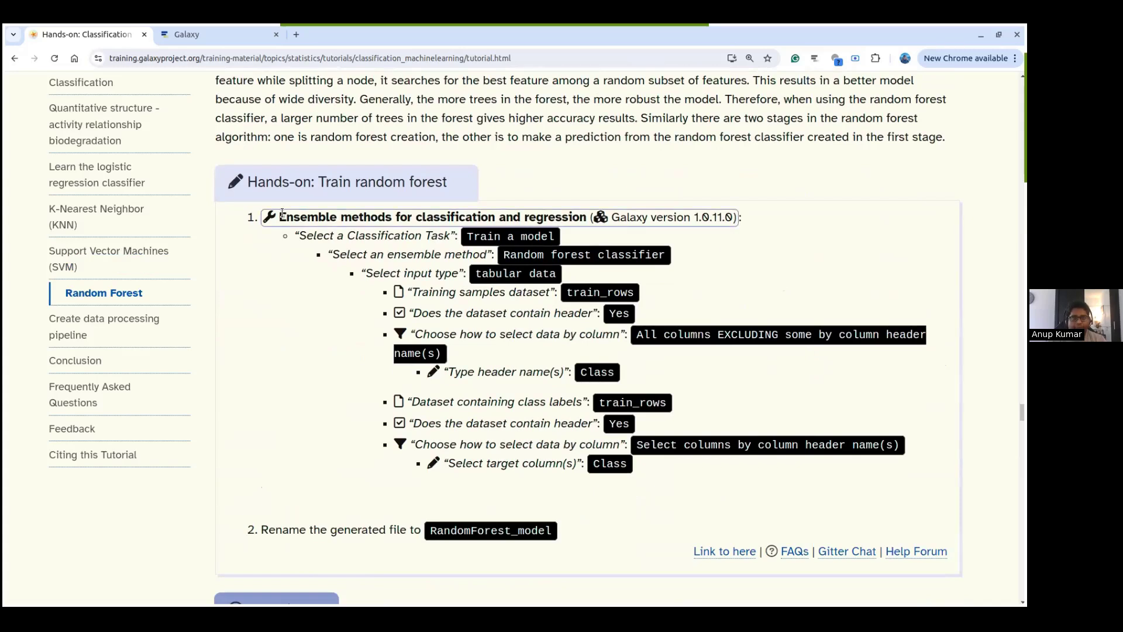
drag(282, 213, 597, 216)
click(798, 291)
drag(504, 256, 664, 251)
click(703, 255)
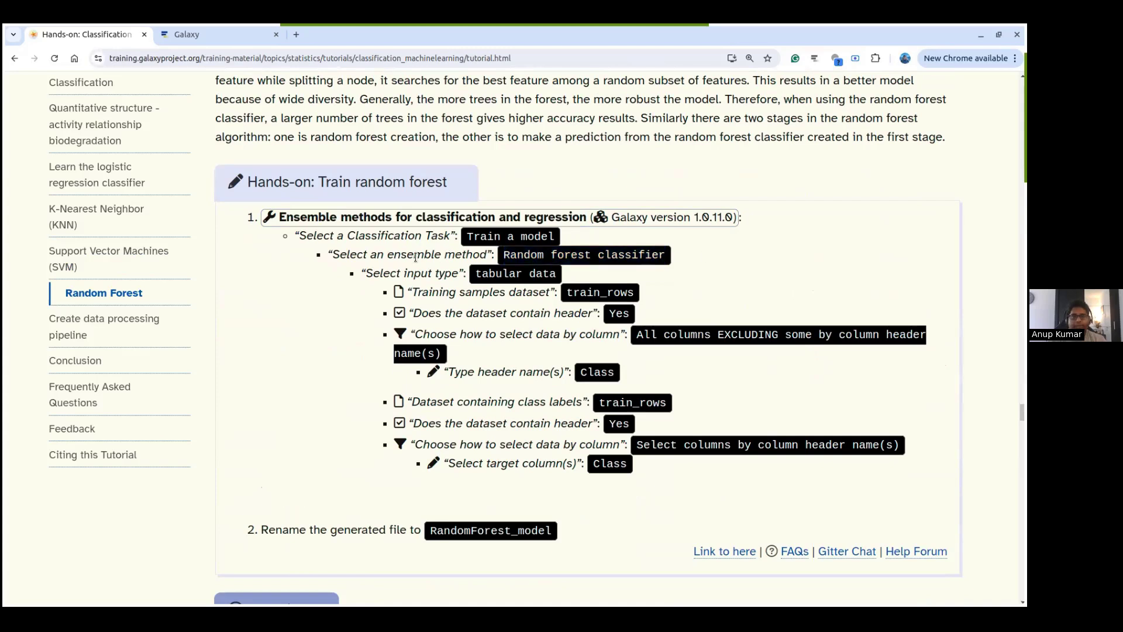
drag(356, 255, 480, 255)
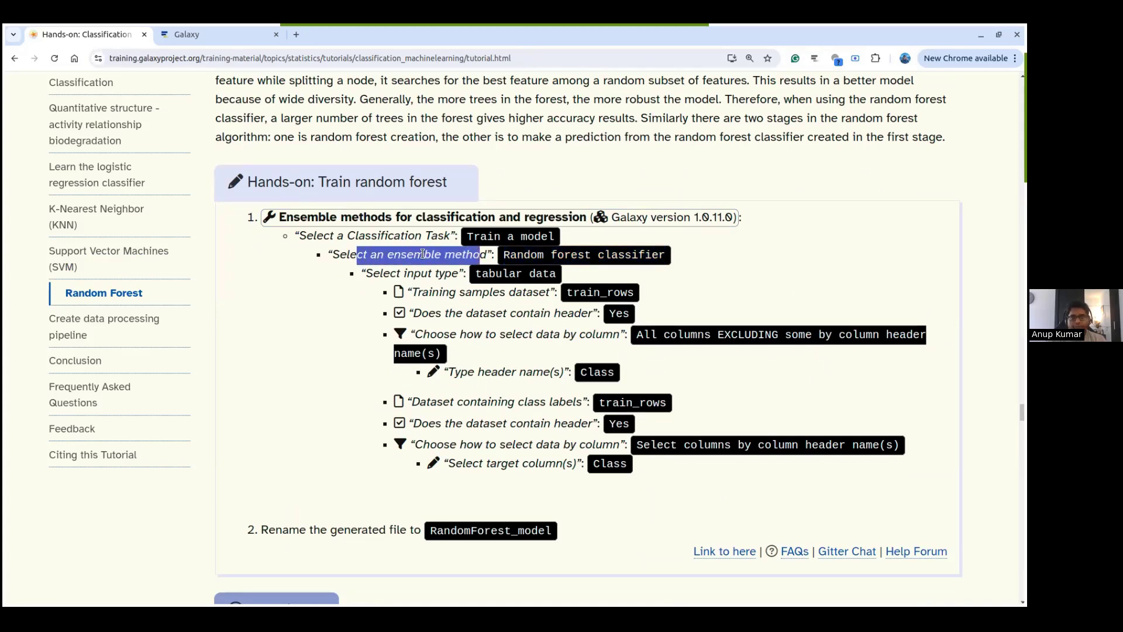
click(501, 258)
mouse_move(501, 258)
mouse_down()
mouse_move(664, 248)
mouse_move(507, 259)
mouse_up()
click(689, 247)
click(637, 265)
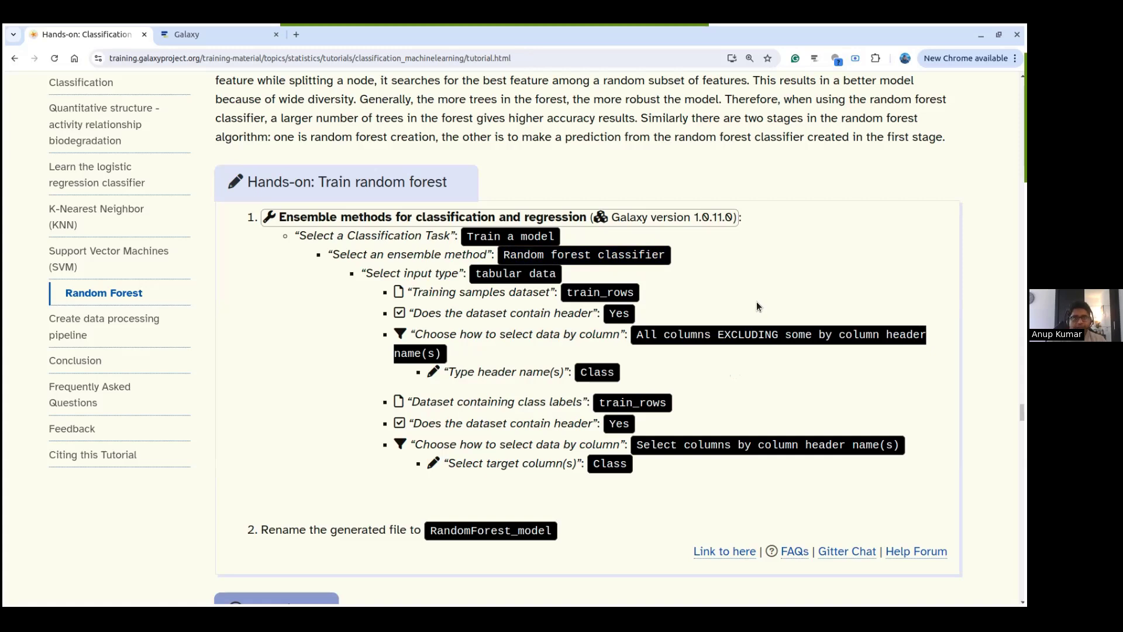
- Check the job progress in the Galaxy history, and review the tutorial's random forest prediction settings and ROC/AUC figure
click(226, 30)
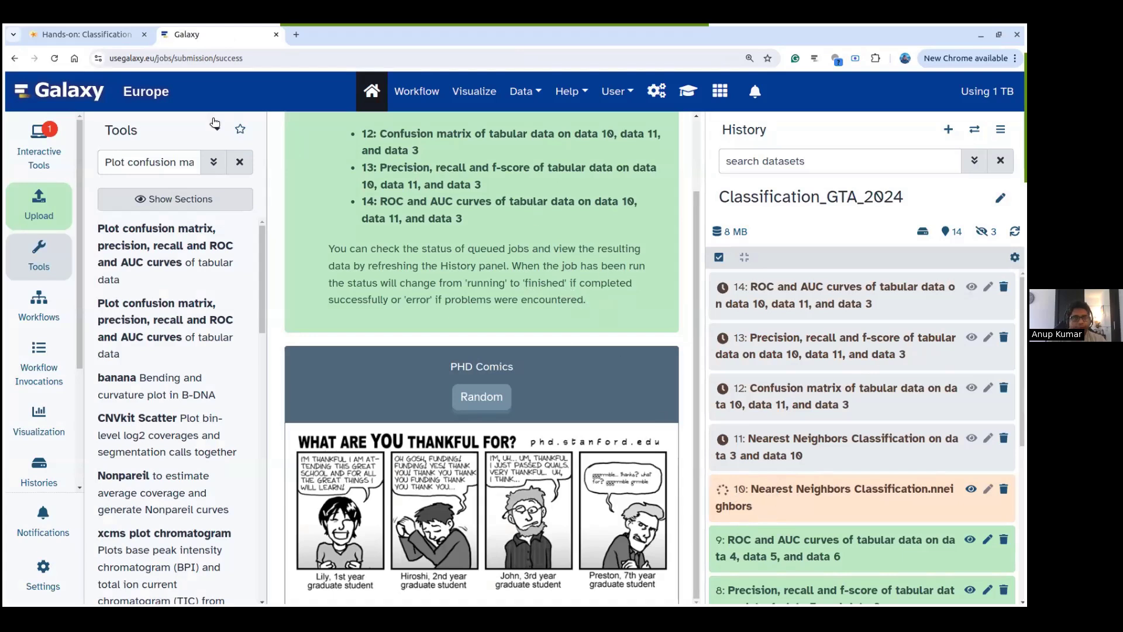
click(110, 36)
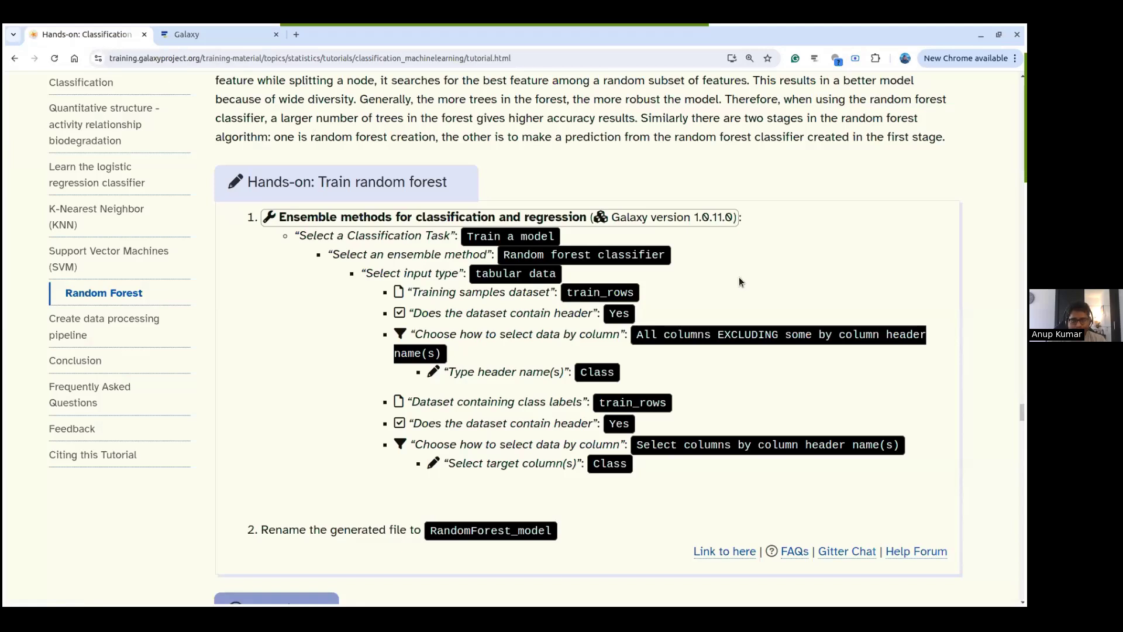
scroll(766, 284, down, 5)
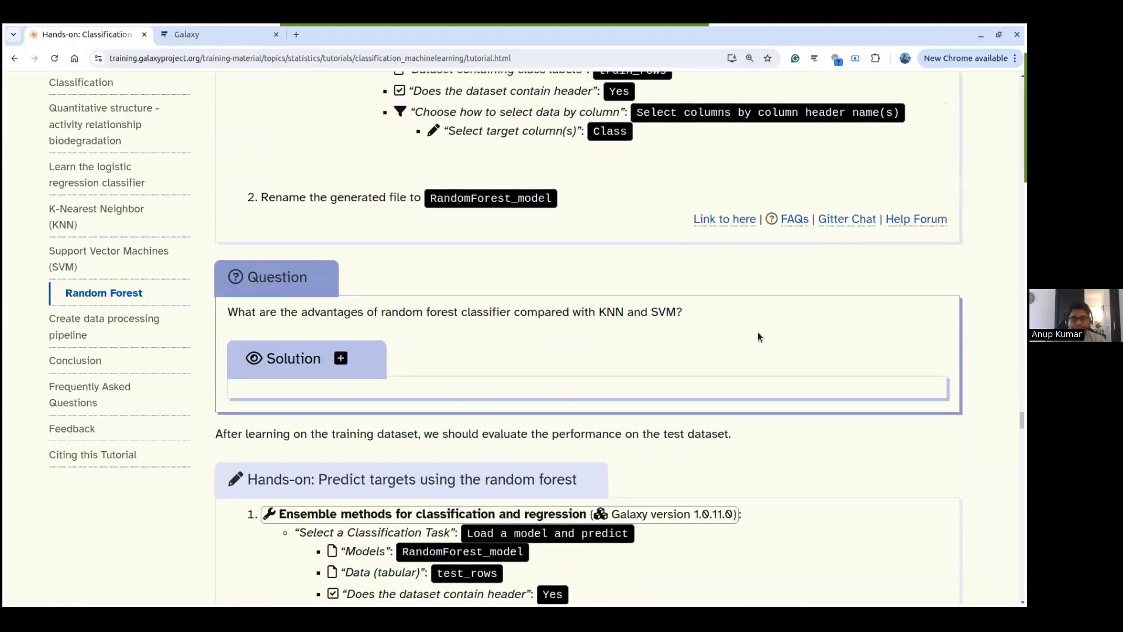
scroll(758, 334, down, 2)
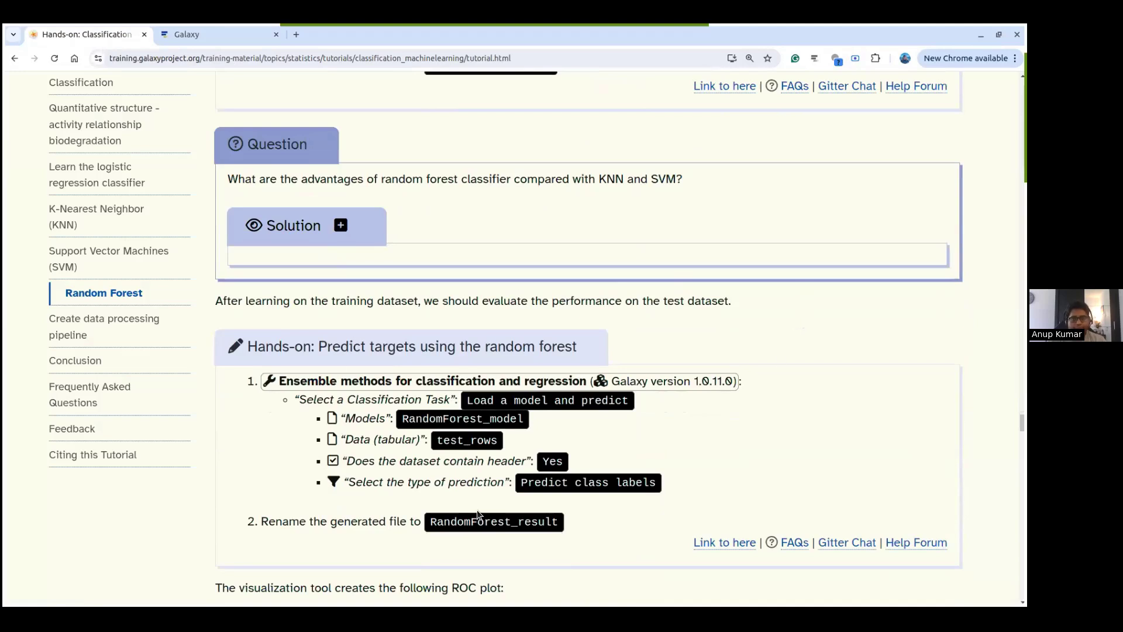
scroll(738, 395, down, 1)
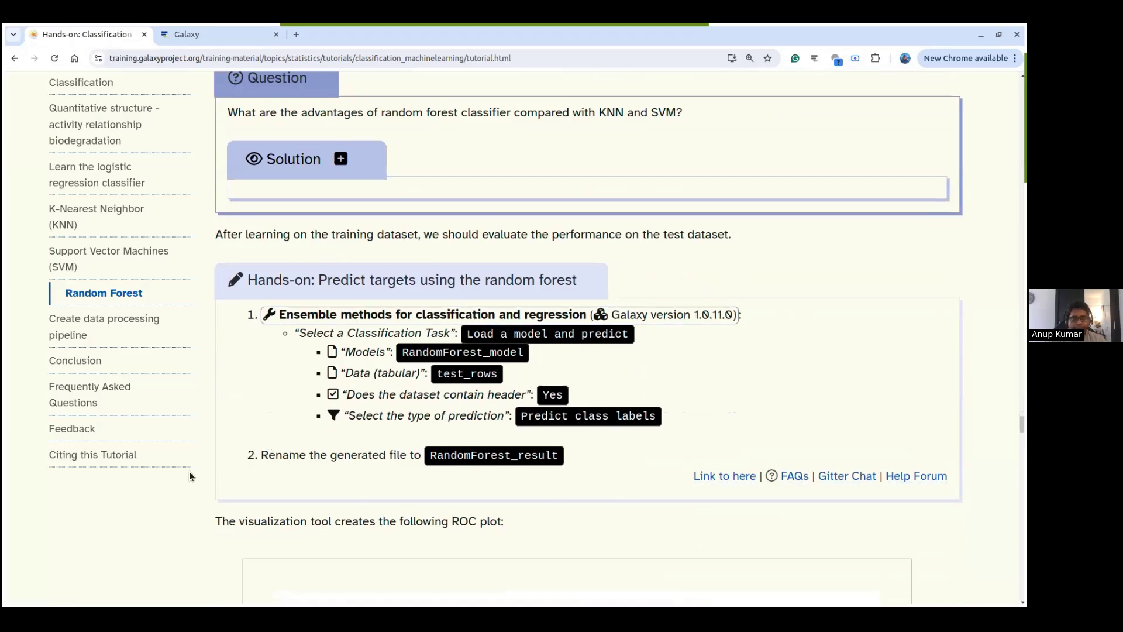
scroll(168, 527, down, 1)
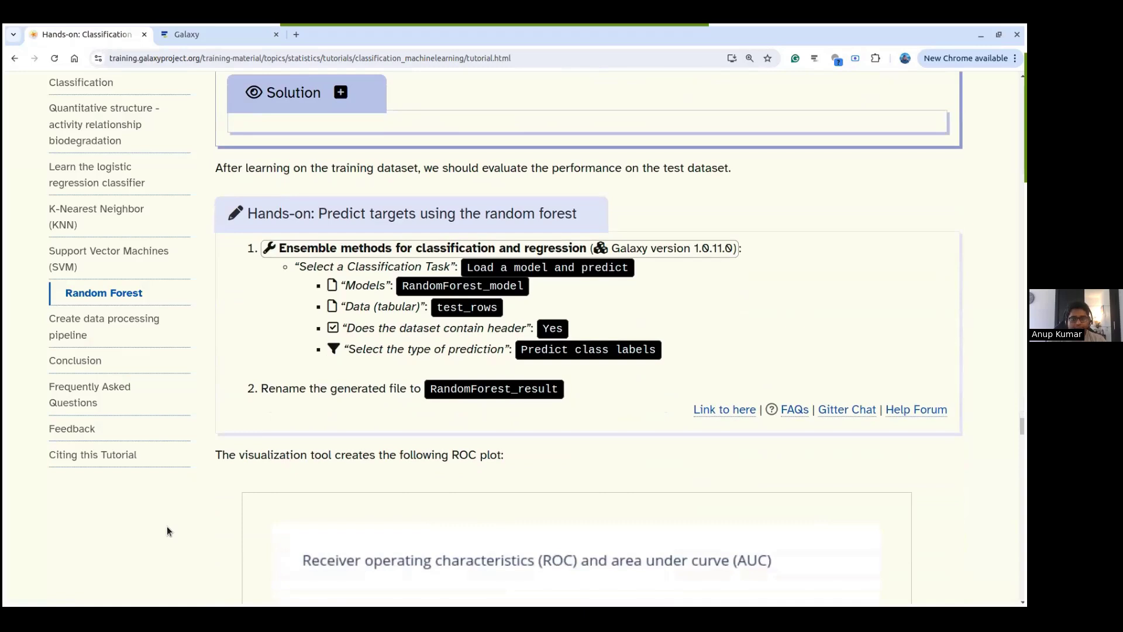
scroll(166, 525, down, 4)
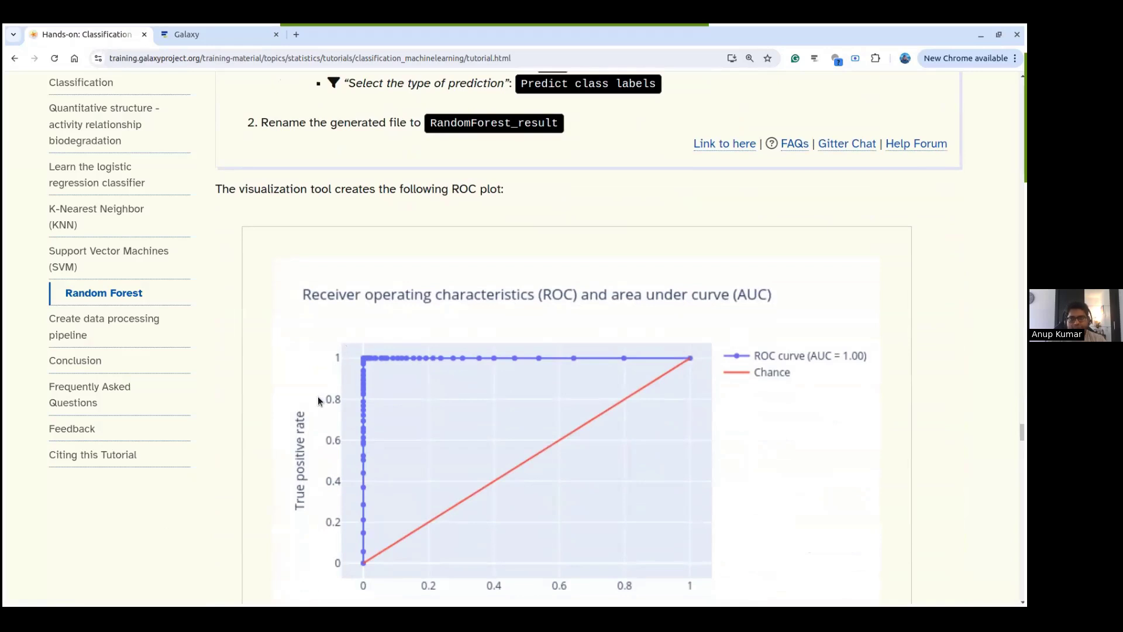
scroll(886, 407, down, 3)
scroll(890, 408, up, 2)
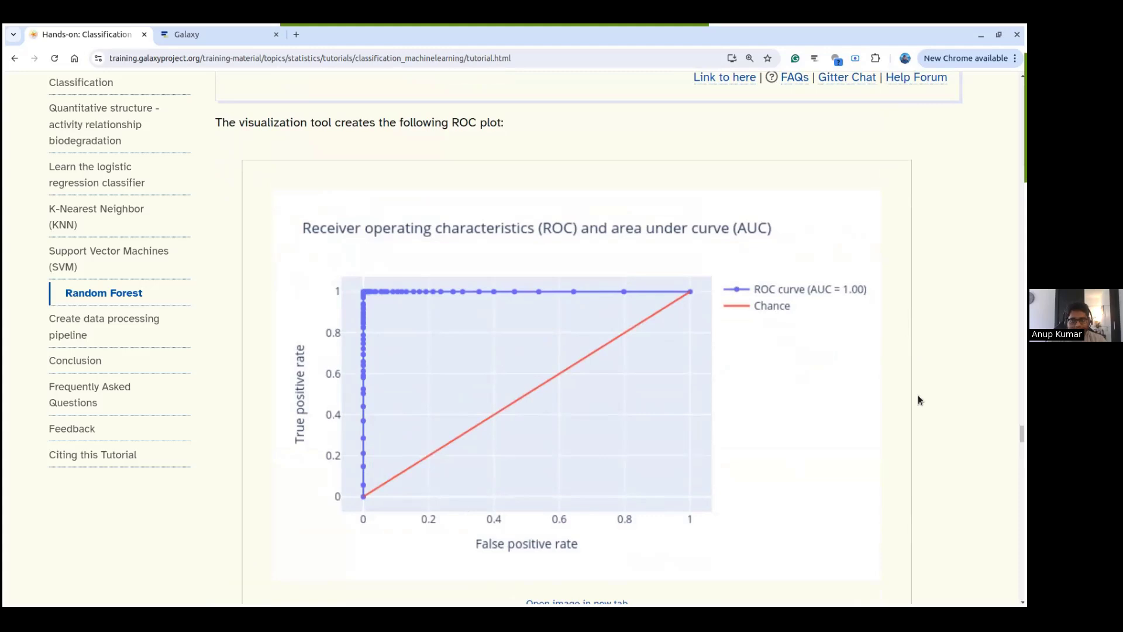
scroll(918, 400, up, 1)
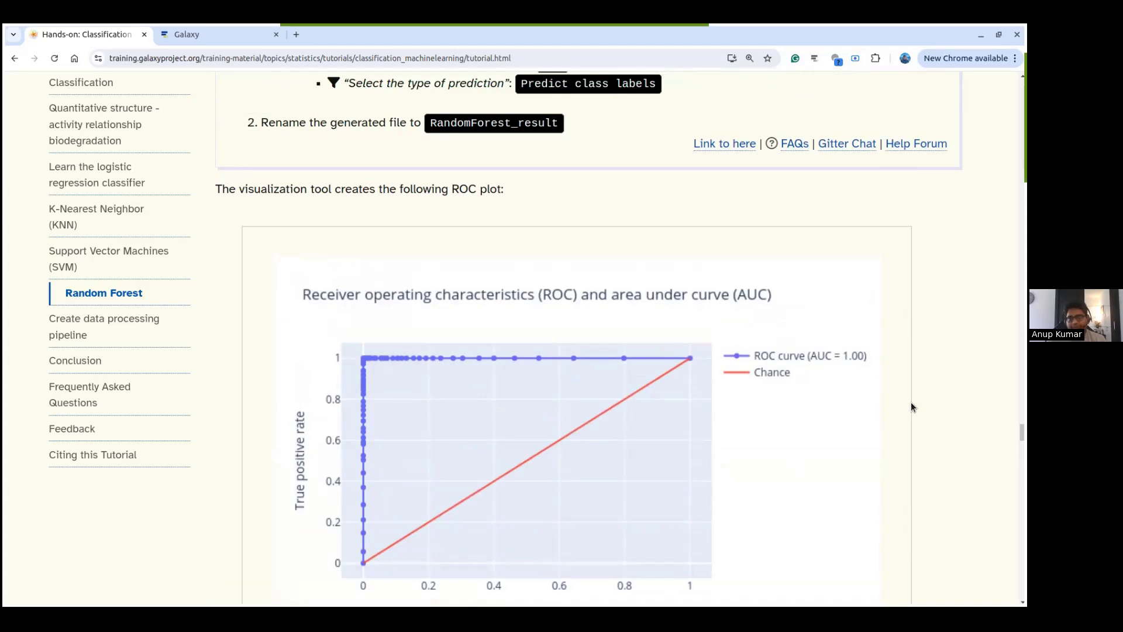
scroll(916, 398, down, 2)
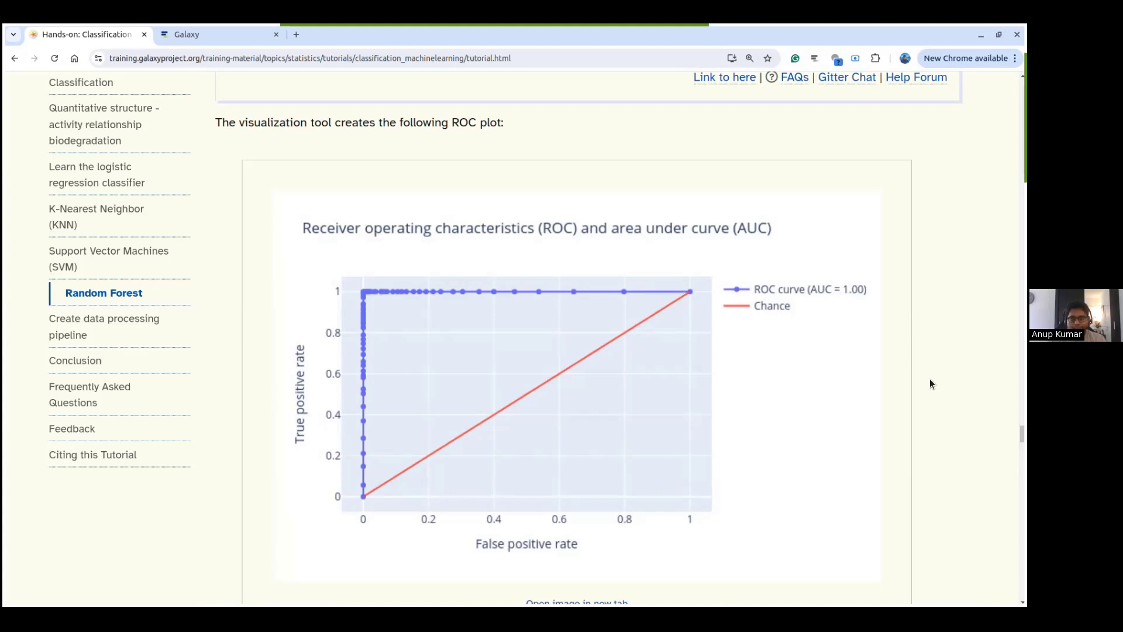
scroll(930, 384, down, 3)
scroll(945, 371, up, 4)
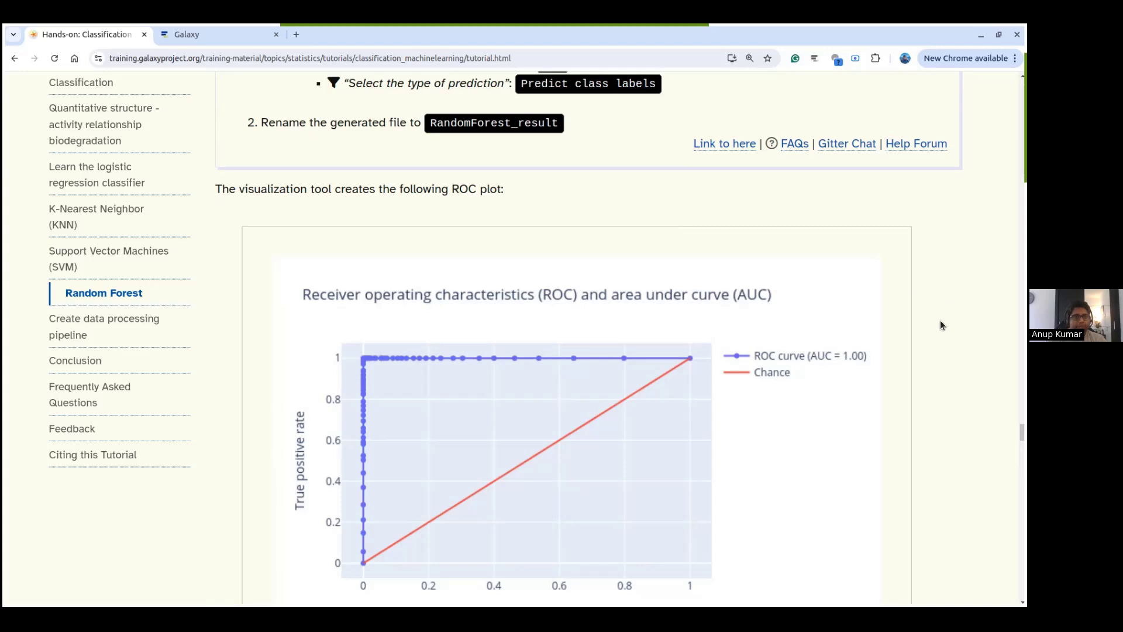
scroll(940, 325, down, 2)
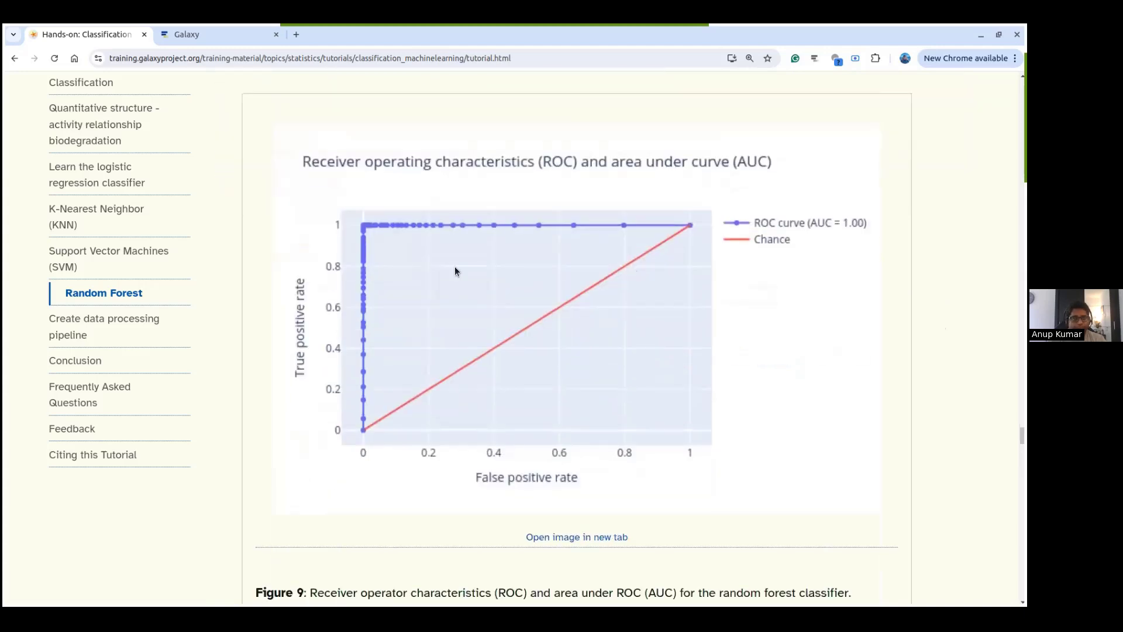
- Go to the tutorial's Create data processing pipeline section and read the settings for creating the pipeline
click(159, 326)
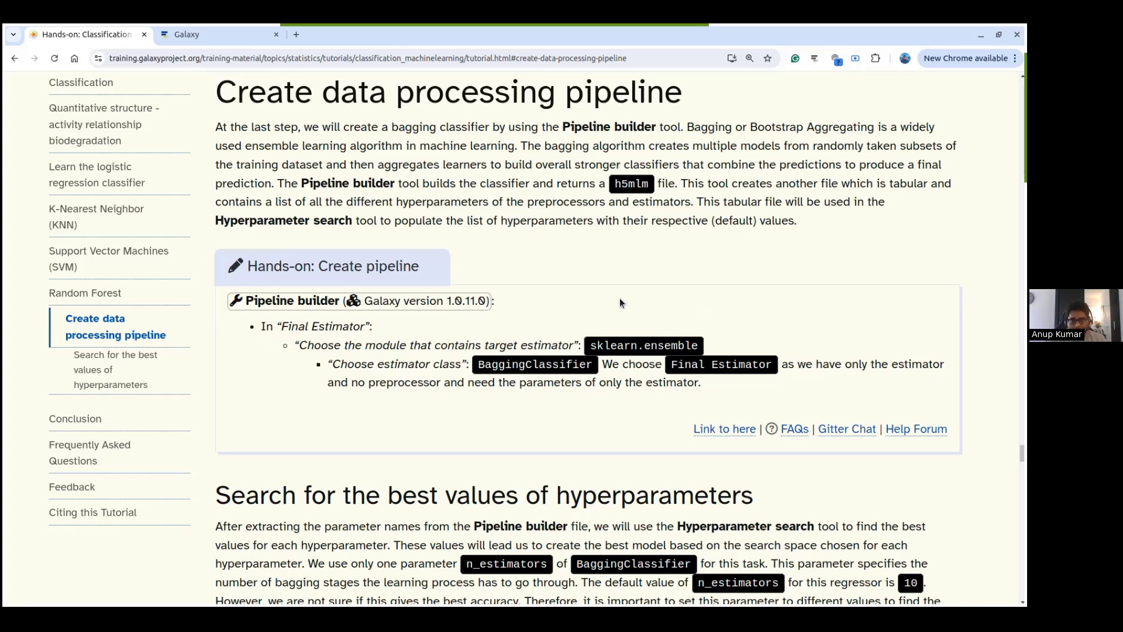
scroll(590, 351, down, 1)
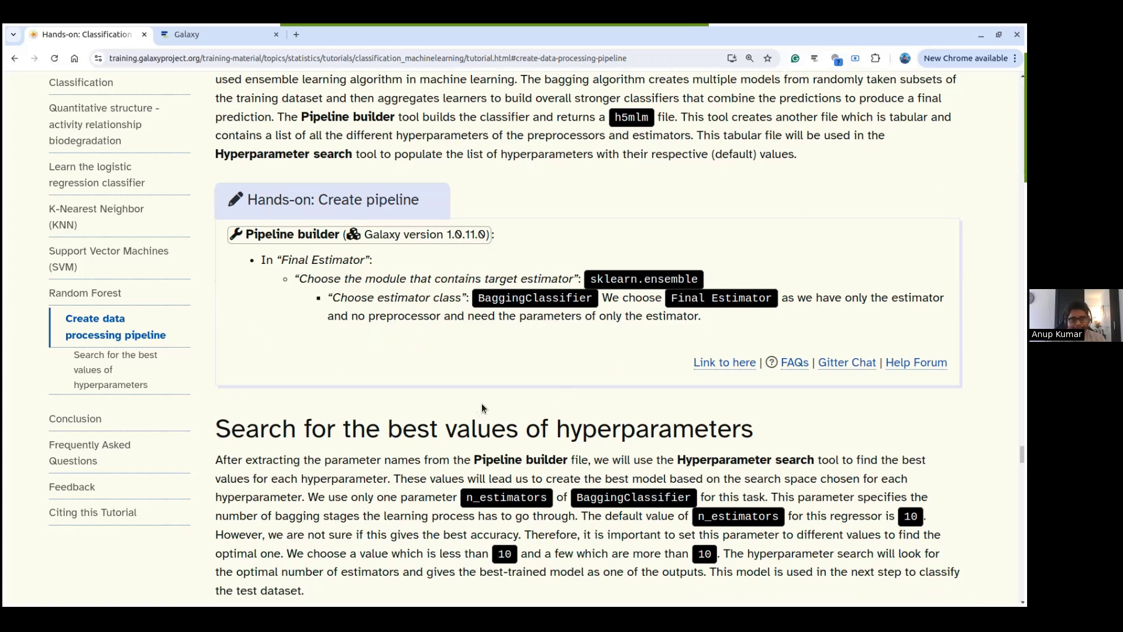
scroll(521, 393, up, 1)
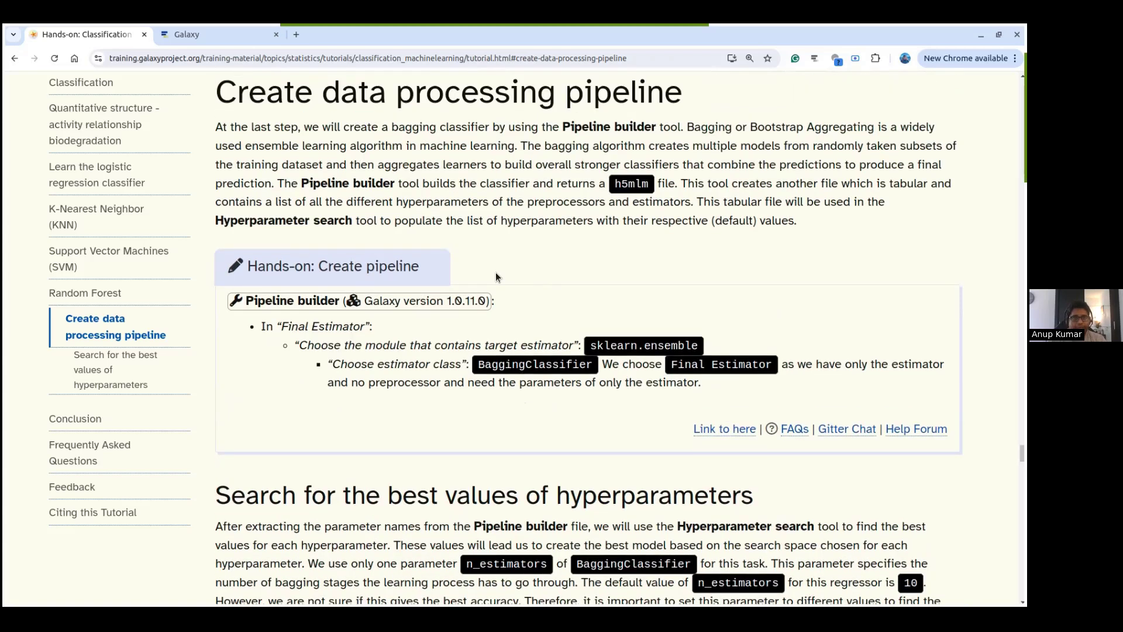
- Copy the Pipeline builder name from the tutorial, find and open that tool in Galaxy, and narrow the history area to widen its form
drag(340, 301, 246, 299)
key(ctrl+c)
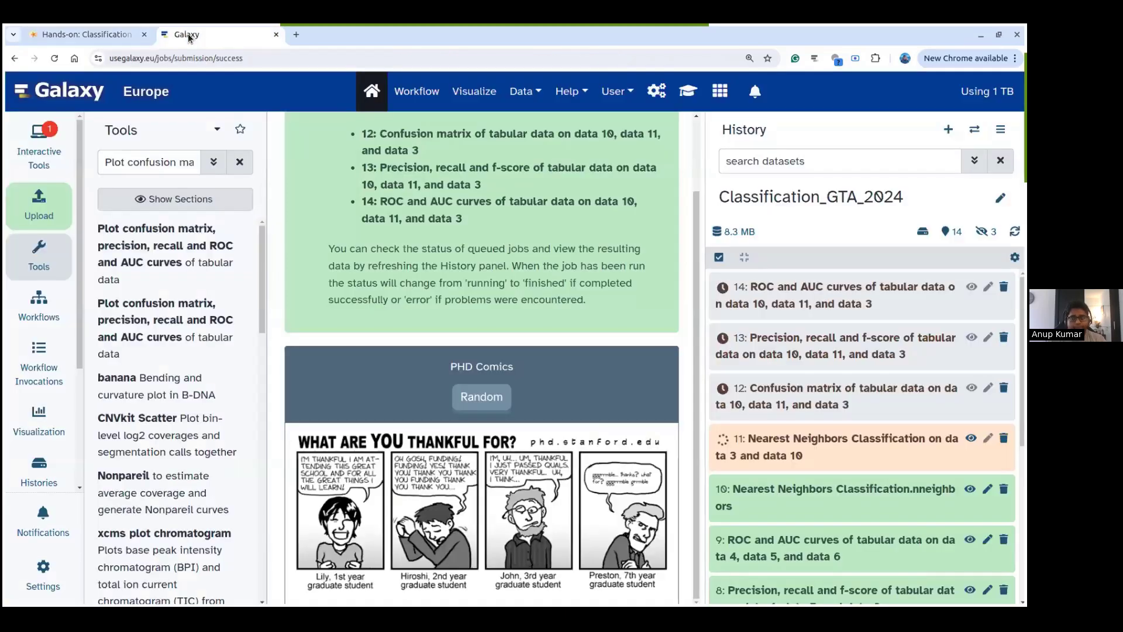
click(188, 33)
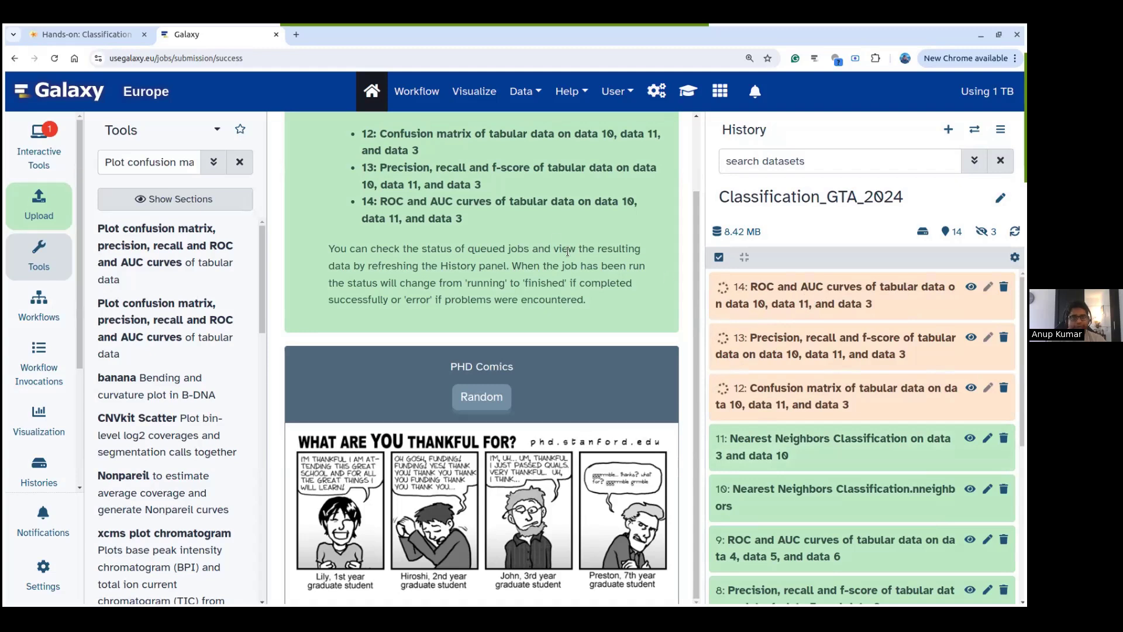
click(245, 165)
click(144, 162)
key(ctrl+v)
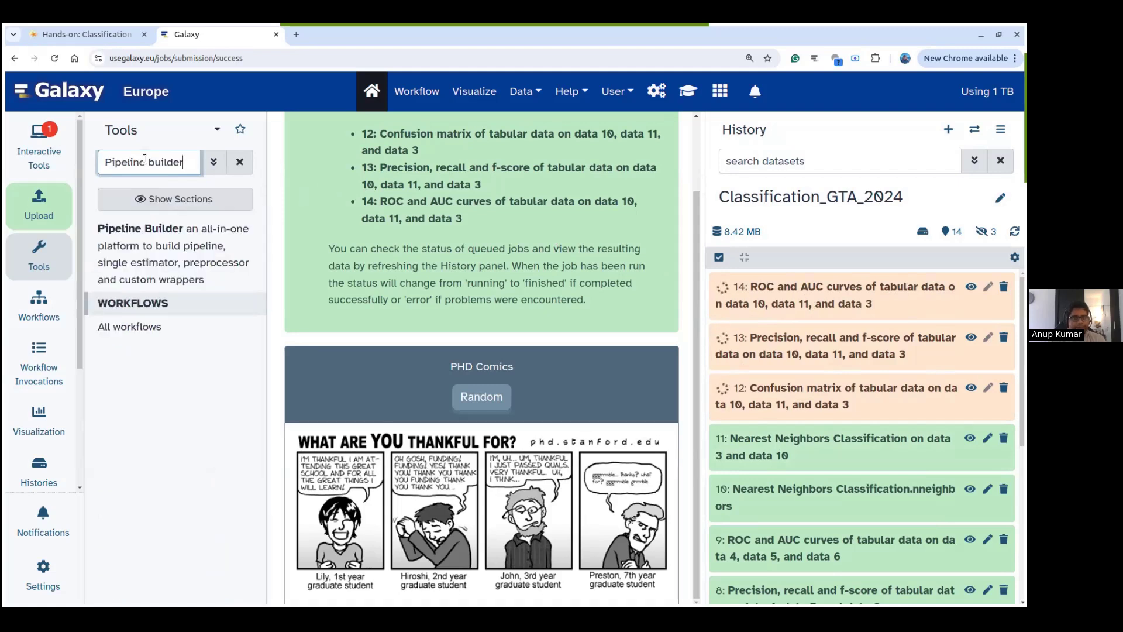
click(188, 251)
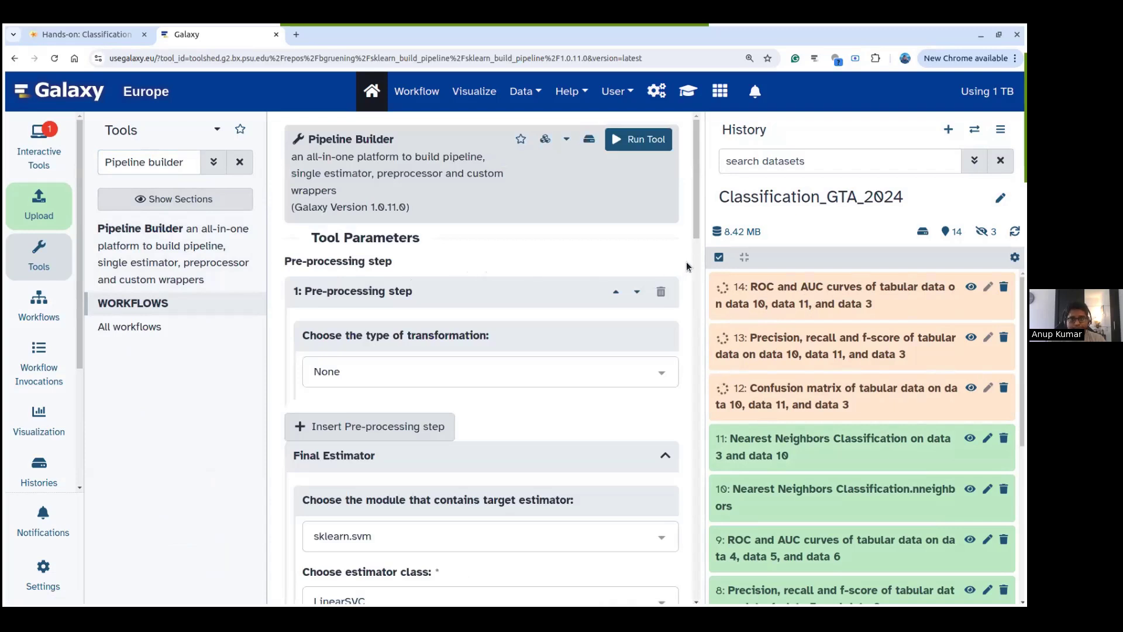
drag(699, 262, 788, 261)
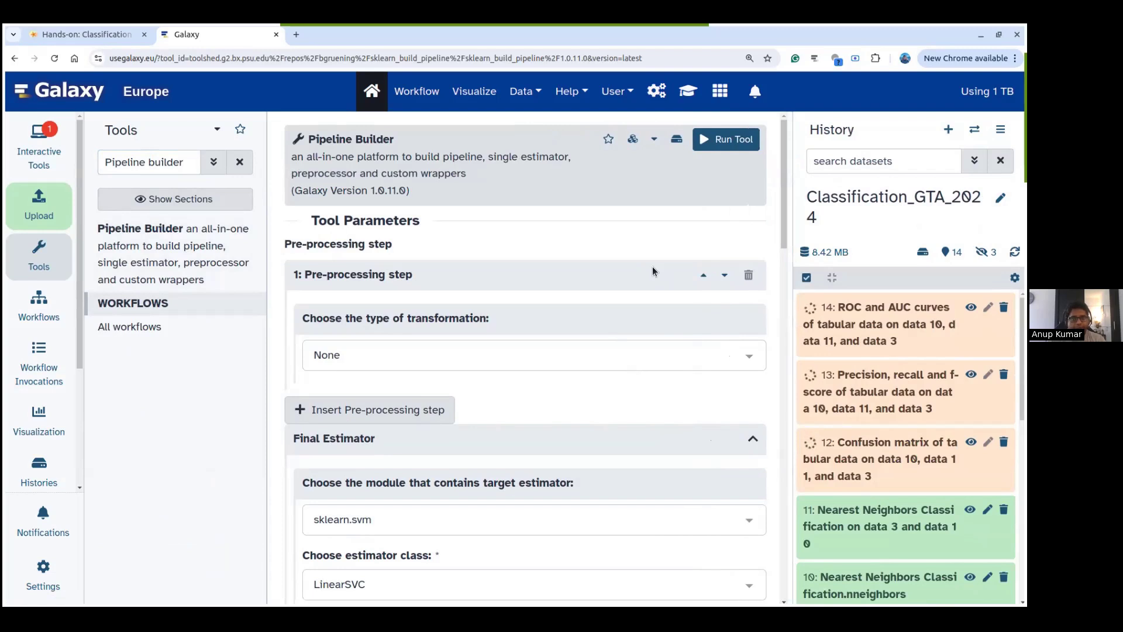
scroll(604, 374, down, 3)
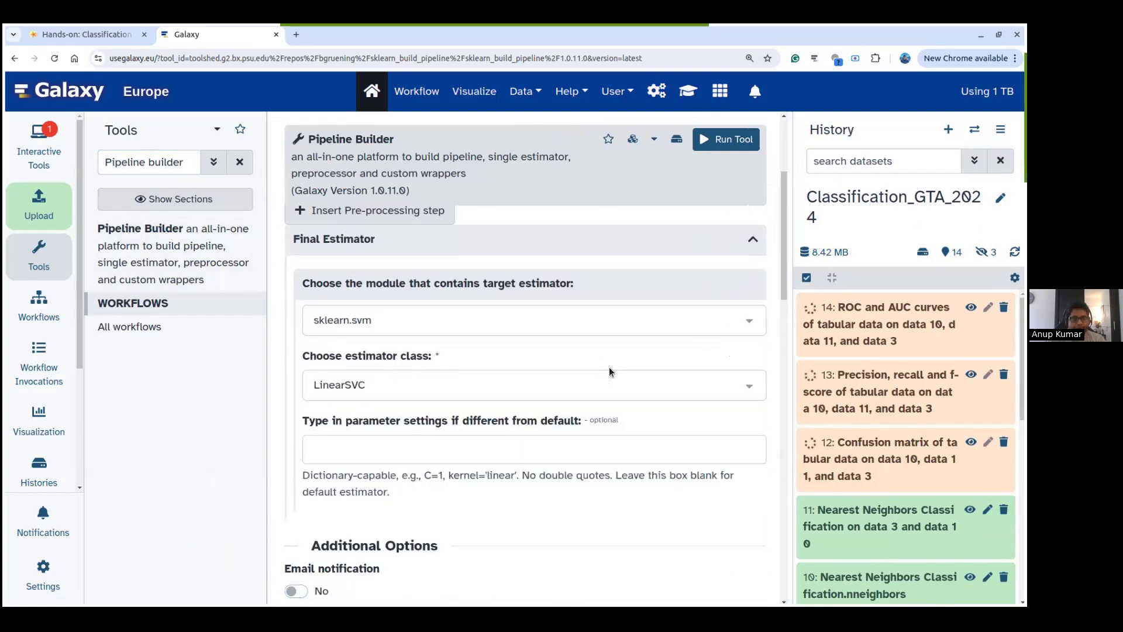
- Examine the transformation types available for the first pre-processing step of Pipeline Builder
scroll(609, 367, up, 2)
scroll(503, 348, up, 2)
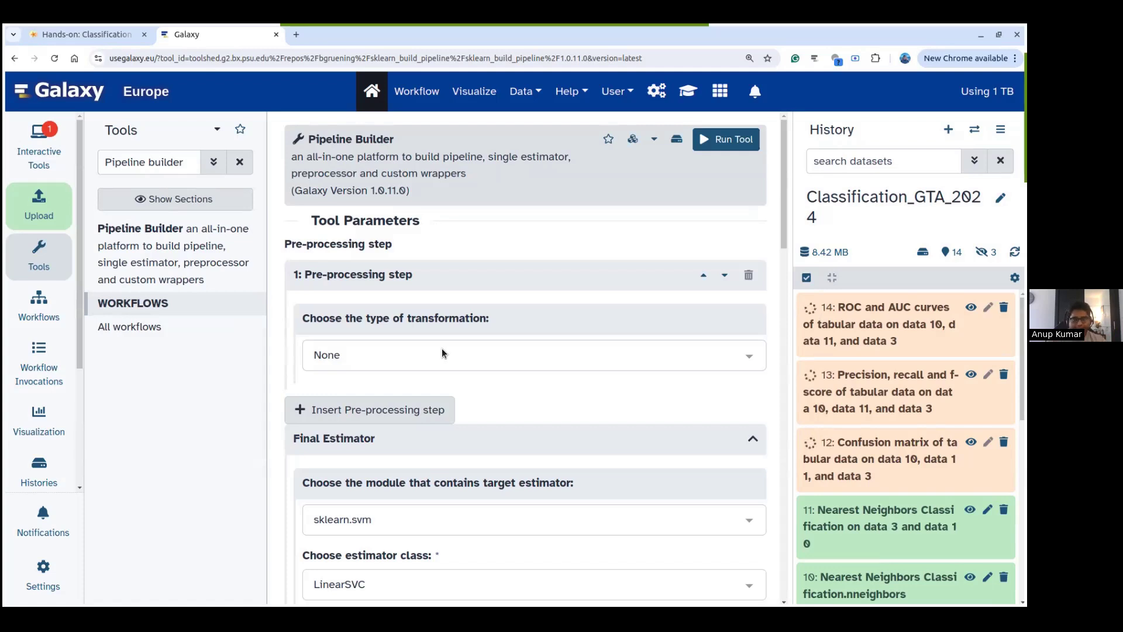
click(432, 352)
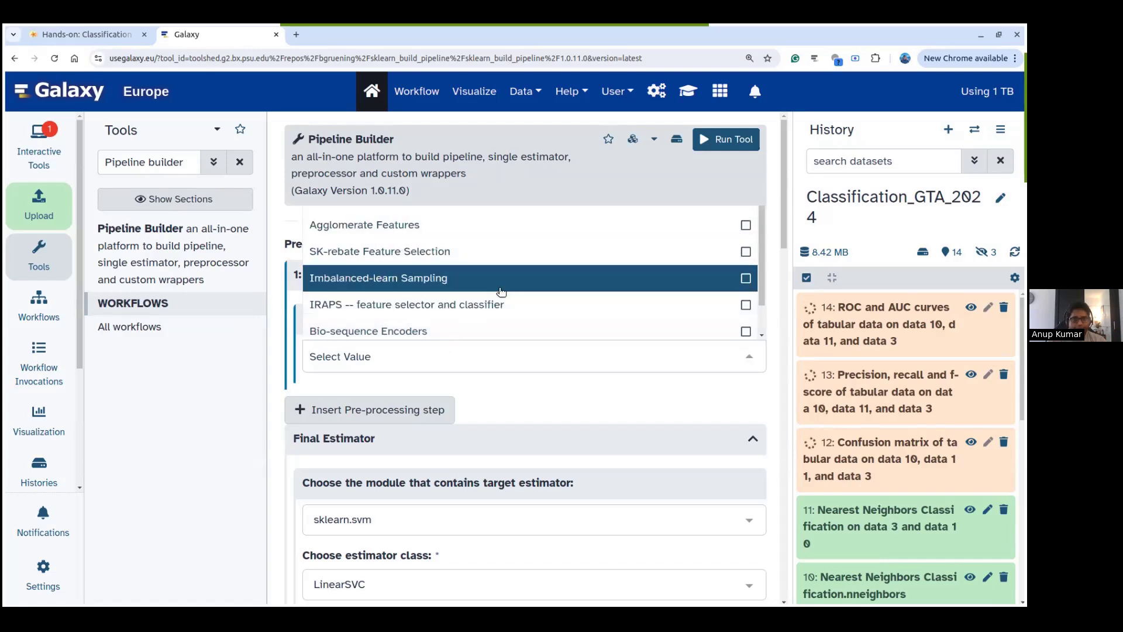
scroll(500, 287, down, 4)
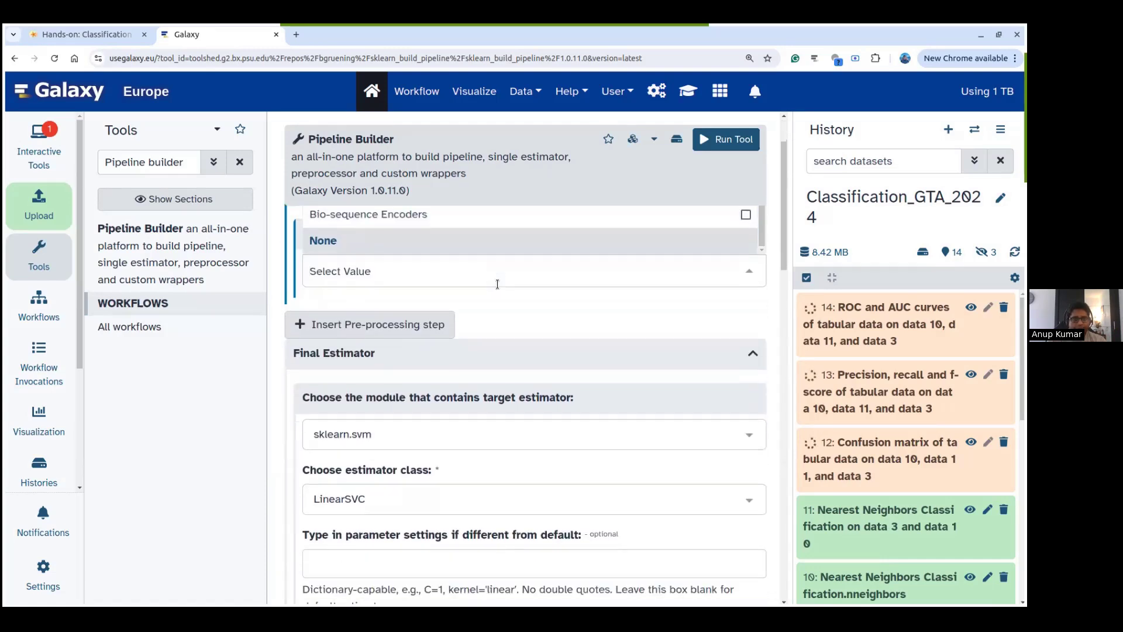
scroll(497, 283, up, 3)
click(564, 384)
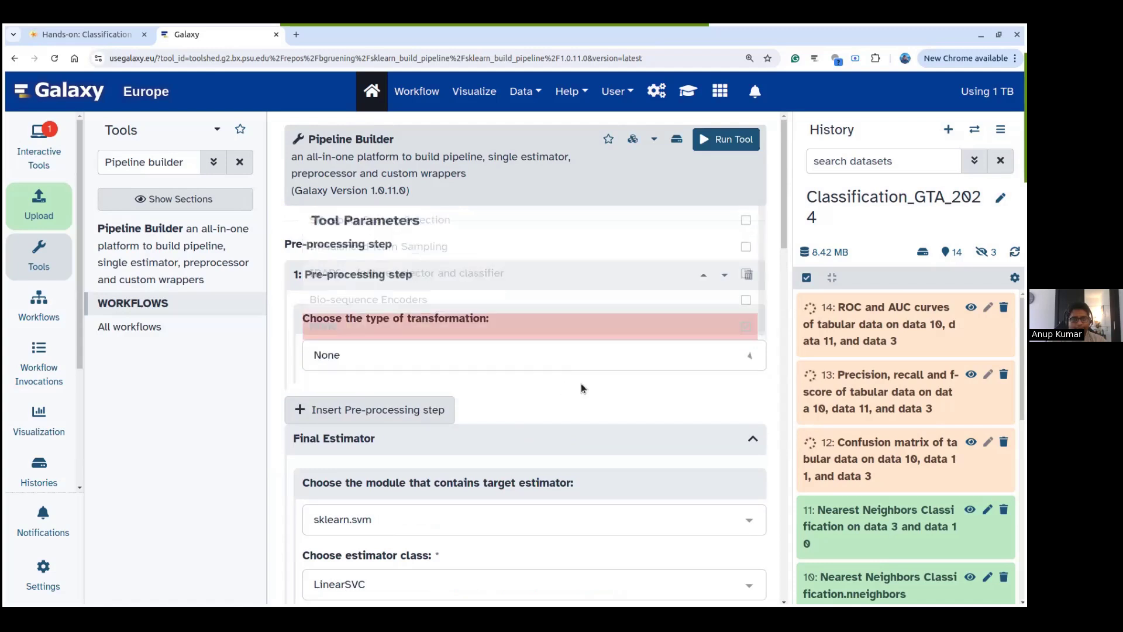
click(459, 358)
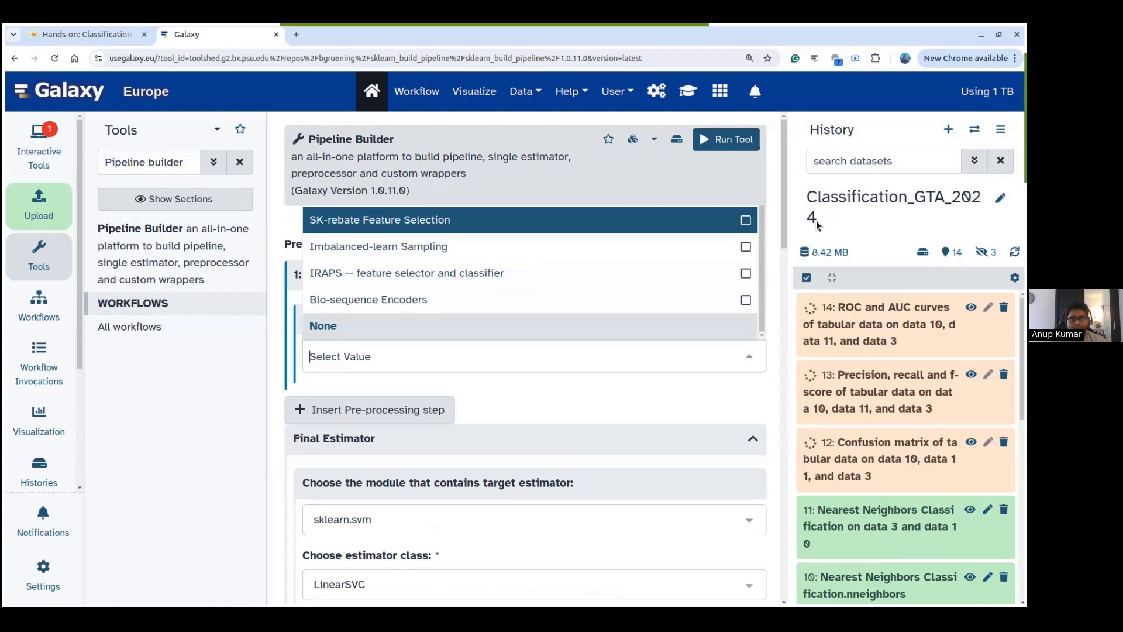
click(776, 211)
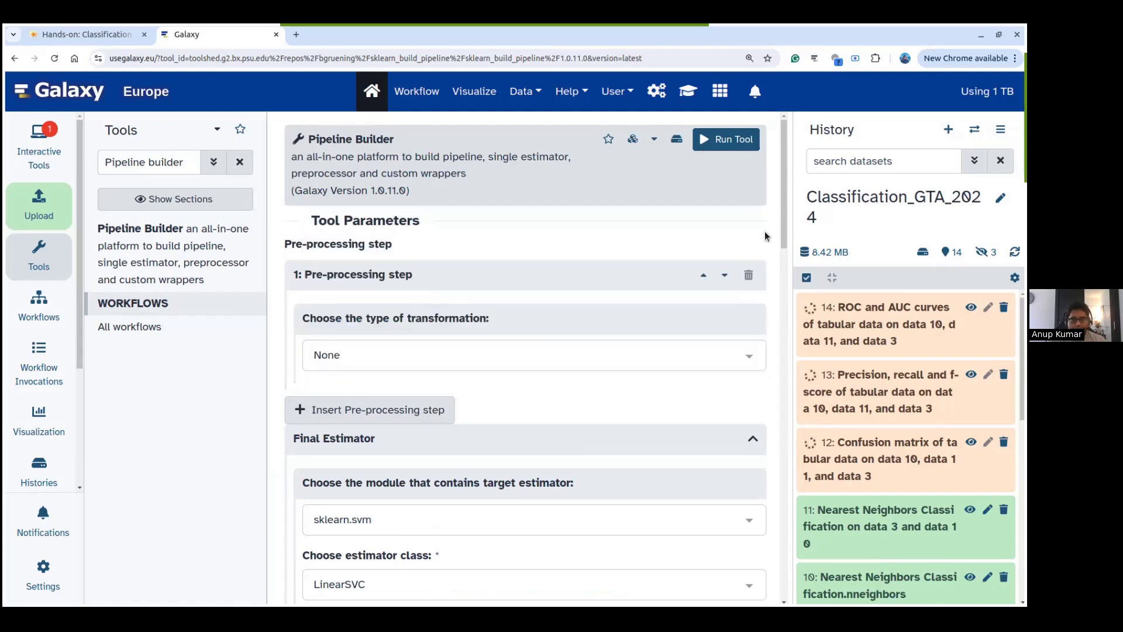
- Set the pre-processing step's transformation type to Sklearn Preprocessor and examine the available preprocessors
key(ctrl+minus)
key(ctrl+minus)
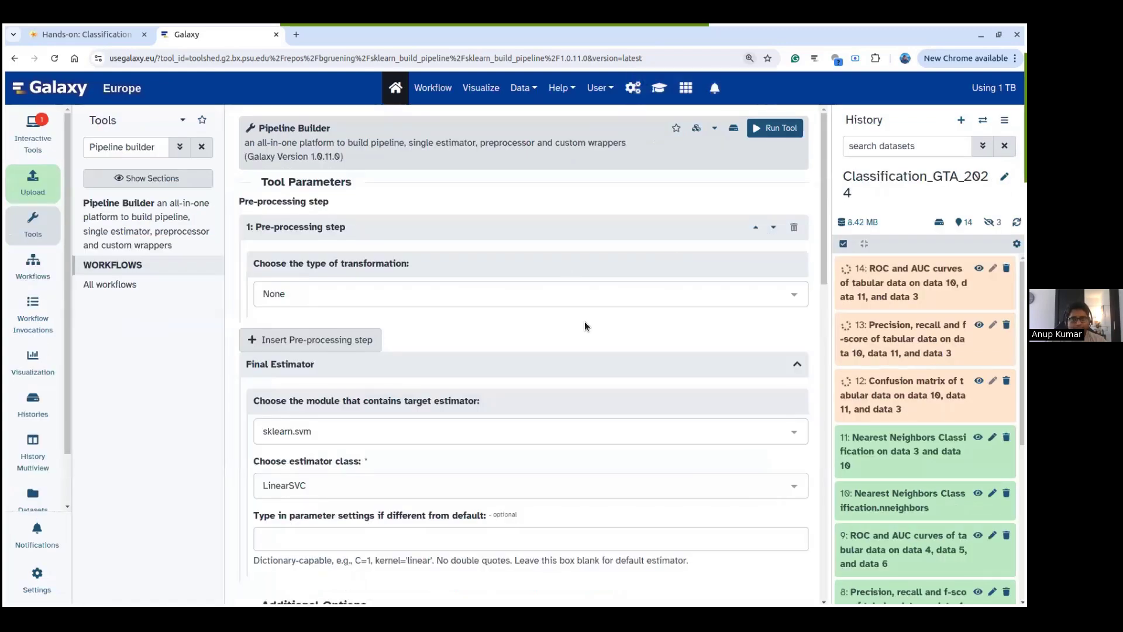
click(539, 287)
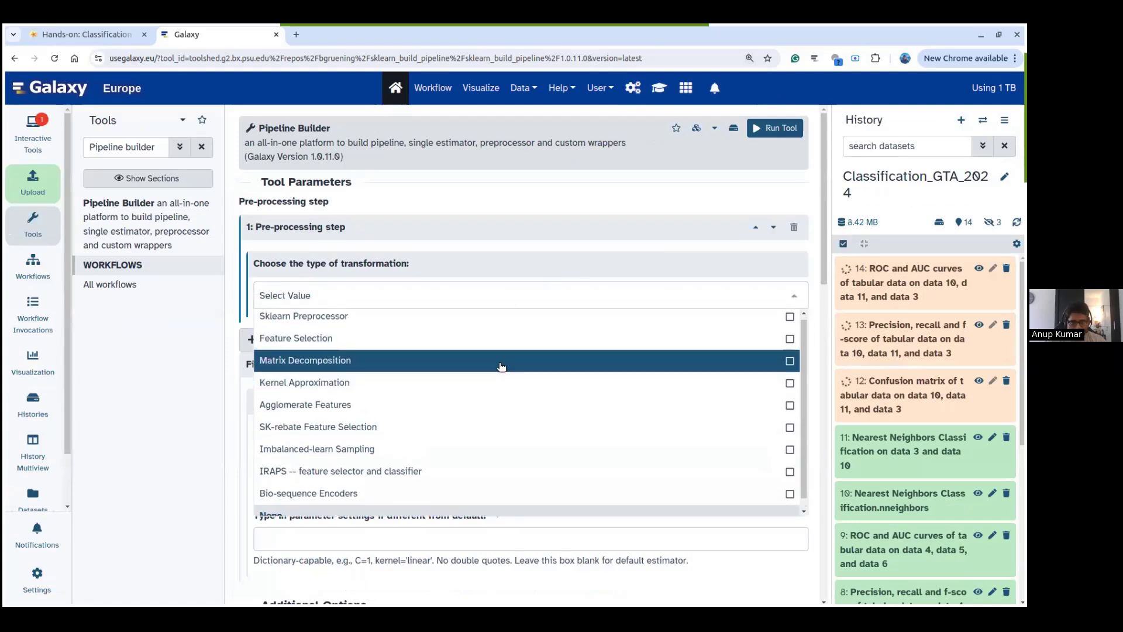
scroll(446, 327, up, 1)
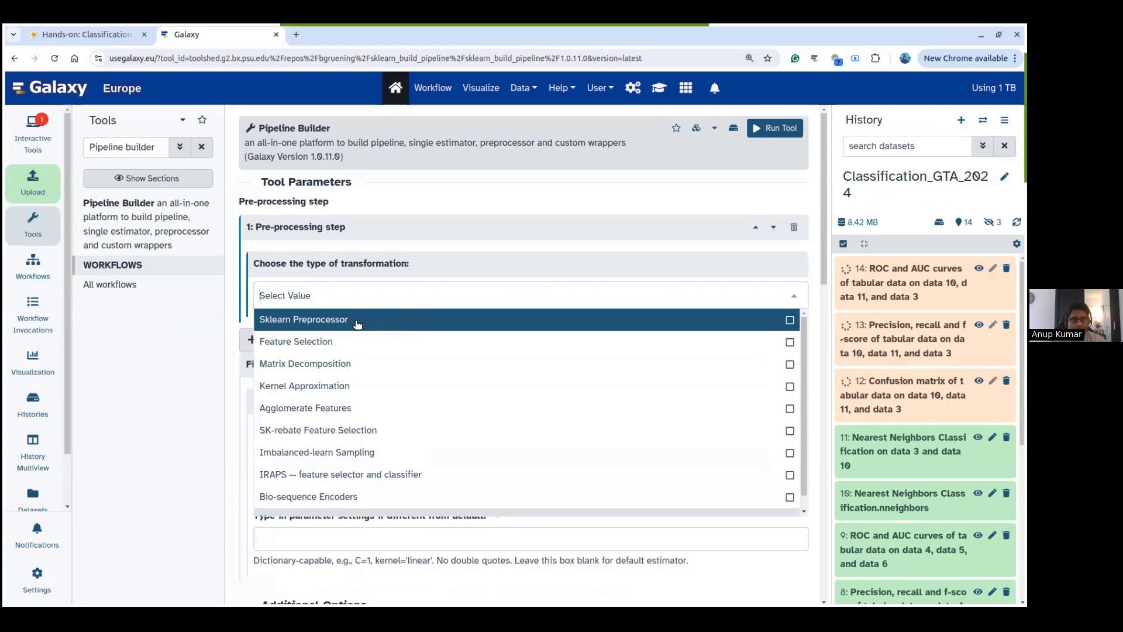
click(357, 325)
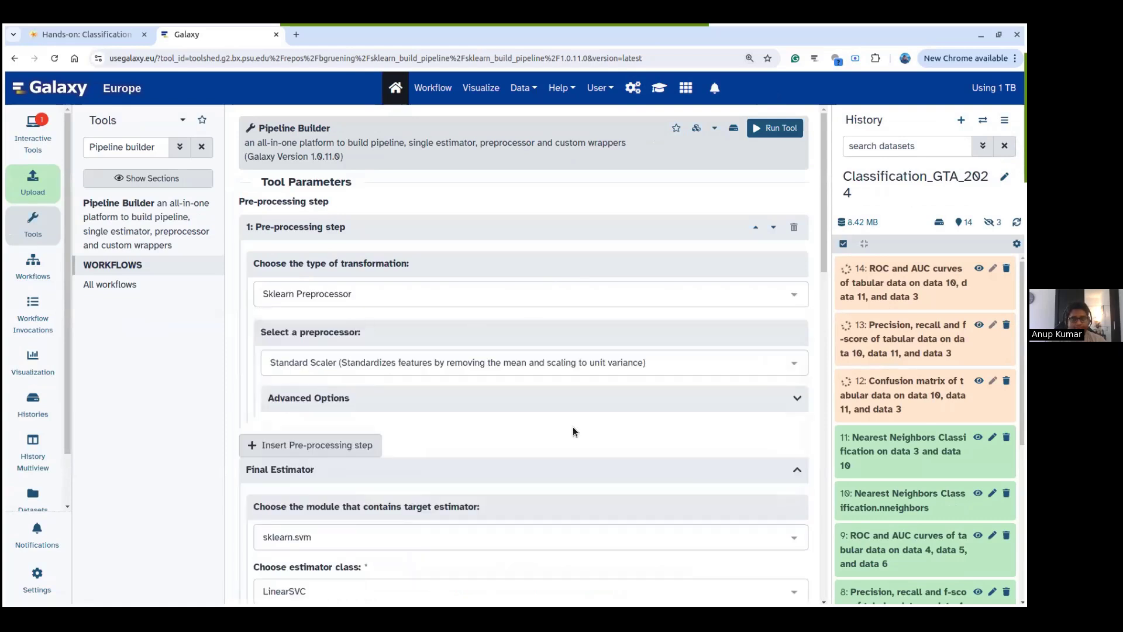
scroll(576, 430, down, 1)
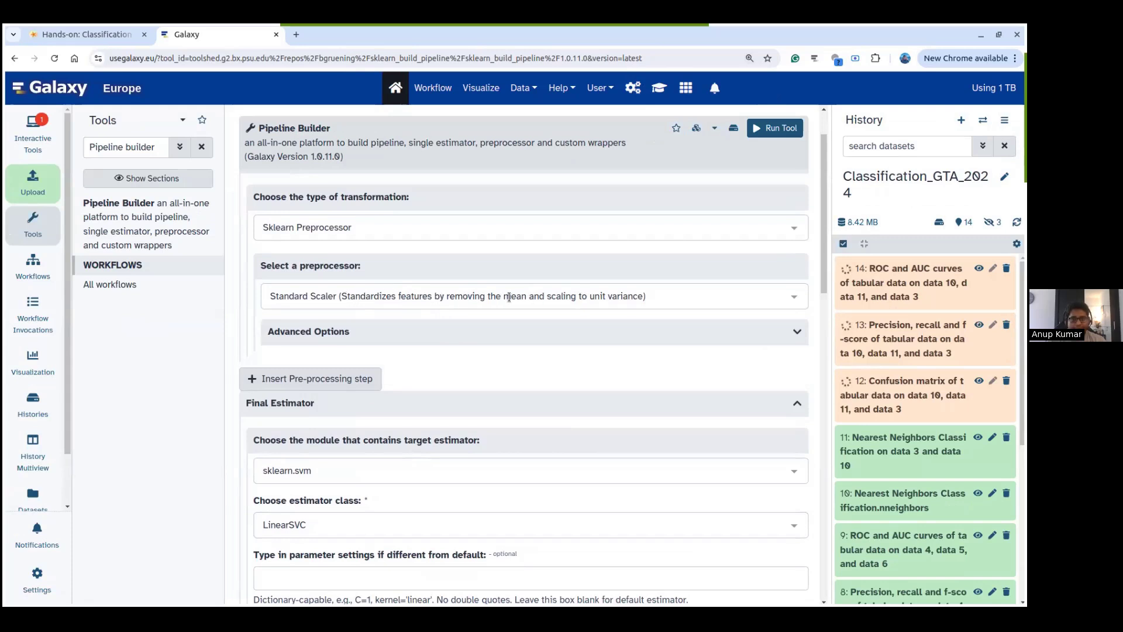
click(508, 297)
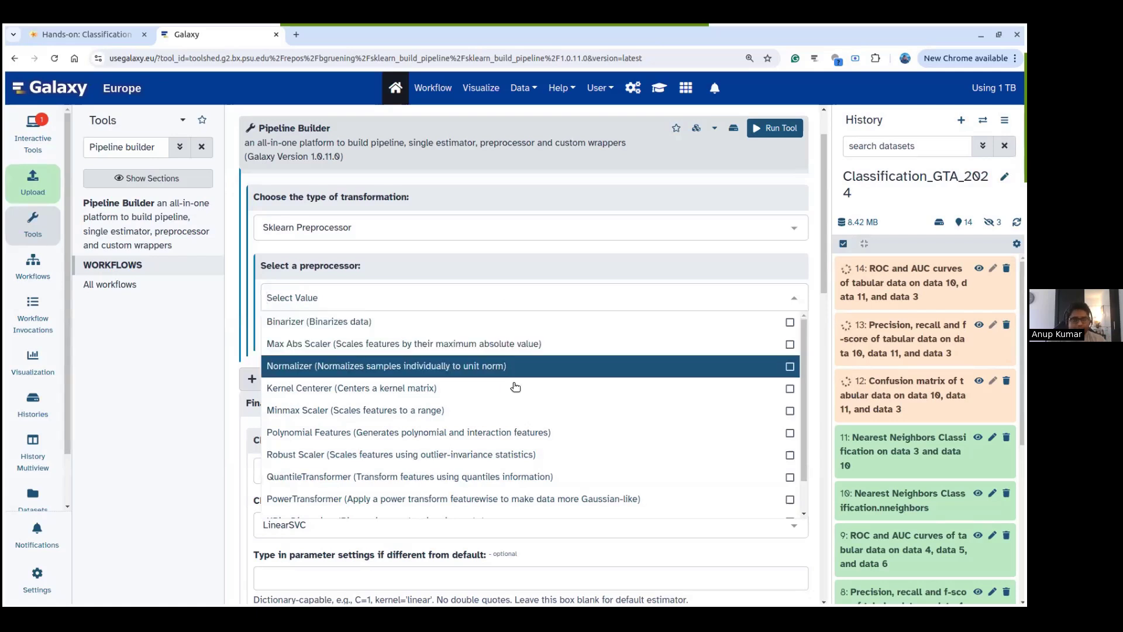
scroll(520, 389, down, 1)
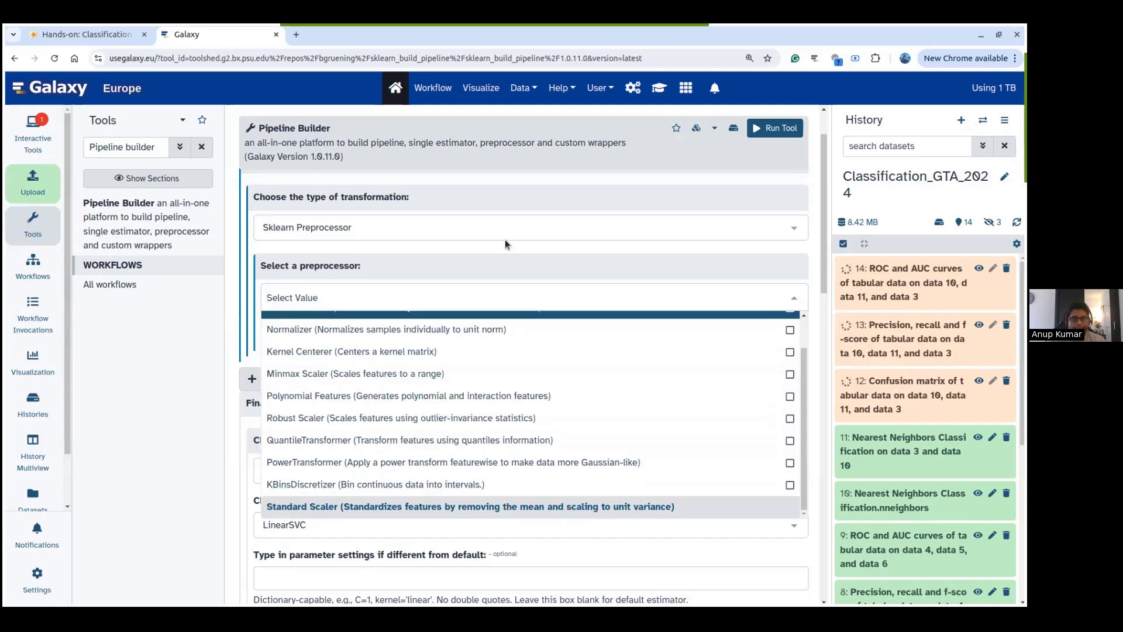
- Try the Matrix Decomposition transformation with the FactorAnalysis algorithm, and reset the transformation type to None
click(515, 228)
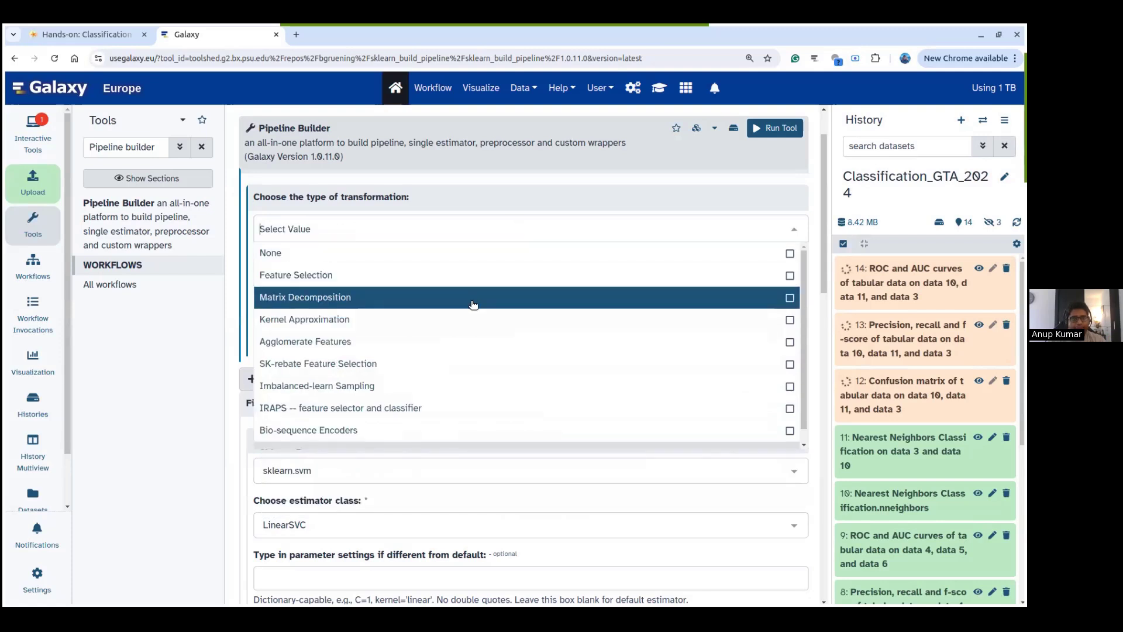
click(473, 297)
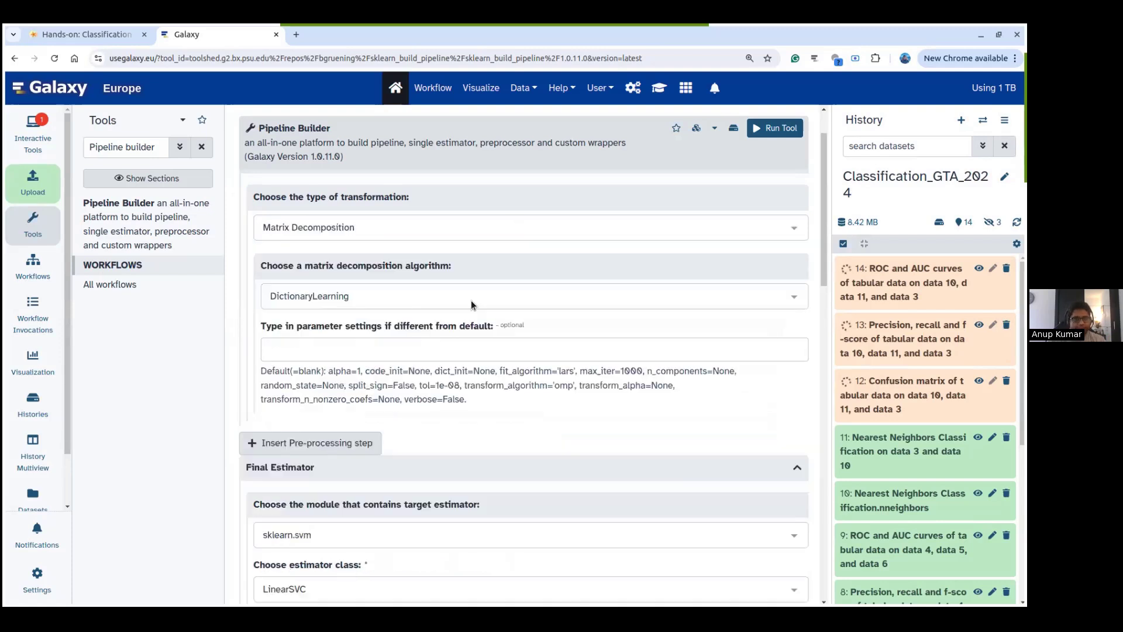
click(506, 303)
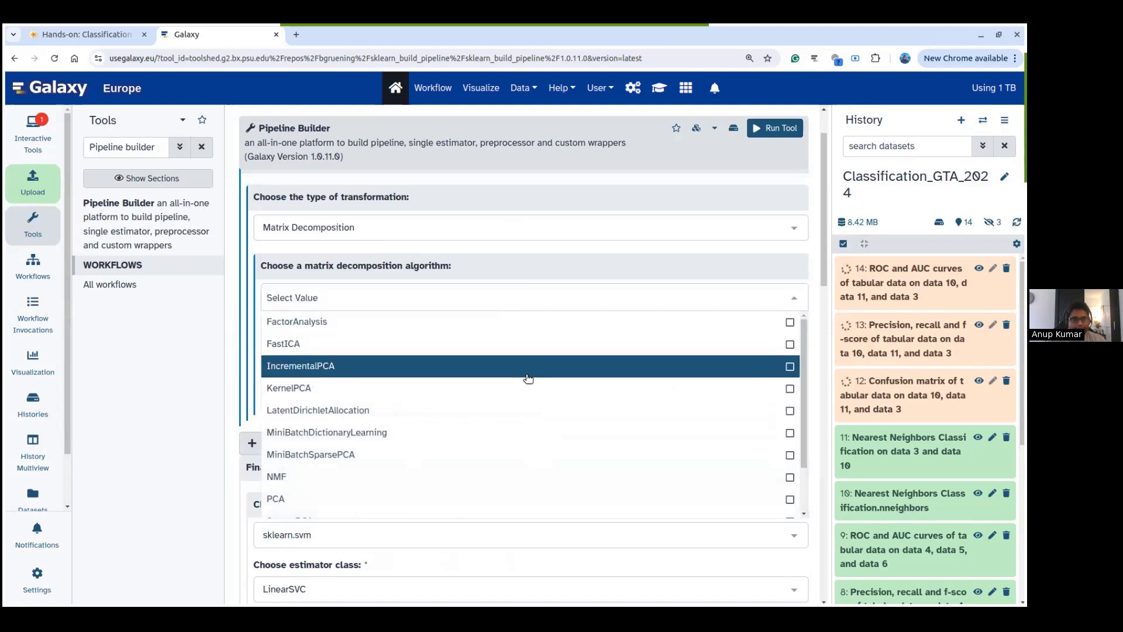
scroll(527, 376, down, 1)
scroll(528, 378, down, 1)
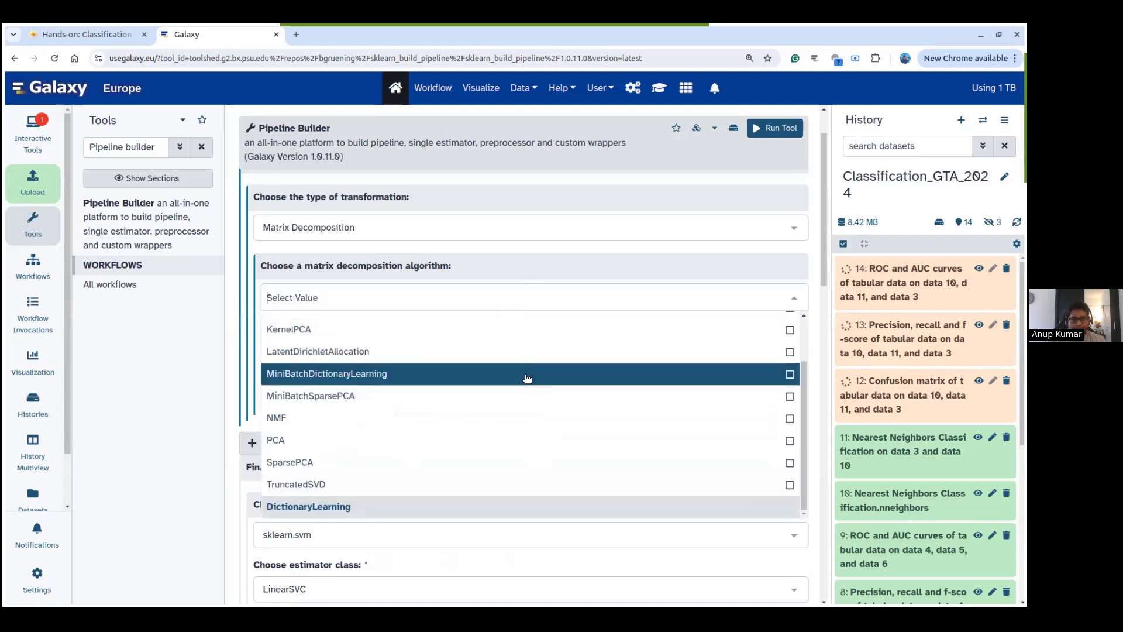
scroll(527, 378, up, 3)
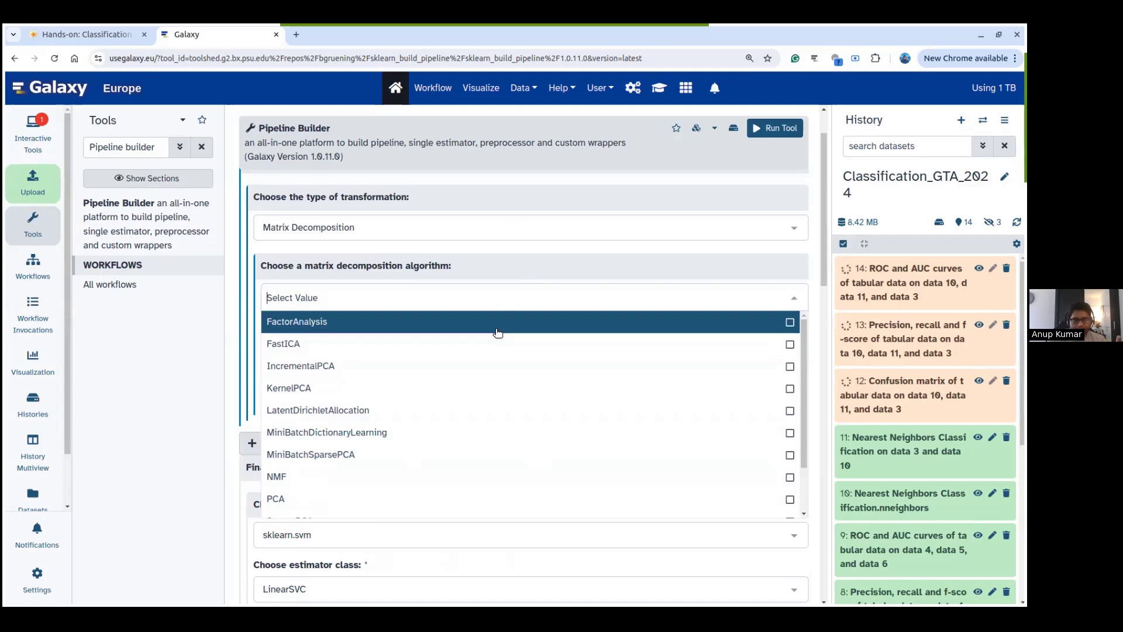
click(497, 331)
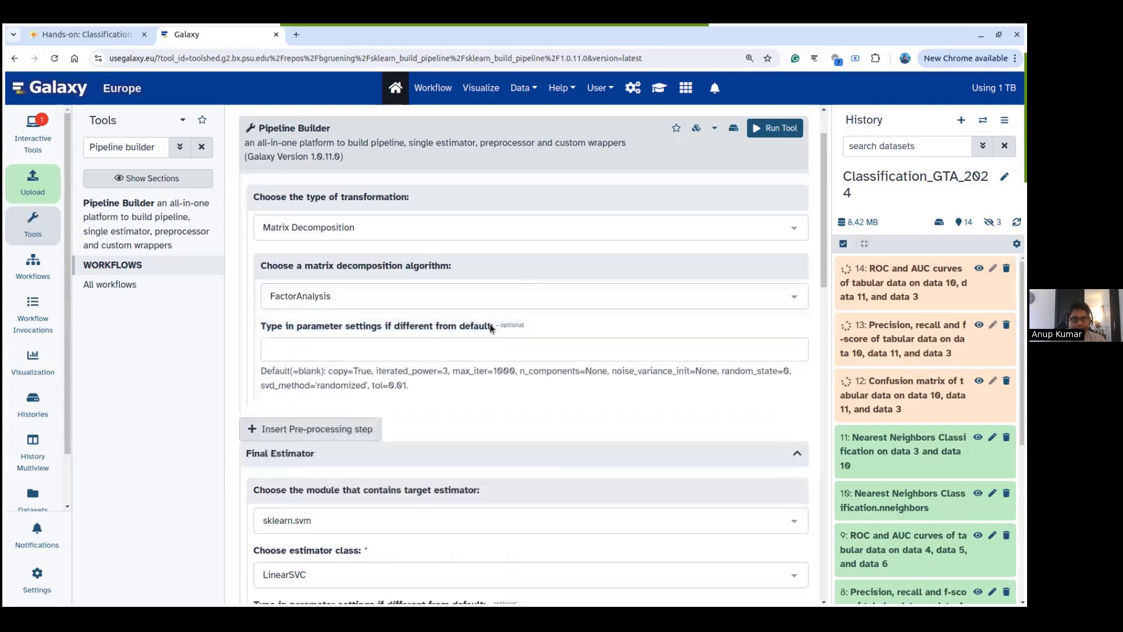
click(451, 220)
click(407, 254)
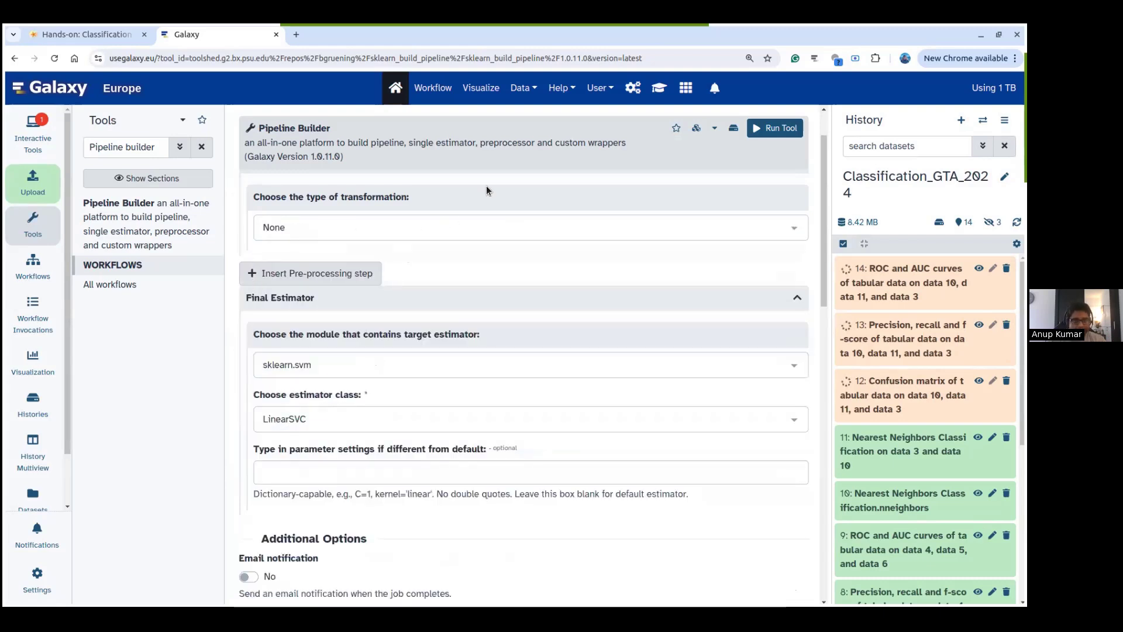
- Check the tutorial's Create pipeline settings and set the final estimator's module to sklearn.ensemble in Galaxy
click(86, 34)
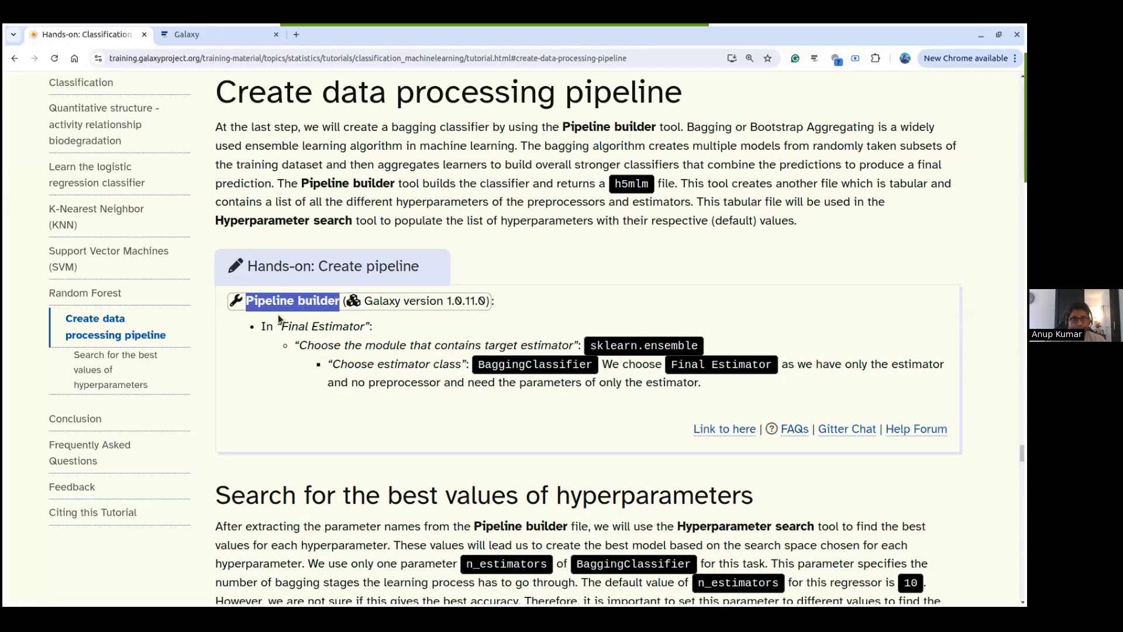
click(213, 37)
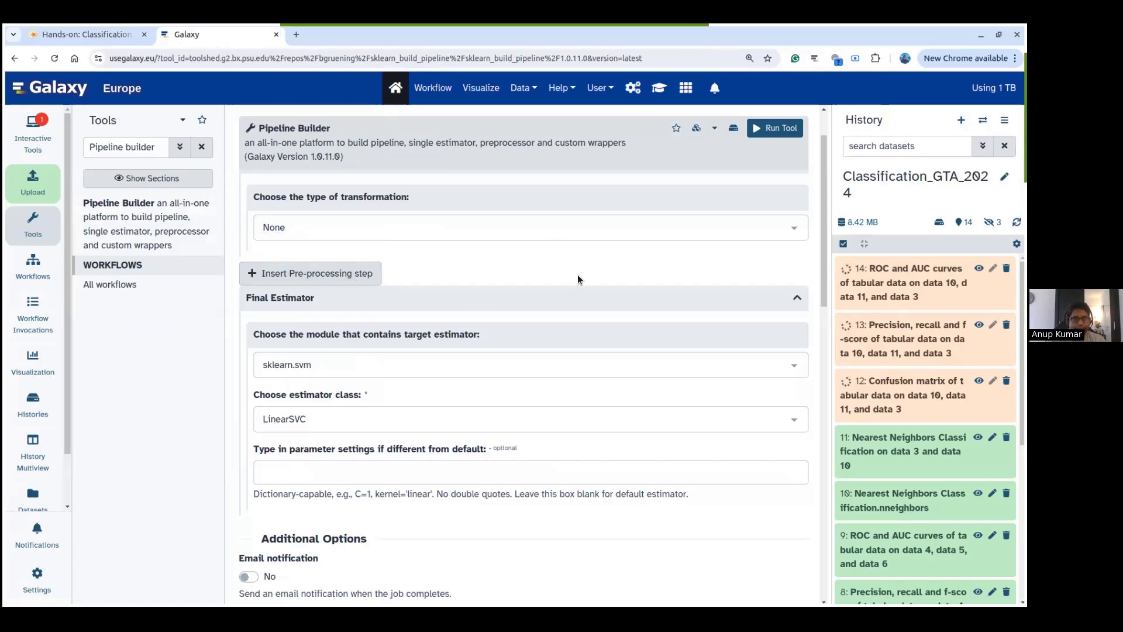
scroll(544, 239, down, 2)
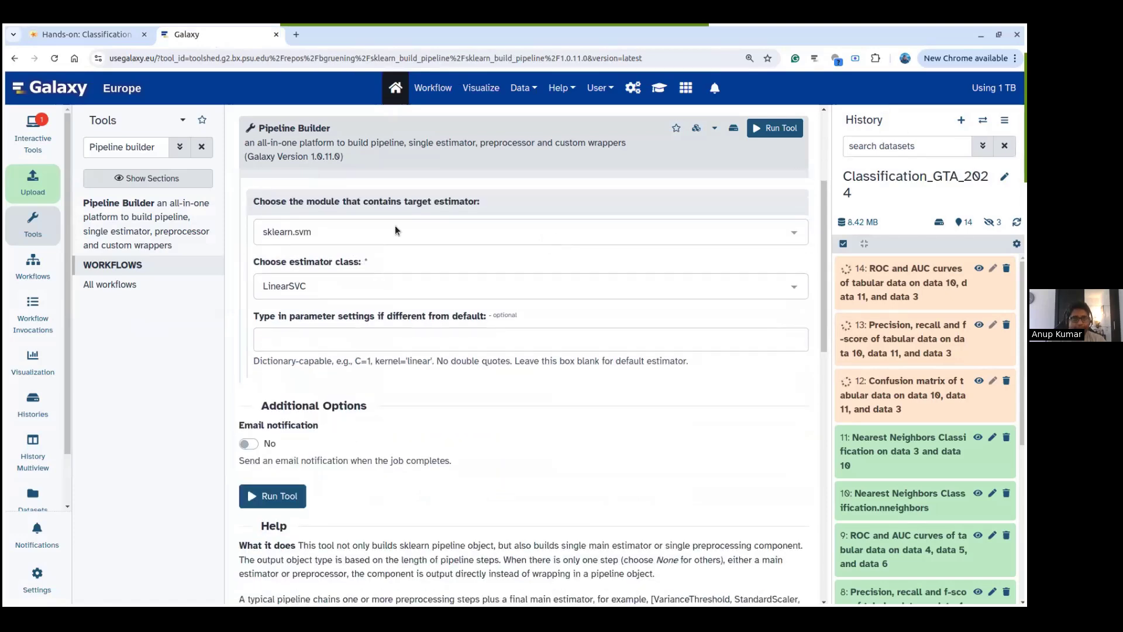
click(93, 35)
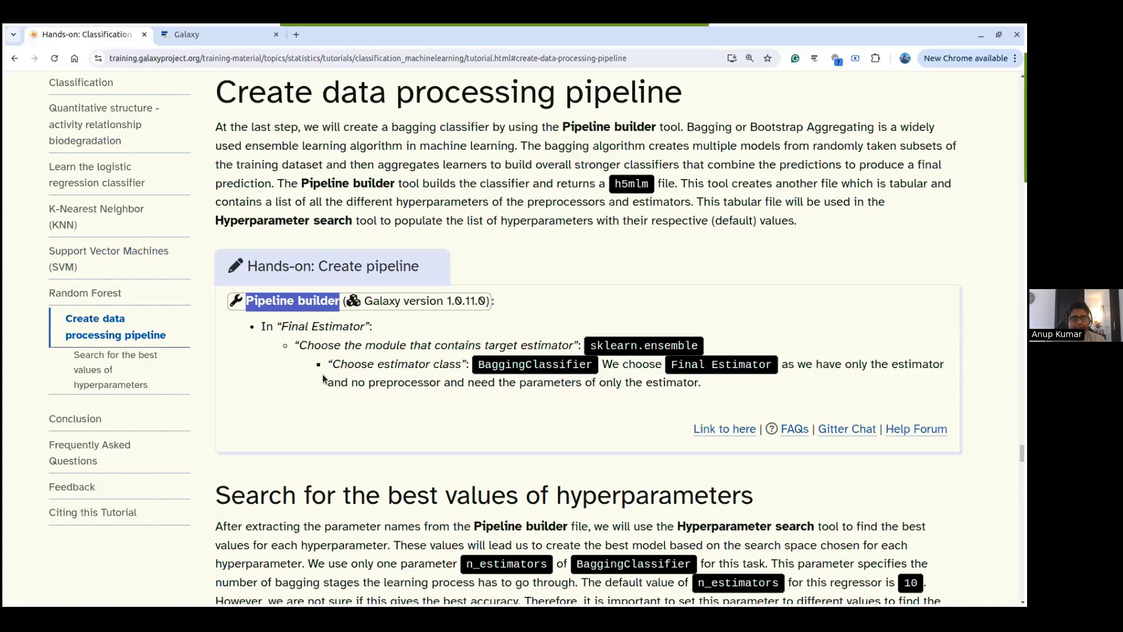
drag(610, 345, 657, 345)
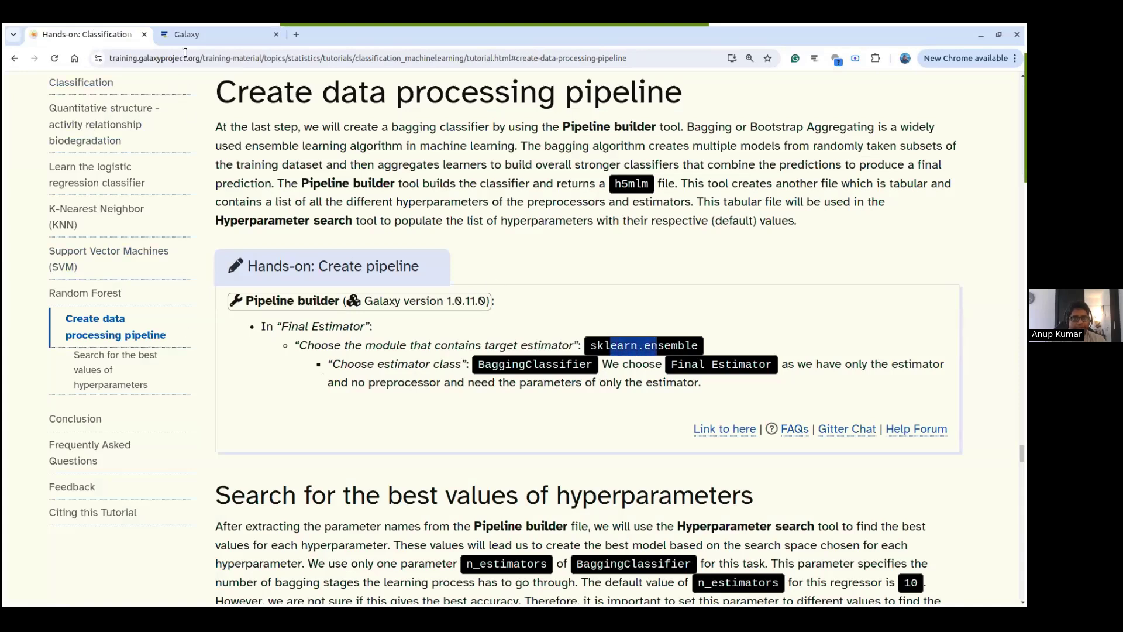
click(196, 35)
click(302, 287)
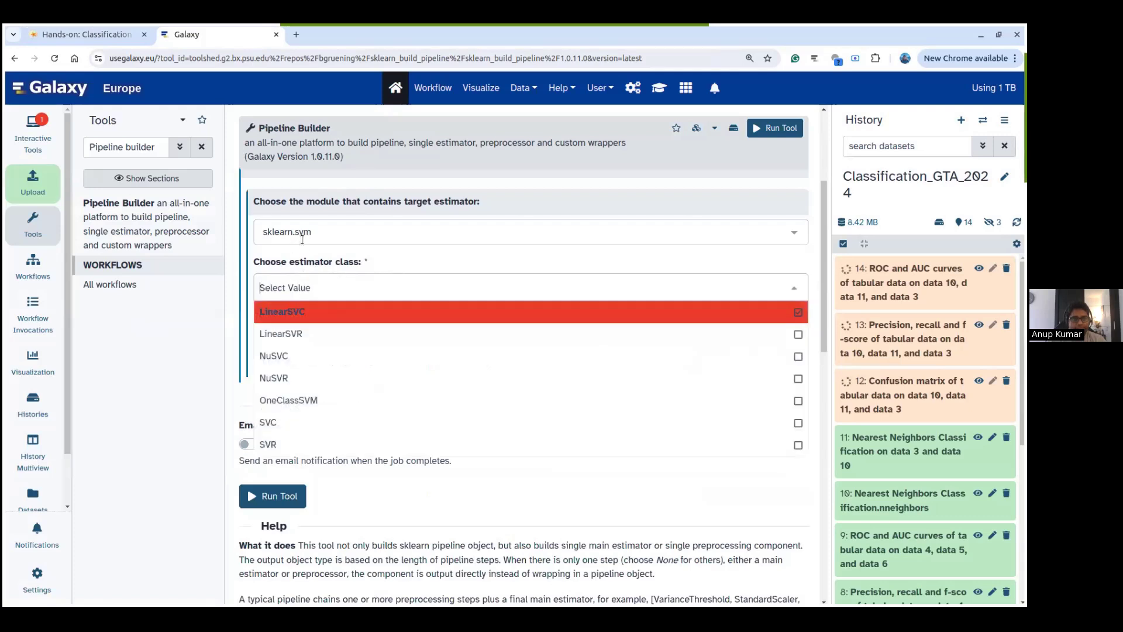
click(304, 234)
click(313, 279)
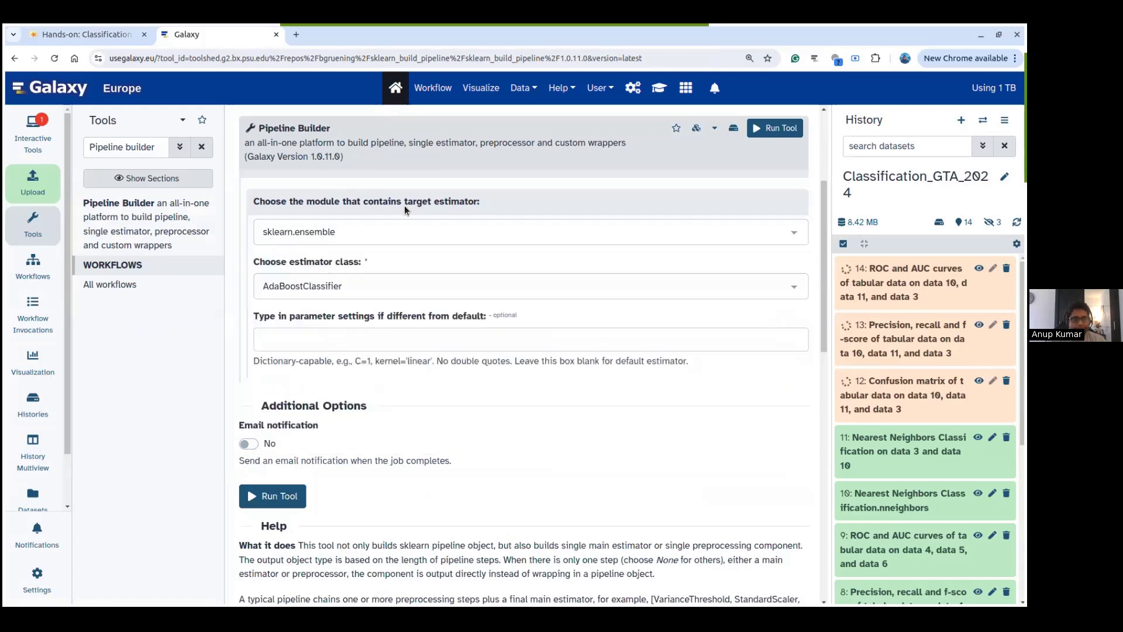
- Check the estimator class in the tutorial and set it to BaggingClassifier for the final estimator
click(380, 294)
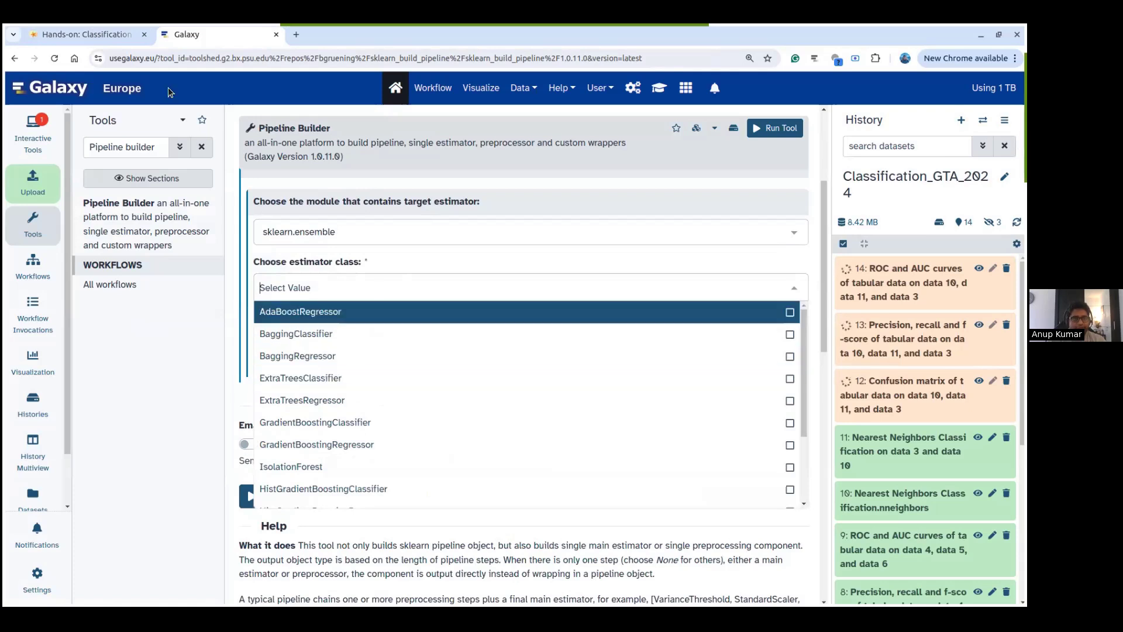
click(86, 35)
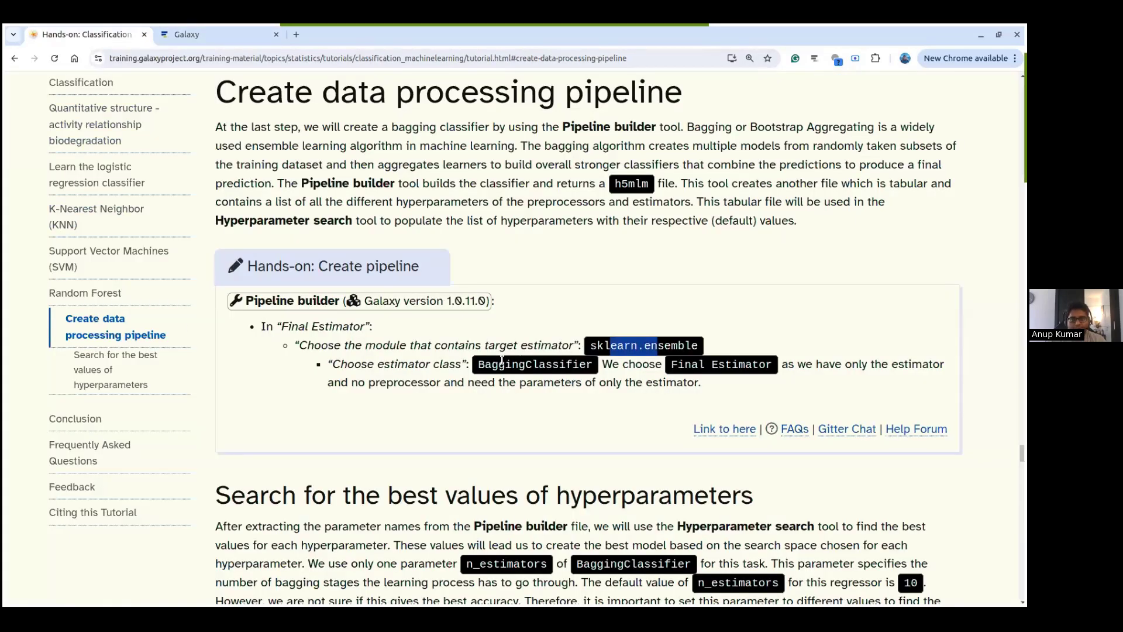
click(202, 34)
click(337, 283)
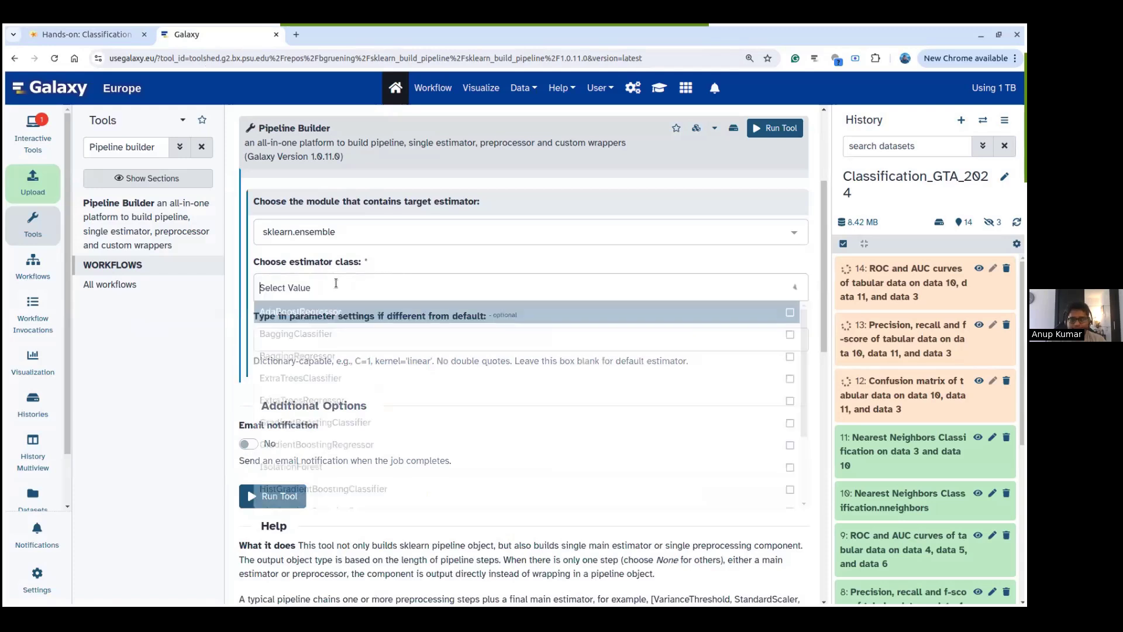
text(bg)
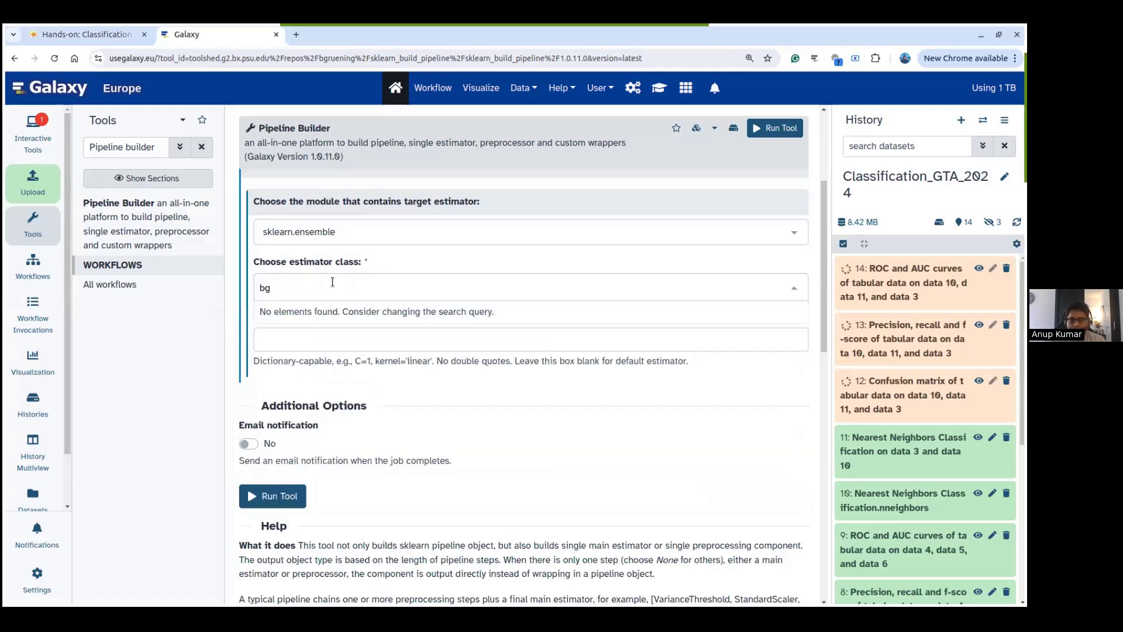
key(BackSpace)
text(a)
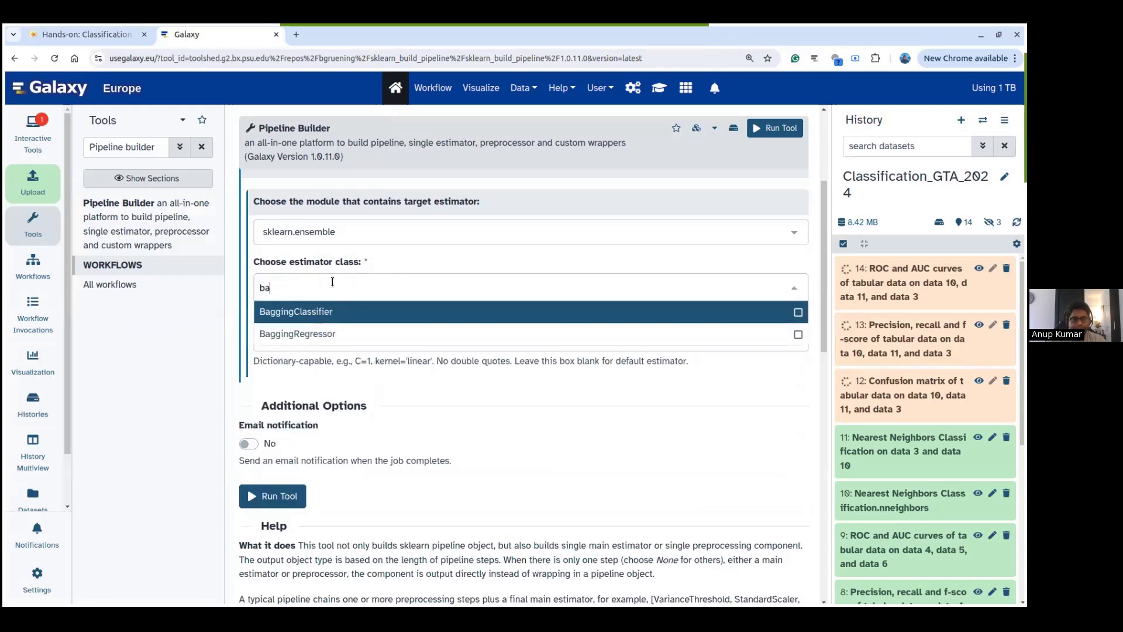
click(305, 315)
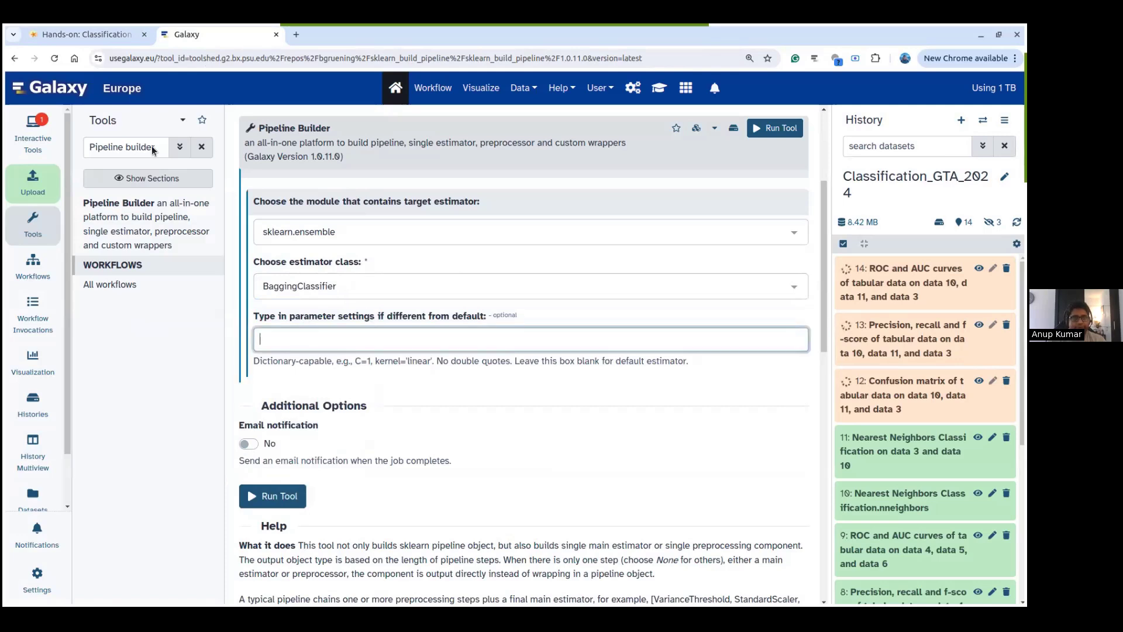
- Compare the settings with the tutorial once more and run Pipeline Builder
click(99, 36)
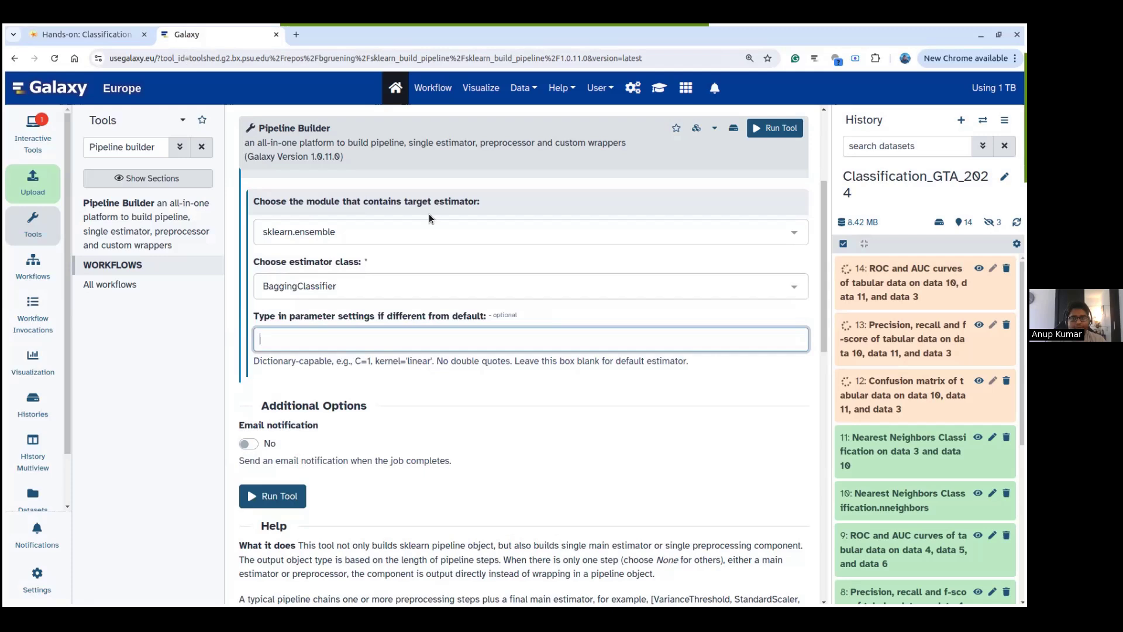
click(187, 35)
click(755, 133)
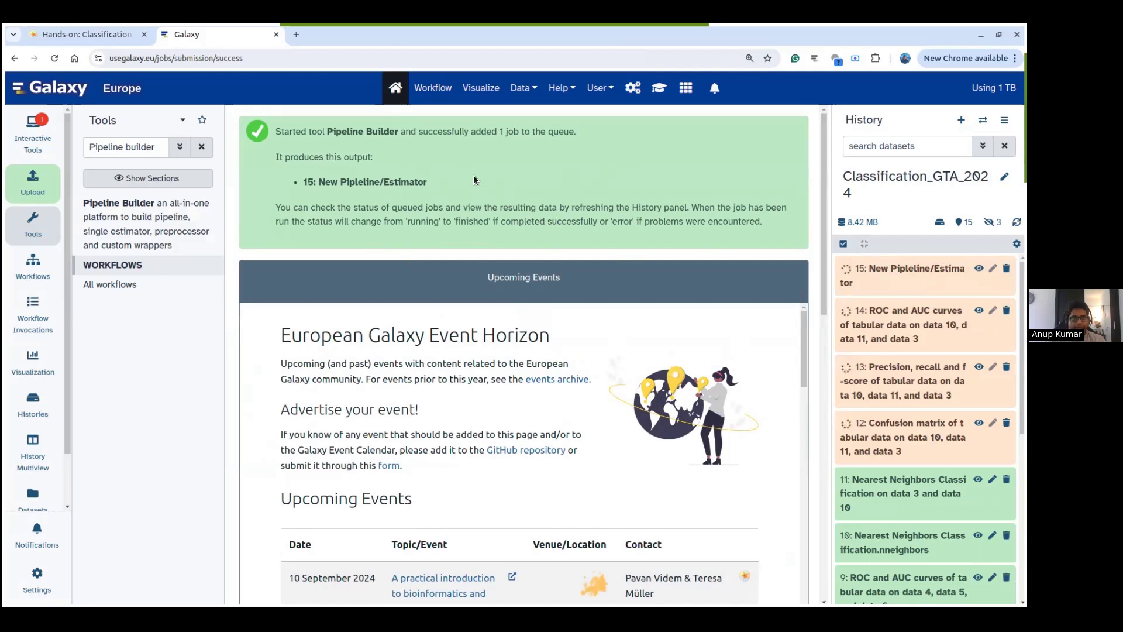
- Read the tutorial's introduction to searching for the best hyperparameter values, focusing on the n_estimators parameter of BaggingClassifier
click(75, 35)
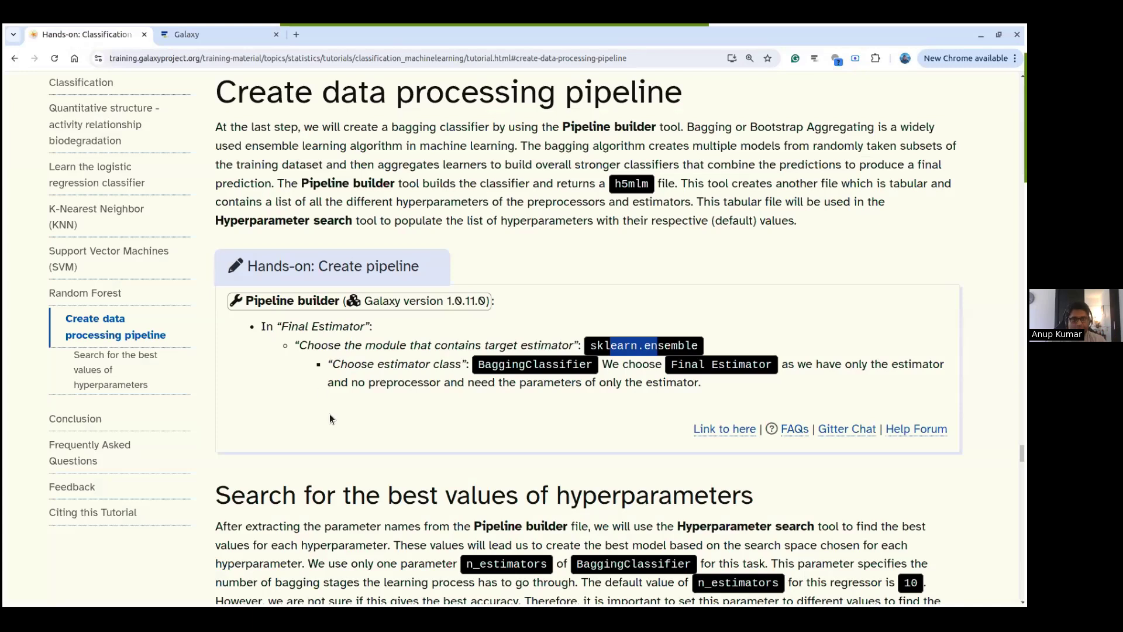
scroll(324, 401, down, 5)
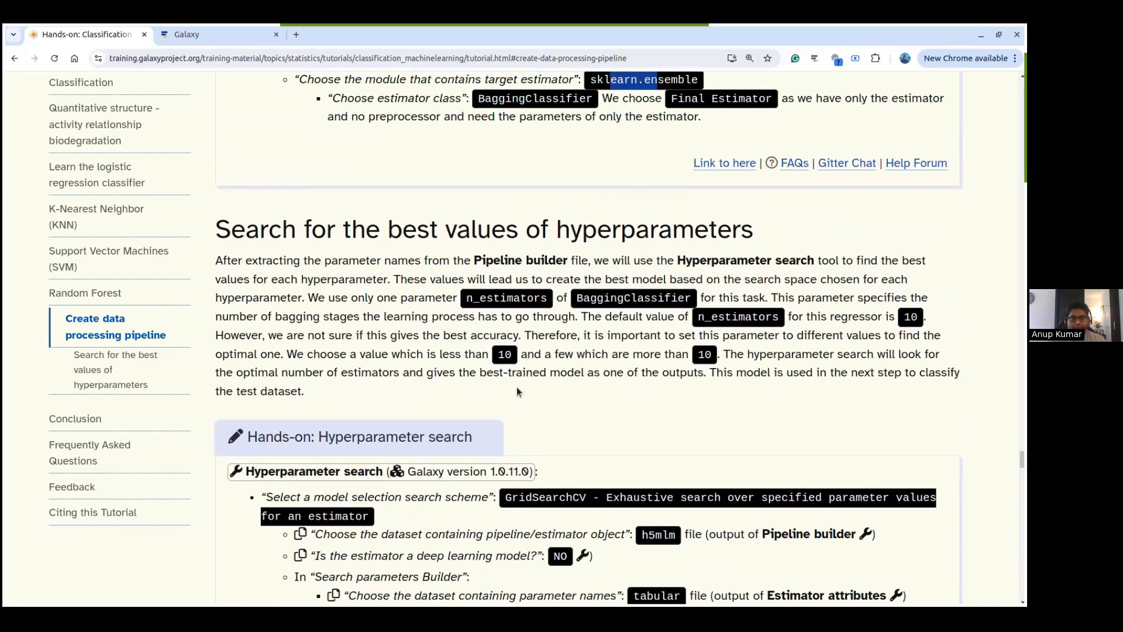
double_click(492, 299)
double_click(637, 300)
click(608, 353)
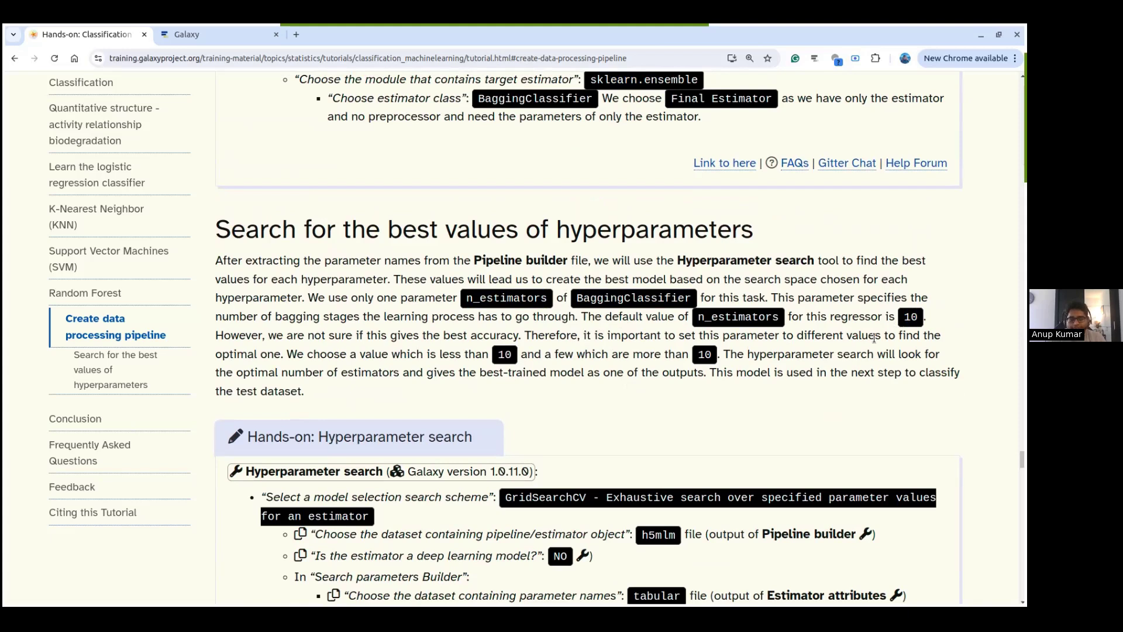
scroll(879, 342, down, 1)
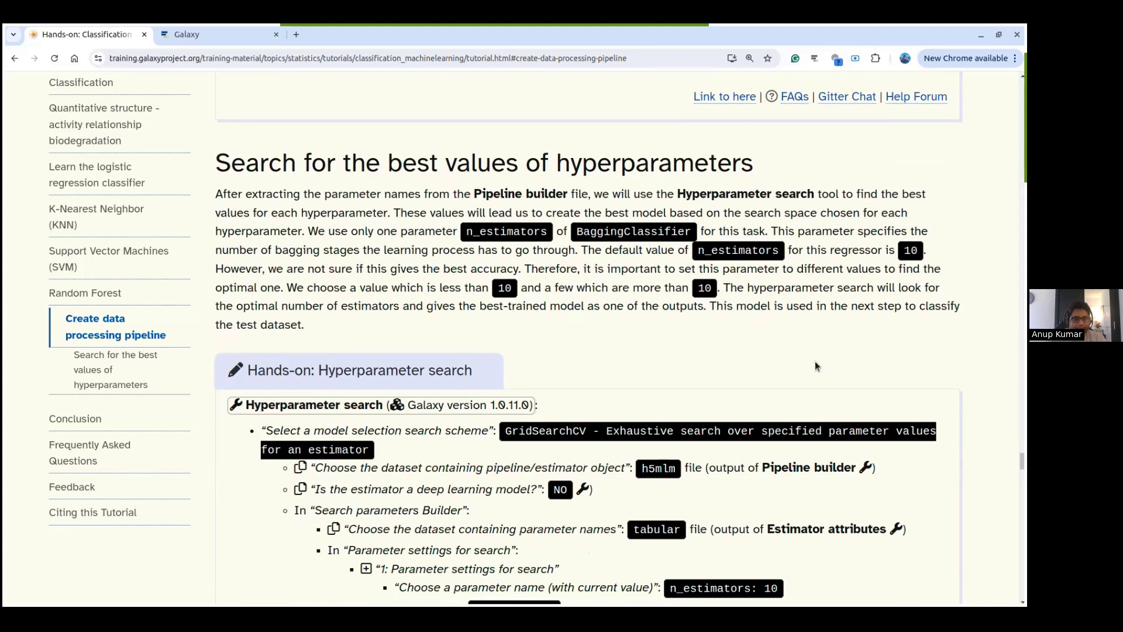
- Copy the tool name "Hyperparameter search" from the tutorial, find that tool in Galaxy and open its form
drag(257, 409, 380, 408)
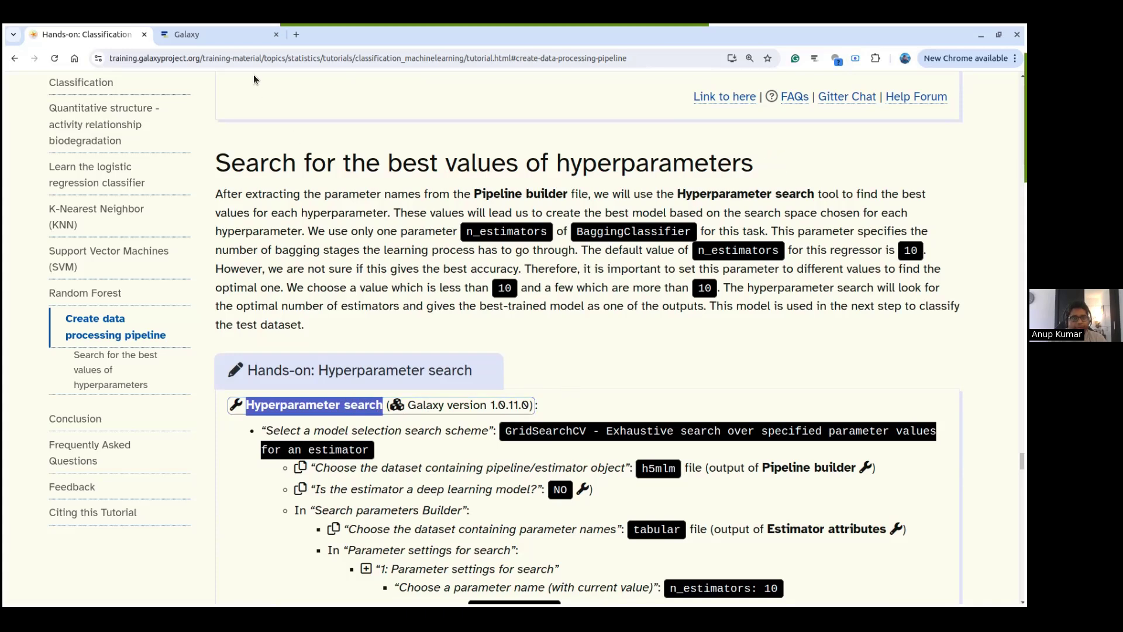
click(232, 37)
click(203, 148)
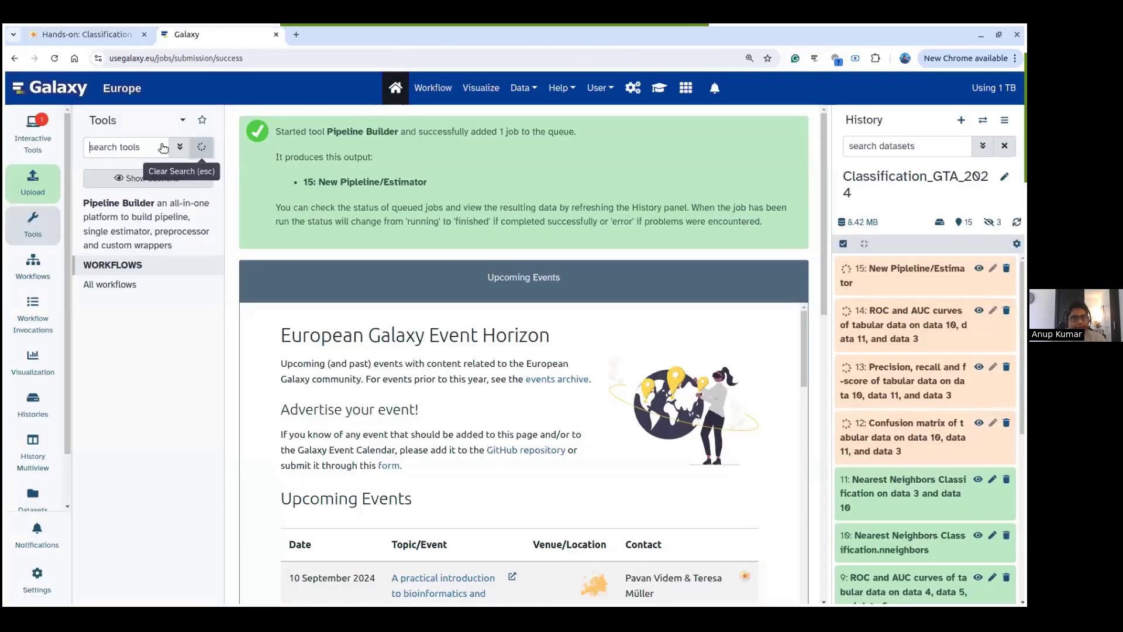
click(131, 146)
text(Hyperparameter search)
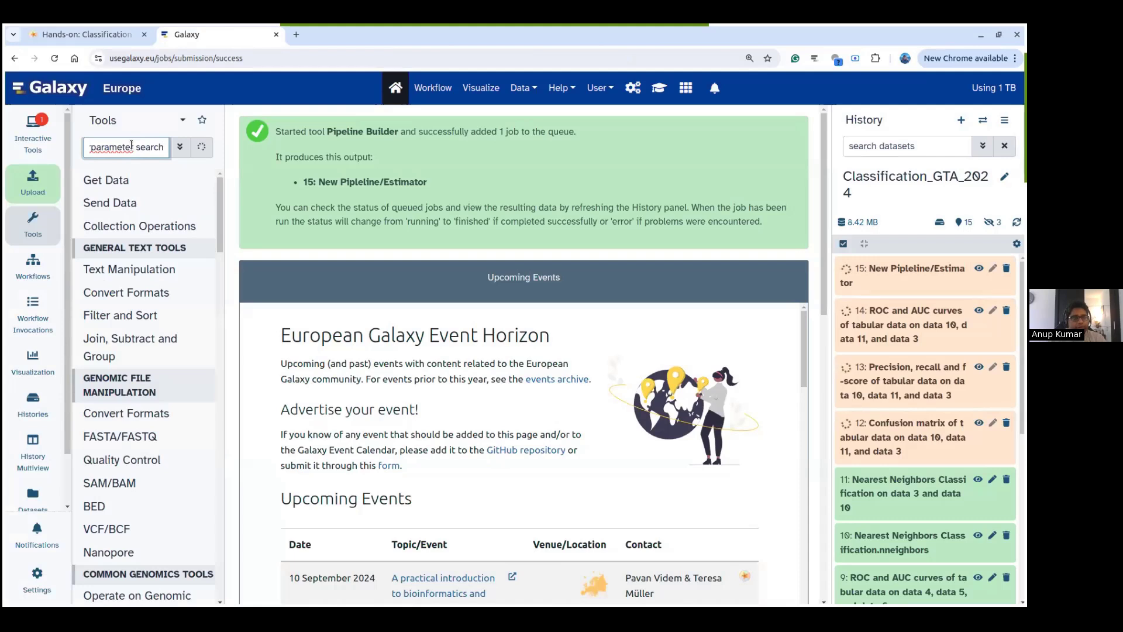
click(135, 204)
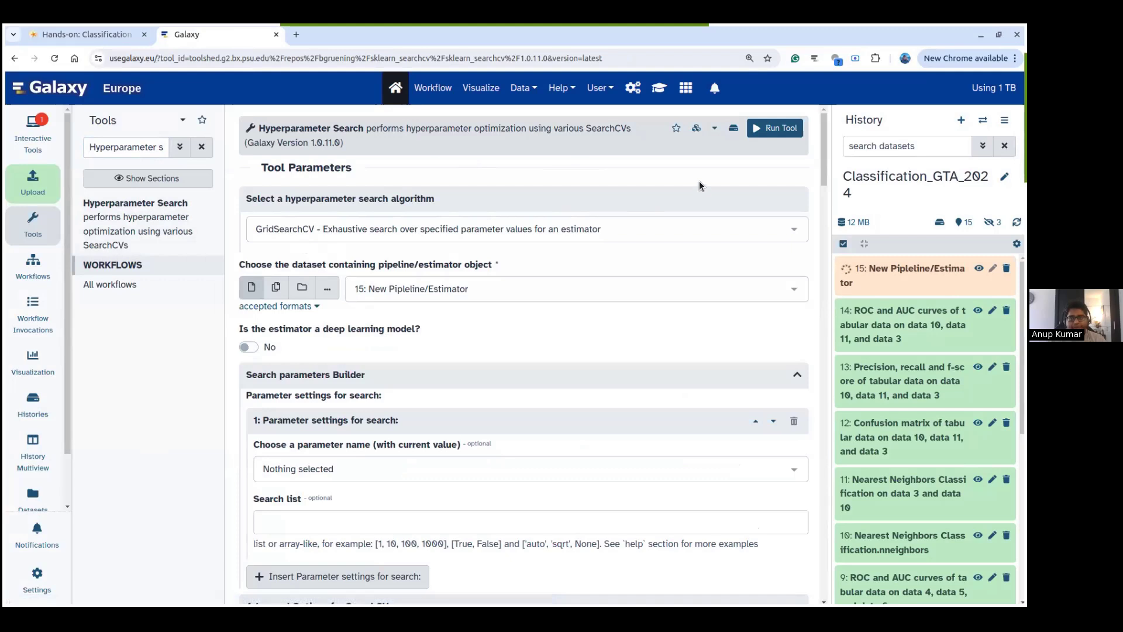
- Enlarge the Galaxy page to 150% and narrow the tool list to give the Hyperparameter Search form more room
click(749, 58)
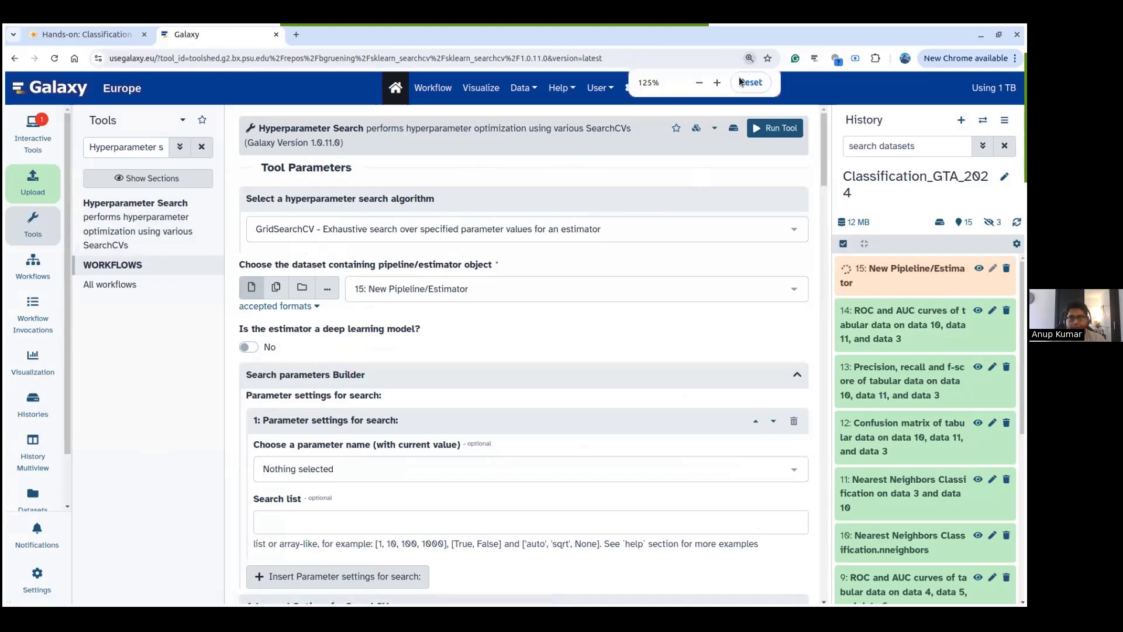
click(716, 83)
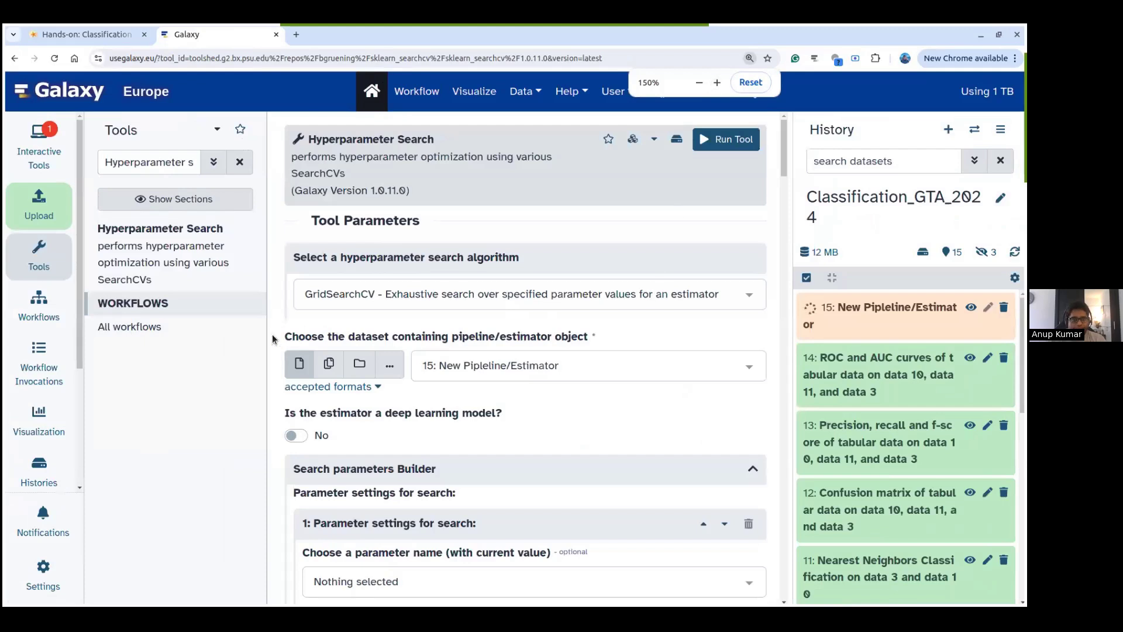
drag(272, 339, 252, 340)
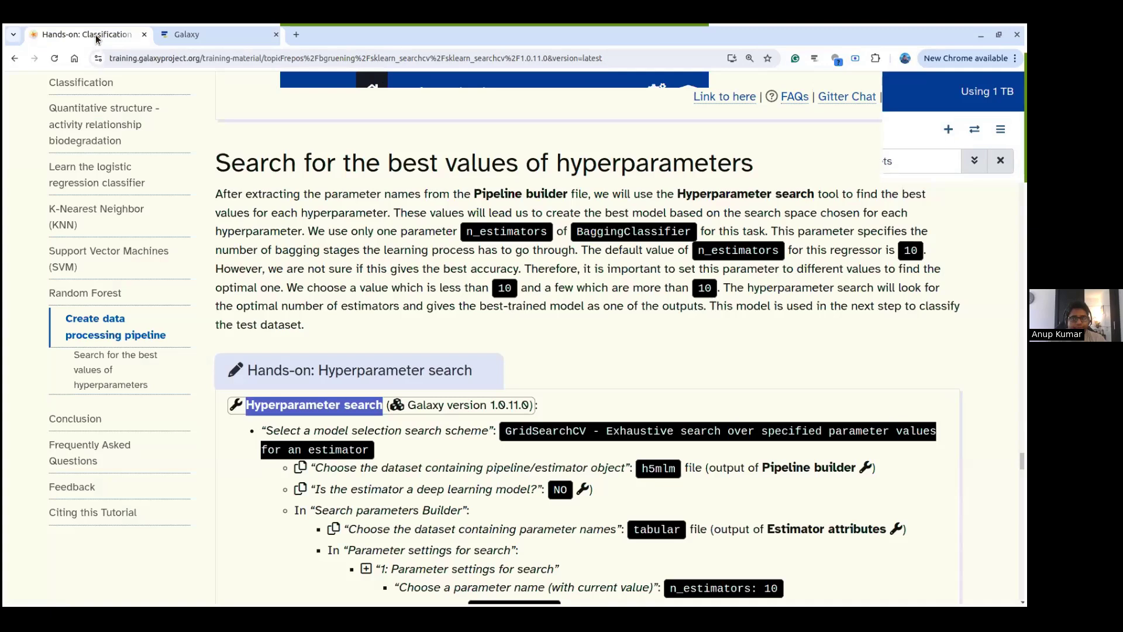
- Review the tutorial's Hyperparameter search settings for the estimator dataset, the deep learning option and the parameter settings for search
click(97, 35)
scroll(646, 403, down, 2)
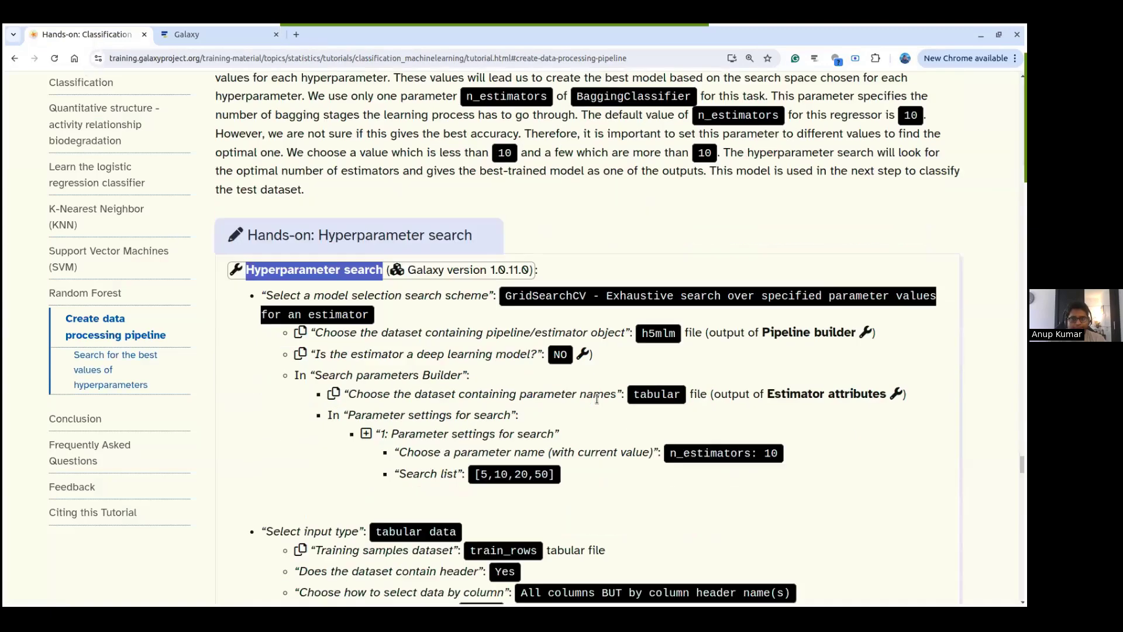
scroll(596, 399, down, 1)
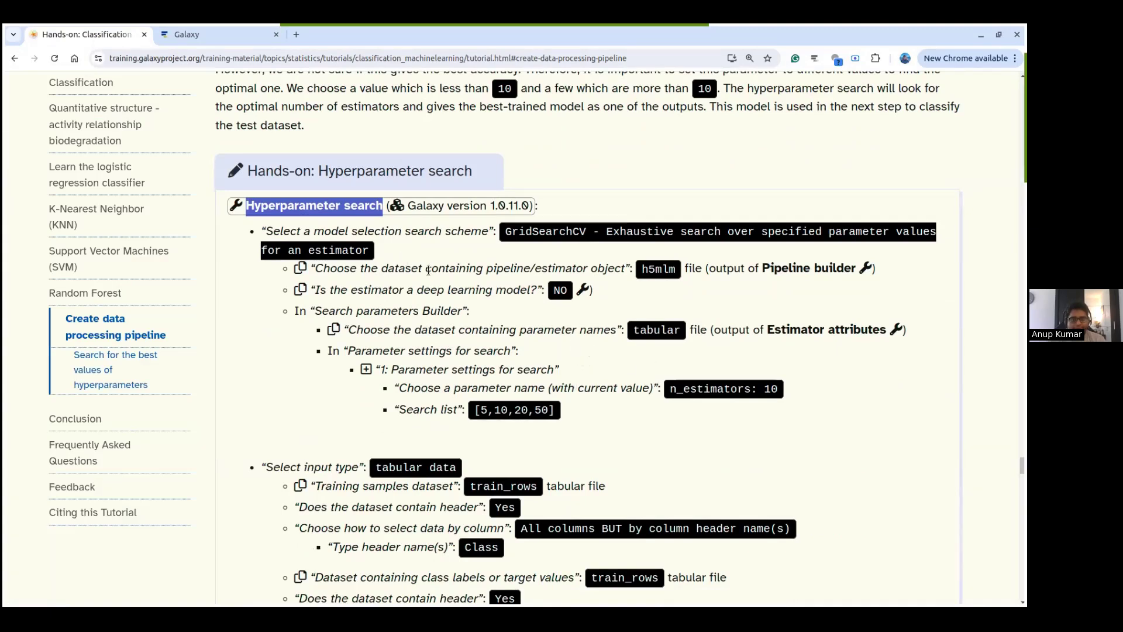
drag(349, 267, 566, 269)
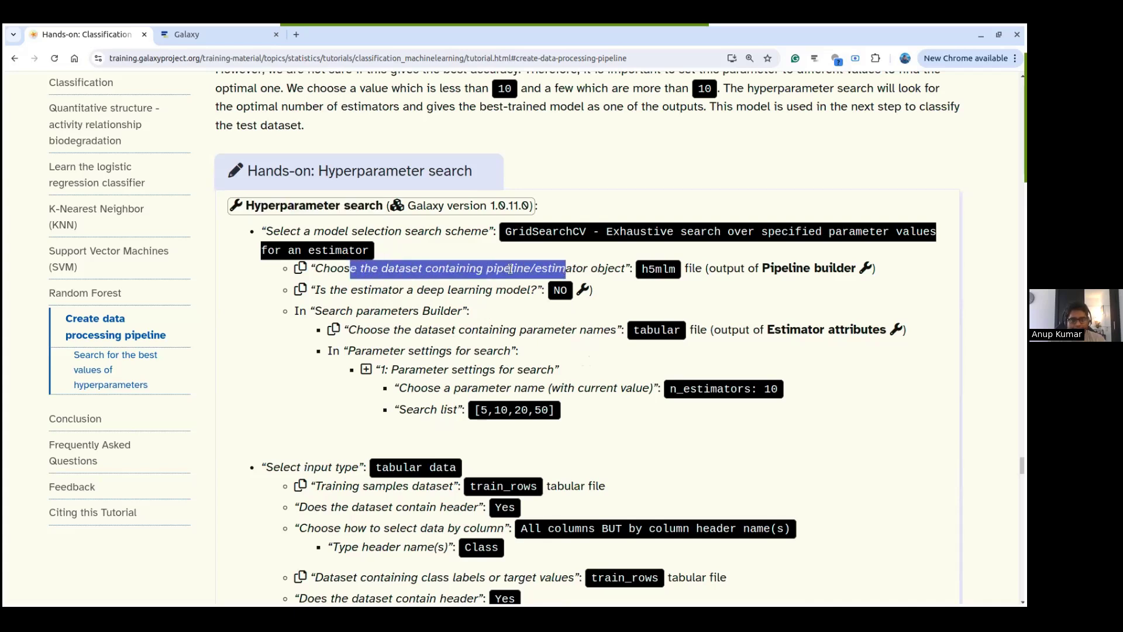
click(479, 269)
drag(398, 269, 565, 263)
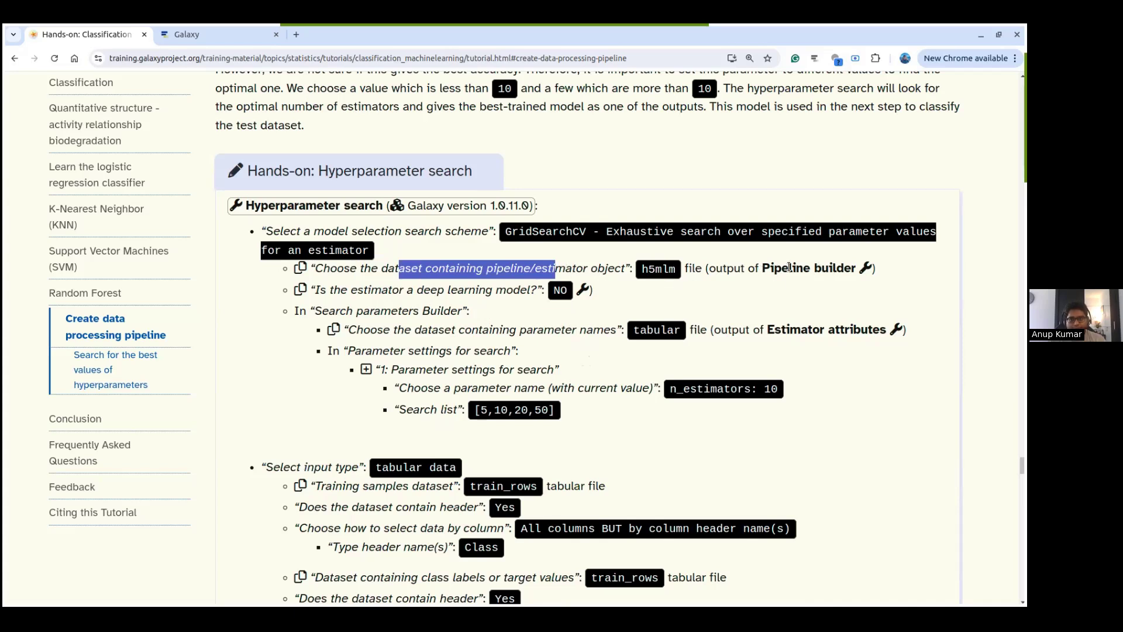
drag(344, 293, 505, 292)
click(509, 301)
click(522, 314)
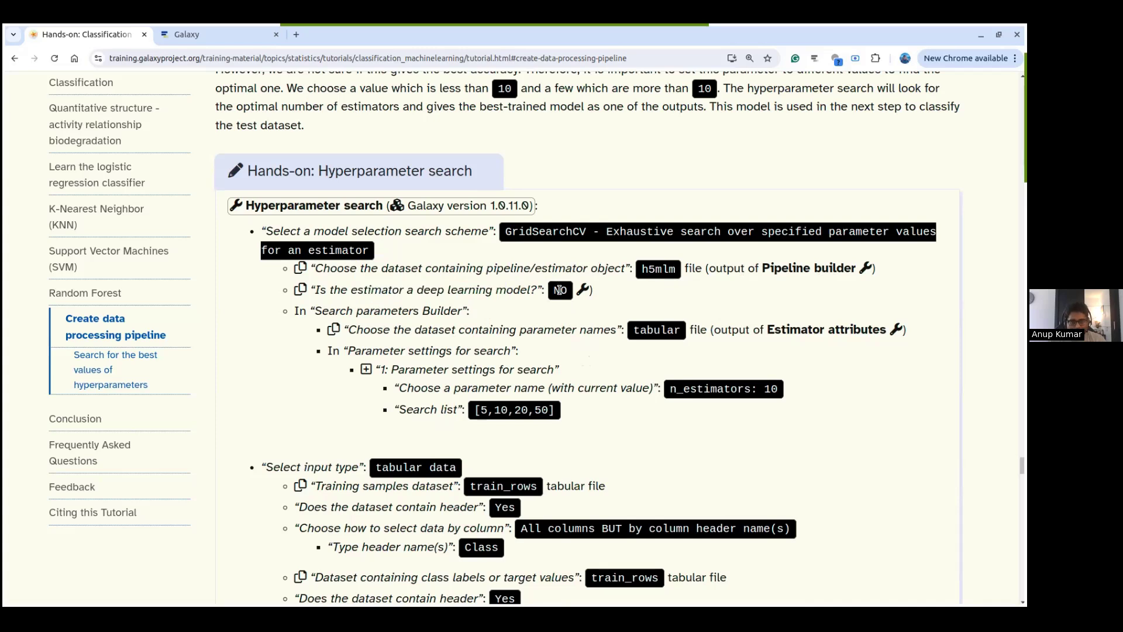
scroll(667, 387, down, 1)
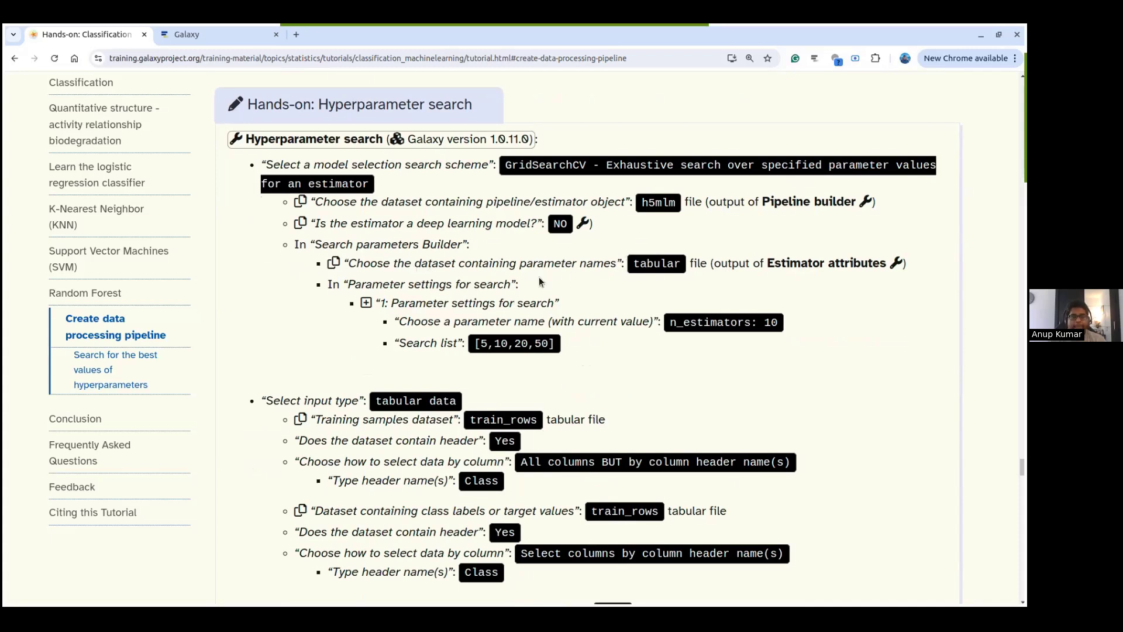
drag(373, 285, 487, 285)
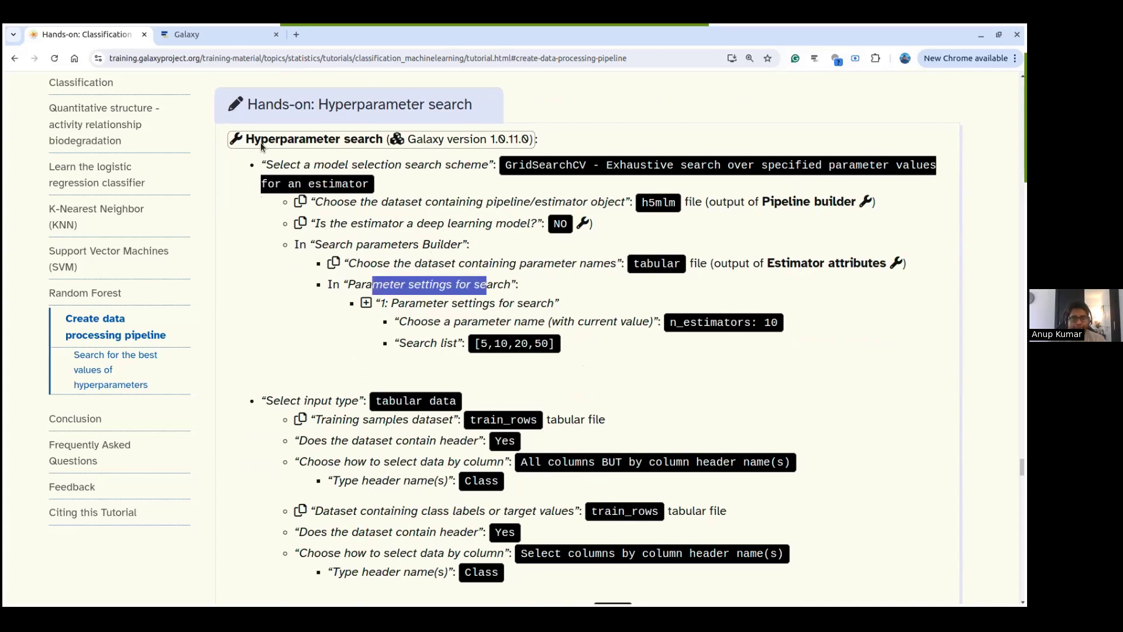
- Examine which parameter names Galaxy's Hyperparameter Search offers under the first parameter settings for search
click(223, 36)
scroll(581, 402, down, 2)
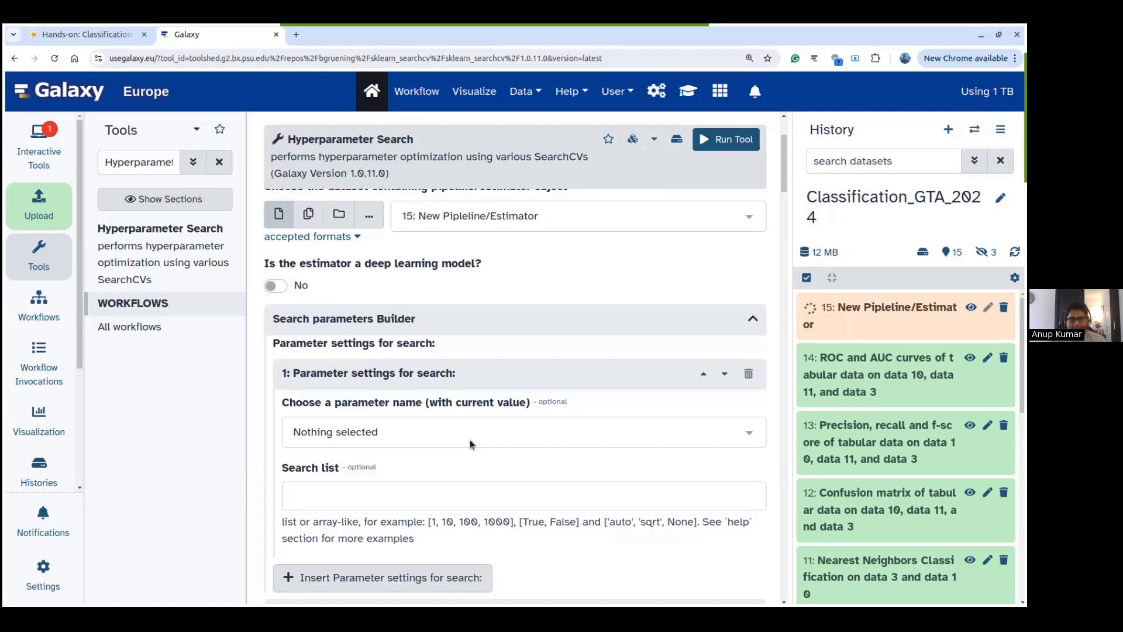
click(458, 434)
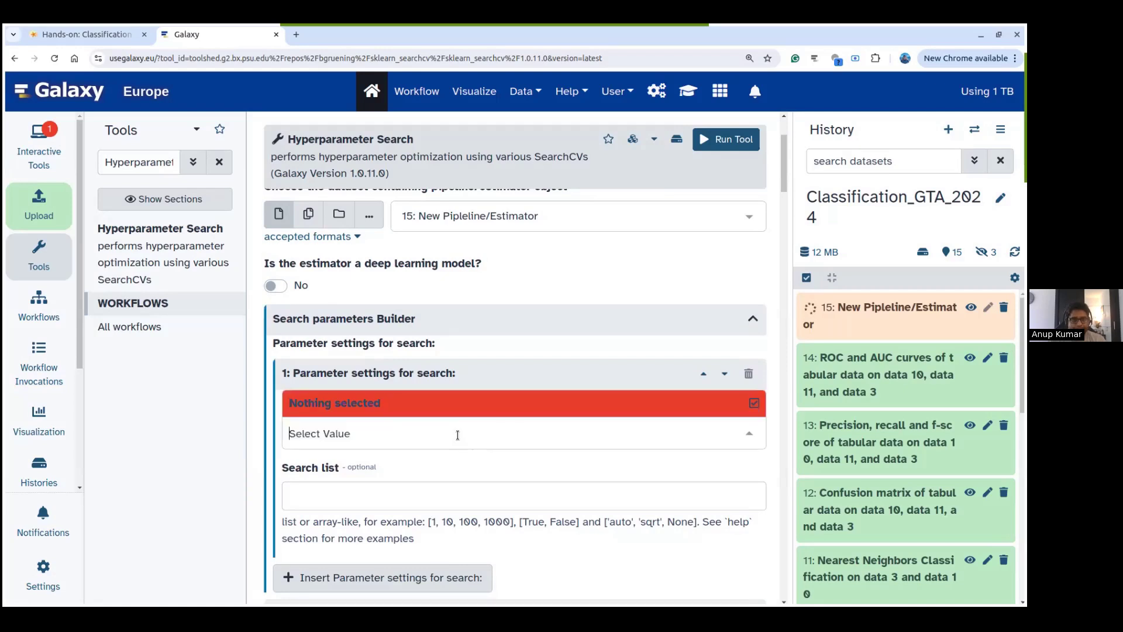
click(572, 278)
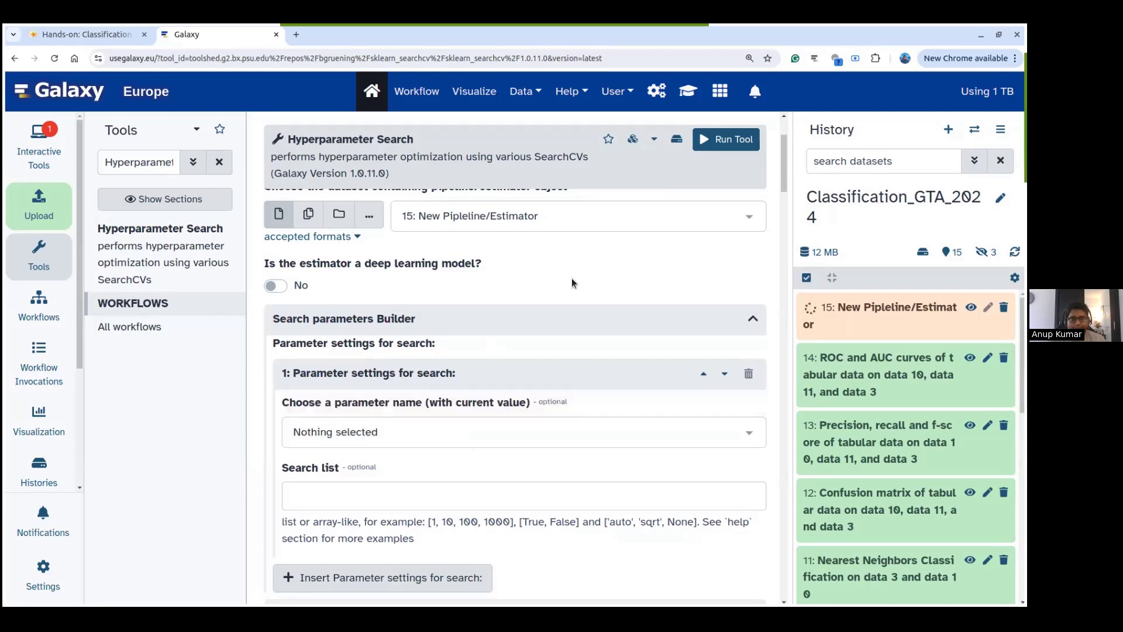
click(384, 433)
click(489, 260)
click(406, 424)
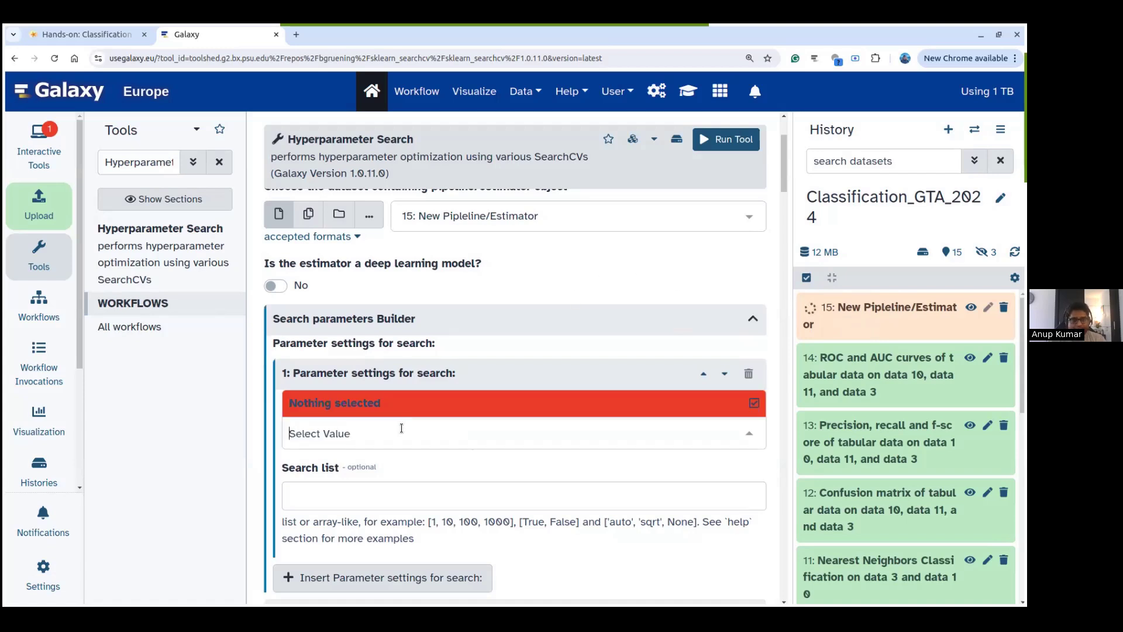
click(522, 279)
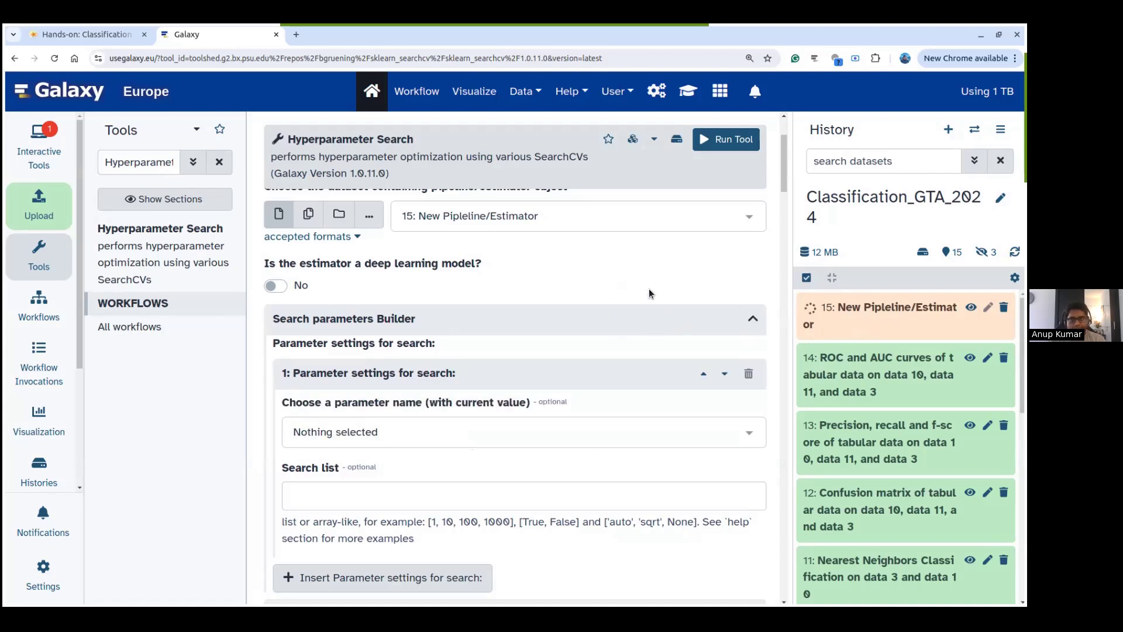
scroll(609, 319, up, 2)
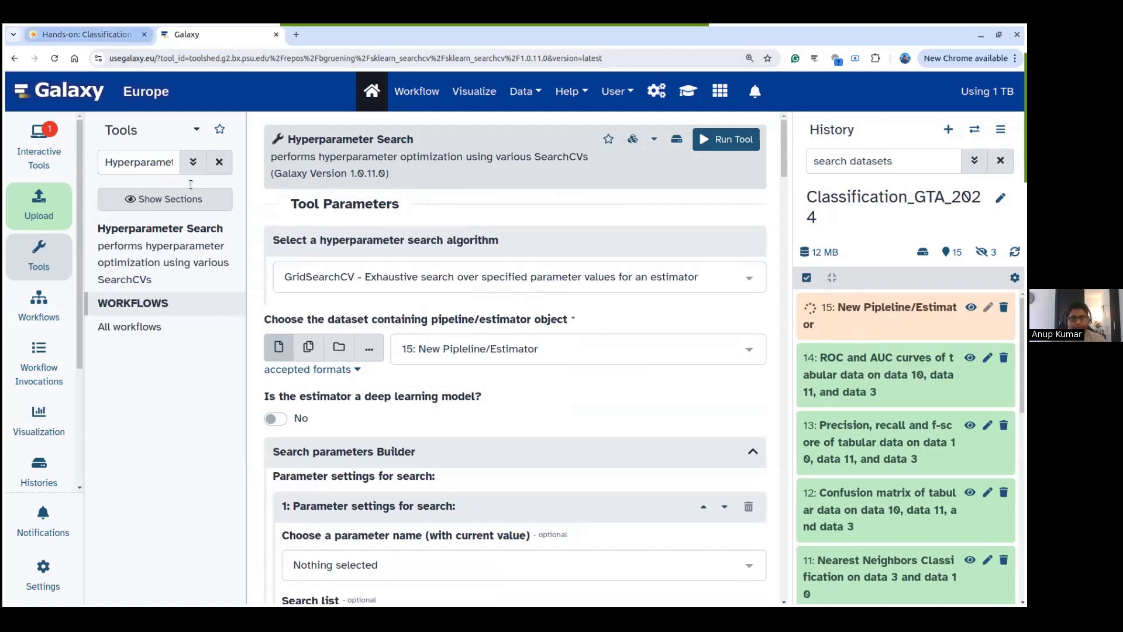
- View the ROC and AUC curves output, dataset 14, and check its details in the history
drag(1023, 386, 1022, 391)
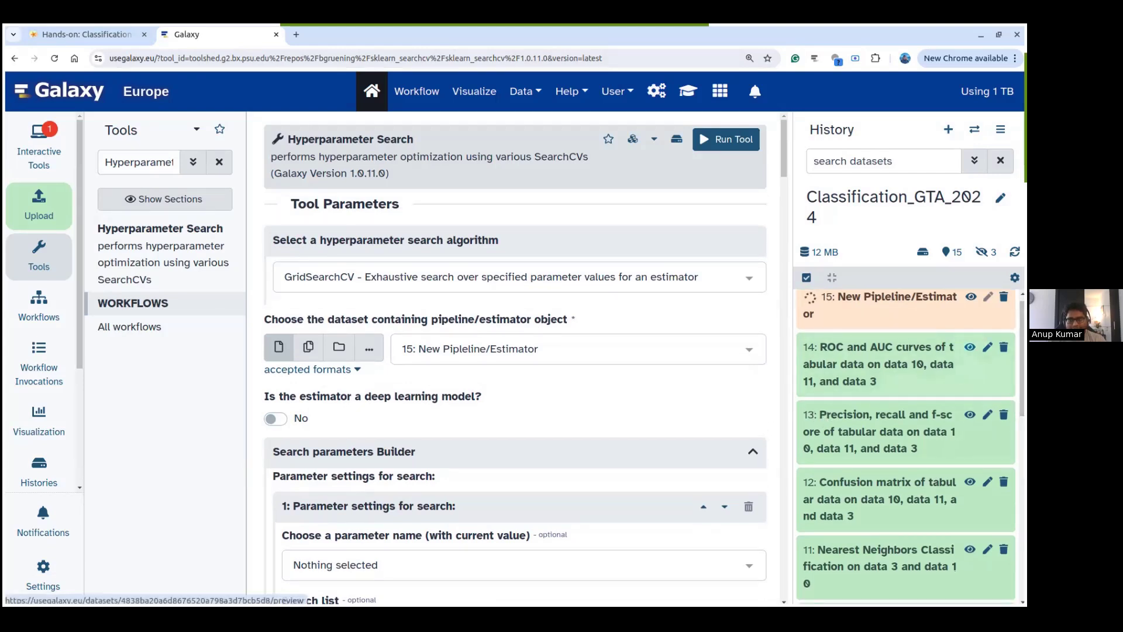
click(970, 346)
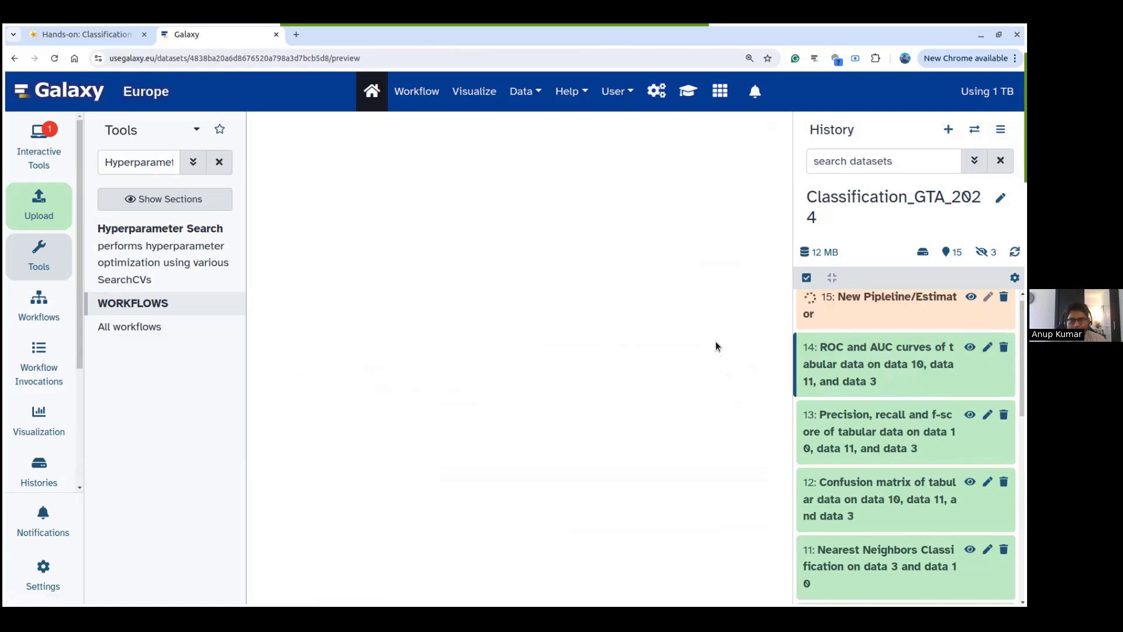
key(ctrl+minus)
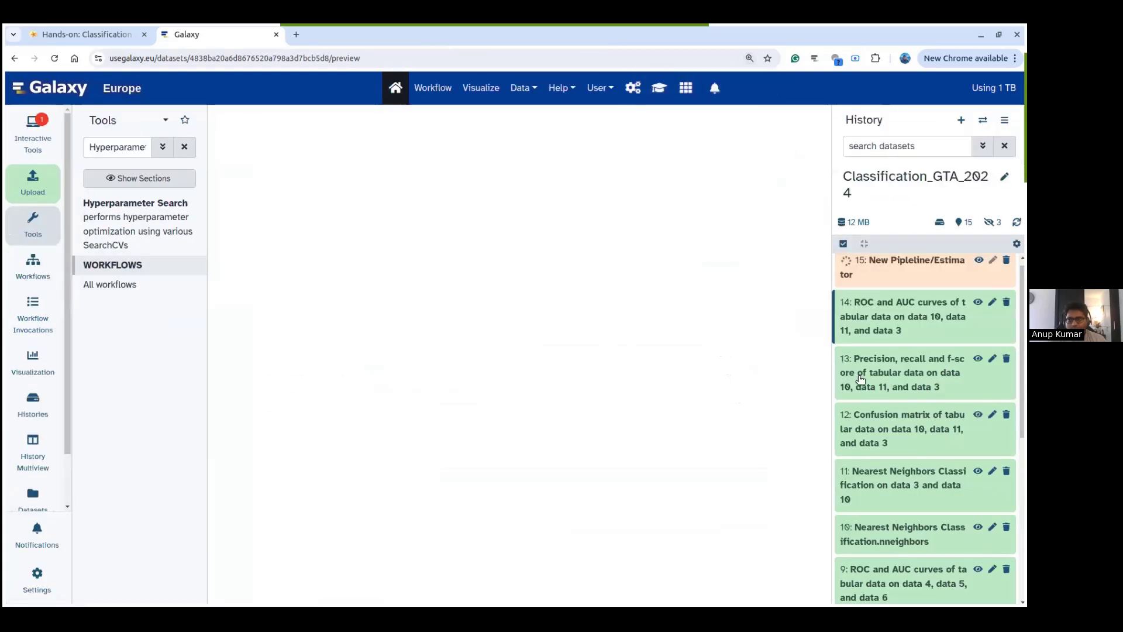
click(953, 307)
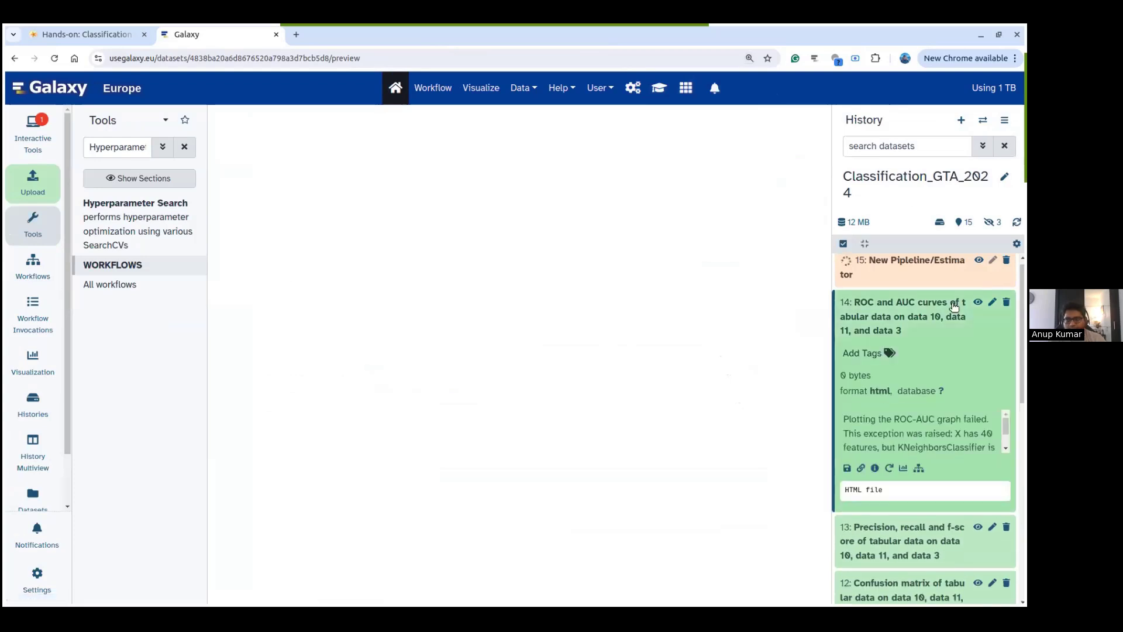
click(933, 322)
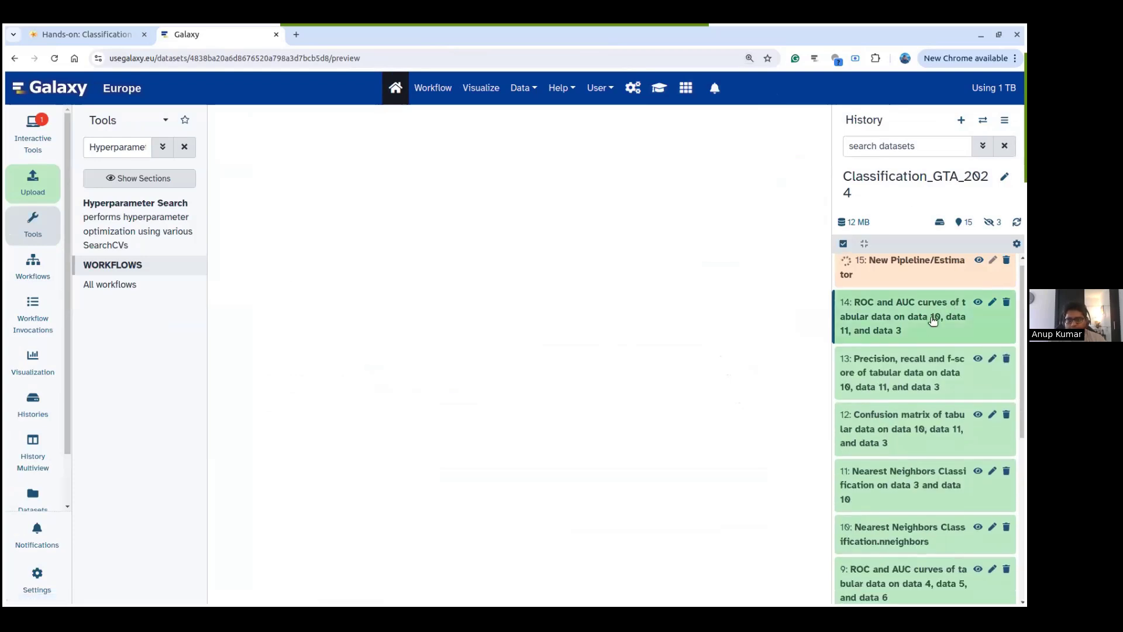
- Compare the history details of datasets 13 and 14, and display the precision, recall and f-score plot of dataset 13
click(911, 367)
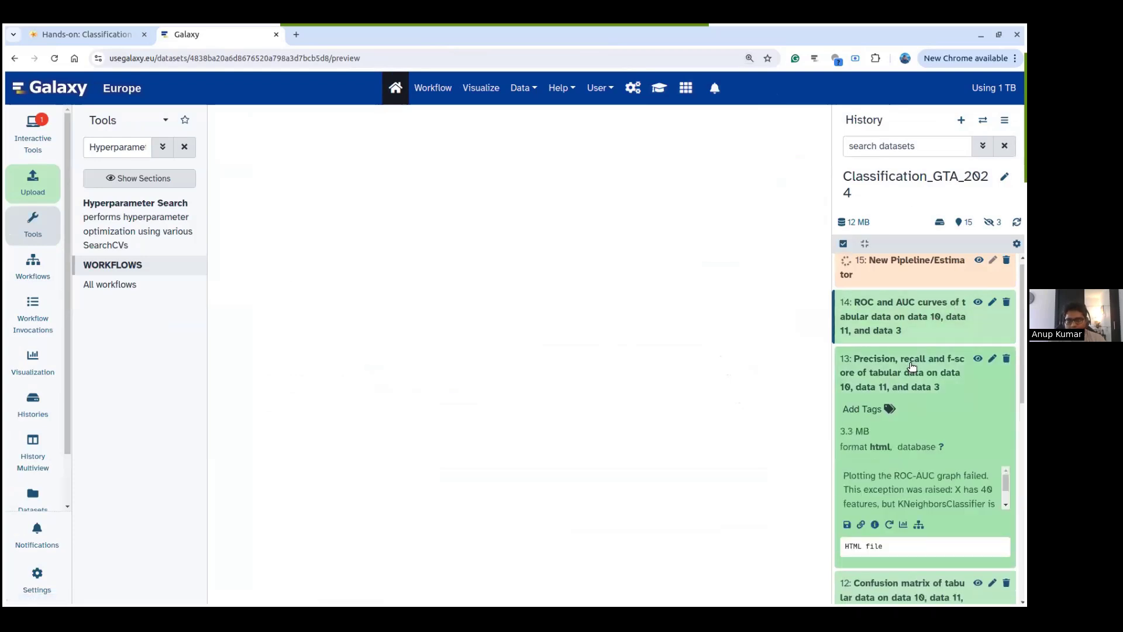
click(882, 317)
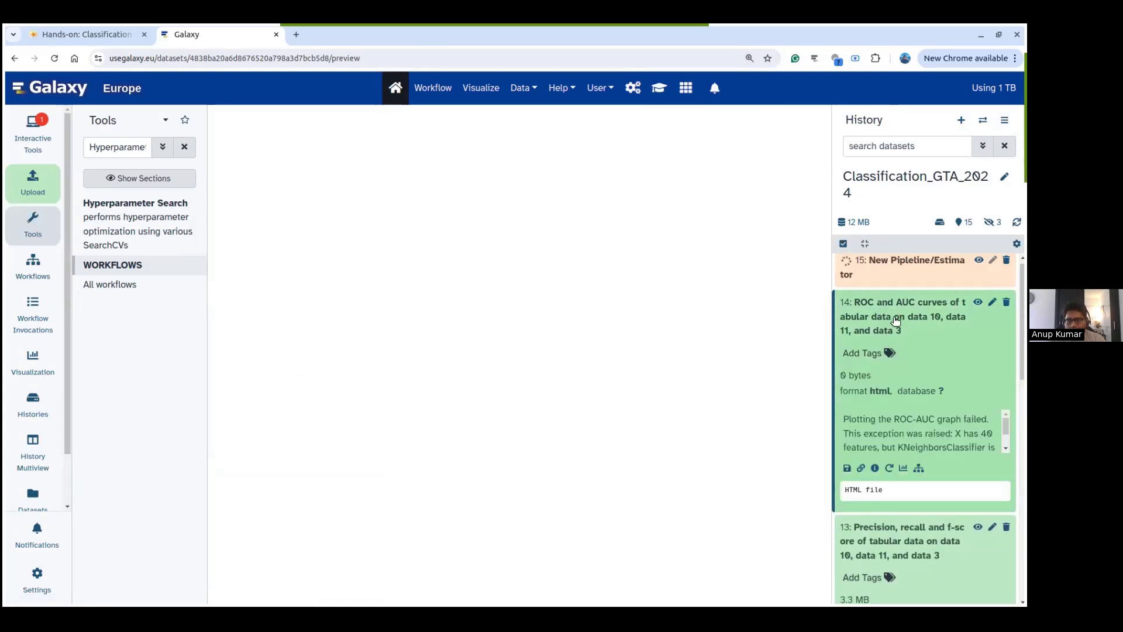
click(907, 307)
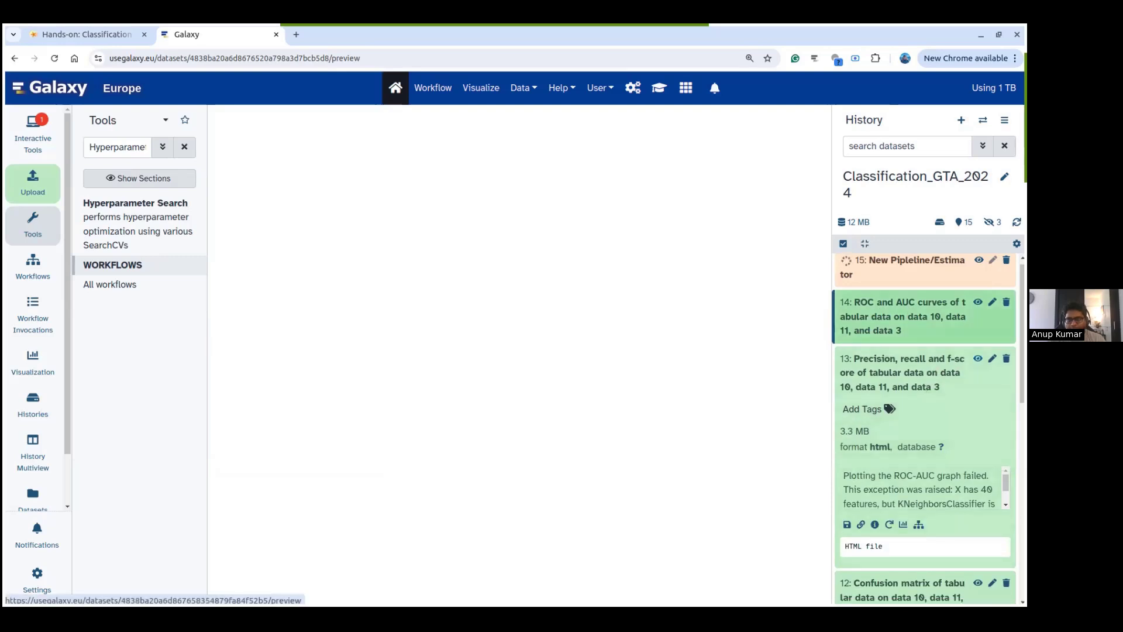
click(977, 358)
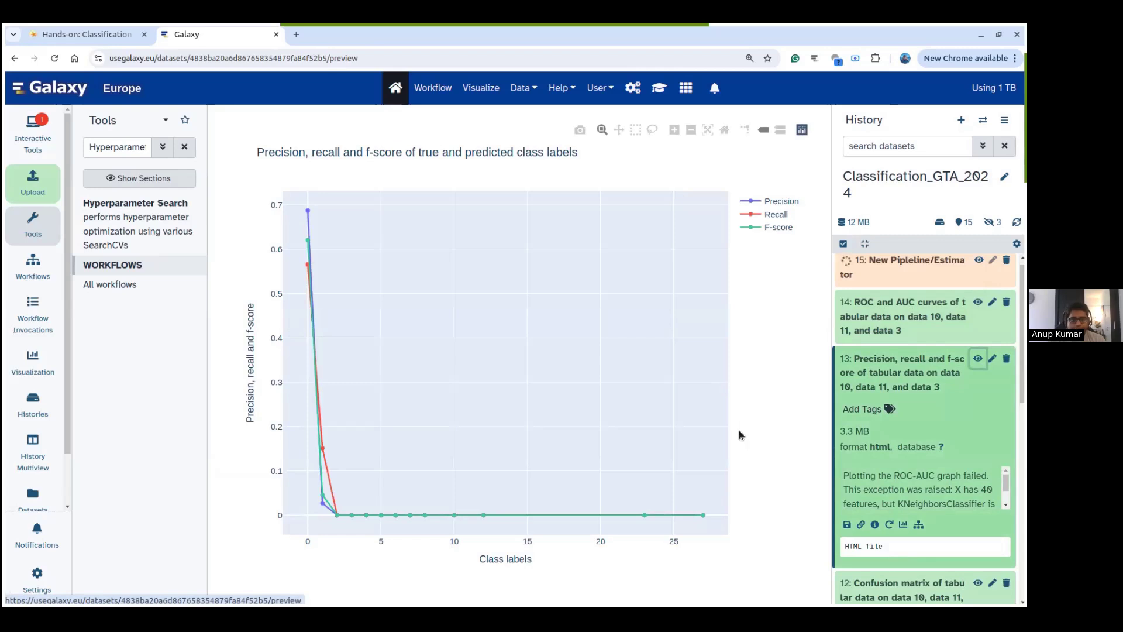
click(917, 387)
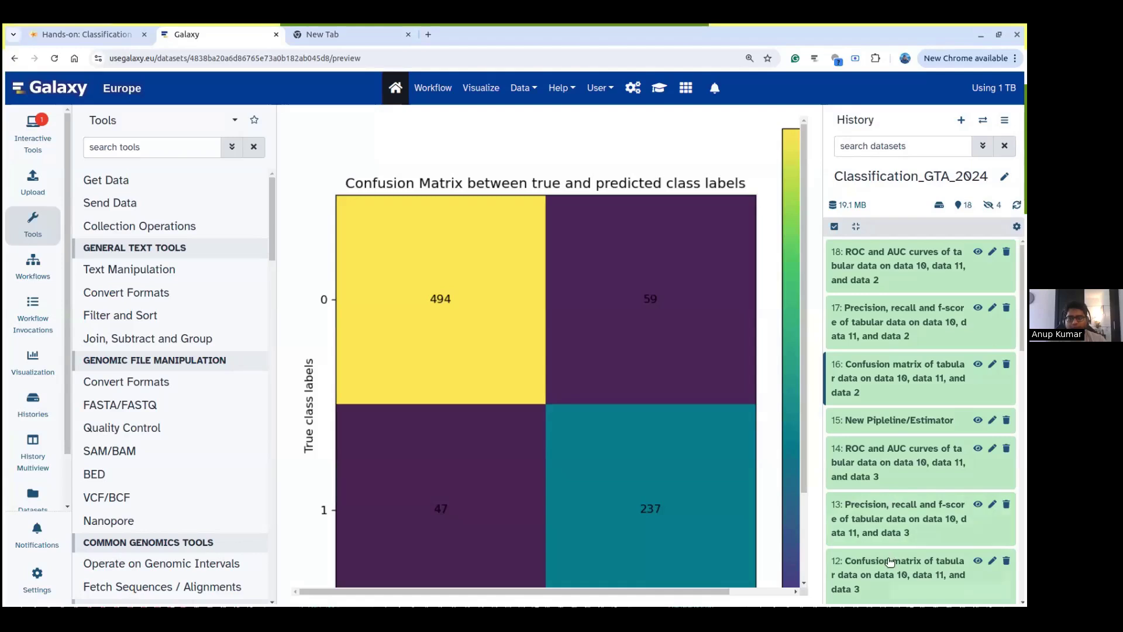
- Display the confusion matrix of dataset 12 and check the history details of dataset 14
click(890, 561)
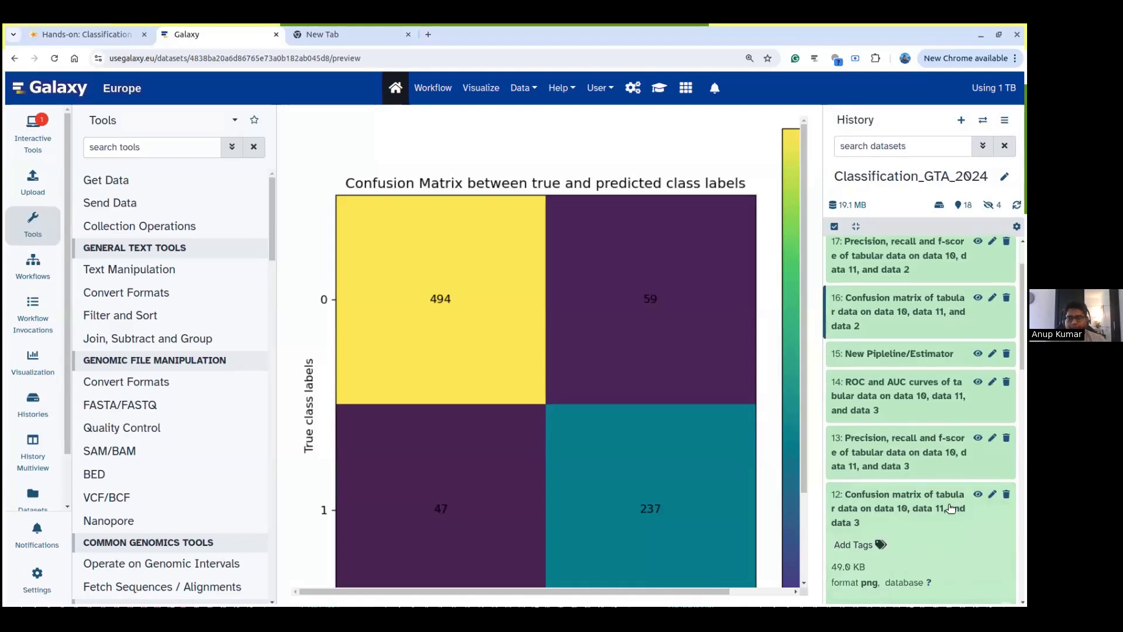
click(977, 494)
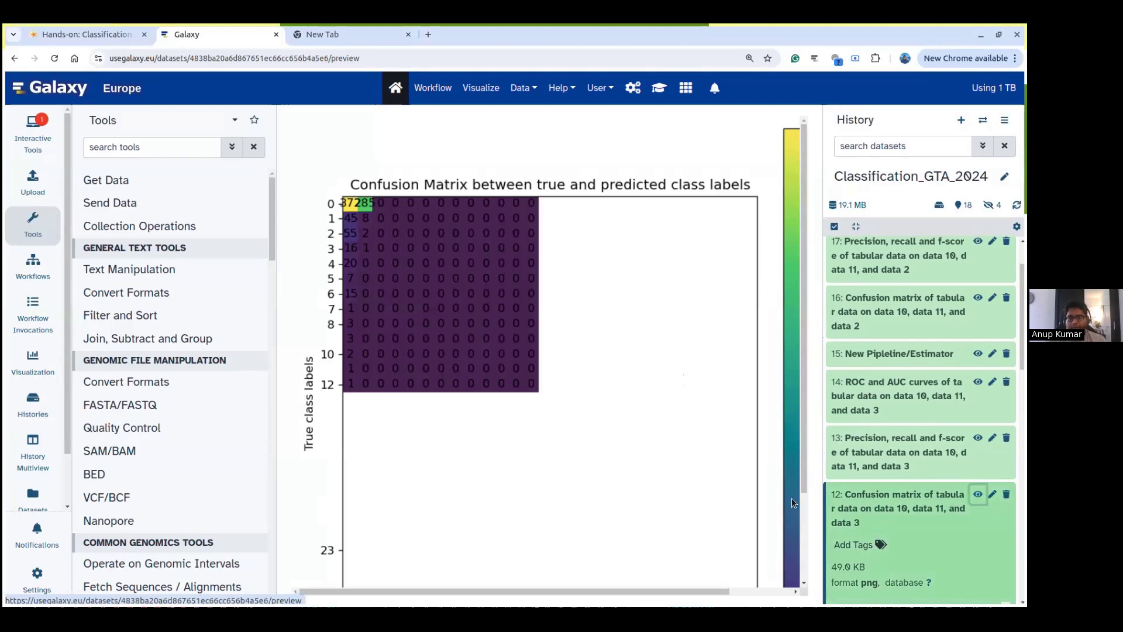
click(890, 402)
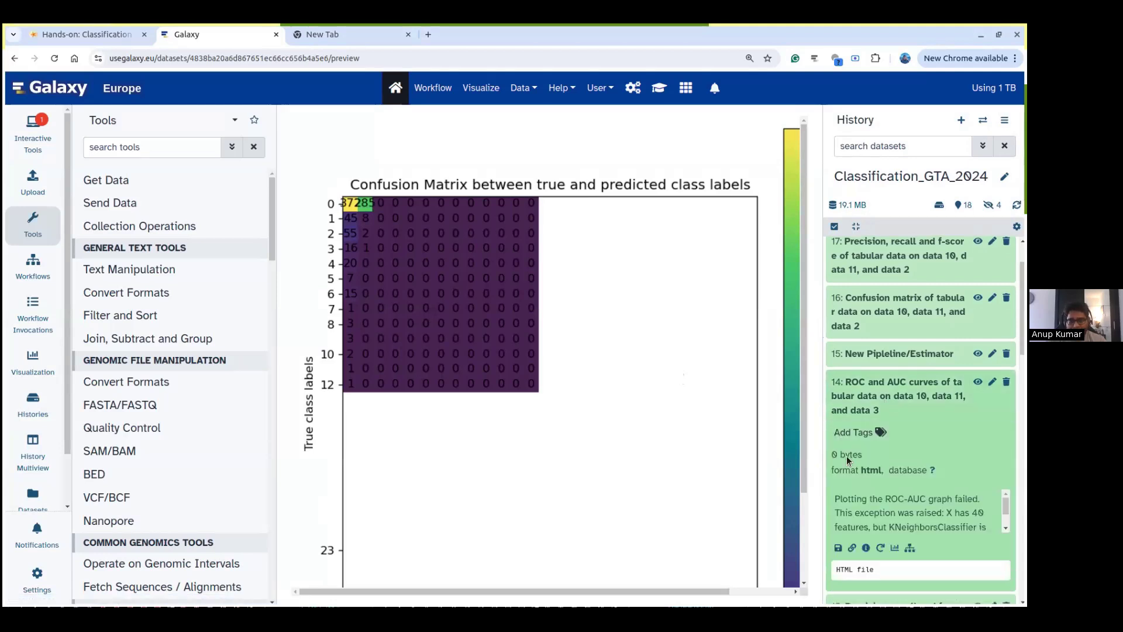
click(932, 399)
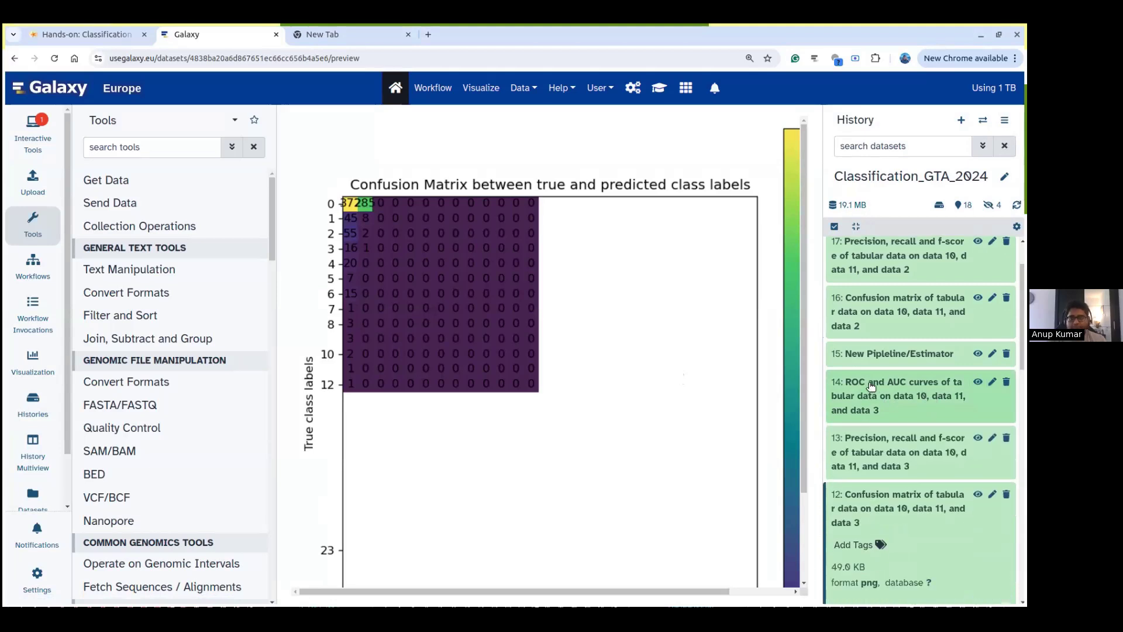
click(898, 494)
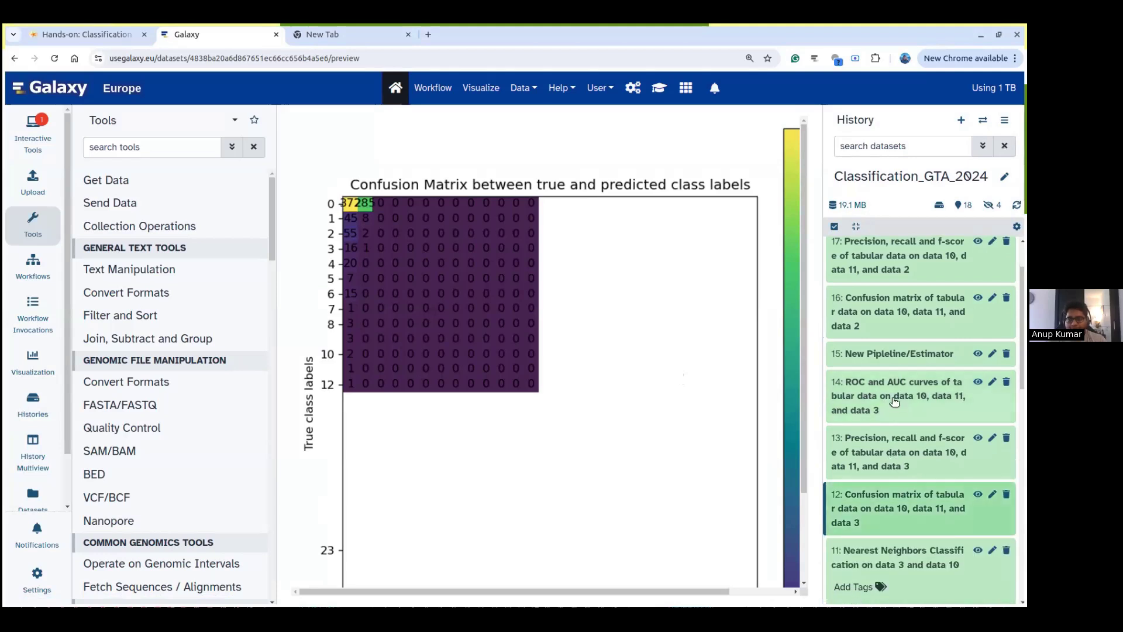
- Reopen the plotting job of dataset 14 for a rerun and set its input data file to 2: test_rows_labels.csv
click(894, 401)
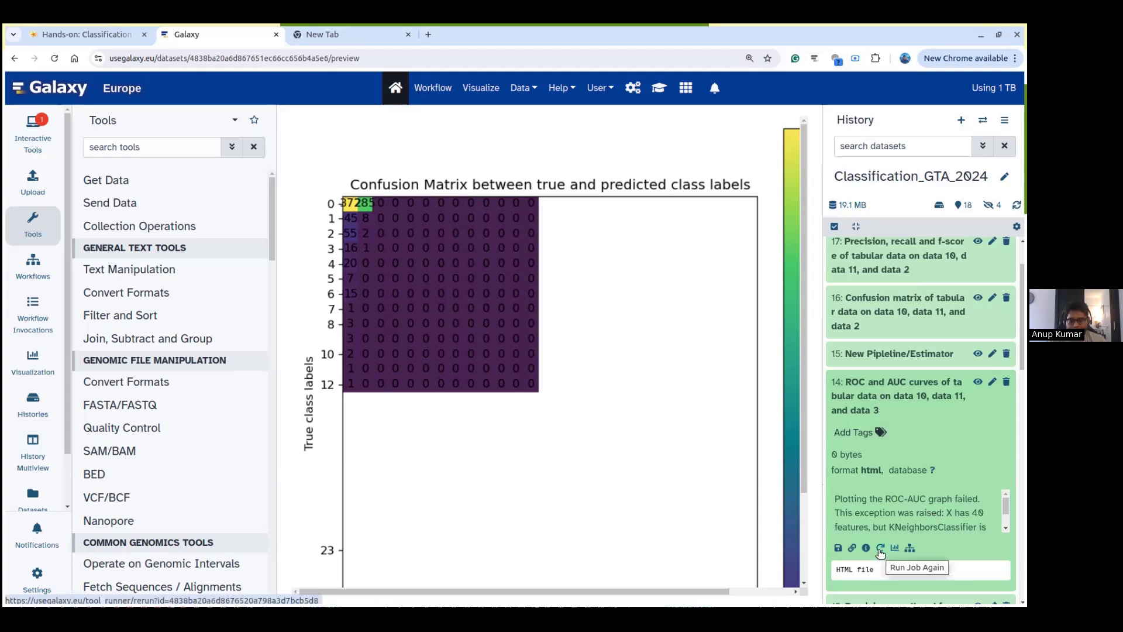
click(880, 548)
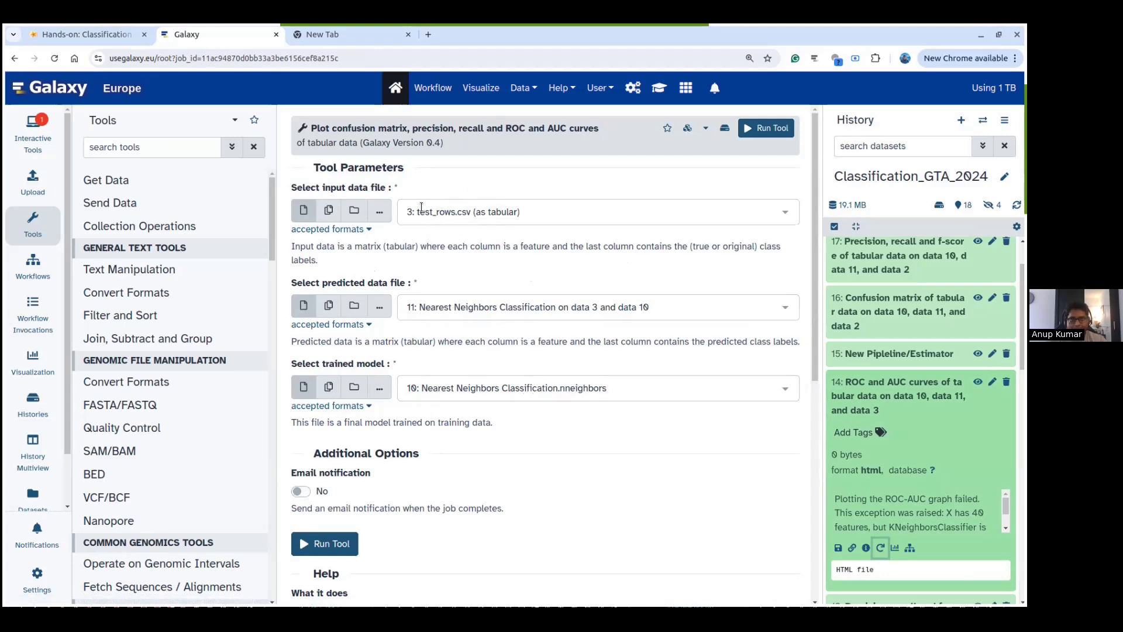
click(433, 212)
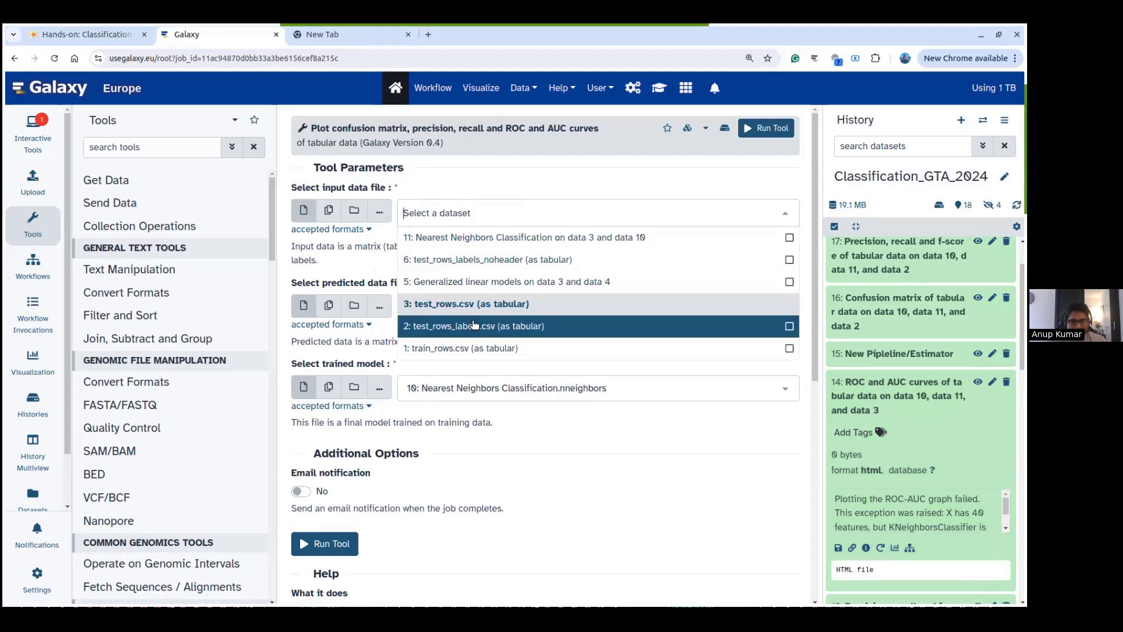
click(474, 325)
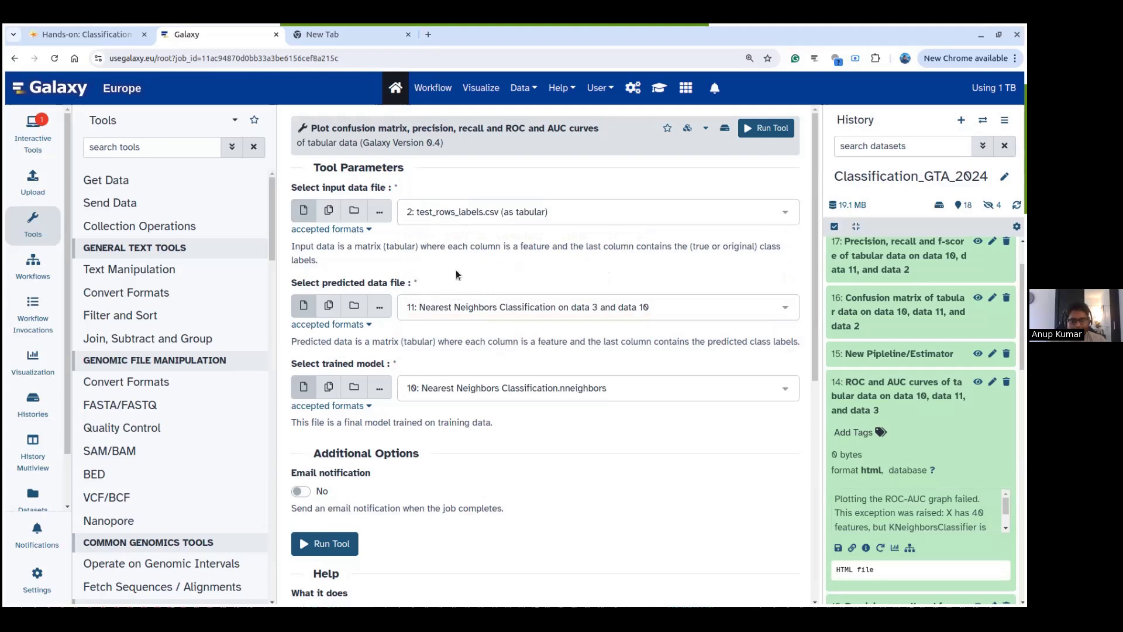
- Reopen the job settings of confusion matrix dataset 16 to check which input files it used
scroll(921, 351, up, 2)
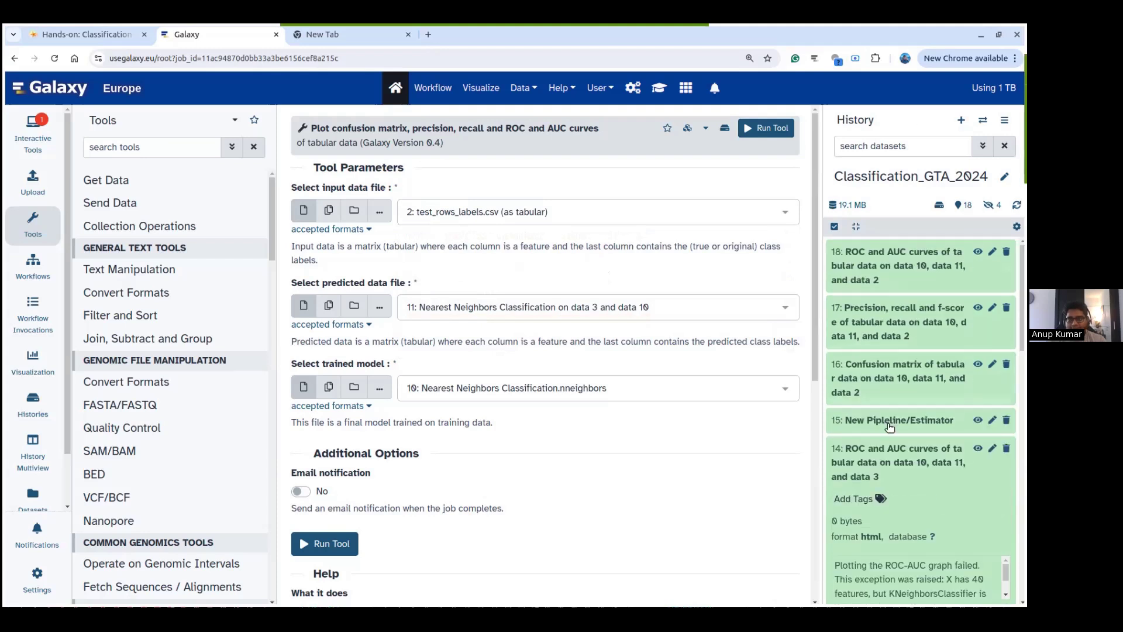
click(878, 472)
click(873, 371)
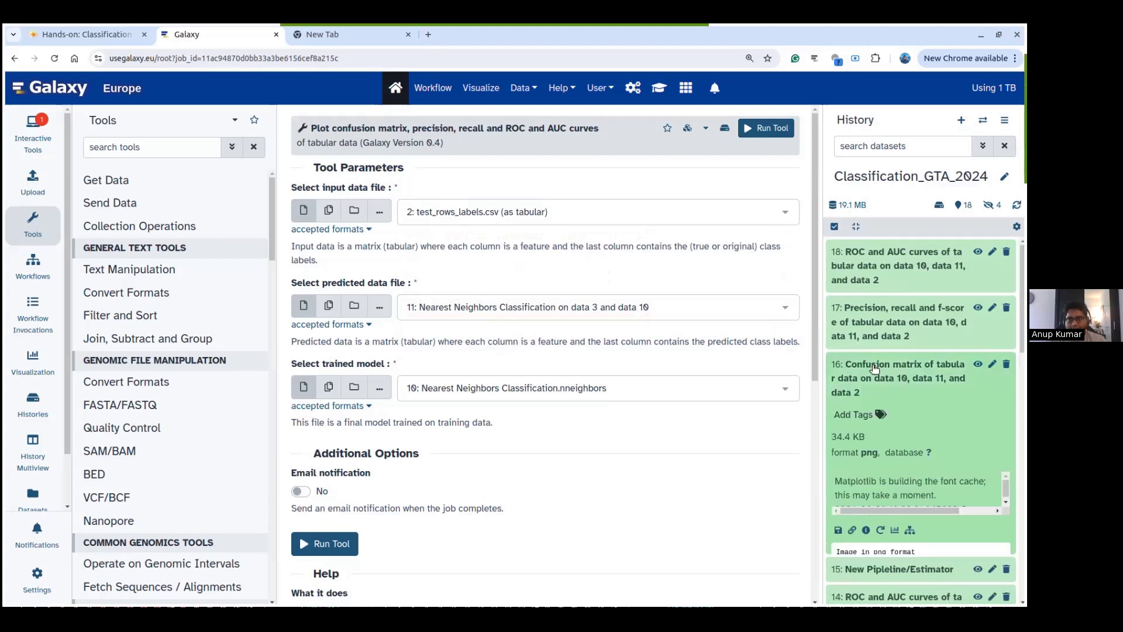
click(881, 530)
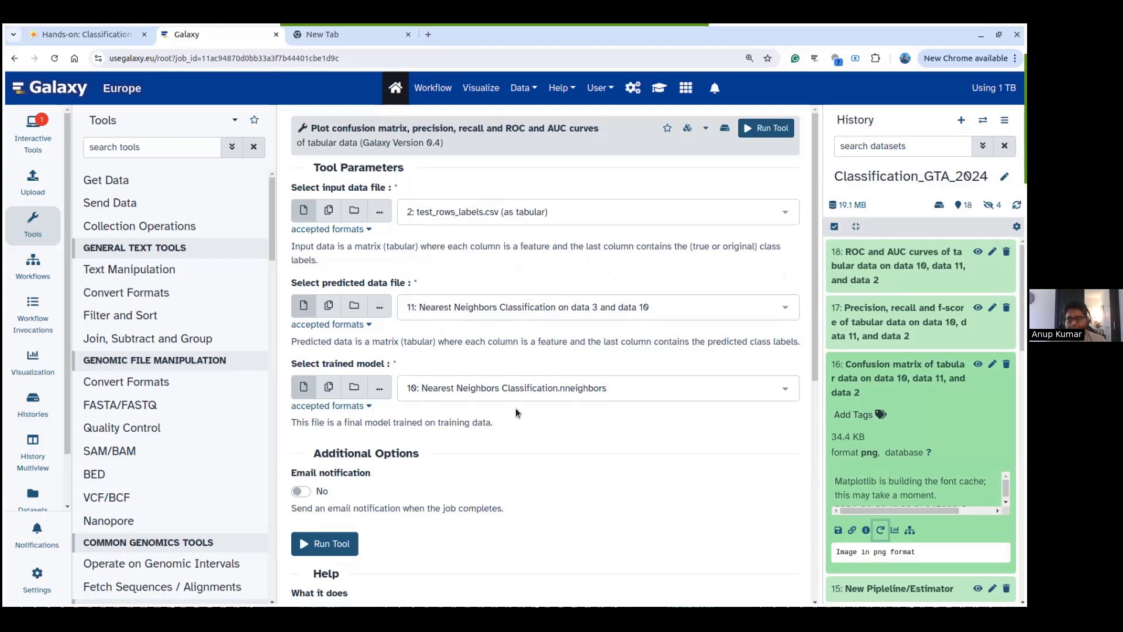
- Display the ROC and AUC curves of dataset 18 and the confusion matrix of dataset 16
click(894, 277)
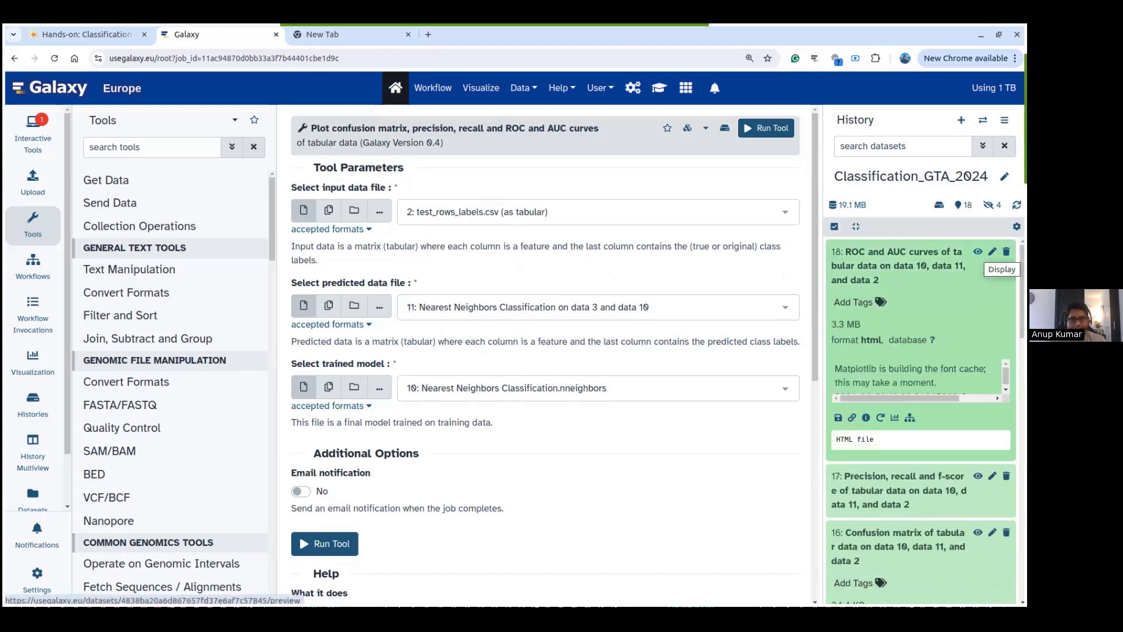
click(977, 251)
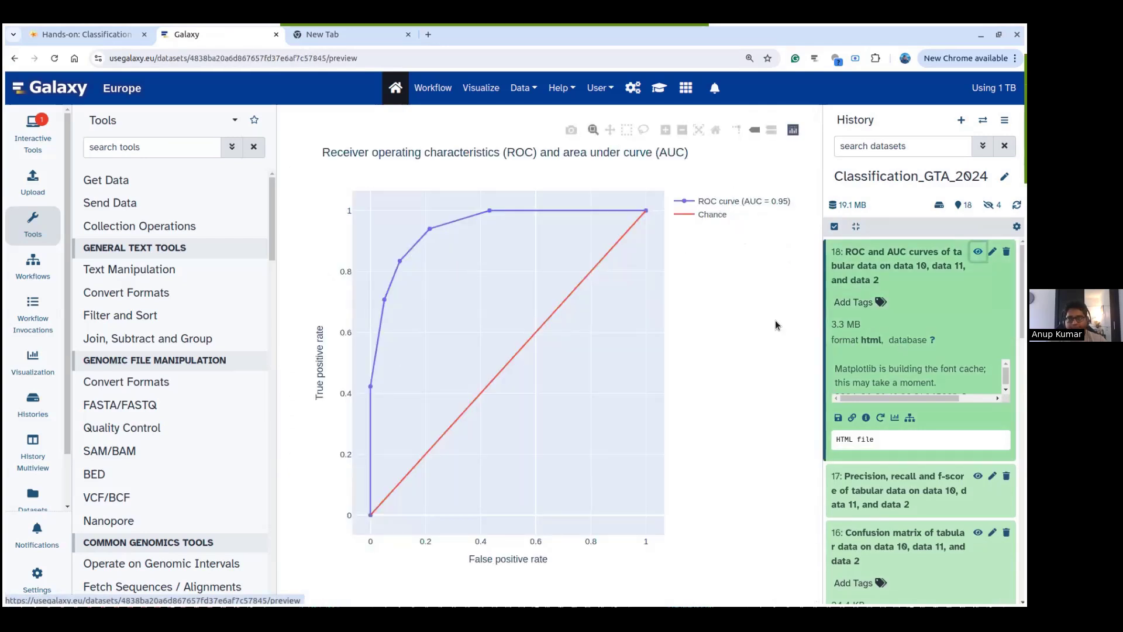
click(891, 258)
click(978, 363)
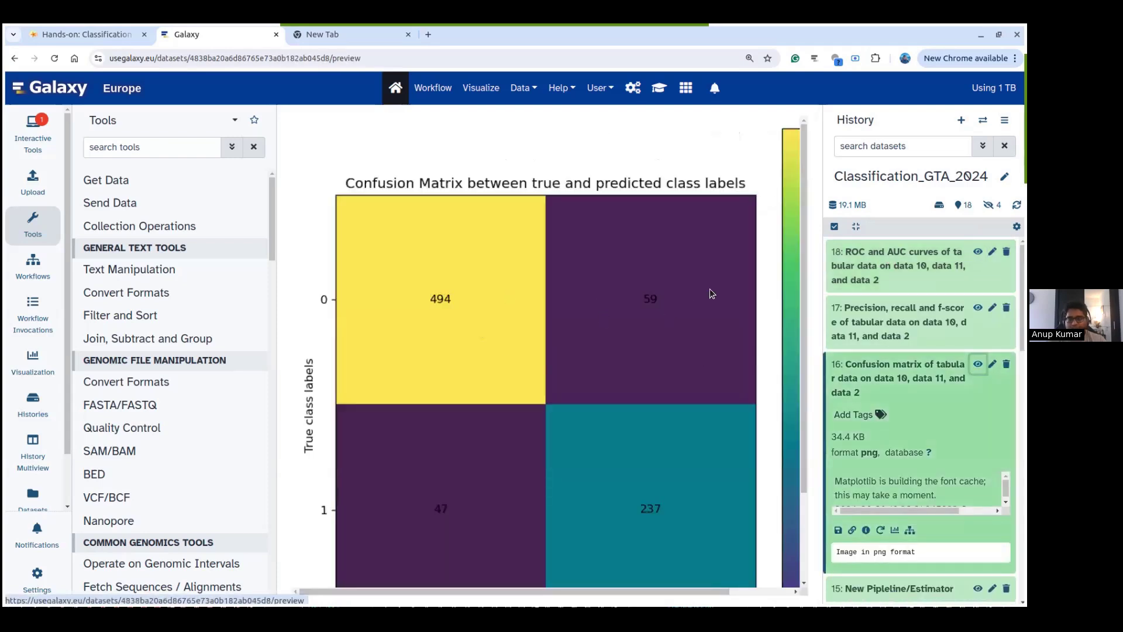
click(920, 363)
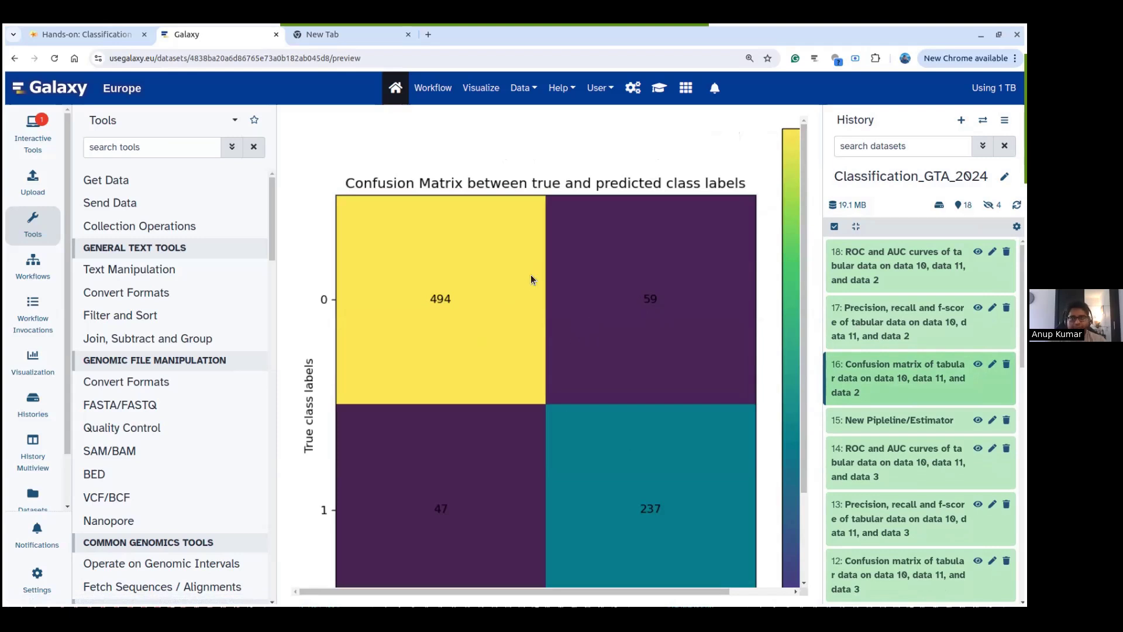
- Switch to the classification tutorial and check the input data file it specifies for plotting the nearest neighbors results
click(101, 35)
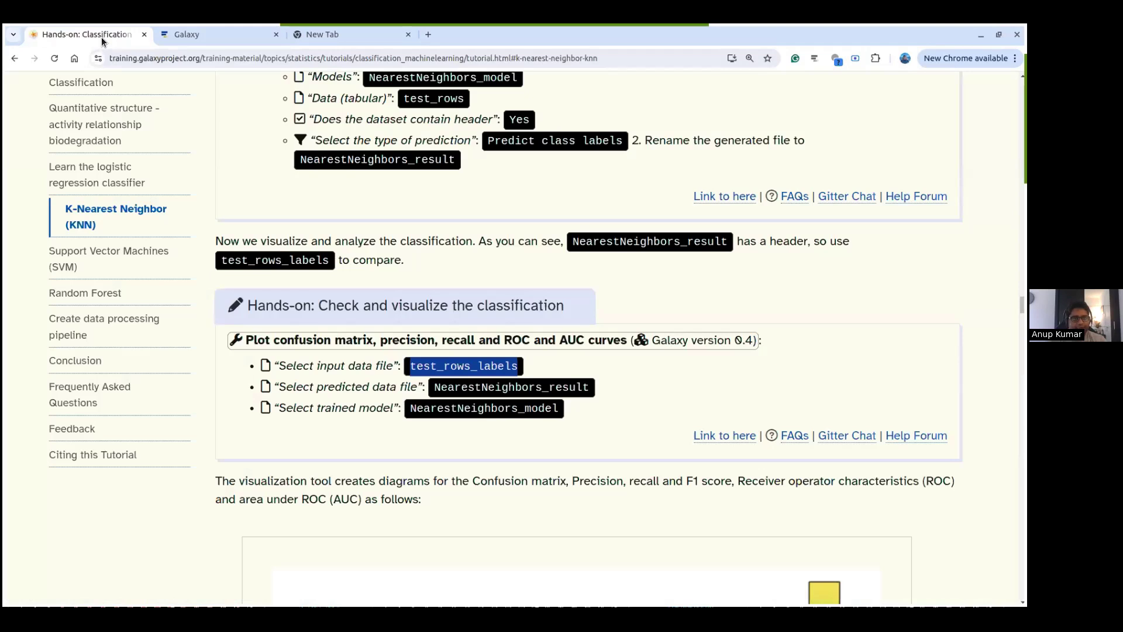
click(584, 363)
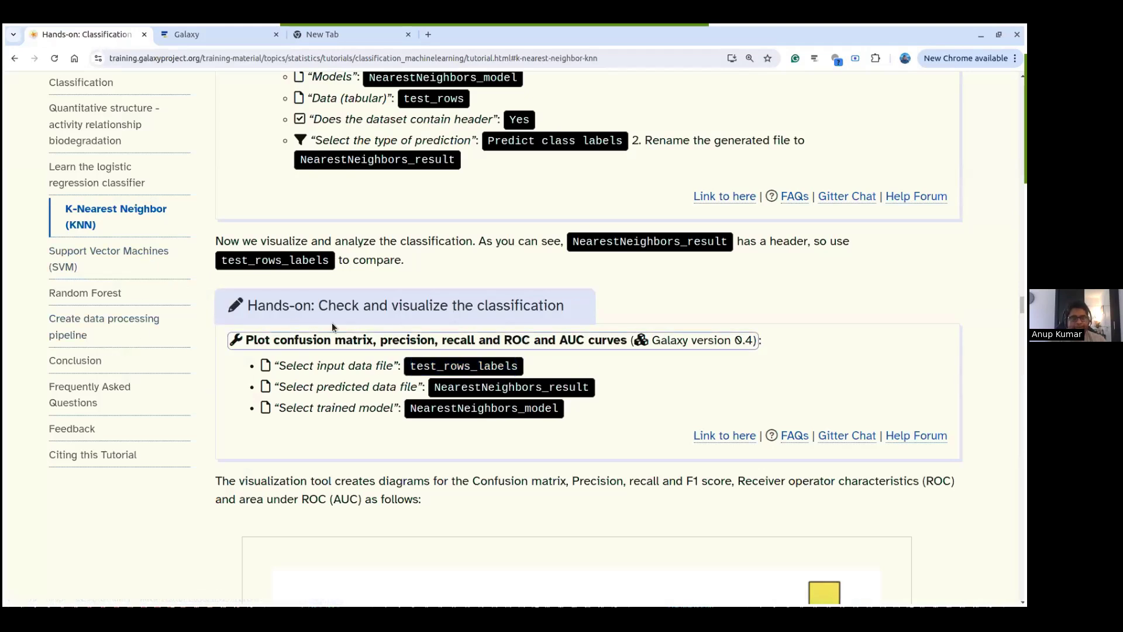
double_click(470, 369)
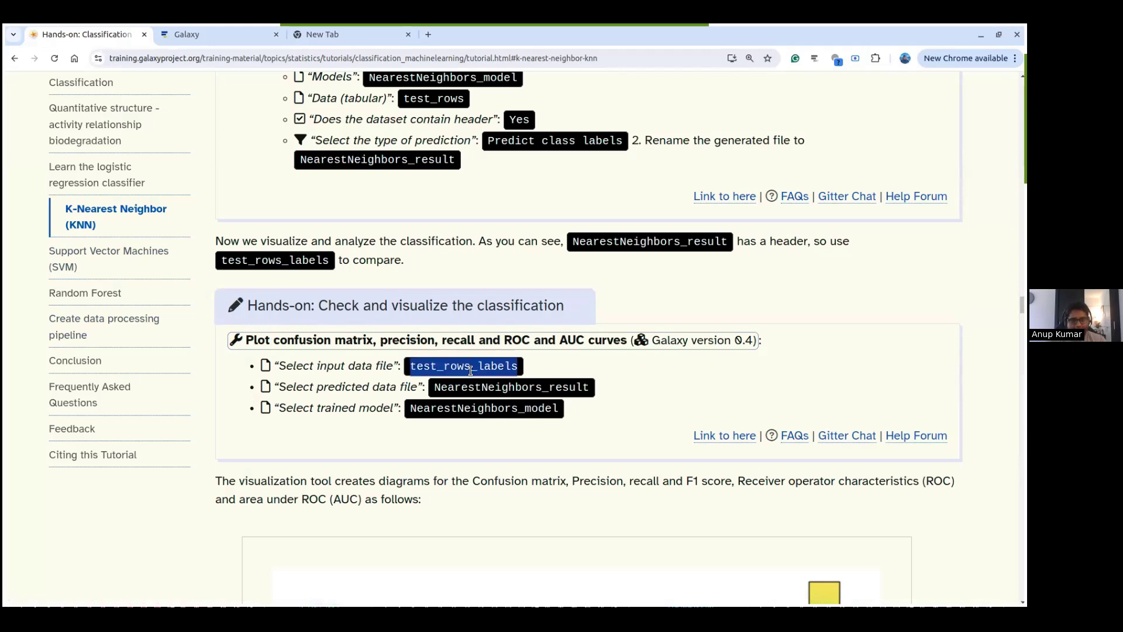
click(381, 391)
double_click(460, 362)
click(606, 366)
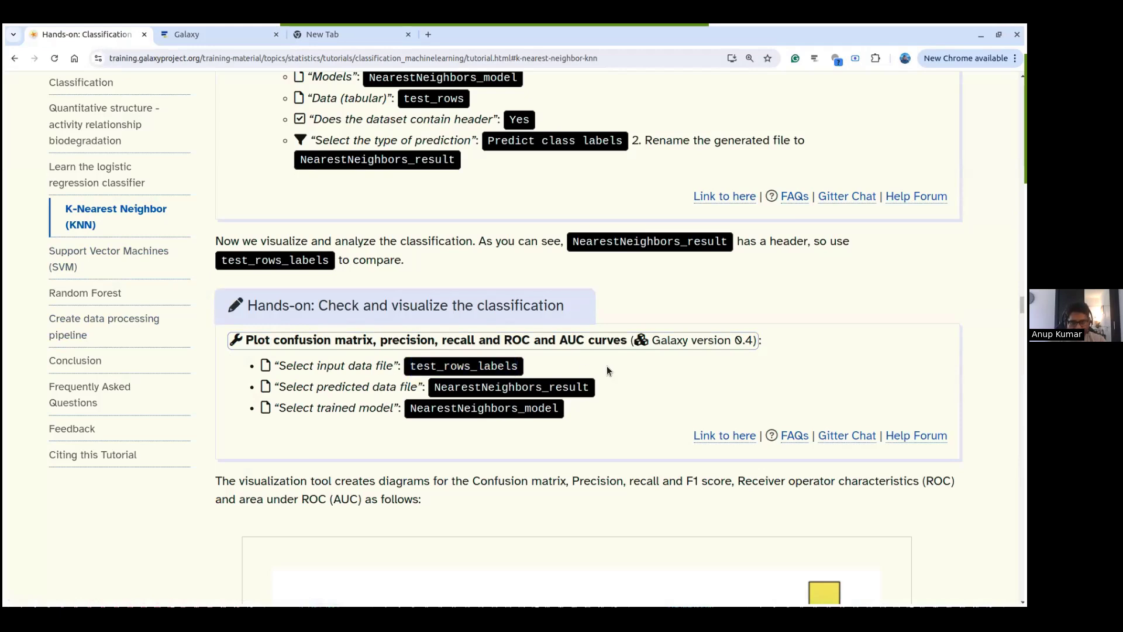
double_click(495, 367)
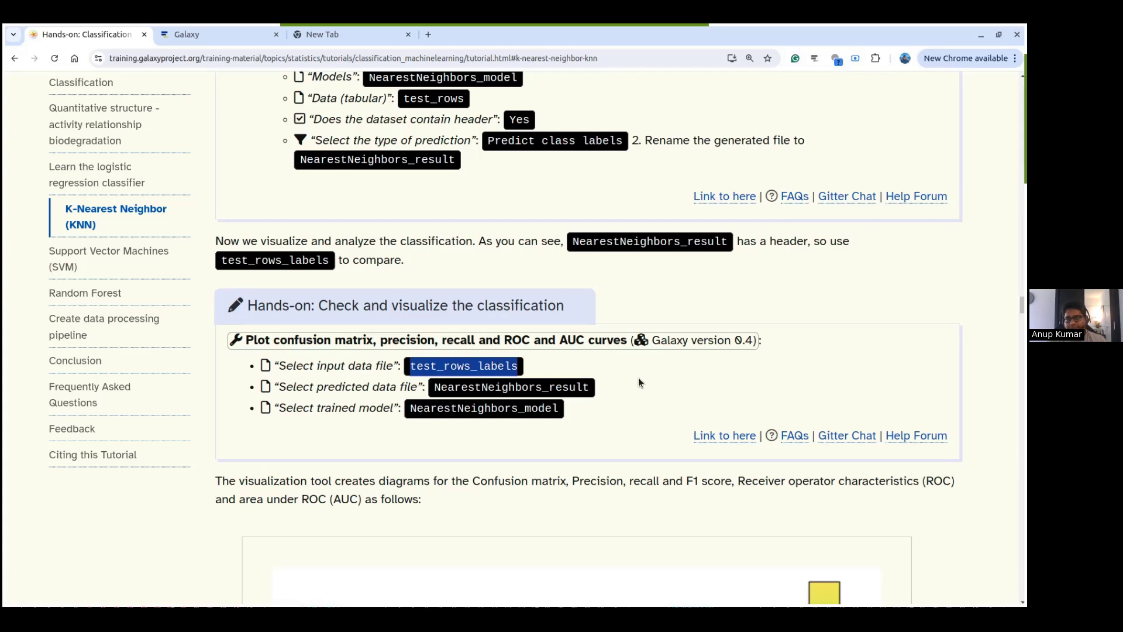
click(649, 377)
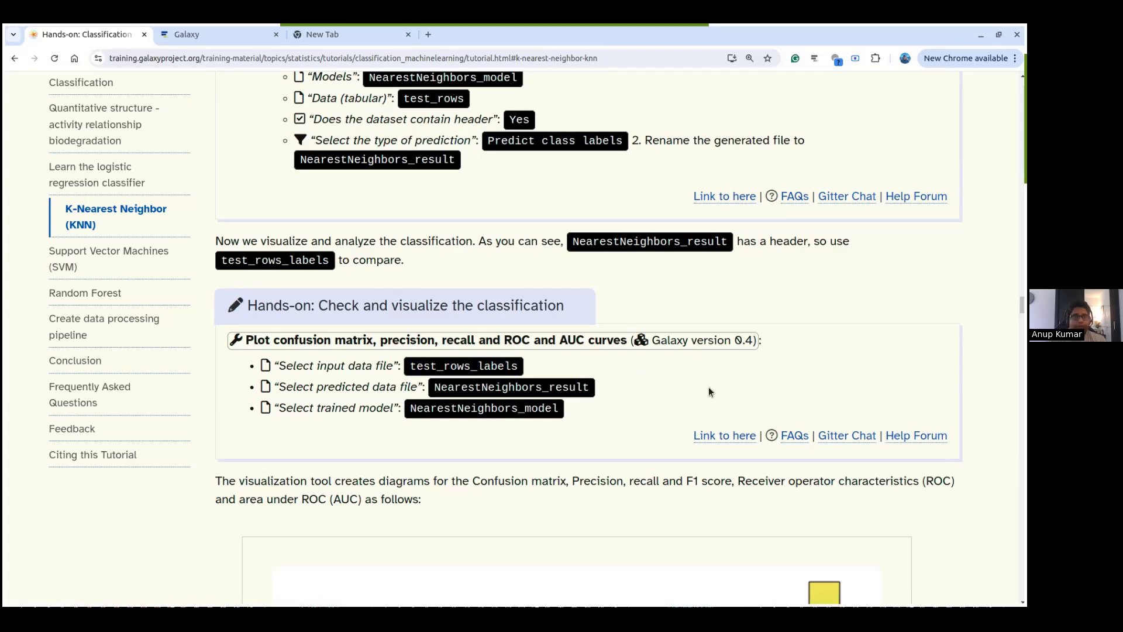
- Go through the tutorial's Create data processing pipeline section to the Hyperparameter search instructions
click(150, 319)
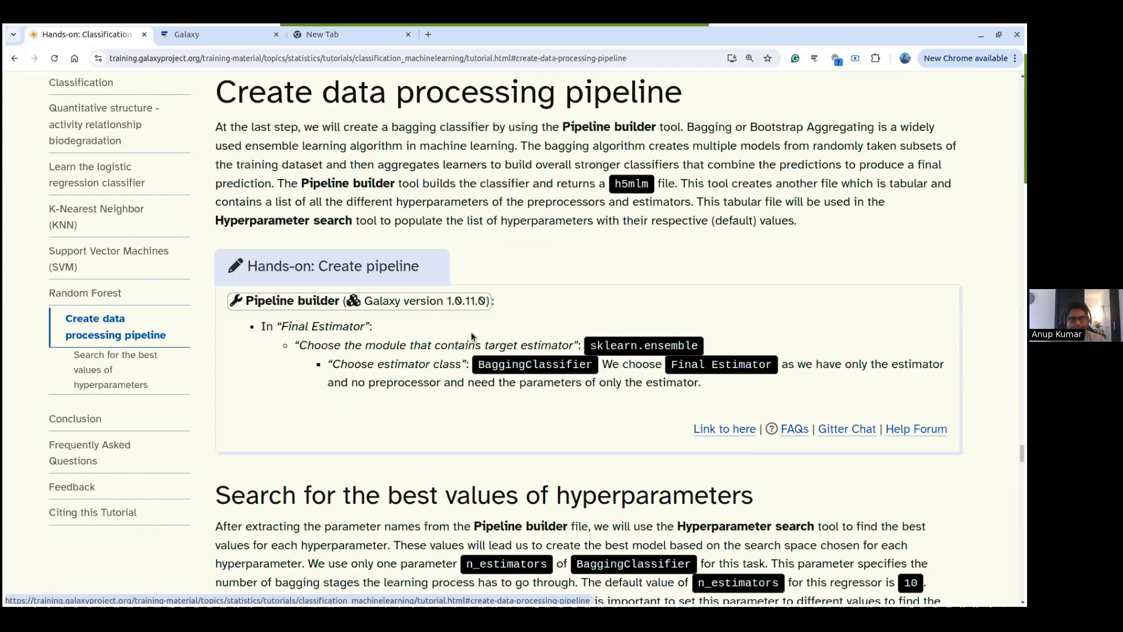
scroll(620, 442, down, 3)
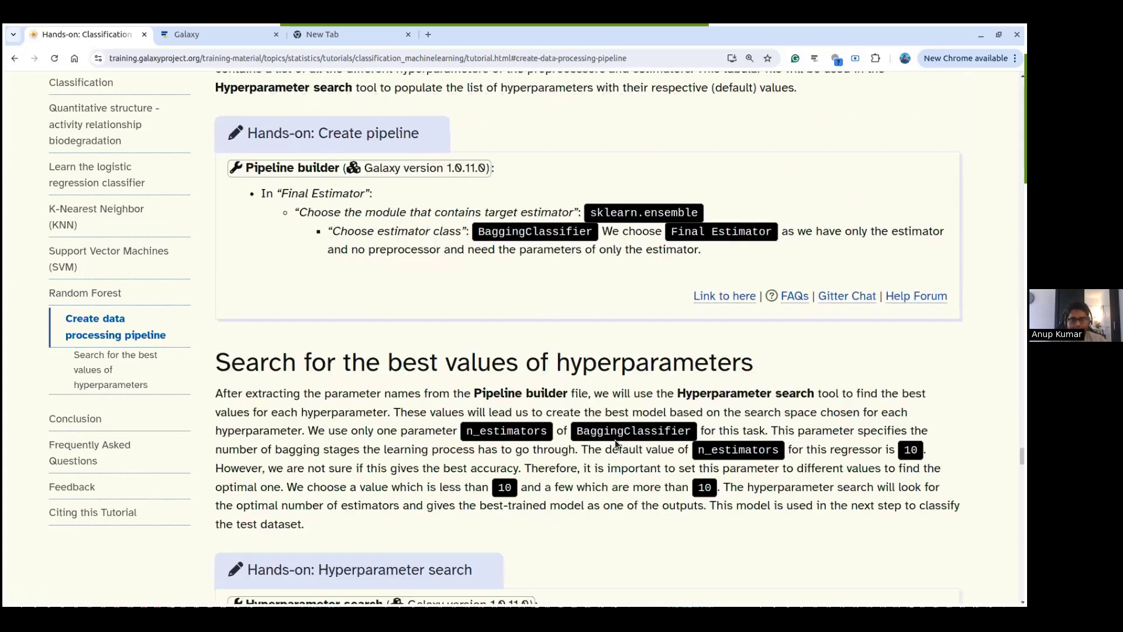
click(159, 373)
scroll(650, 370, down, 2)
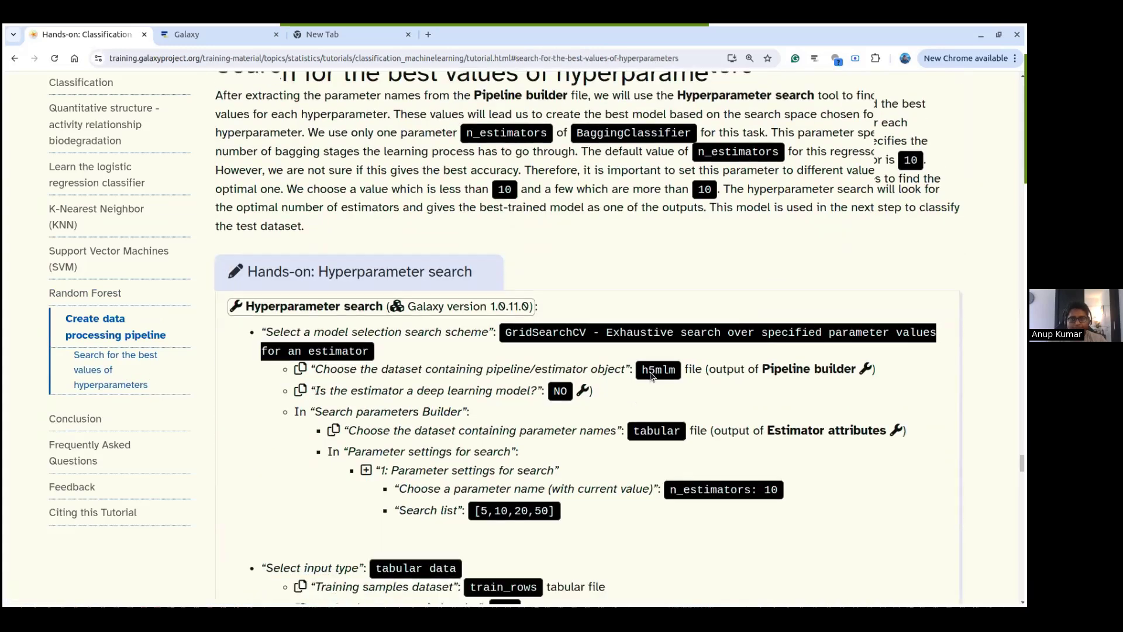
scroll(638, 446, down, 1)
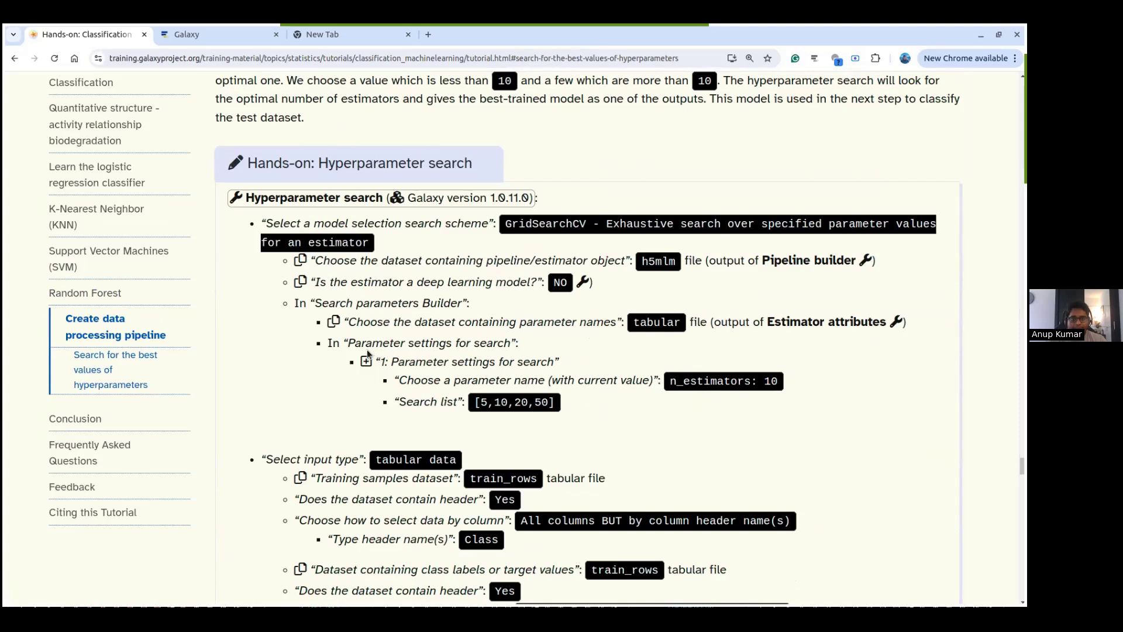
- Review the tutorial's parameter settings for search, covering the n_estimators parameter name and its search list
drag(361, 342, 493, 343)
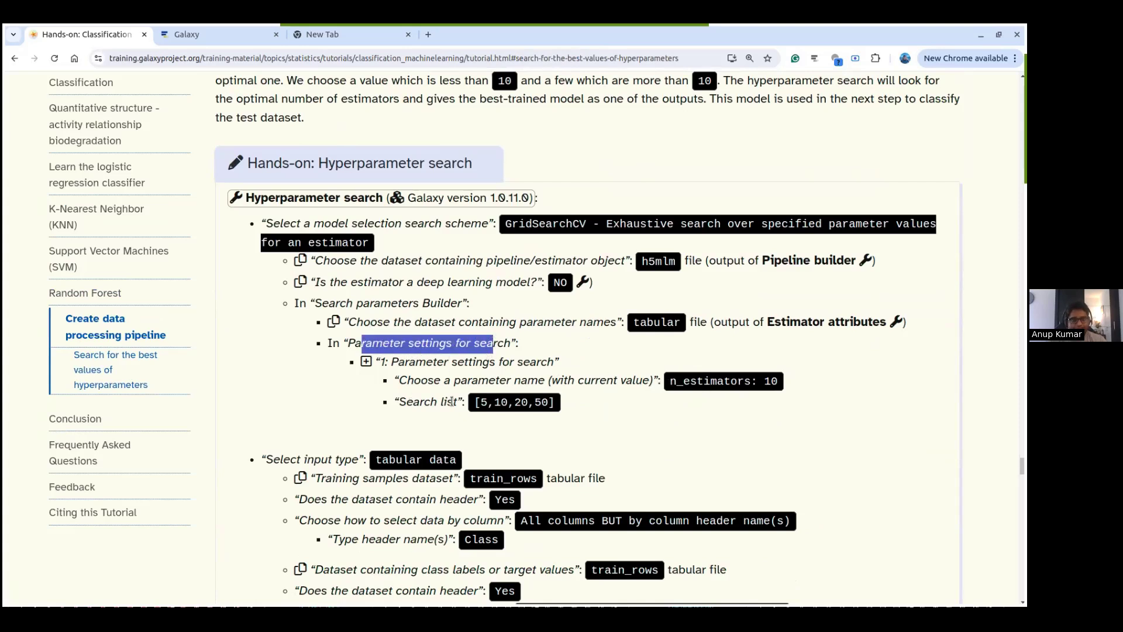
drag(473, 402, 550, 402)
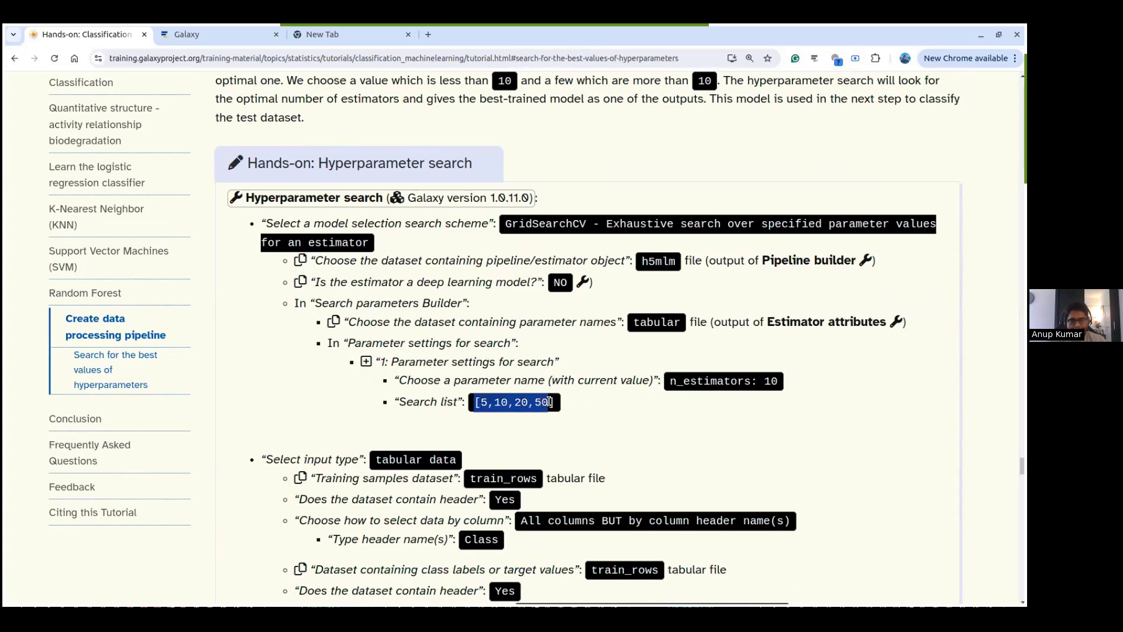
click(606, 418)
double_click(694, 384)
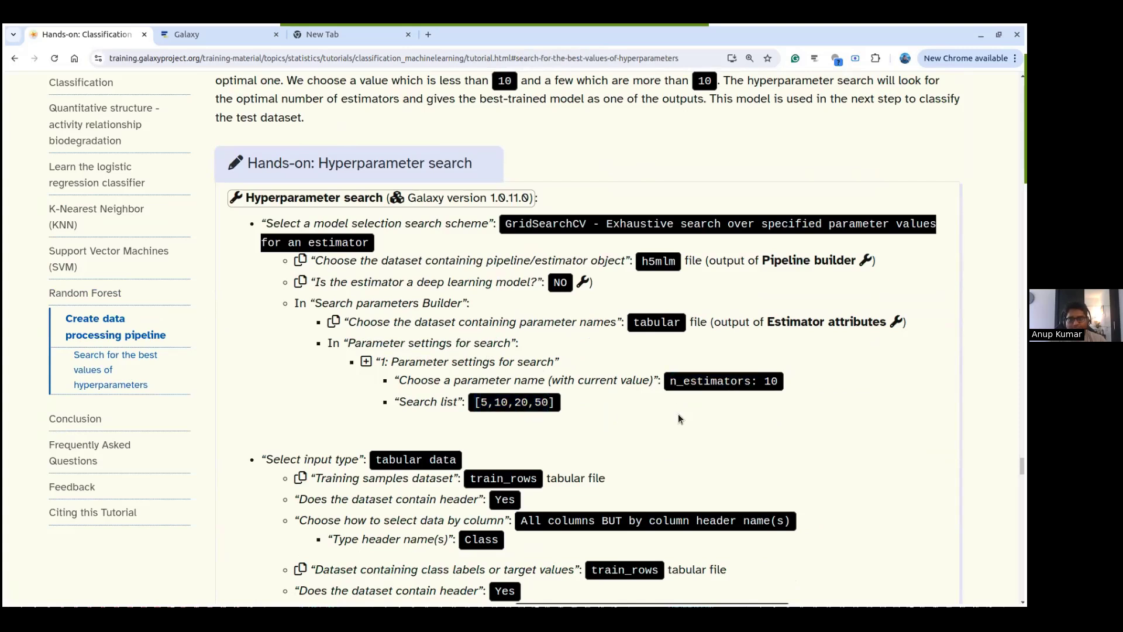
click(687, 410)
double_click(690, 381)
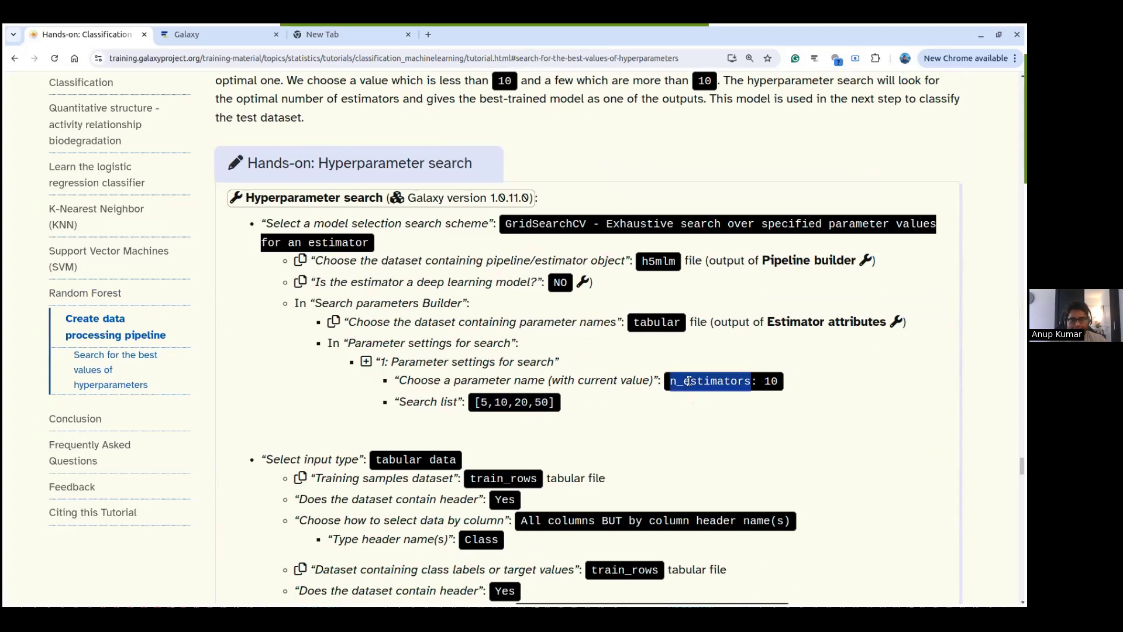
click(669, 434)
drag(474, 402, 553, 403)
click(556, 405)
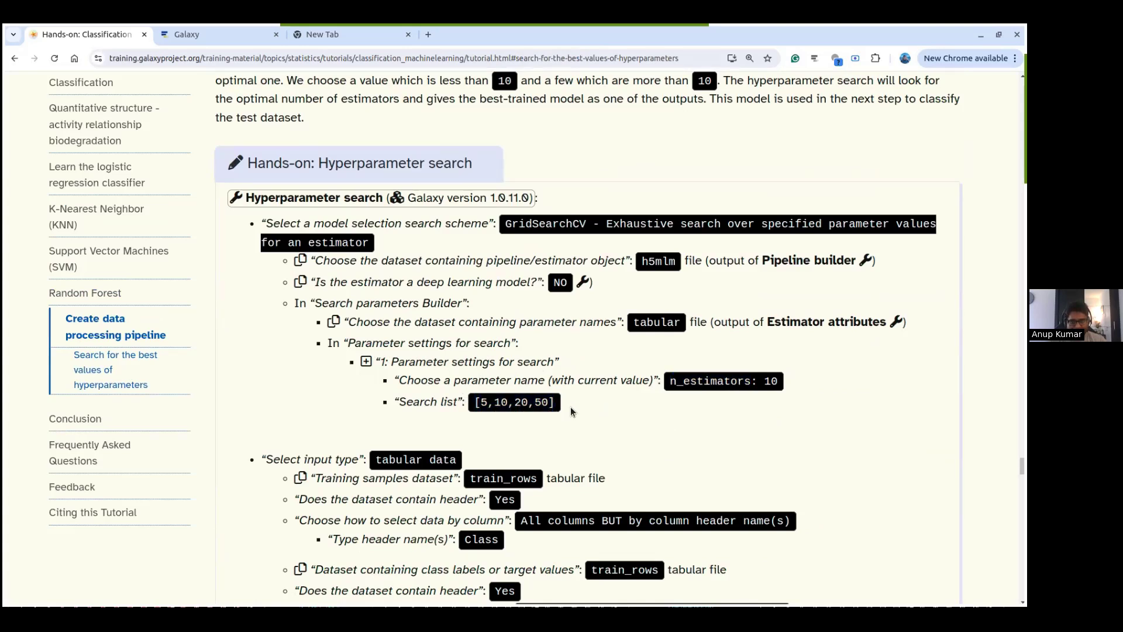
double_click(484, 402)
click(623, 421)
drag(472, 403, 551, 403)
click(606, 409)
- Review the tutorial's Hyperparameter search settings for input type, training samples, class labels, column selection and saving the best estimator
scroll(686, 416, down, 1)
scroll(693, 367, down, 1)
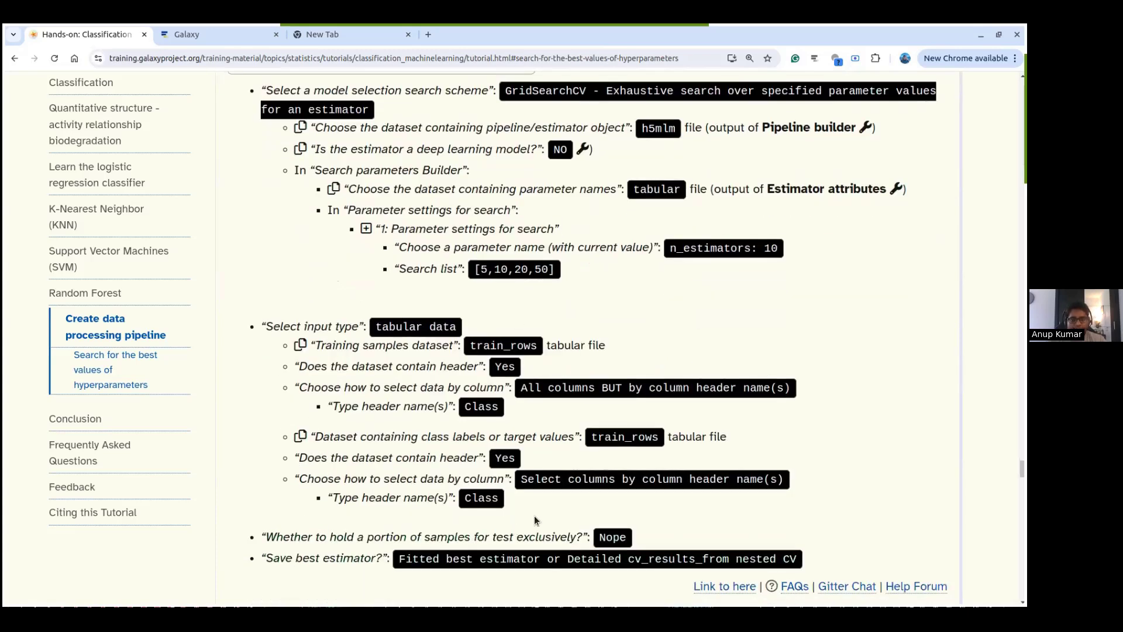
drag(446, 479, 577, 472)
click(662, 417)
scroll(578, 417, down, 1)
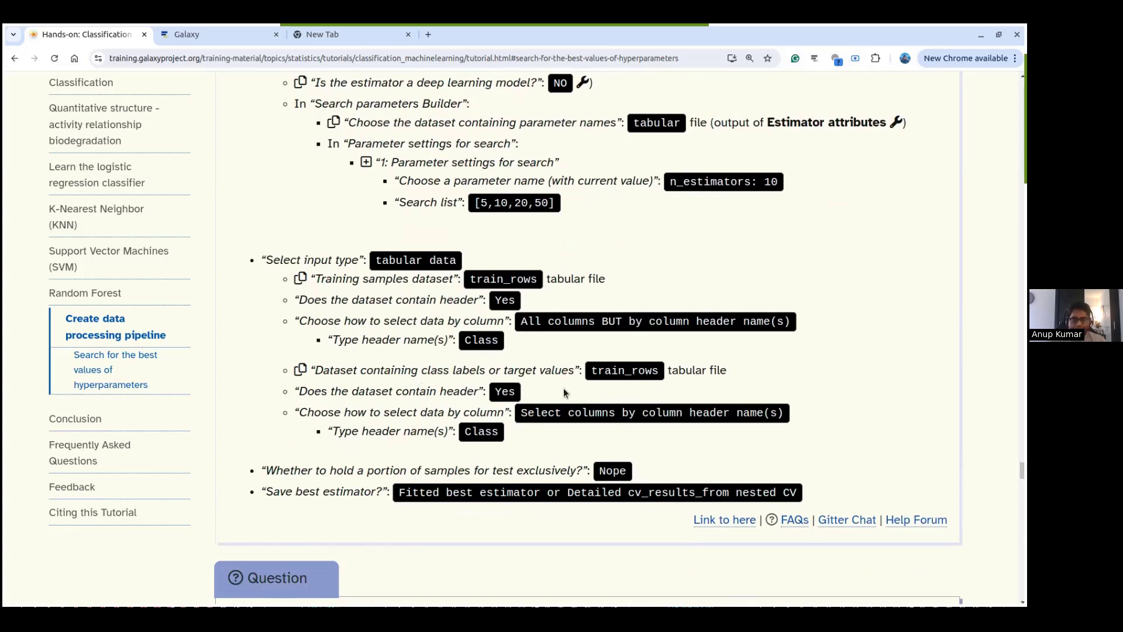
scroll(565, 391, down, 1)
scroll(531, 411, down, 1)
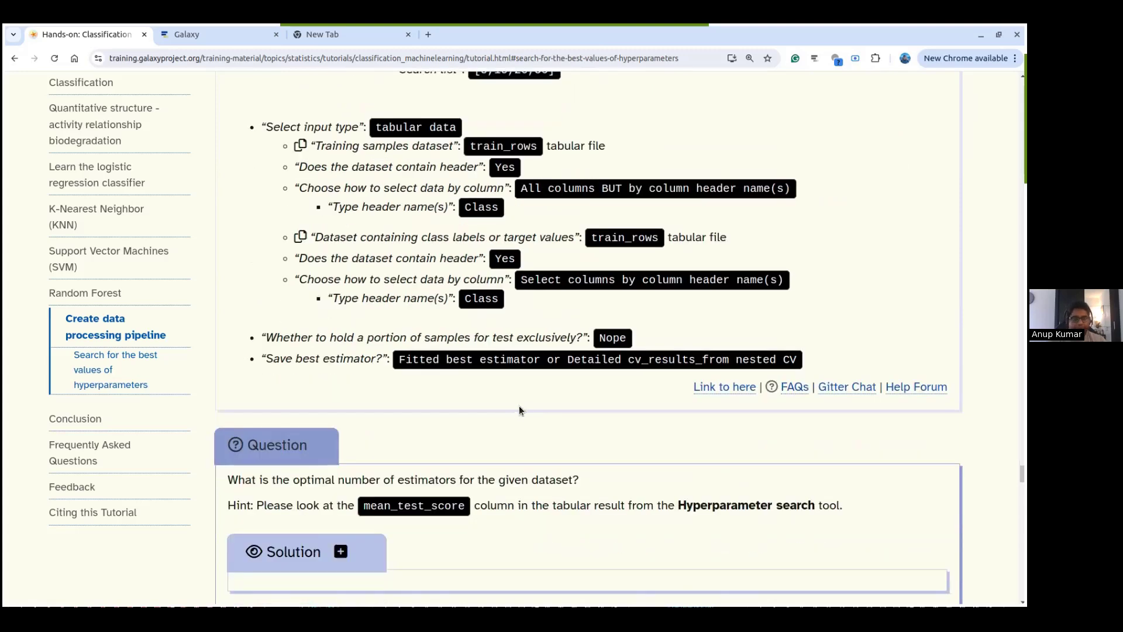
scroll(444, 398, up, 1)
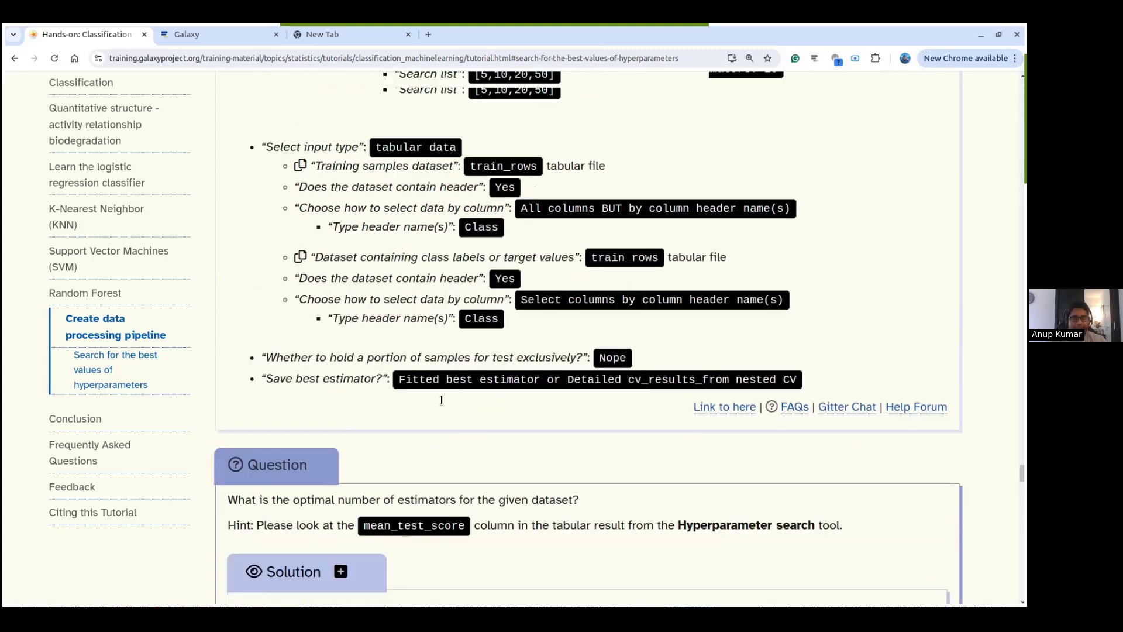
- Copy the Hyperparameter search tool name from the tutorial, find it in Galaxy's tool search and open the Hyperparameter Search tool
scroll(437, 379, up, 4)
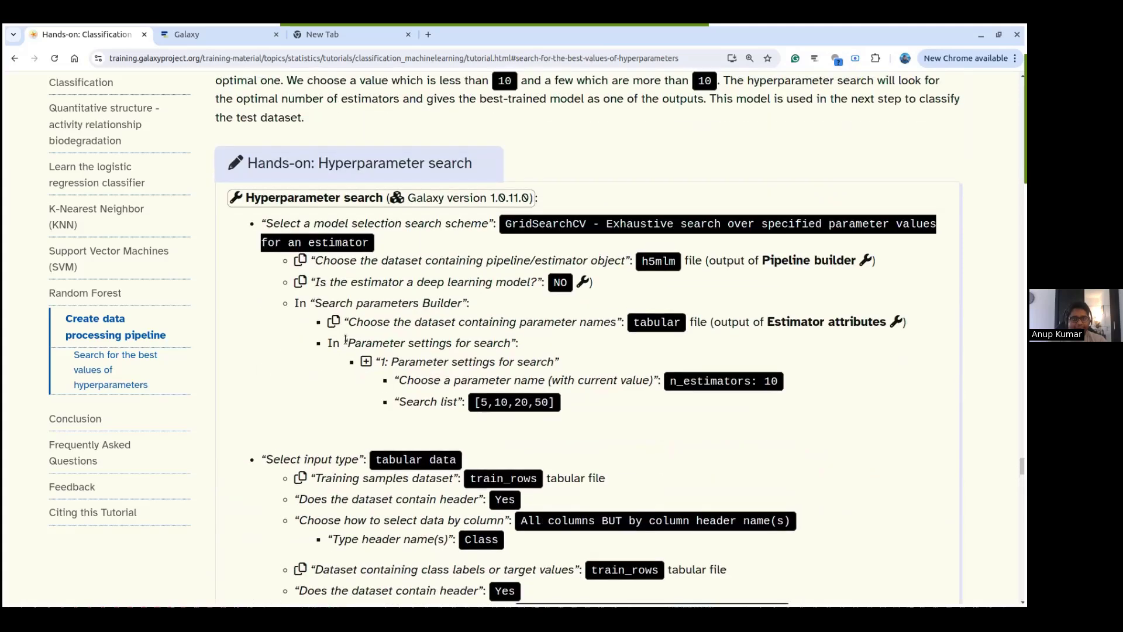
drag(273, 198, 247, 196)
key(ctrl+c)
click(190, 33)
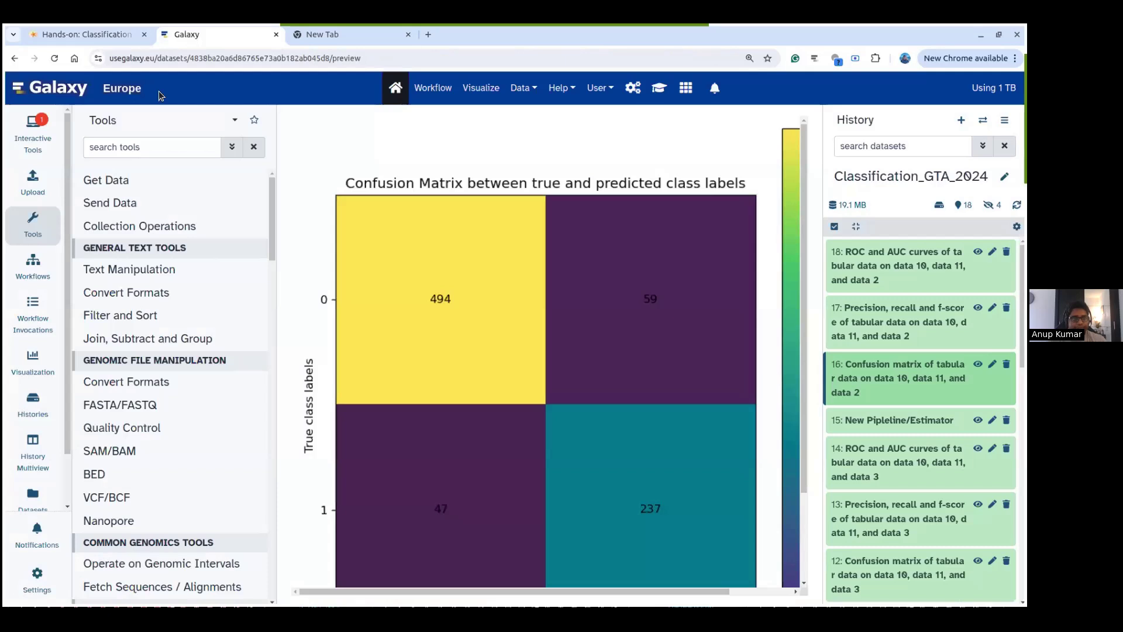
click(164, 148)
key(ctrl+v)
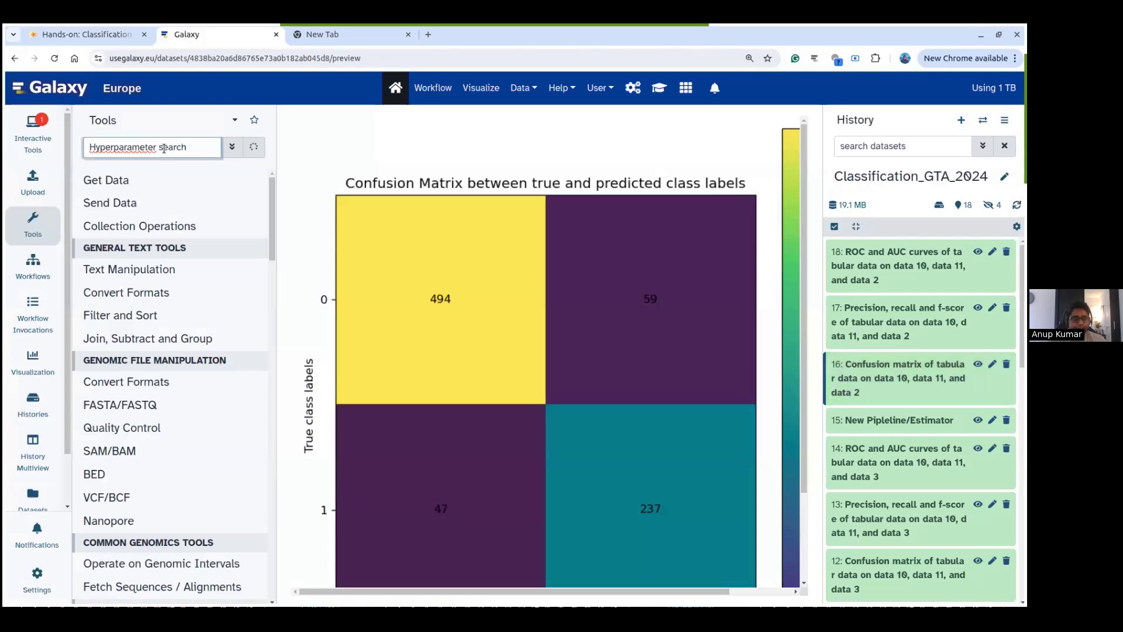
click(167, 202)
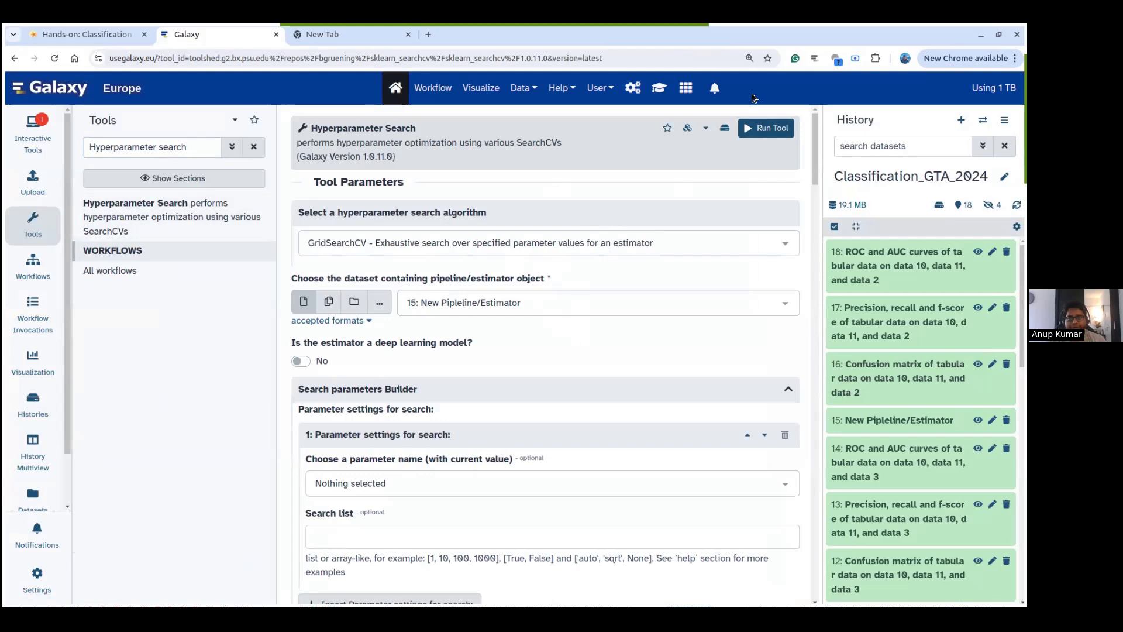
- Enlarge the Galaxy page and compare the pipeline/estimator dataset specified in the tutorial with the Hyperparameter Search form
click(749, 59)
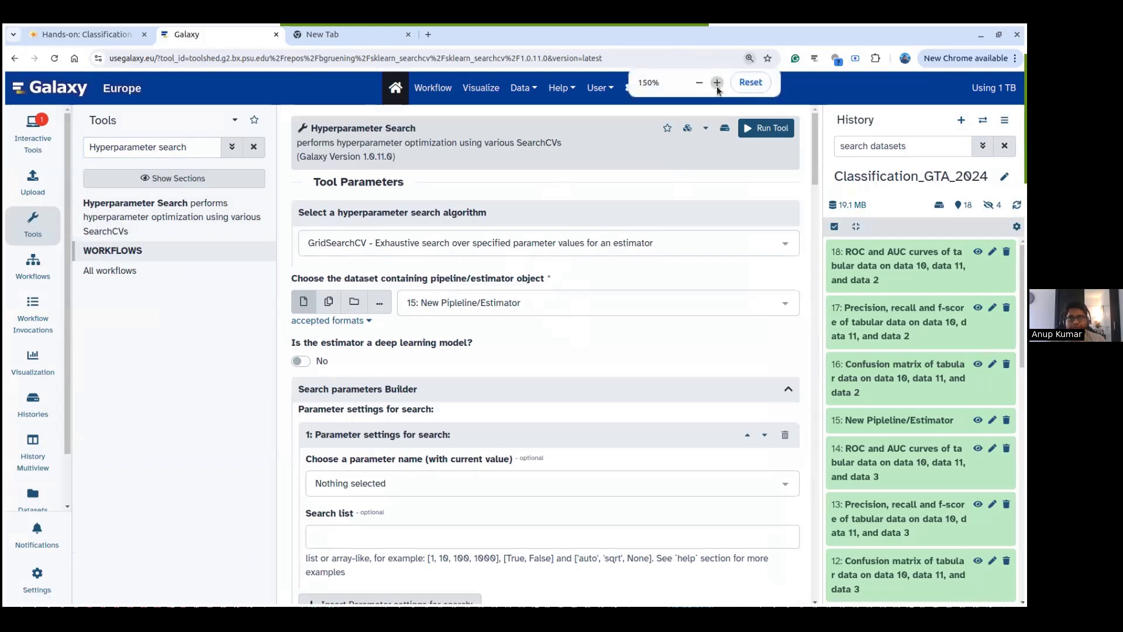
click(716, 82)
drag(332, 340, 177, 337)
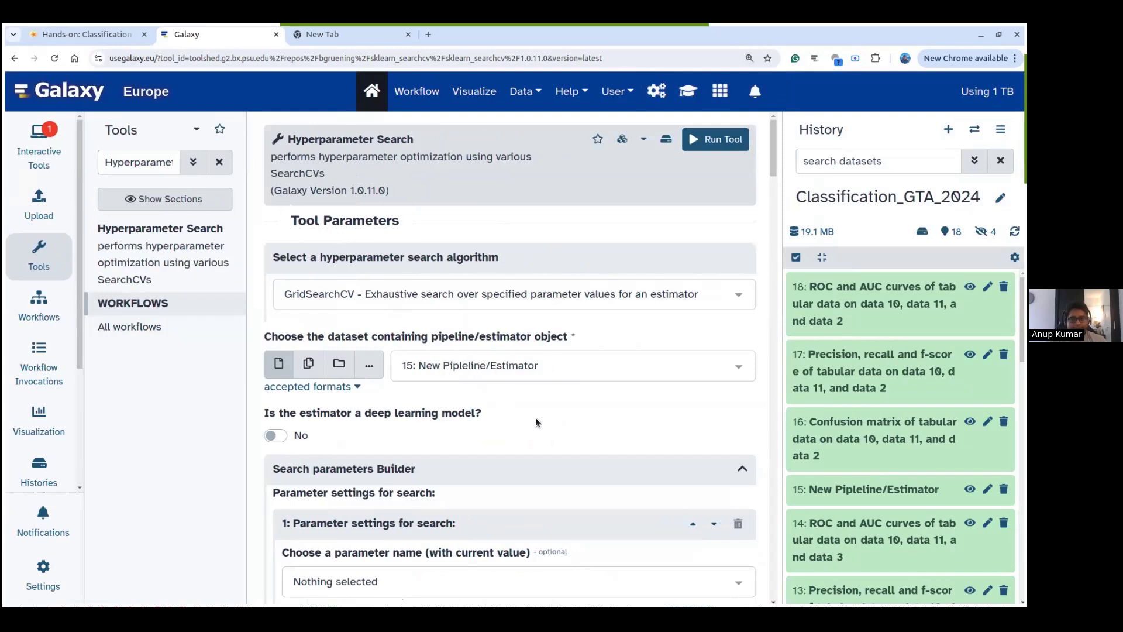
click(87, 34)
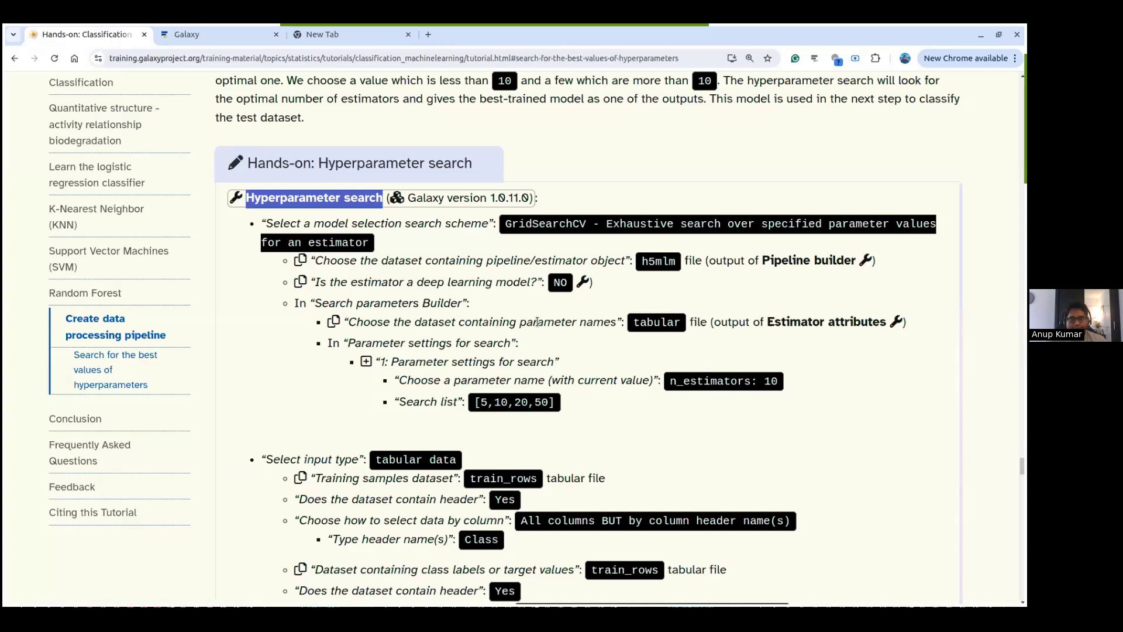
drag(741, 260, 851, 260)
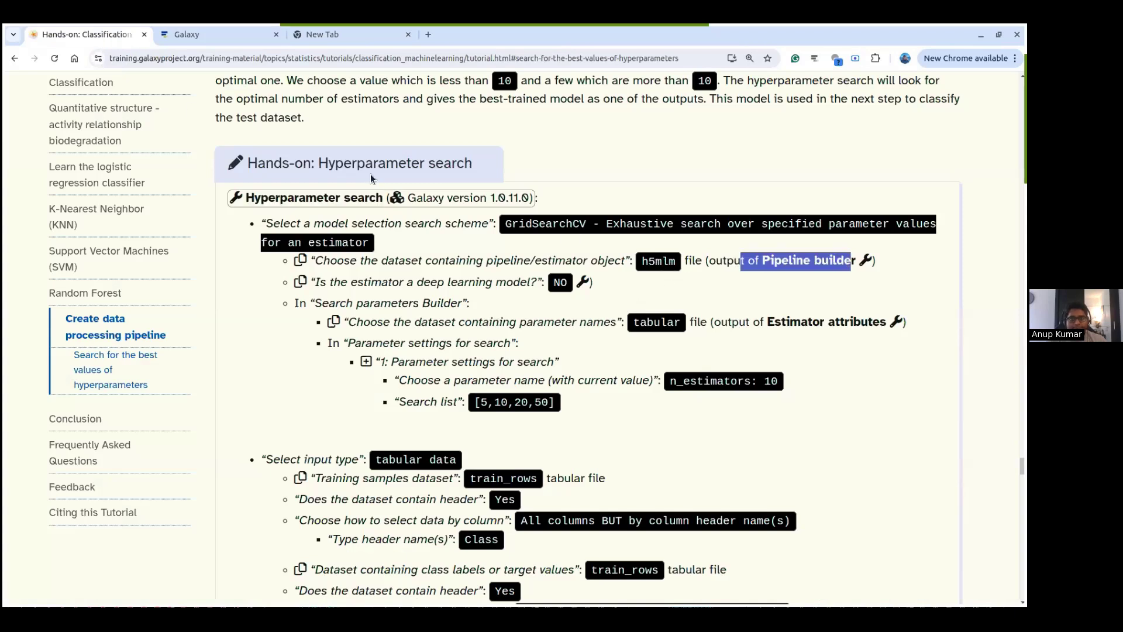
click(188, 38)
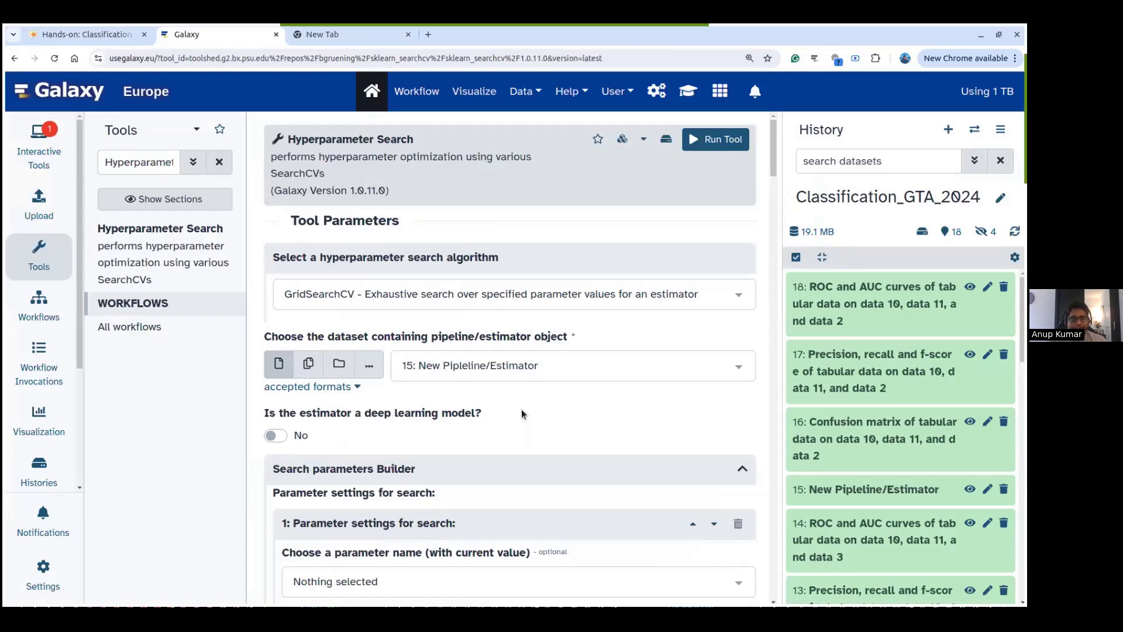
scroll(520, 410, down, 1)
drag(300, 346, 493, 345)
click(494, 345)
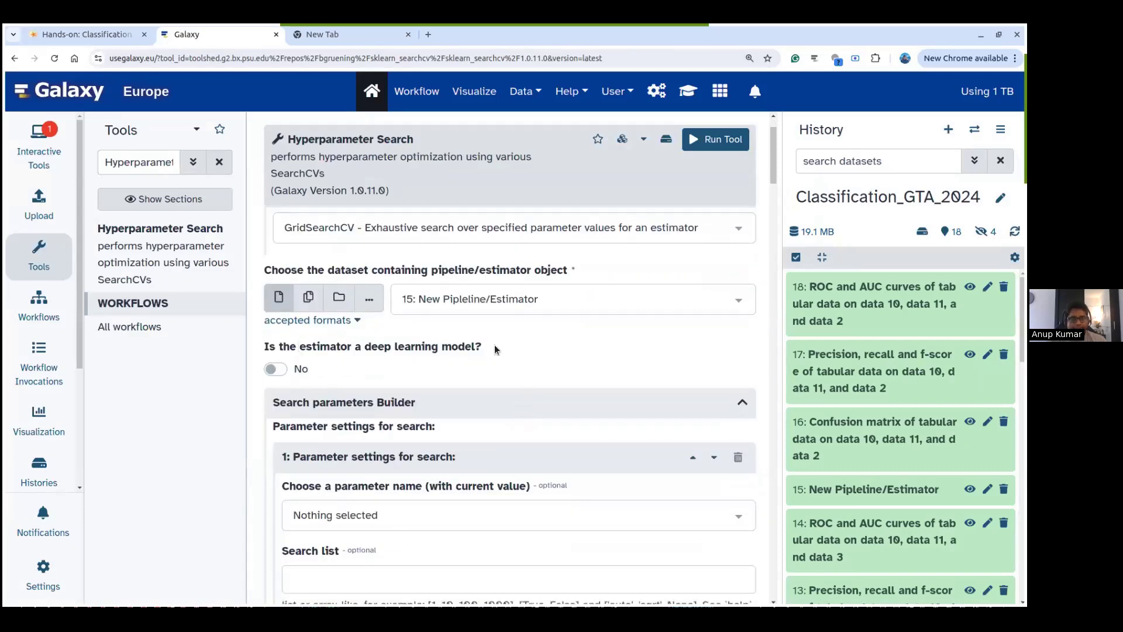
- Check the tutorial's deep learning model setting and leave the matching option in the Galaxy form at No
click(76, 37)
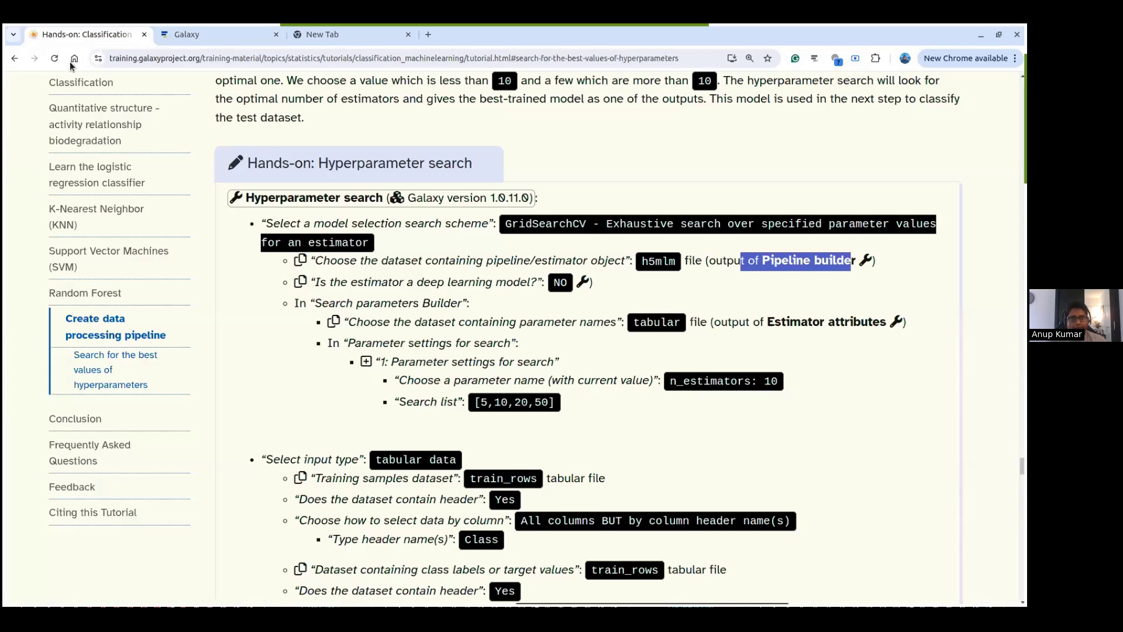
click(186, 29)
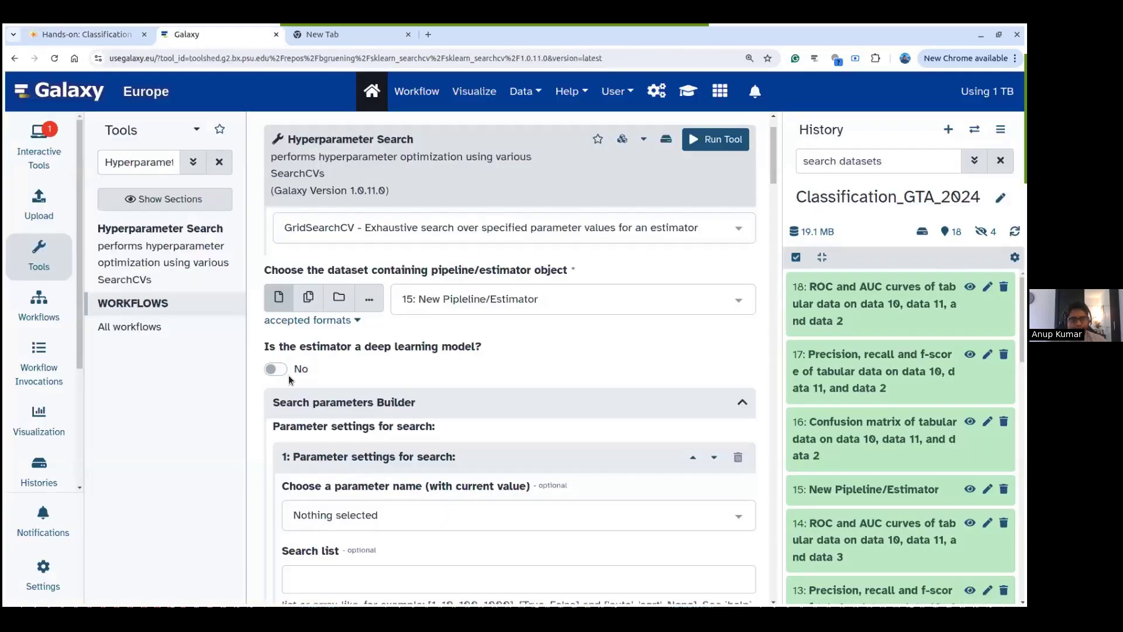
click(279, 371)
click(279, 370)
- Choose n_estimators: 10 as the parameter name in the first parameter settings for search
scroll(588, 343, down, 2)
scroll(564, 327, up, 2)
scroll(483, 450, down, 1)
click(398, 448)
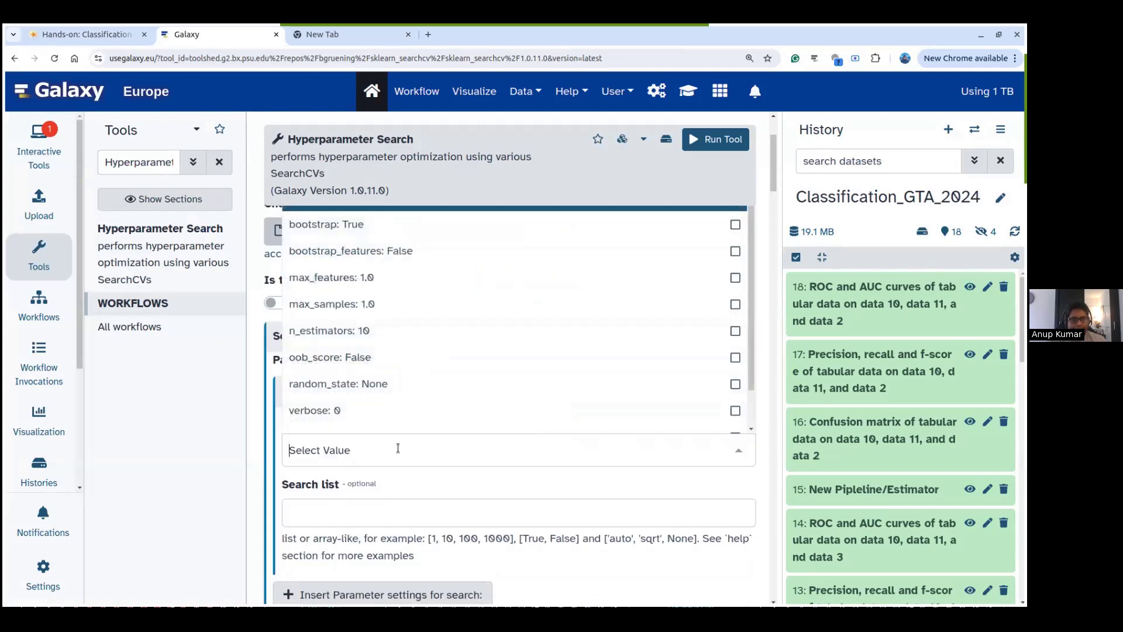
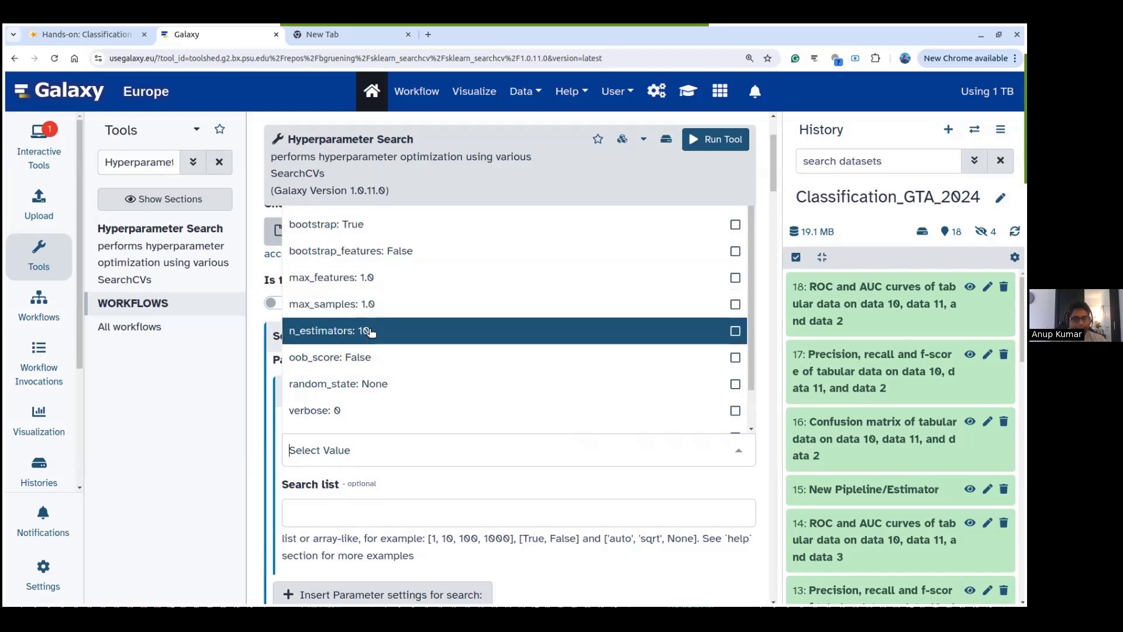
click(316, 331)
scroll(557, 340, down, 1)
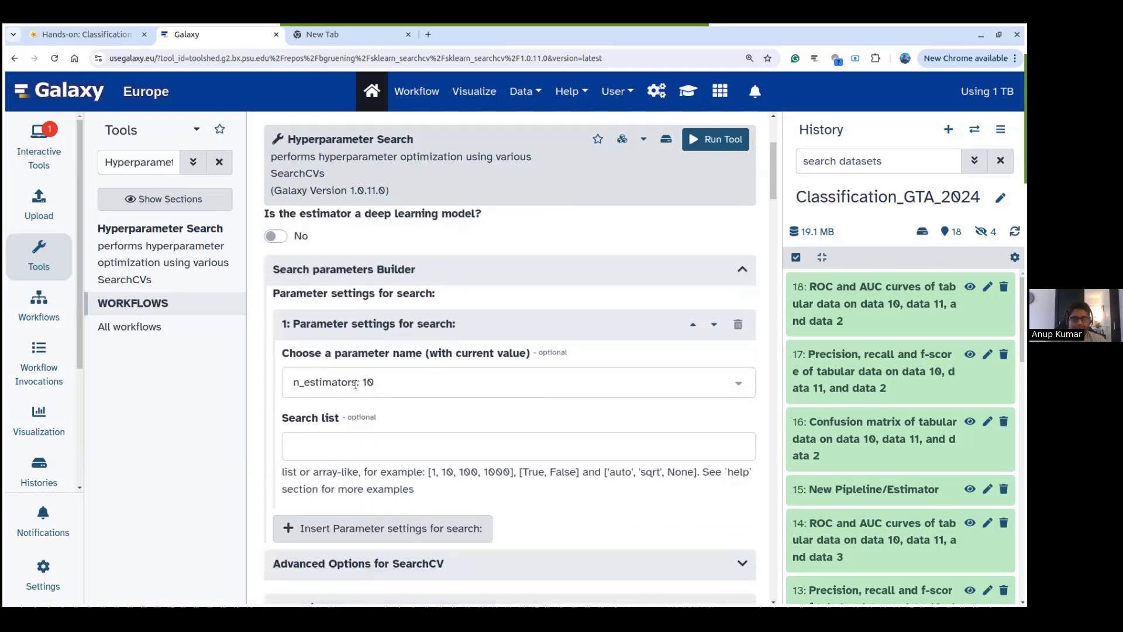
- Copy the search list from the tutorial and set the n_estimators search list to [5,10,20,50]
click(334, 451)
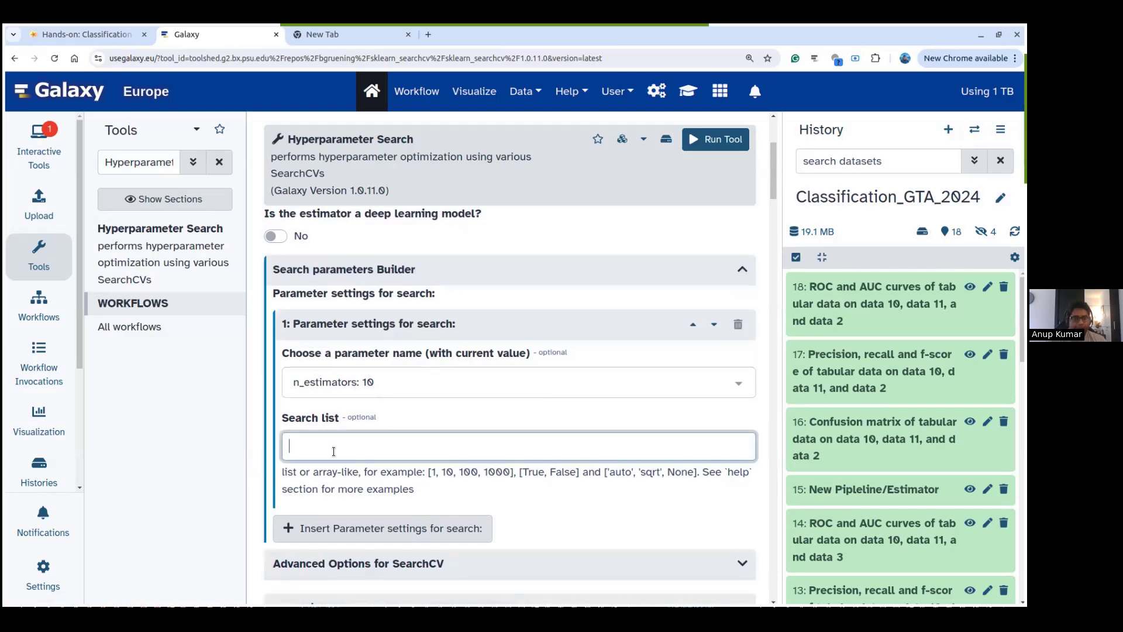
click(82, 34)
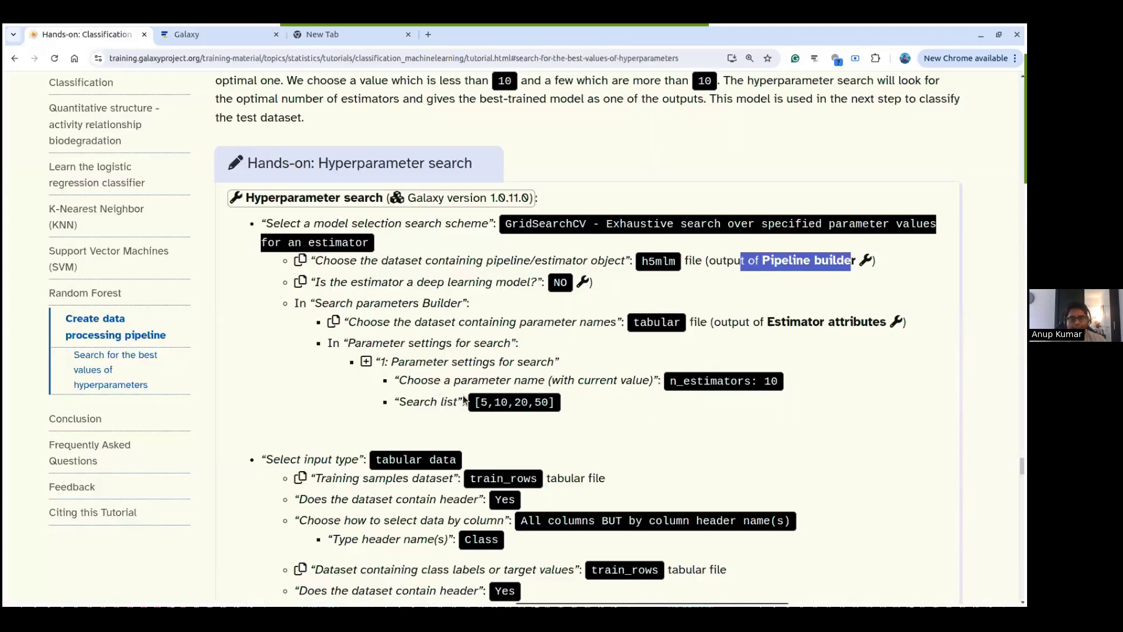
drag(471, 404, 547, 402)
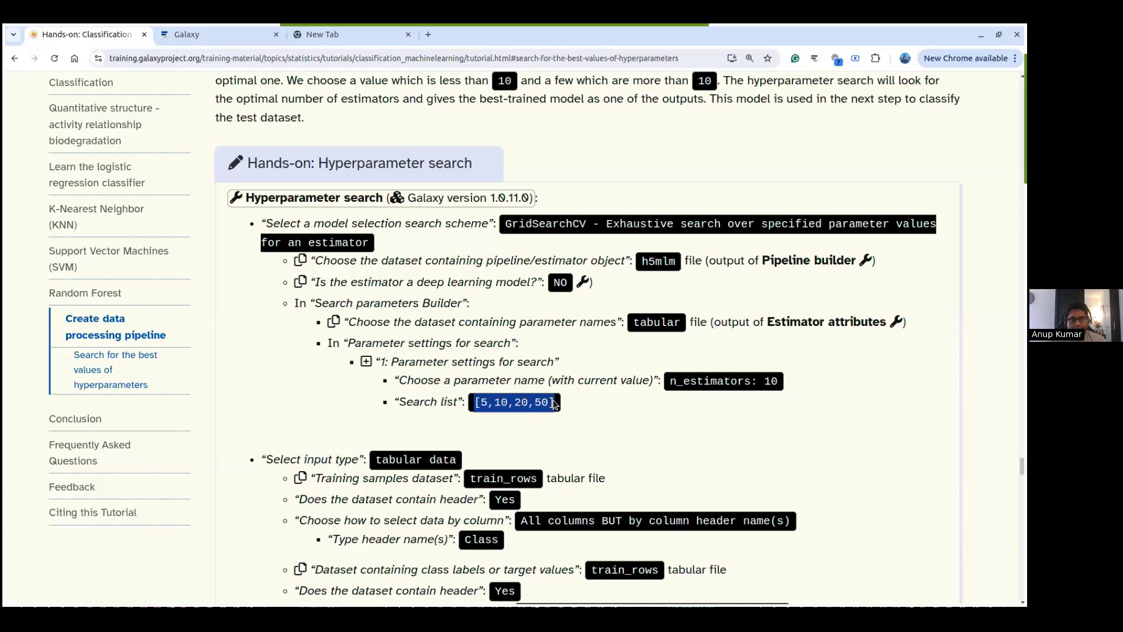
click(233, 34)
text([5,10,20,50])
click(528, 494)
scroll(550, 486, down, 3)
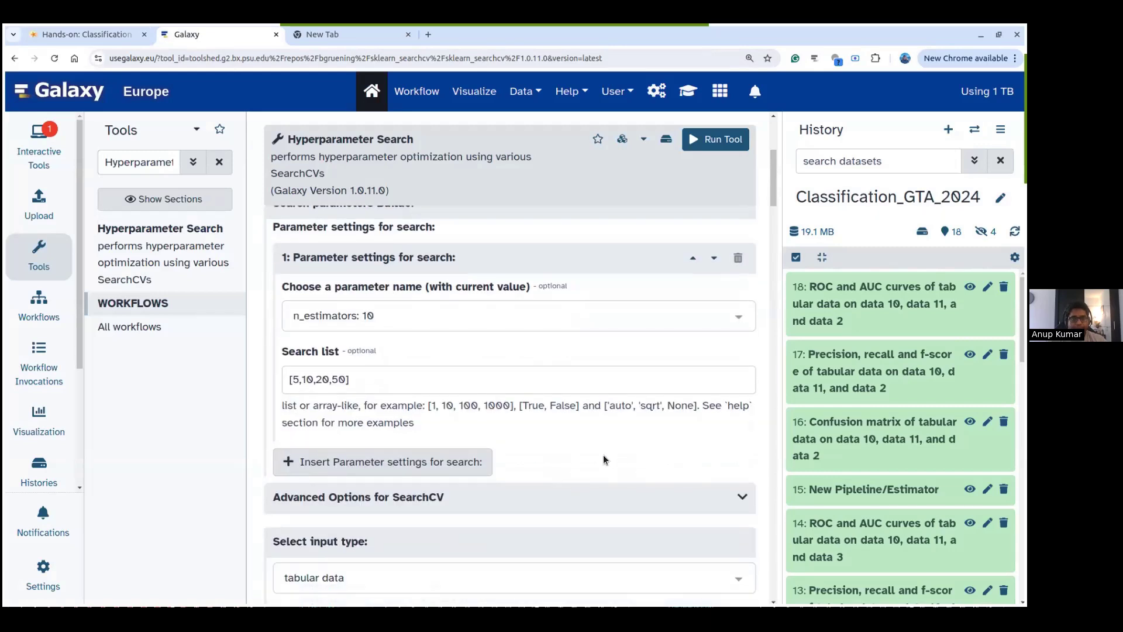
- Following the tutorial's input settings, choose train_rows.csv as the training samples dataset and mark it as containing a header
click(86, 34)
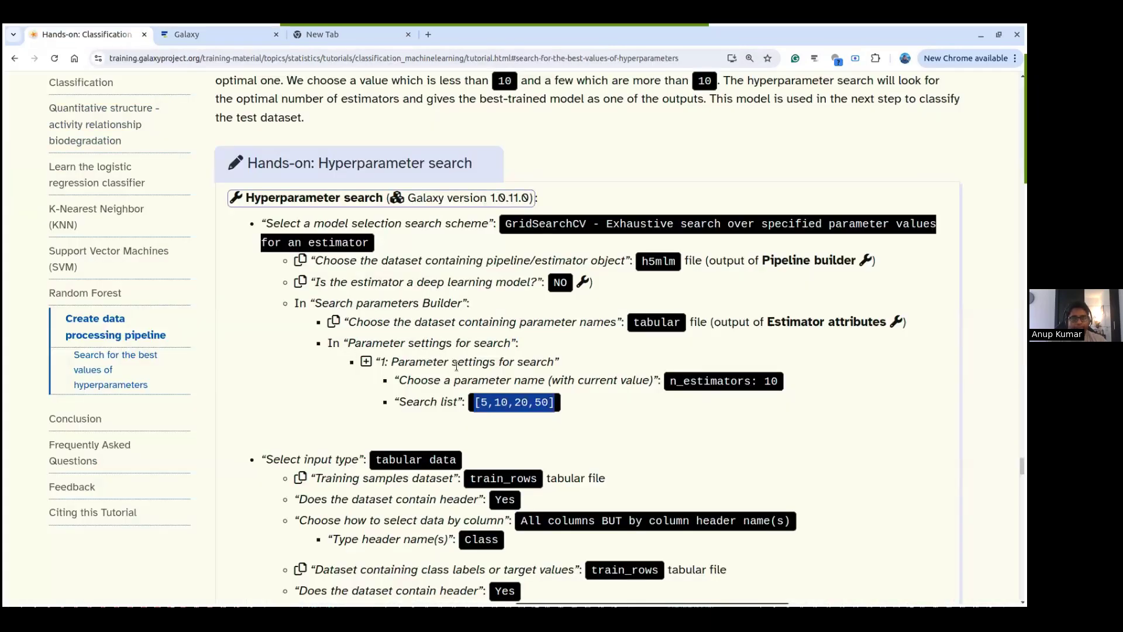
scroll(326, 344, down, 1)
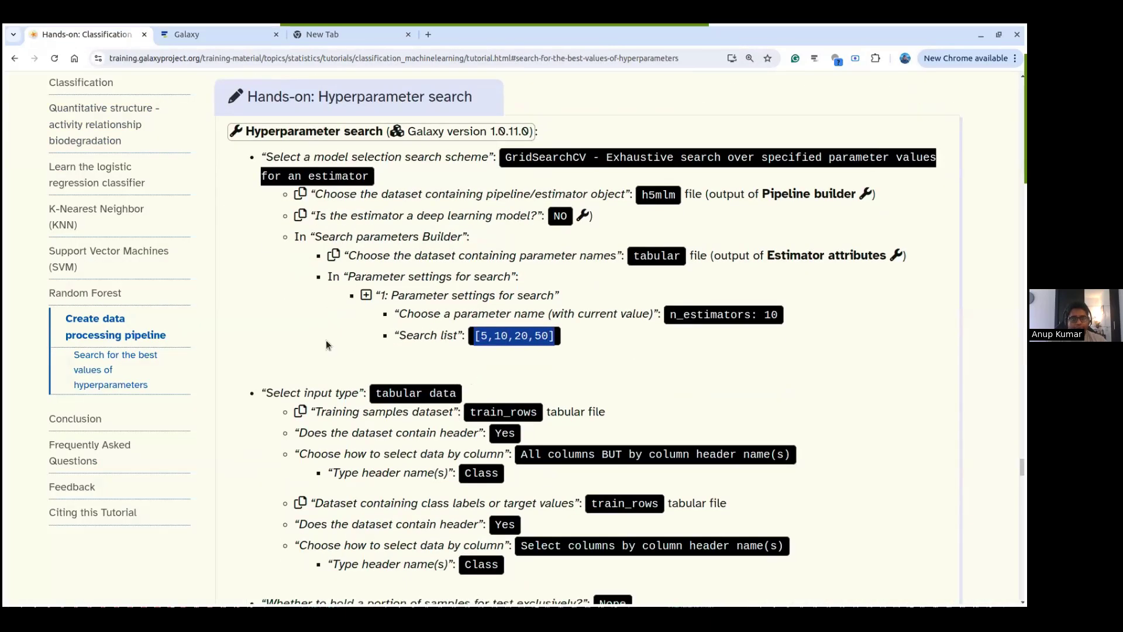
click(191, 30)
scroll(526, 405, down, 1)
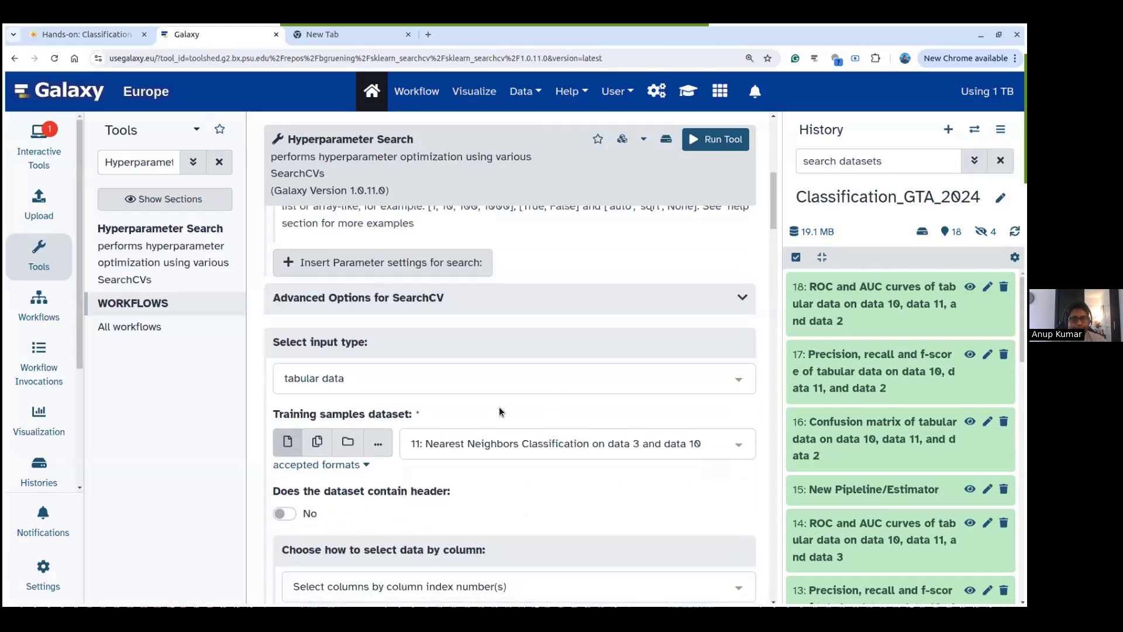
scroll(499, 411, down, 2)
click(441, 312)
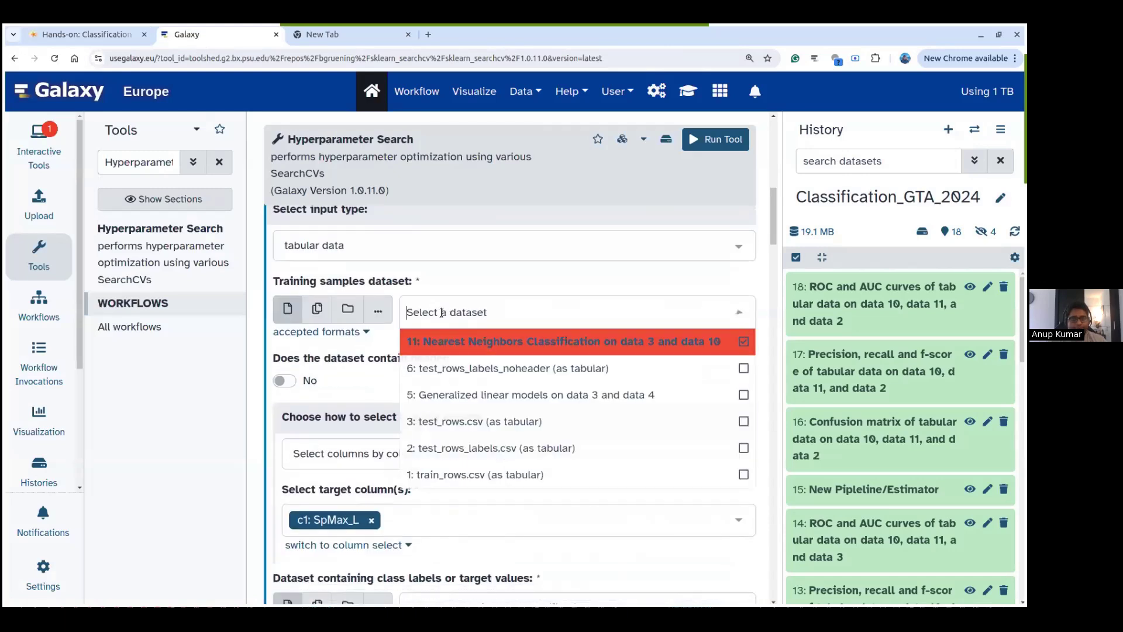
click(458, 476)
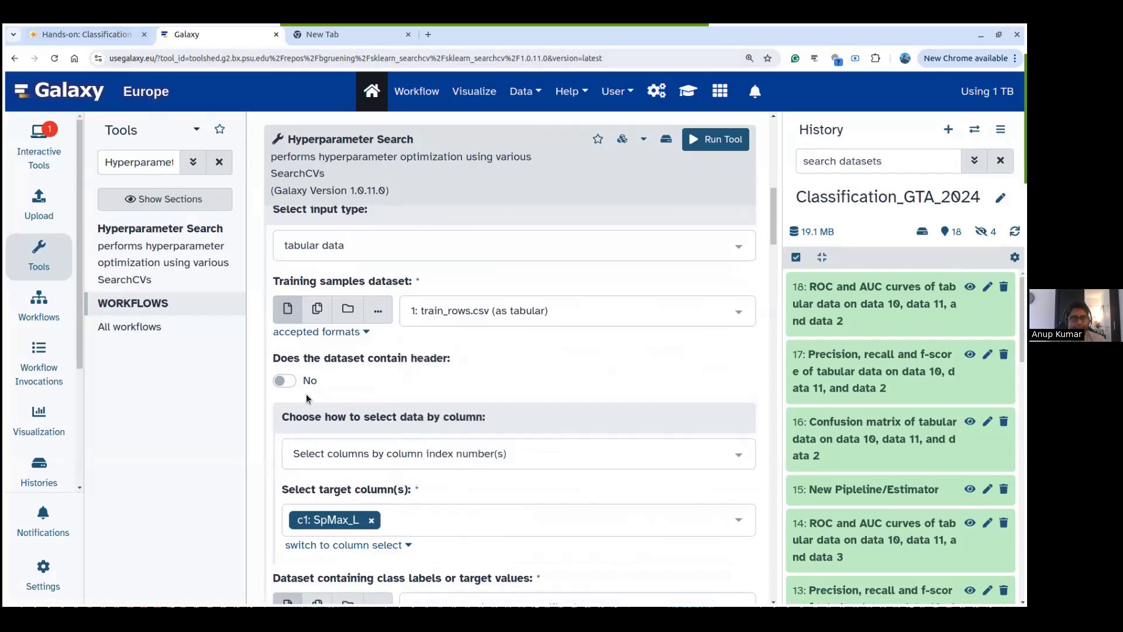
click(284, 381)
- For the training samples, select all columns excluding some by header name and enter Class, copied from the tutorial, as the excluded header
scroll(465, 377, down, 2)
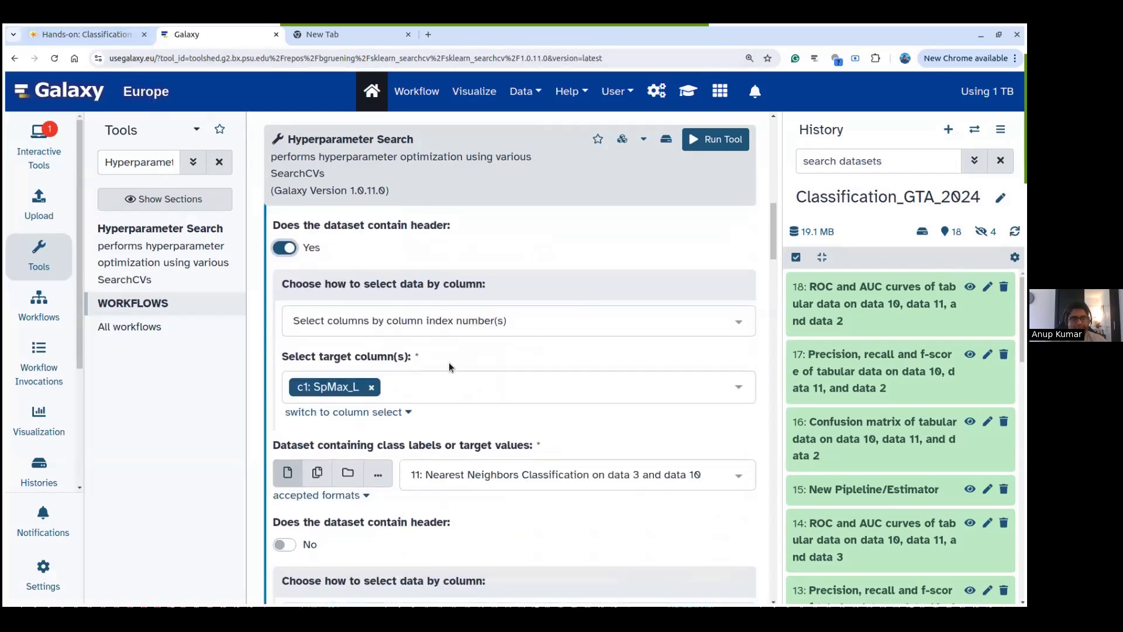
click(437, 324)
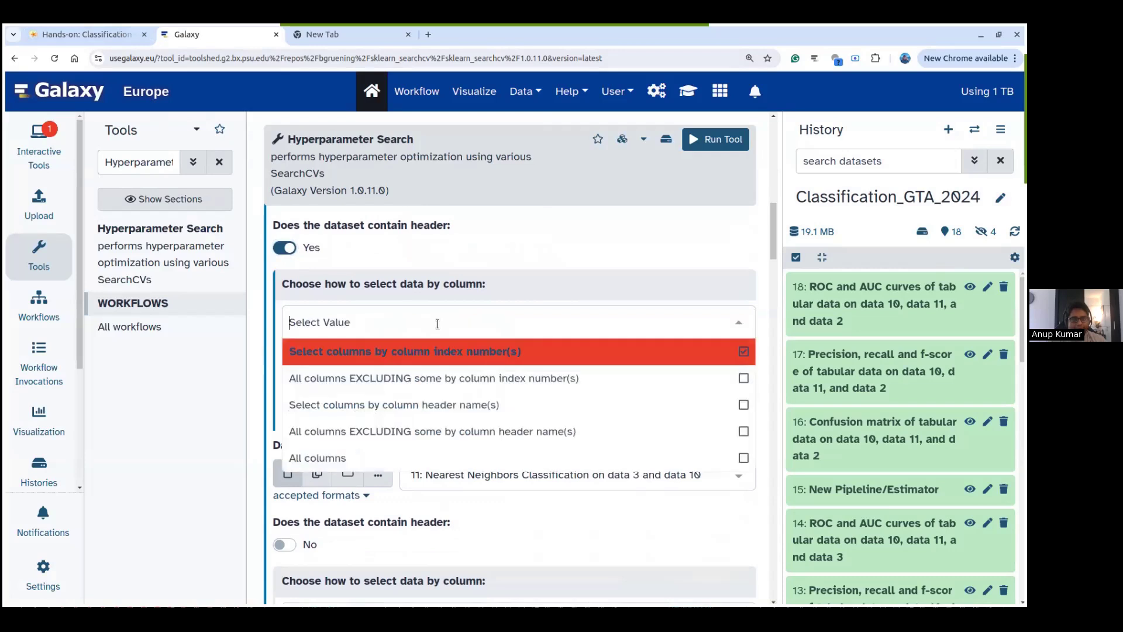
click(418, 429)
click(111, 34)
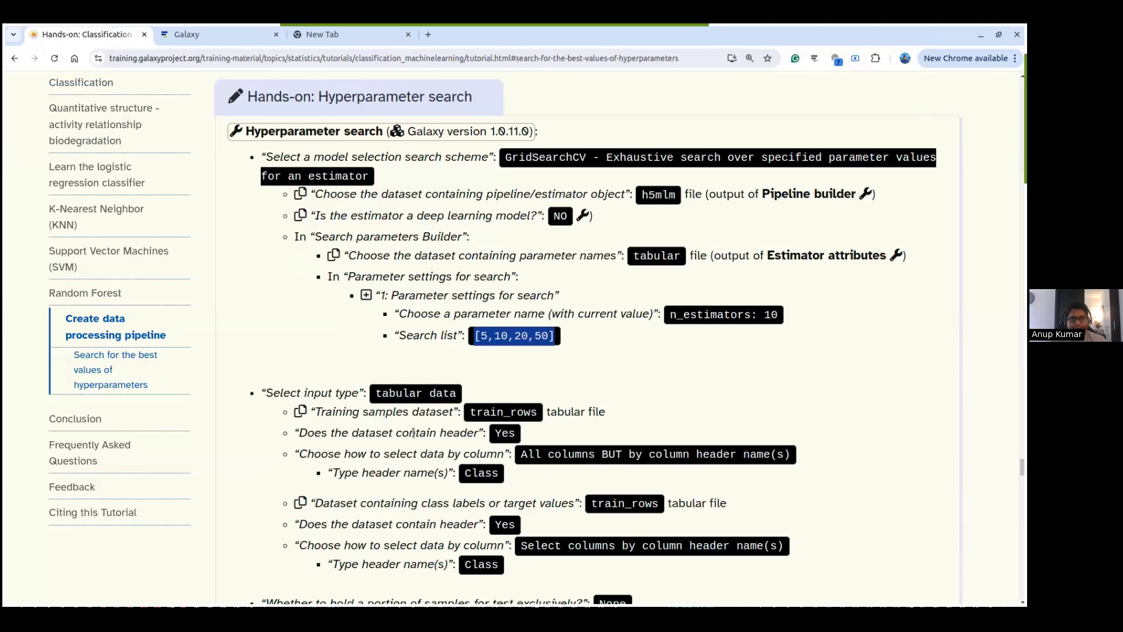
double_click(482, 471)
key(ctrl+c)
click(220, 36)
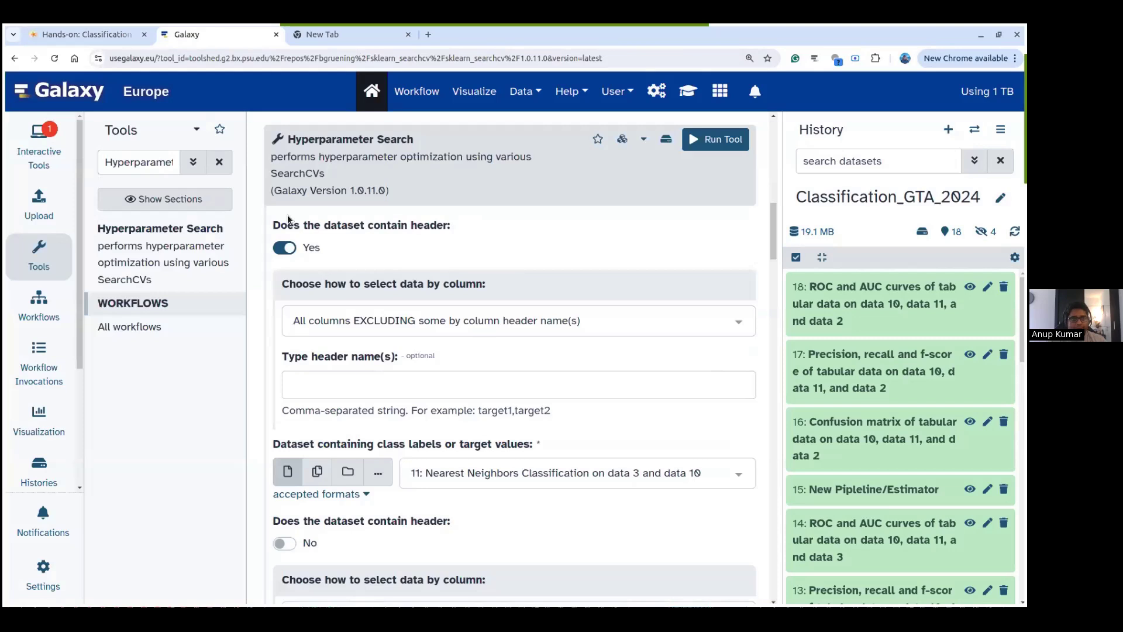
click(314, 395)
key(ctrl+v)
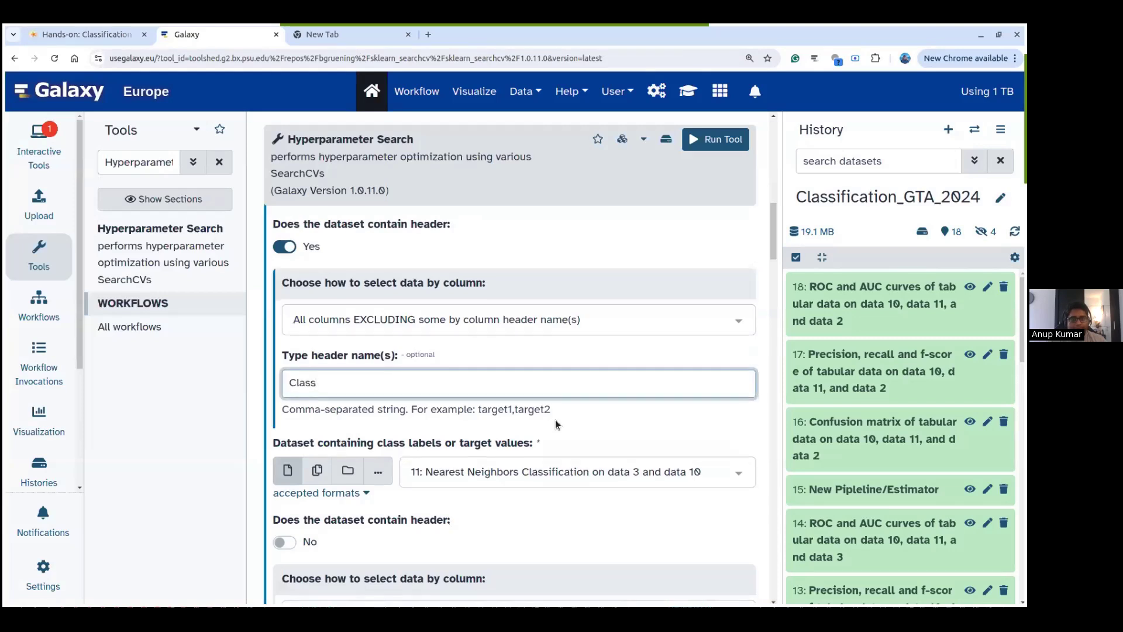
- Recheck the training samples settings and choose train_rows.csv as the dataset containing class labels or target values
scroll(584, 311, down, 2)
scroll(588, 307, up, 1)
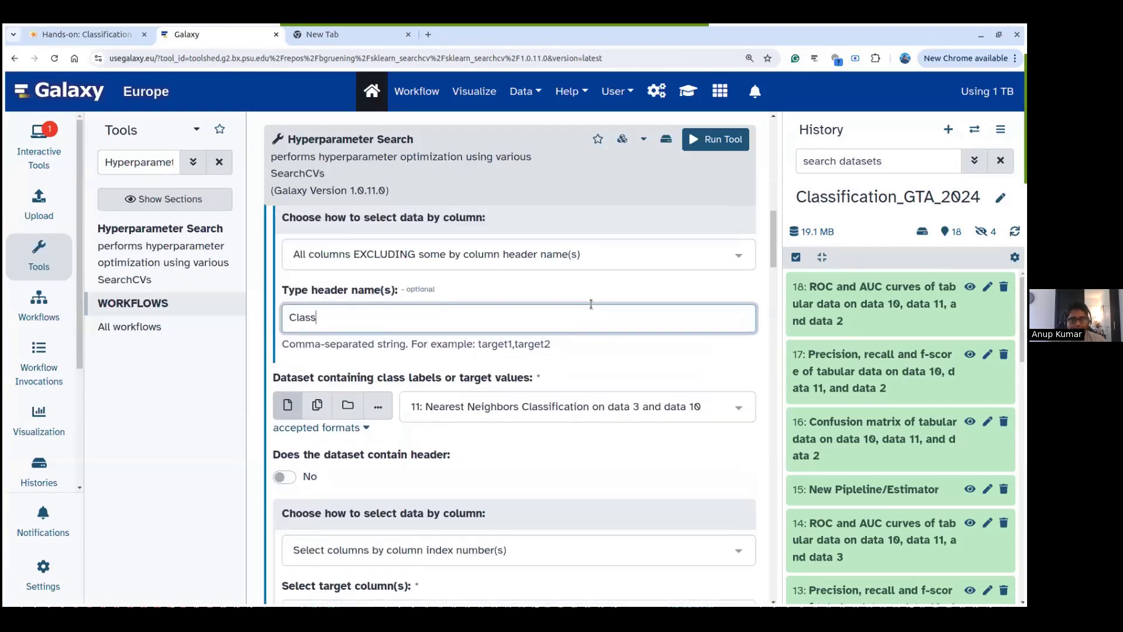
scroll(590, 304, up, 1)
scroll(485, 346, up, 2)
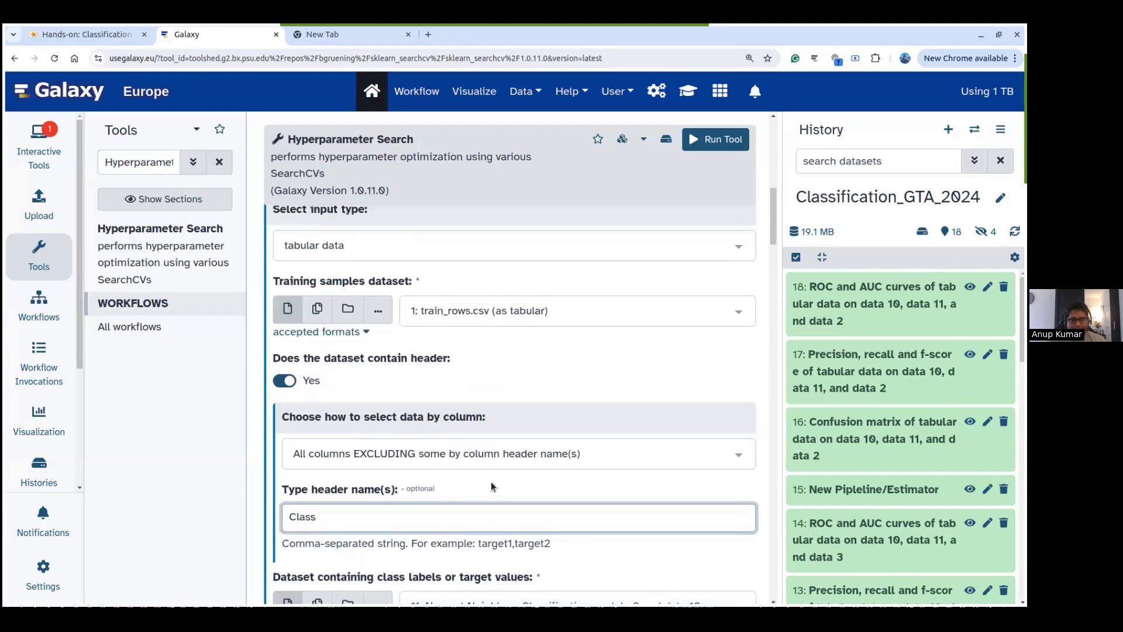
scroll(525, 338, down, 1)
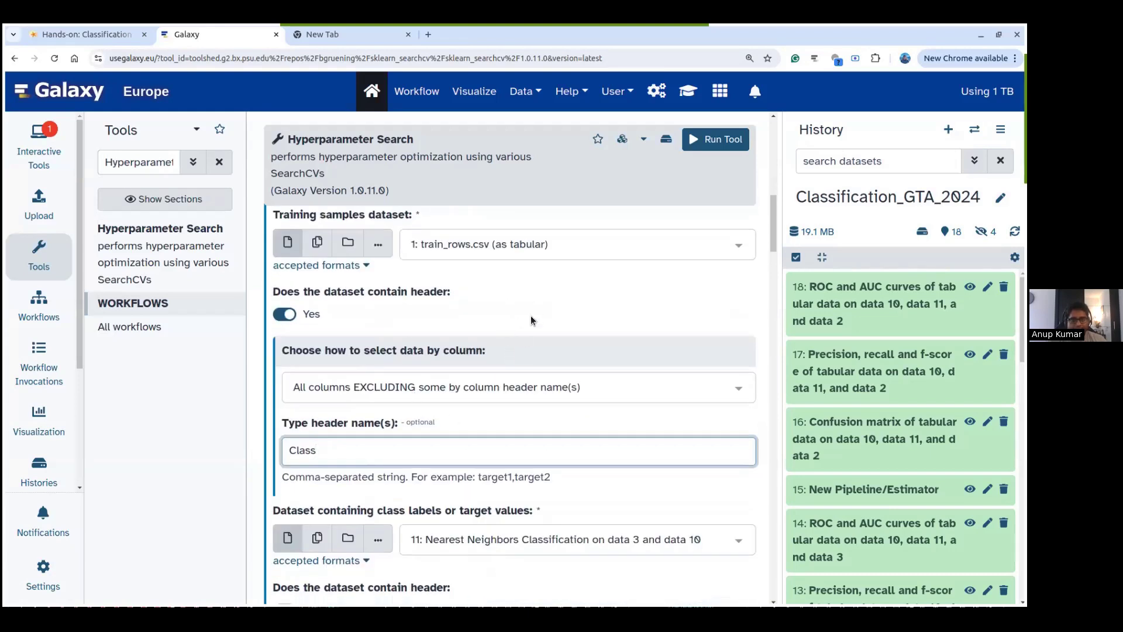
scroll(570, 307, down, 1)
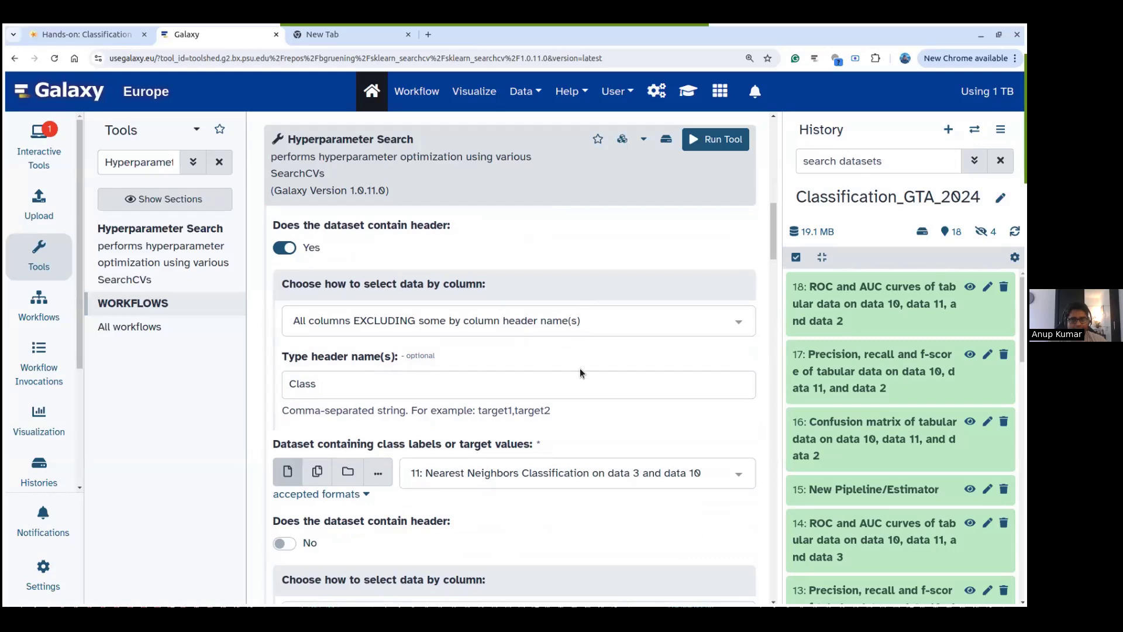
scroll(580, 370, down, 2)
click(513, 342)
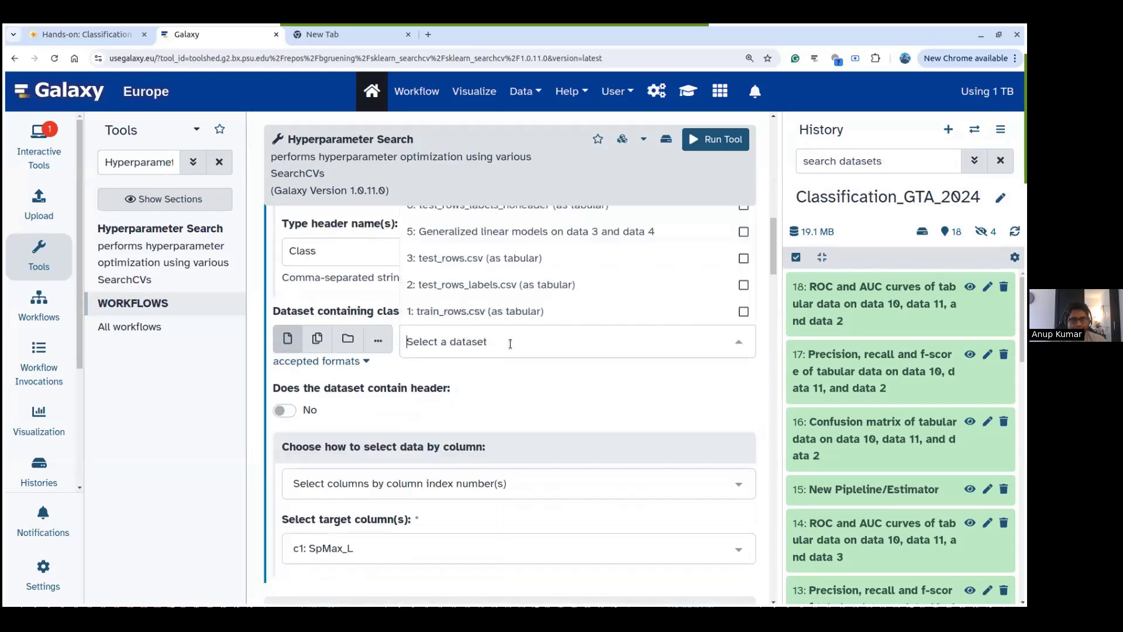
click(469, 314)
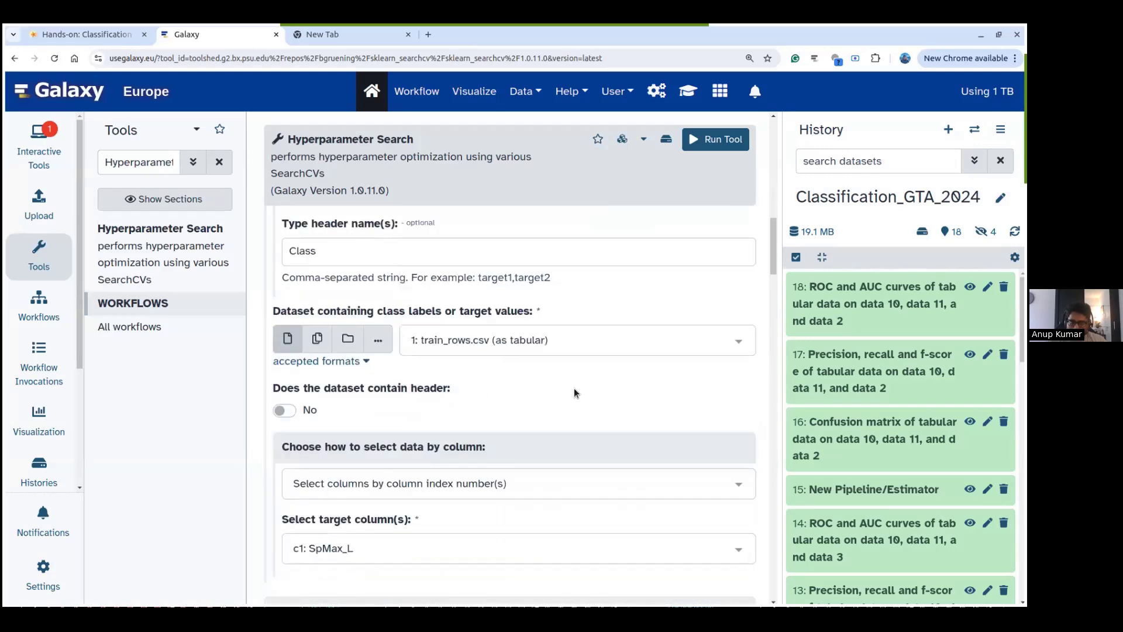
- Mark the class labels dataset as containing a header, select its columns by column header name and enter Class as the header
click(283, 410)
scroll(526, 404, down, 1)
click(456, 426)
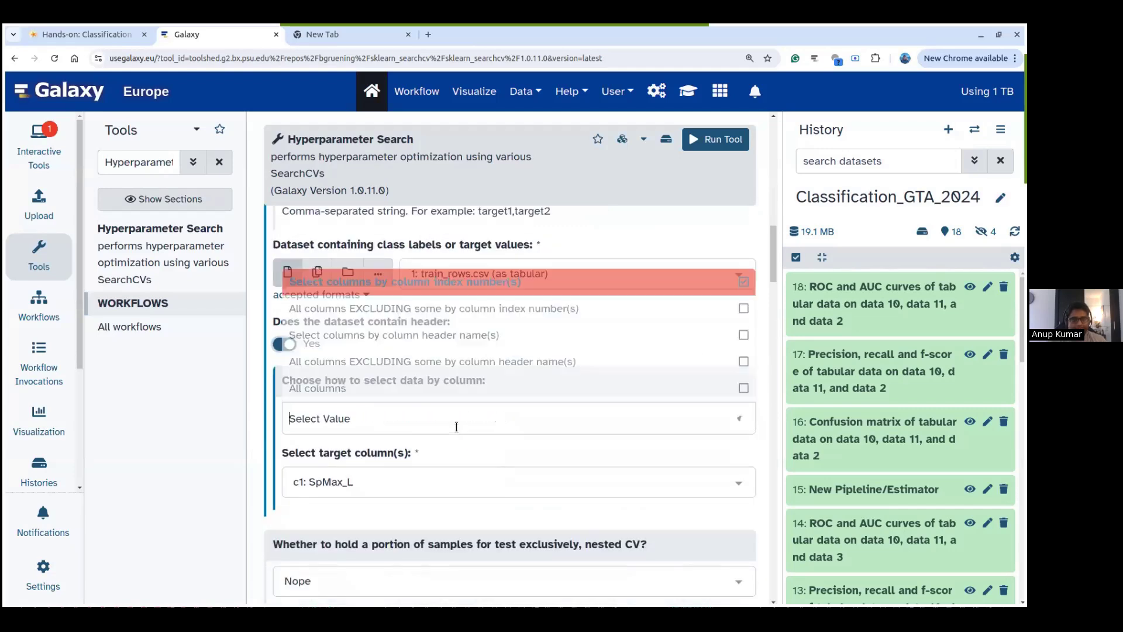
click(492, 333)
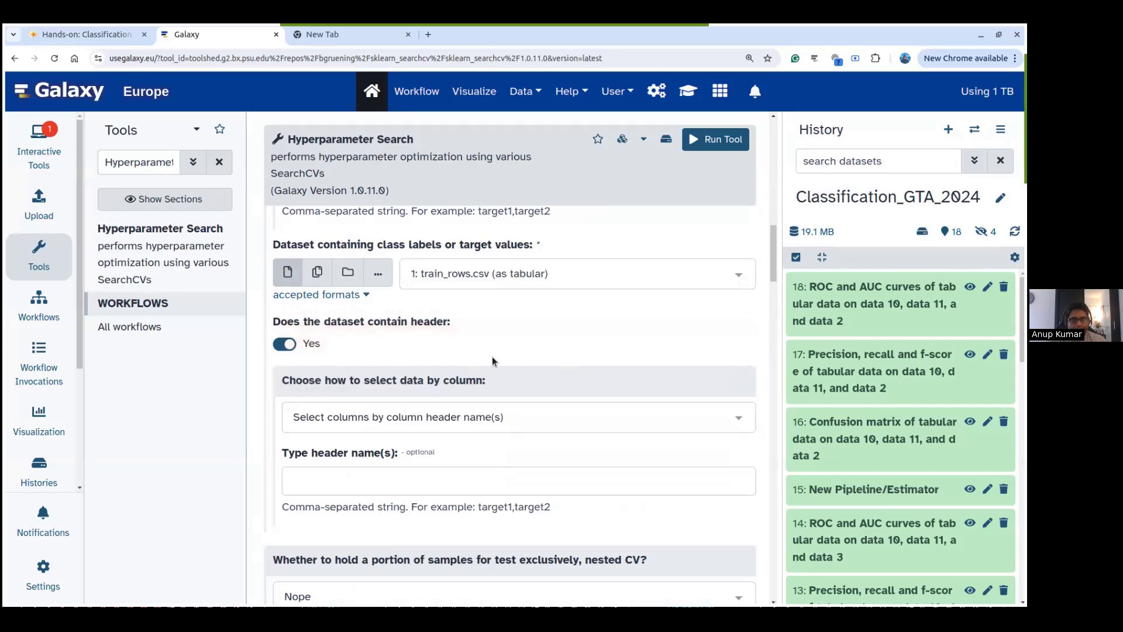
click(361, 482)
text(Class)
click(559, 319)
scroll(559, 359, down, 2)
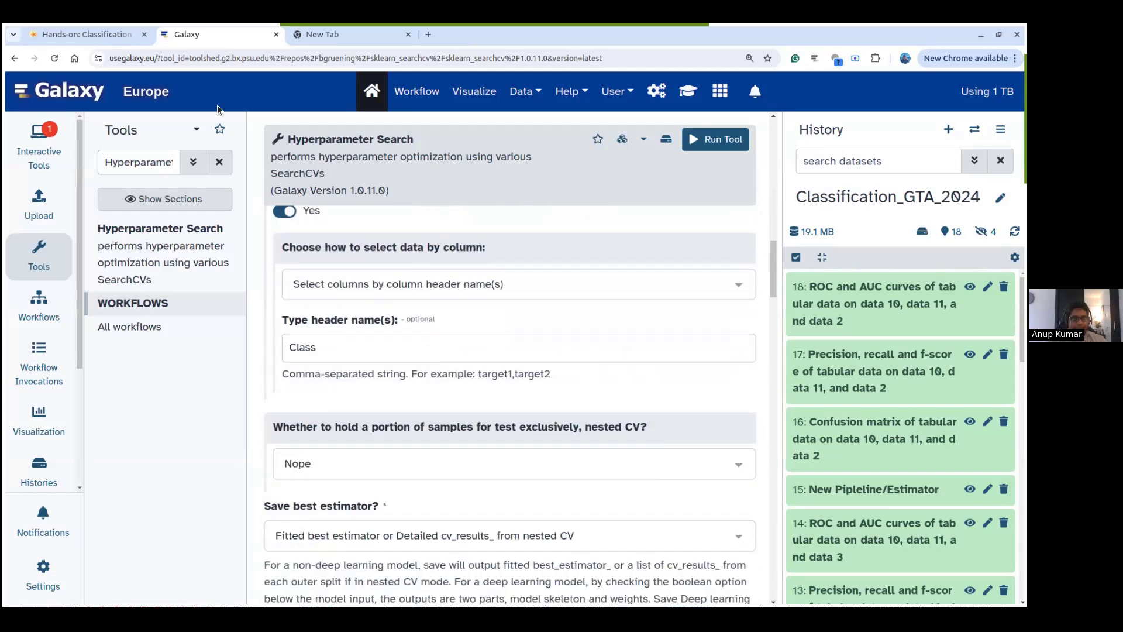
- Check the nested CV and best estimator settings against the tutorial, keeping Nope and the fitted best estimator output, and run Hyperparameter Search
click(120, 39)
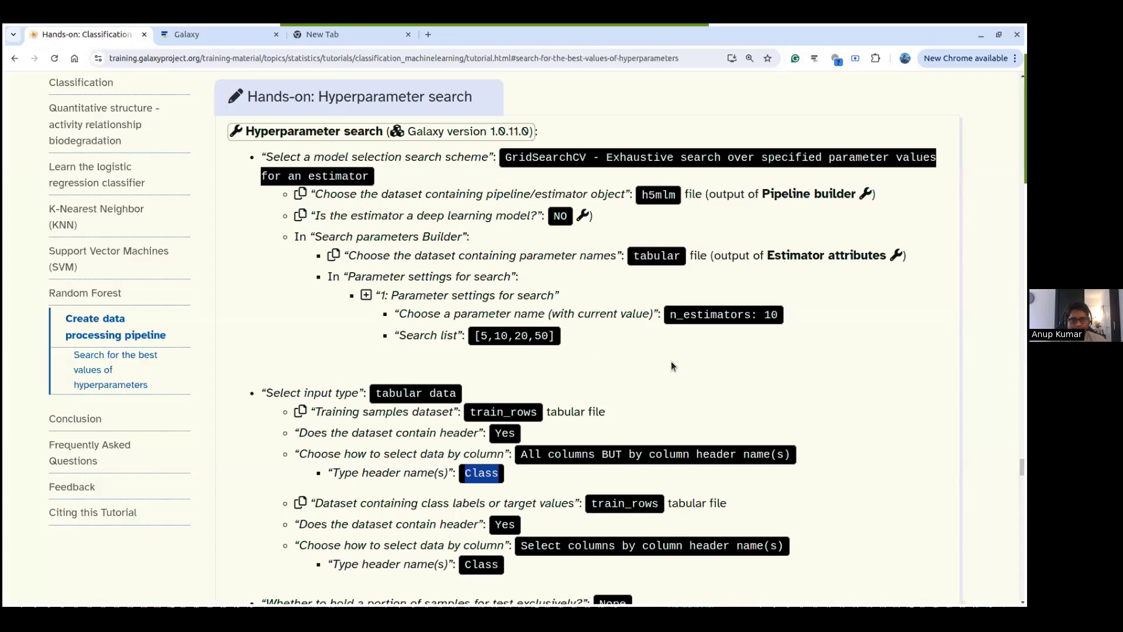
scroll(672, 360, down, 2)
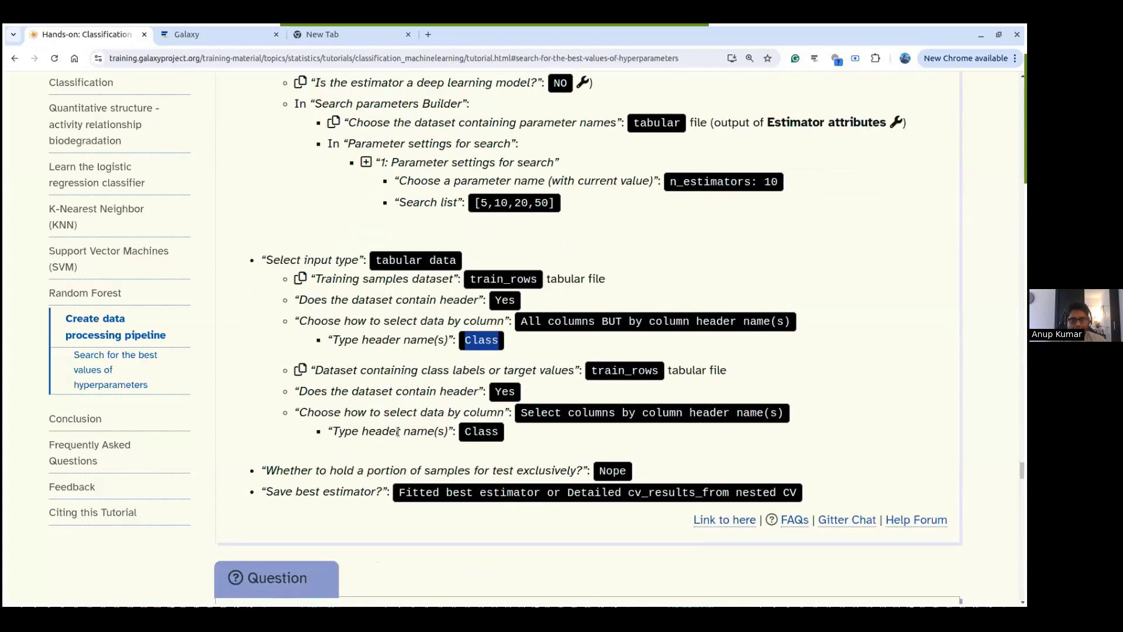
scroll(520, 447, down, 2)
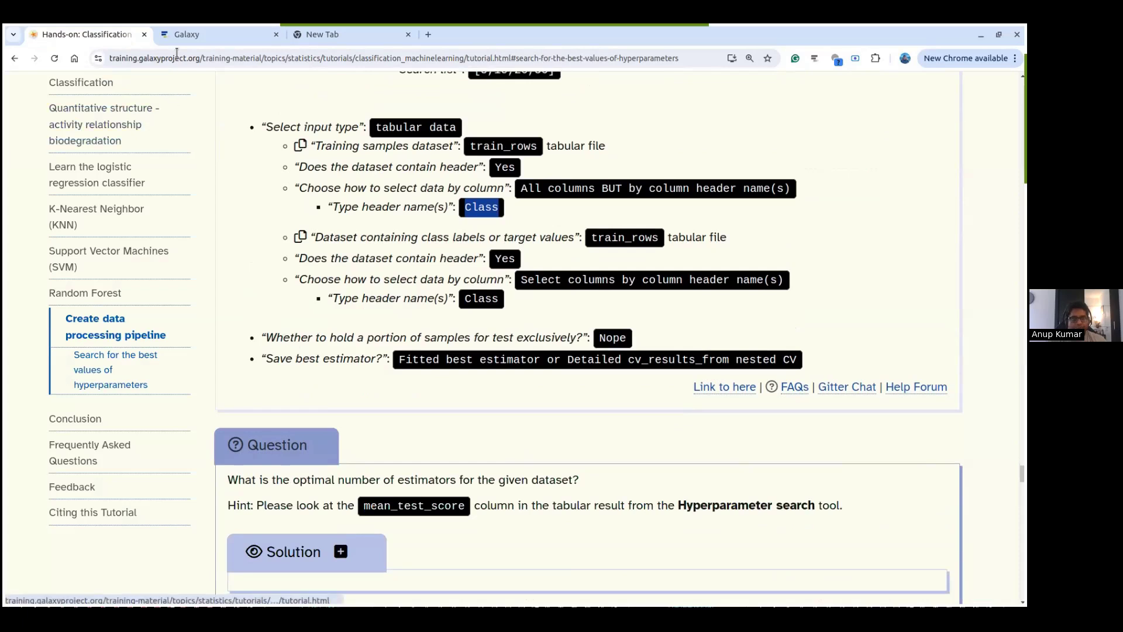
click(186, 35)
scroll(382, 456, down, 1)
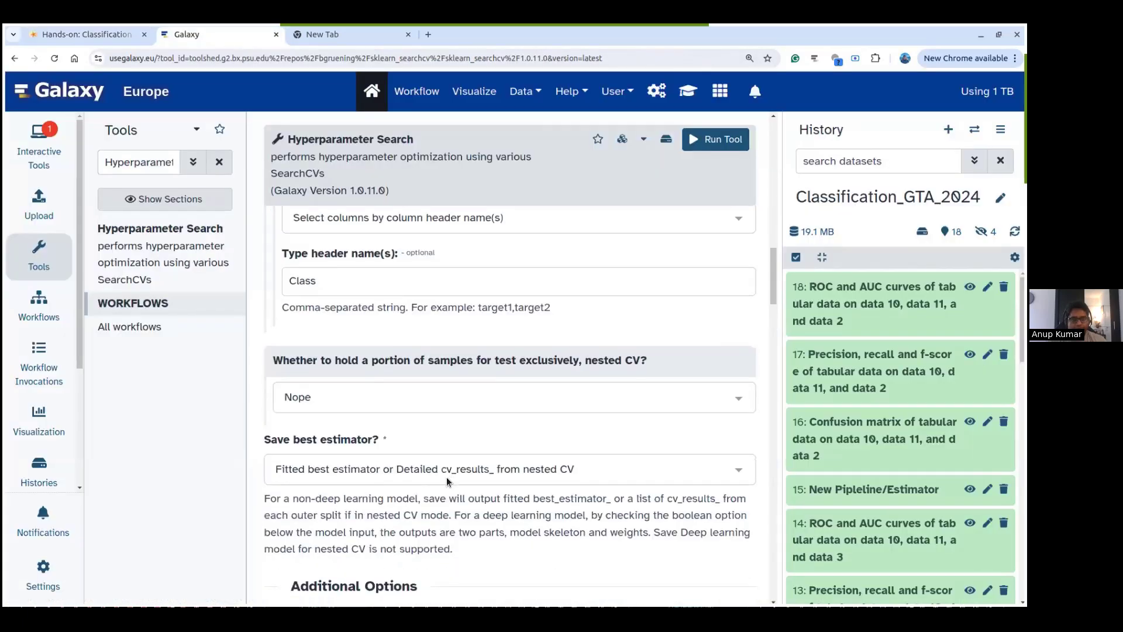
scroll(447, 481, up, 2)
scroll(307, 519, down, 2)
scroll(359, 507, down, 1)
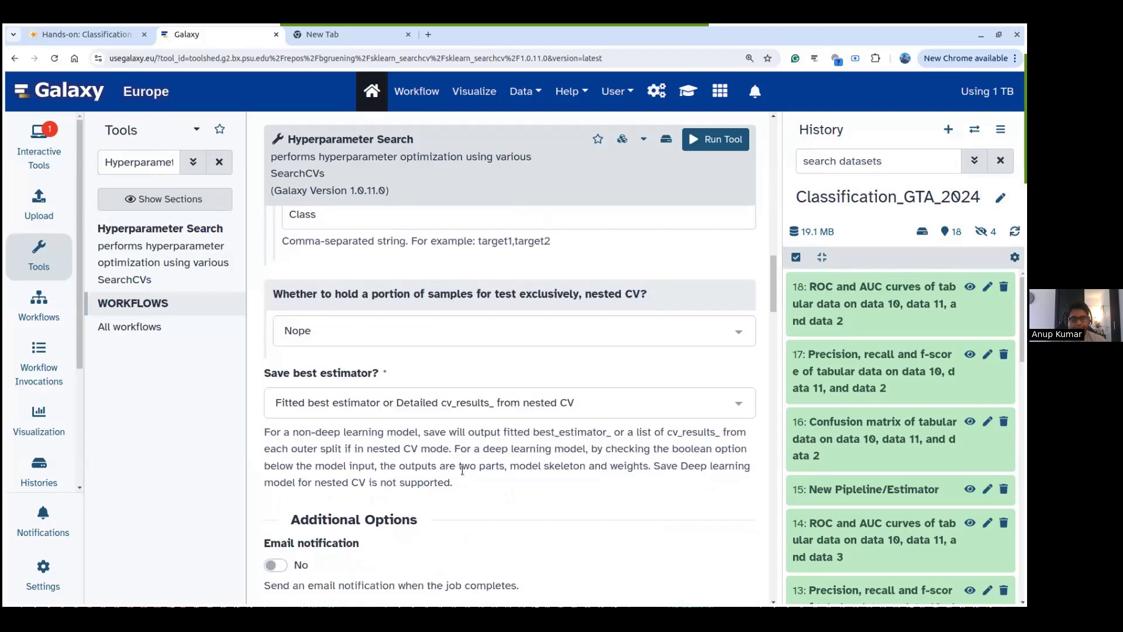
click(106, 36)
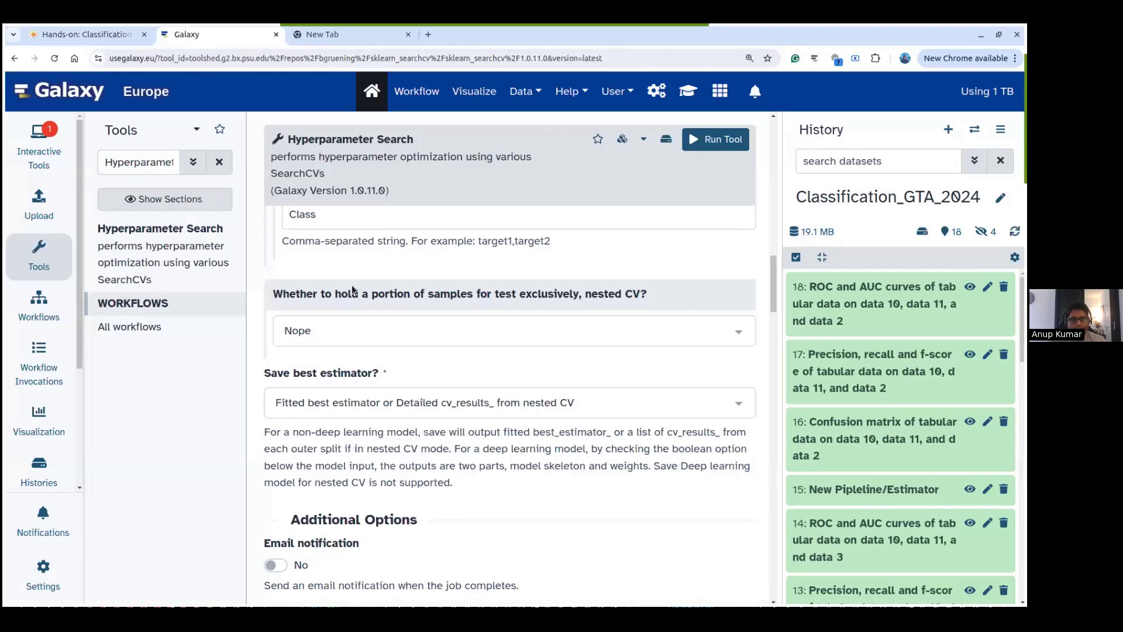
click(193, 35)
click(716, 139)
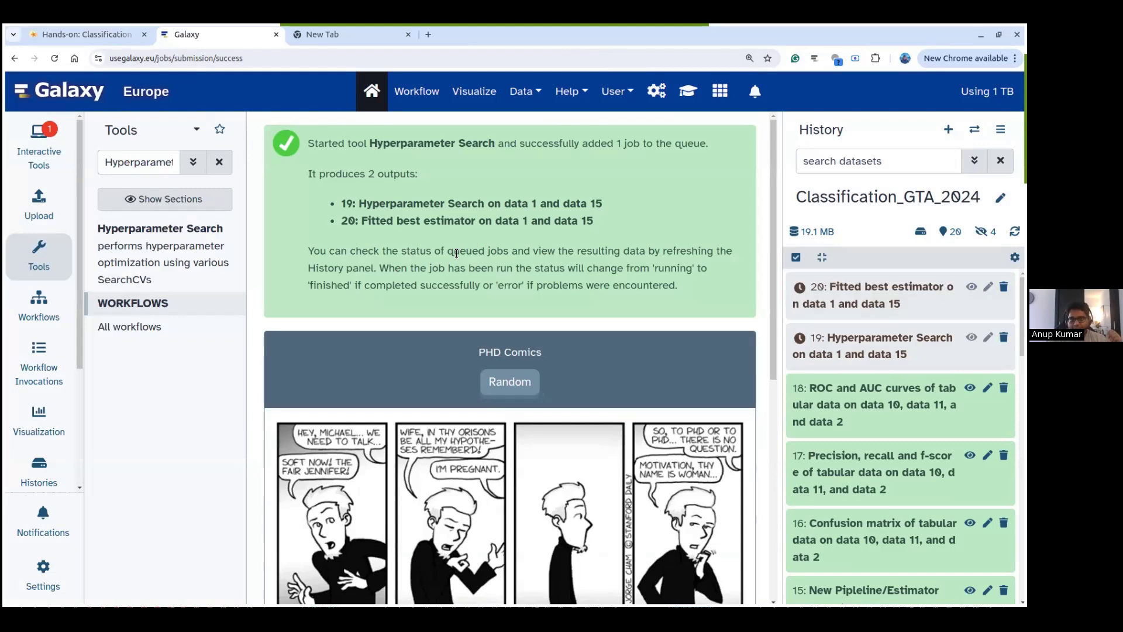
- Check the status of the Hyperparameter Search output and read the tutorial's question on the optimal number of estimators and the Predict age instructions
click(850, 339)
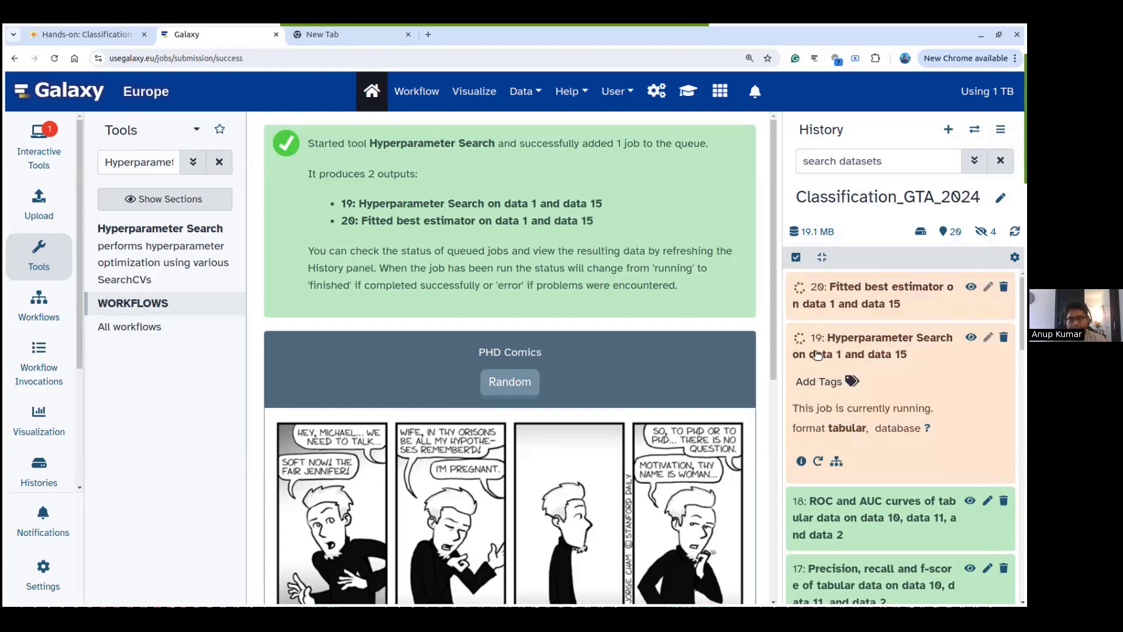
click(819, 325)
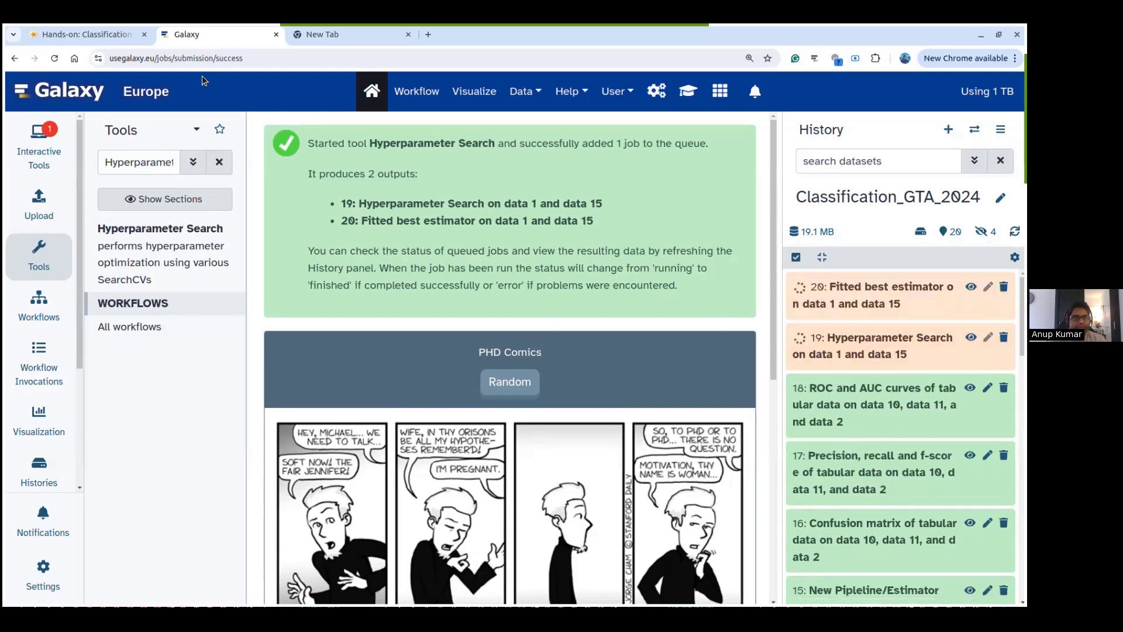
click(110, 35)
scroll(593, 389, down, 2)
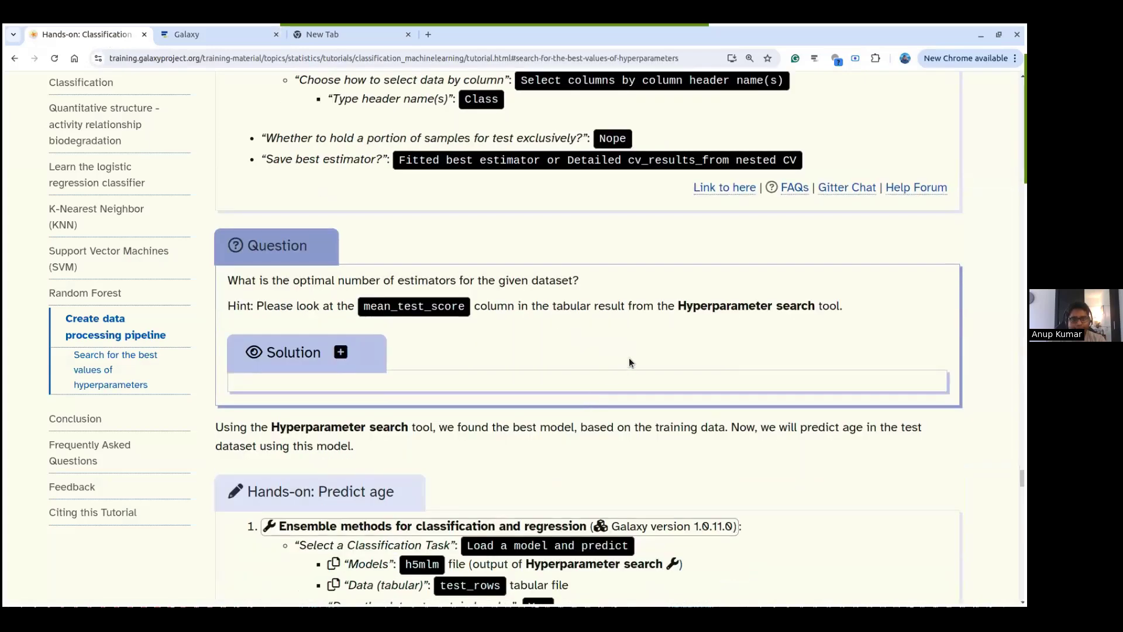
scroll(735, 351, down, 1)
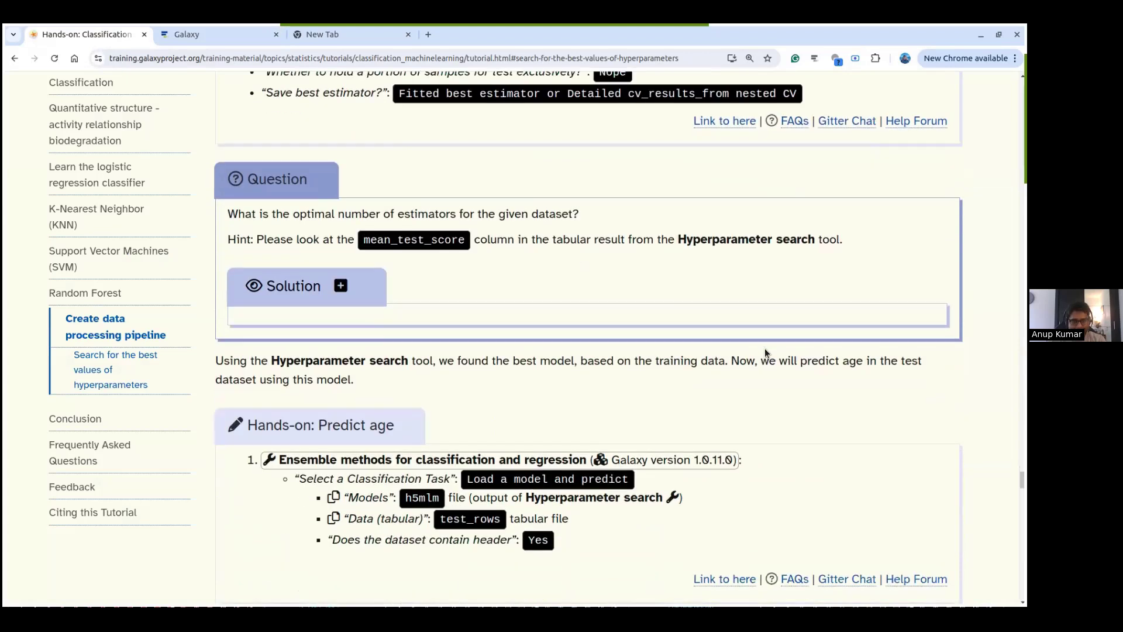
click(255, 33)
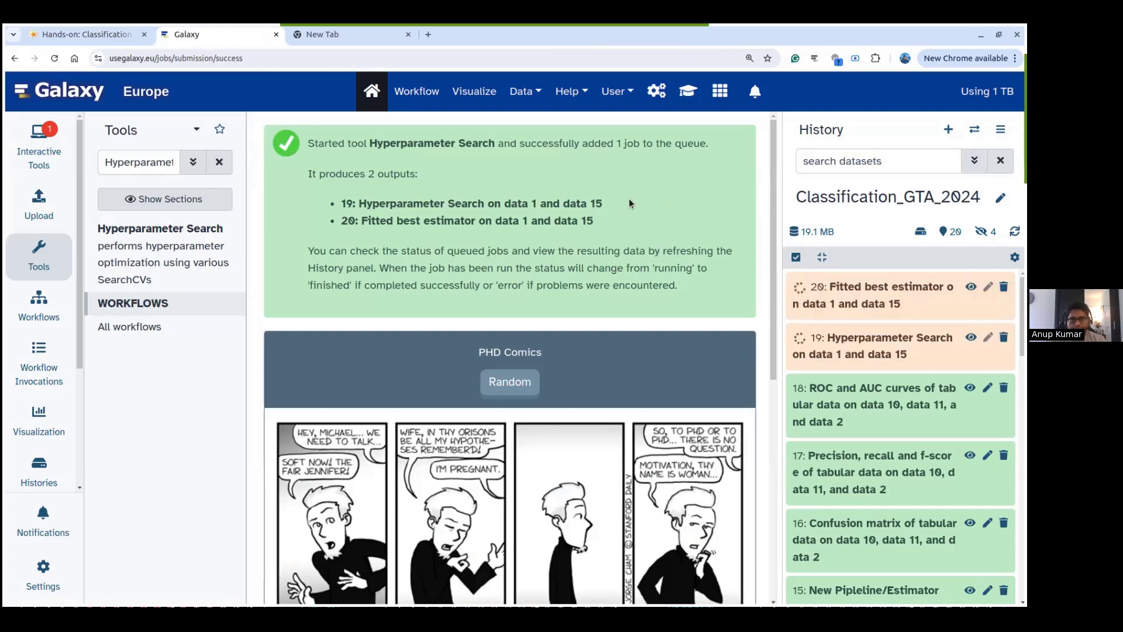
click(72, 37)
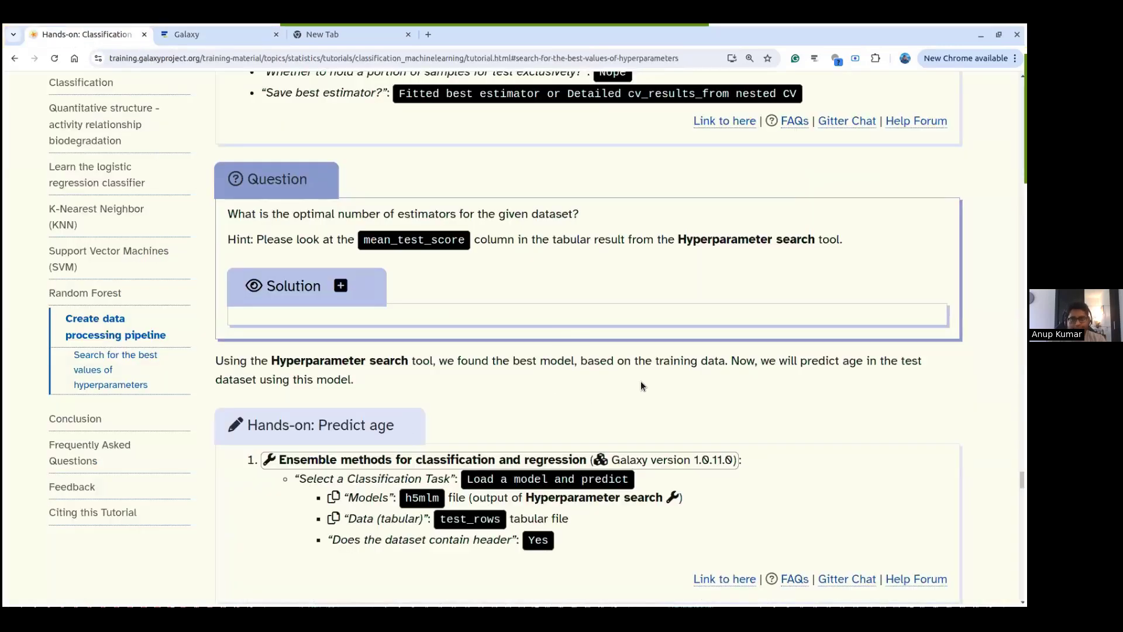
click(188, 33)
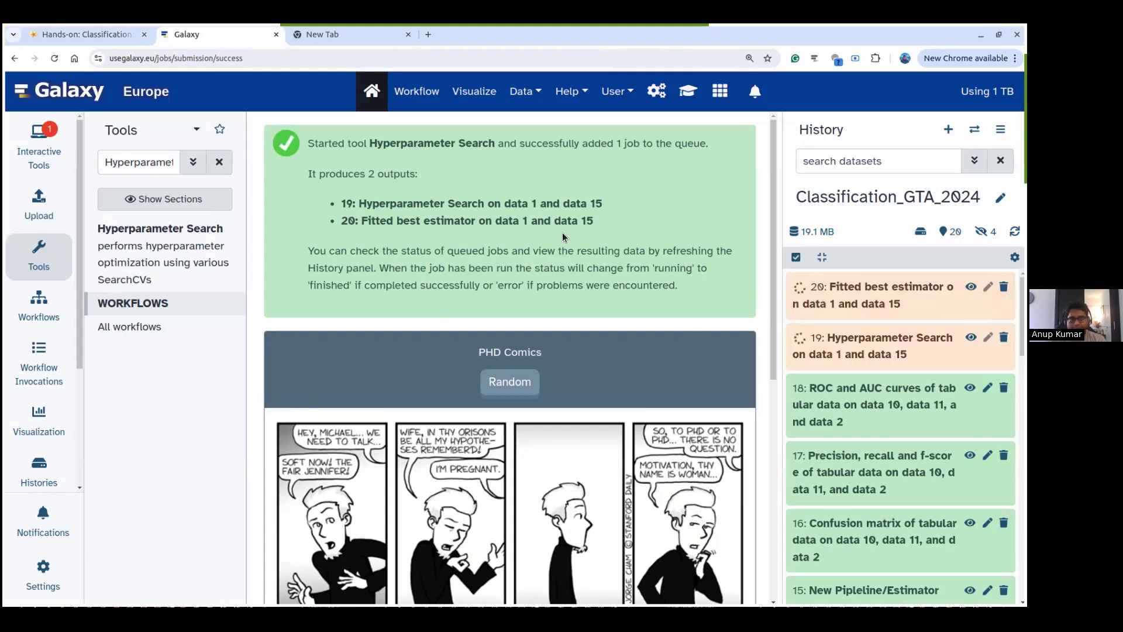
click(86, 34)
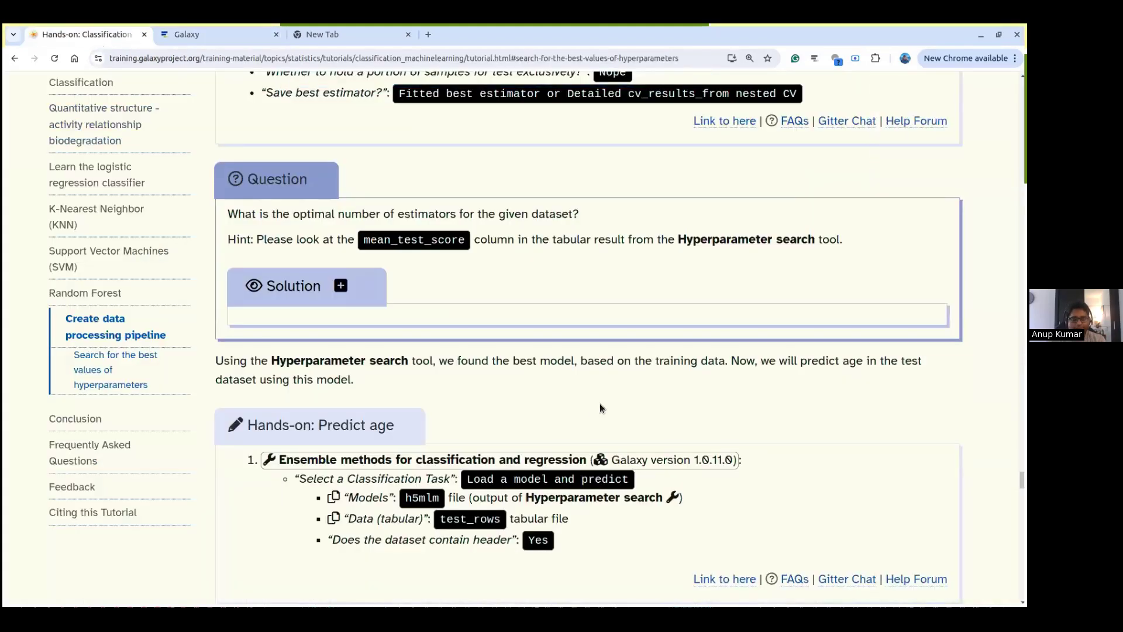
- Copy the tool name from the tutorial's Predict age section, search for it and open Ensemble methods for classification and regression
scroll(605, 398, down, 1)
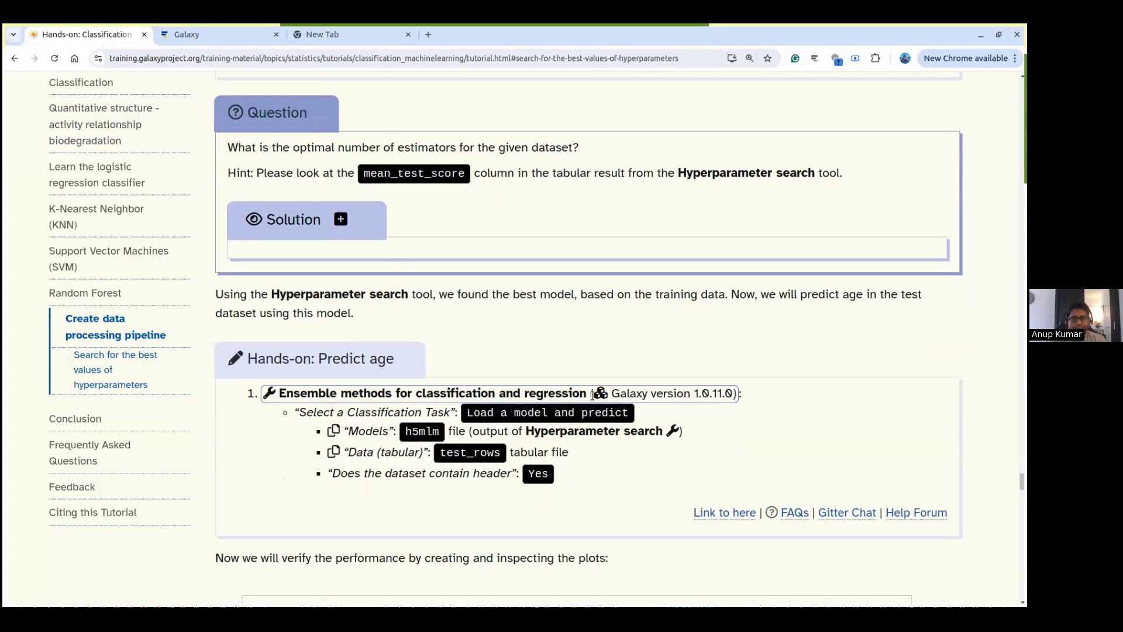
drag(586, 392, 278, 391)
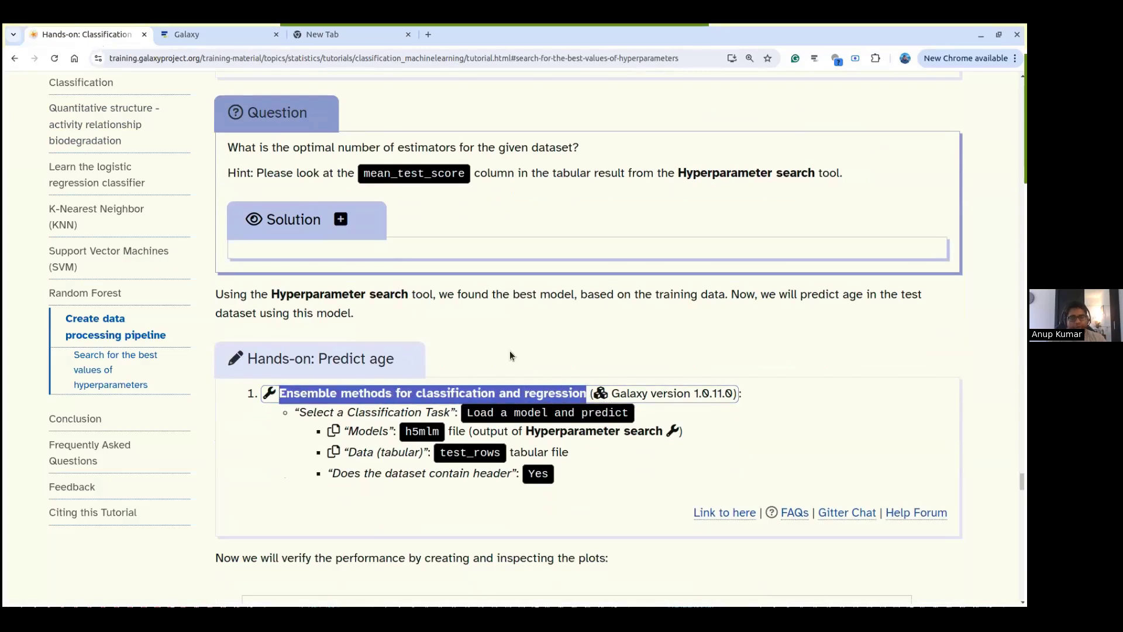
click(532, 334)
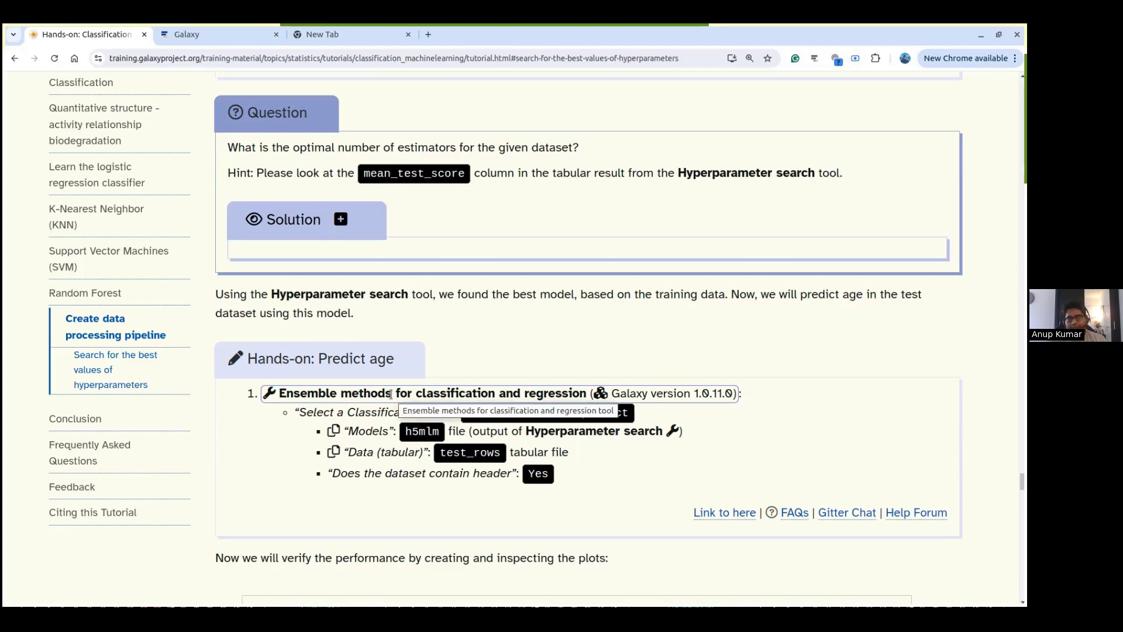
click(183, 31)
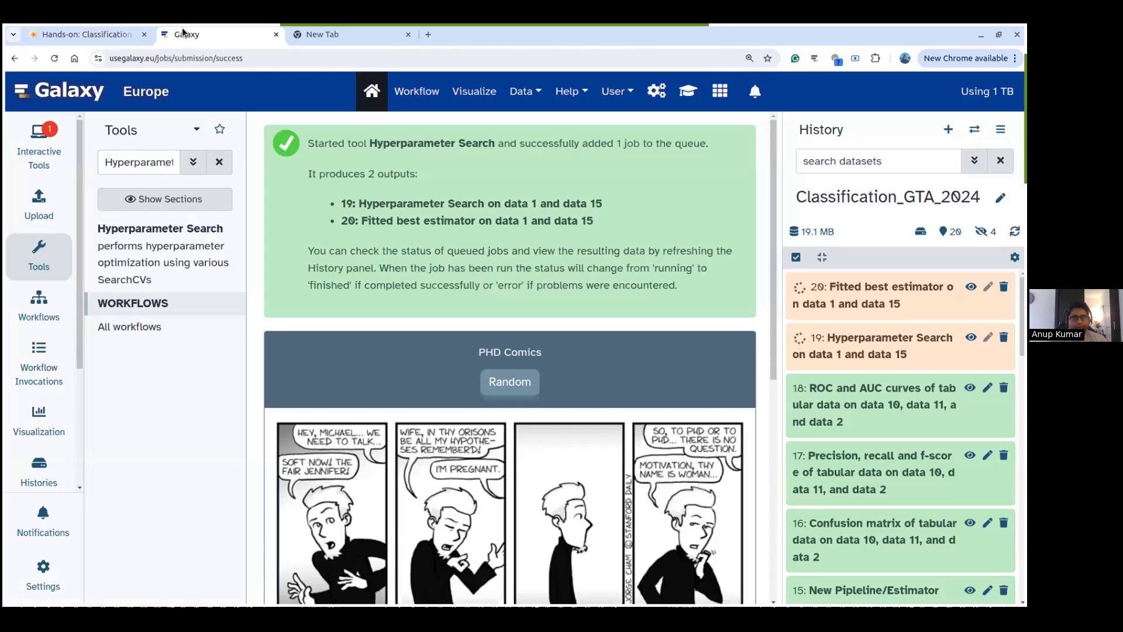
click(219, 162)
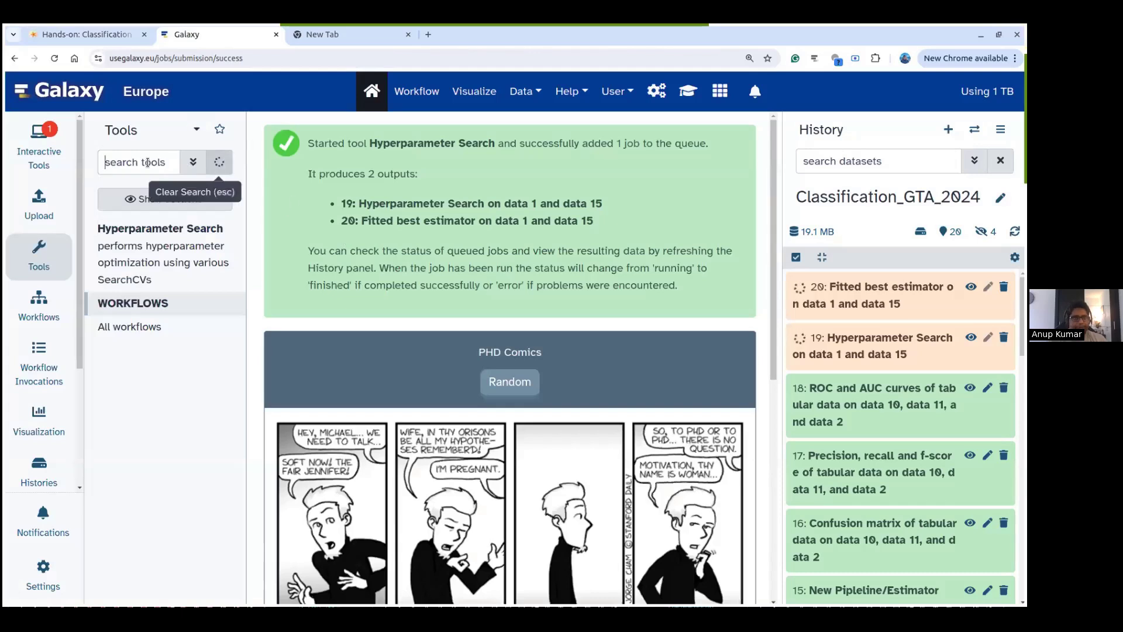
key(ctrl+v)
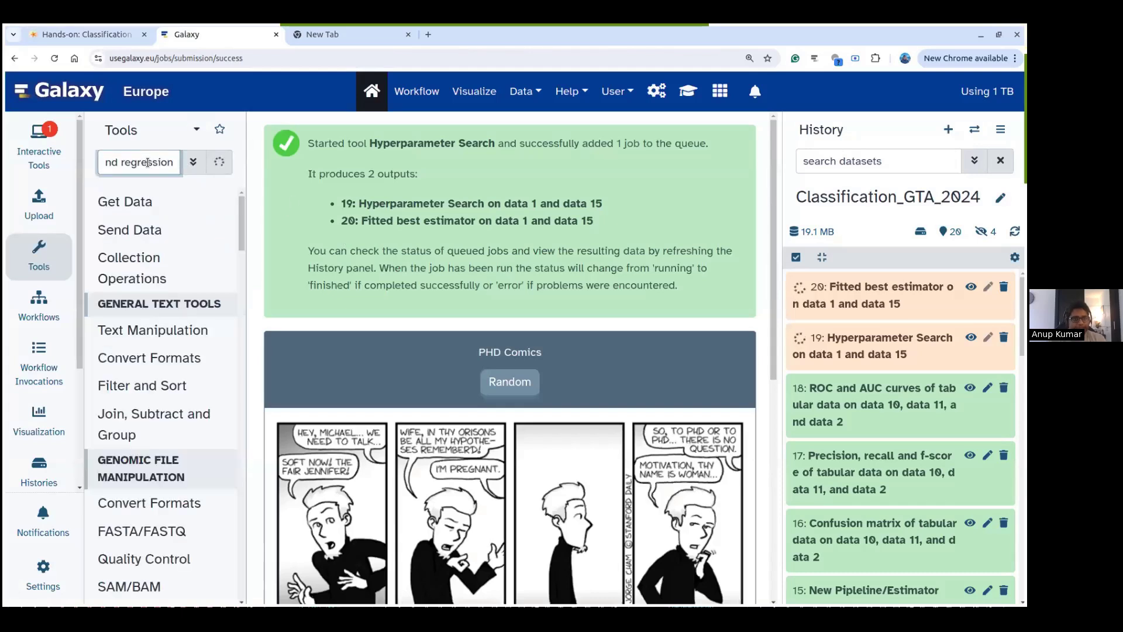
click(157, 241)
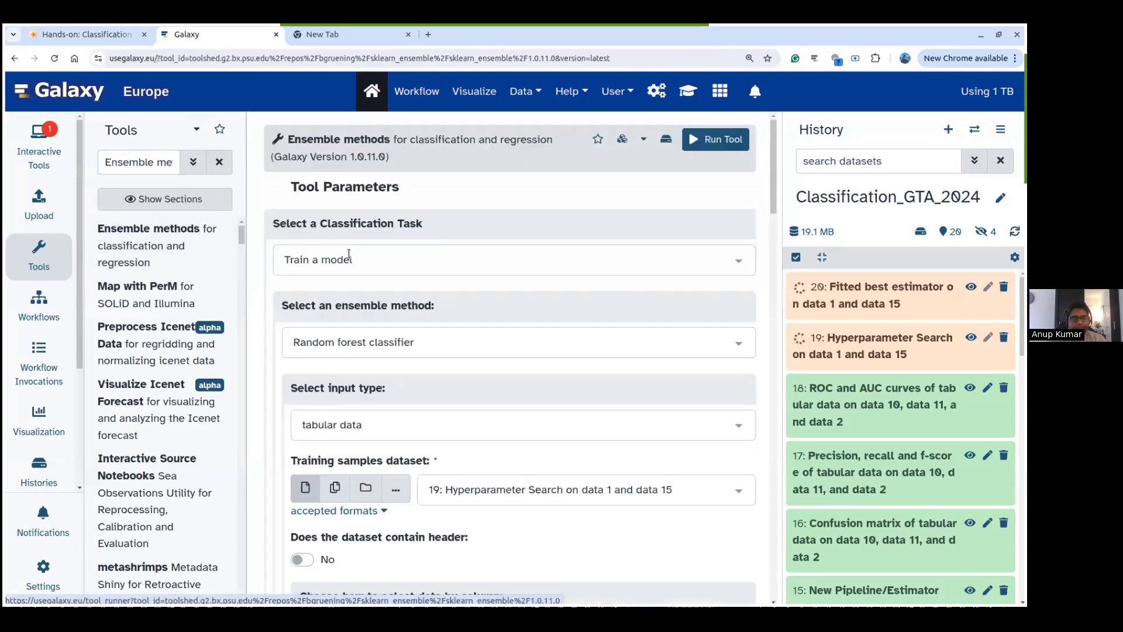
- Set the classification task to Load a model and predict, and check the Fitted best estimator dataset's format against the tutorial's model requirement
click(349, 255)
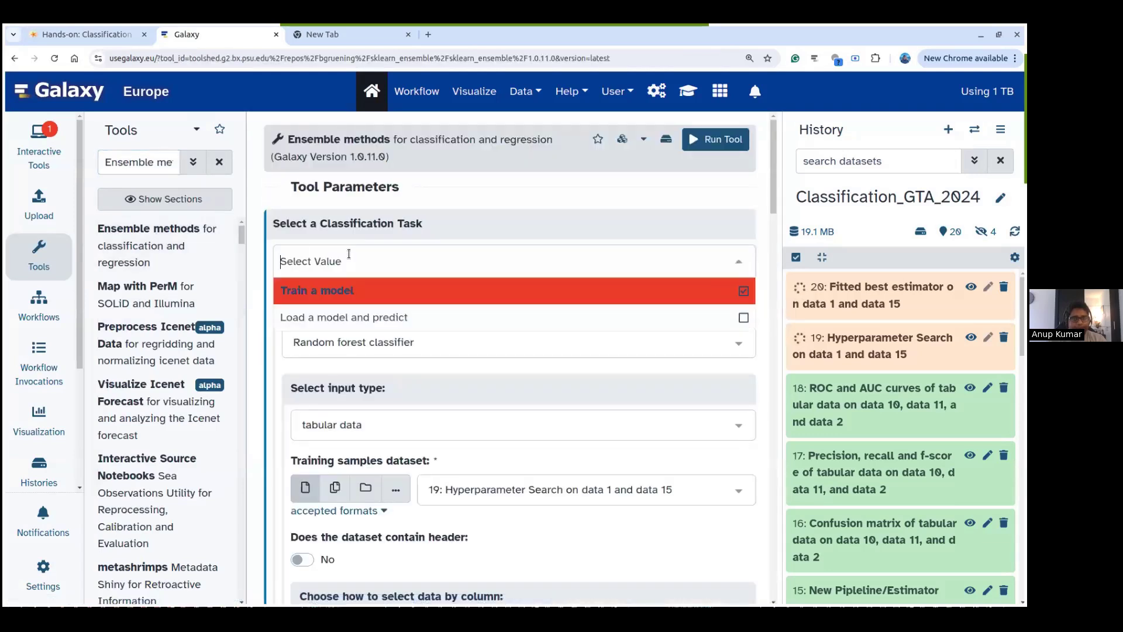
click(354, 316)
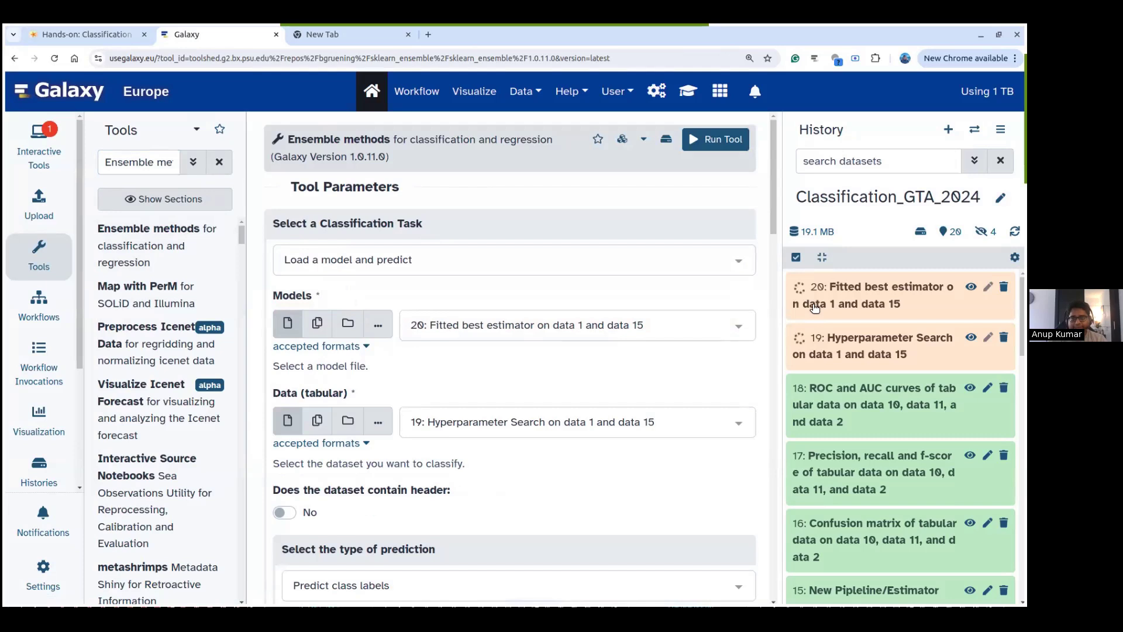
drag(293, 139, 386, 139)
click(469, 153)
click(100, 35)
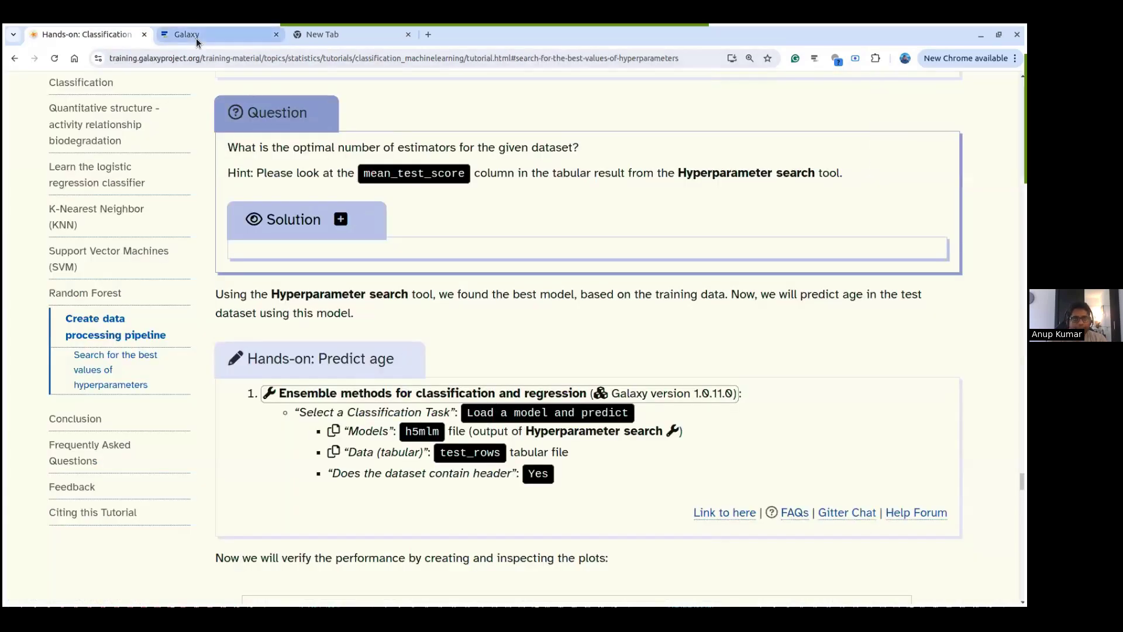
click(218, 34)
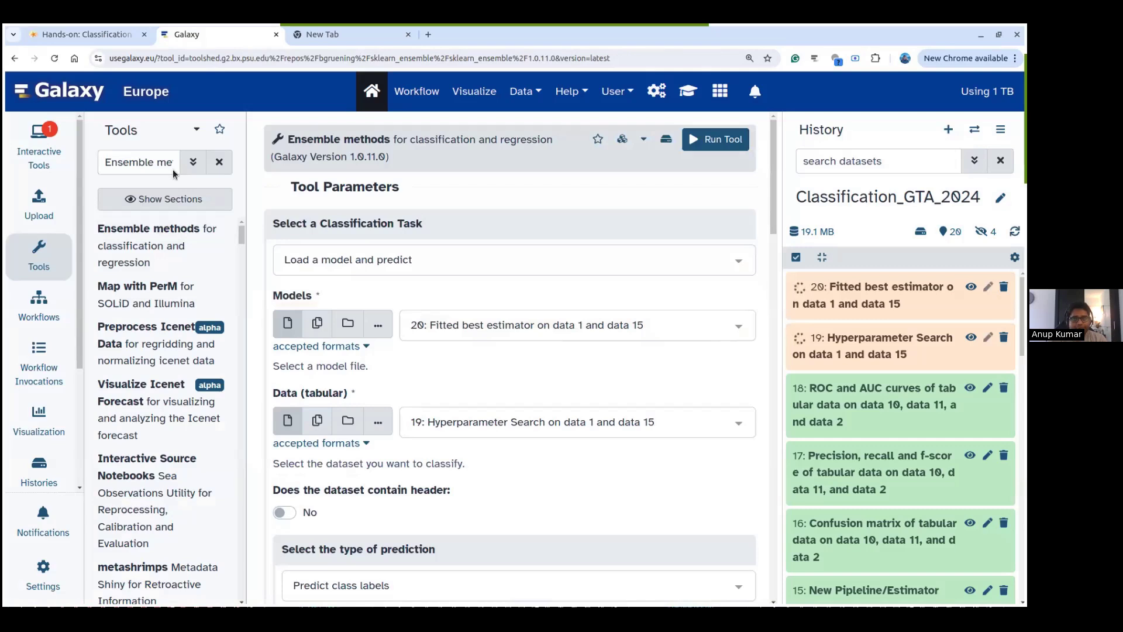
click(837, 305)
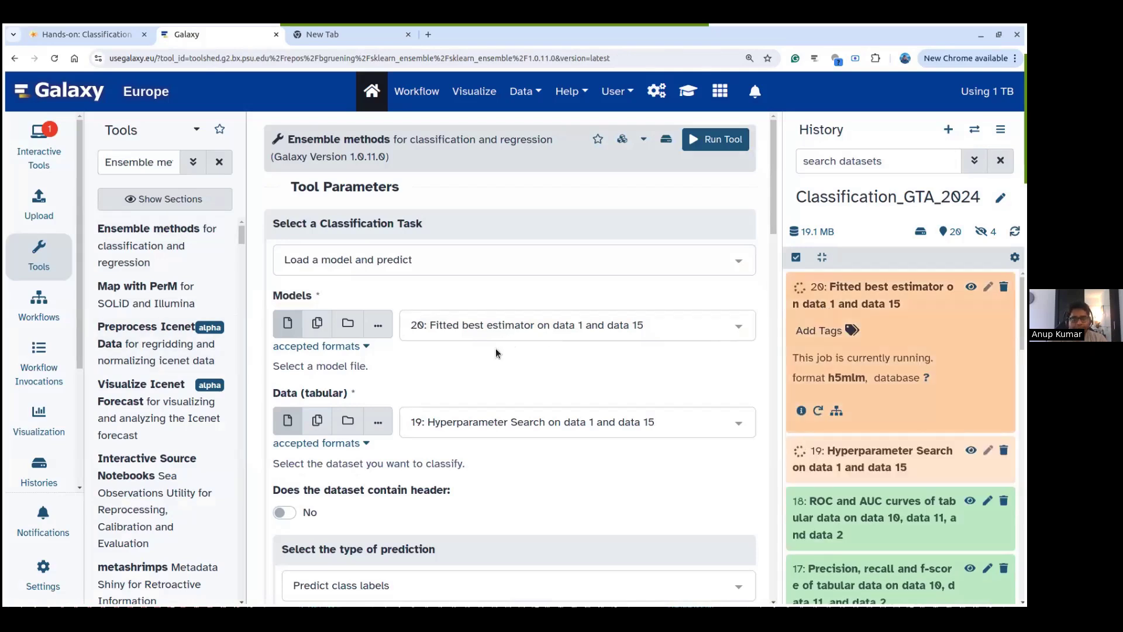
- Following the tutorial, choose test_rows.csv as the tabular data to classify, mark it as containing a header and recheck the prediction settings
click(93, 40)
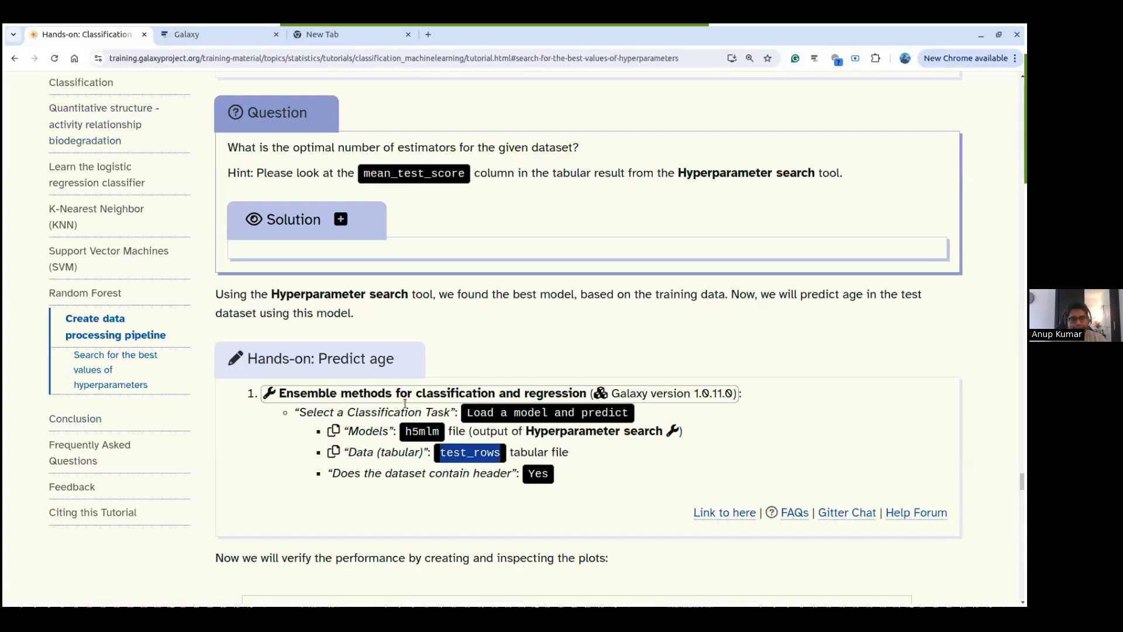
click(212, 34)
click(438, 418)
text(test)
key(Down)
key(Return)
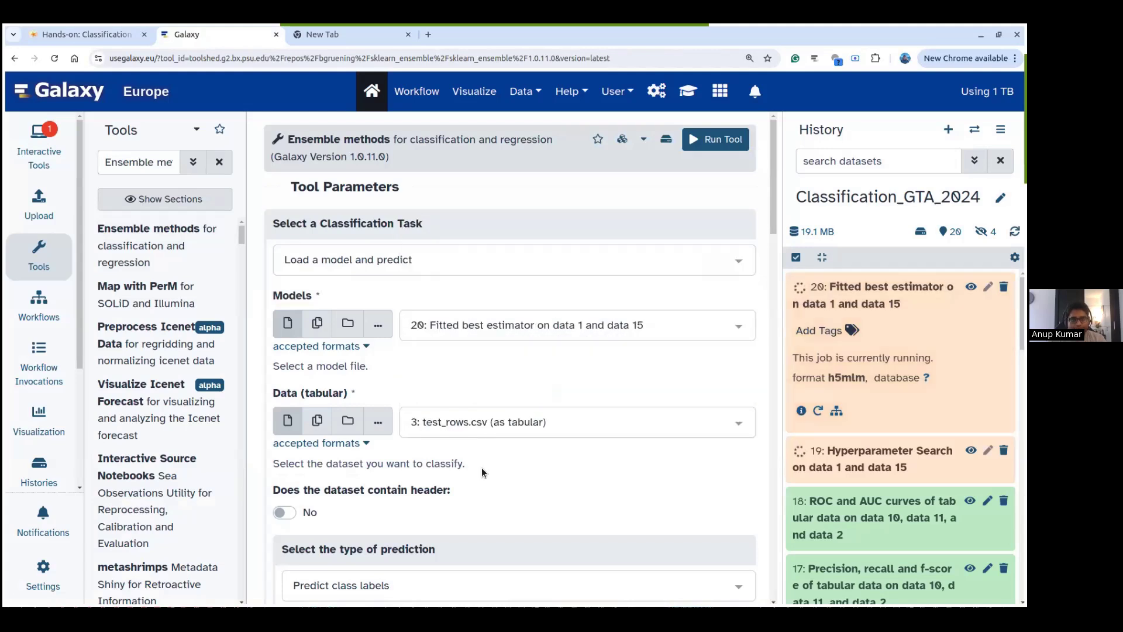
click(284, 512)
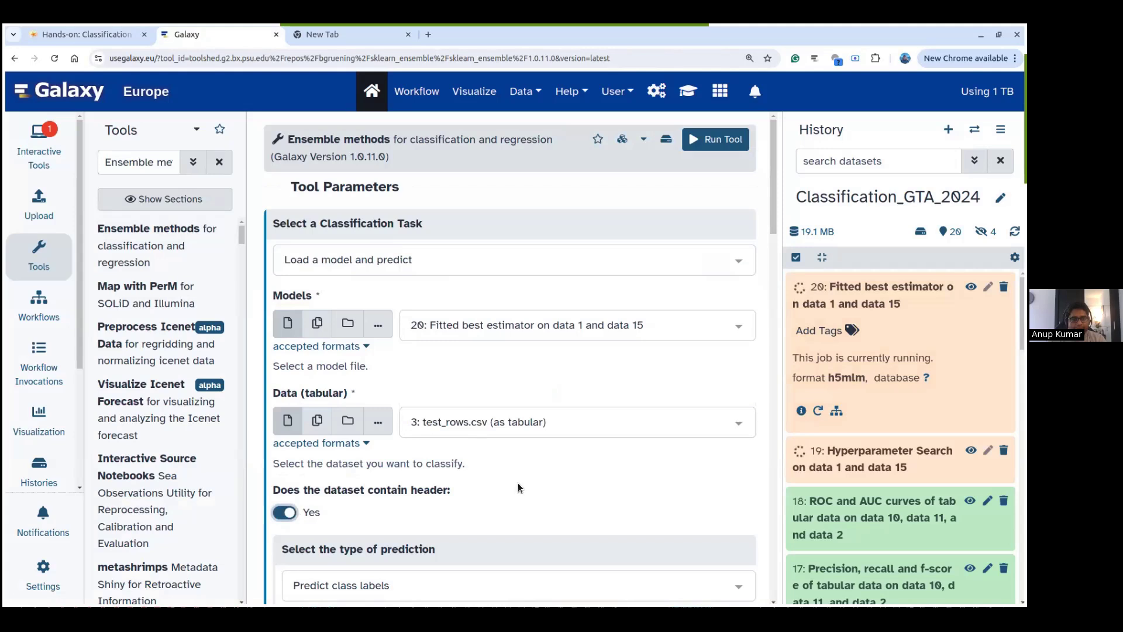
scroll(518, 482, down, 2)
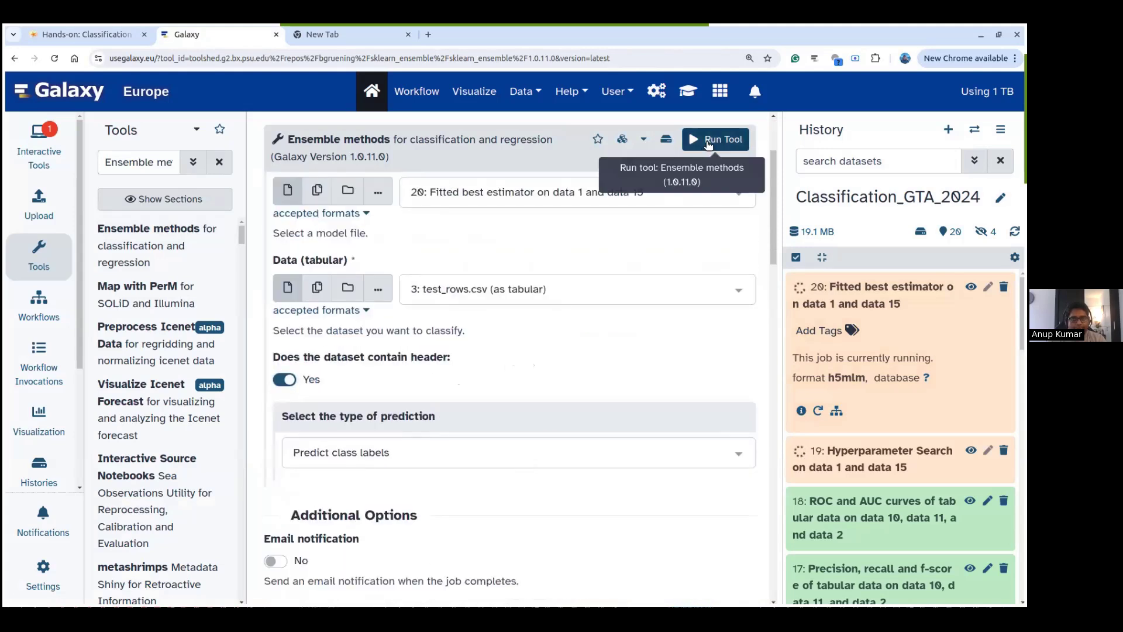
click(73, 37)
click(211, 35)
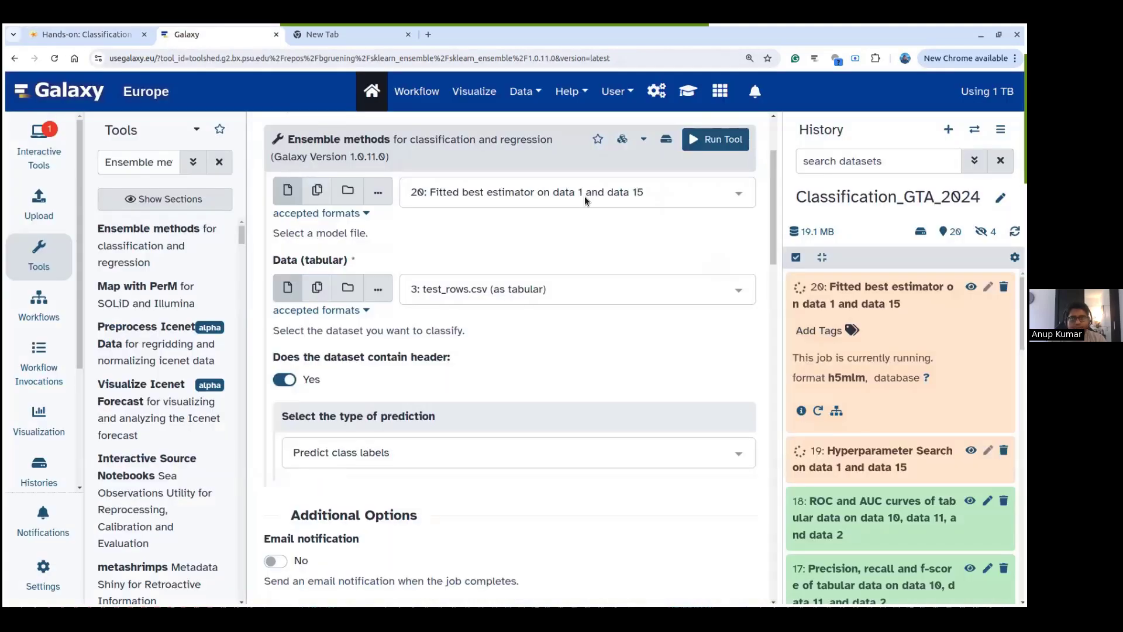
- Run Ensemble methods on test_rows.csv with the fitted best estimator and review the tutorial's instructions on verifying performance with plots
click(702, 146)
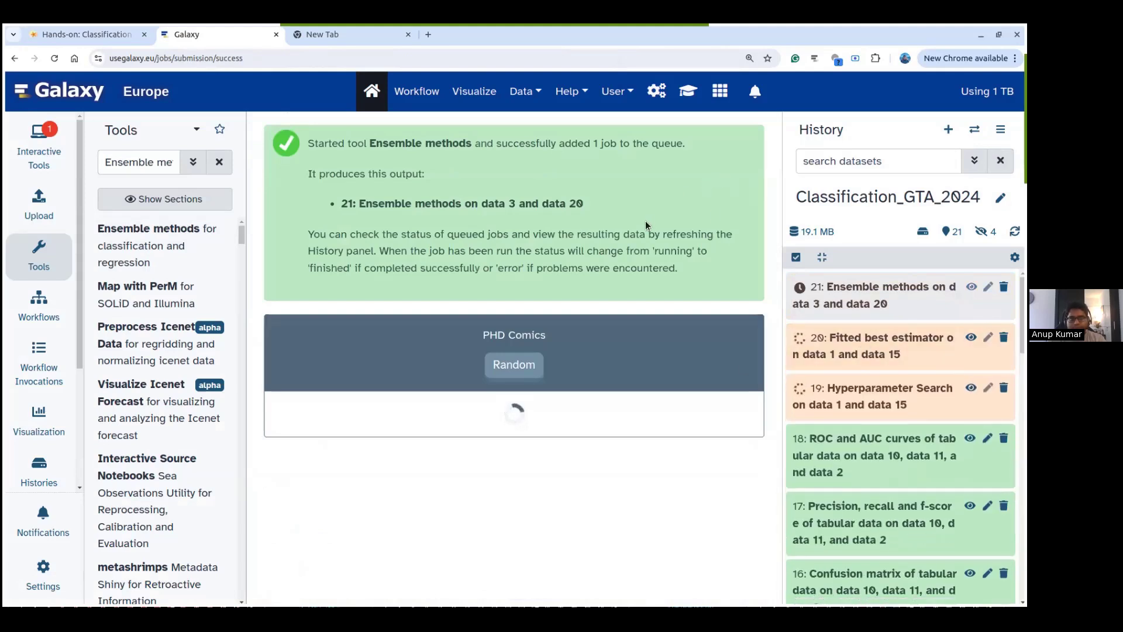
click(135, 39)
scroll(665, 436, down, 5)
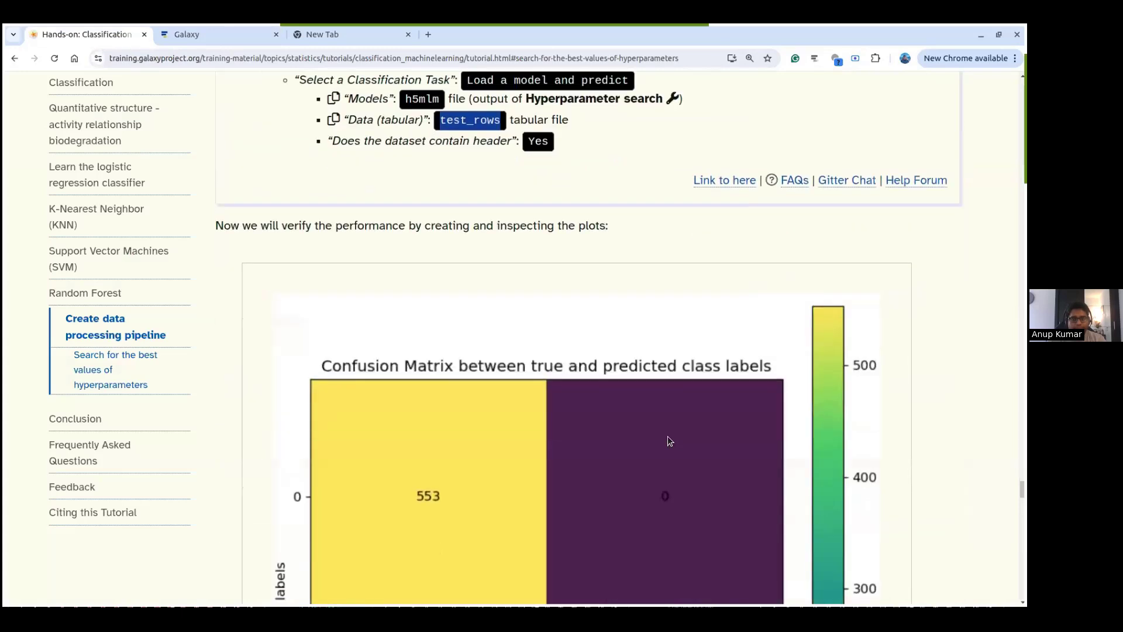
drag(415, 226, 579, 230)
click(682, 231)
scroll(632, 373, up, 4)
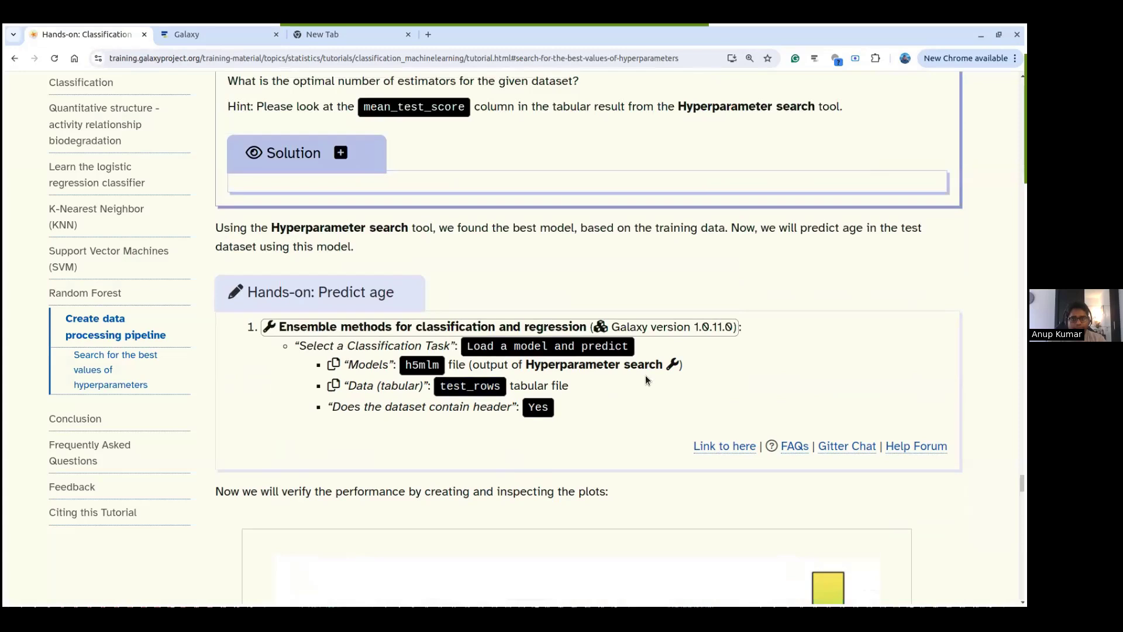
scroll(711, 370, down, 5)
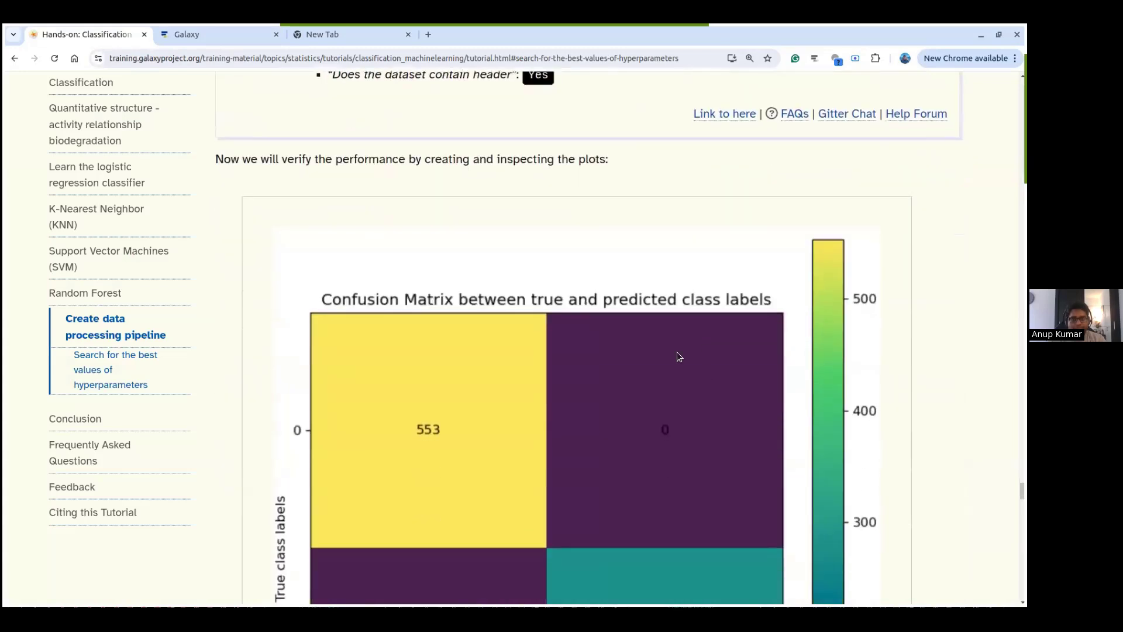
scroll(657, 368, down, 5)
scroll(643, 366, up, 6)
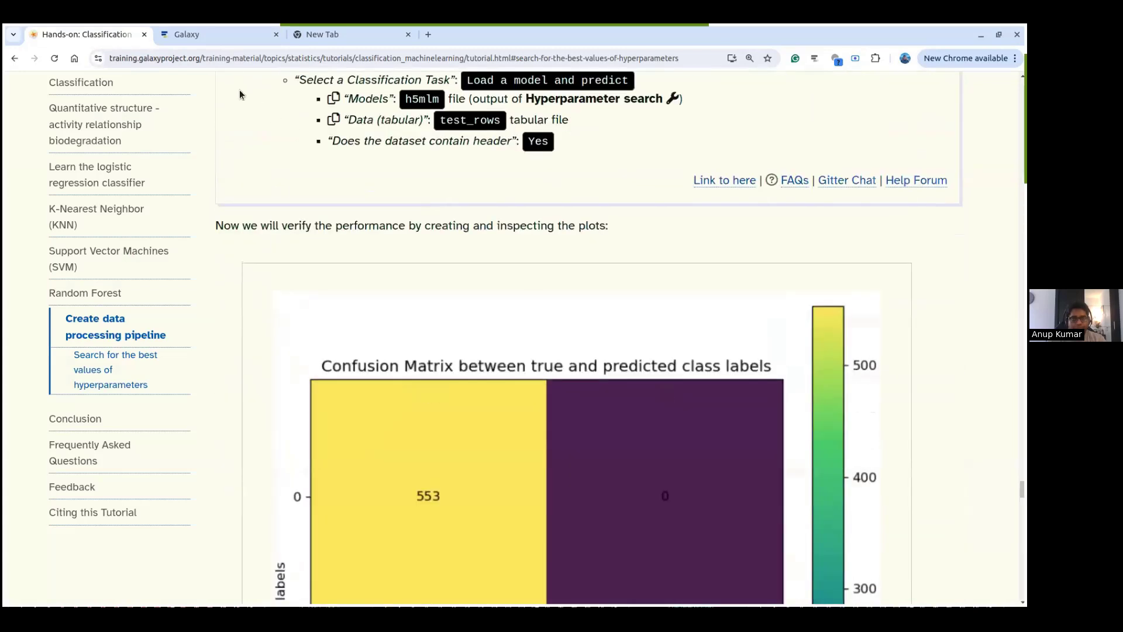
- Check the Ensemble methods job status in the Galaxy history and examine the tutorial's confusion matrix figure
click(226, 35)
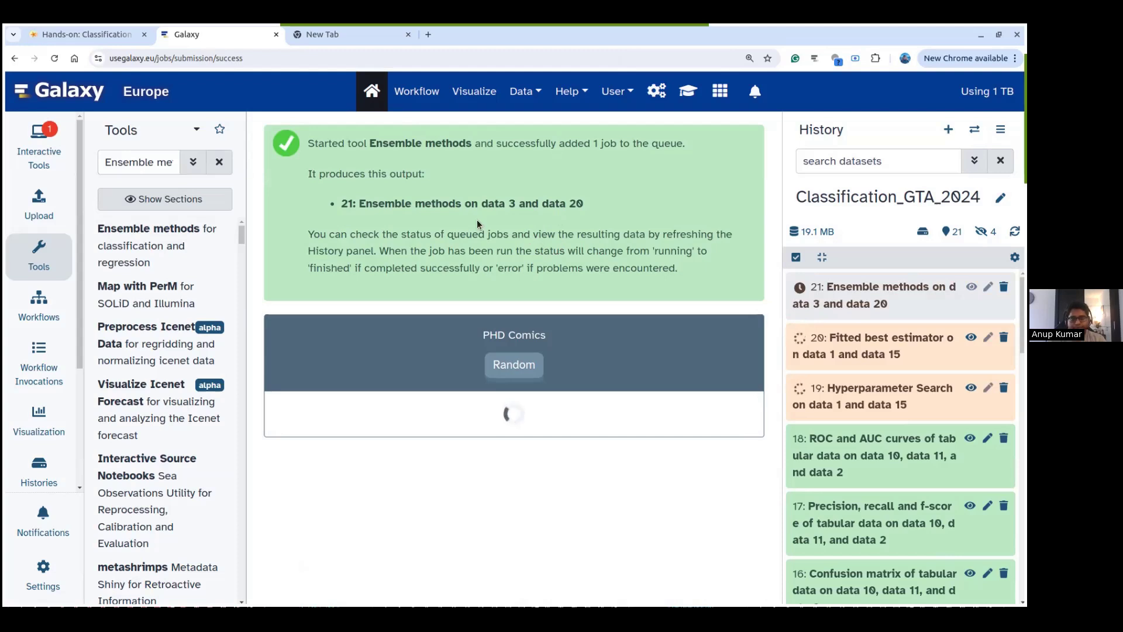
click(87, 34)
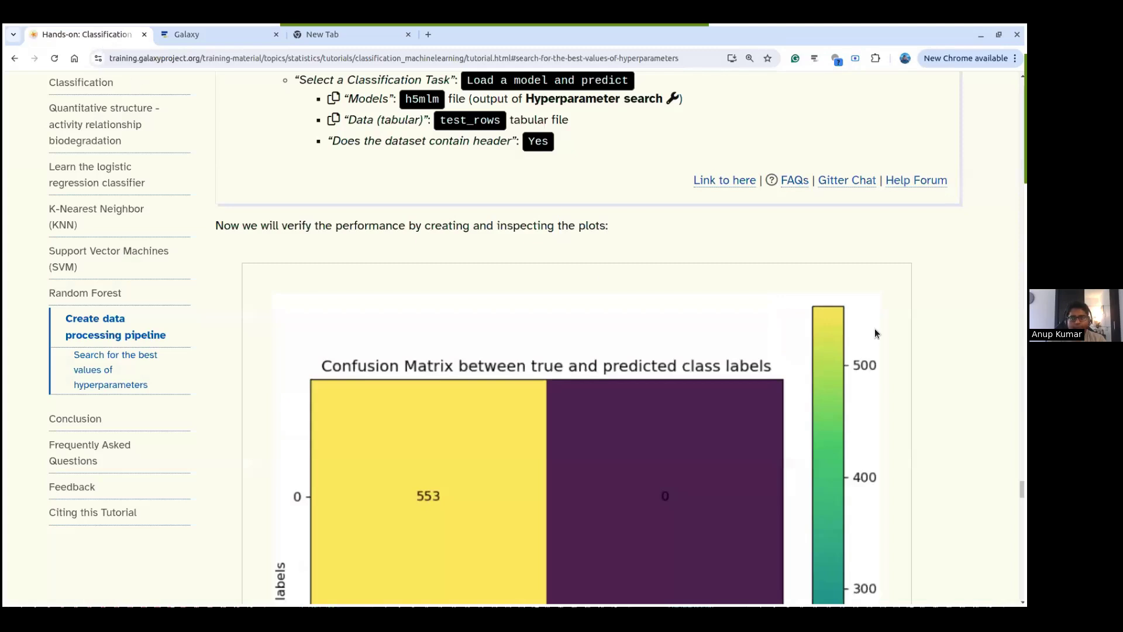
scroll(875, 334, down, 2)
scroll(561, 340, down, 2)
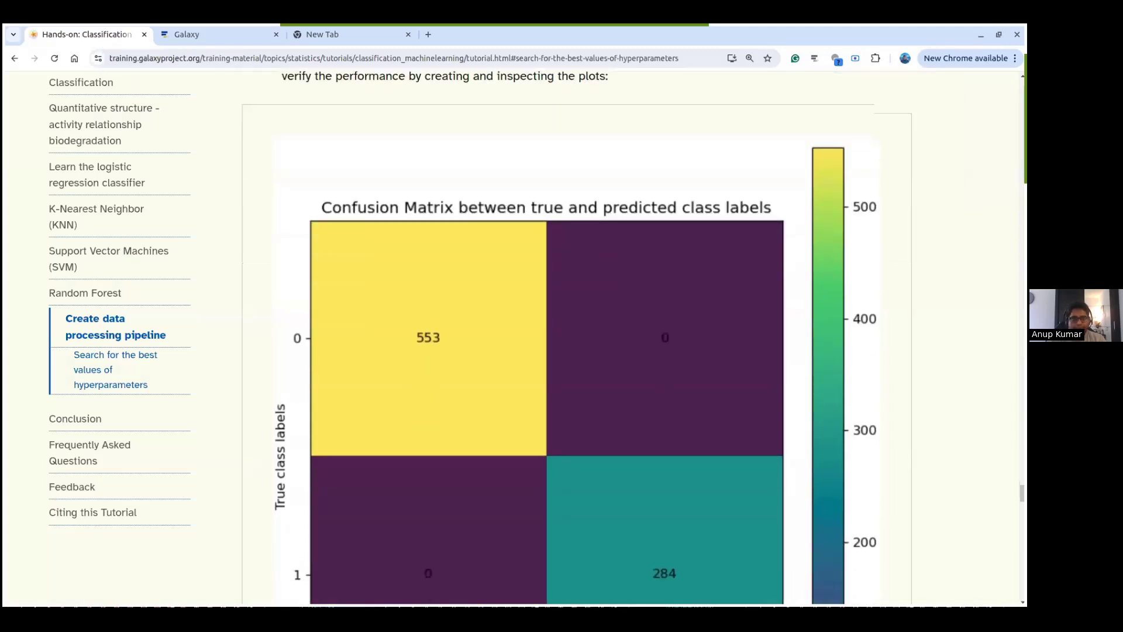
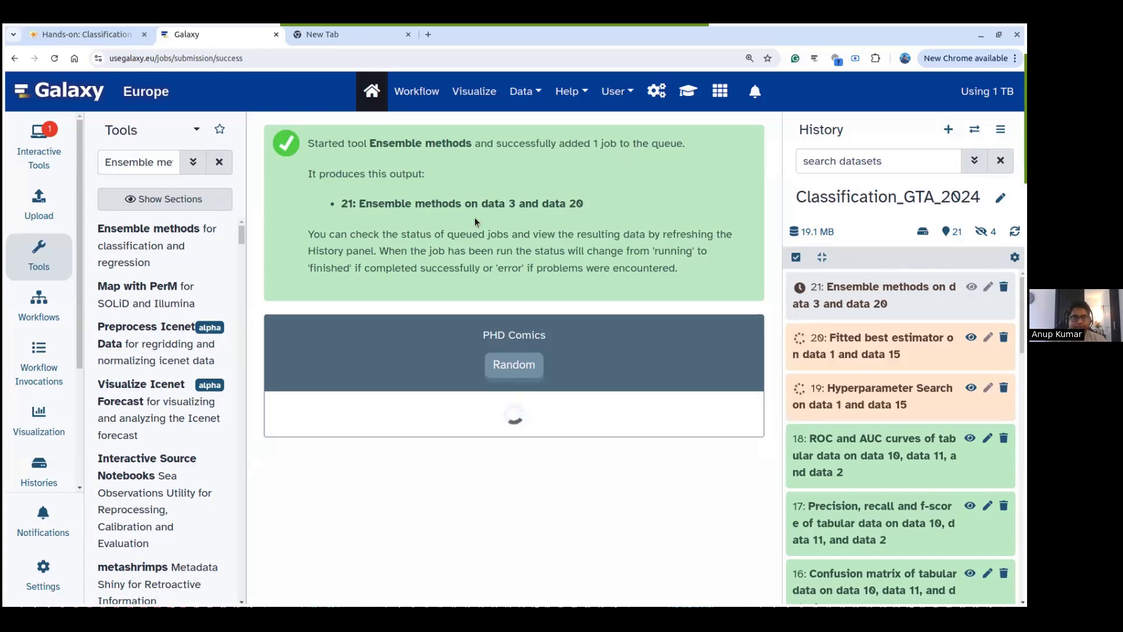
- Return to the tutorial and read its ROC curve and AUC remarks, the Conclusion and the closing sections down to Feedback
click(88, 34)
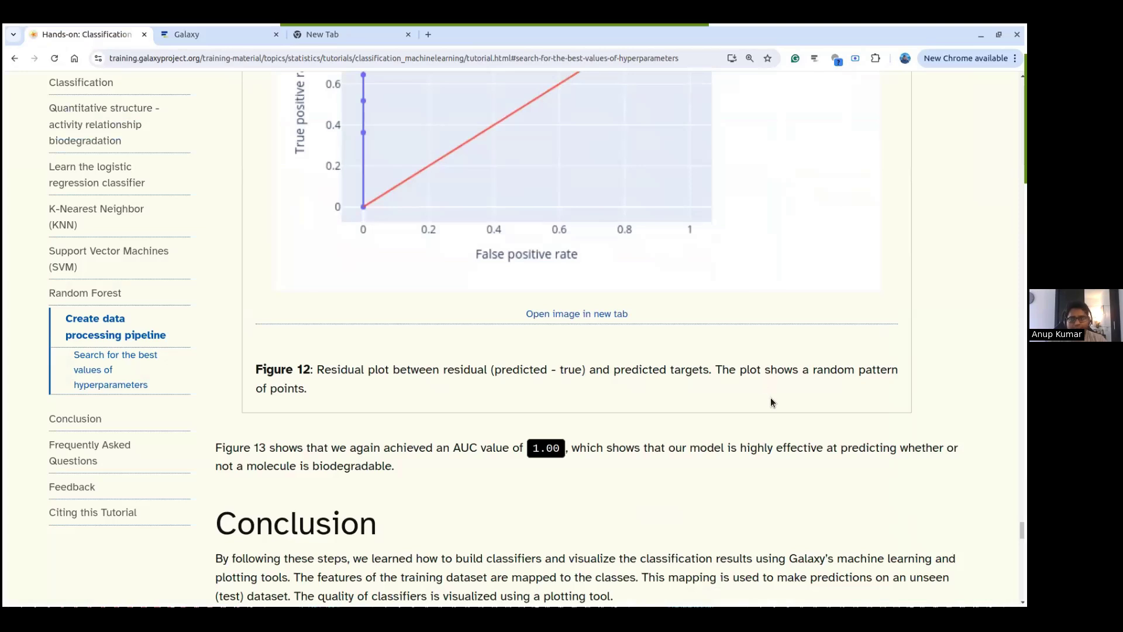
scroll(766, 412, down, 1)
scroll(764, 412, down, 2)
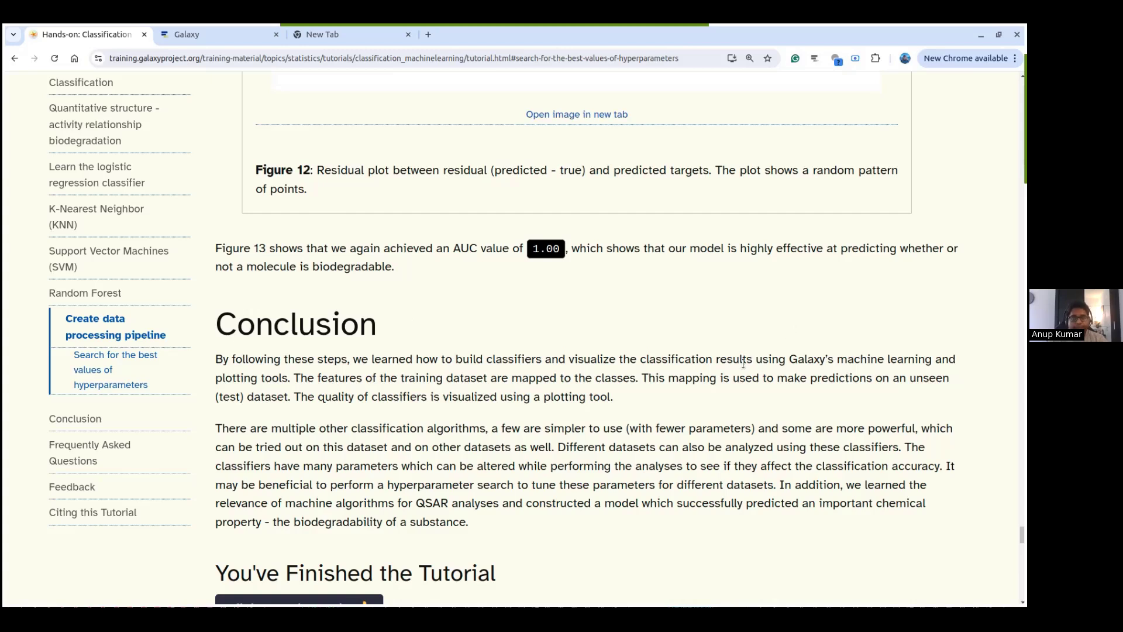
scroll(804, 356, down, 2)
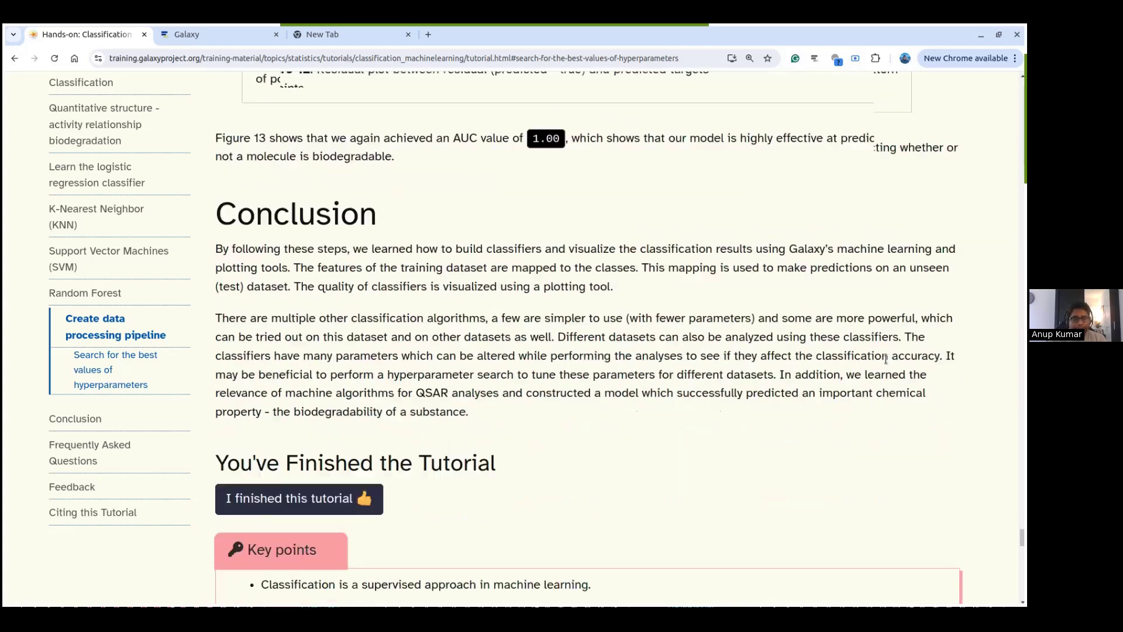
scroll(885, 359, down, 6)
scroll(951, 347, down, 5)
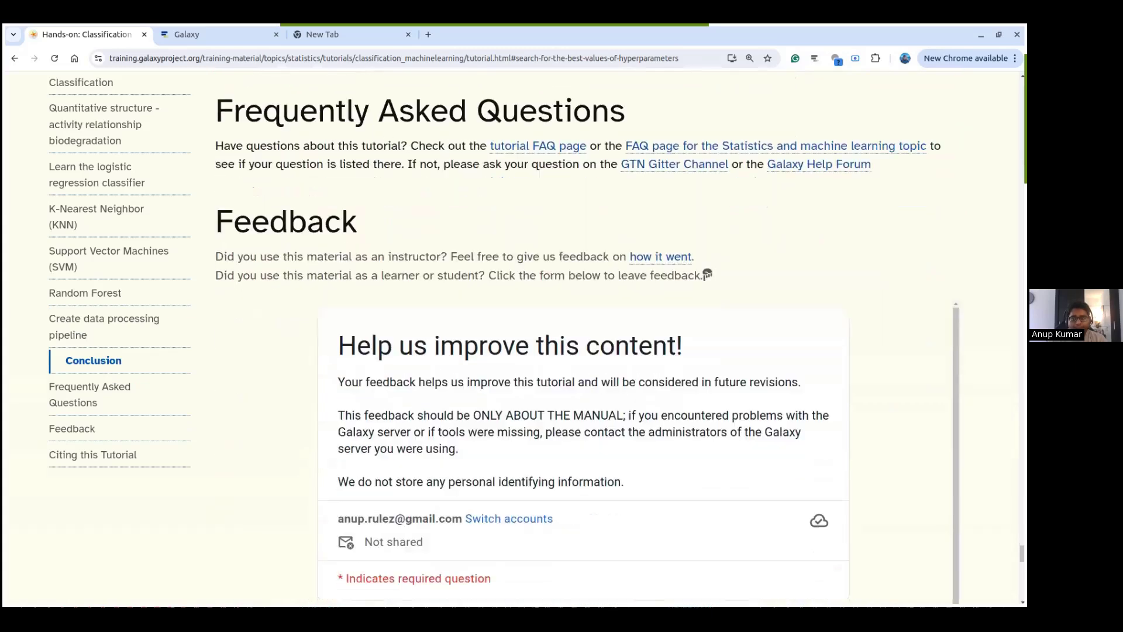
- Examine the tutorial's feedback form, including the rating scale, the comment questions and the note on anonymous submission
scroll(585, 339, down, 1)
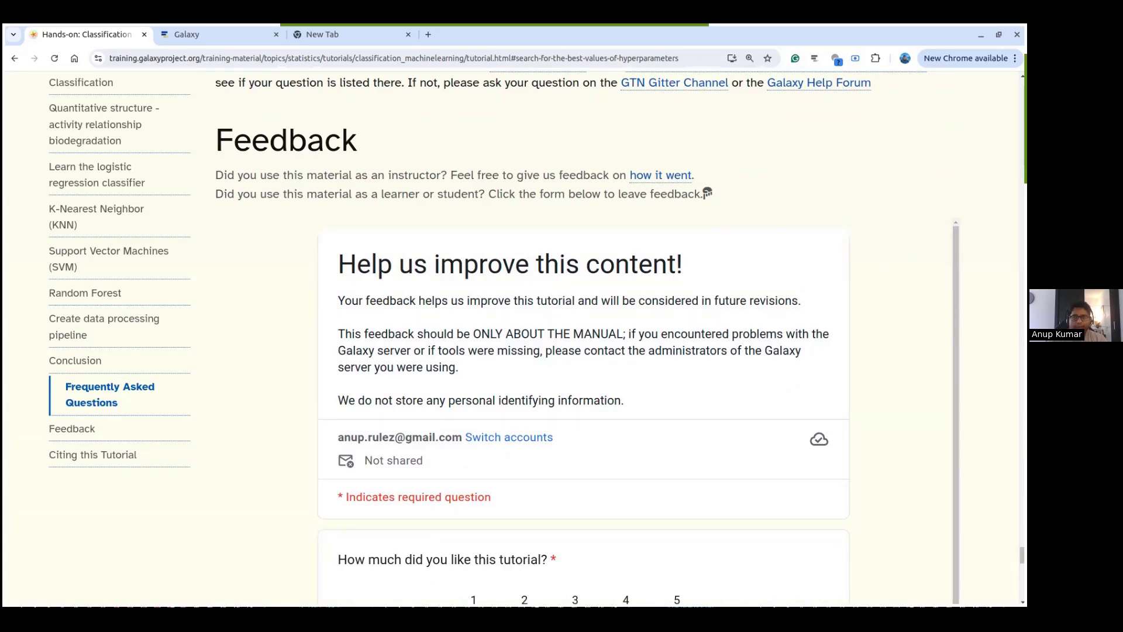
scroll(583, 340, down, 2)
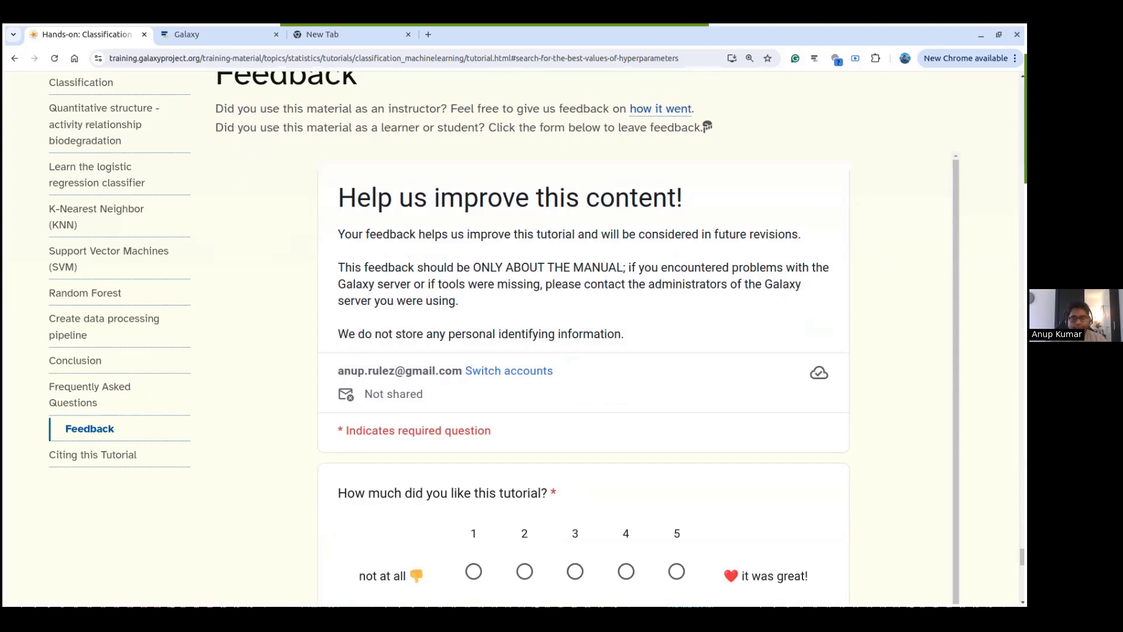
scroll(583, 339, down, 2)
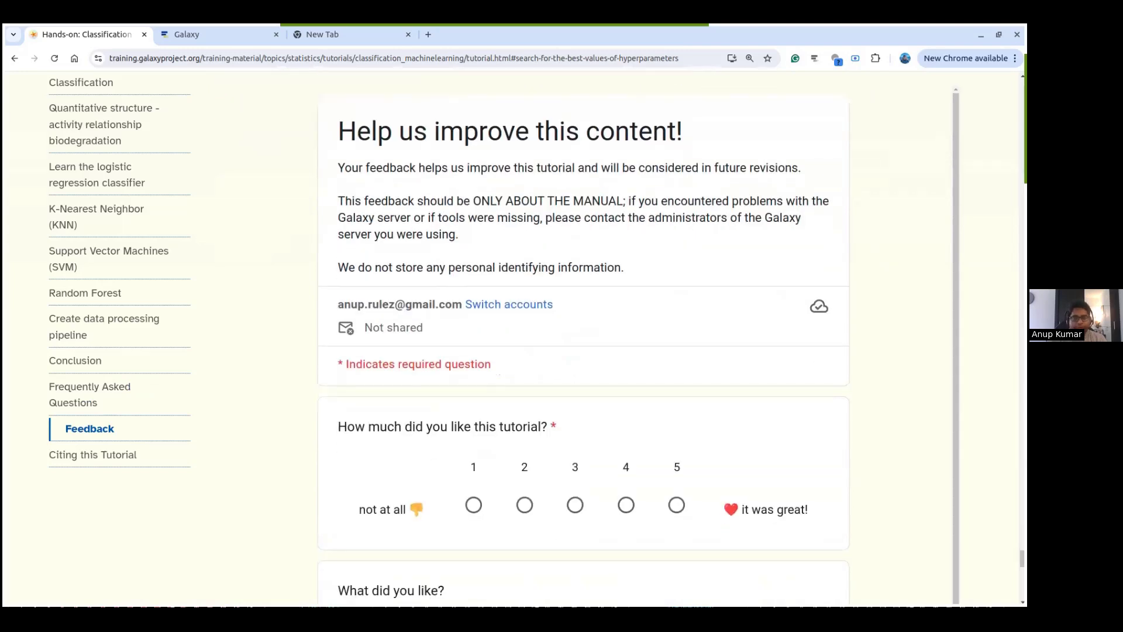
scroll(583, 340, down, 1)
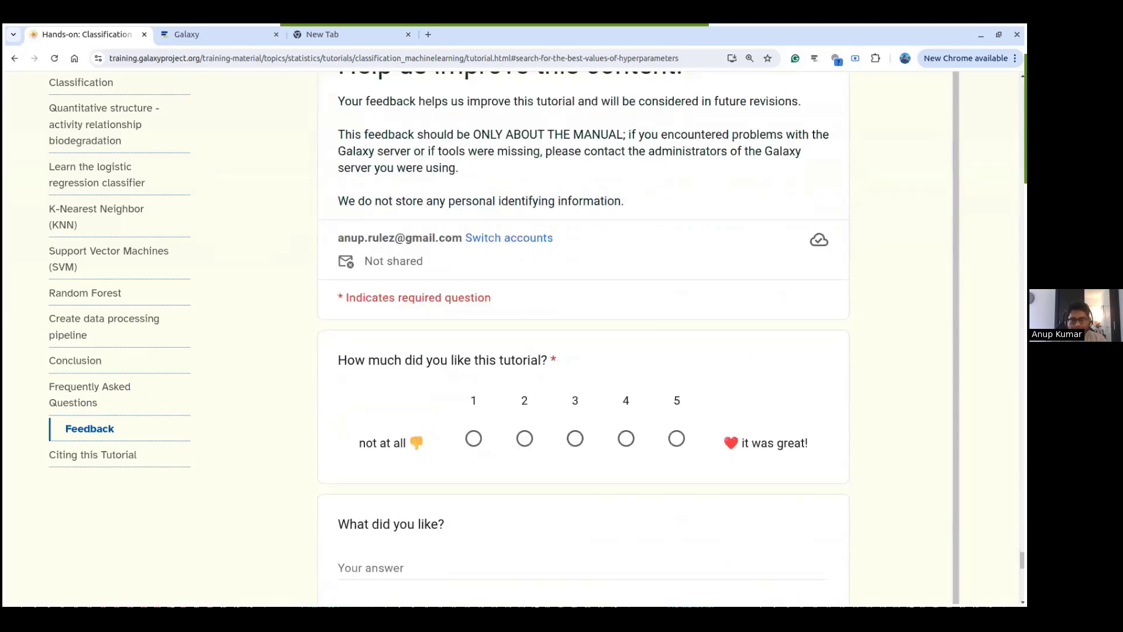
scroll(583, 340, down, 1)
scroll(583, 339, up, 2)
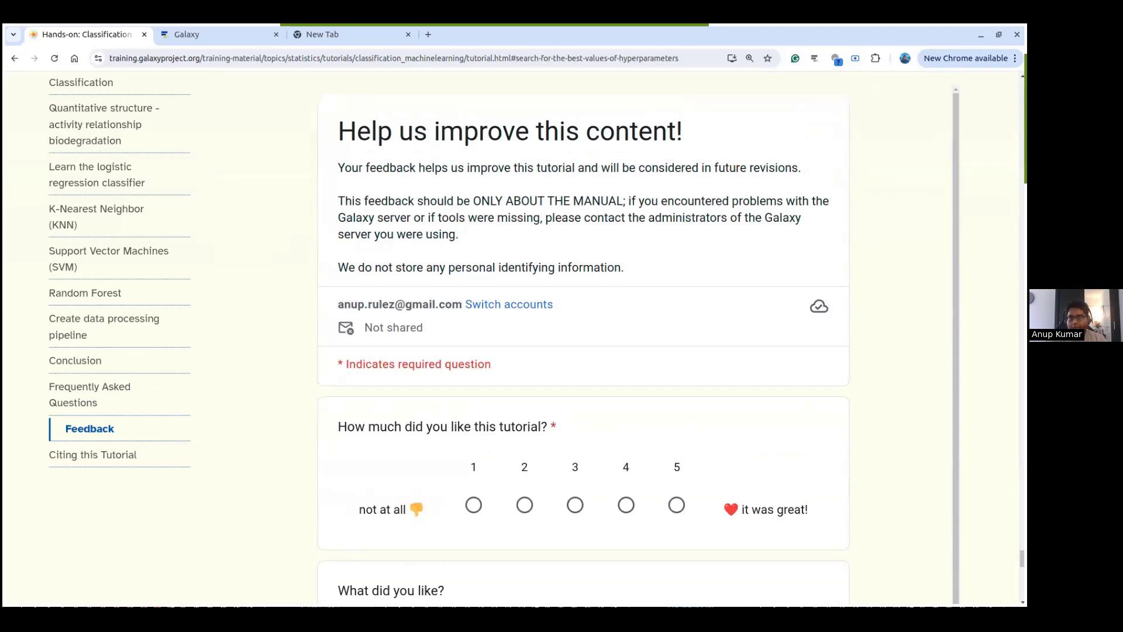
scroll(583, 339, down, 4)
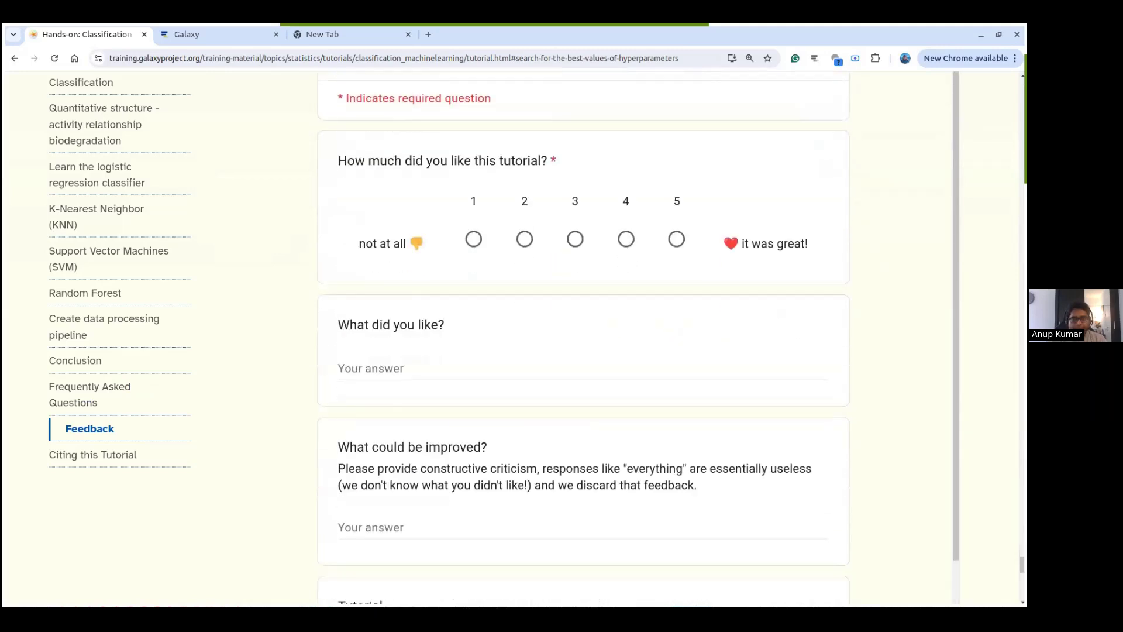
scroll(583, 340, down, 2)
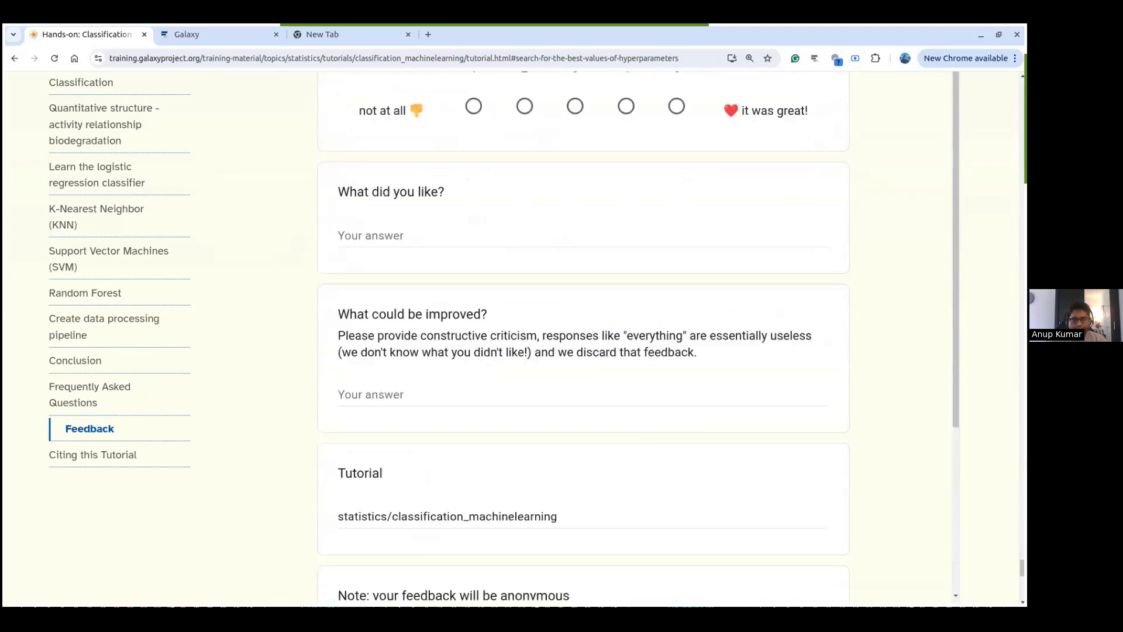
scroll(583, 340, down, 2)
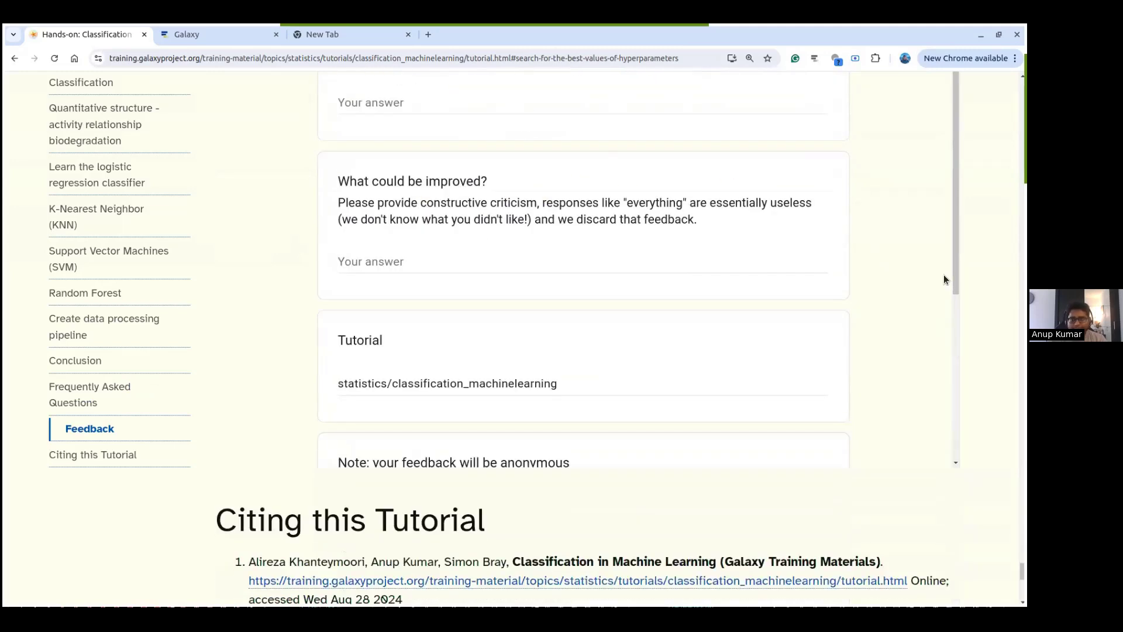
scroll(956, 267, down, 3)
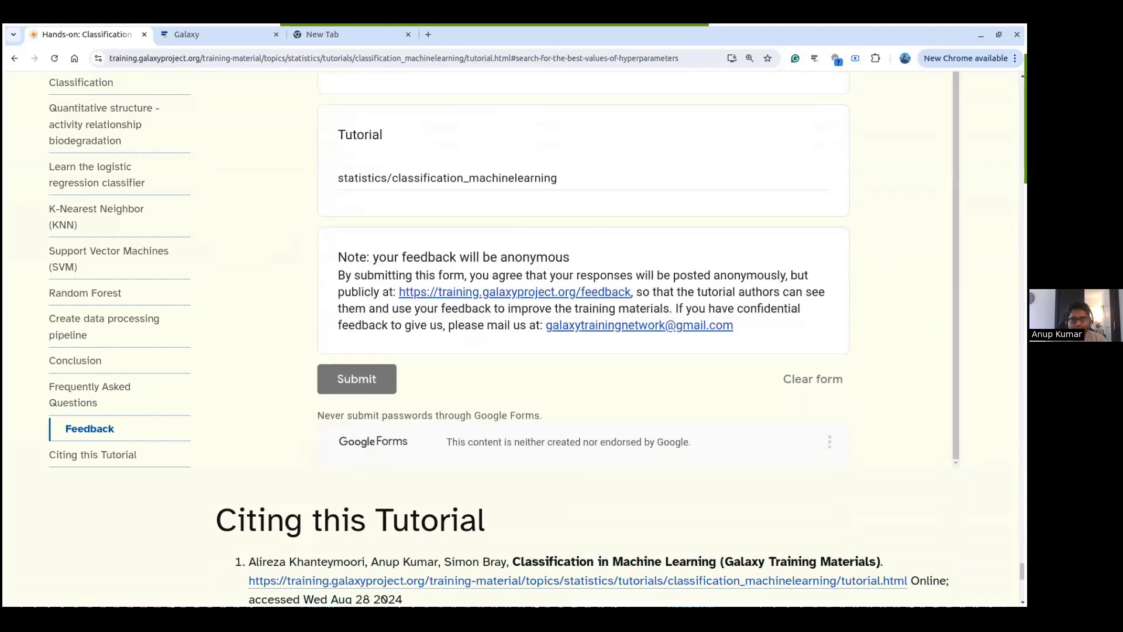
scroll(851, 338, up, 1)
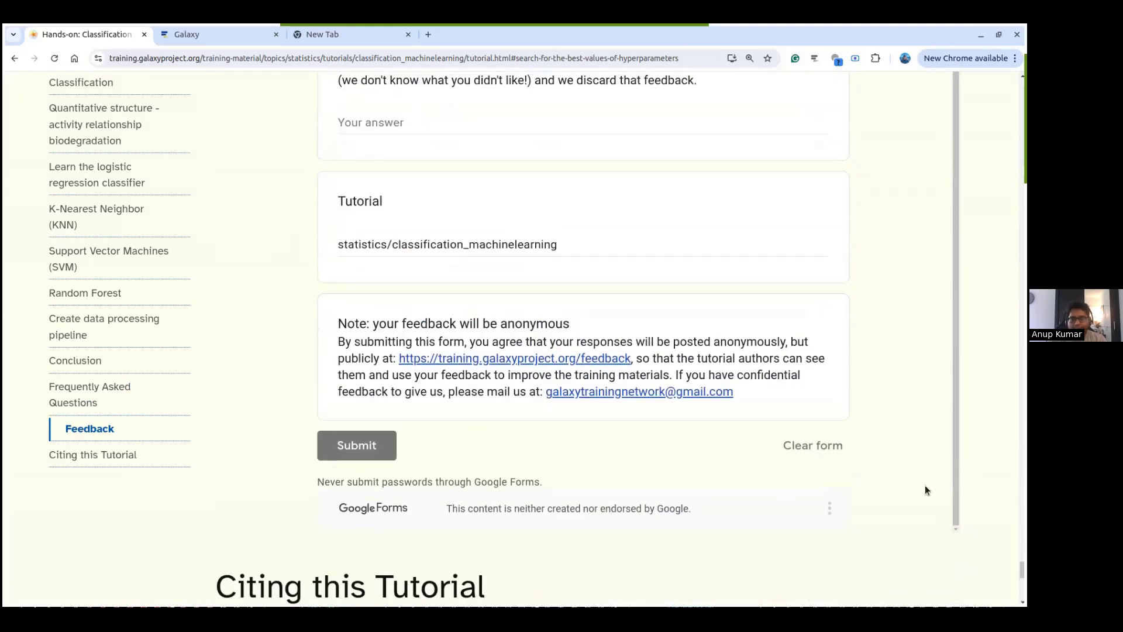
scroll(583, 339, up, 1)
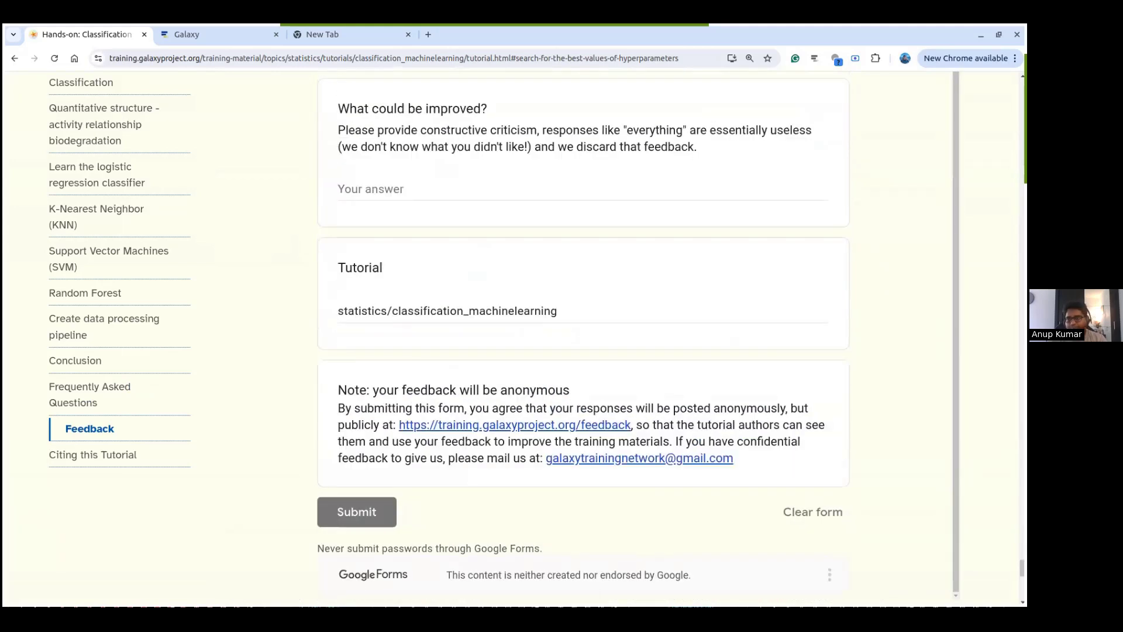
scroll(583, 339, down, 2)
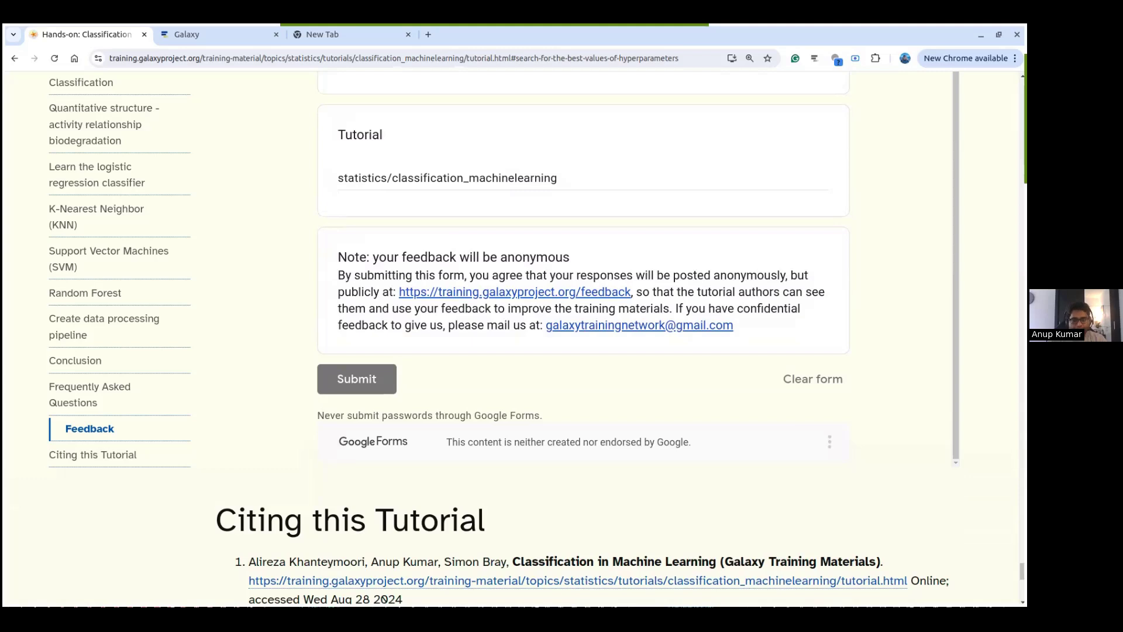
scroll(583, 339, down, 2)
scroll(583, 339, up, 4)
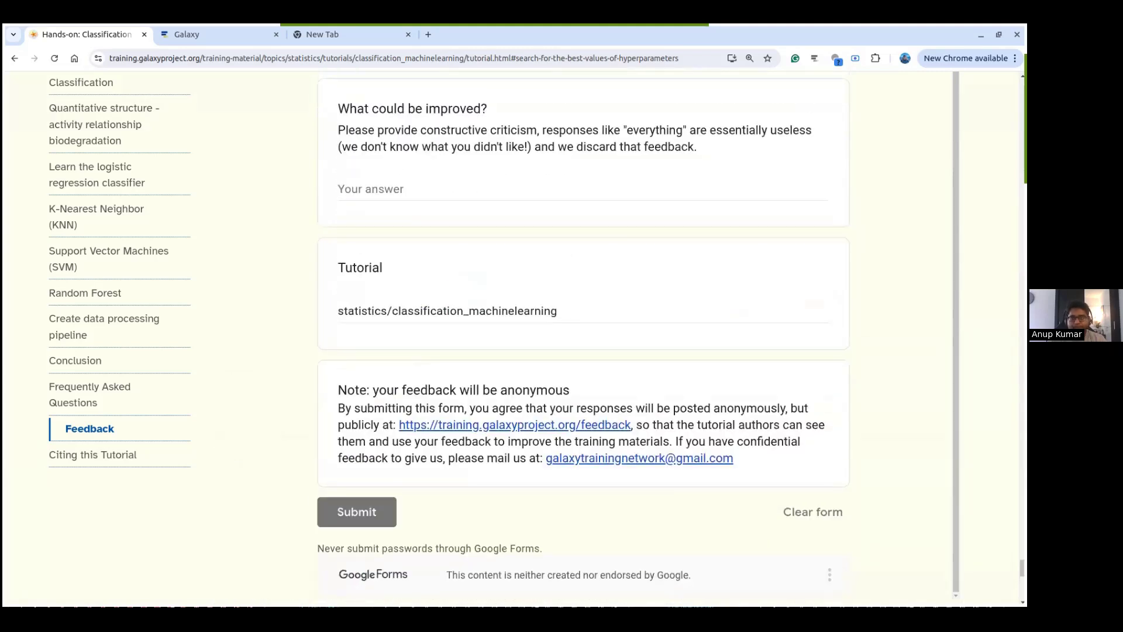
scroll(583, 339, up, 3)
scroll(583, 339, down, 1)
scroll(583, 339, up, 2)
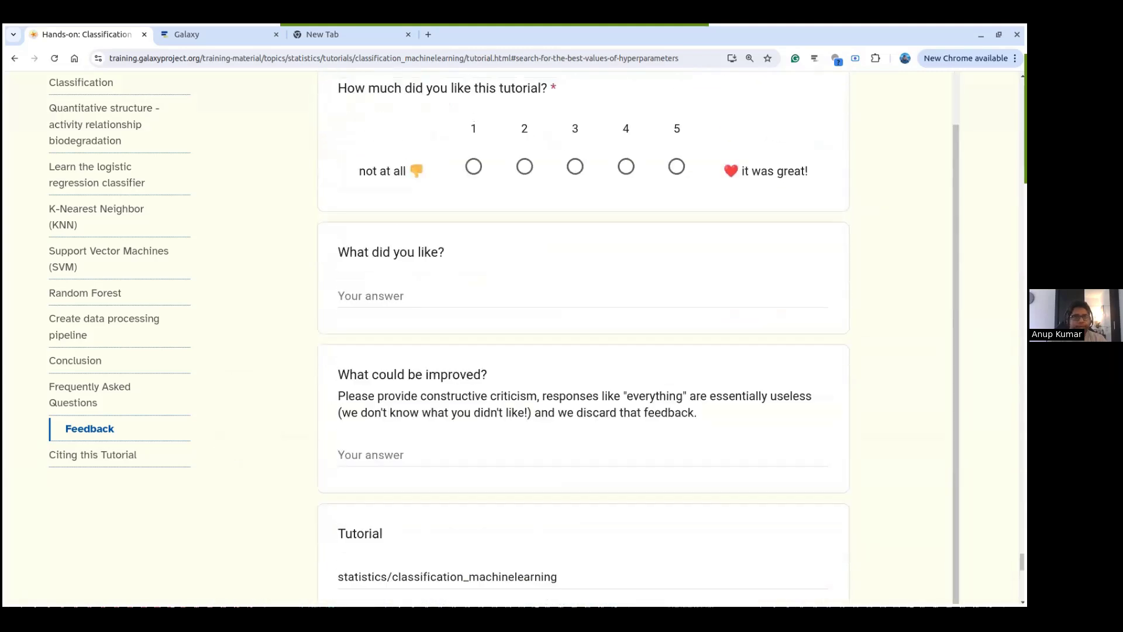
- Switch back to Galaxy, display the Hyperparameter Search output table and narrow the History area to widen the table view
click(204, 35)
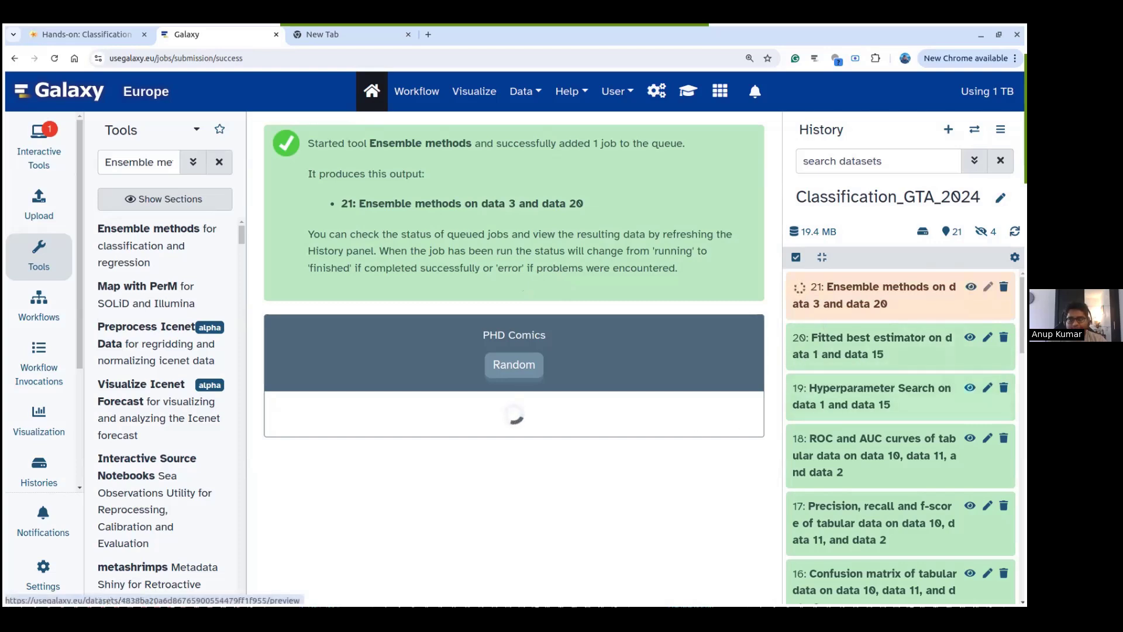
click(970, 387)
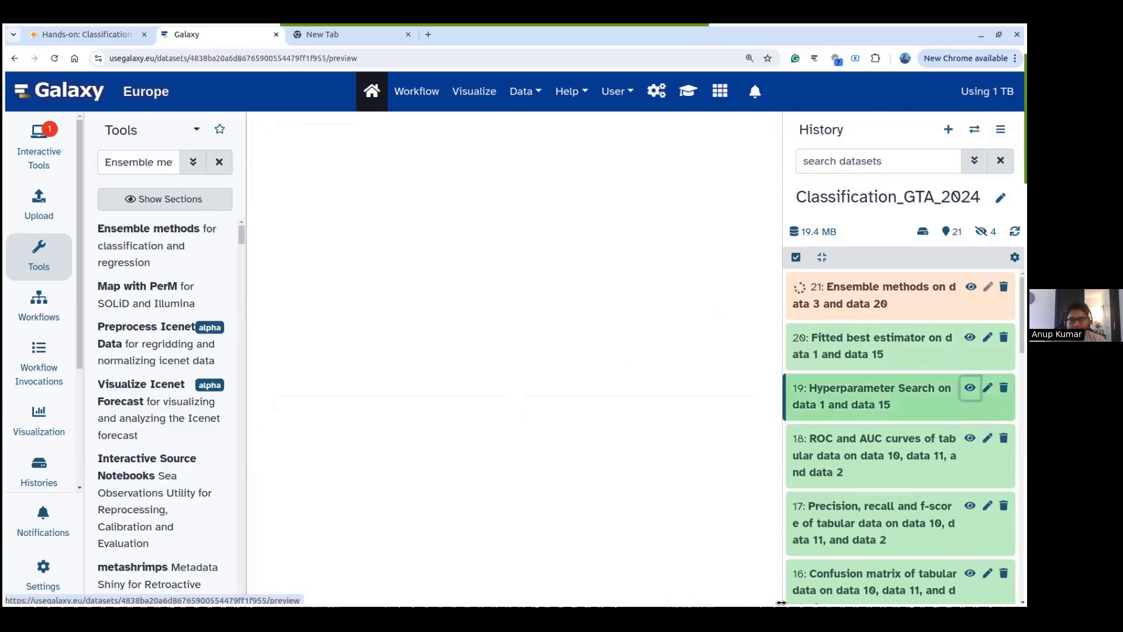
drag(782, 601, 882, 597)
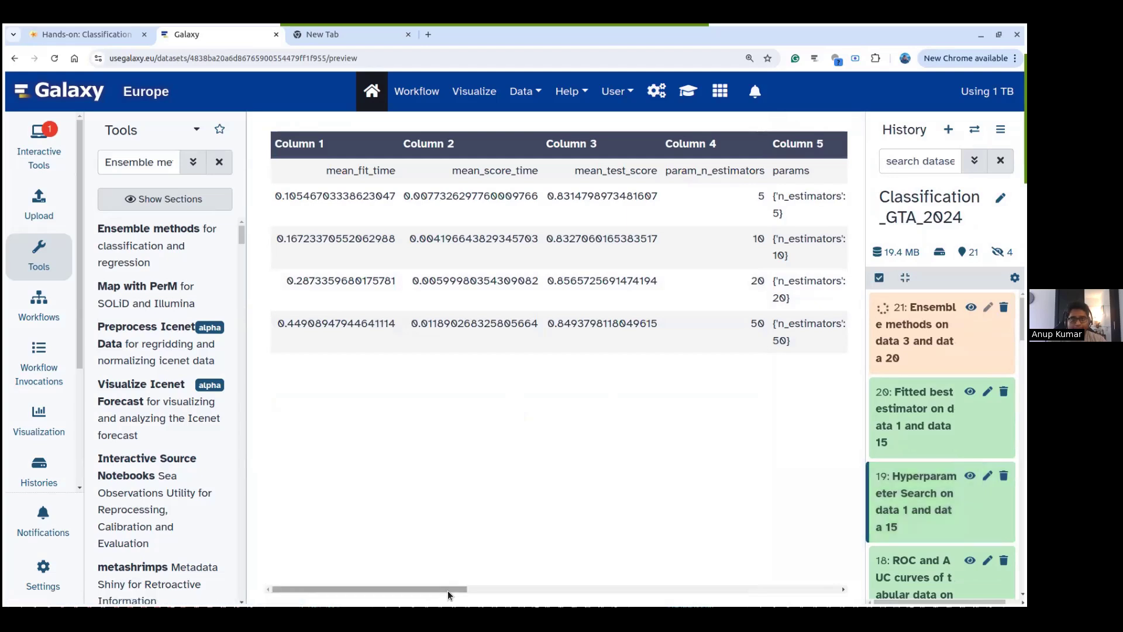
- Compare the tested param_n_estimators values with their mean_test_score and rank_test_score to find the optimal number of estimators
drag(434, 588, 483, 573)
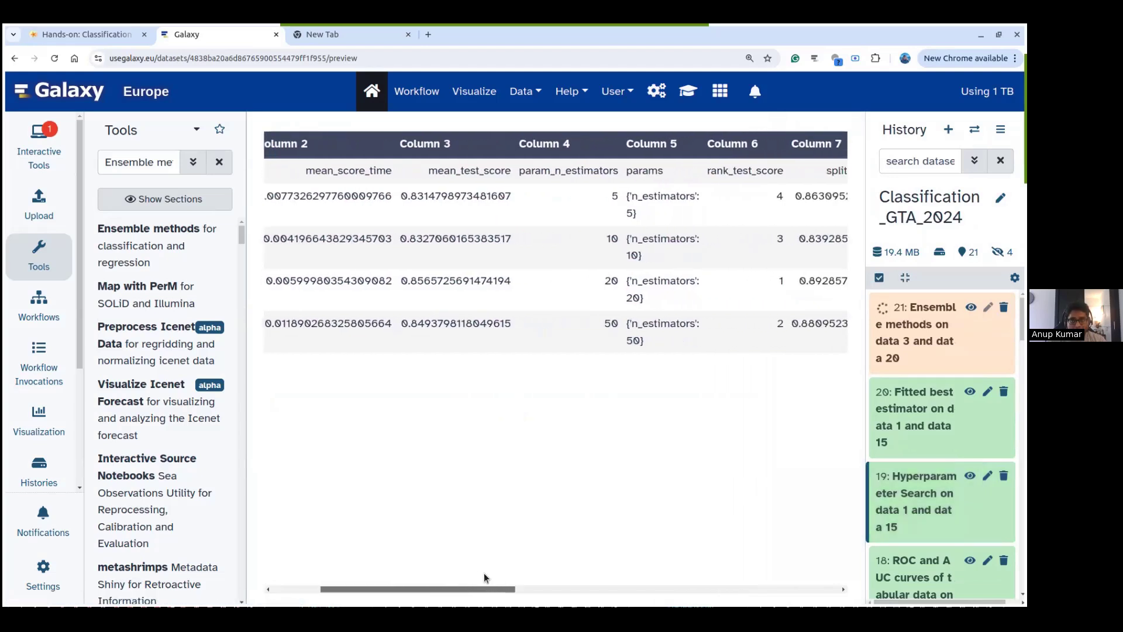
double_click(589, 169)
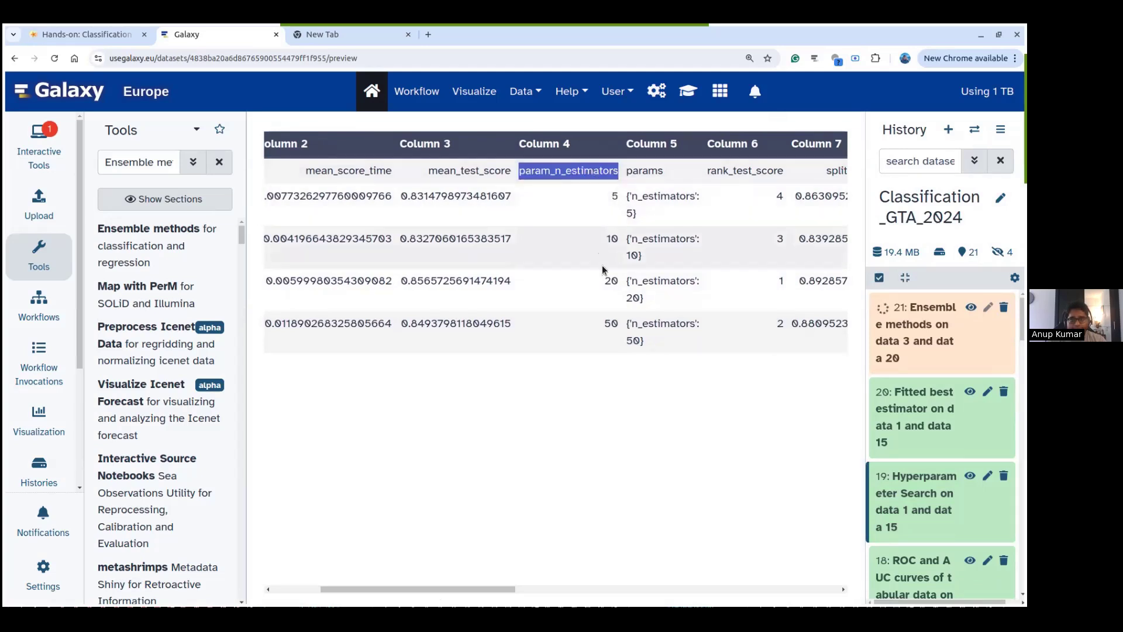
double_click(608, 324)
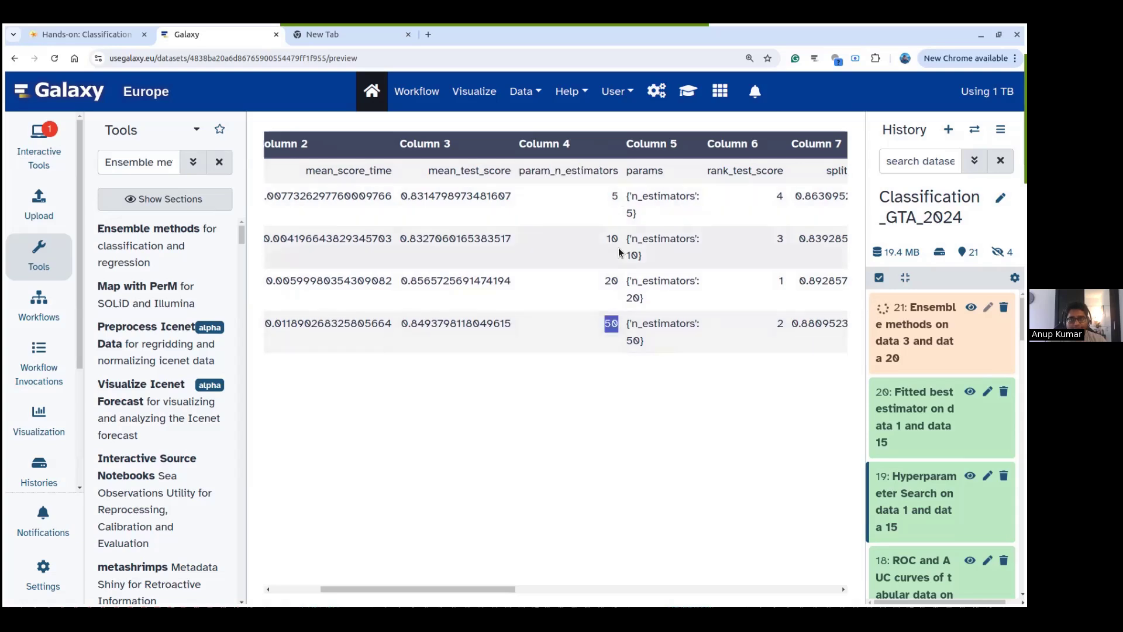
drag(499, 586, 517, 570)
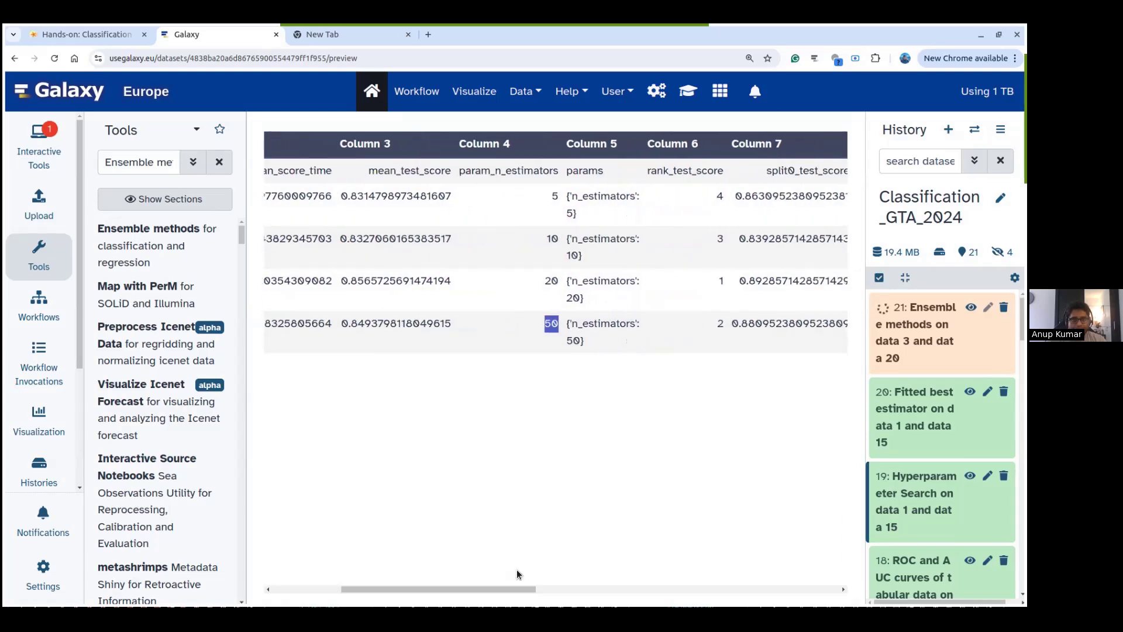
click(545, 482)
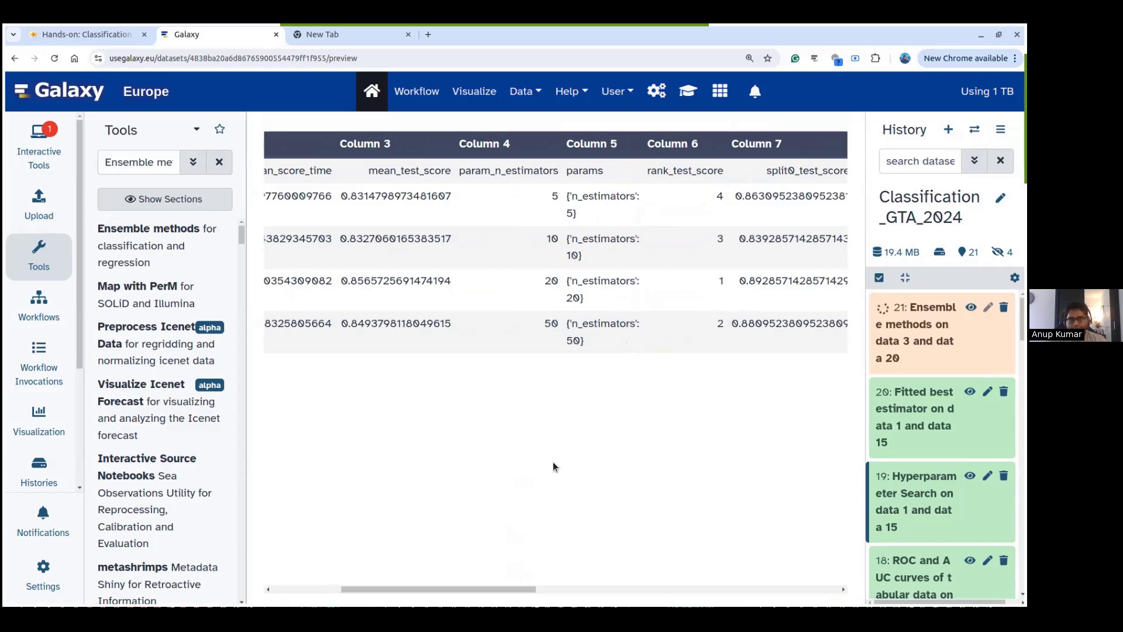
- Match the best rank_test_score in the Hyperparameter Search table to its param_n_estimators value and compare it with the 10-estimator row
drag(496, 585, 536, 580)
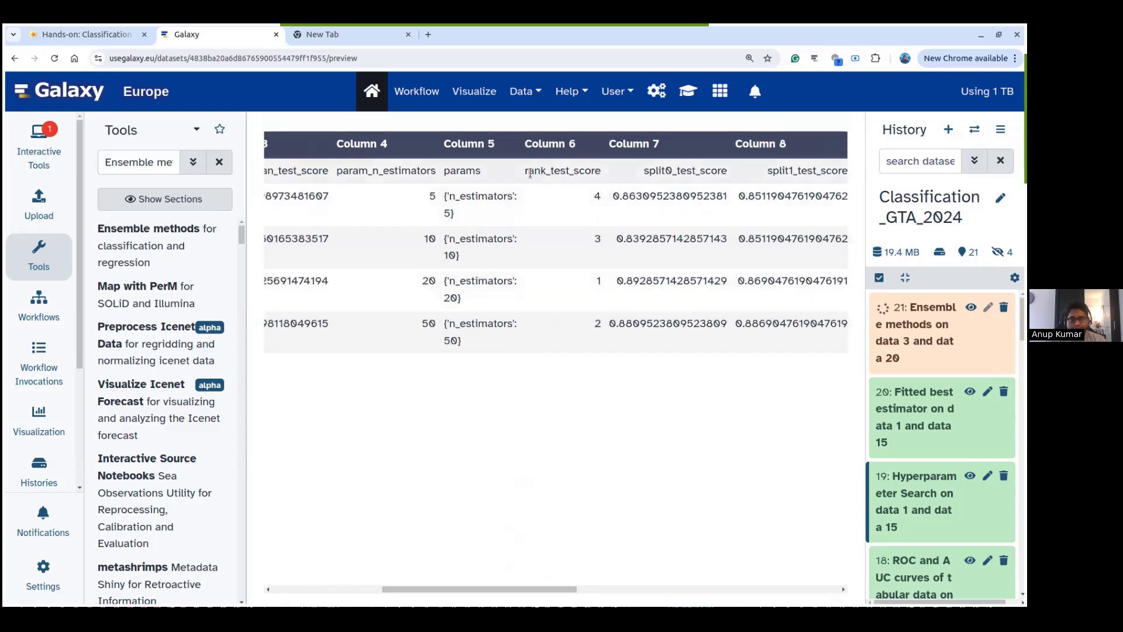
drag(527, 171, 584, 170)
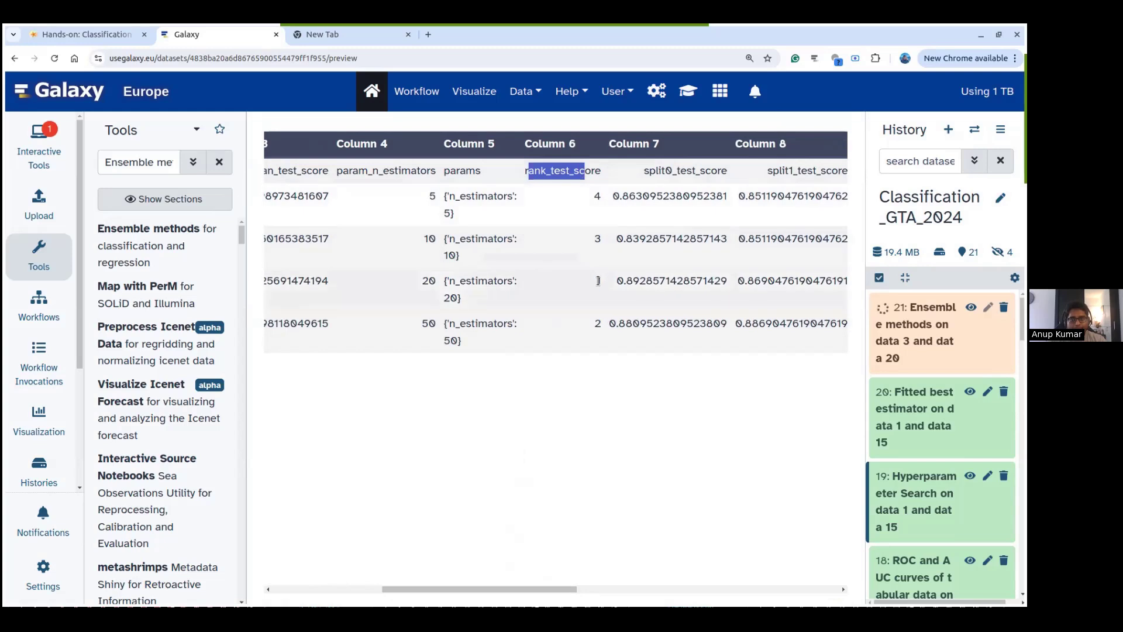
double_click(598, 281)
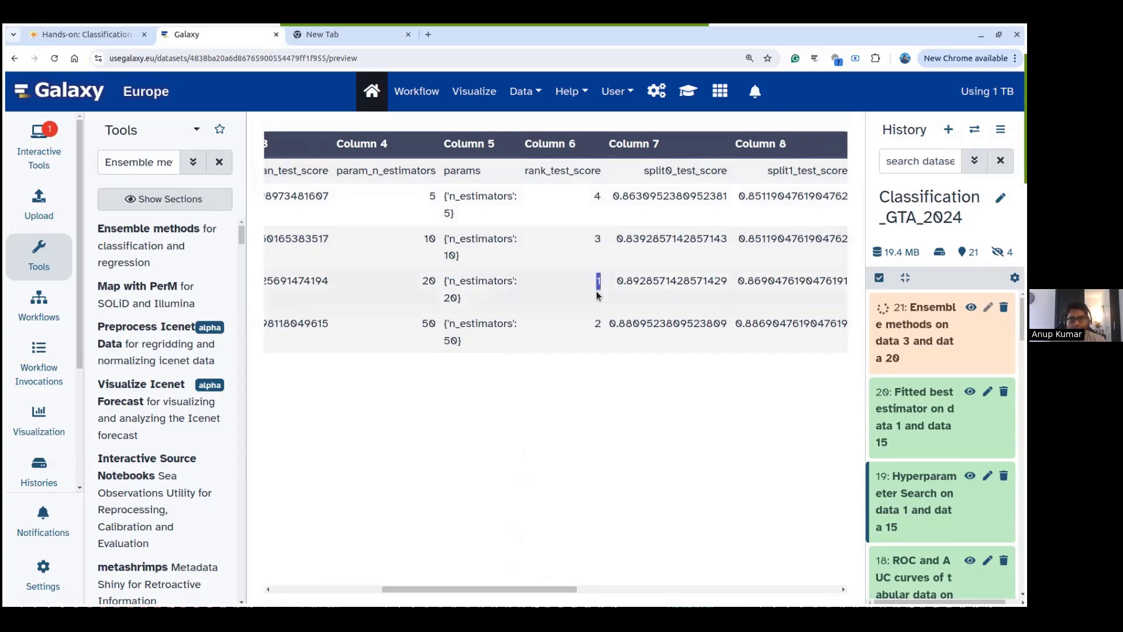
double_click(429, 281)
double_click(430, 239)
- Compare the mean_test_score values of the rows for 10 and 20 estimators in the Hyperparameter Search table
drag(514, 587, 444, 578)
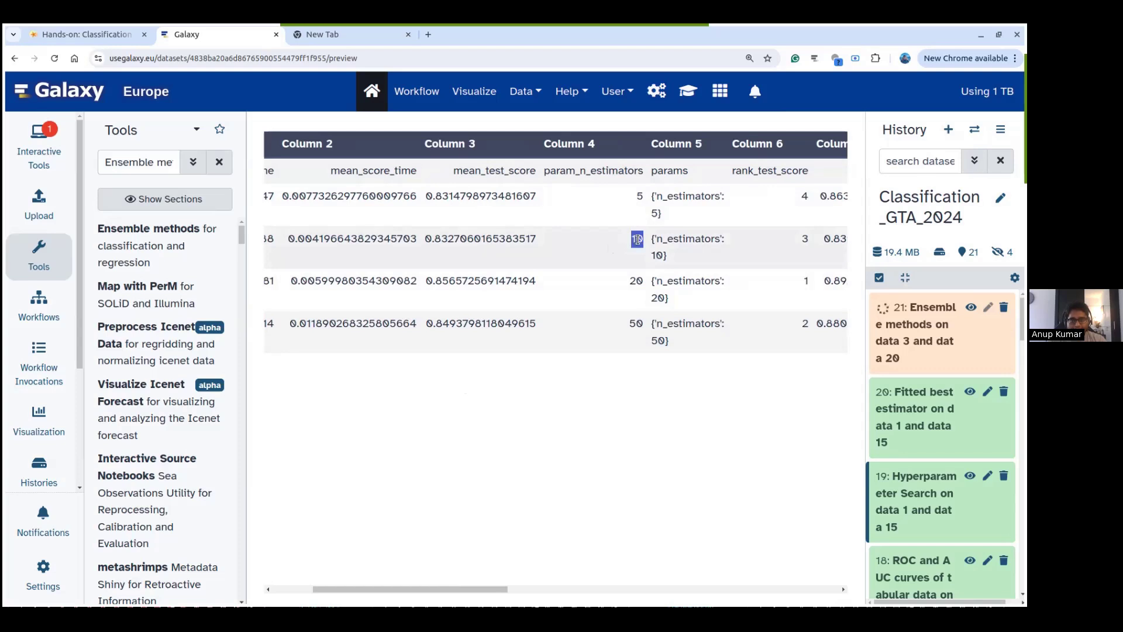
drag(432, 238, 443, 238)
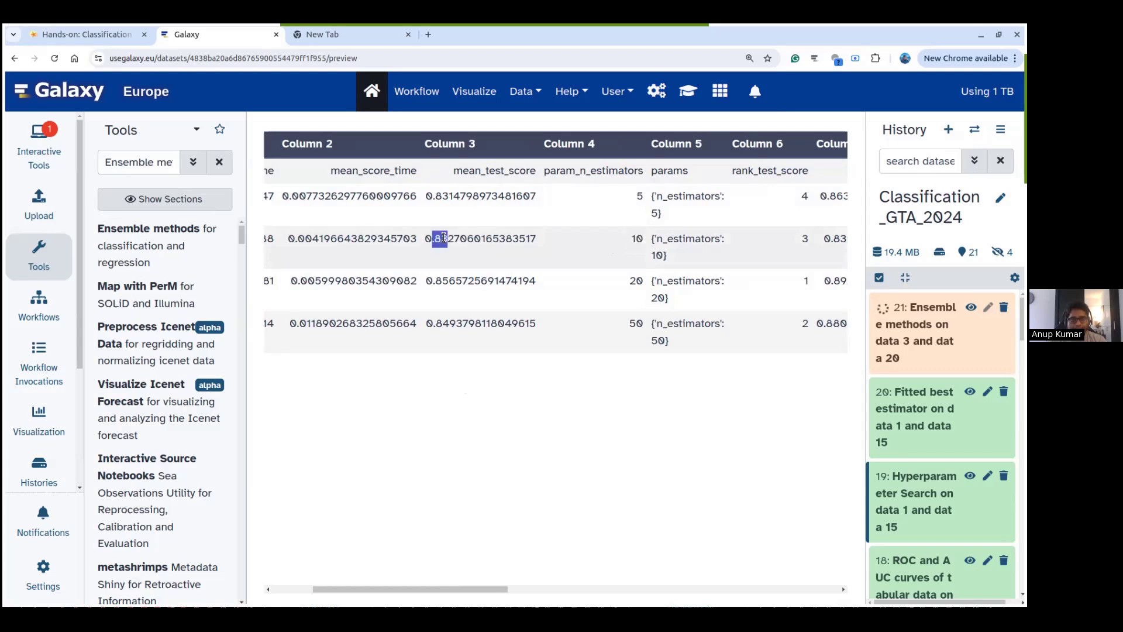
click(457, 238)
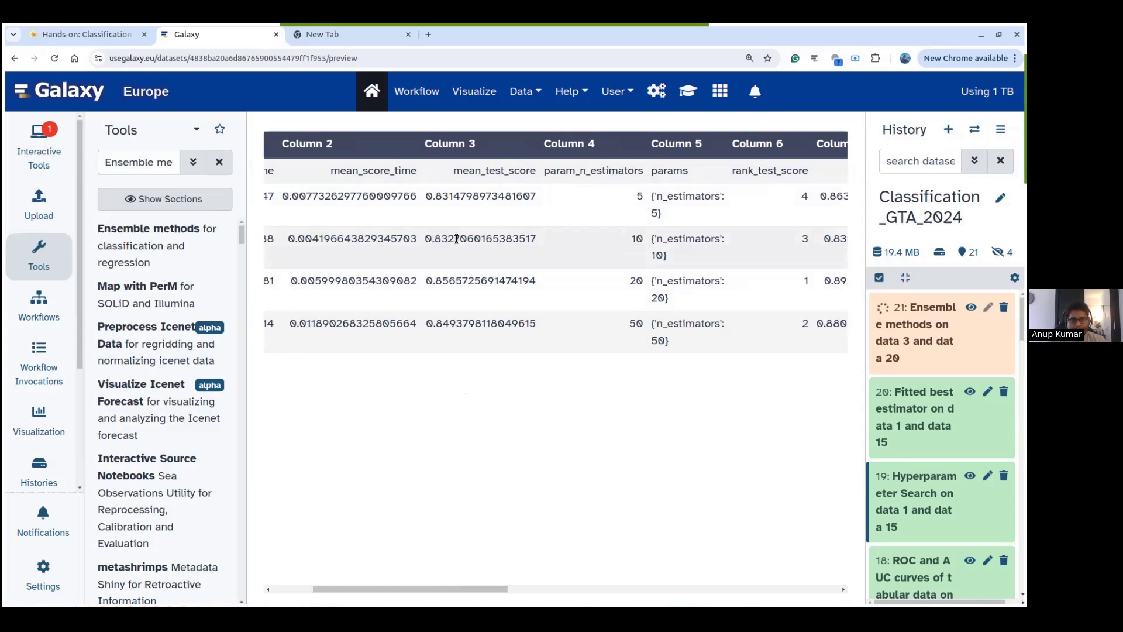
double_click(633, 280)
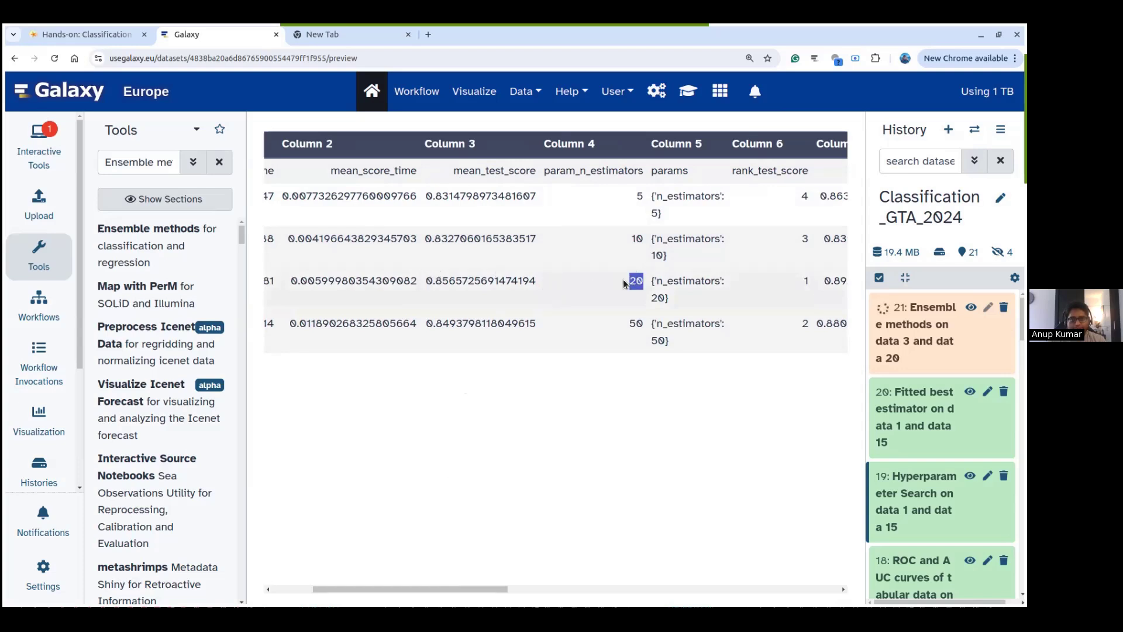
click(447, 277)
drag(436, 280, 456, 282)
drag(433, 587, 507, 584)
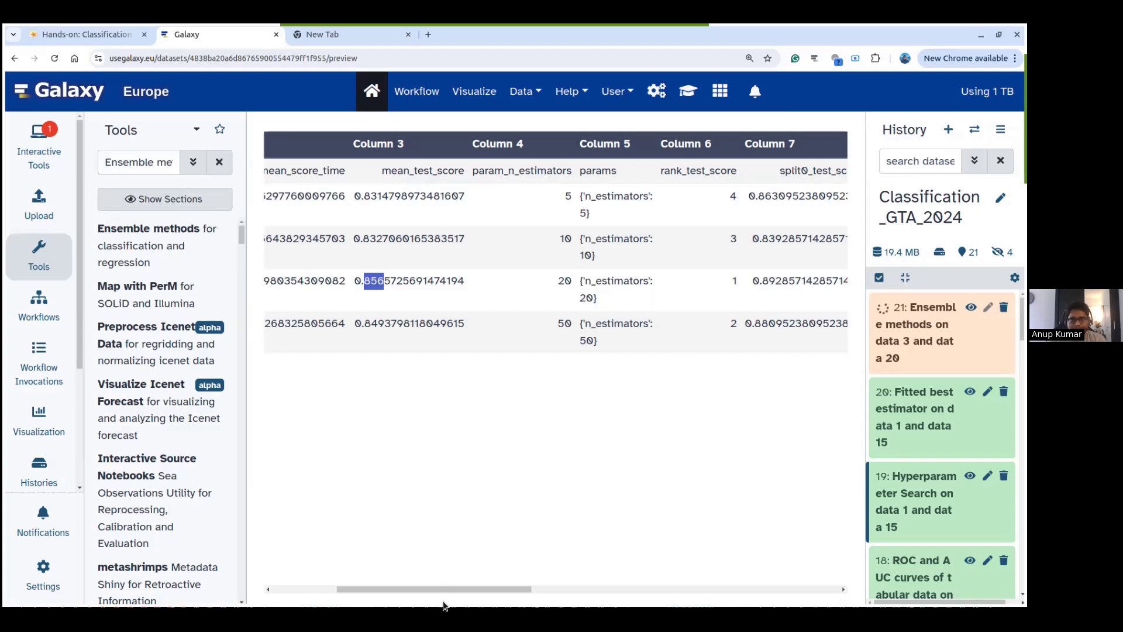
- Compare the std_fit_time values of the first and last rows in the final columns of the Hyperparameter Search table
drag(455, 585, 838, 587)
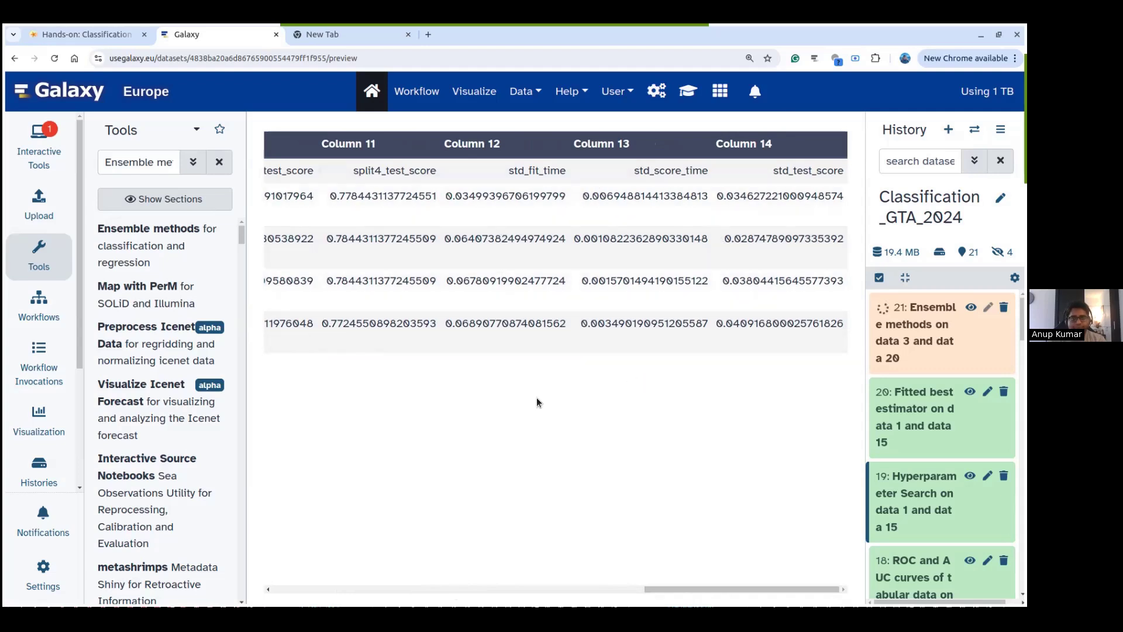
double_click(462, 323)
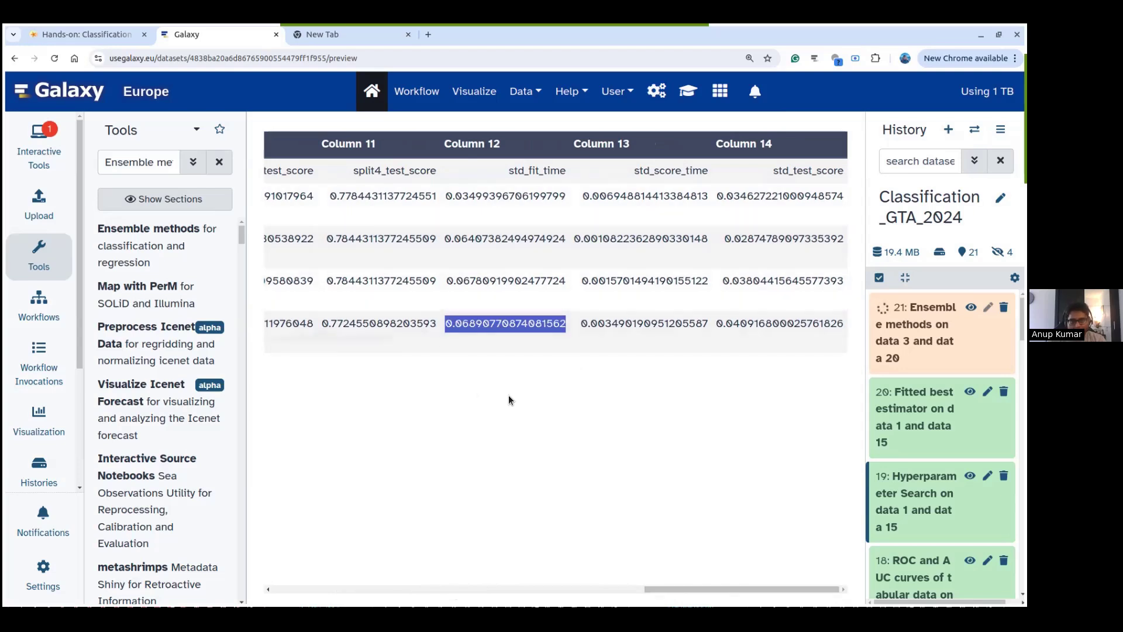
click(477, 197)
double_click(478, 198)
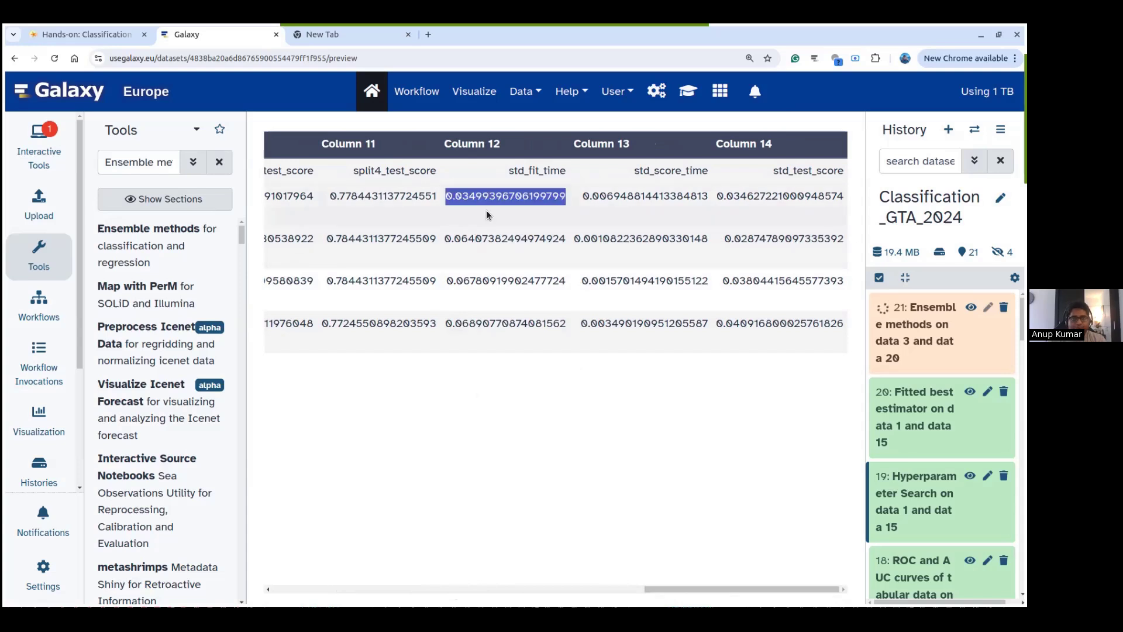
click(478, 198)
double_click(492, 199)
double_click(506, 324)
click(506, 340)
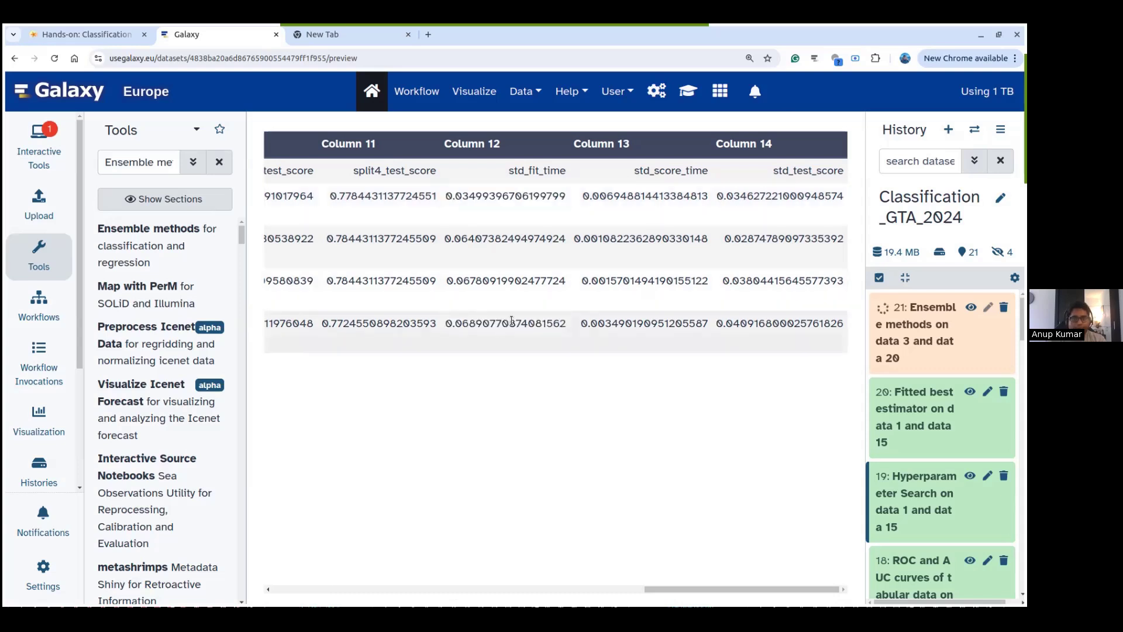
double_click(509, 323)
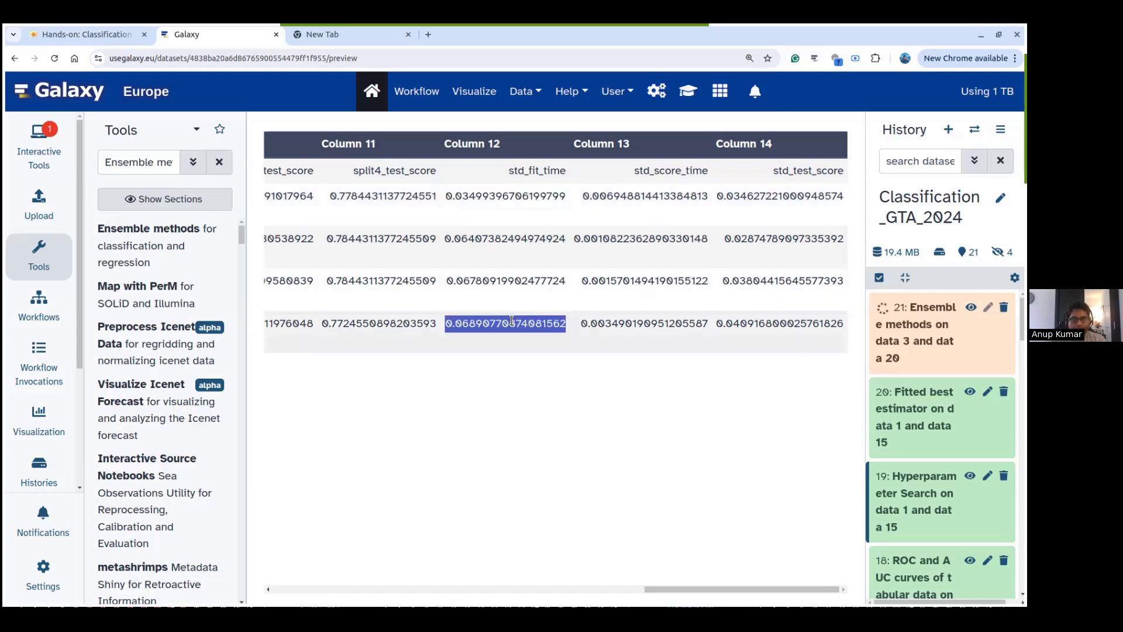
click(517, 413)
- Widen the History area and inspect the last columns of the dataset 21 Ensemble methods preview, collapsing it when done
drag(672, 588, 276, 588)
drag(863, 433, 758, 433)
click(827, 298)
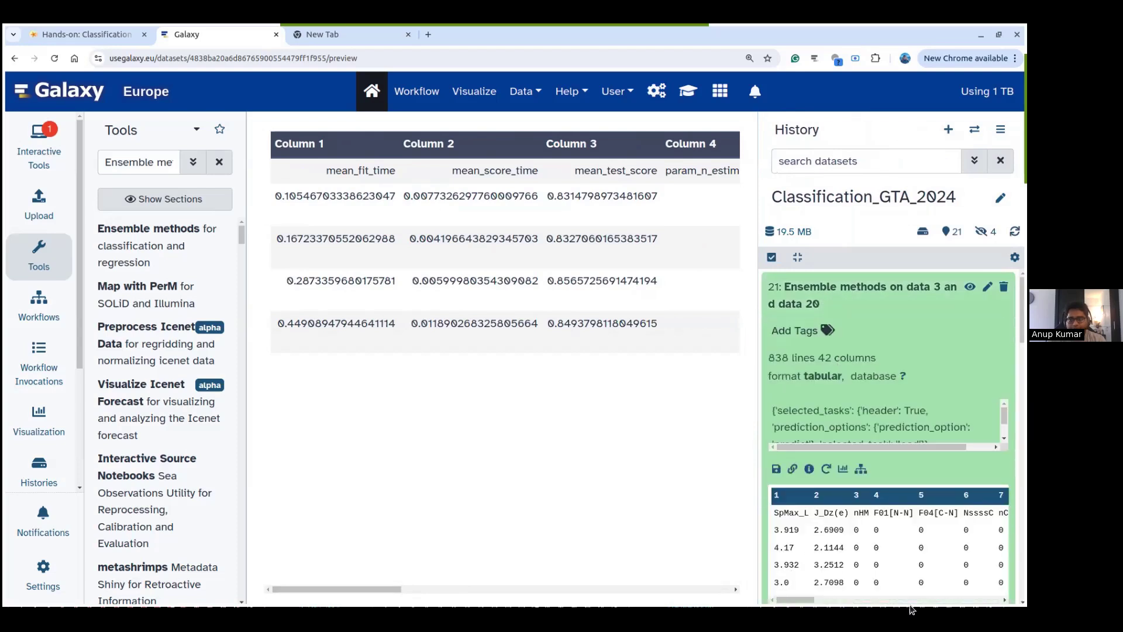
drag(809, 599, 994, 599)
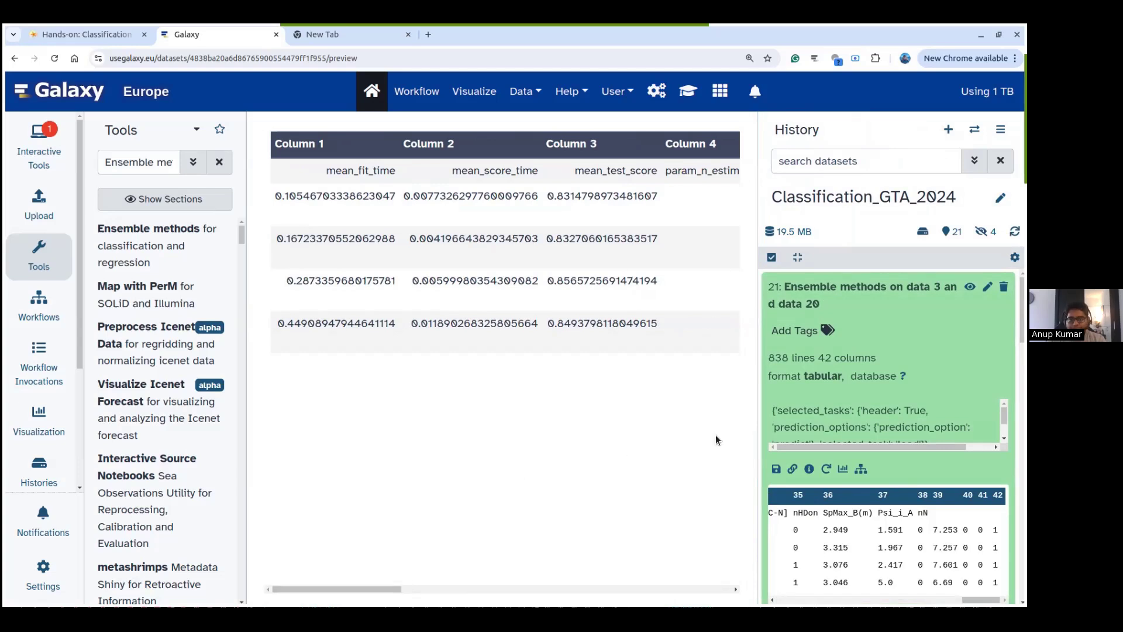
click(795, 304)
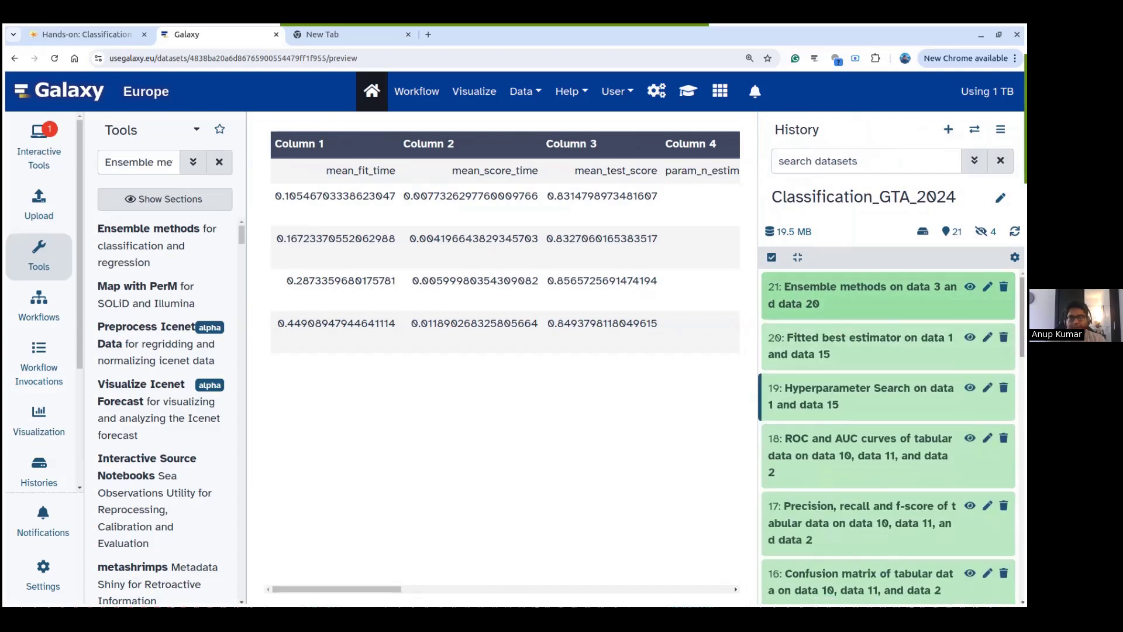
- Review the bagging classifier's confusion matrix and its precision, recall and F1 plot in the tutorial, and return to Galaxy
click(126, 34)
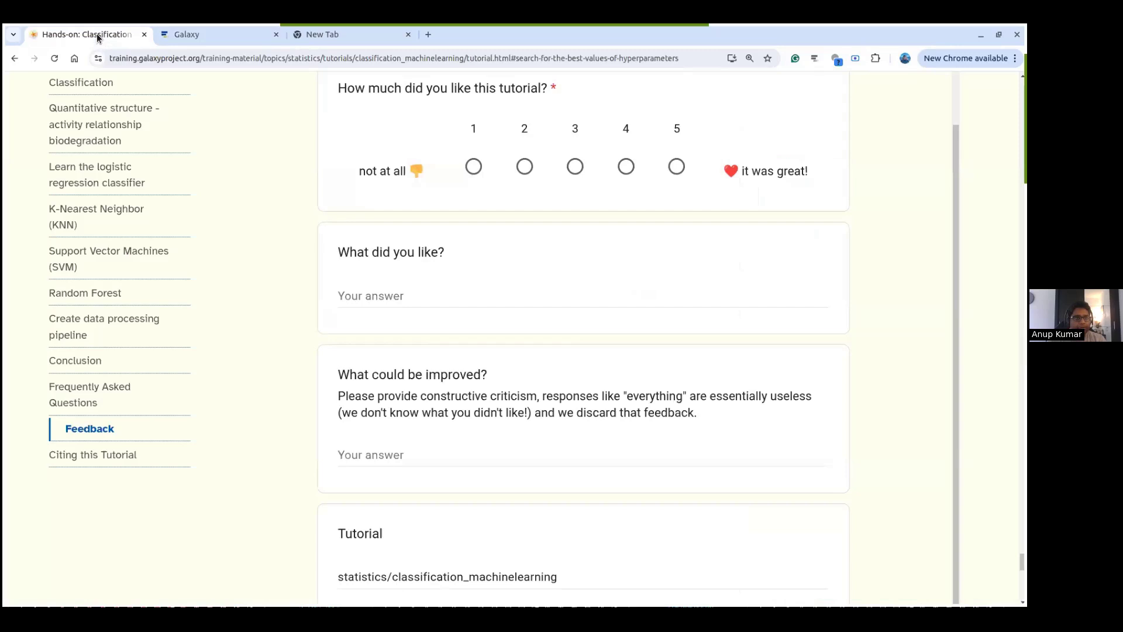
scroll(940, 456, up, 20)
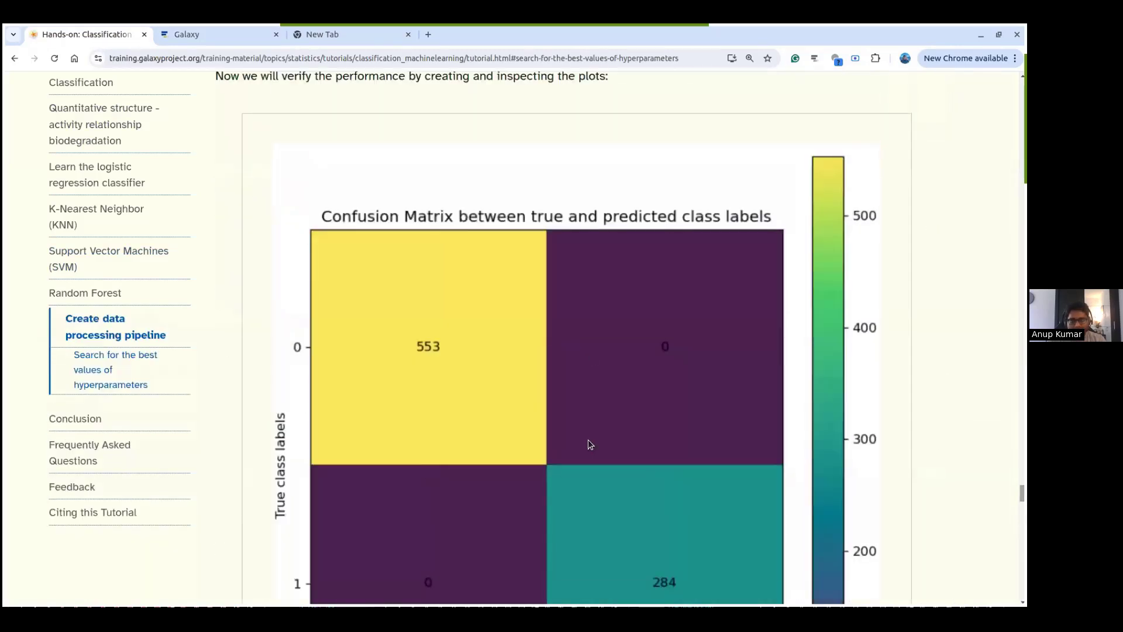
scroll(637, 456, down, 9)
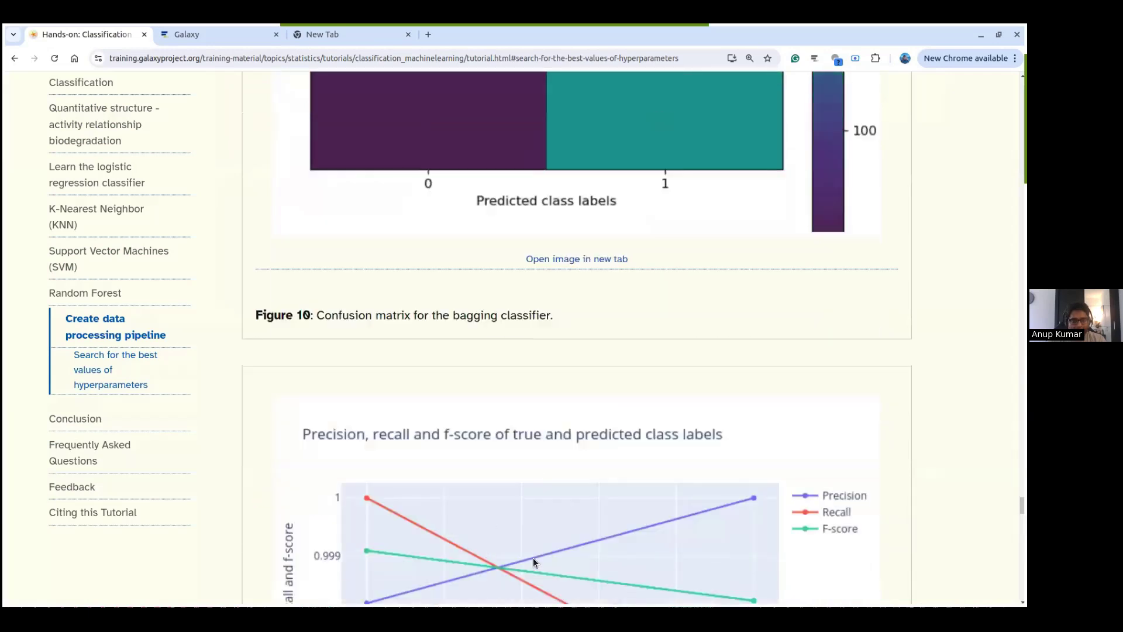
scroll(884, 528, down, 1)
scroll(889, 504, down, 3)
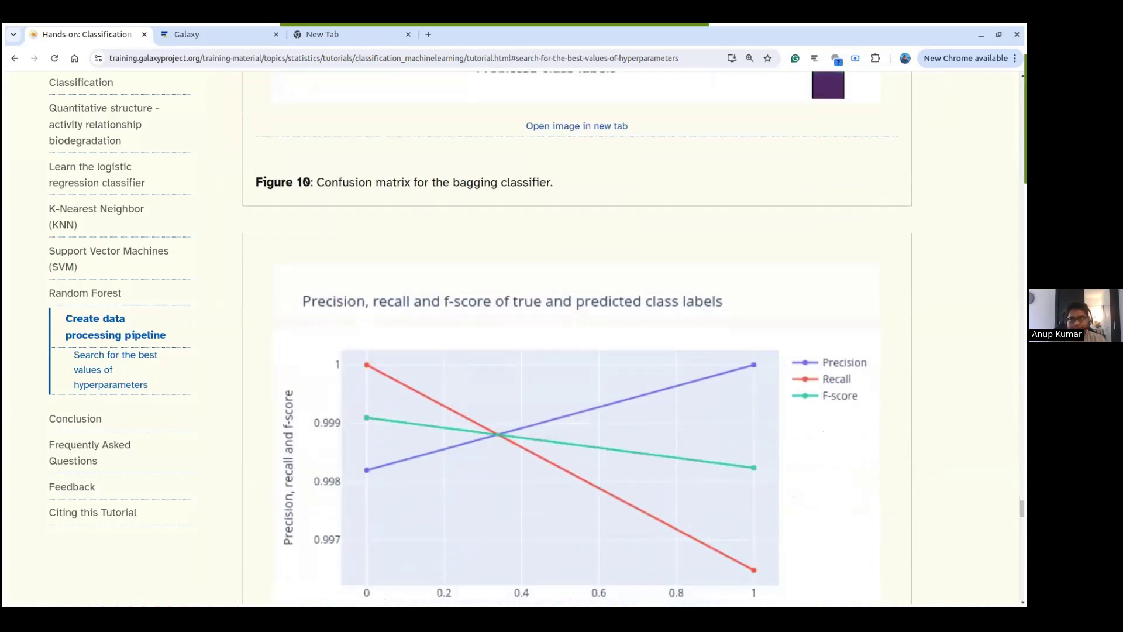
scroll(457, 365, down, 1)
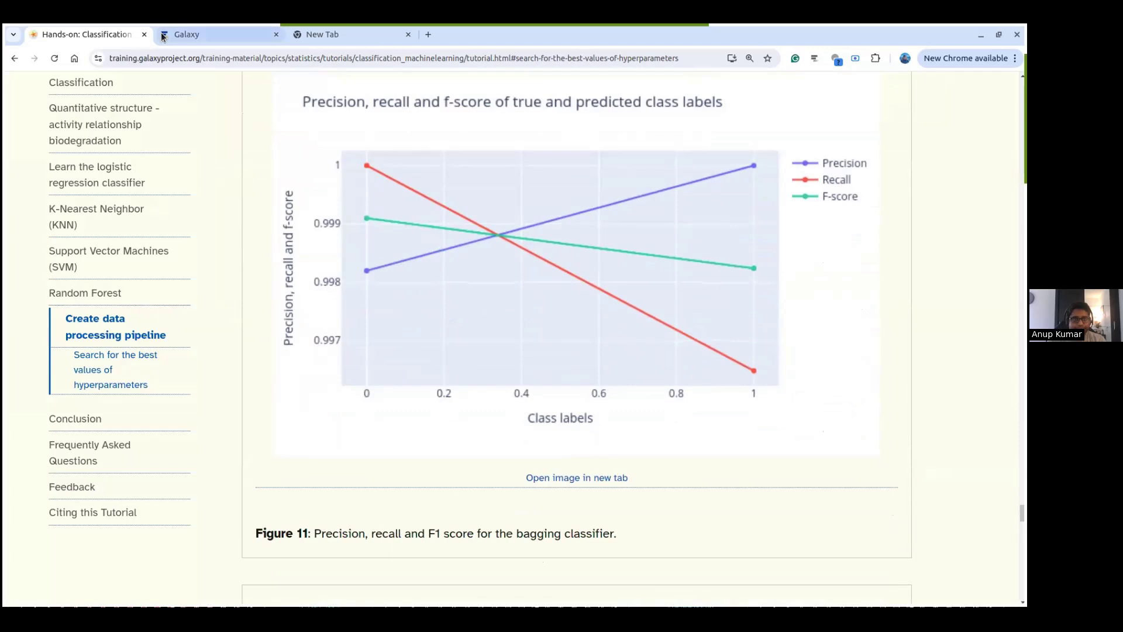
click(198, 34)
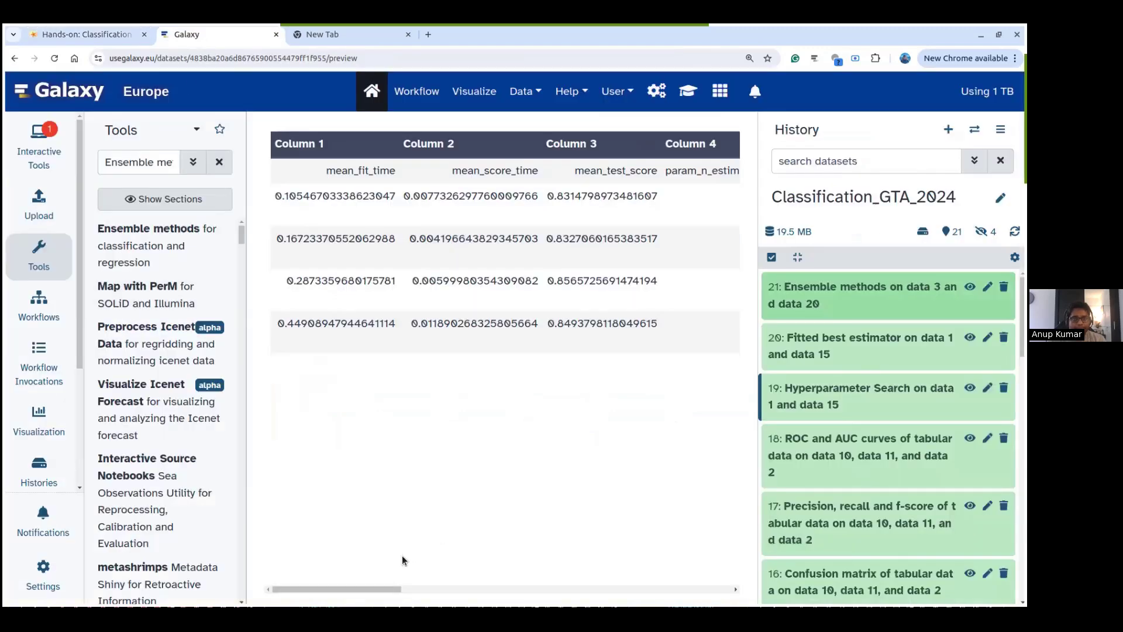